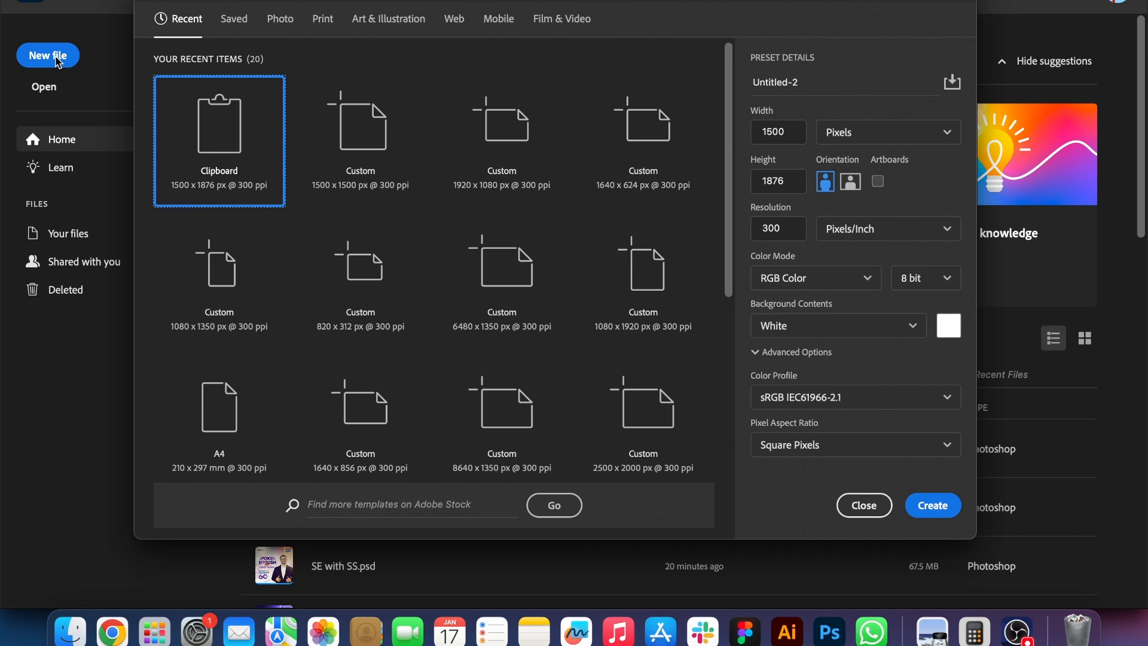
Create a blank 1500 × 1500 px document, then go back to the 100 minutes workshop poster
click(358, 172)
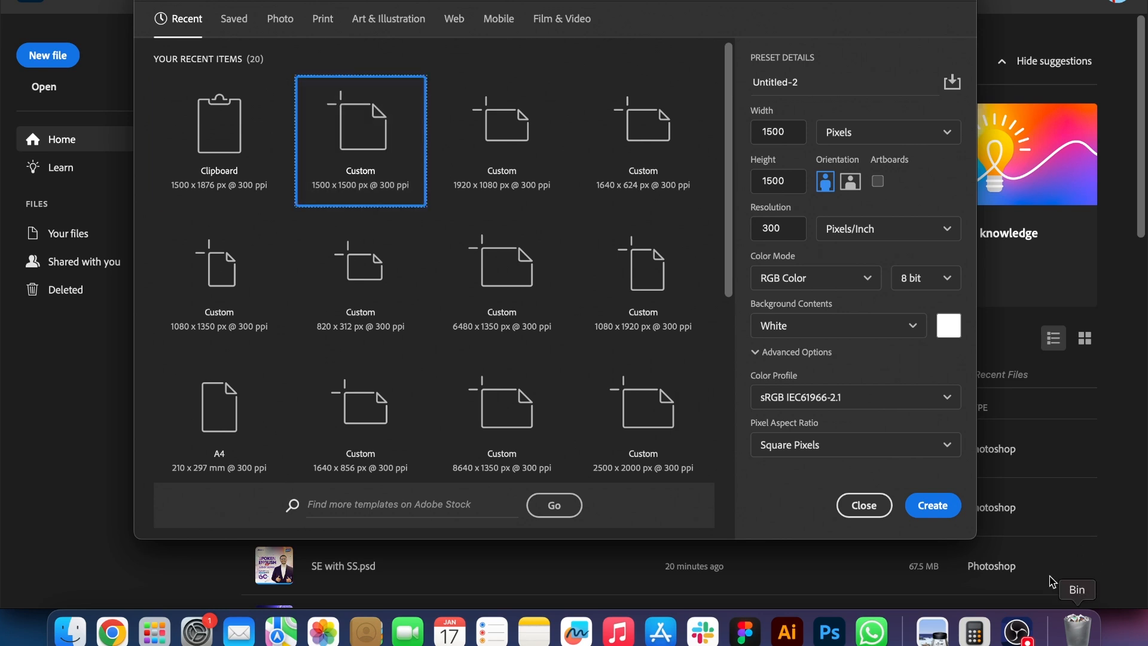
click(935, 507)
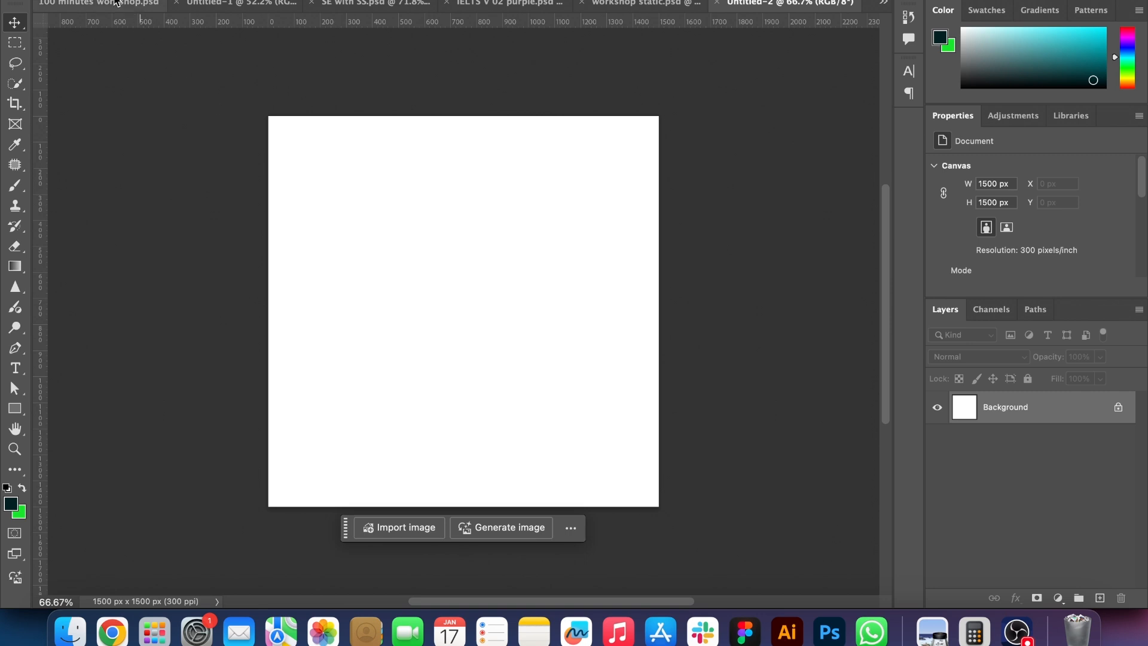
click(118, 4)
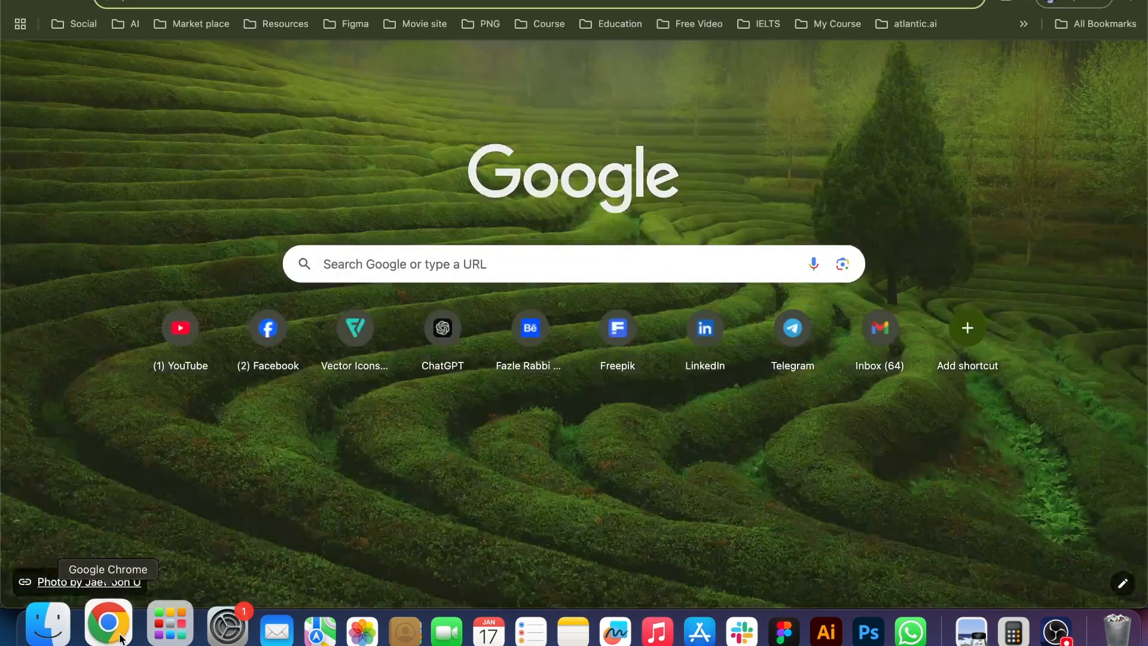
Open Pinterest from the address-bar suggestions and go to its Home feed
text(pi)
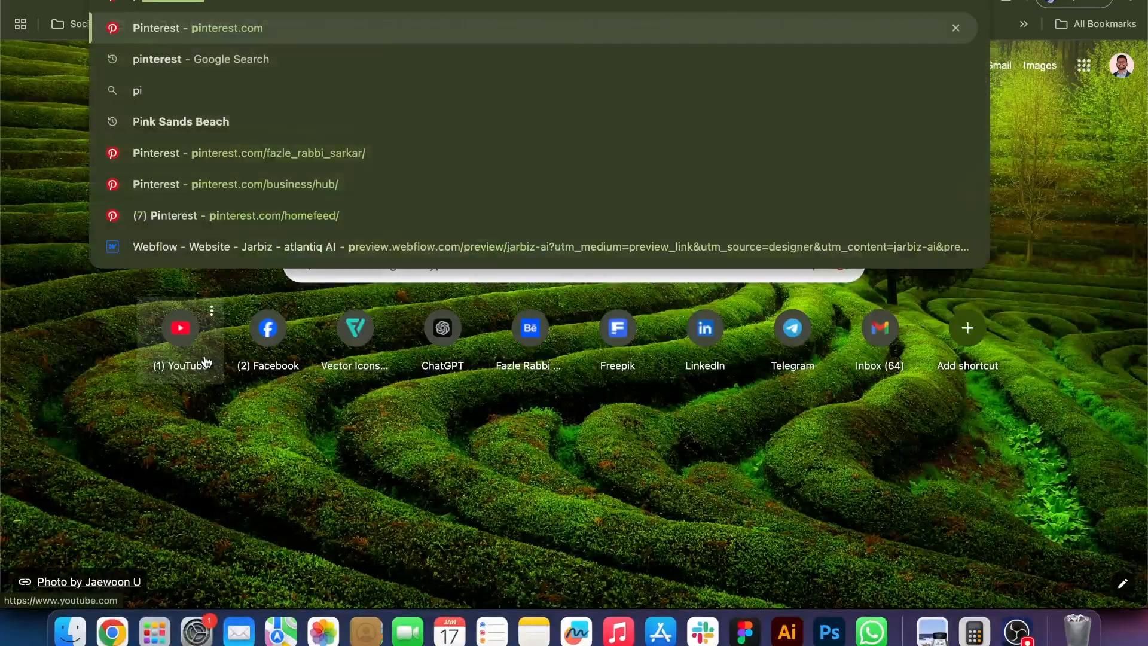
click(283, 28)
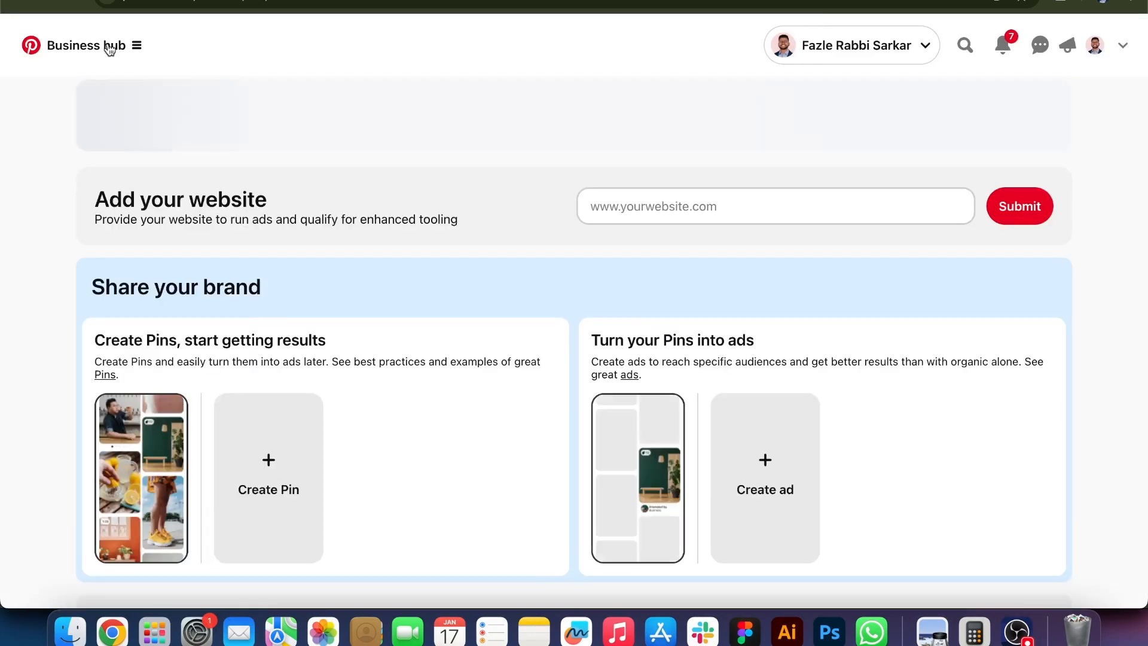
click(109, 47)
click(130, 183)
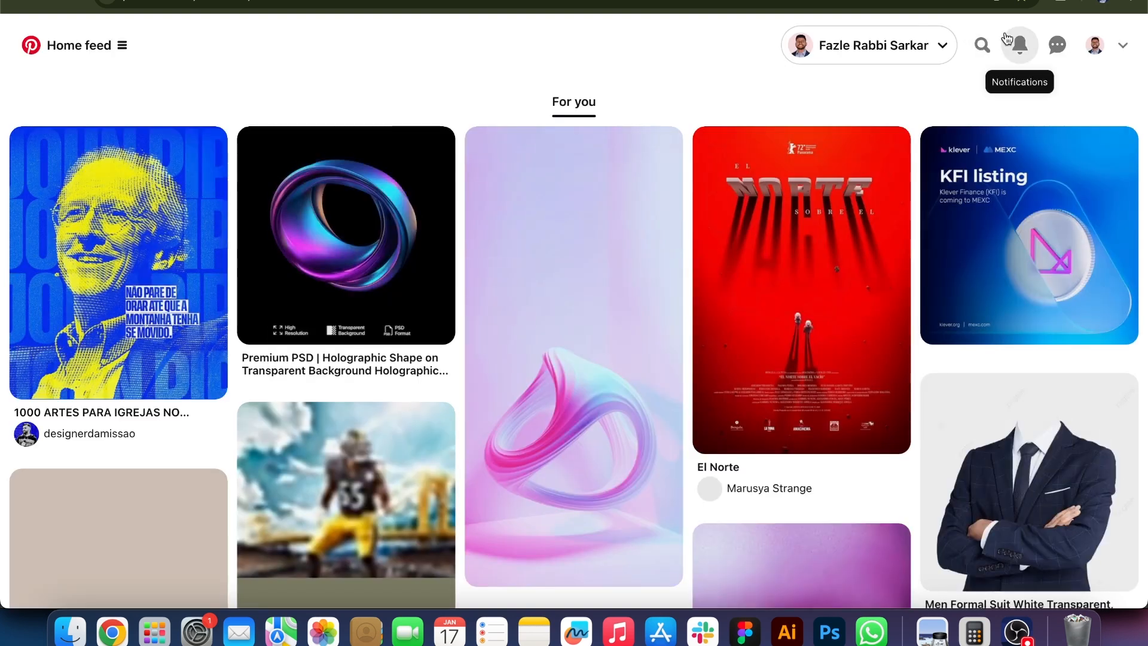
Search Pinterest for 'background'
click(981, 44)
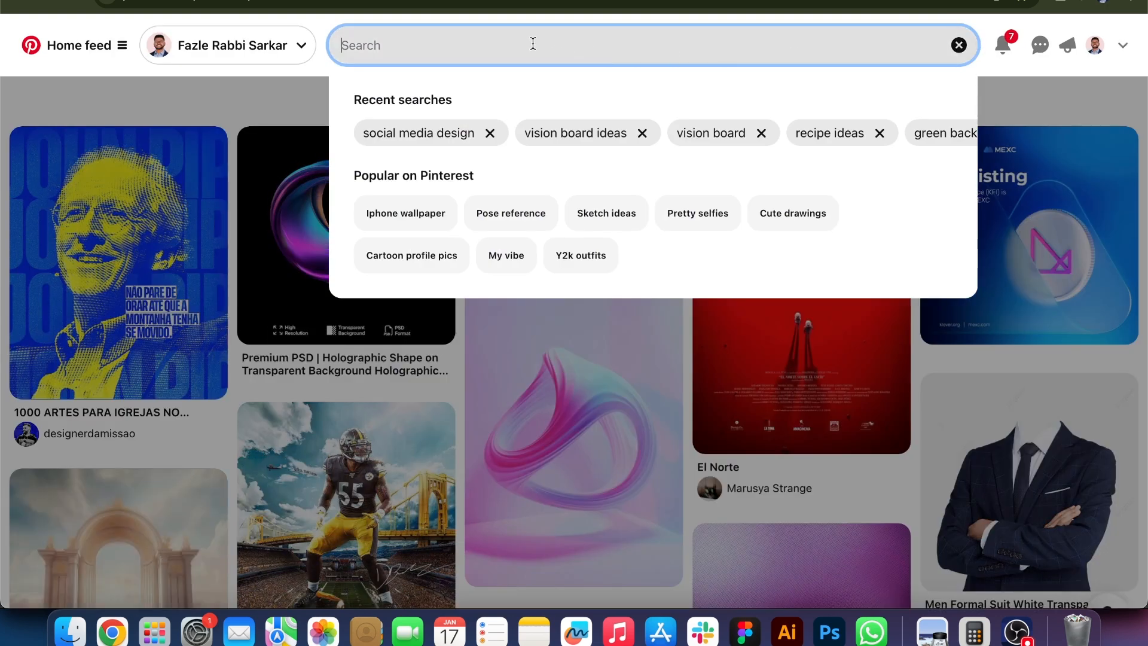
text(background)
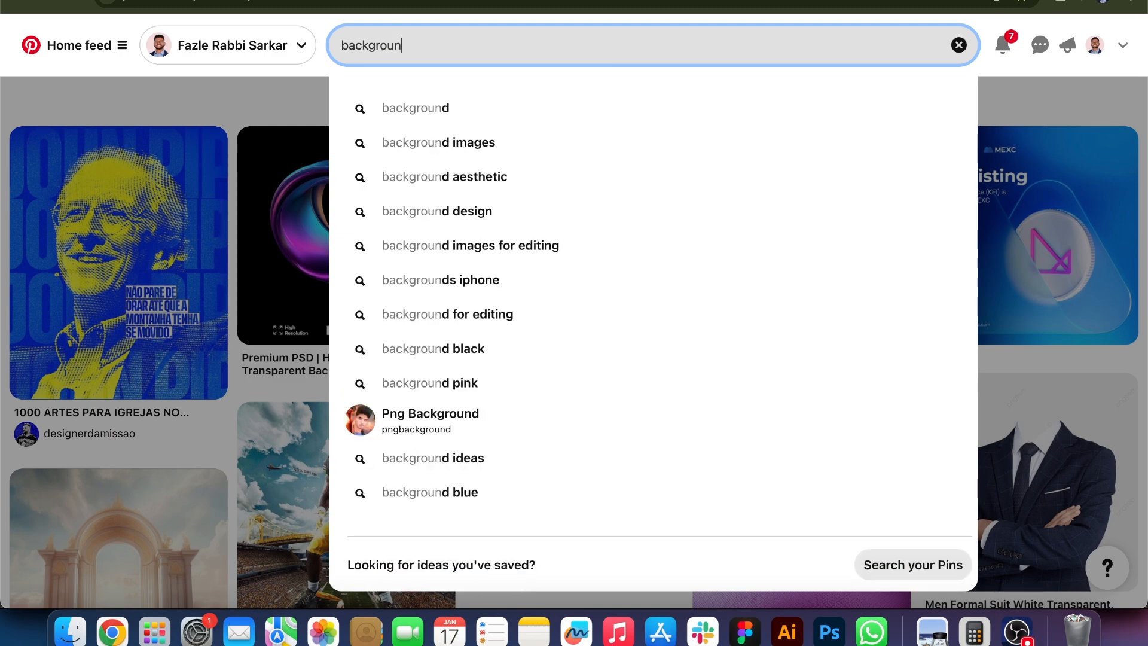
key(Return)
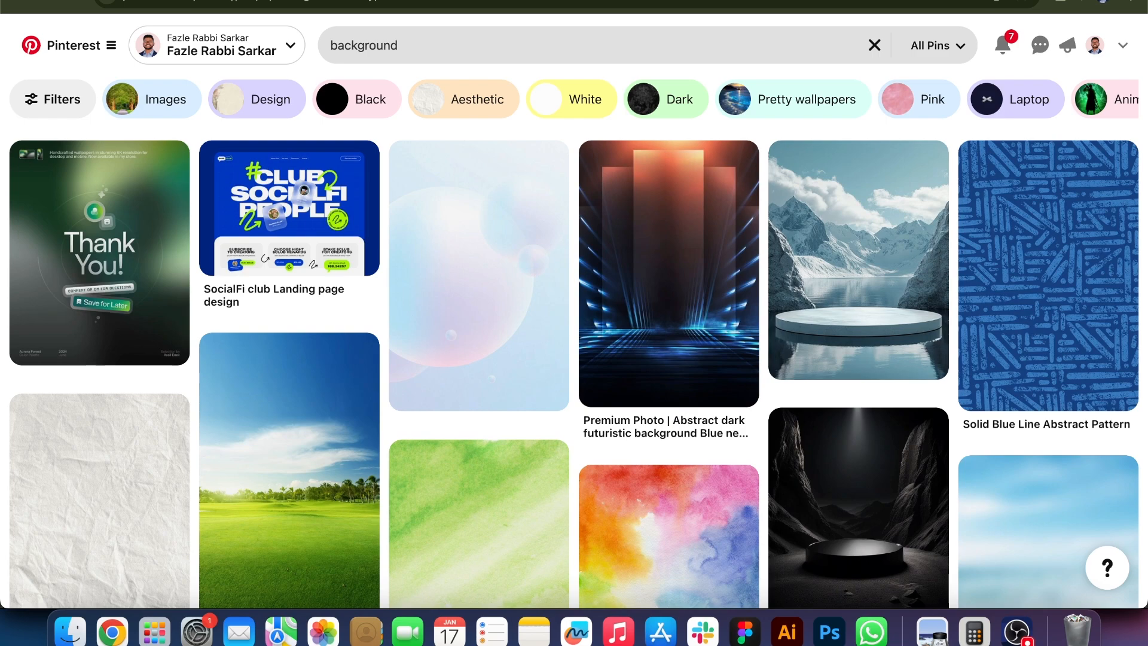
scroll(467, 275, down, 7)
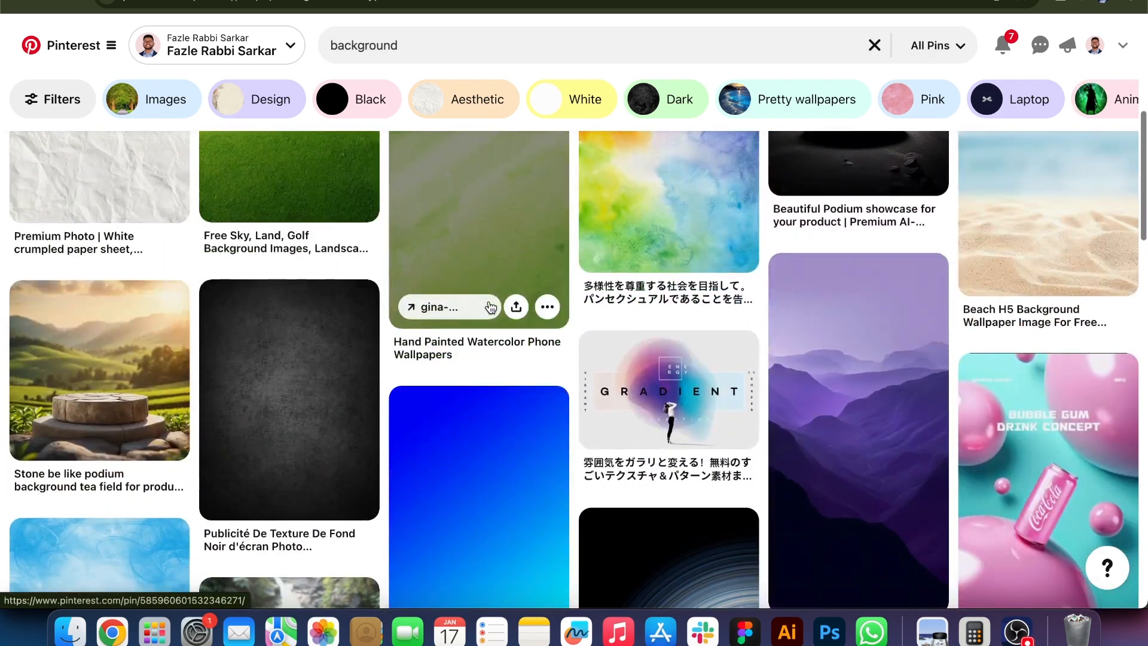
scroll(490, 306, up, 6)
scroll(105, 505, down, 4)
scroll(642, 287, down, 6)
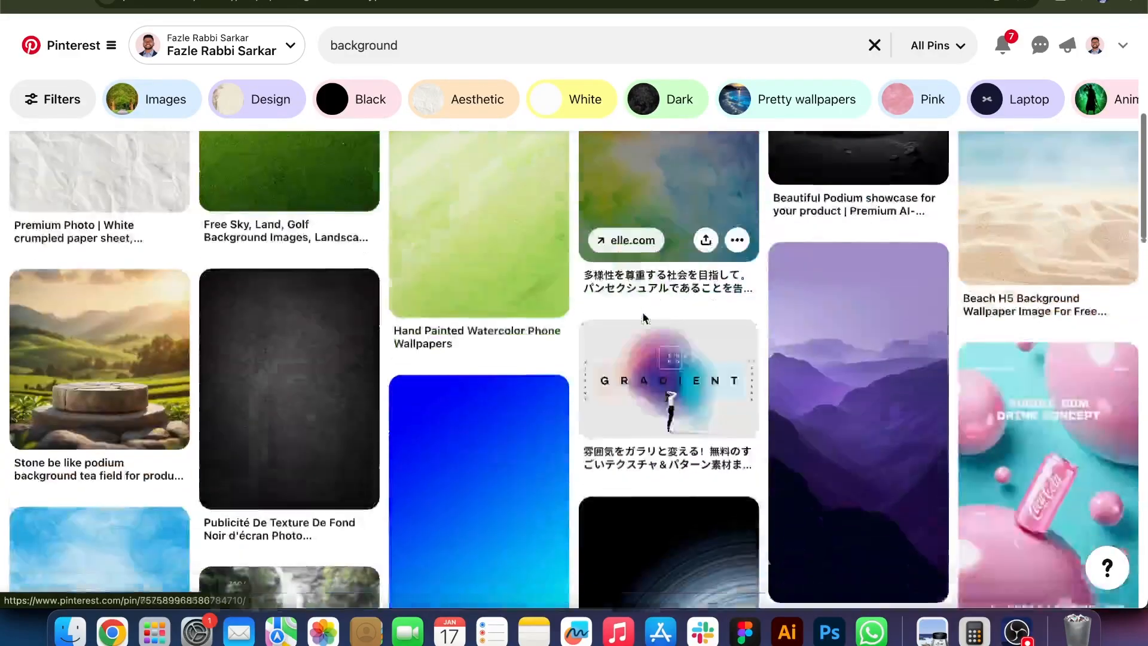
scroll(644, 319, up, 2)
scroll(645, 317, down, 9)
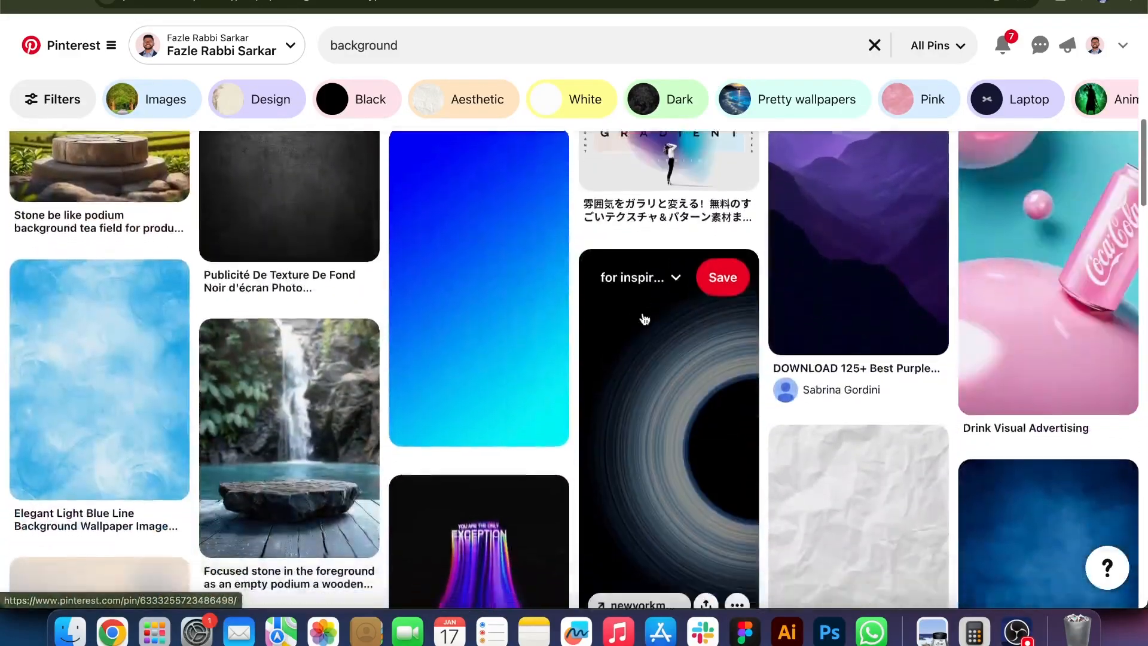
scroll(643, 315, down, 15)
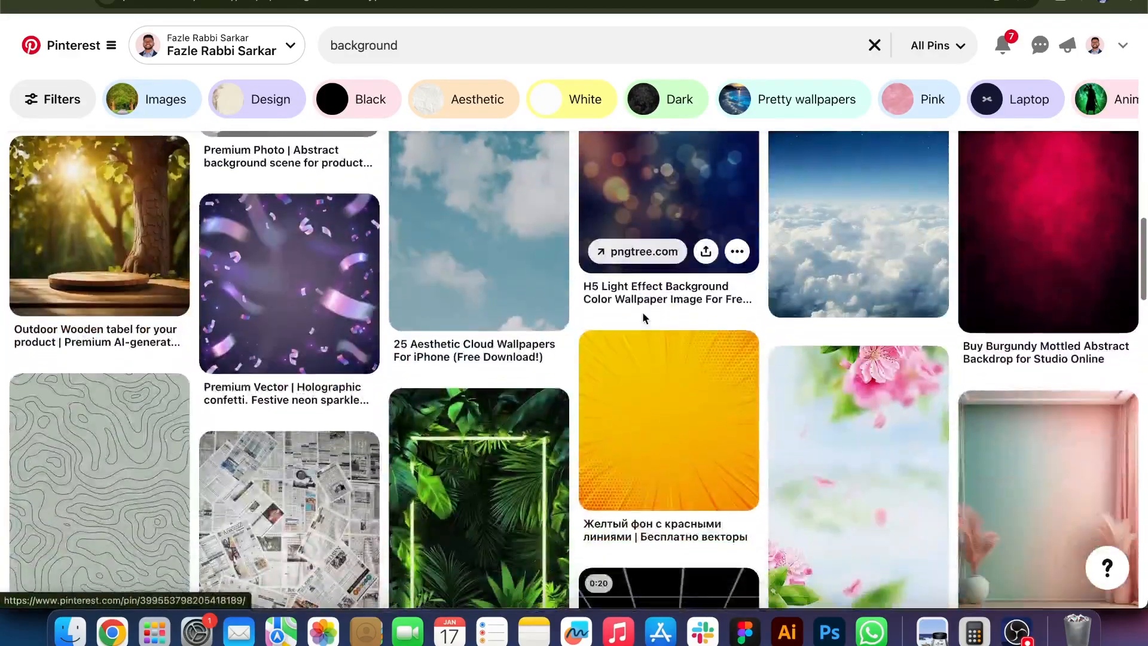
scroll(644, 319, down, 3)
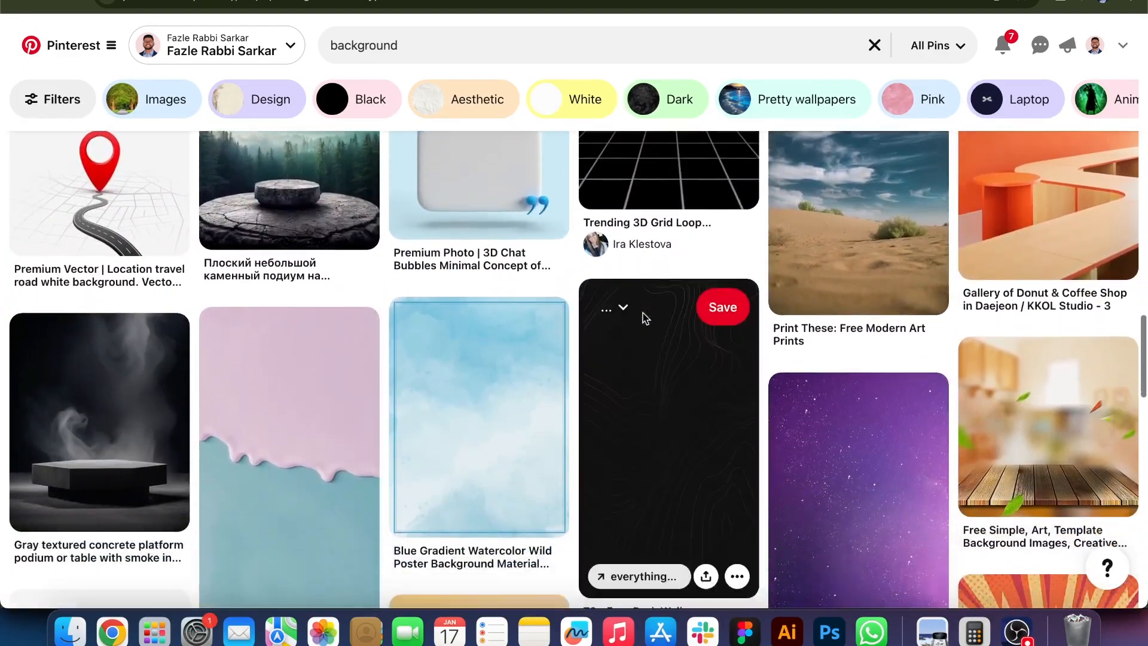
scroll(643, 315, up, 3)
scroll(890, 413, up, 3)
scroll(891, 408, down, 12)
scroll(891, 408, up, 4)
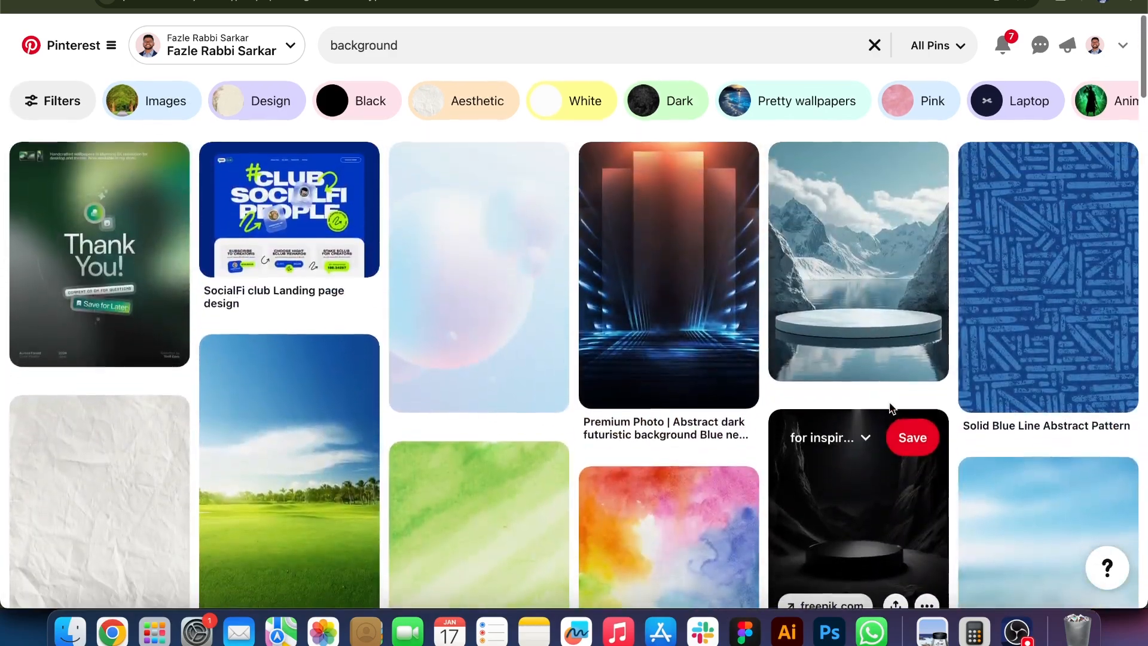
scroll(890, 408, down, 8)
scroll(891, 408, down, 20)
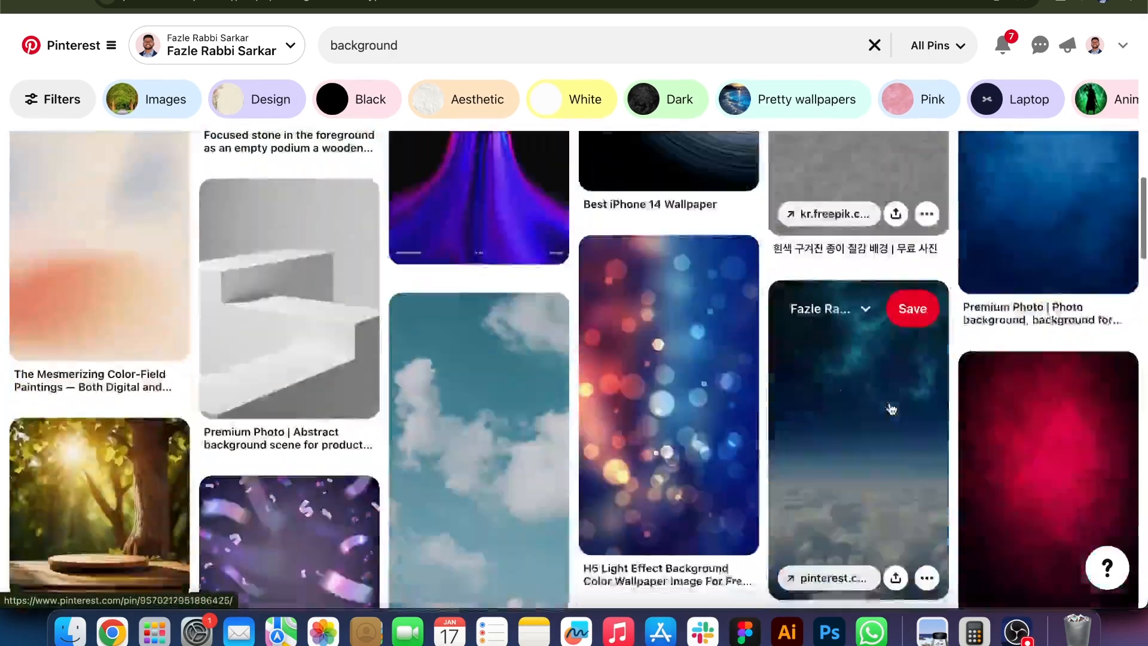
scroll(891, 408, up, 10)
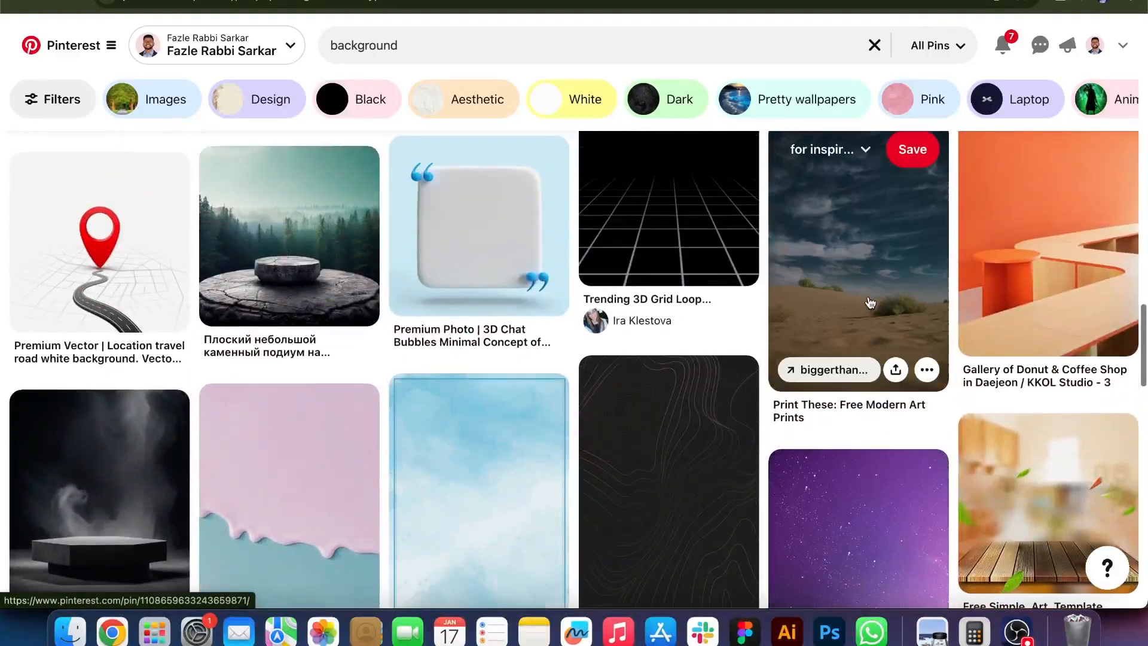
Look through the desert, clouds-and-columns, golden staircase and King's Chair pins, then go back
click(869, 302)
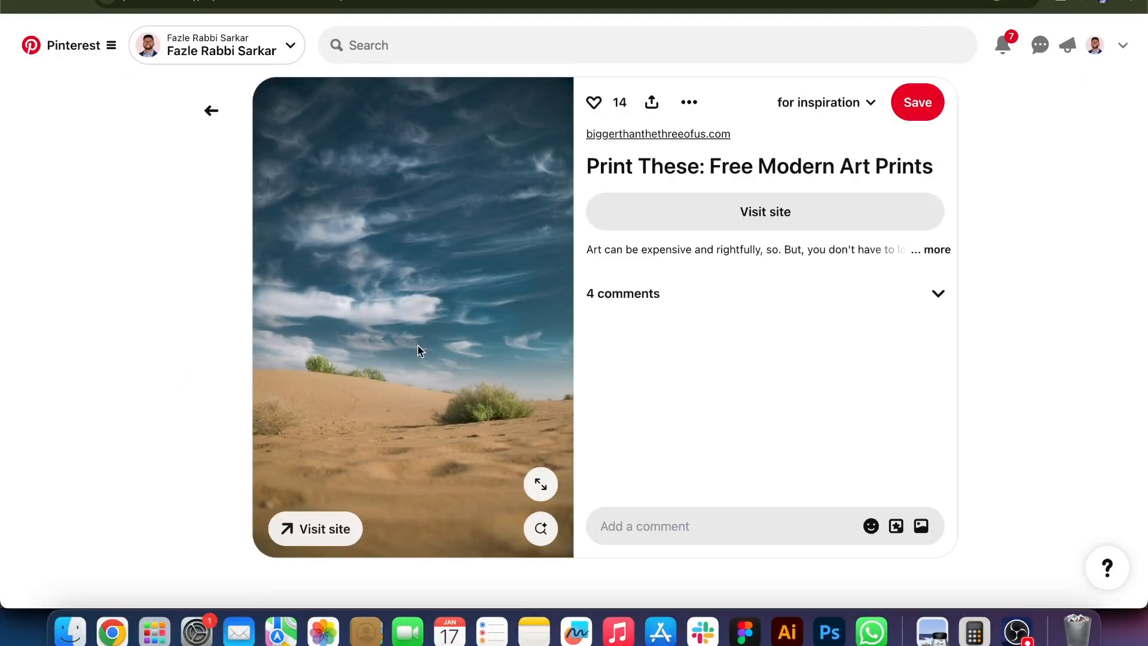
scroll(417, 351, down, 5)
scroll(797, 442, down, 15)
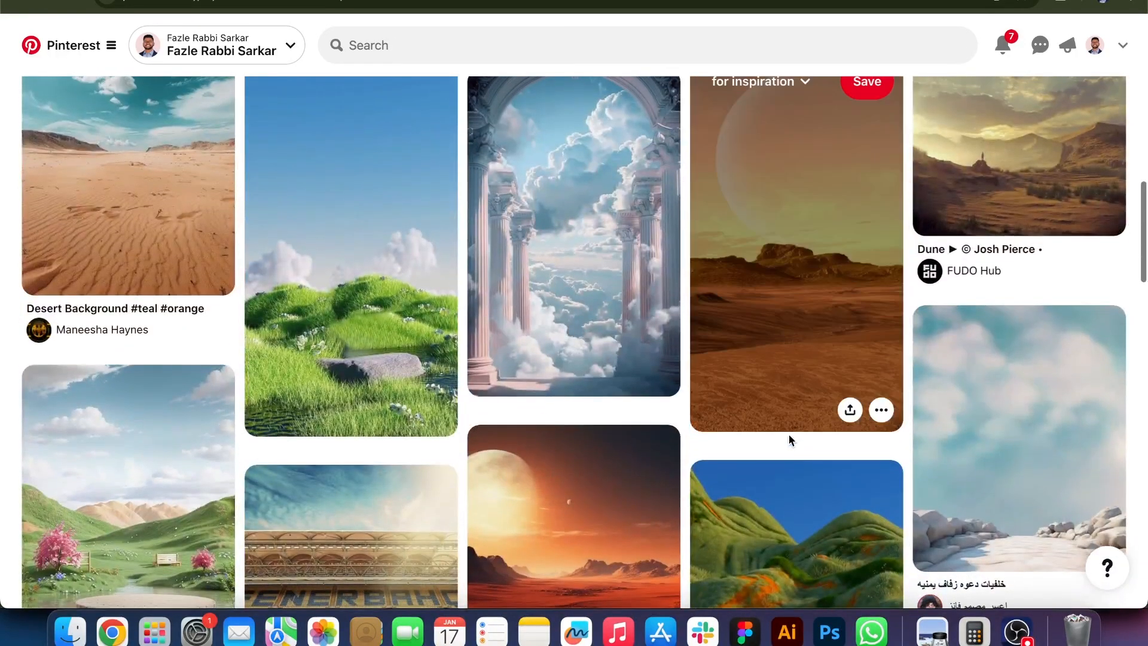
click(625, 288)
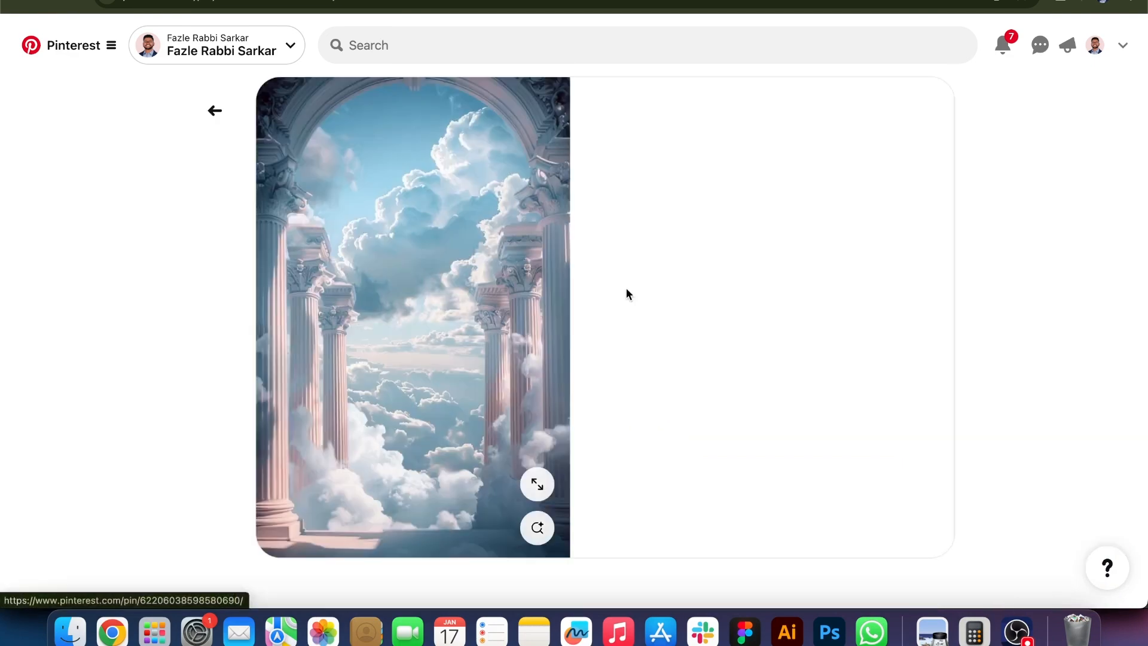
scroll(397, 362, down, 7)
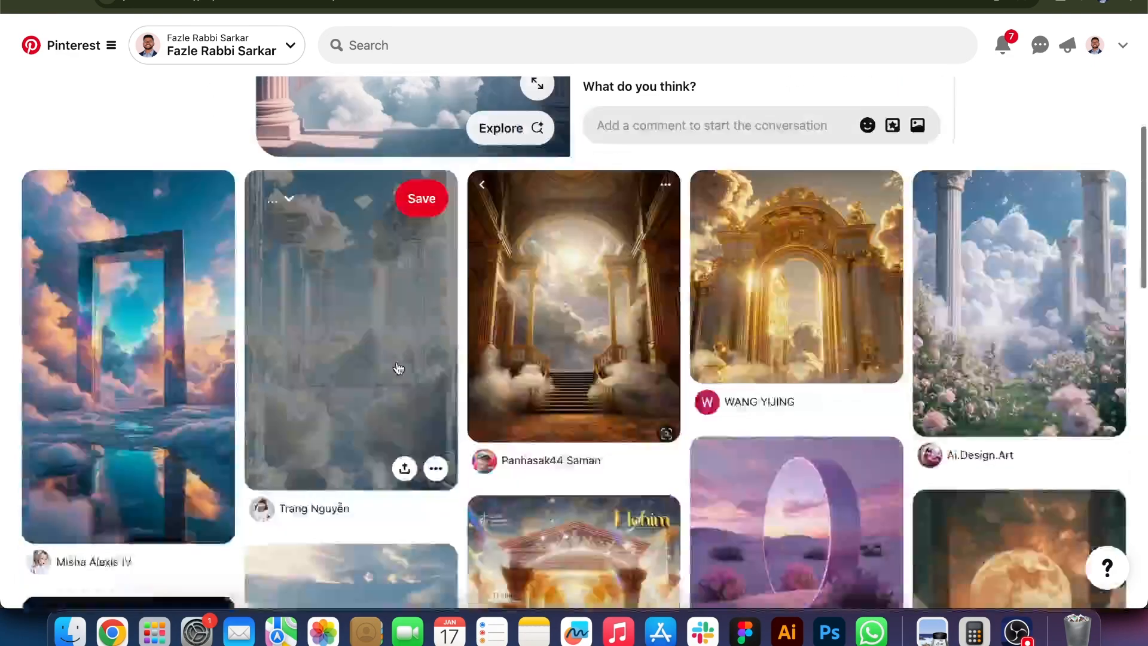
click(597, 307)
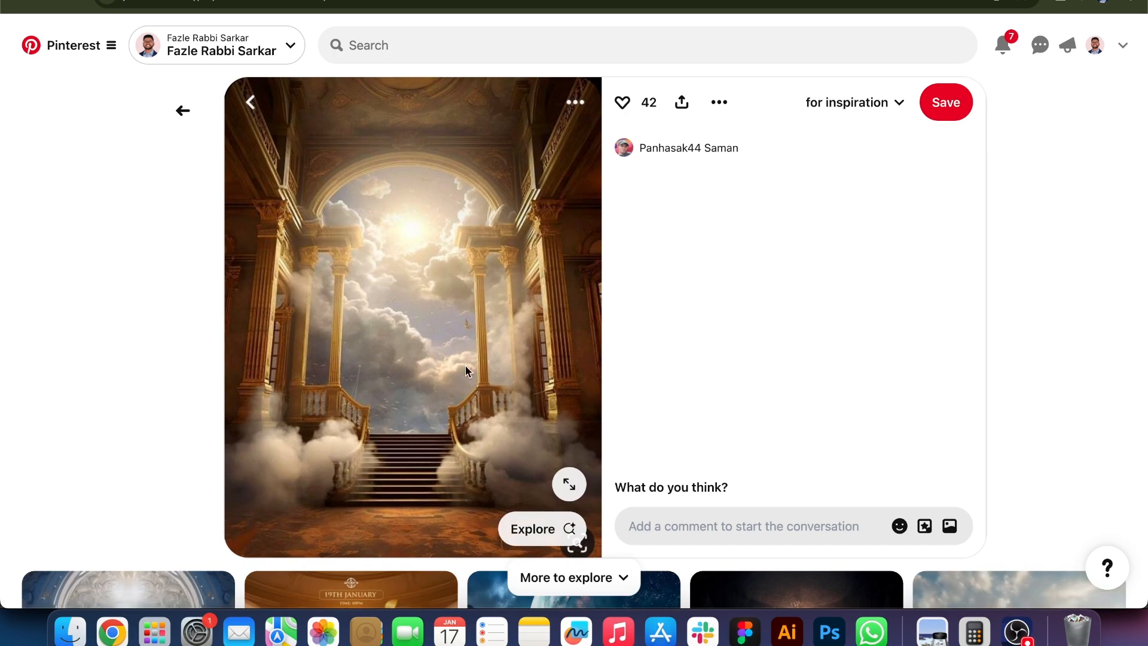
scroll(450, 351, down, 7)
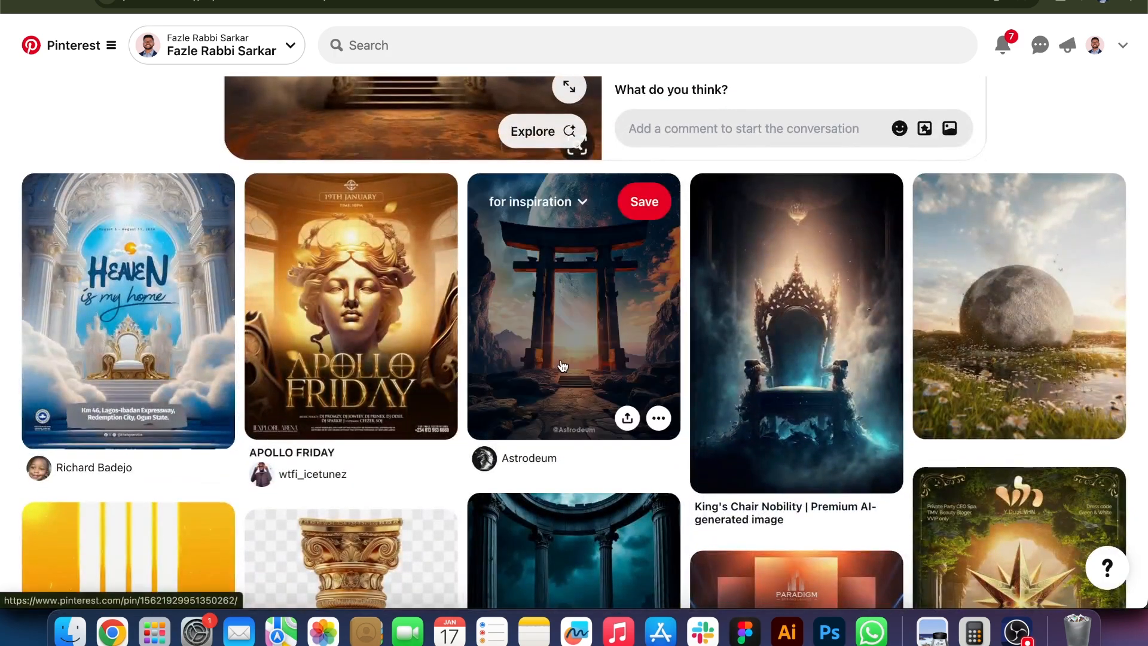
scroll(562, 365, down, 5)
scroll(561, 366, up, 4)
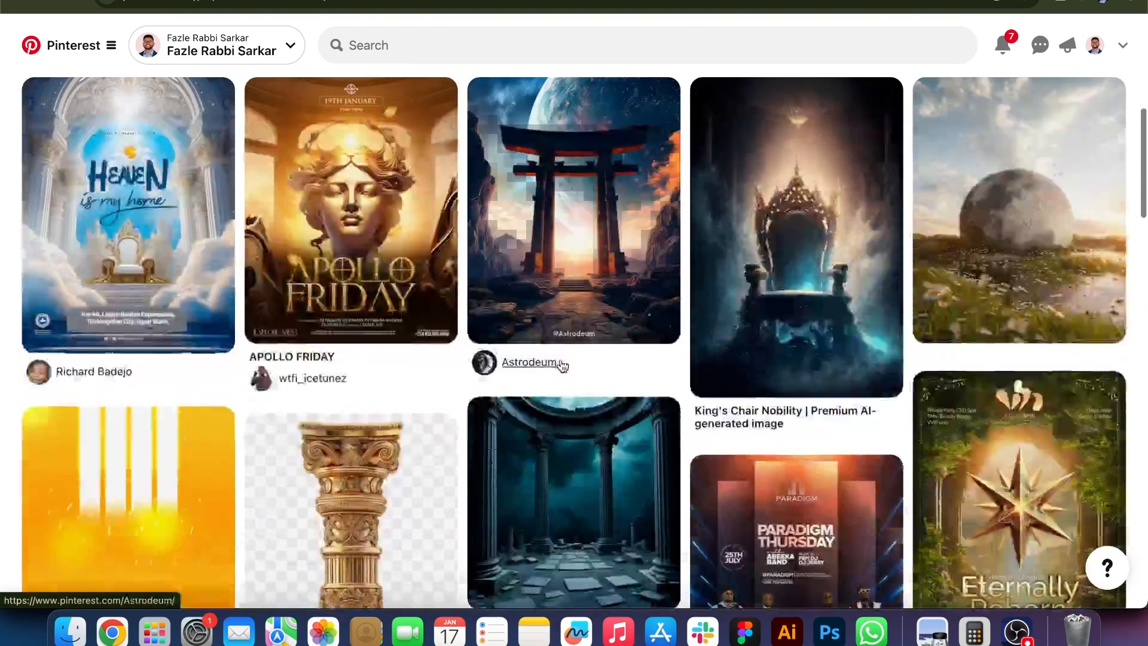
click(774, 280)
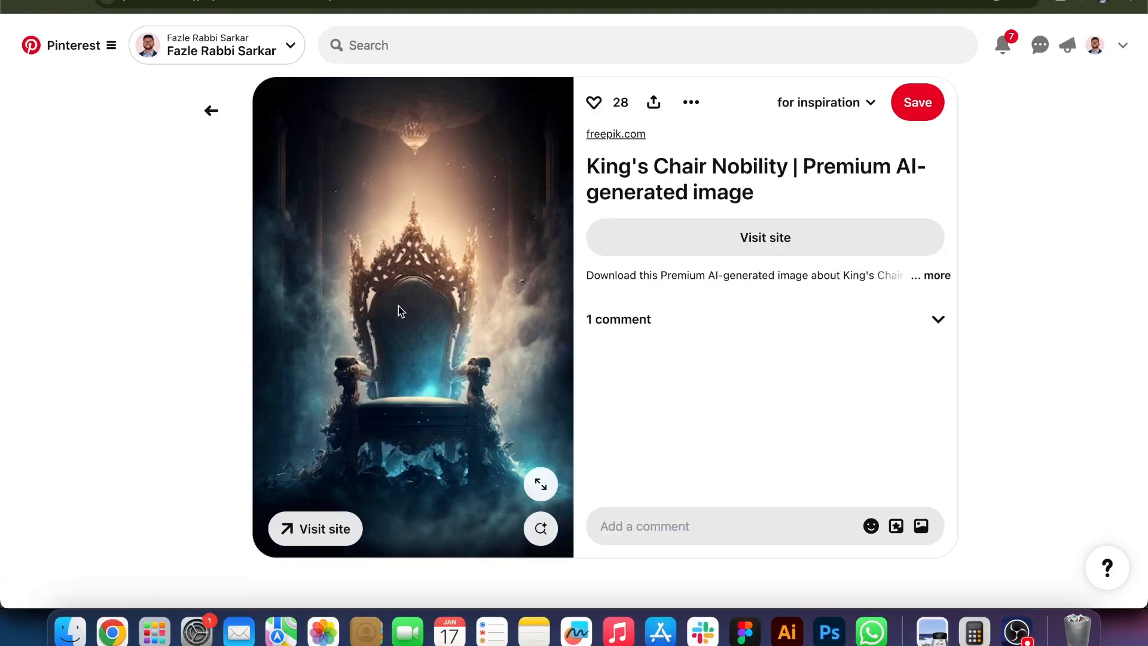
click(211, 110)
Scroll the related pins and open the golden circular portal pin
scroll(676, 341, down, 8)
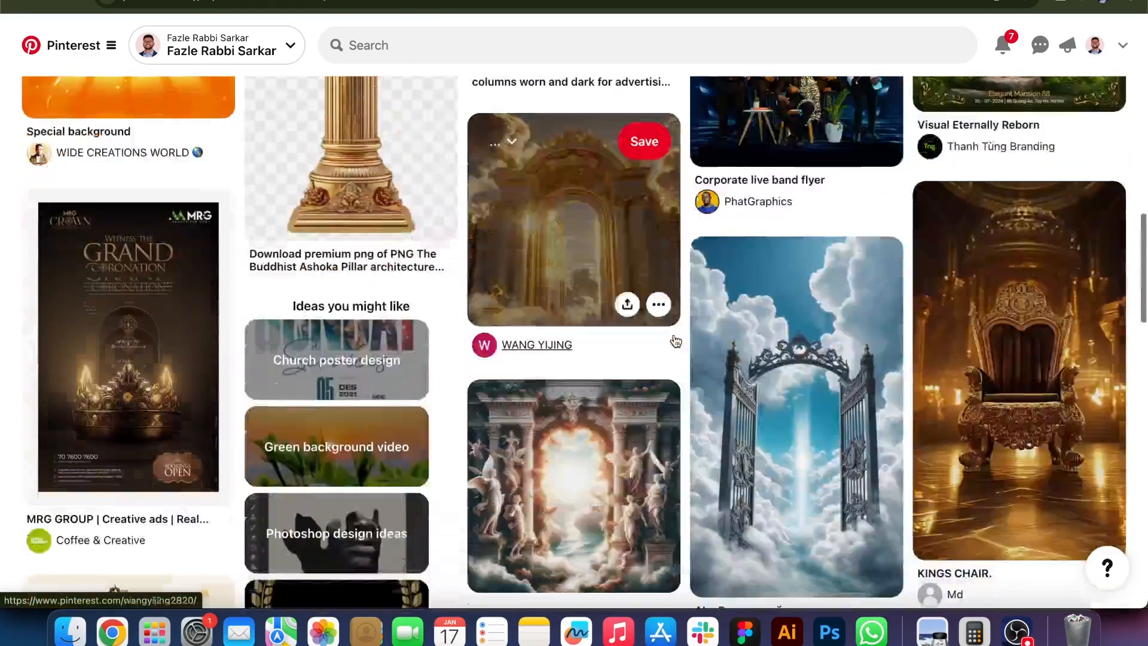
scroll(675, 340, down, 4)
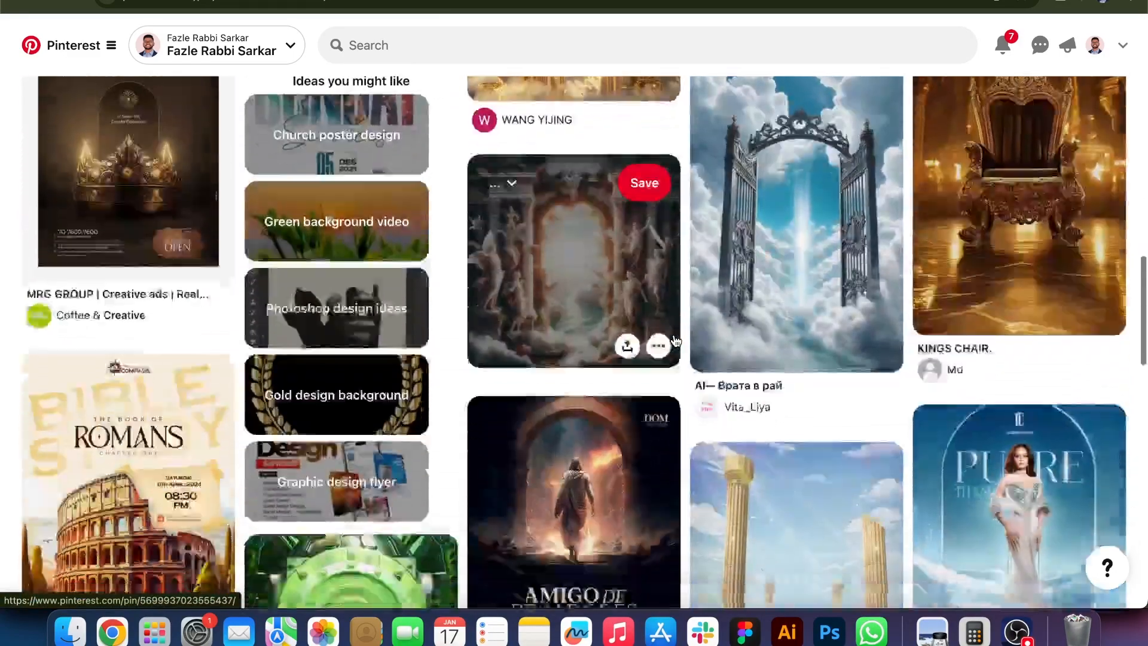
scroll(676, 340, down, 10)
scroll(676, 341, down, 5)
scroll(676, 341, down, 5)
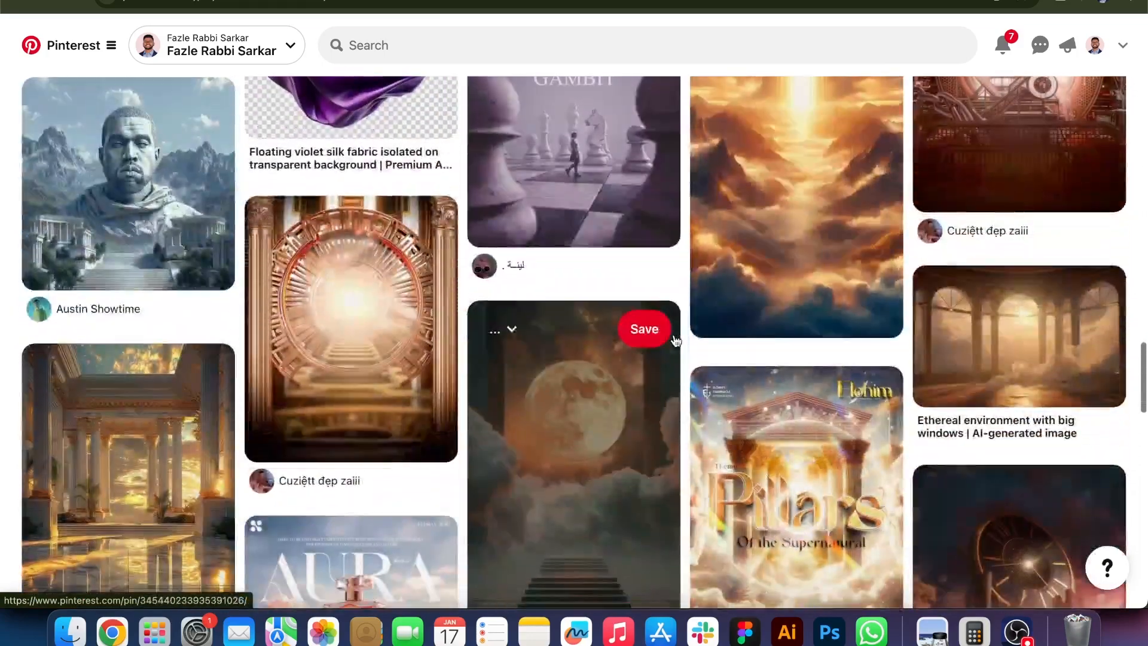
click(450, 338)
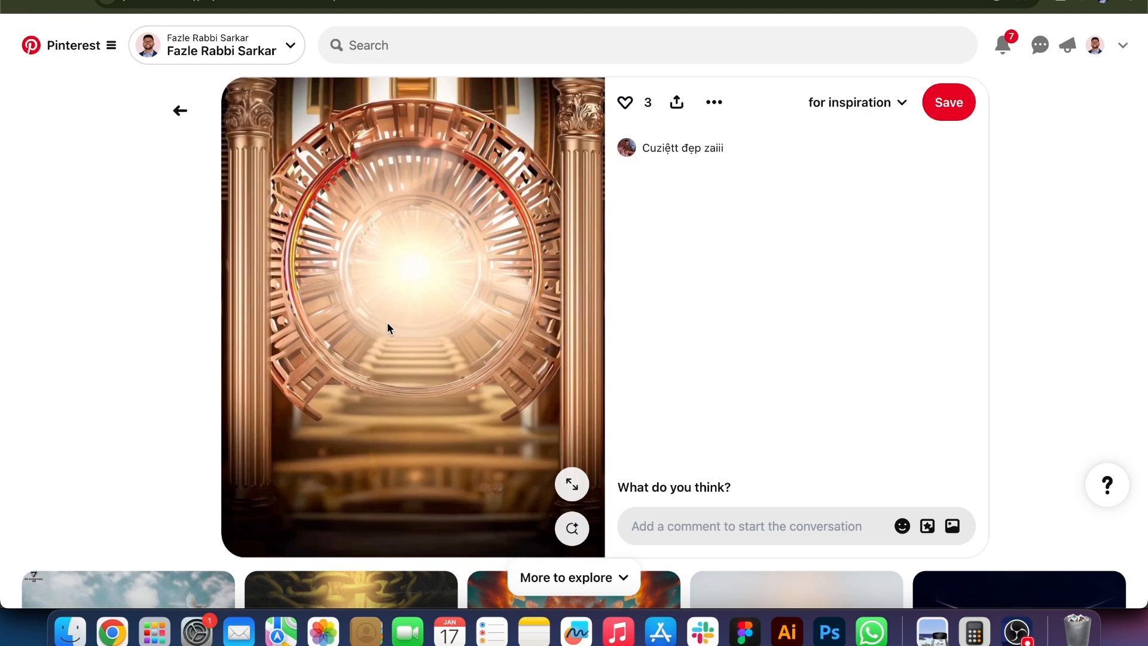
Scroll the feed and open the flying carpet and doves pin
scroll(388, 326, down, 10)
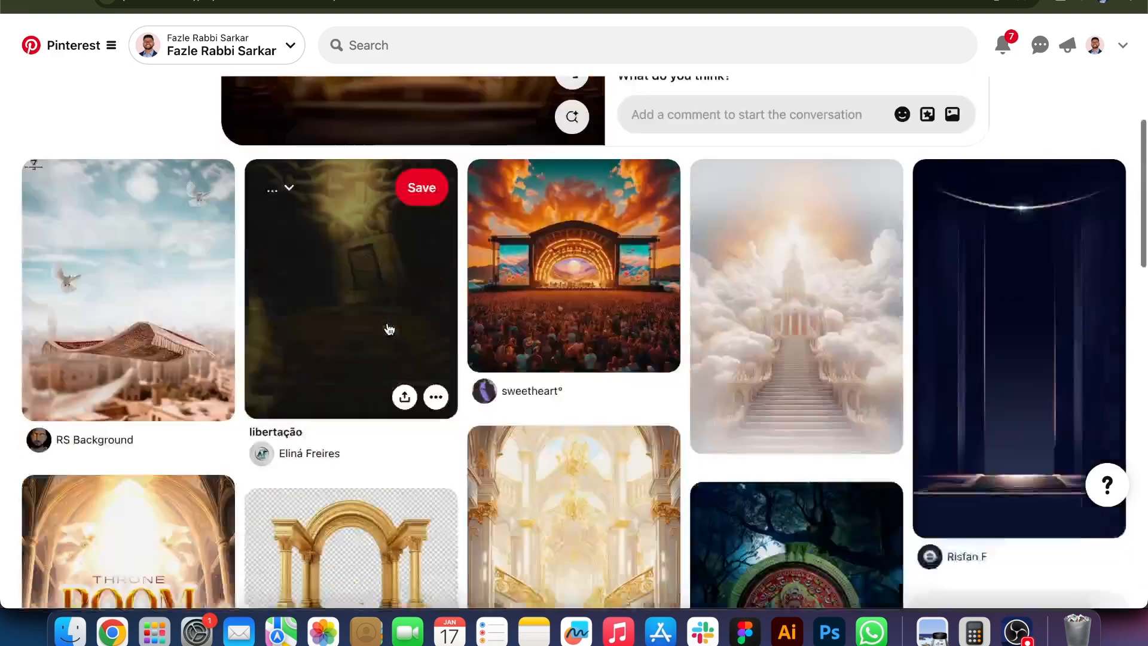
scroll(387, 326, down, 4)
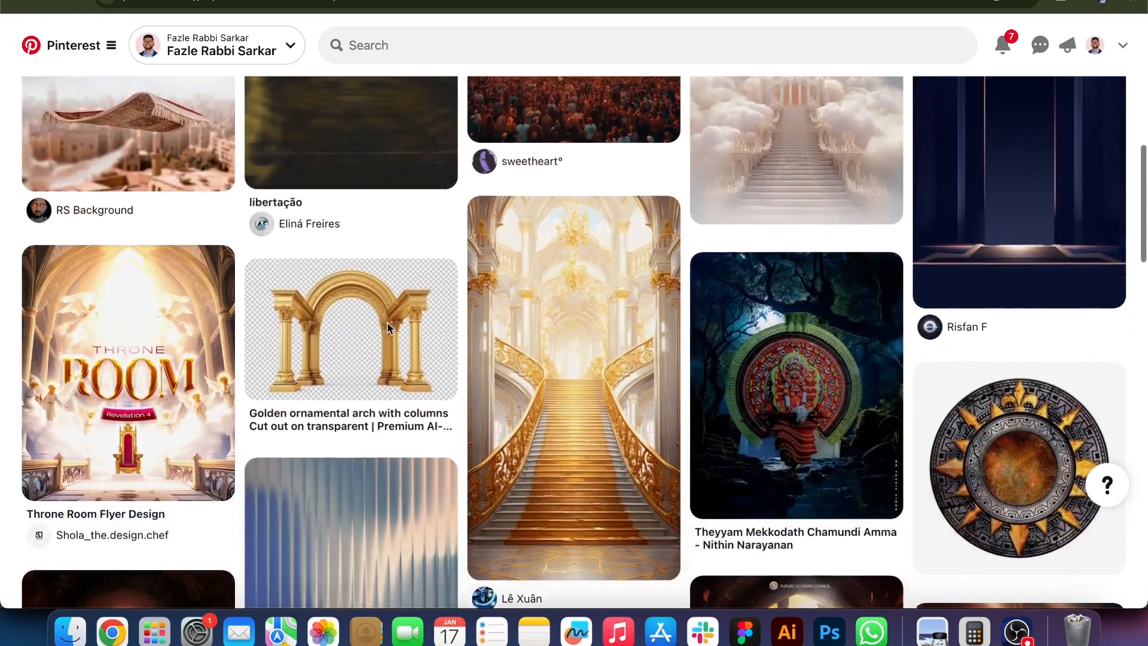
scroll(388, 326, down, 4)
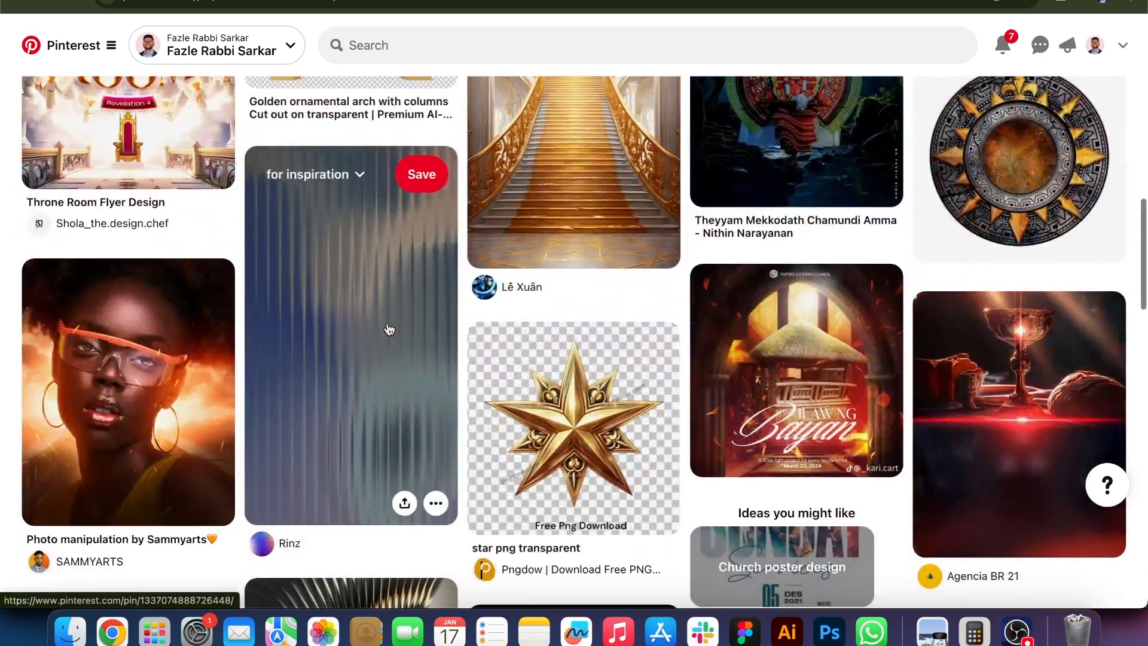
scroll(389, 328, up, 5)
scroll(389, 328, up, 10)
scroll(389, 328, down, 10)
scroll(389, 328, up, 8)
scroll(390, 328, down, 4)
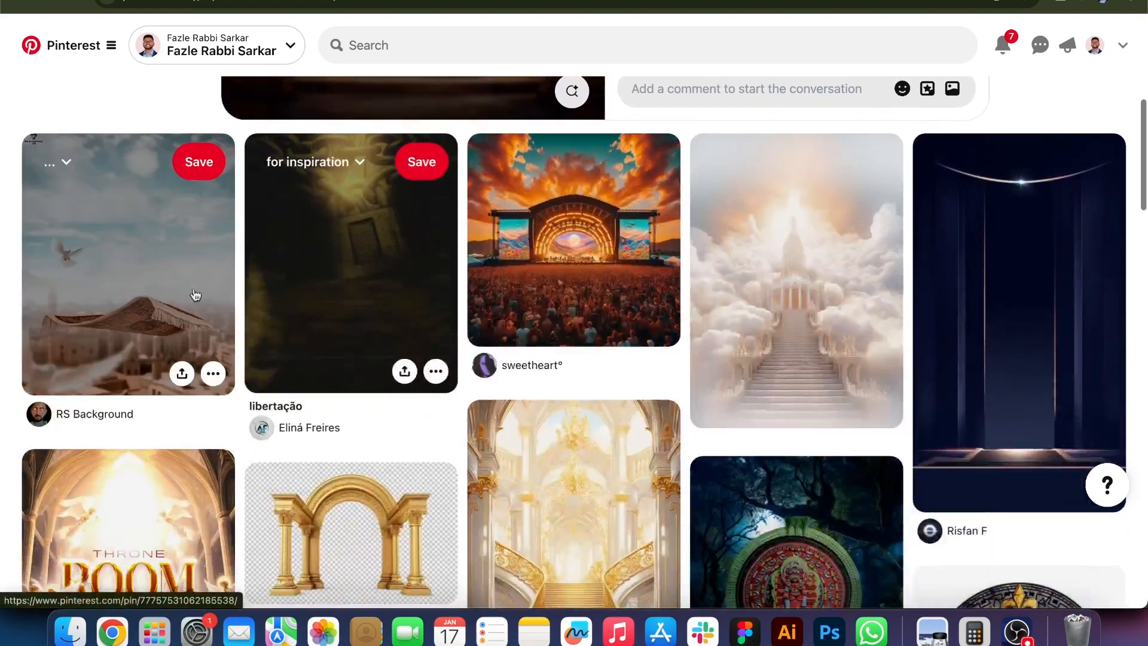
click(195, 296)
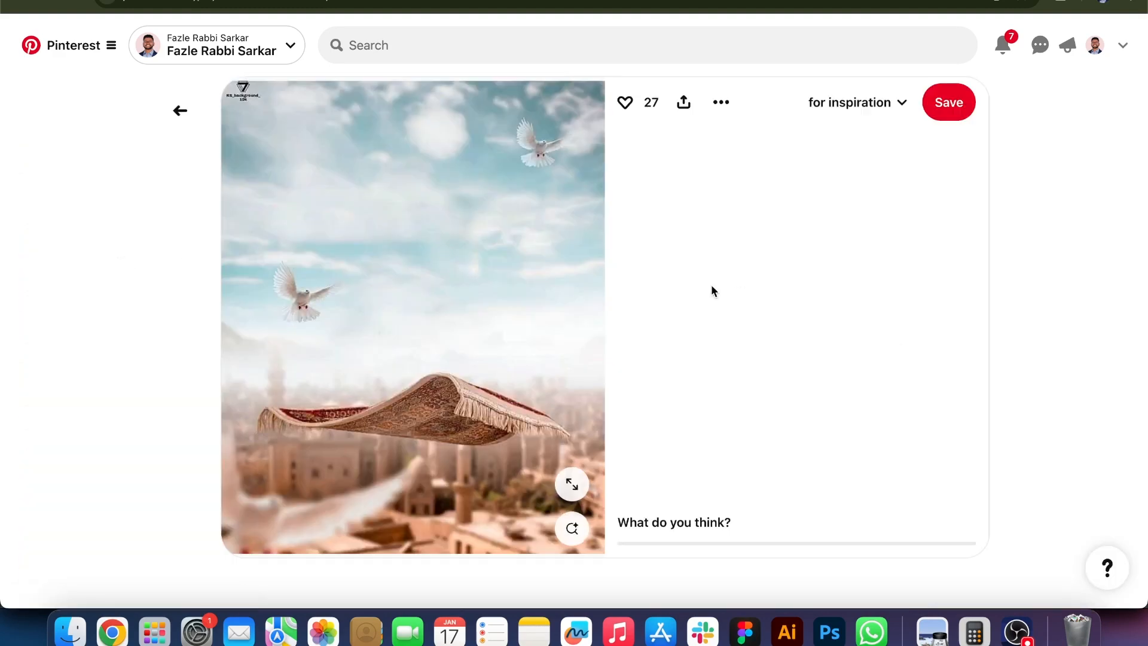
Open the 'church flyer background manipulation' orange clock pin and compare it with the Photoshop poster
scroll(587, 274, down, 7)
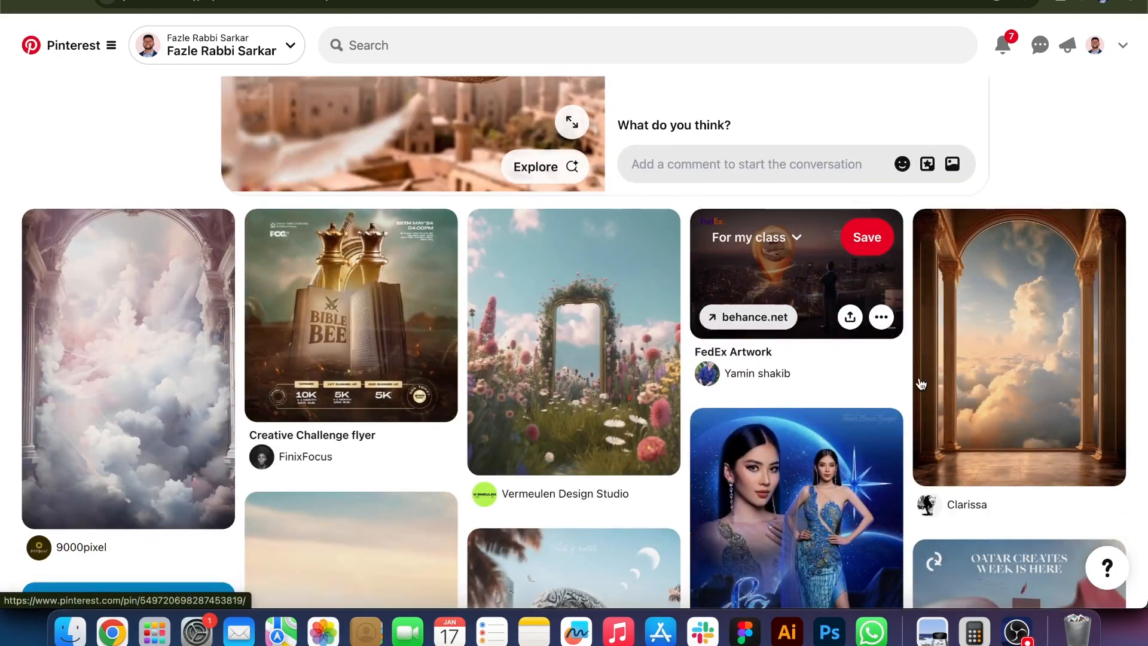
scroll(923, 385, down, 3)
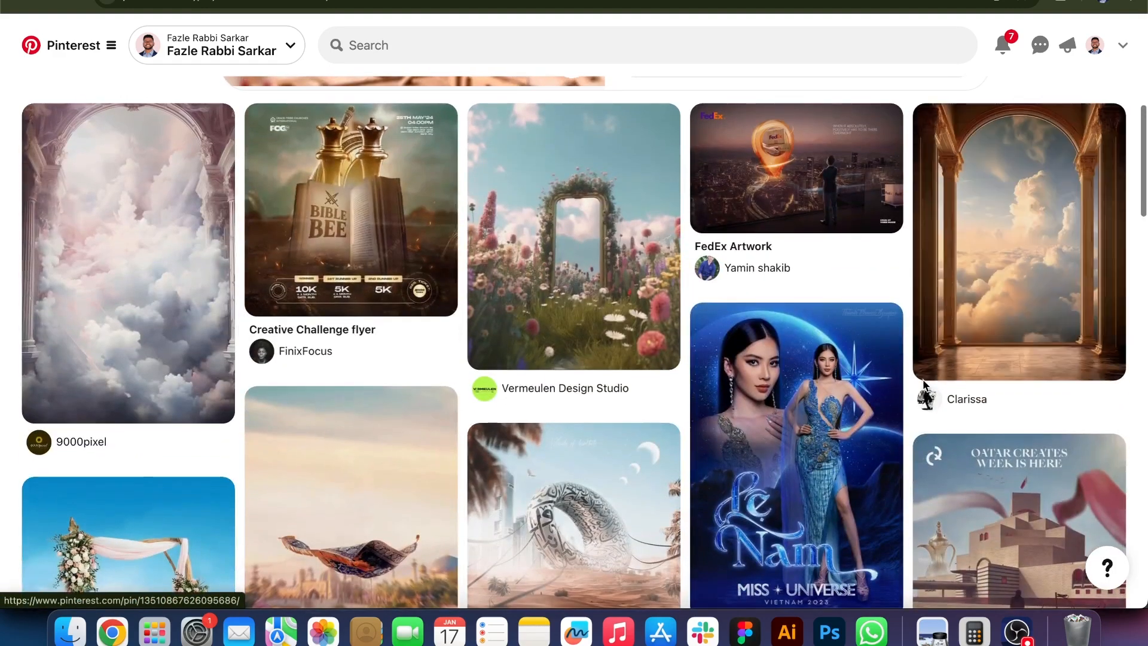
scroll(924, 384, down, 7)
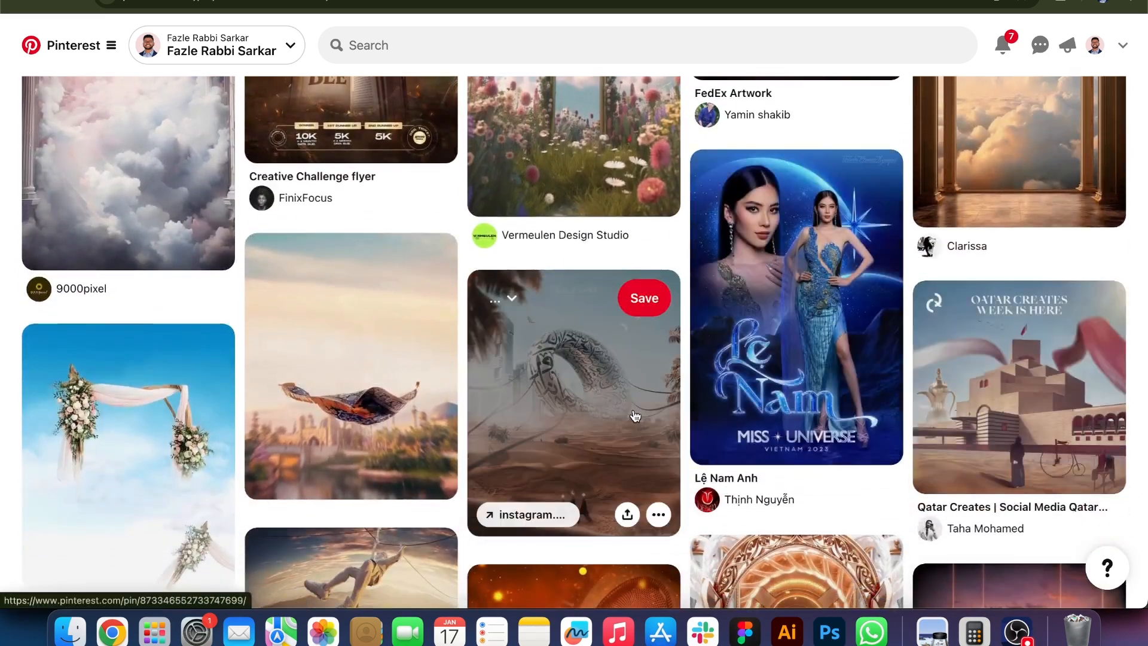
scroll(635, 415, down, 3)
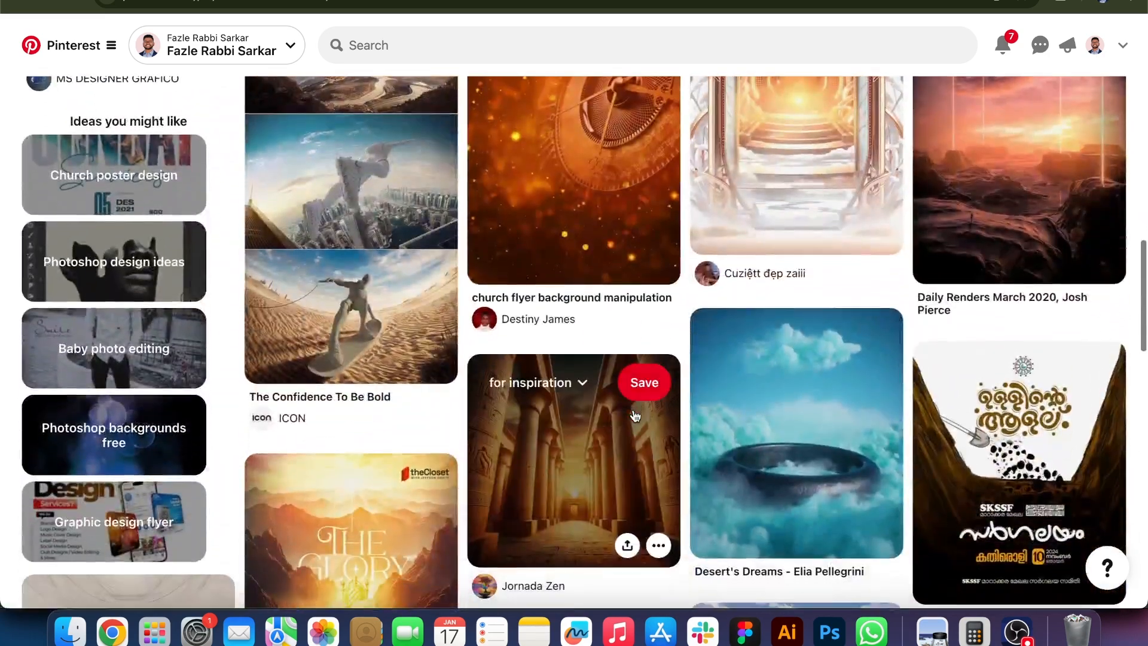
scroll(634, 414, up, 1)
click(562, 327)
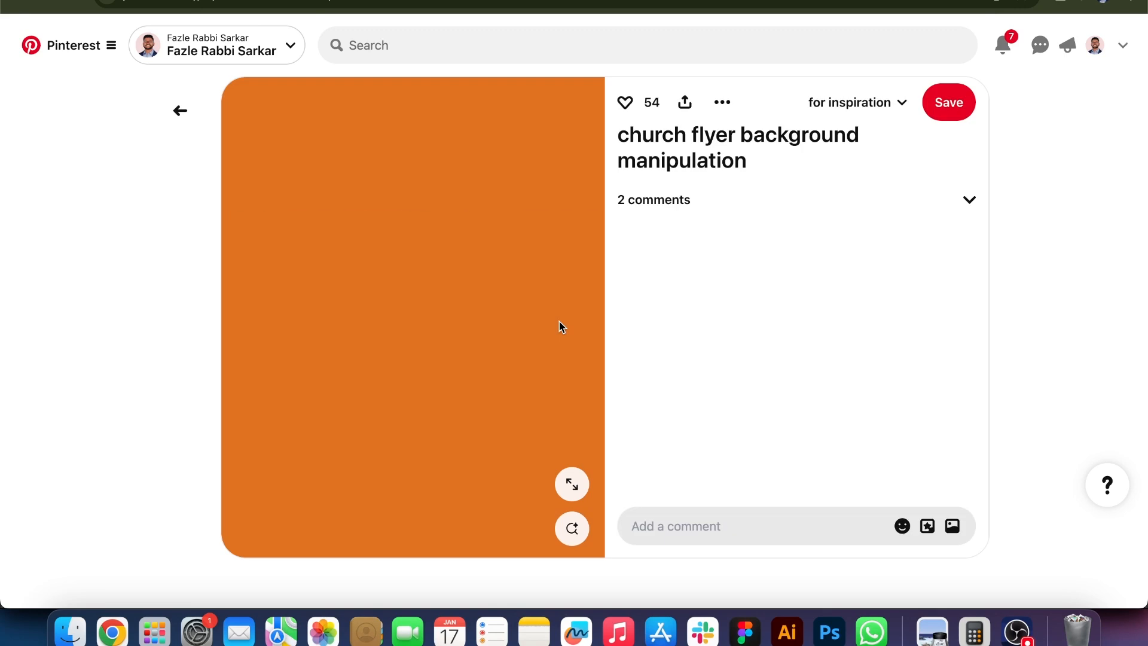
scroll(562, 326, down, 5)
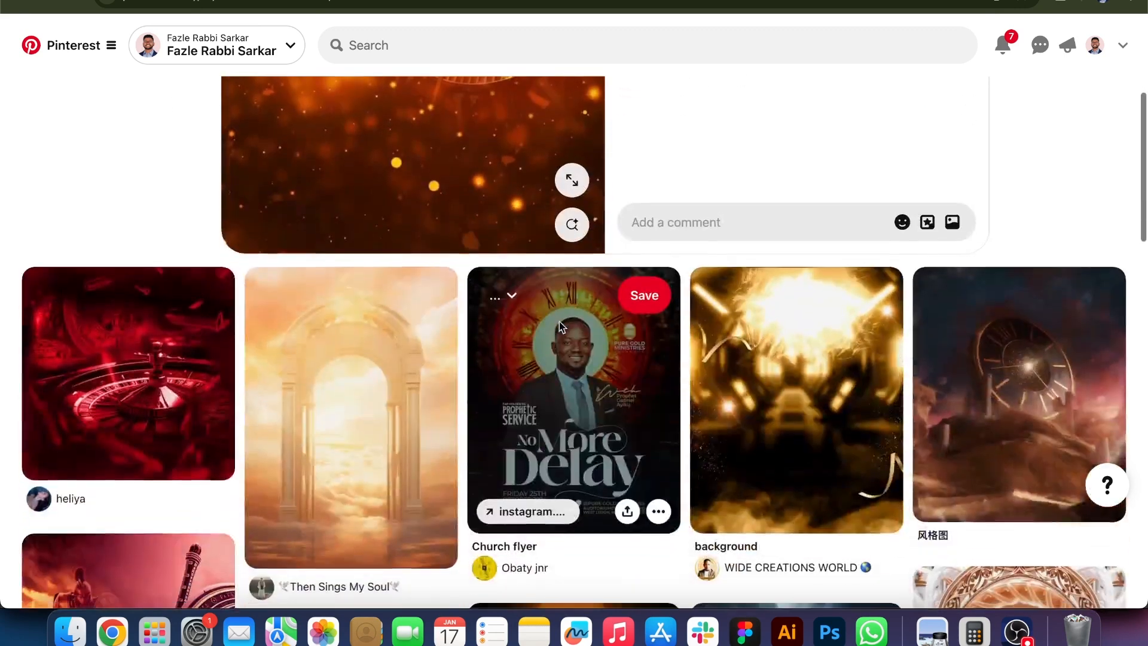
scroll(561, 327, down, 5)
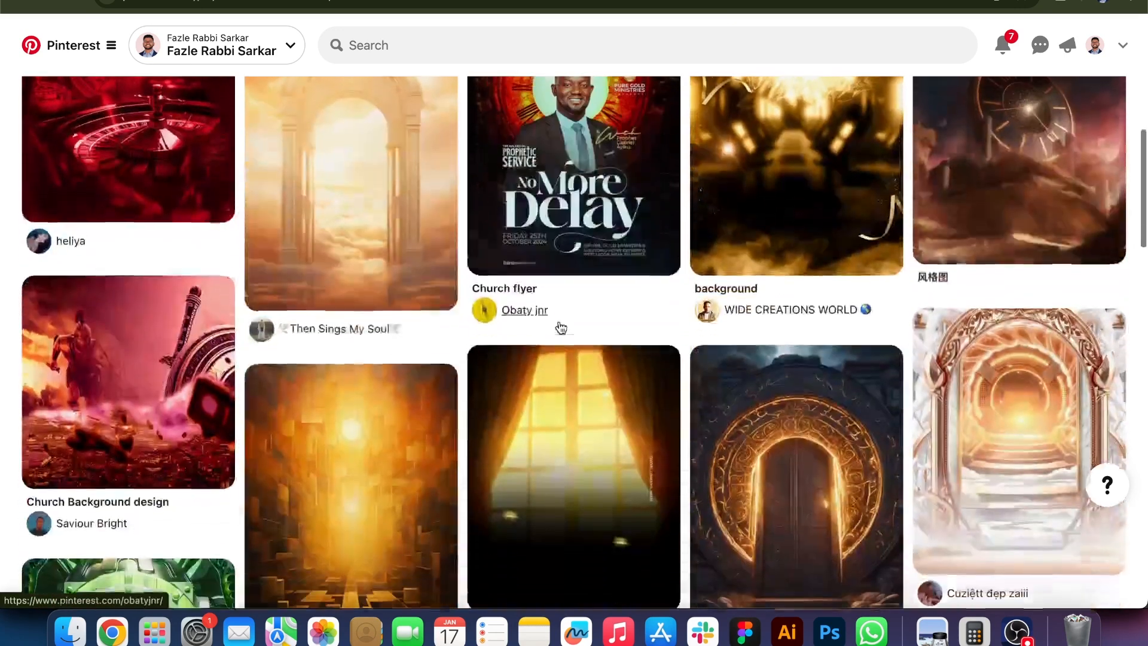
scroll(559, 325, up, 10)
scroll(562, 326, up, 2)
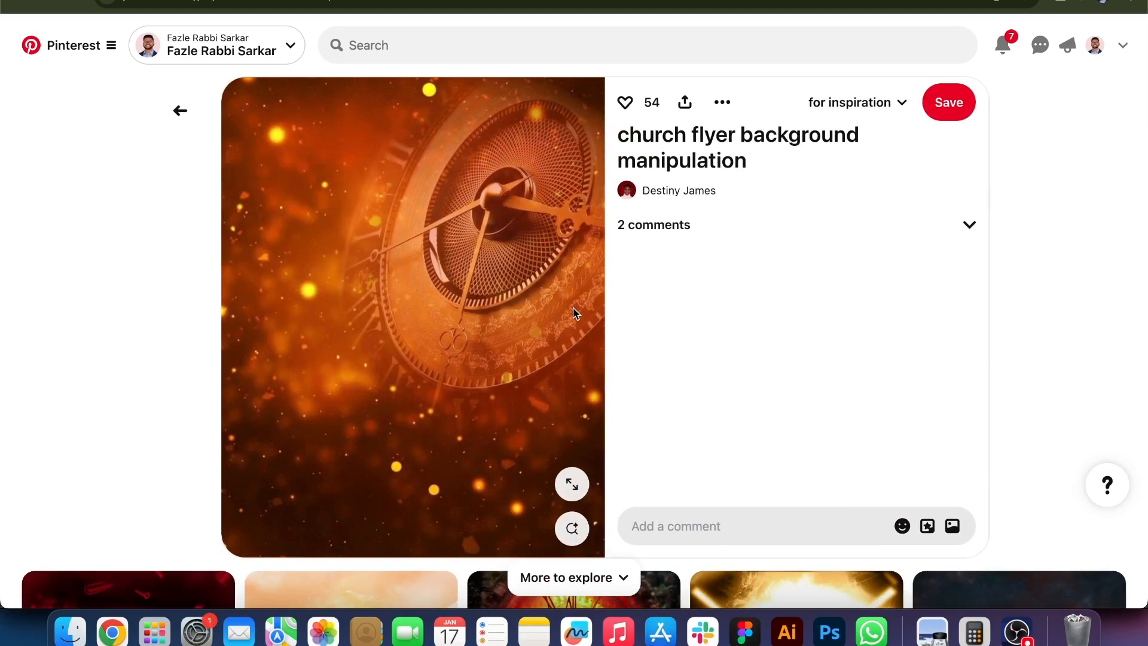
click(828, 637)
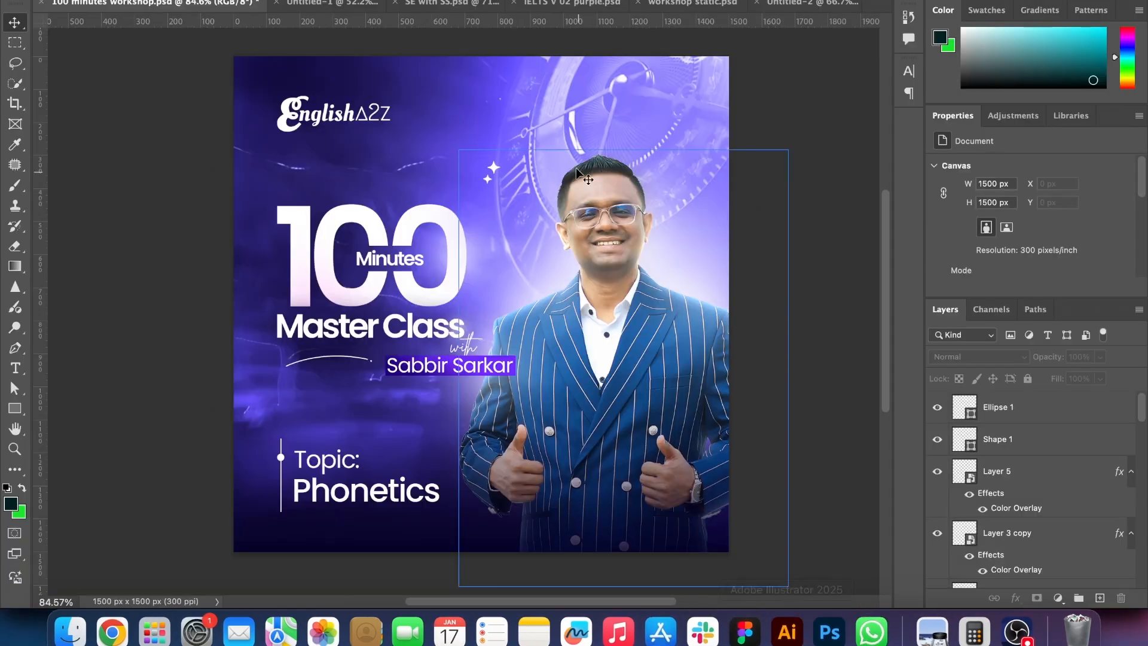
click(122, 623)
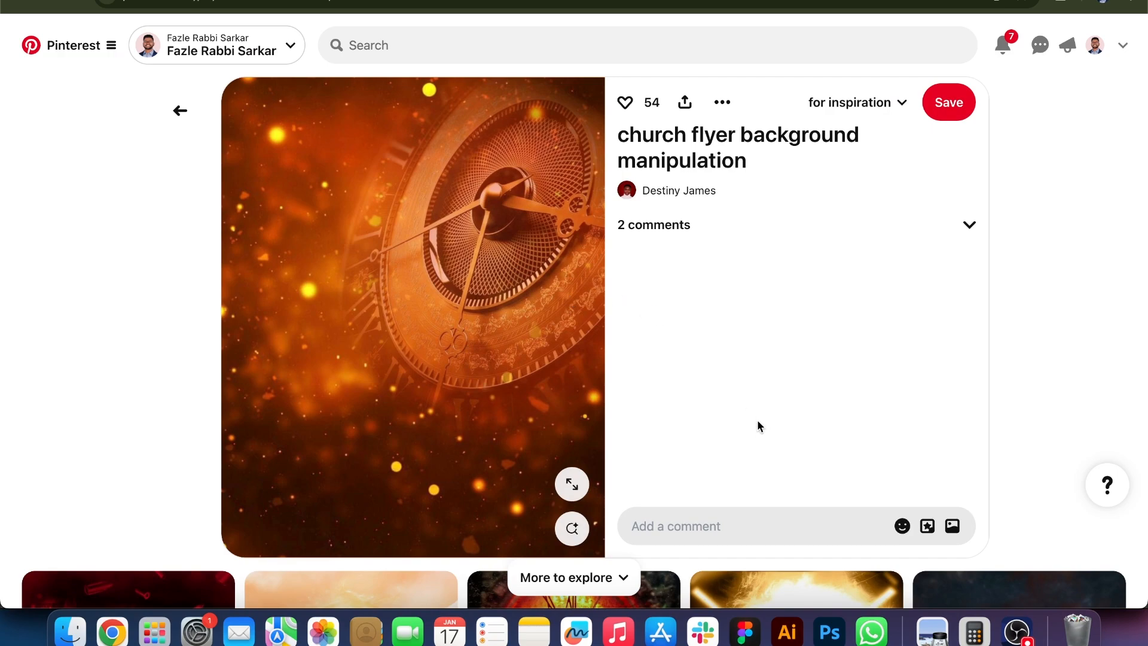
Scroll the related pins feed and open the dark clock-face pin
scroll(758, 428, down, 8)
scroll(519, 278, down, 10)
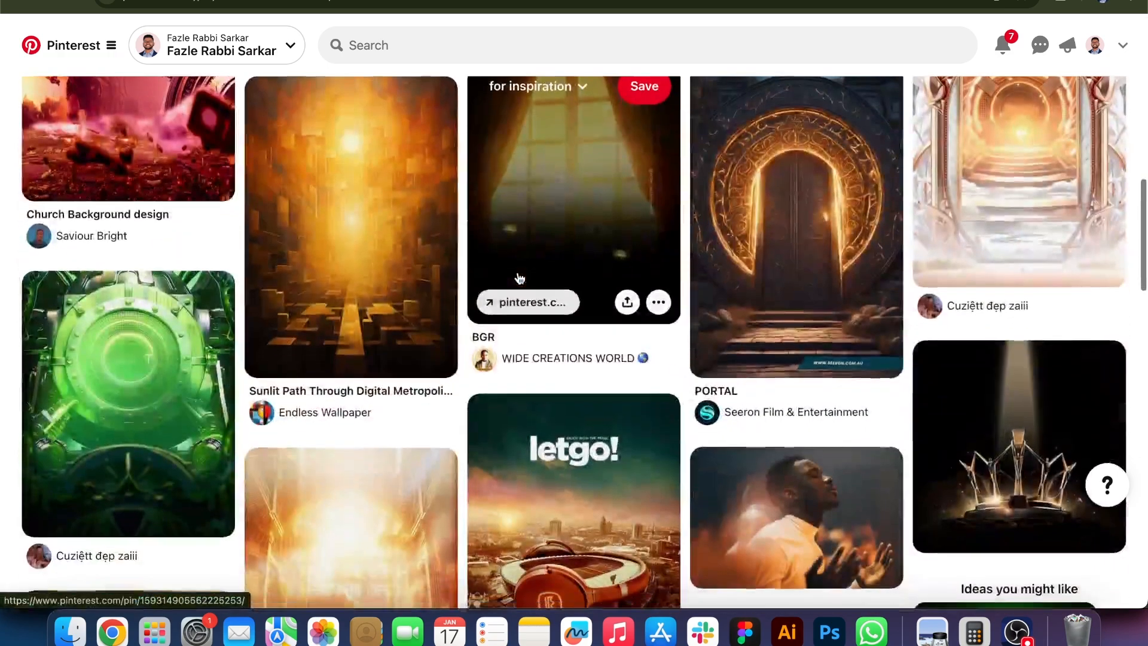
scroll(519, 278, down, 6)
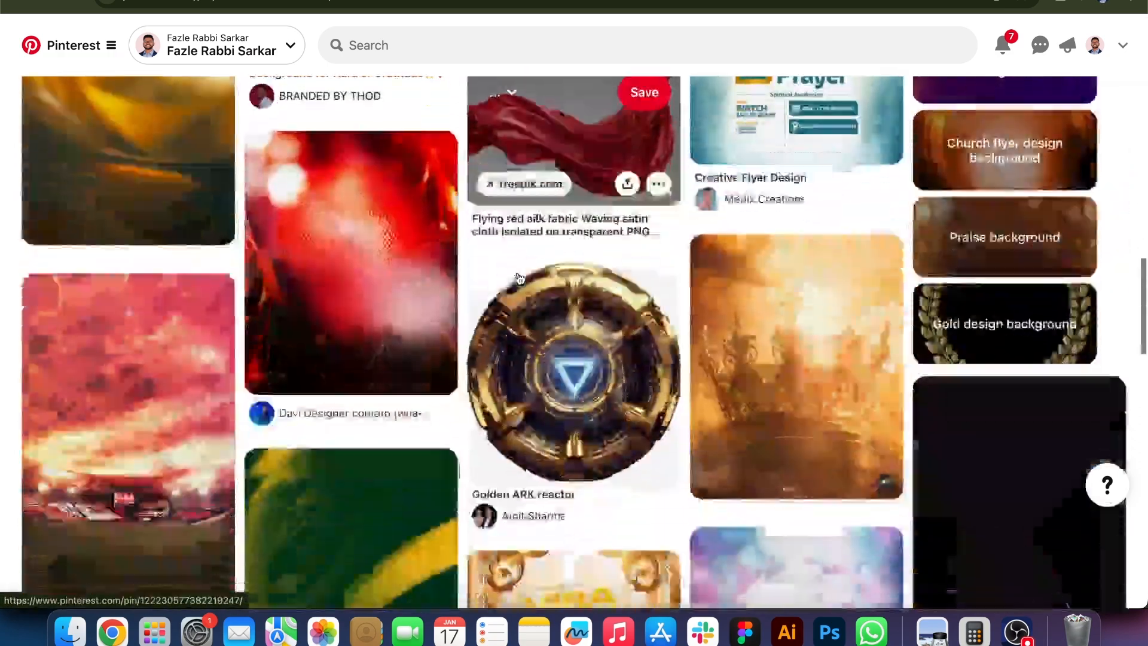
scroll(519, 278, down, 10)
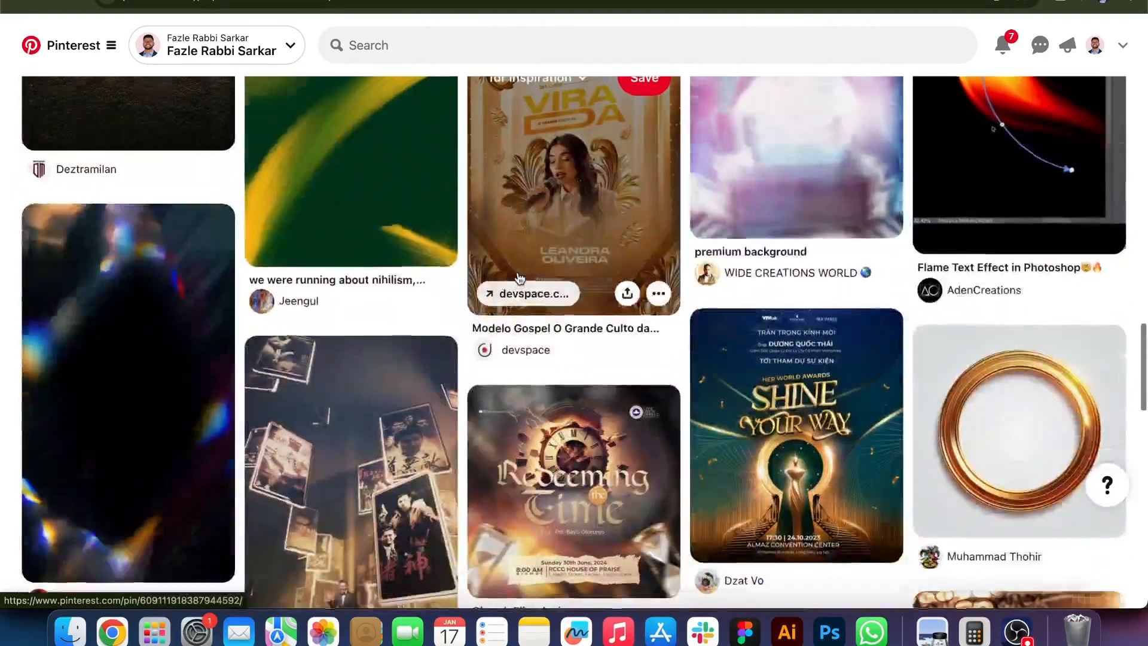
scroll(519, 278, up, 4)
scroll(519, 278, down, 8)
scroll(519, 278, down, 5)
scroll(519, 278, up, 2)
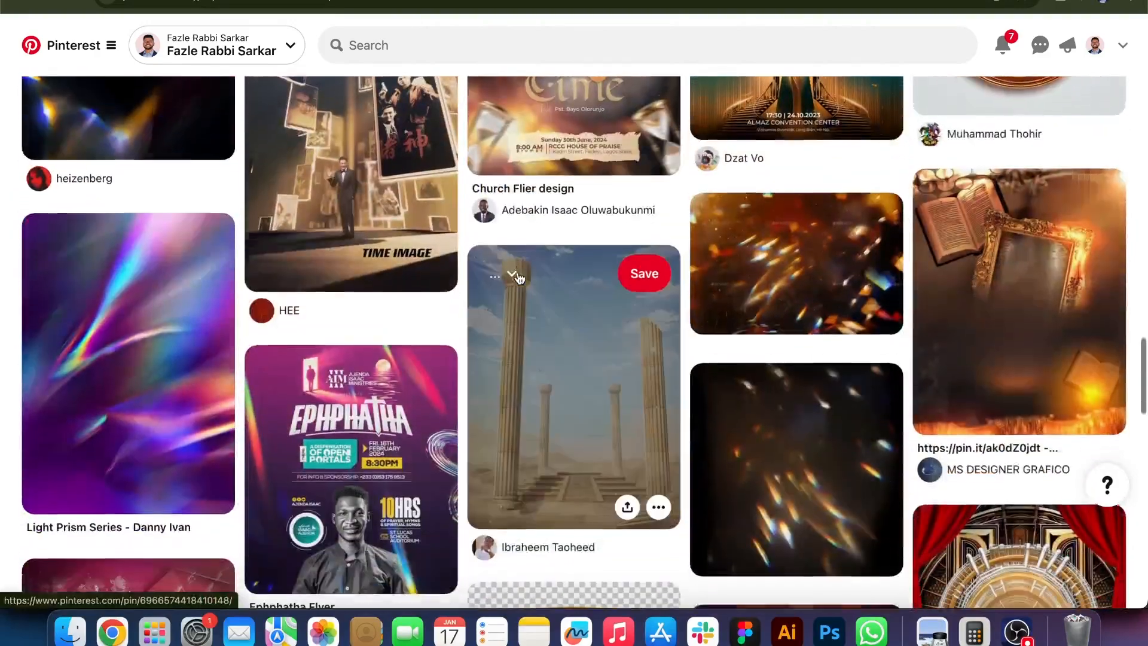
scroll(518, 278, down, 5)
scroll(518, 277, up, 6)
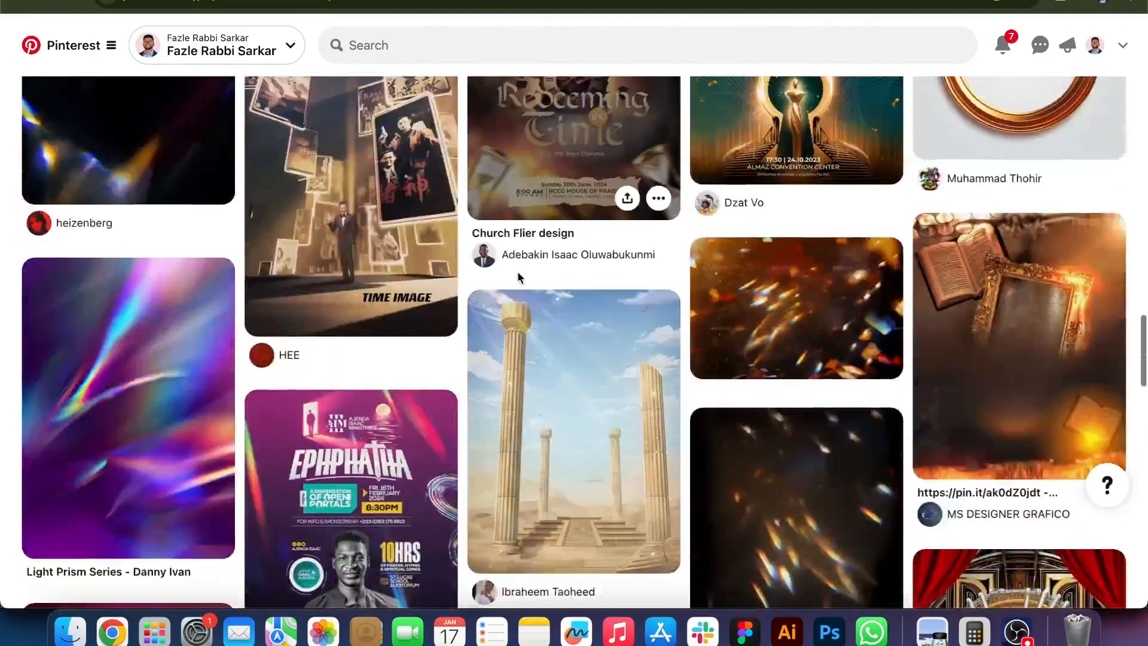
scroll(519, 278, down, 10)
scroll(519, 278, up, 1)
scroll(519, 278, up, 2)
scroll(519, 278, down, 5)
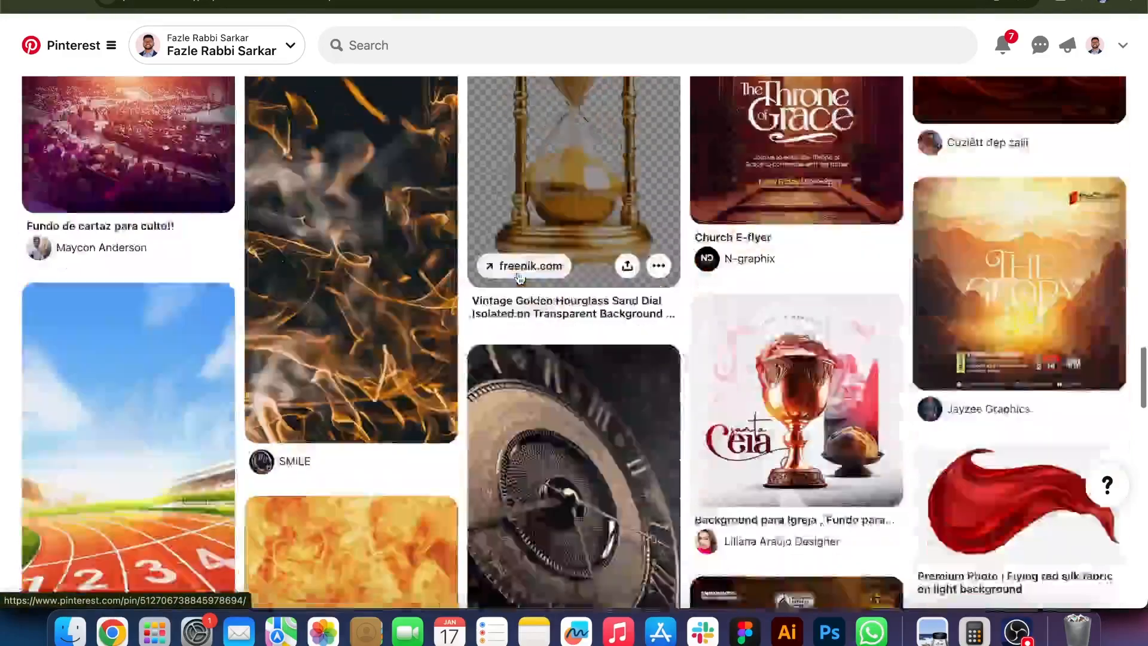
click(524, 295)
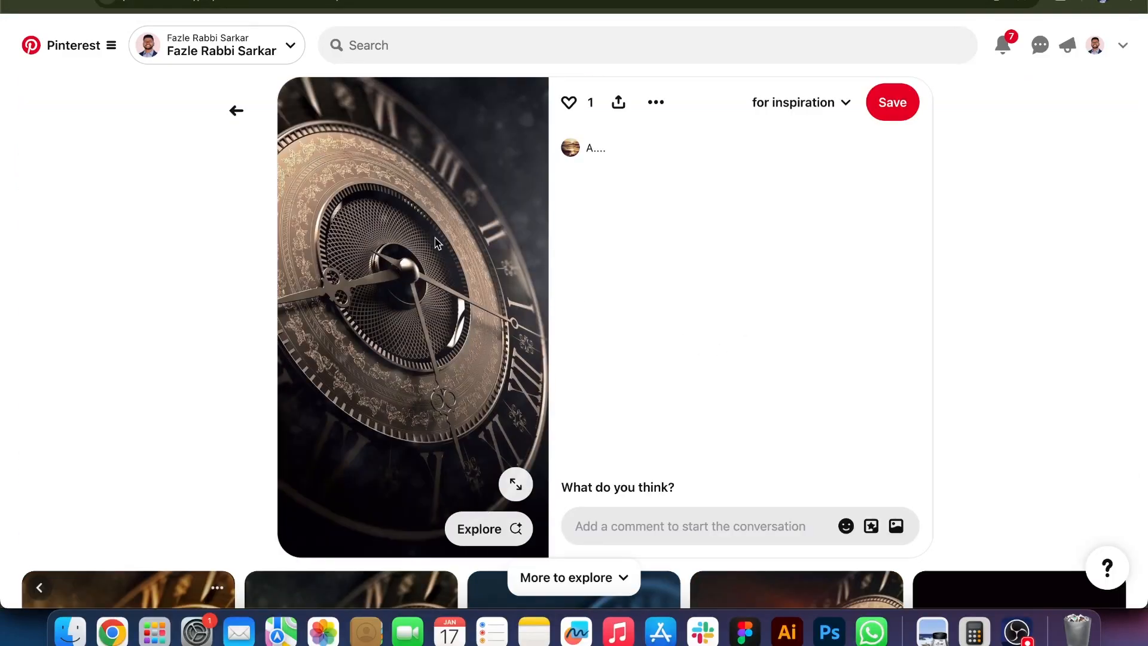
Open the sunset clock-over-stadium pin, then the orange clock and stadium pin
scroll(438, 243, down, 5)
scroll(437, 243, down, 3)
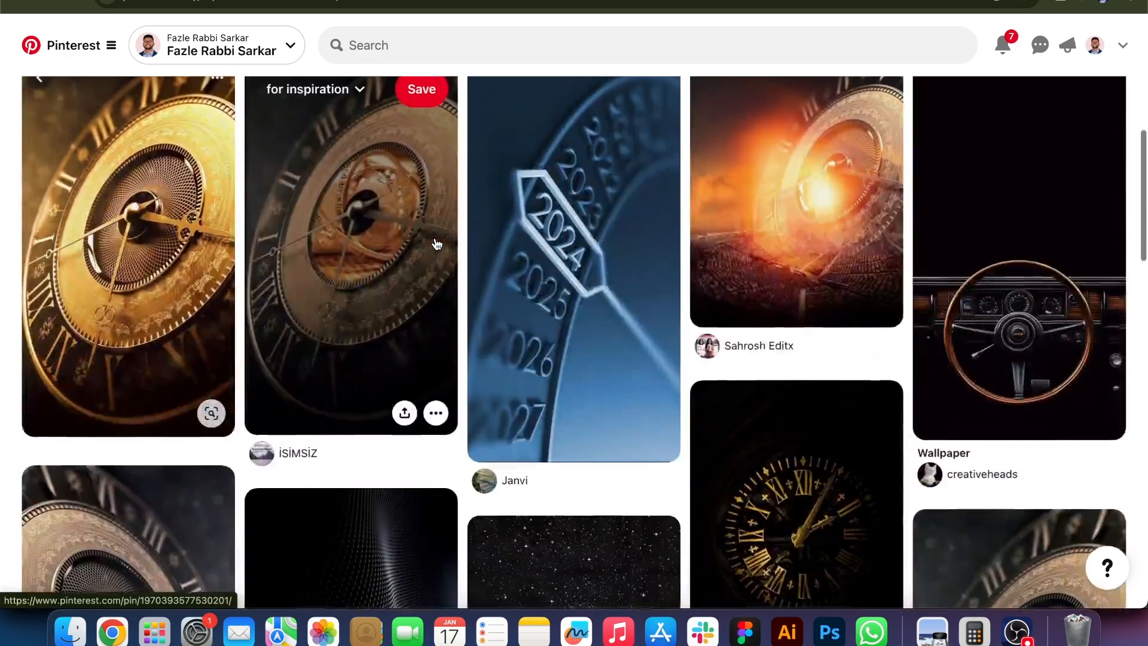
scroll(824, 185, down, 6)
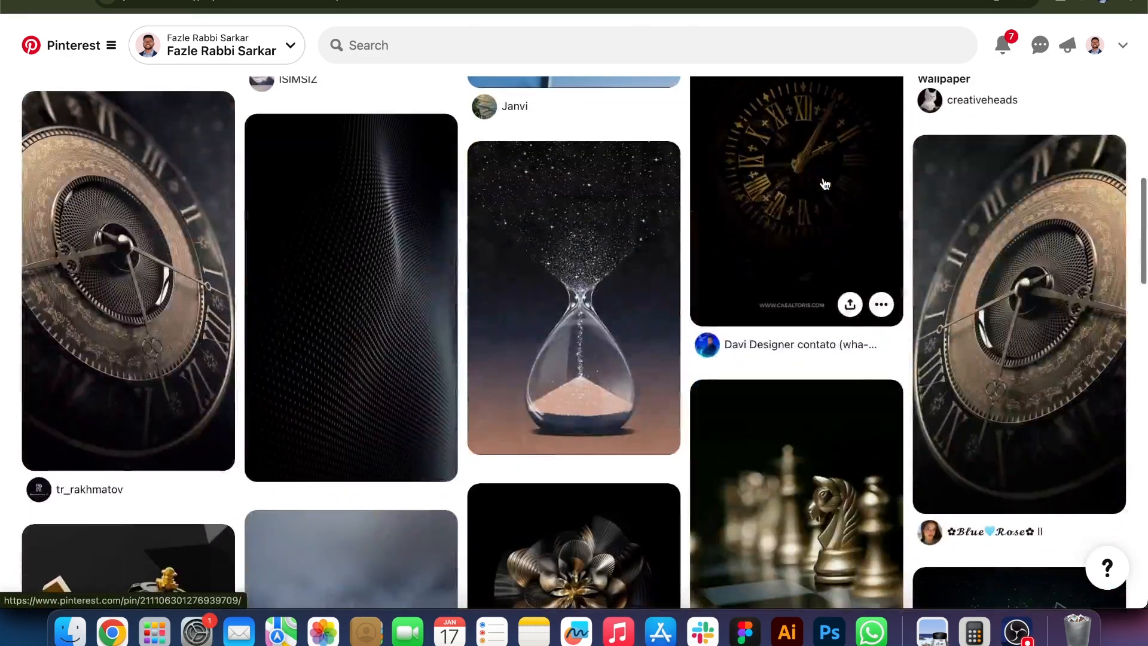
scroll(823, 188, up, 5)
click(801, 187)
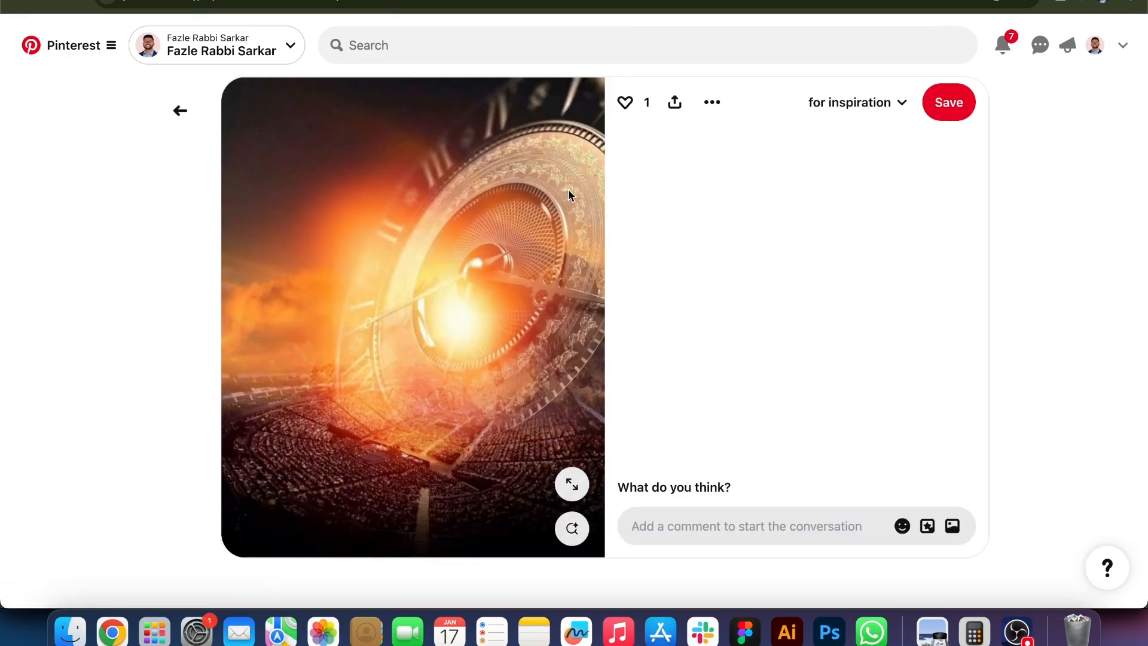
scroll(410, 249, down, 6)
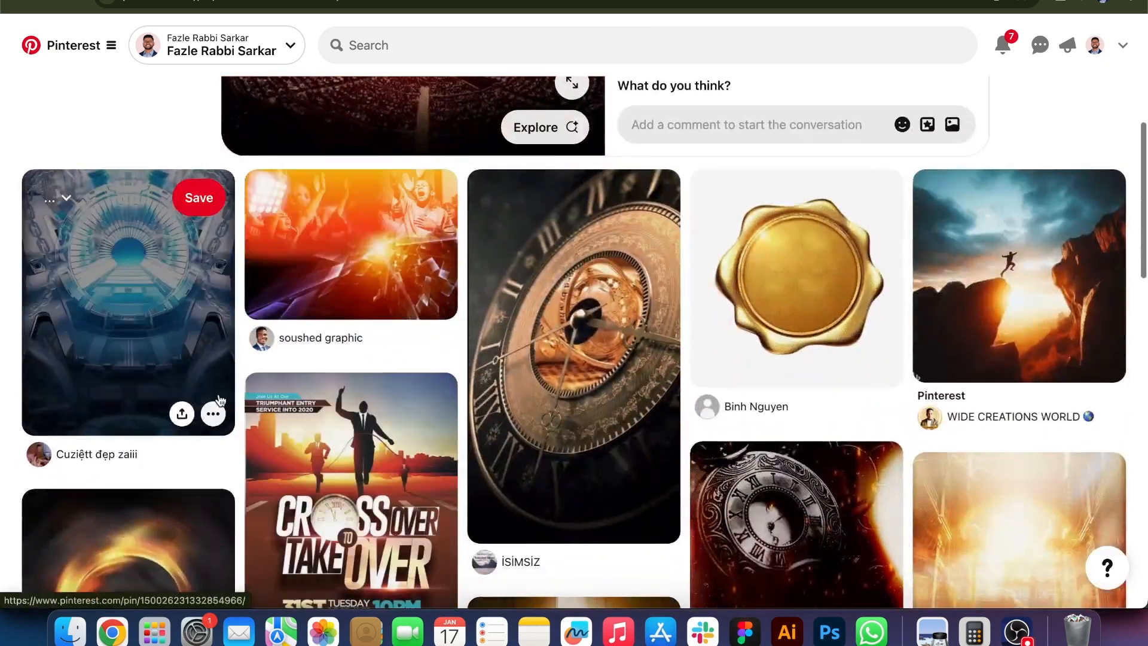
scroll(220, 399, down, 5)
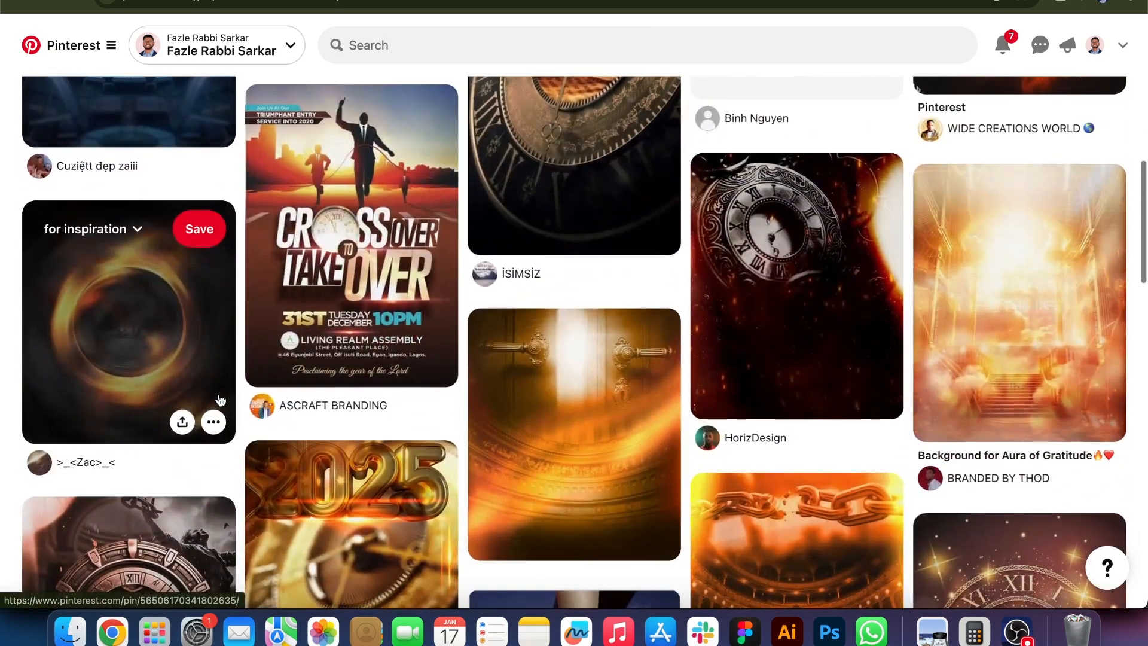
scroll(321, 384, down, 4)
scroll(321, 385, down, 6)
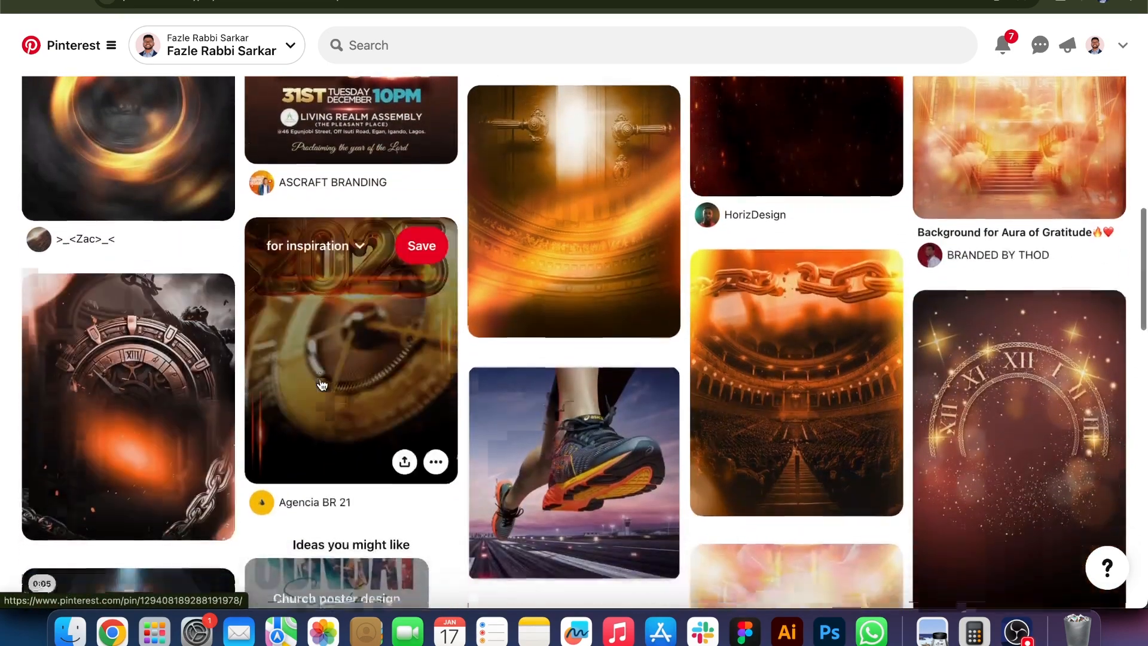
scroll(321, 384, down, 5)
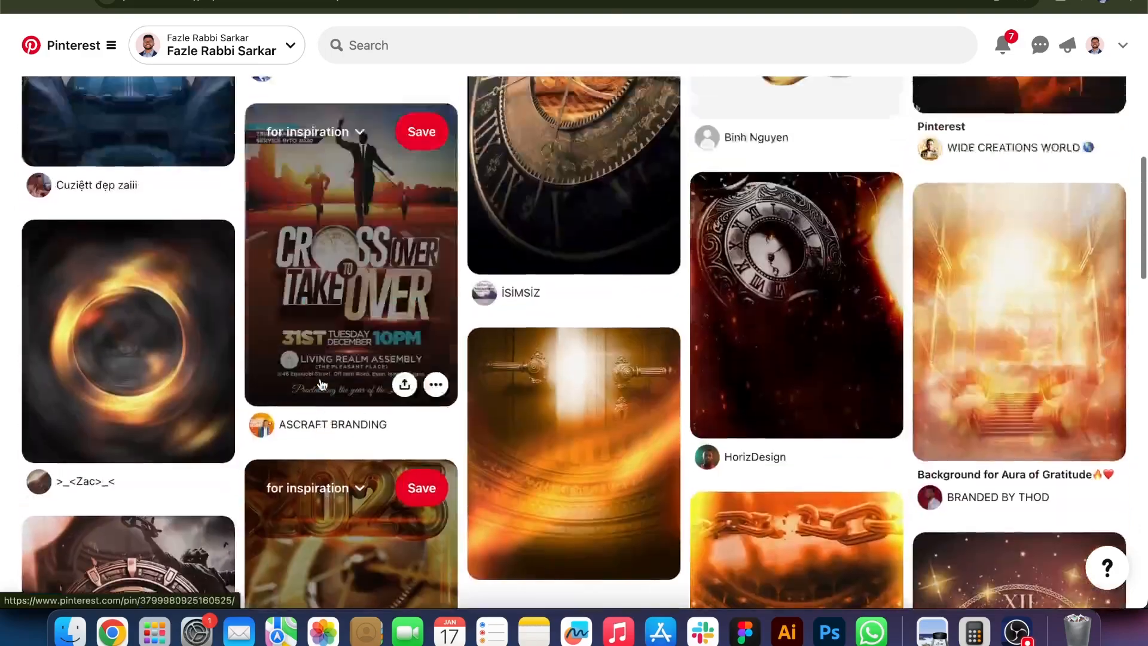
click(321, 385)
Go back to the grid, view another clock pin's details, and return to the feed
click(180, 110)
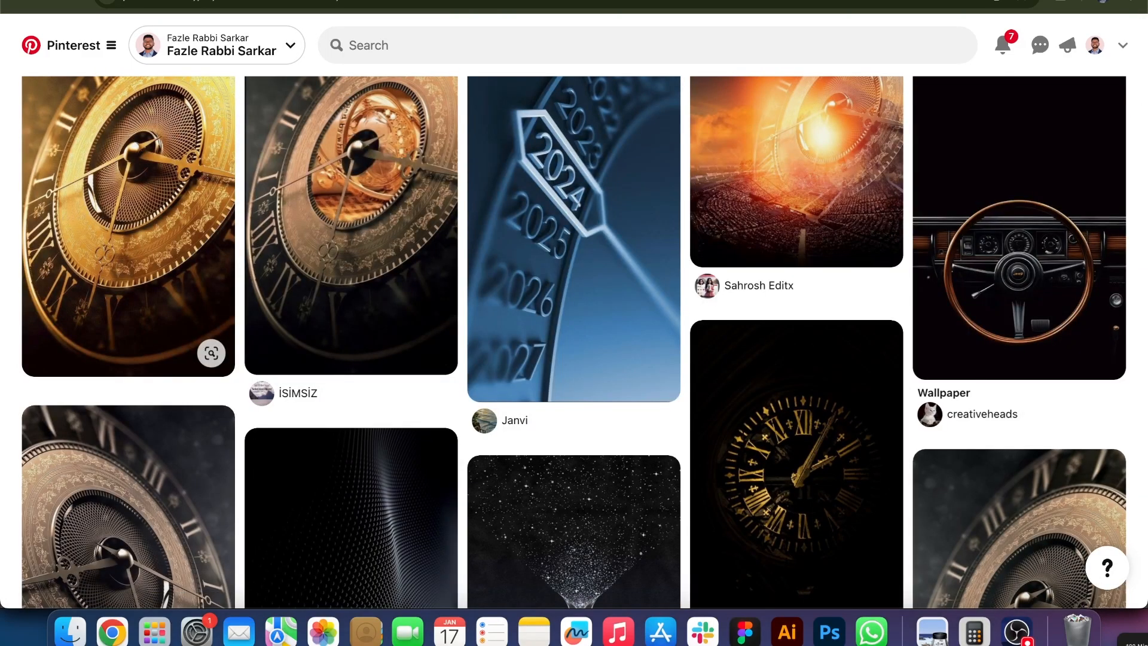
mouse_move(1145, 642)
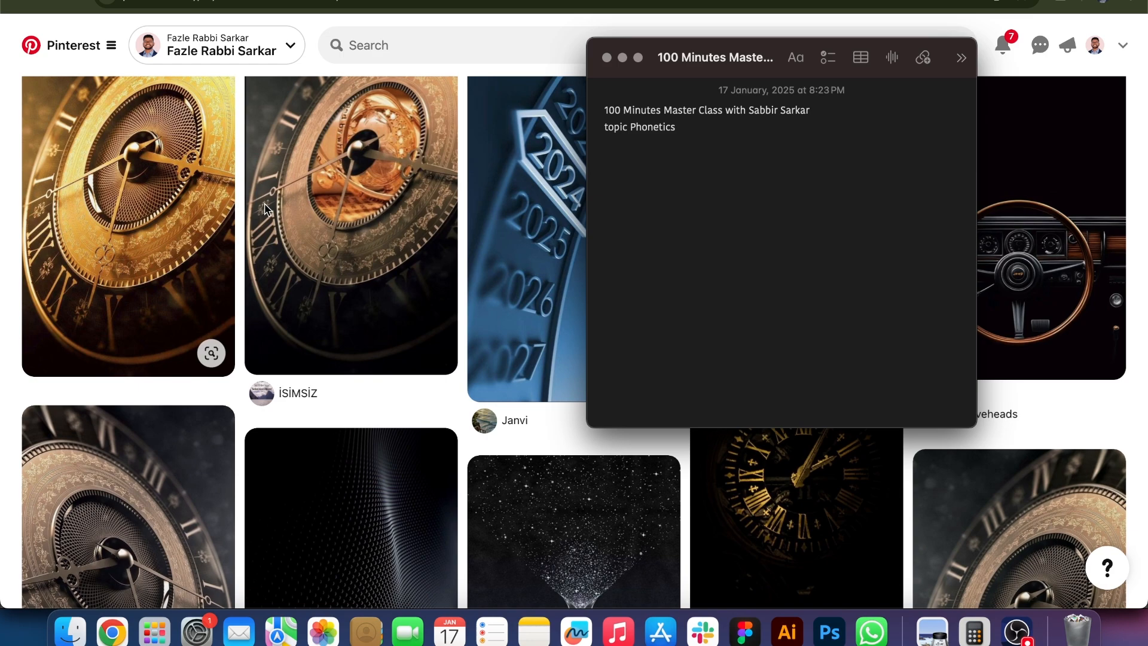
click(231, 407)
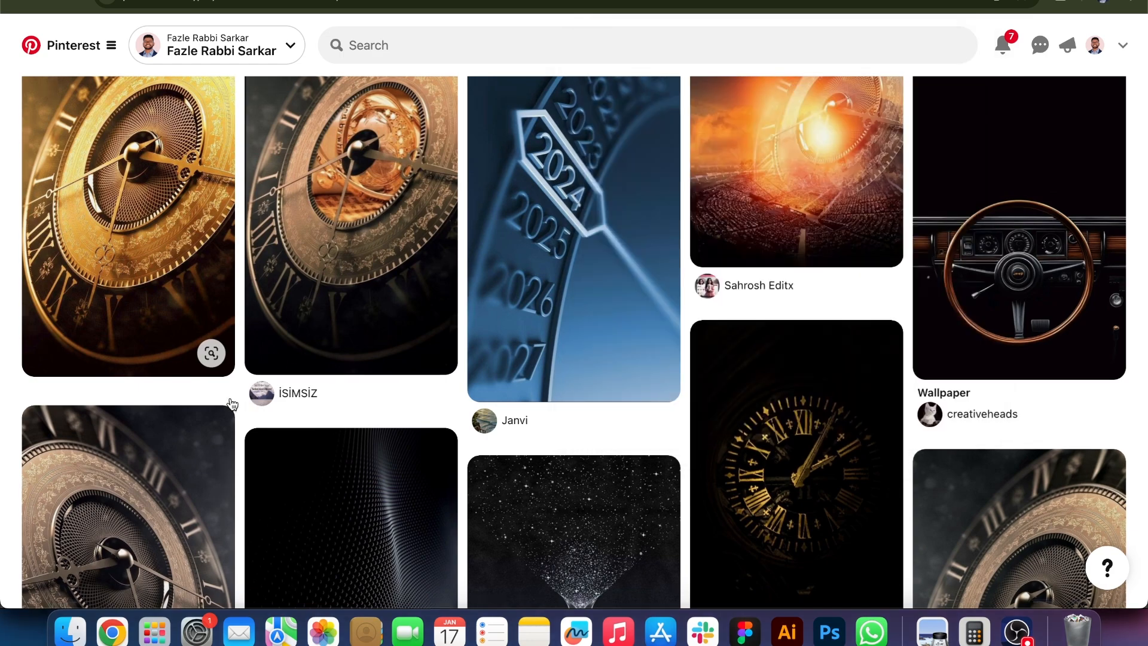
click(236, 111)
scroll(540, 281, up, 15)
scroll(540, 281, up, 20)
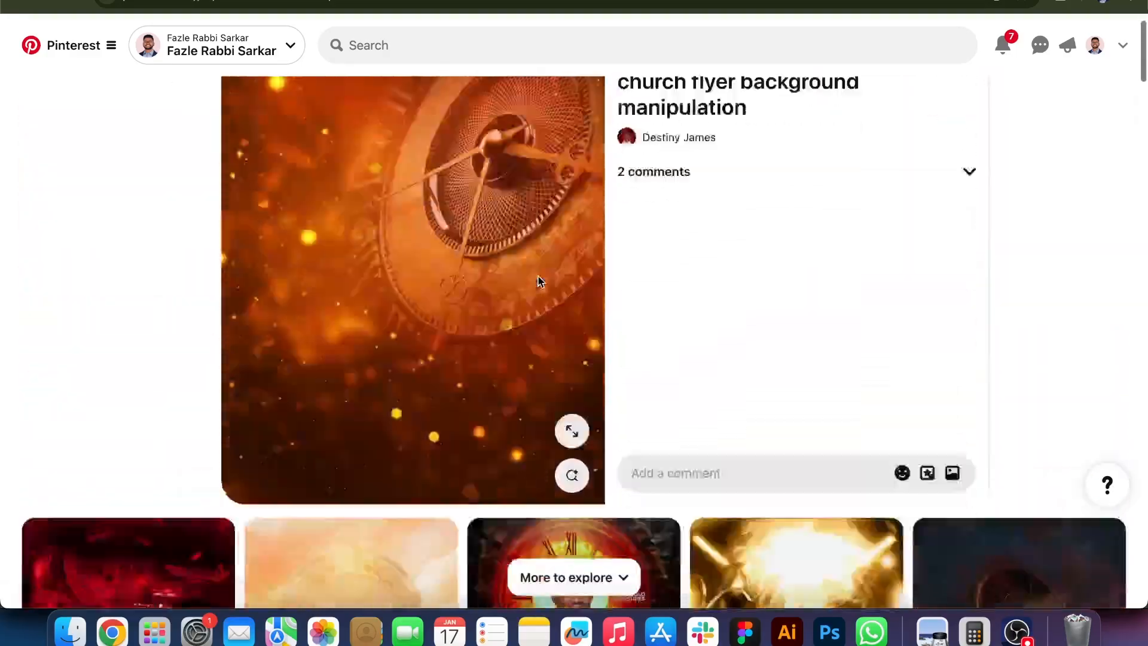
scroll(540, 281, down, 20)
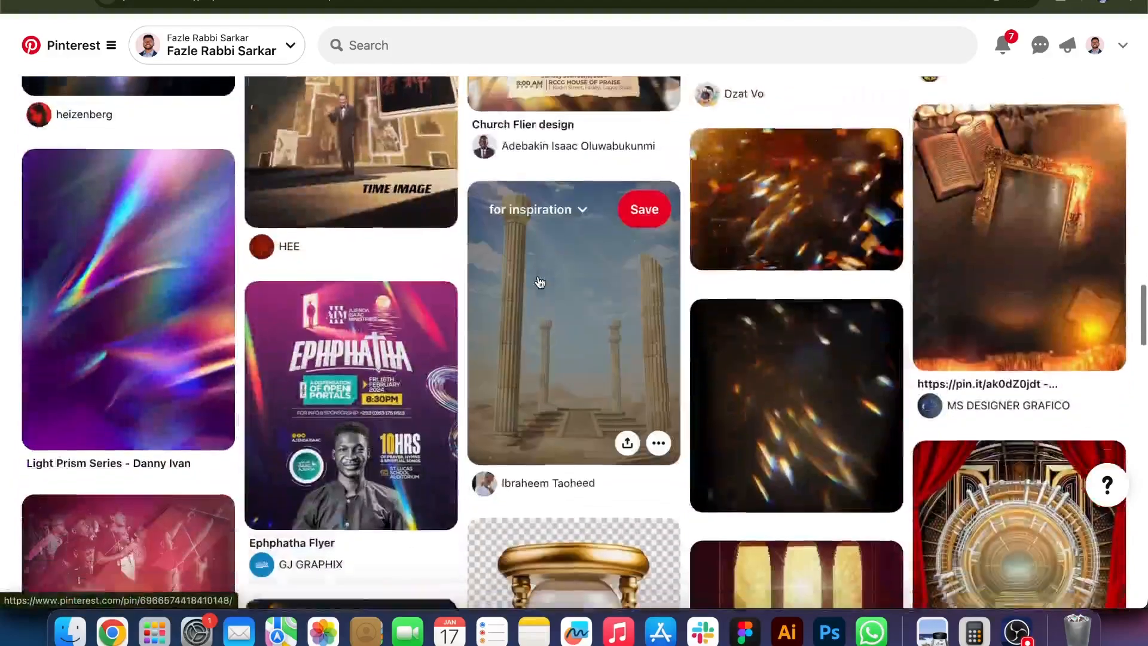
scroll(540, 281, down, 10)
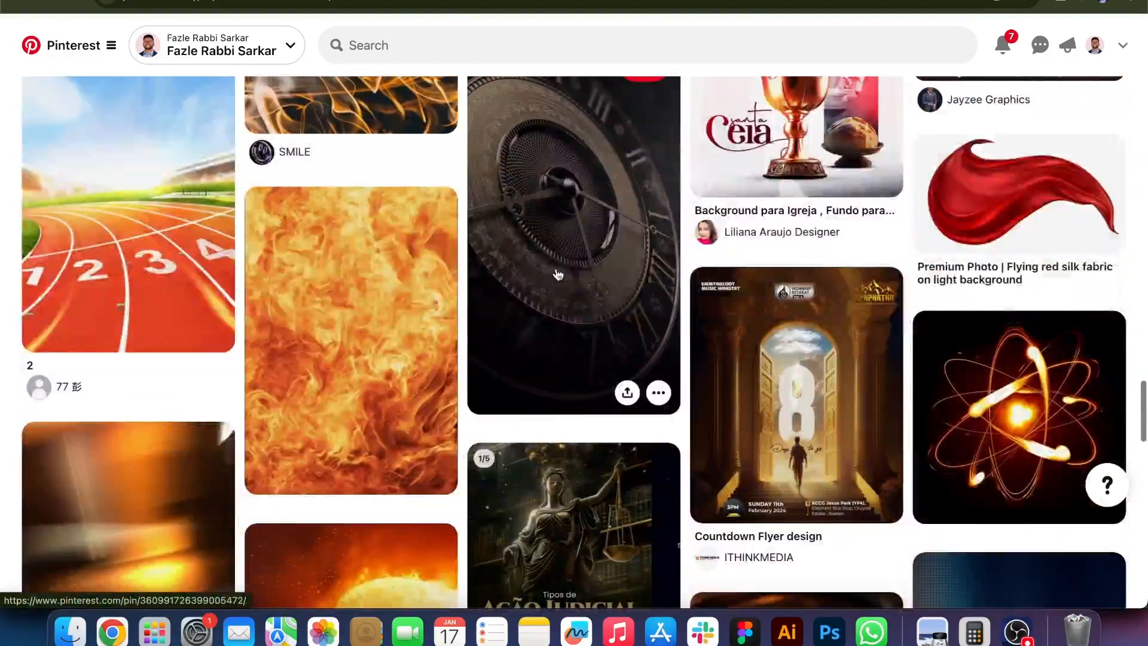
Open the orange stadium clock pin and scroll through its related pins
click(562, 271)
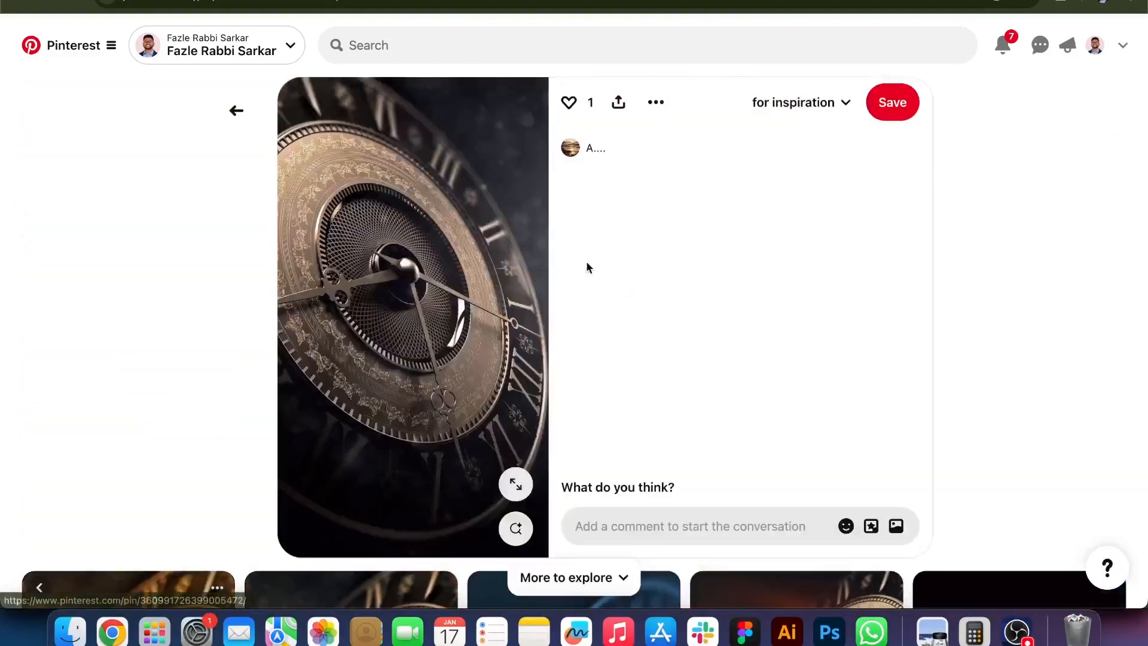
scroll(563, 270, down, 8)
click(797, 232)
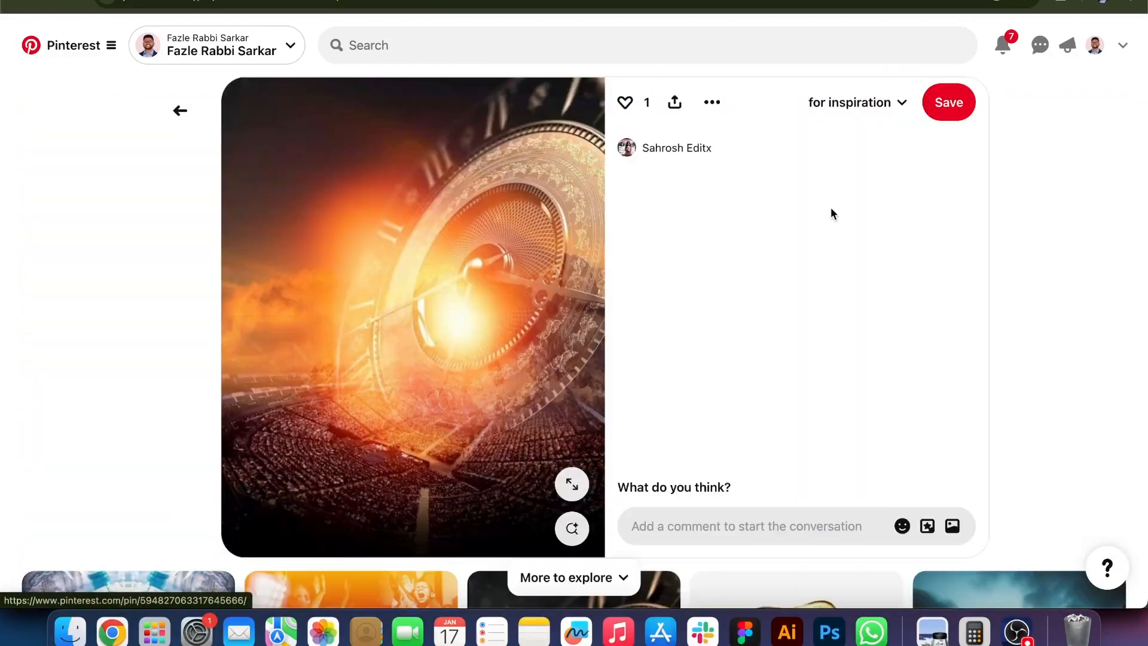
scroll(404, 307, down, 15)
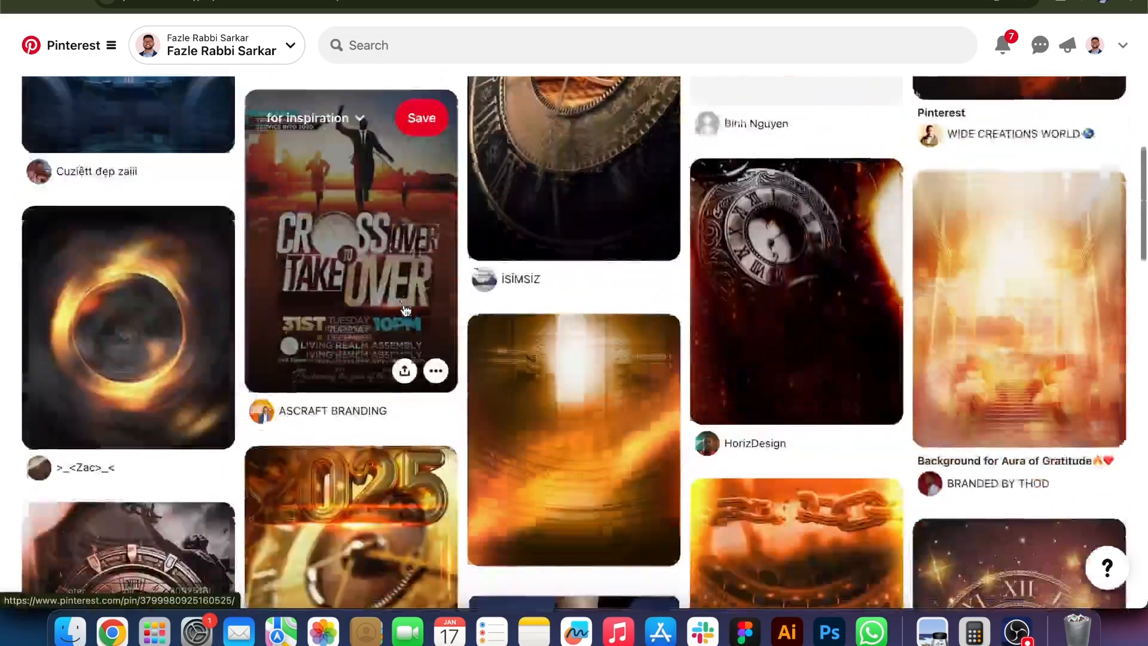
scroll(404, 309, down, 15)
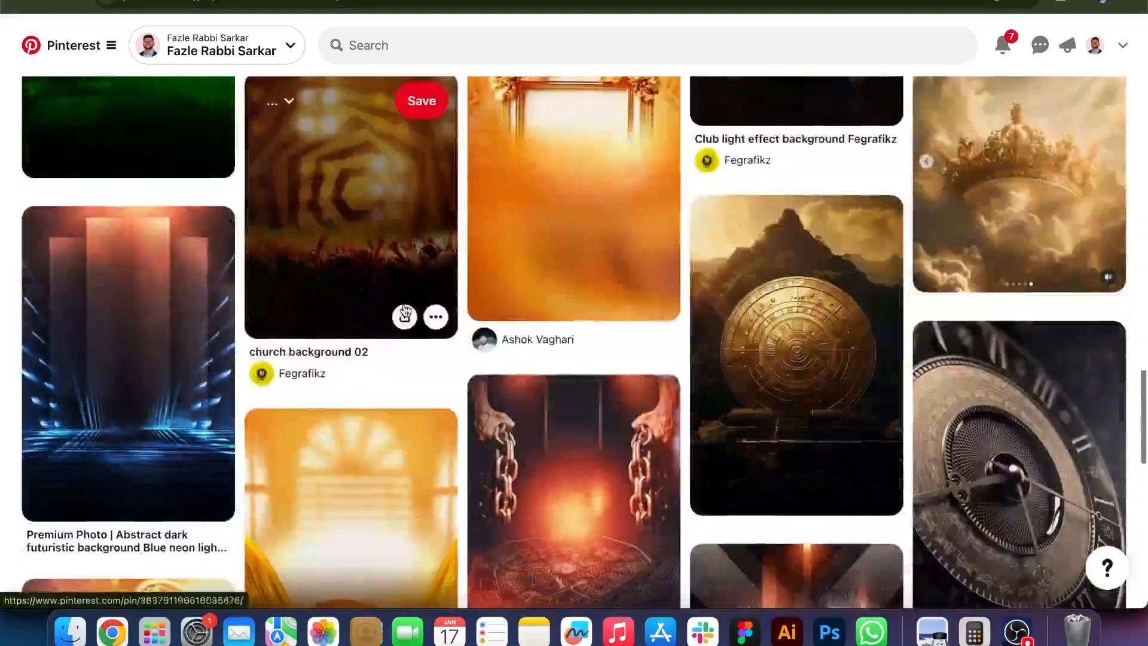
scroll(404, 307, up, 3)
scroll(404, 309, down, 9)
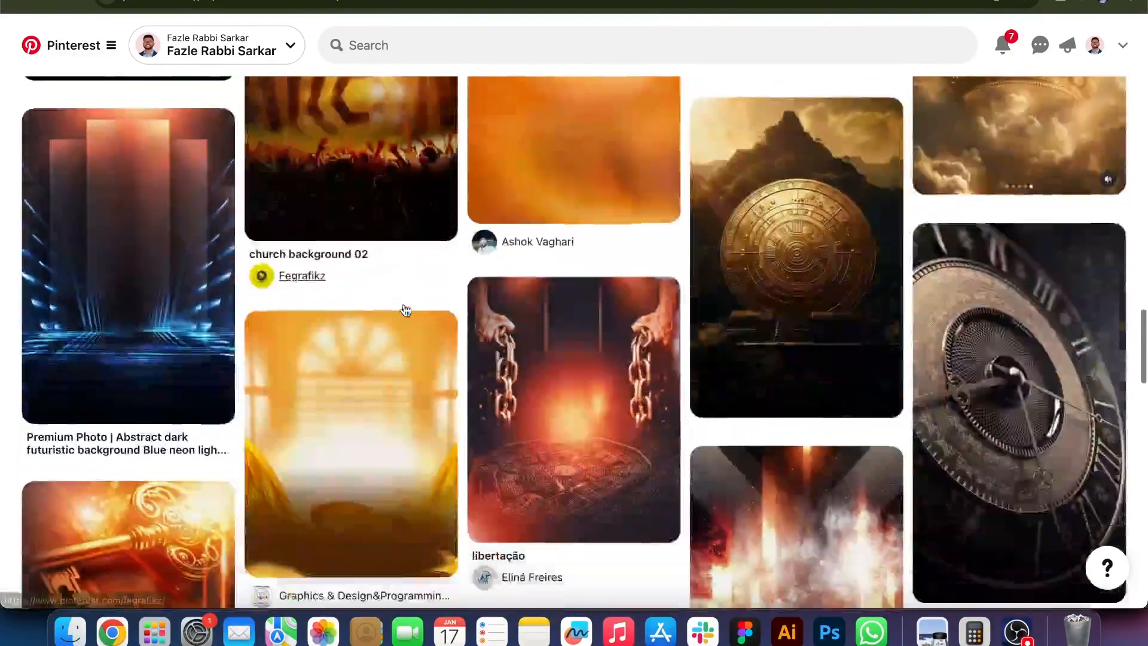
scroll(404, 310, down, 5)
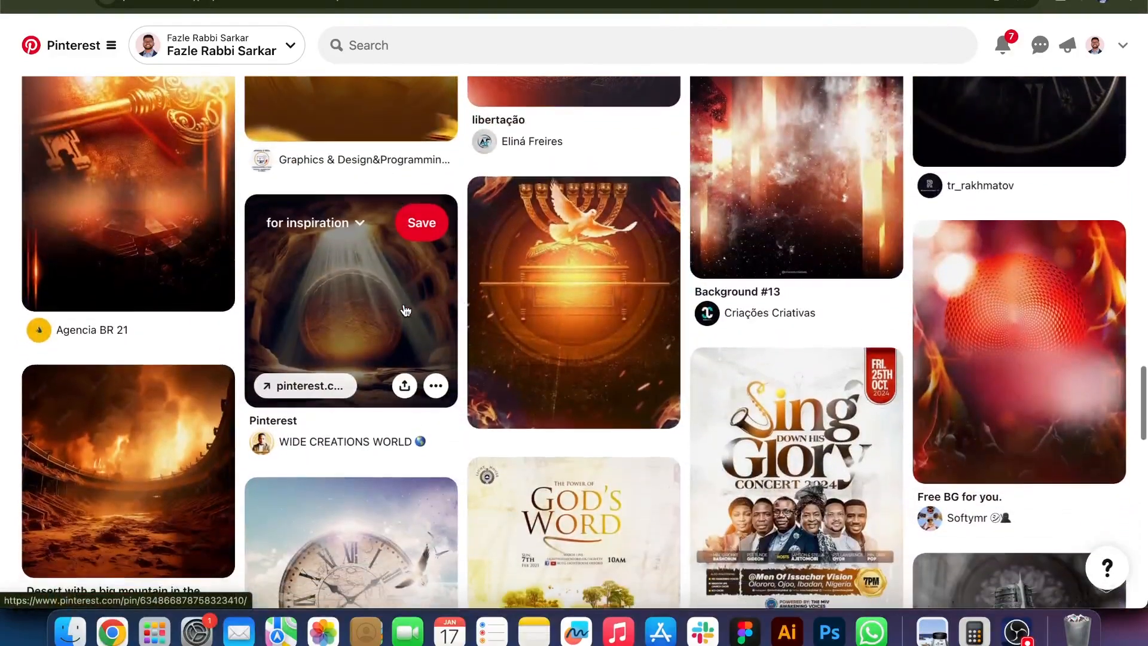
scroll(405, 310, down, 6)
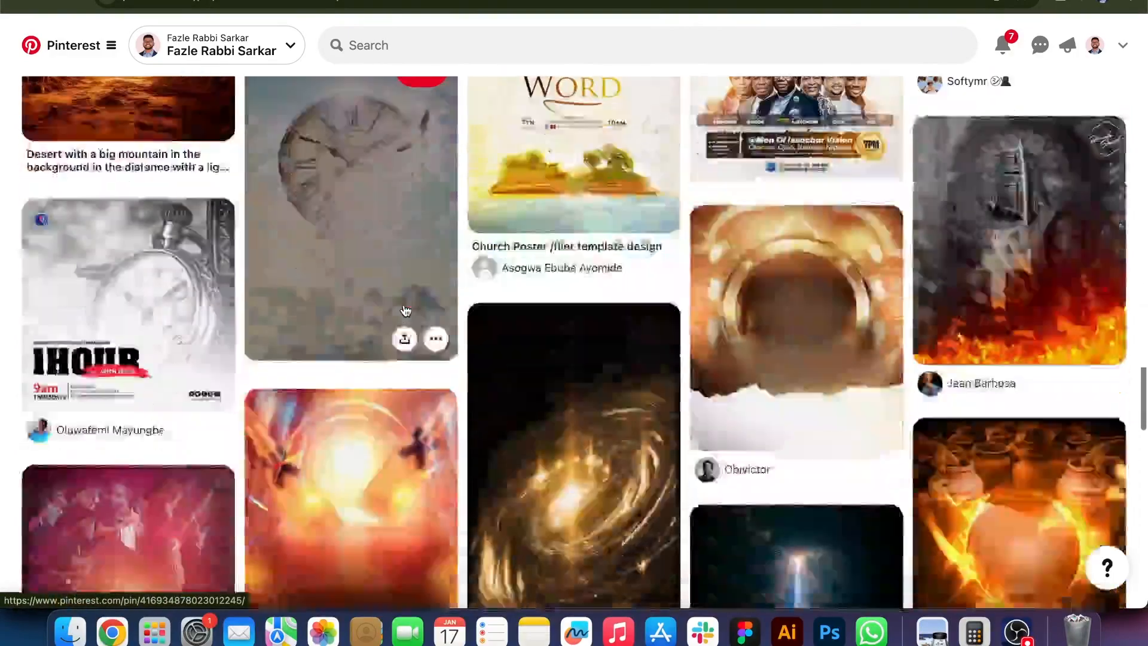
scroll(405, 310, up, 3)
scroll(405, 310, down, 6)
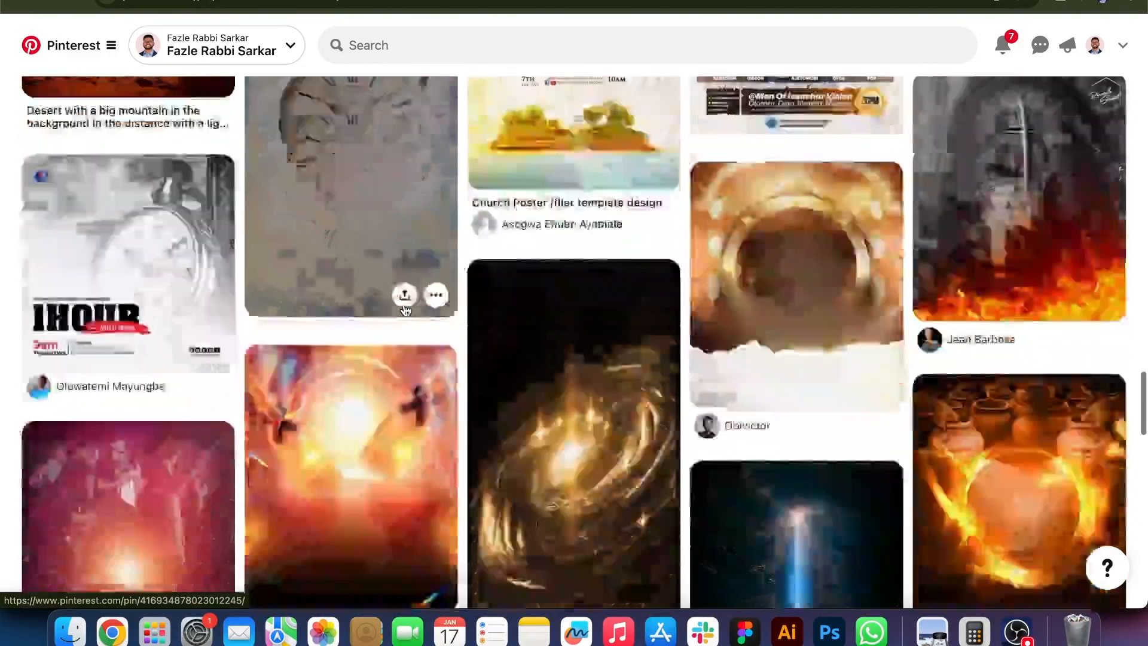
scroll(404, 309, down, 14)
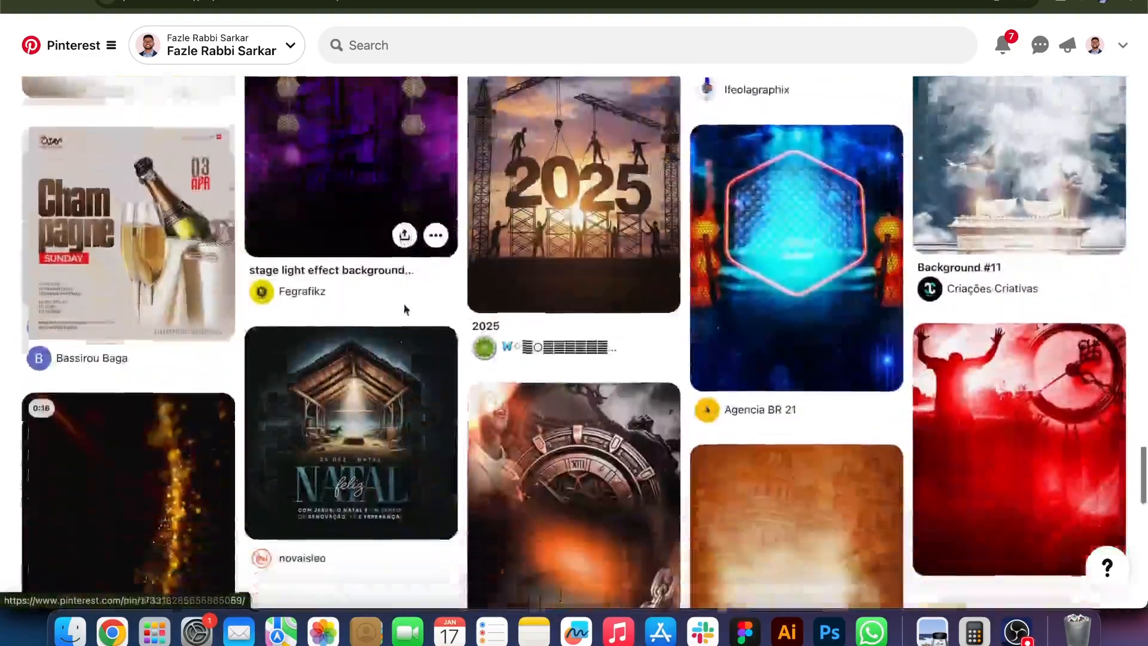
scroll(405, 309, down, 7)
scroll(405, 309, up, 11)
scroll(405, 310, down, 6)
scroll(405, 310, down, 11)
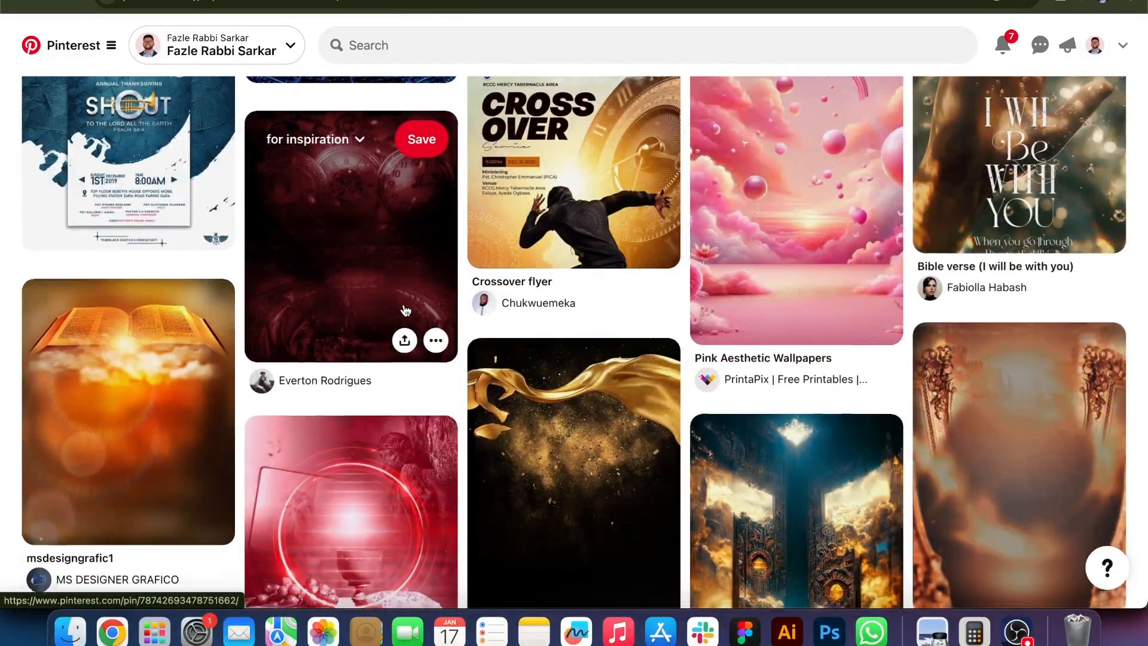
scroll(406, 311, down, 8)
scroll(406, 310, up, 13)
Copy the orange stadium clock image and bring Photoshop to the front
click(405, 310)
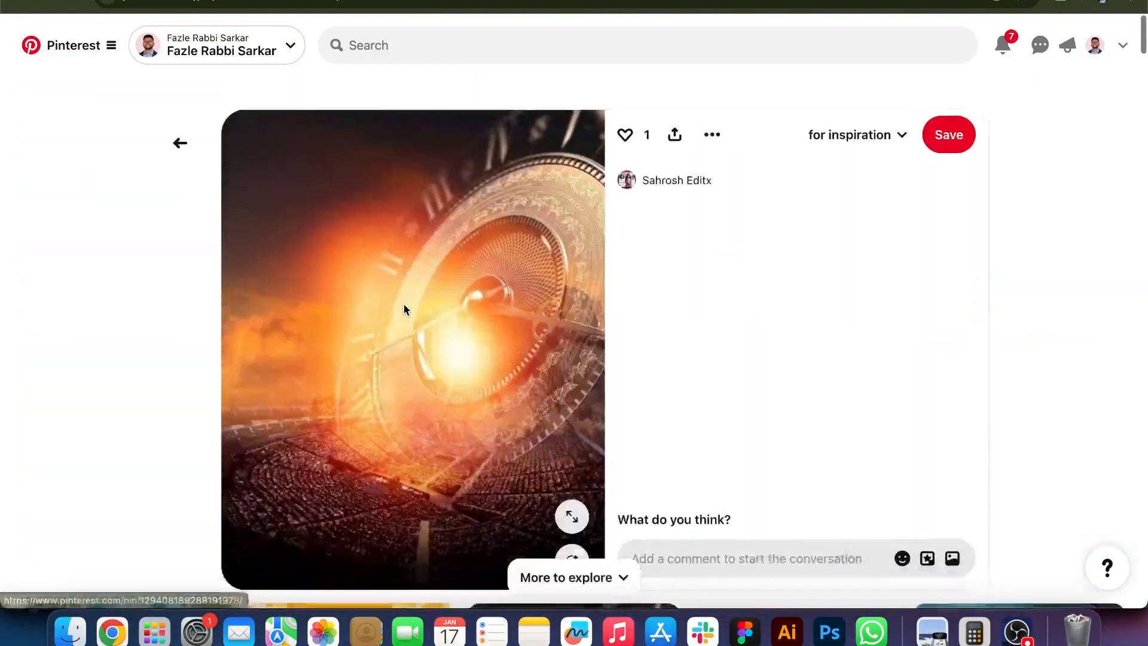
right_click(451, 297)
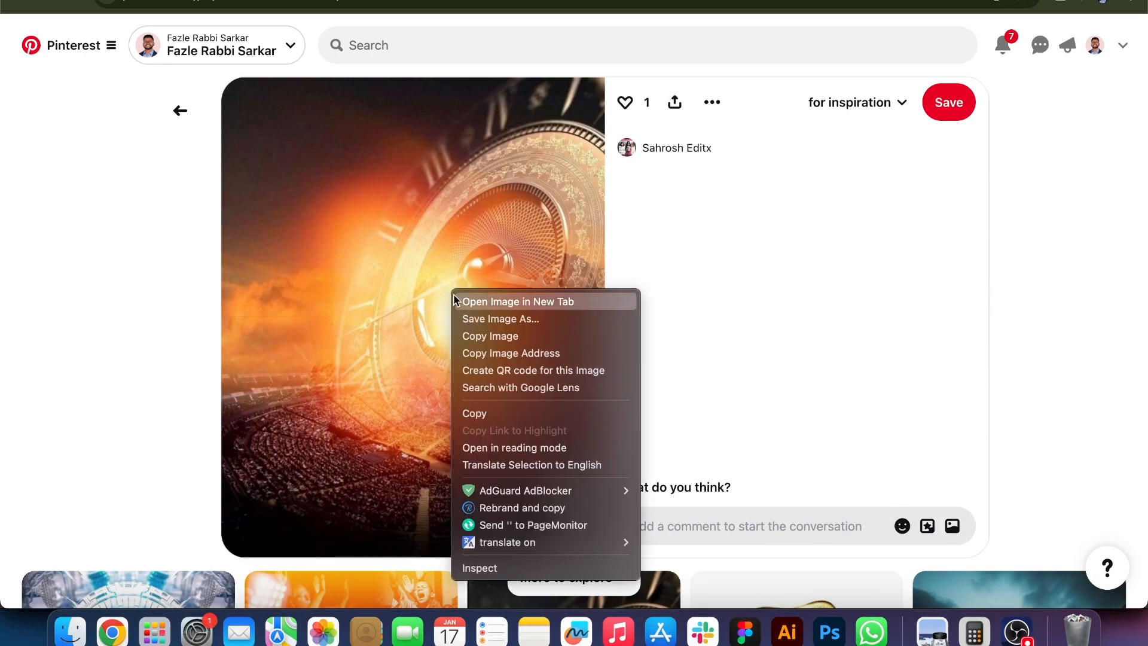
click(494, 335)
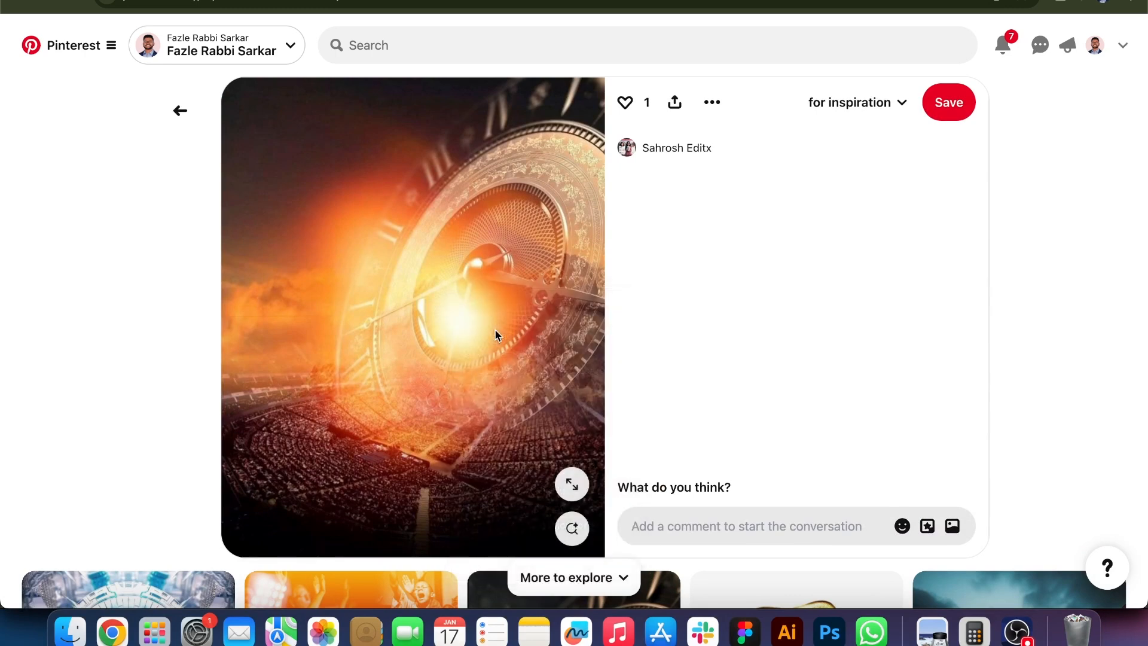
click(830, 632)
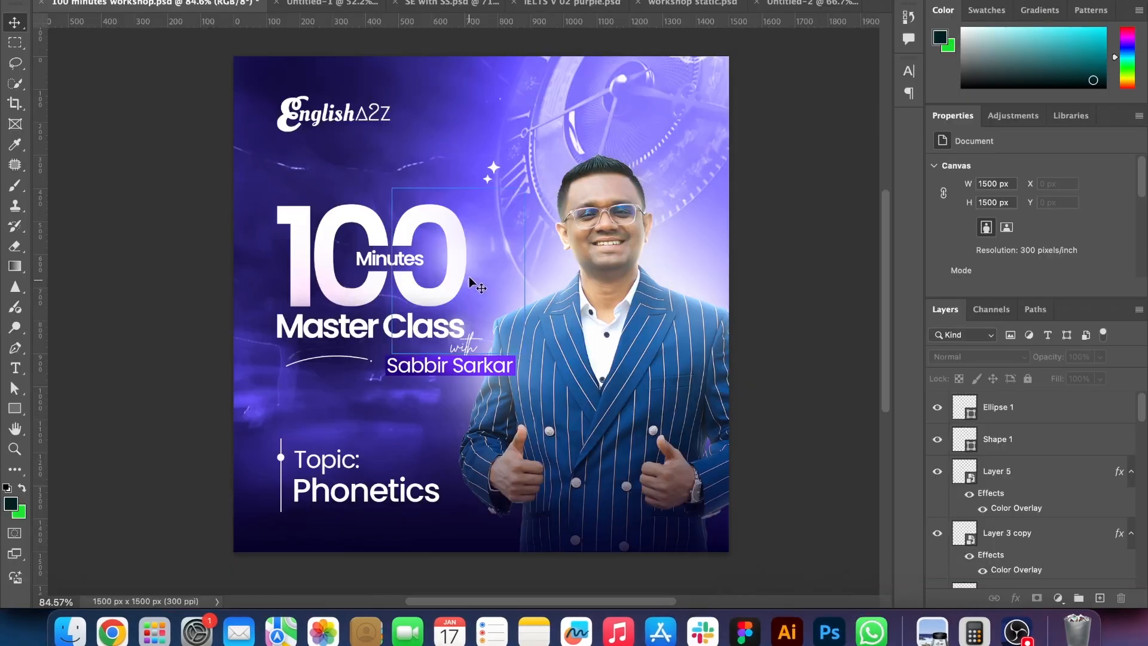
Switch through the open documents to the blank Untitled-2 canvas
click(783, 4)
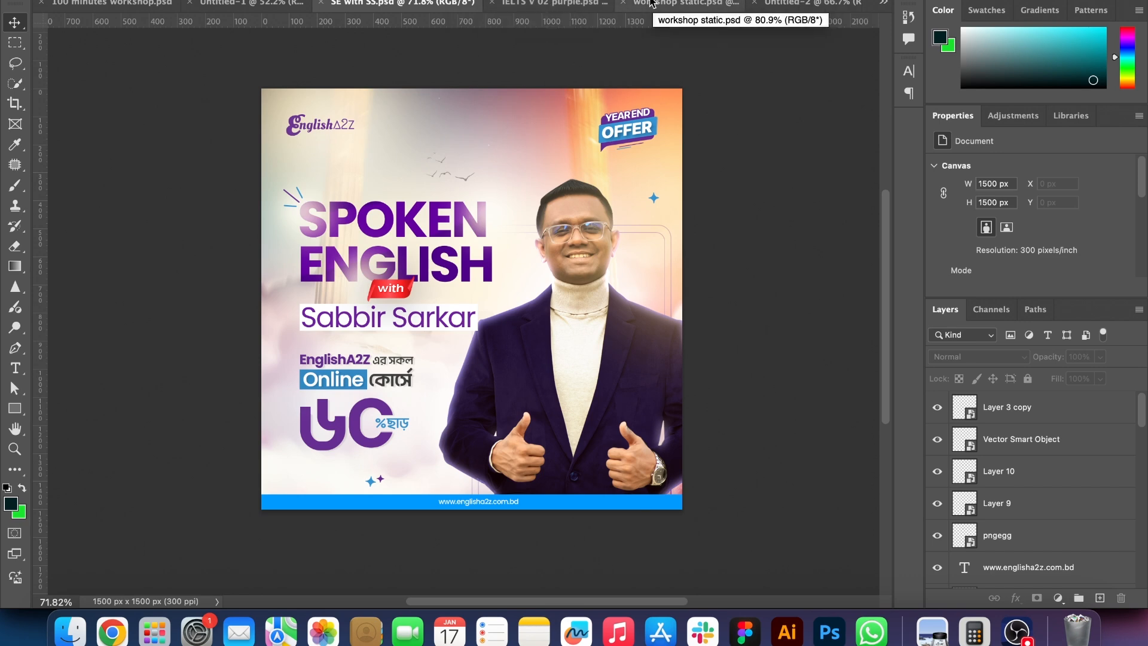
click(573, 9)
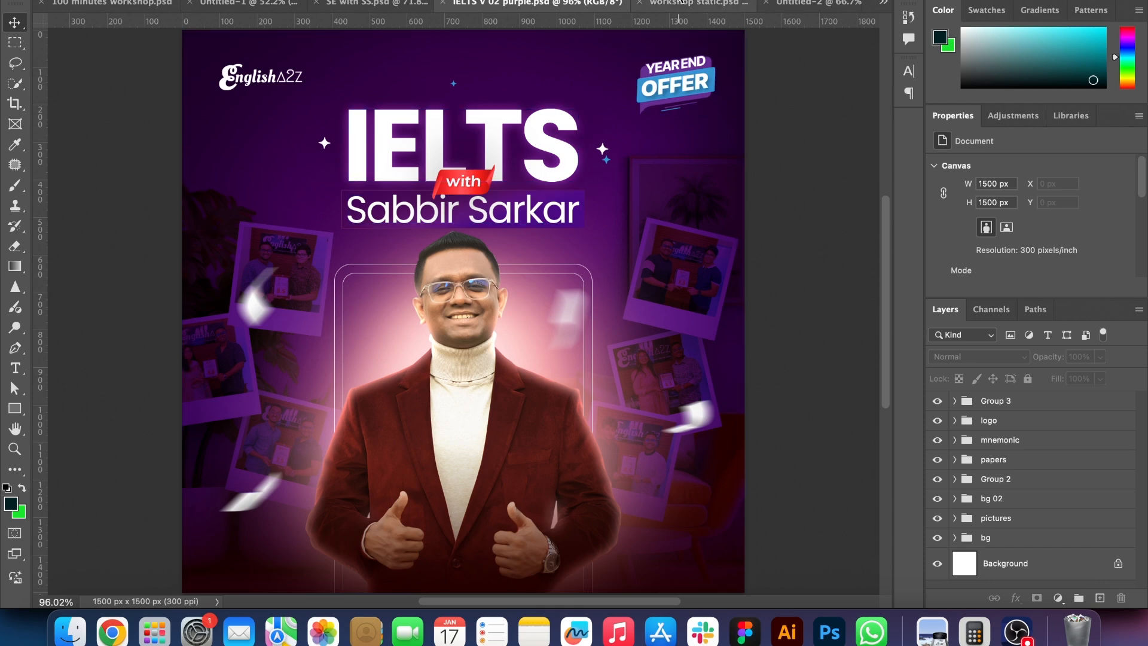
click(703, 6)
click(816, 4)
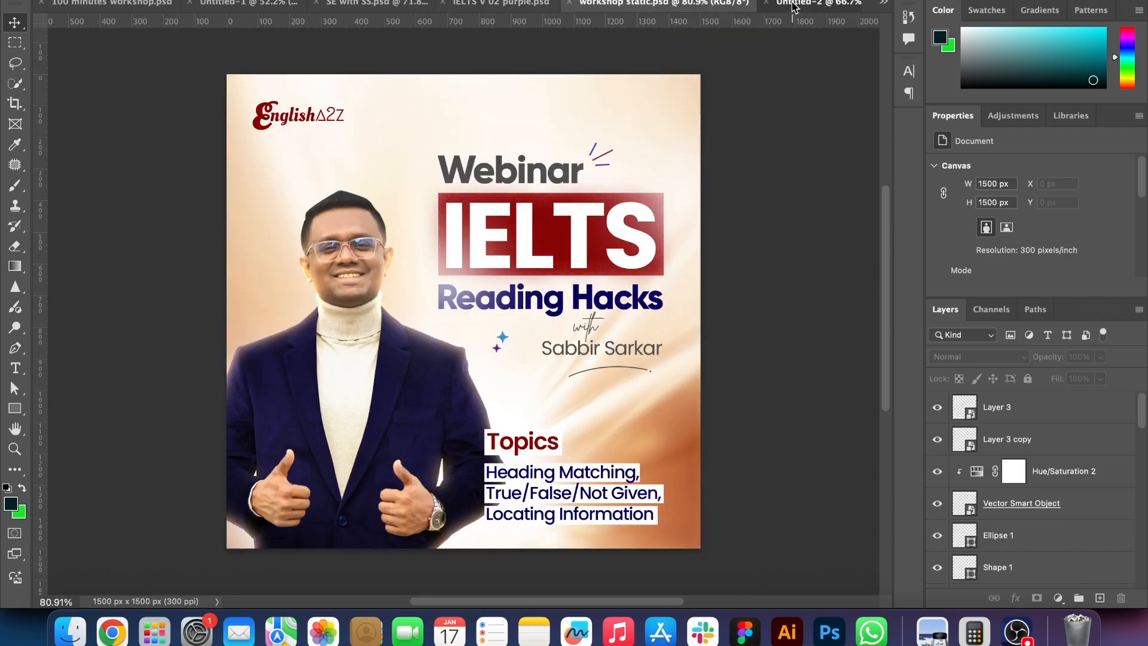
Paste the clock image into Untitled-2, delete that layer, and return to Chrome
key(super+v)
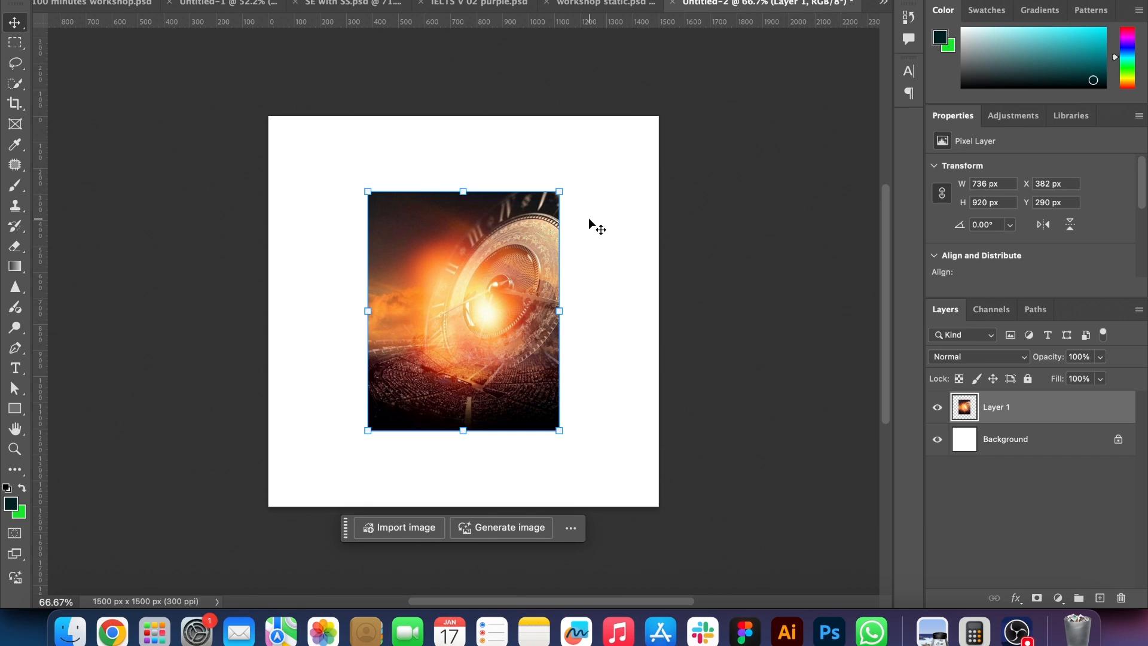
click(787, 291)
click(520, 261)
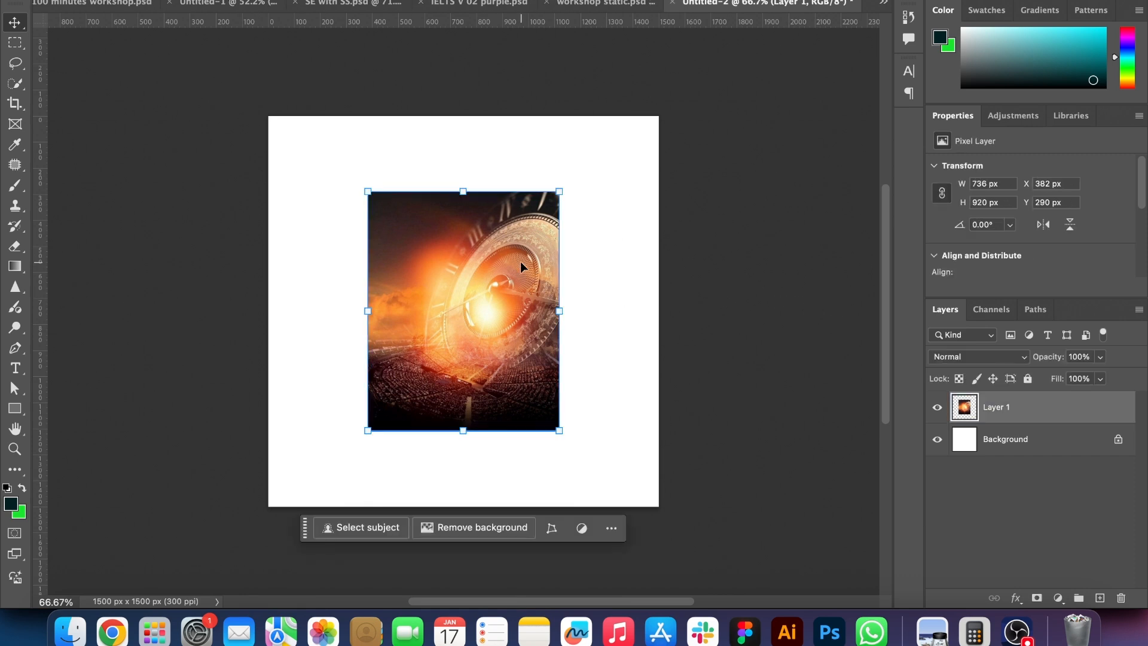
key(Delete)
click(111, 632)
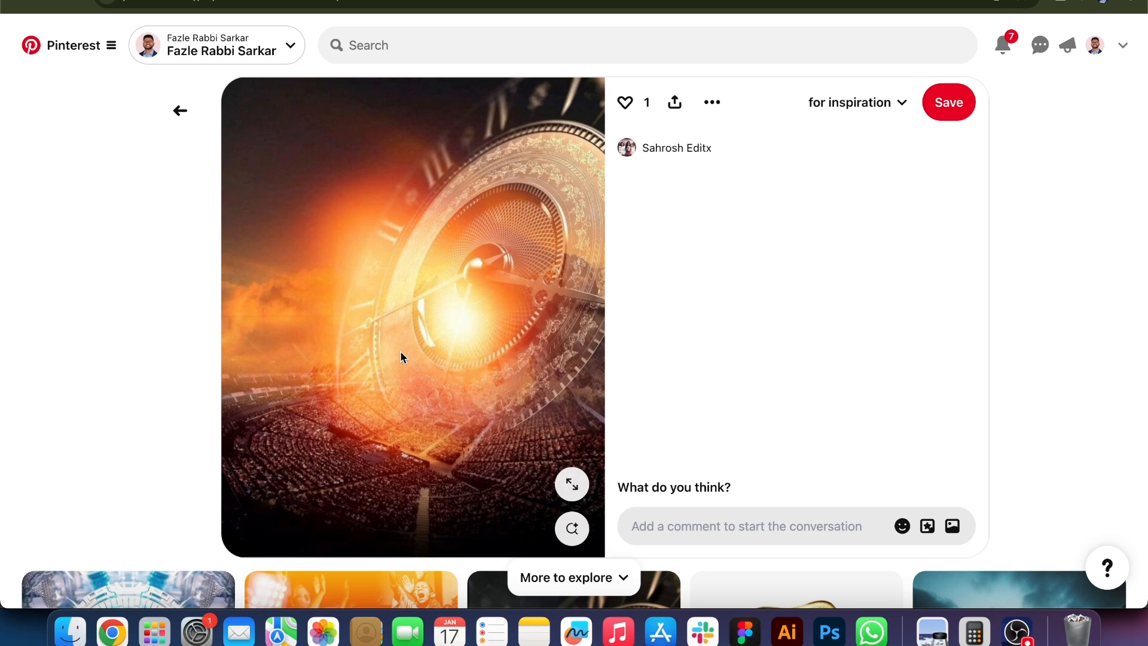
Save the stadium clock image as a JPG into a new Class 02 folder under Youtube of FRS > Social Media Design
right_click(400, 351)
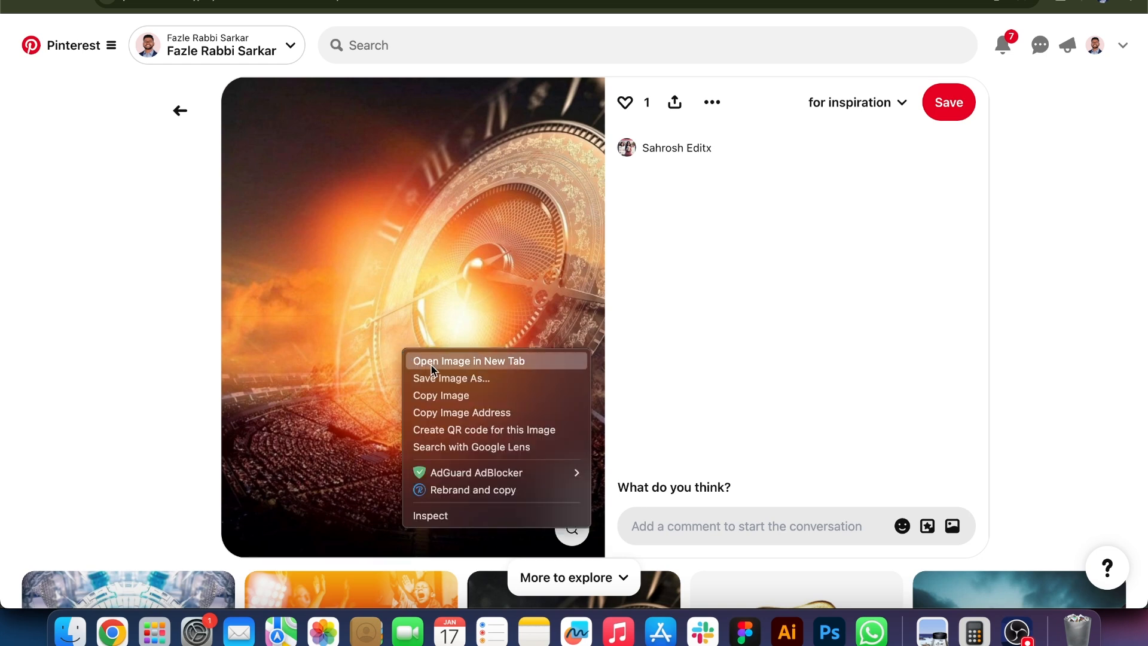
click(435, 372)
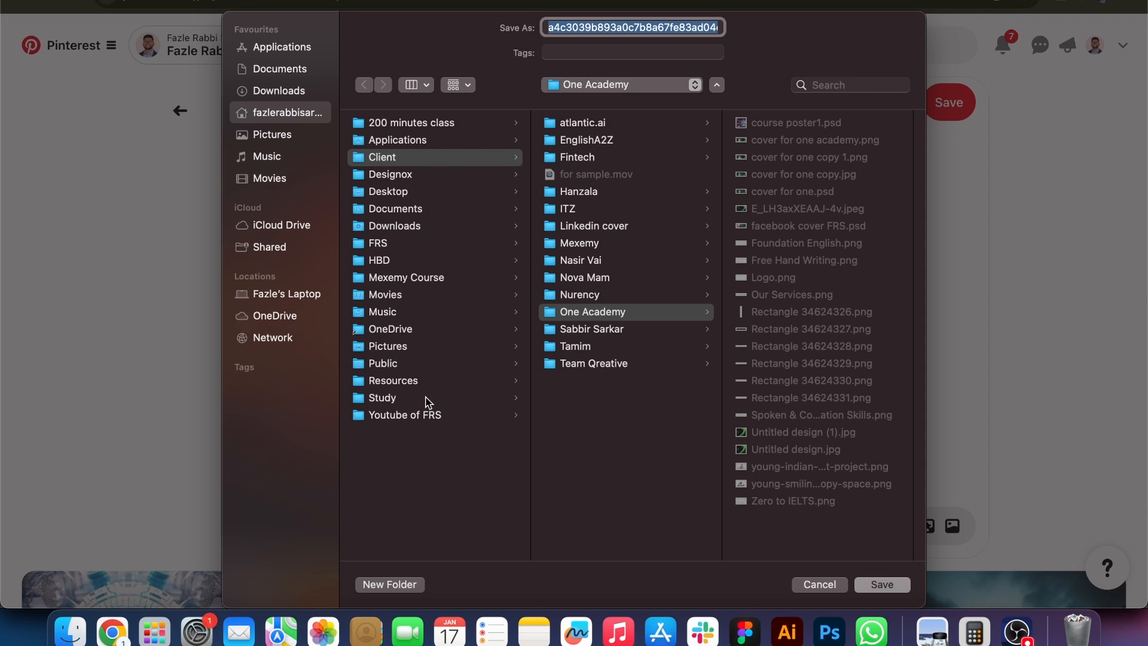
click(422, 414)
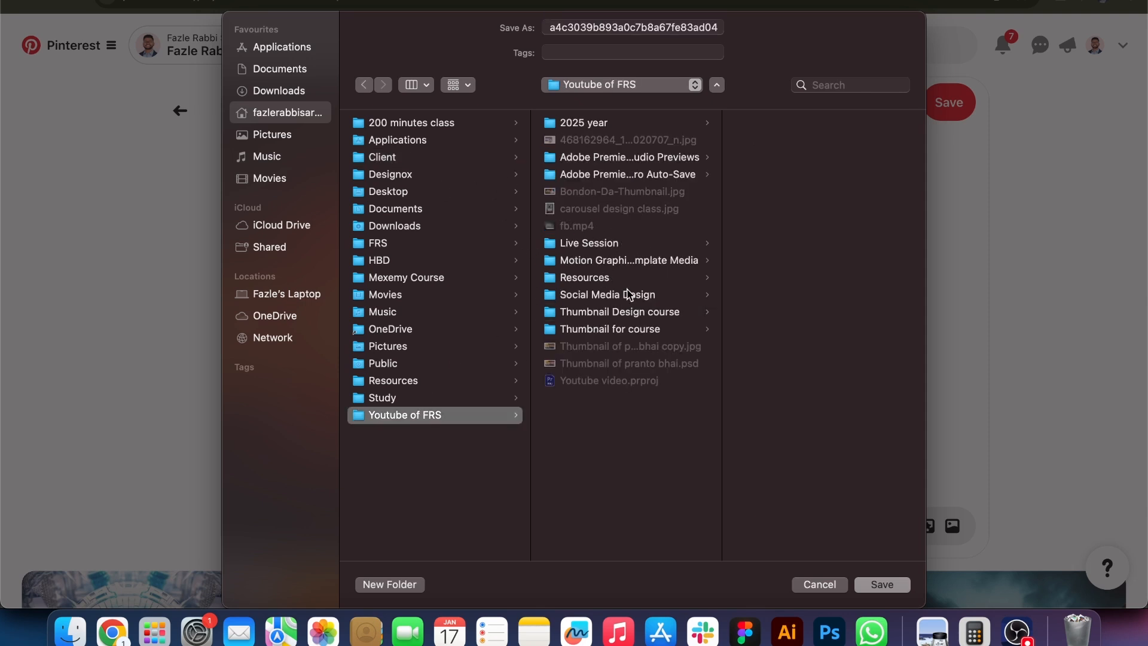
click(628, 295)
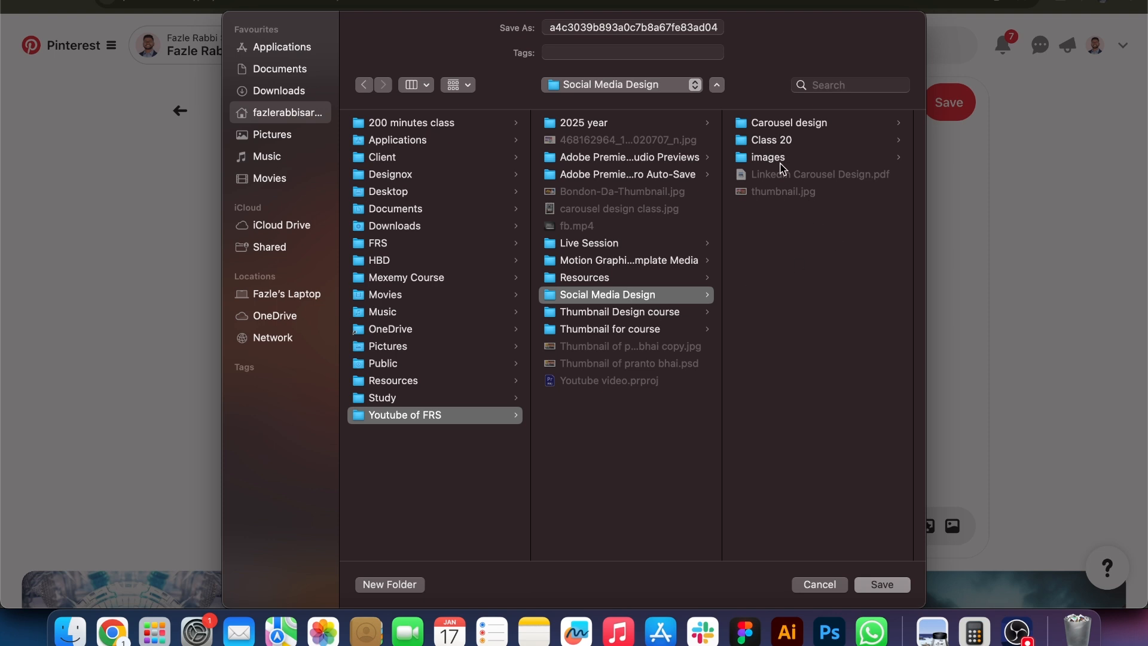
click(389, 584)
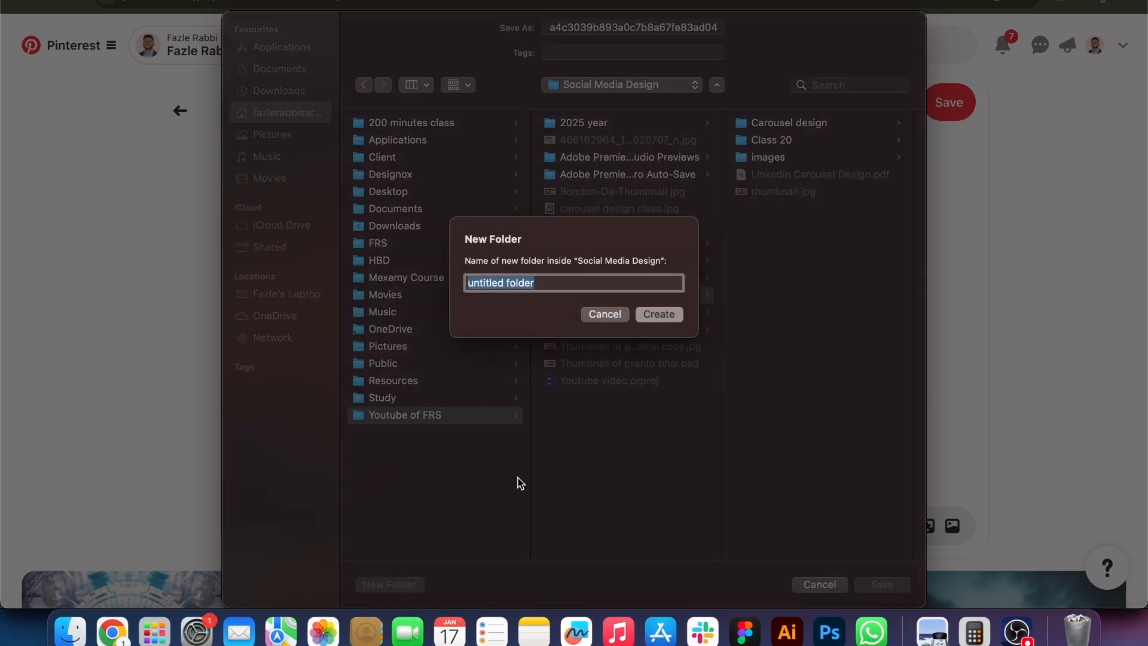
text(Class 02)
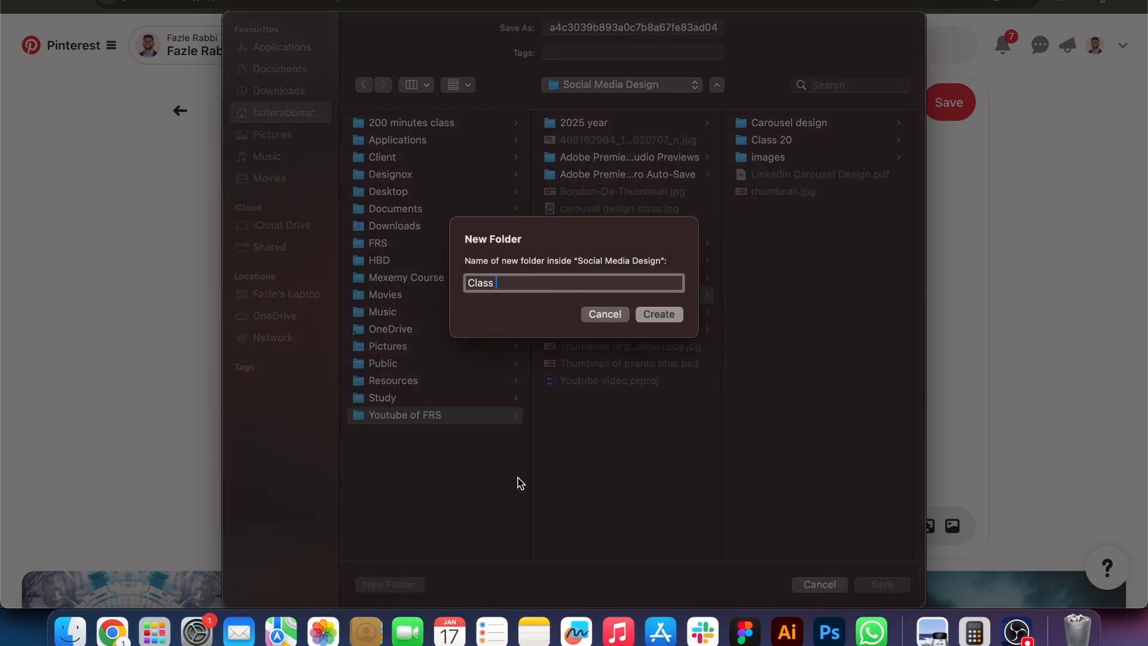
click(656, 314)
click(884, 584)
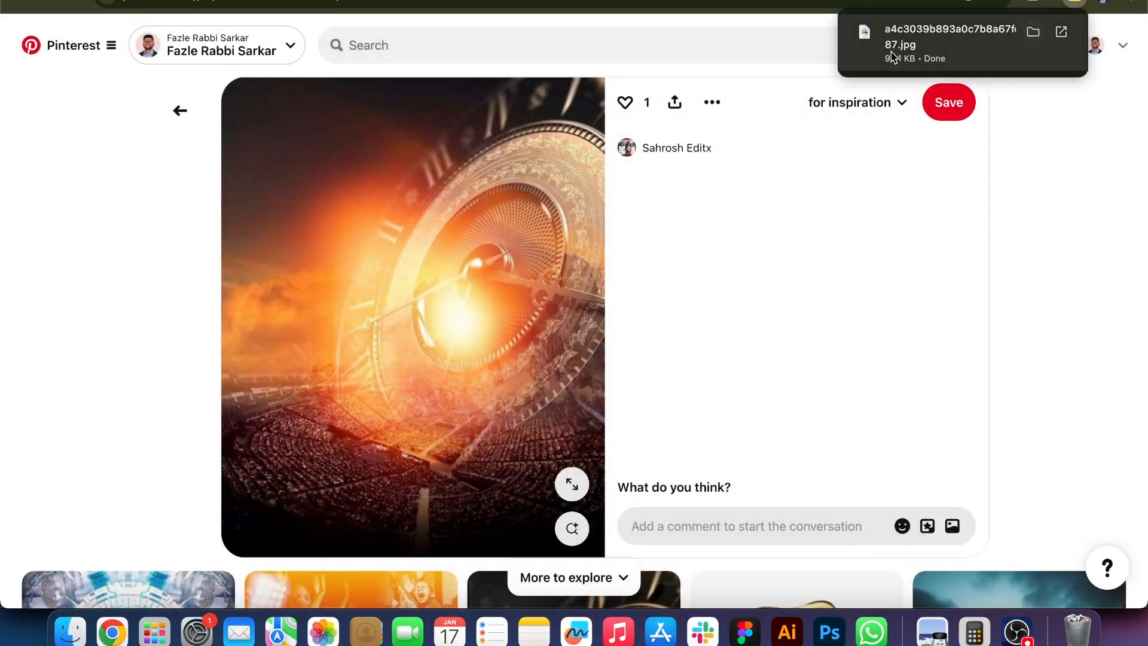
key(super+t)
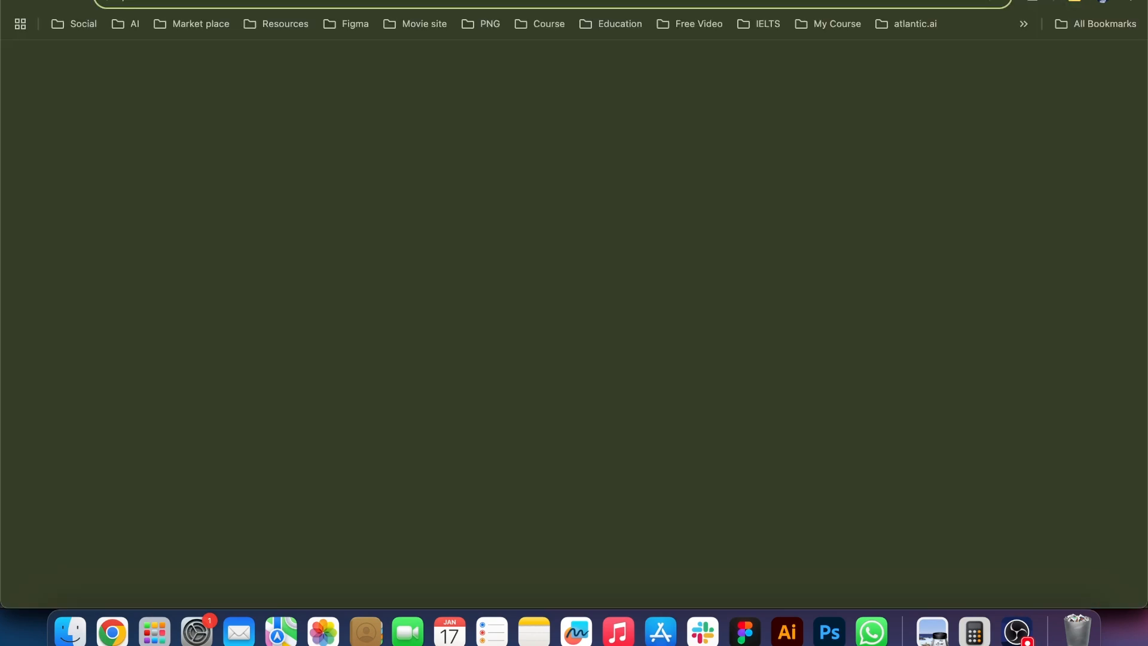
Search the web for 'low to high resolution' image upscaling tools
text(low)
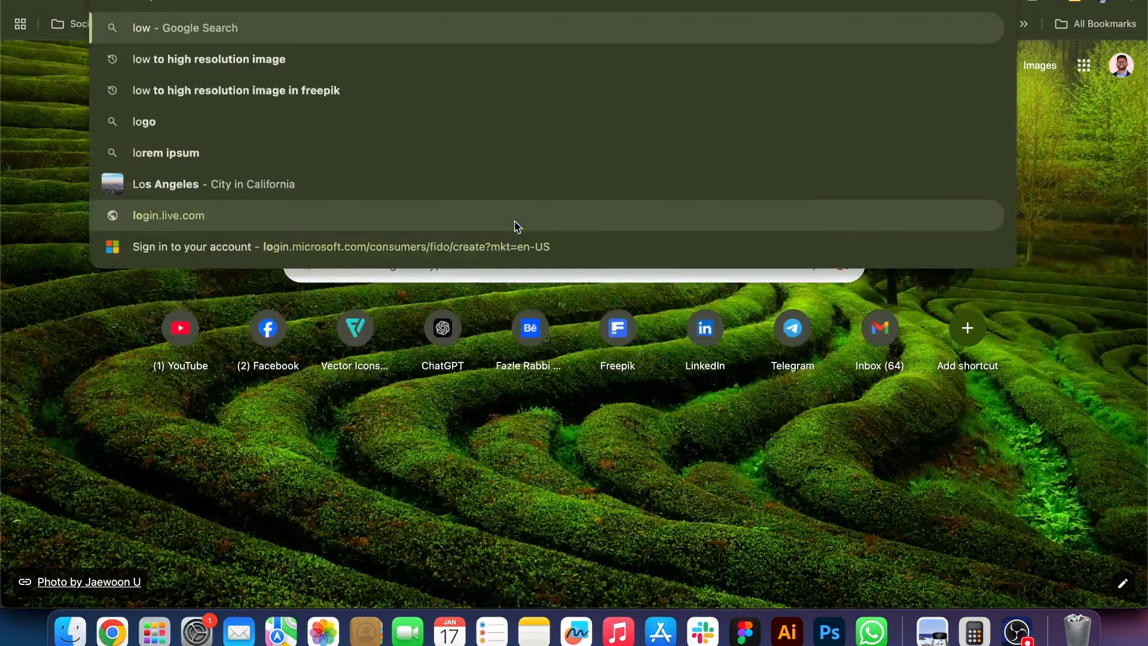
click(344, 49)
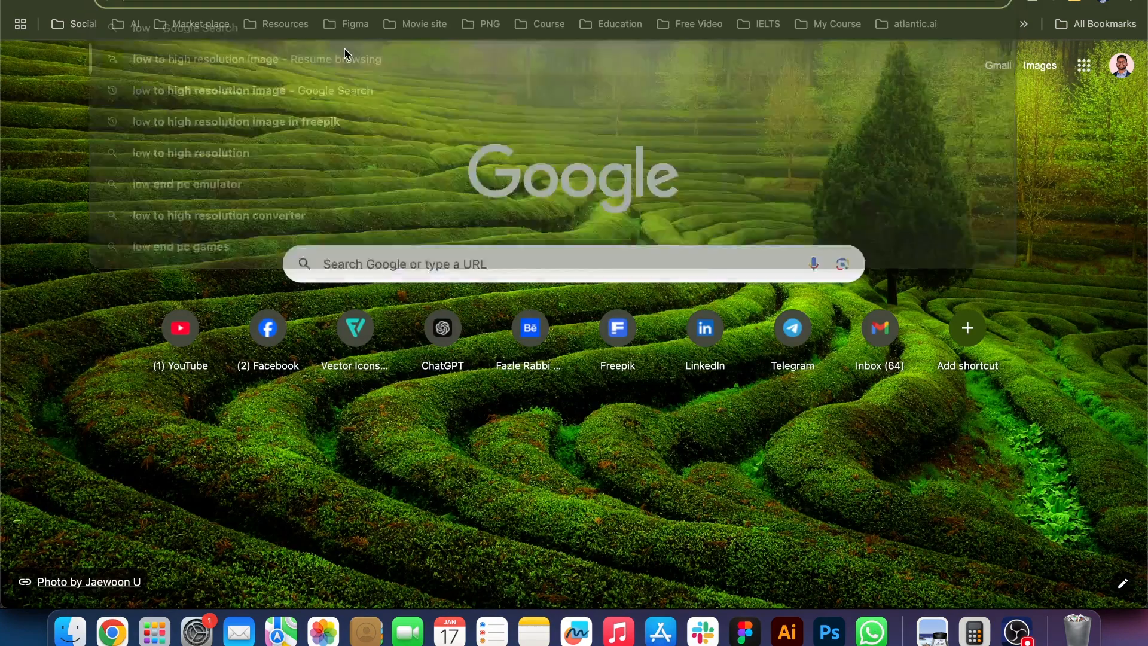
click(1129, 52)
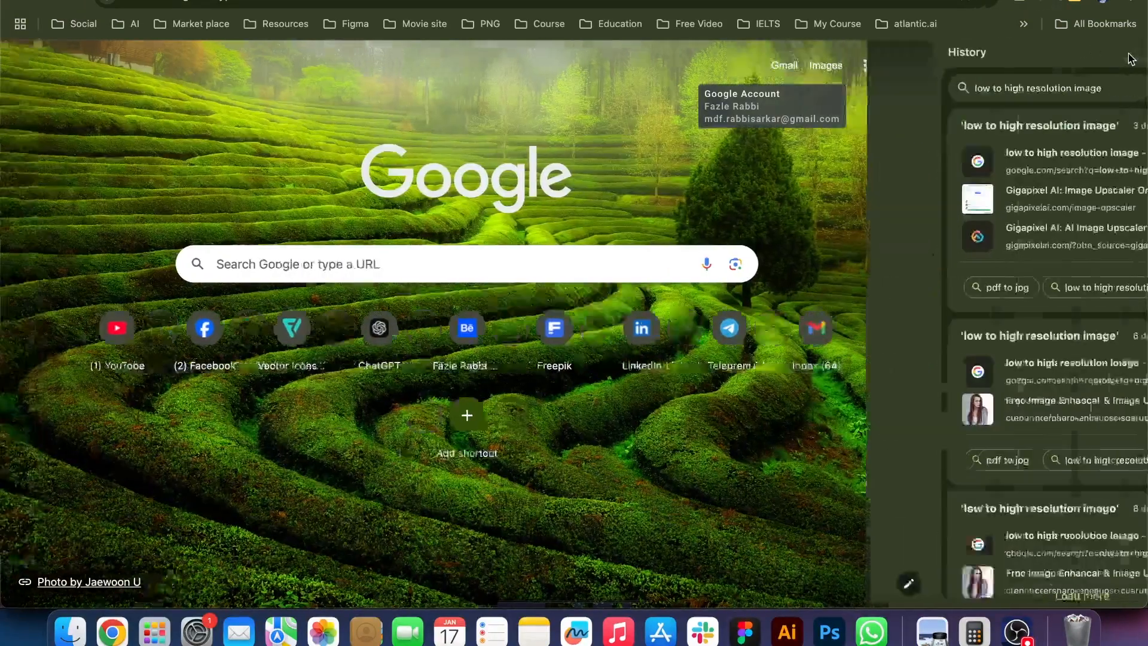
click(223, 3)
text(low to)
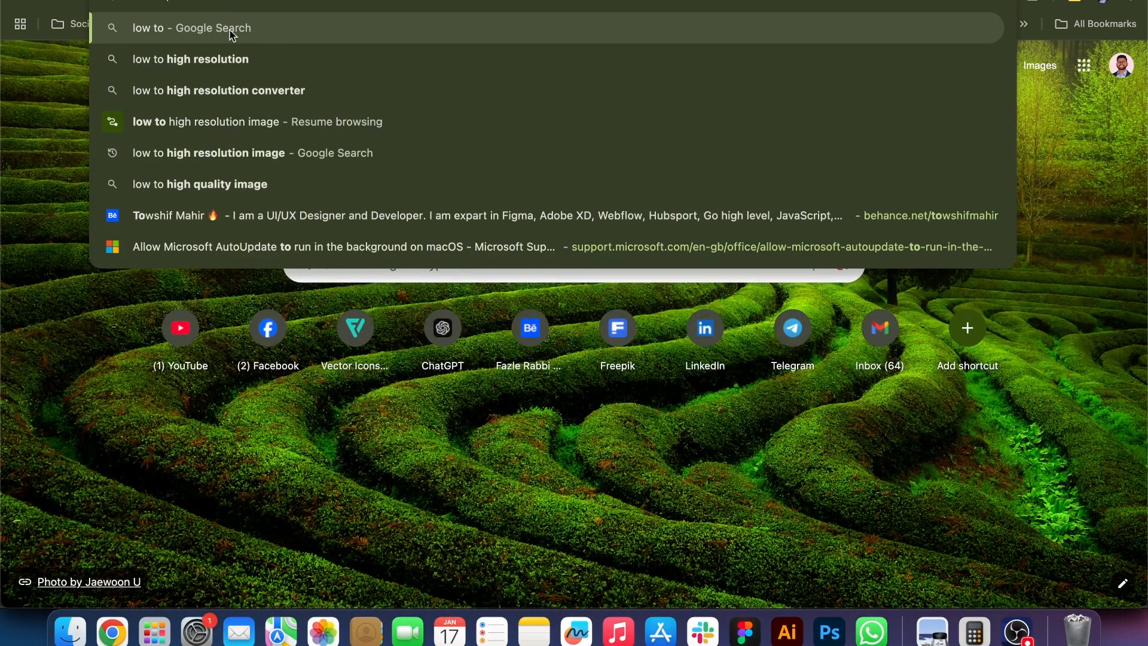
click(228, 47)
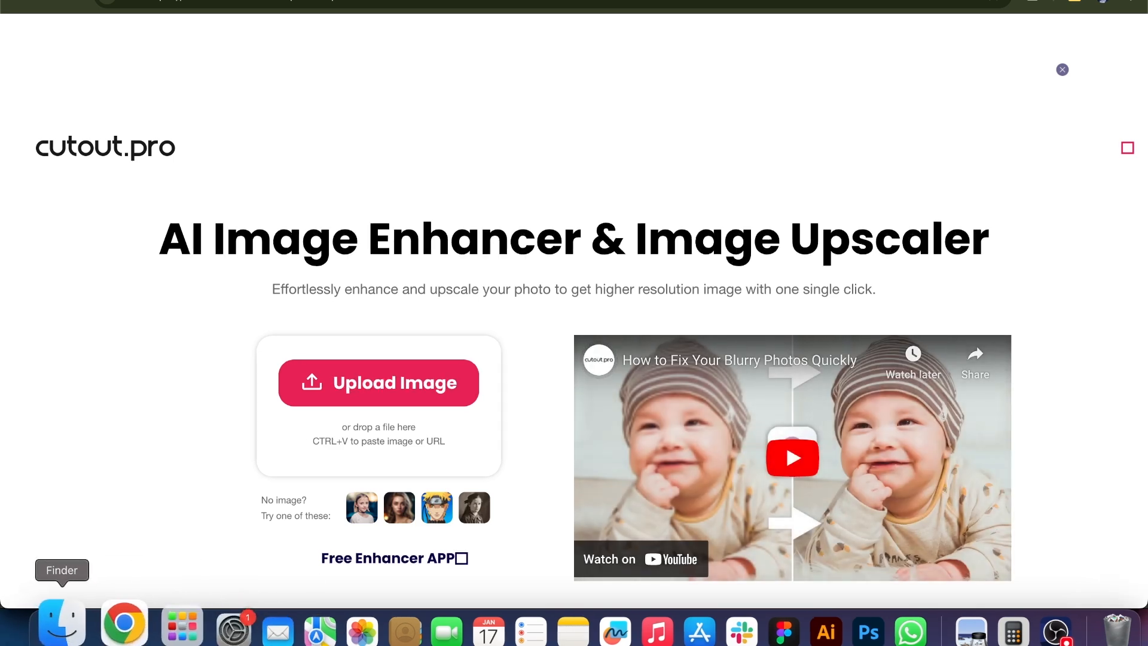
Open the Youtube of FRS > Social Media Design > Class 02 folder in Finder
click(70, 632)
click(218, 120)
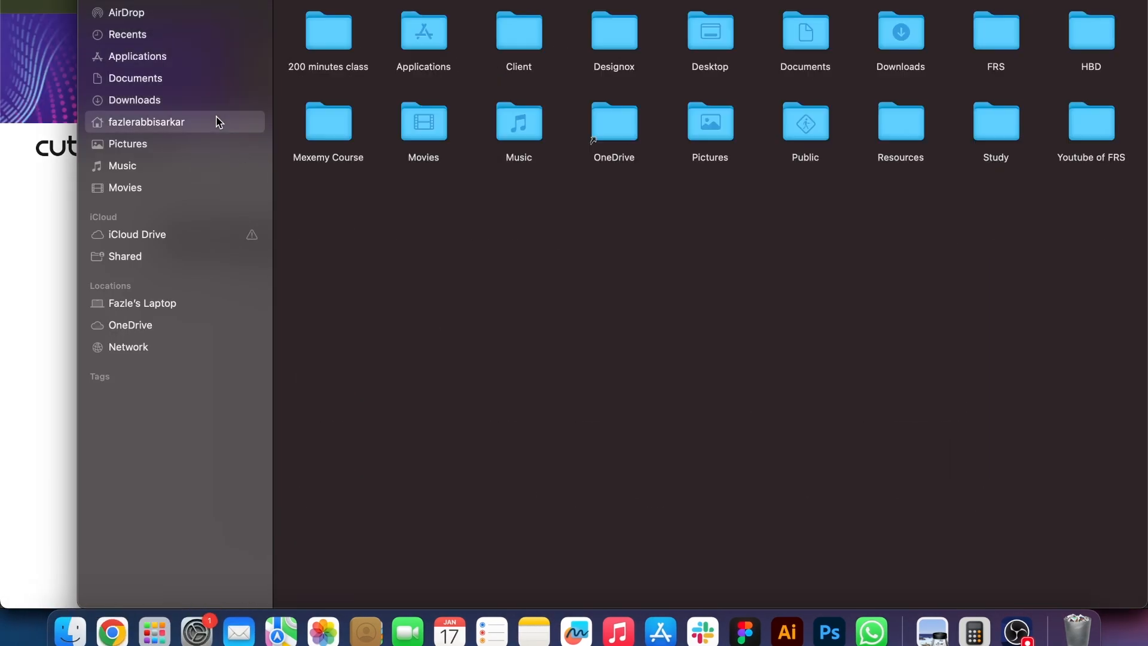
double_click(1105, 129)
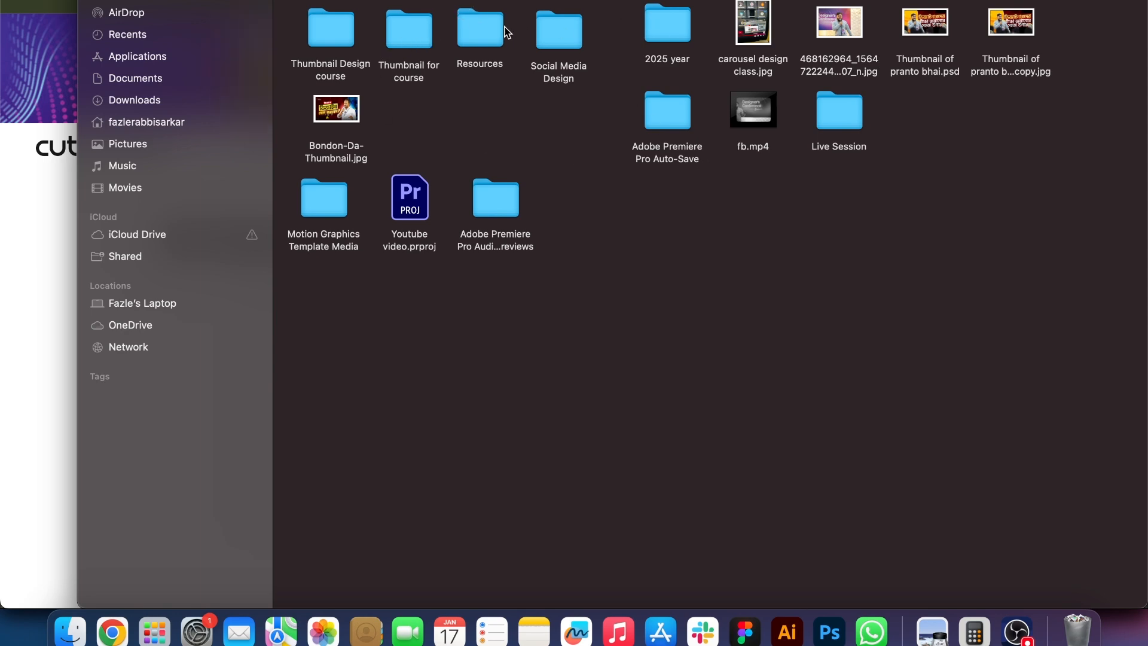
key(super+Tab)
click(70, 631)
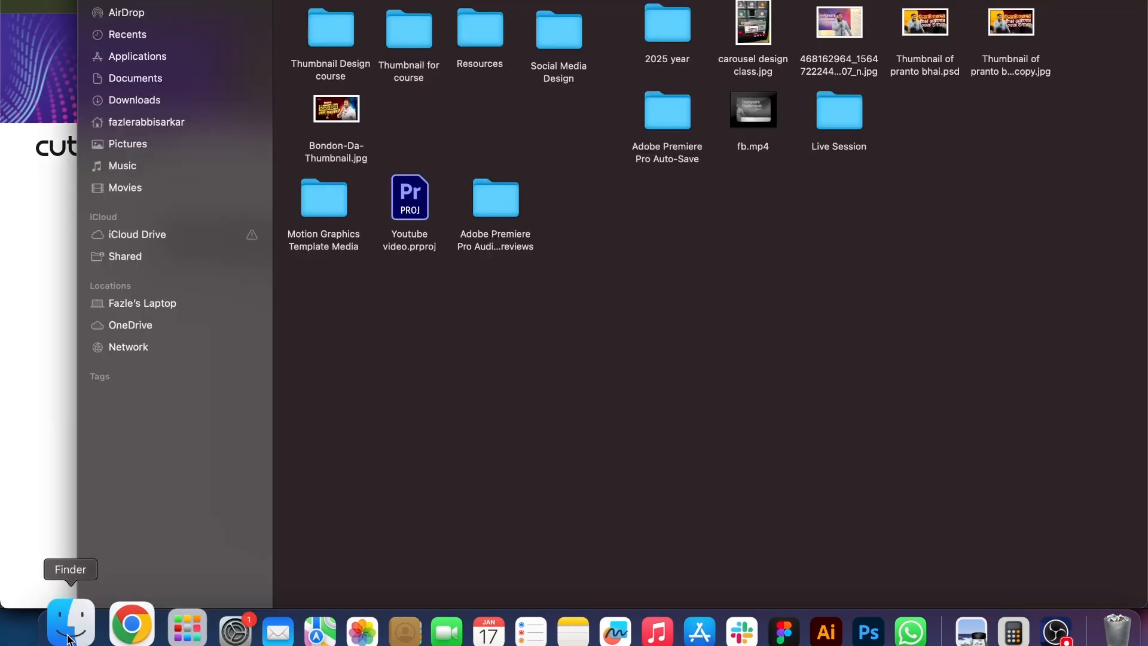
click(568, 25)
double_click(567, 26)
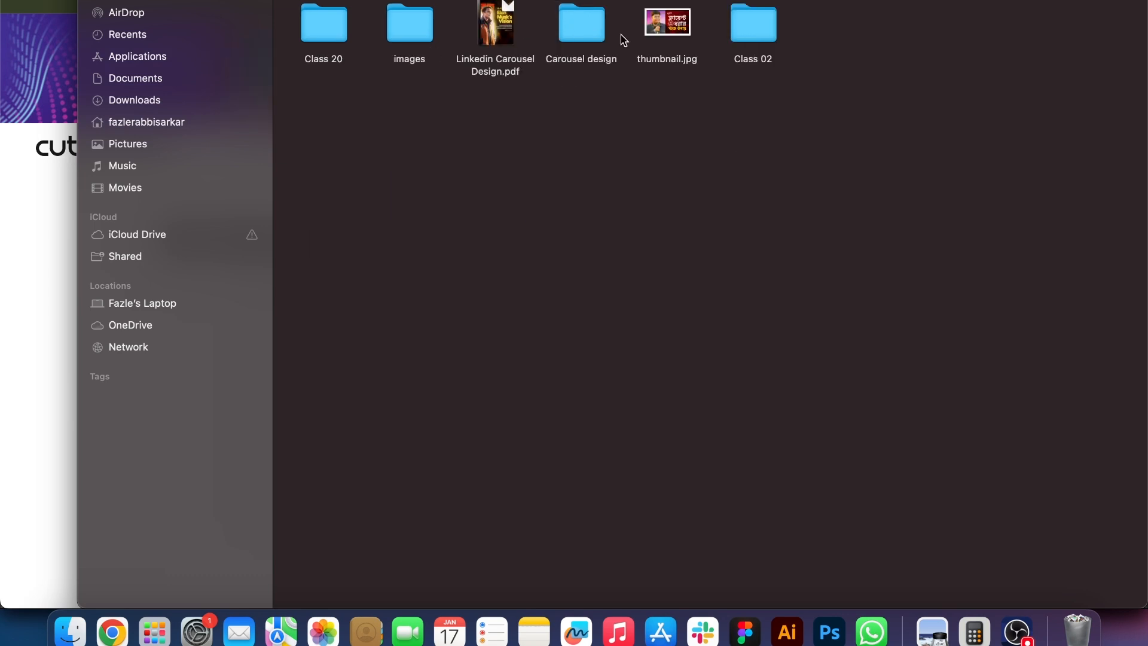
double_click(755, 39)
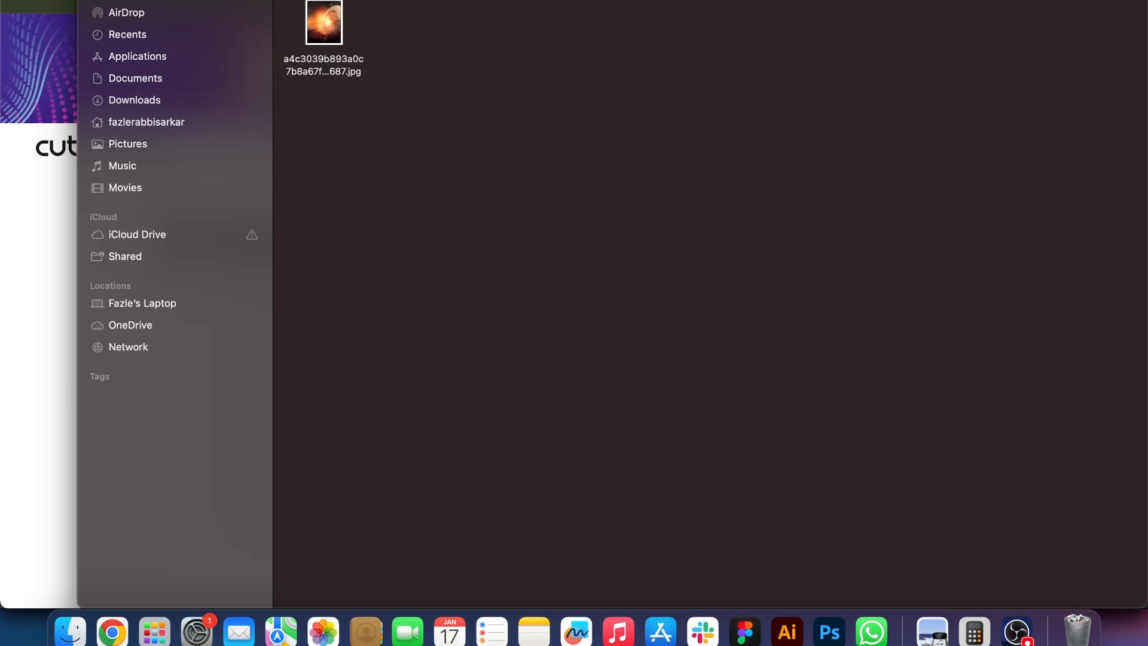
Upload the clock jpg to cutout.pro and save the enhanced PNG into Class 02
drag(110, 23, 1012, 413)
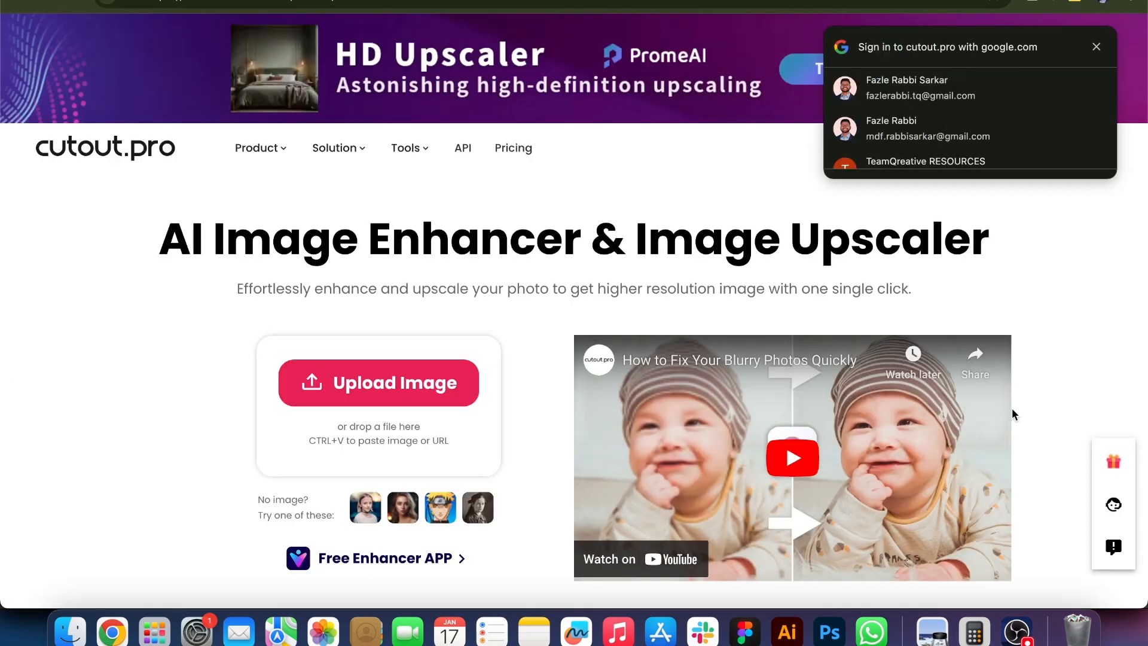
click(879, 87)
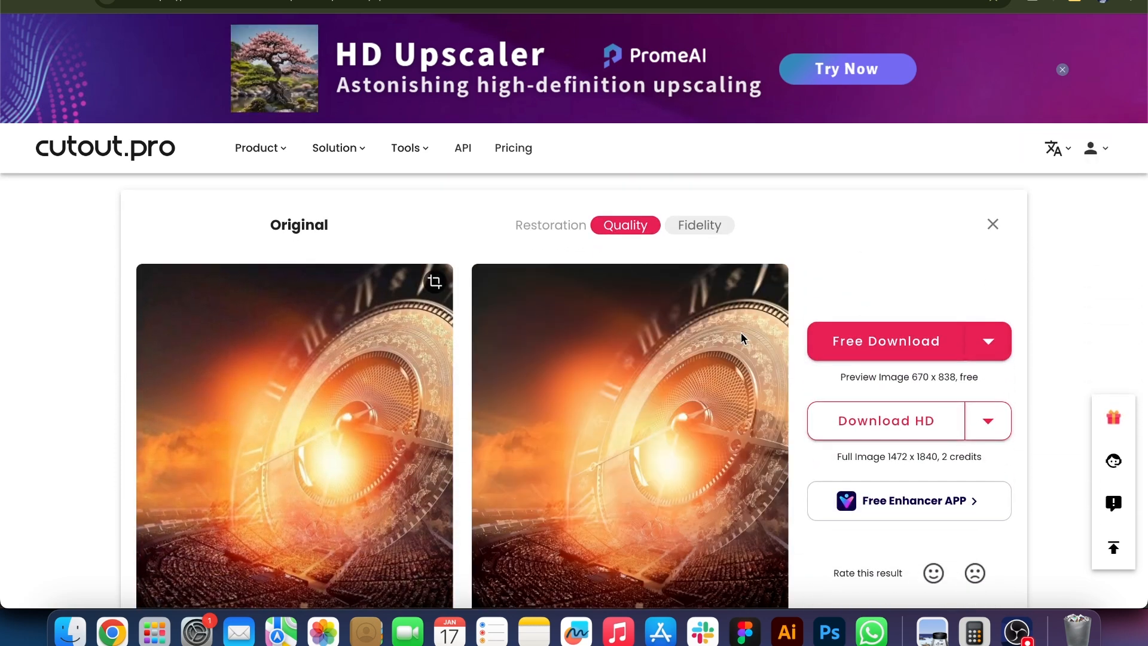
click(916, 339)
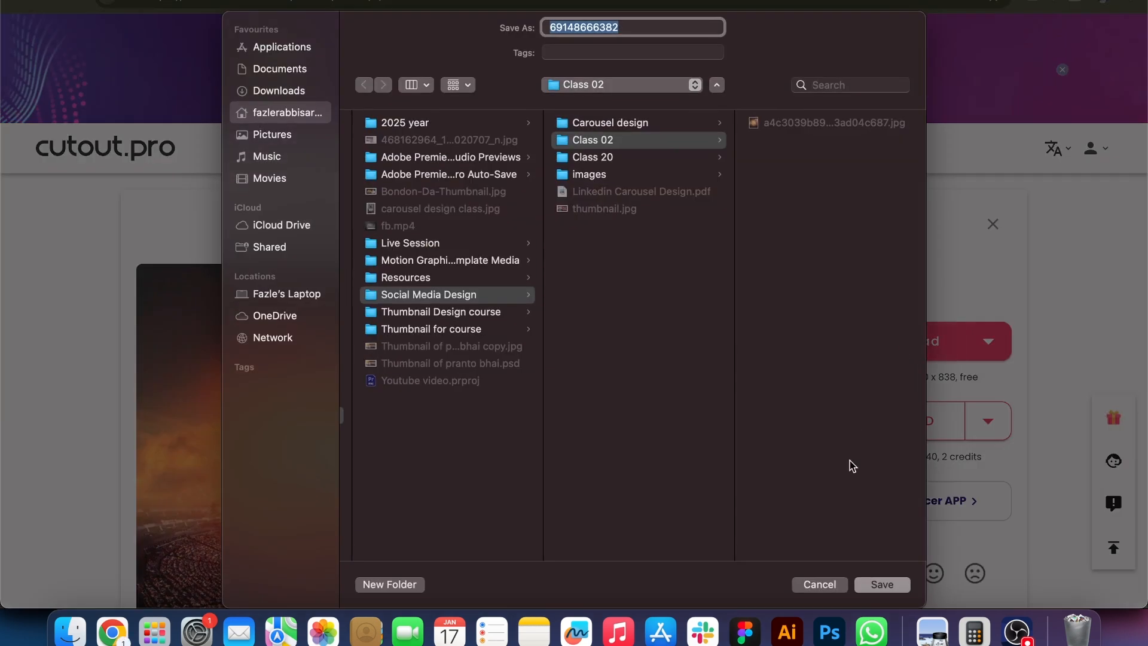
click(874, 583)
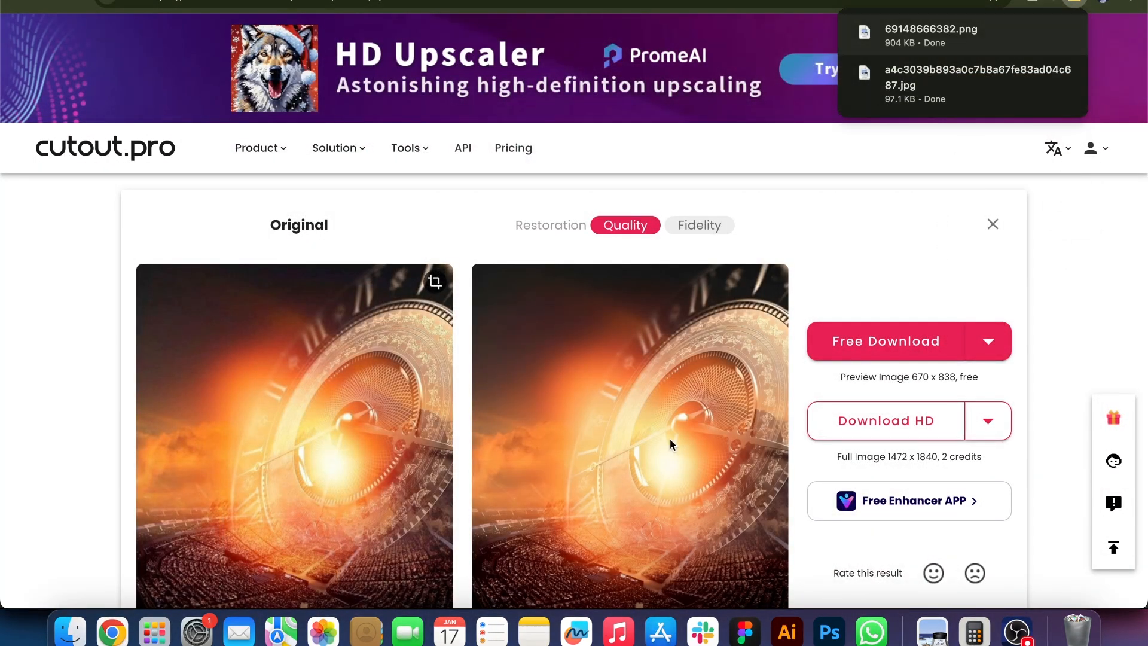
Place the enhanced clock-and-stadium PNG from Finder onto the square canvas as a 1200 × 1500 px layer
click(829, 632)
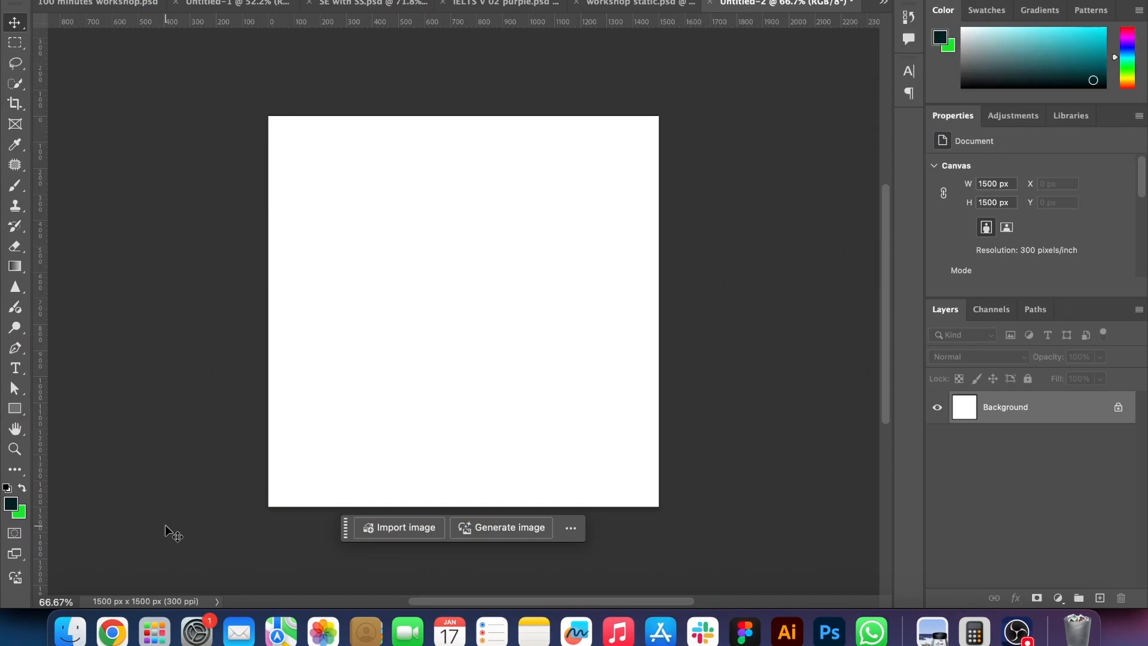
click(69, 632)
drag(196, 25, 956, 529)
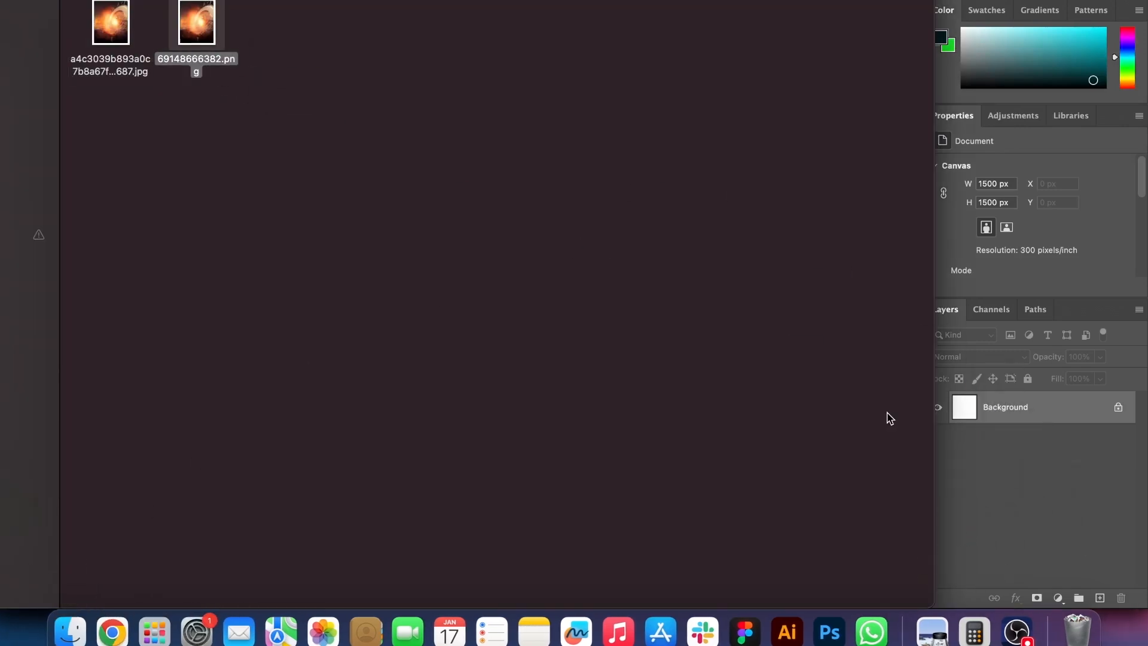
drag(303, 0, 942, 274)
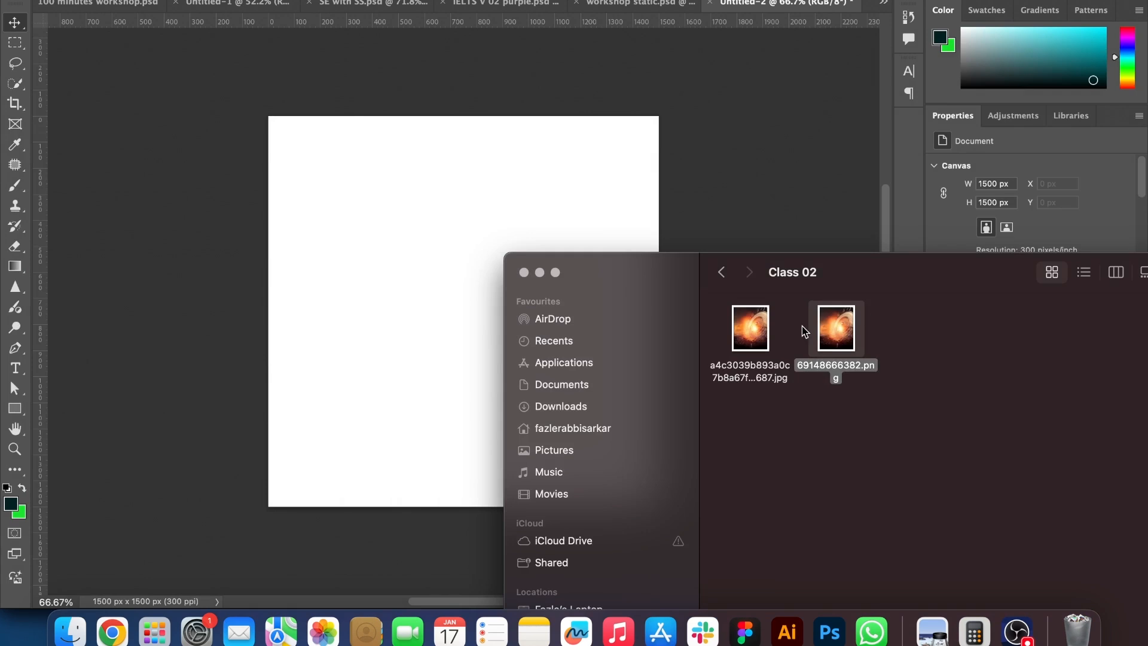
drag(825, 339, 400, 290)
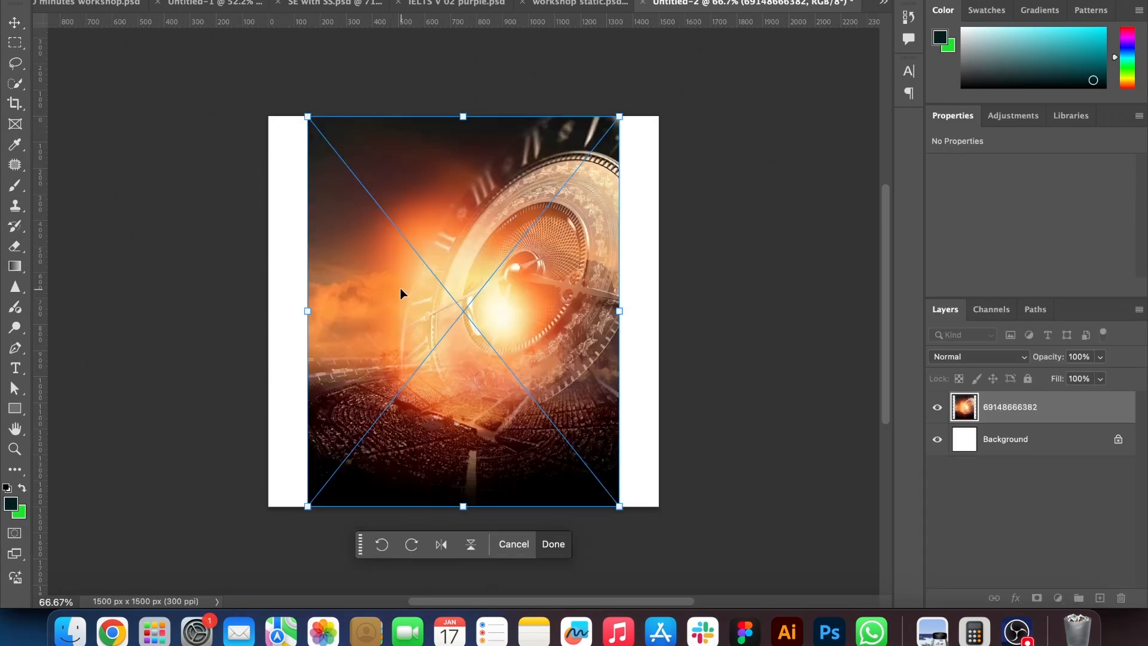
key(Return)
Select the empty white strips on the left and right sides of the canvas
click(481, 267)
click(772, 336)
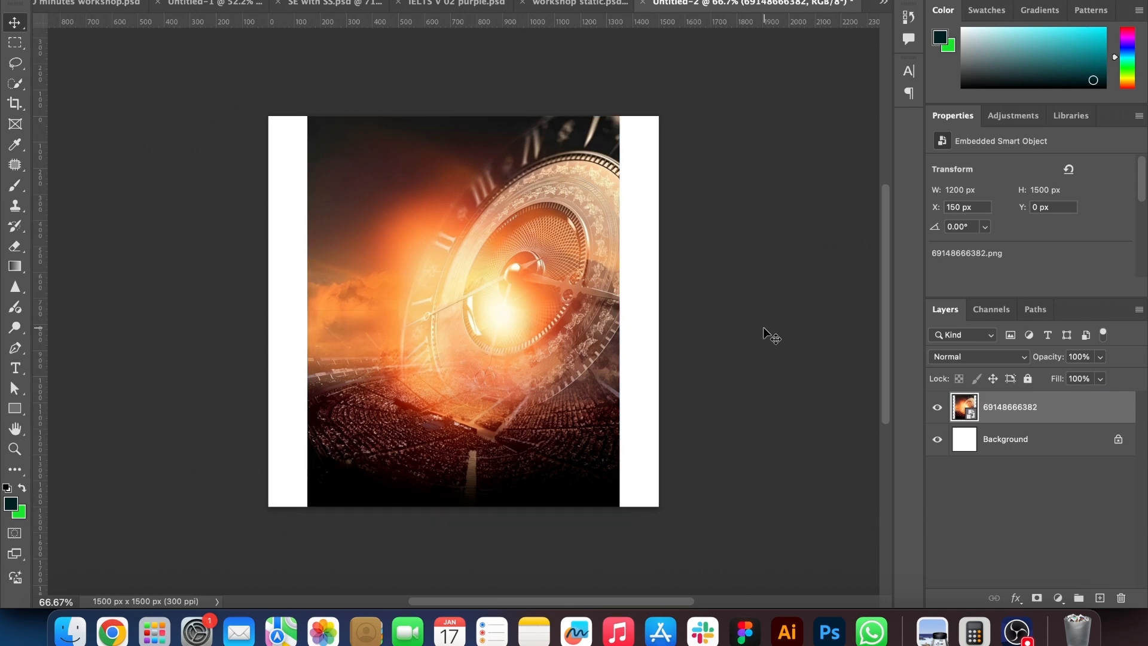
click(11, 38)
drag(250, 104, 315, 569)
drag(688, 516, 611, 98)
Generative Fill the selected side strips and keep variation 3 of 3
click(356, 527)
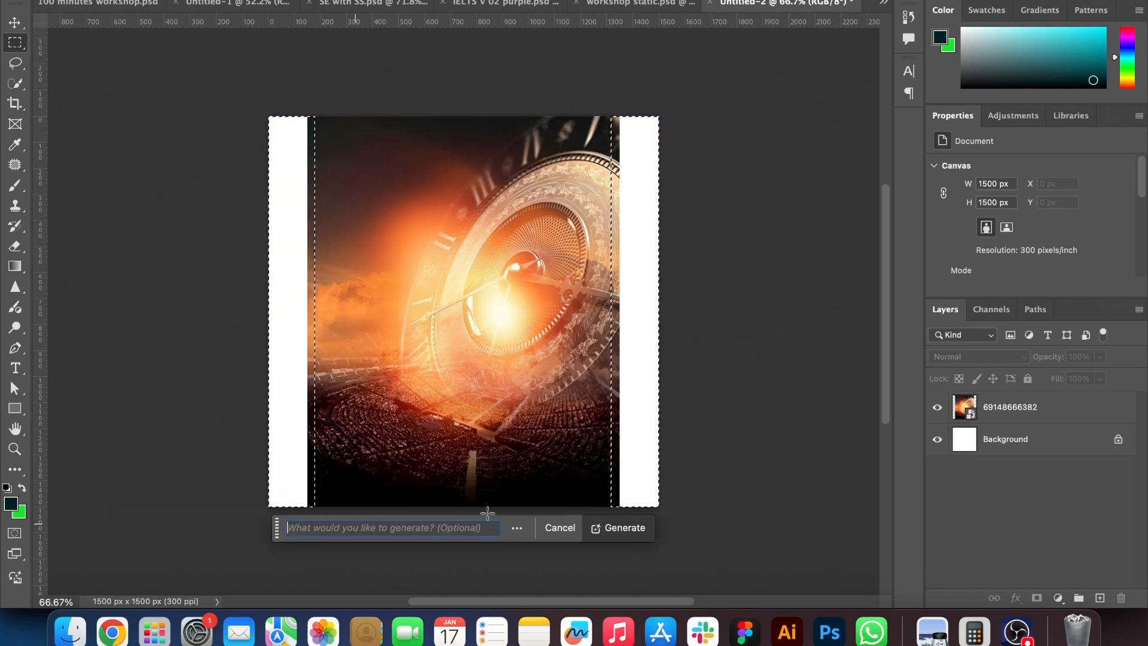
click(624, 529)
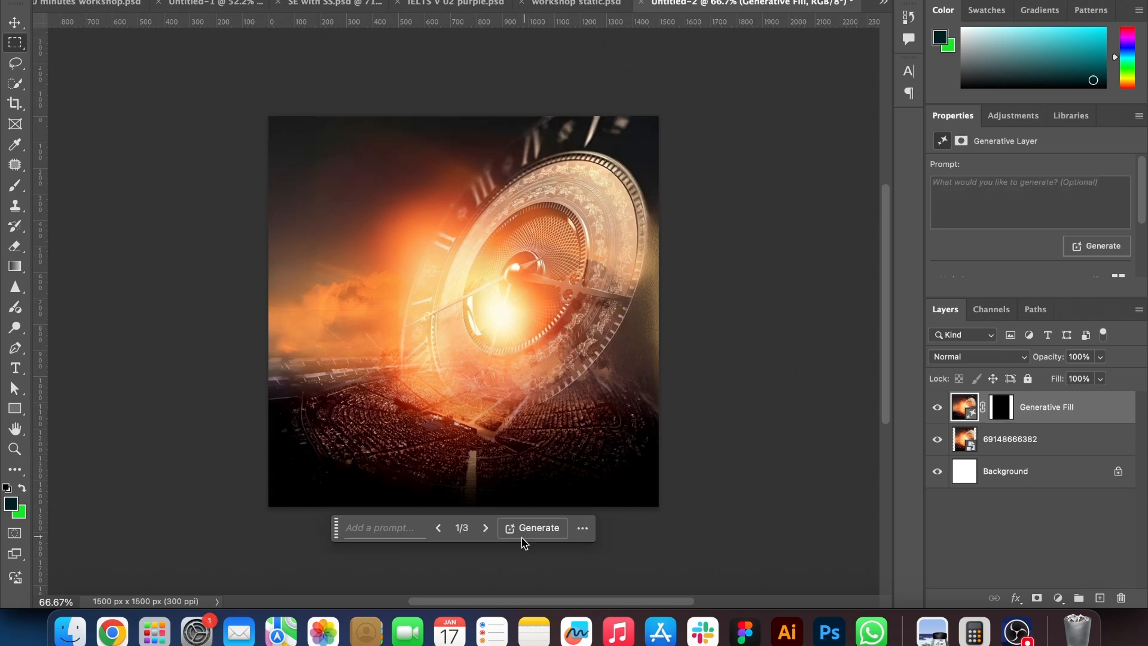
click(484, 529)
click(484, 529)
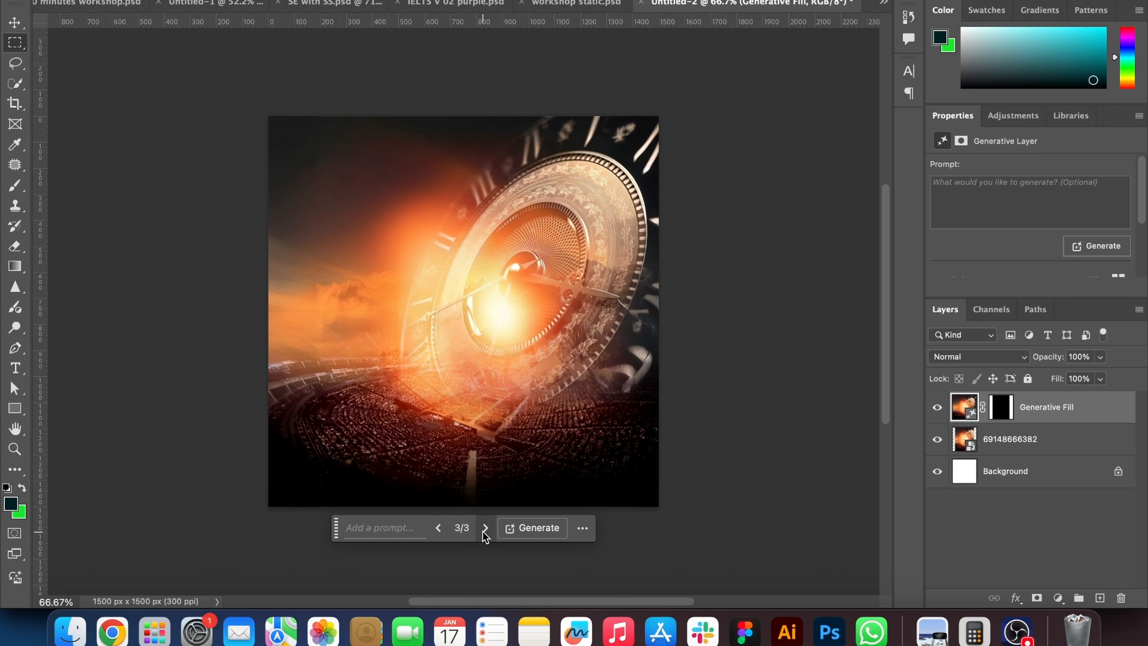
click(15, 22)
click(160, 196)
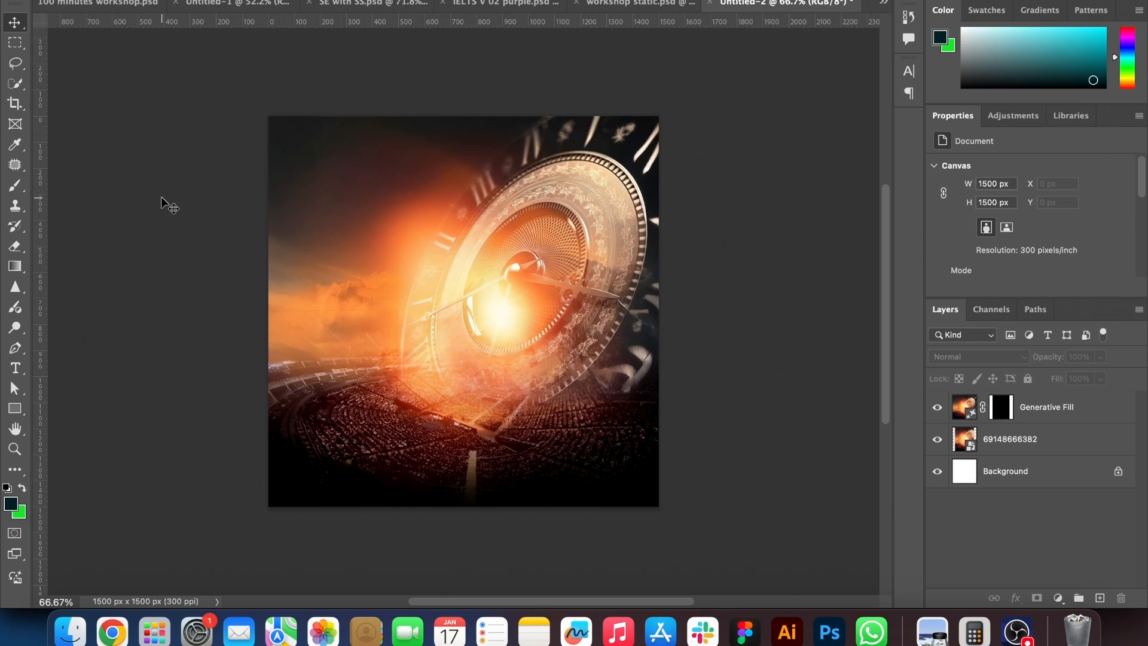
Merge the image and Generative Fill layers into one smart object enlarged to 1887 × 1887 px
click(1019, 438)
shift+click(1037, 422)
right_click(1038, 422)
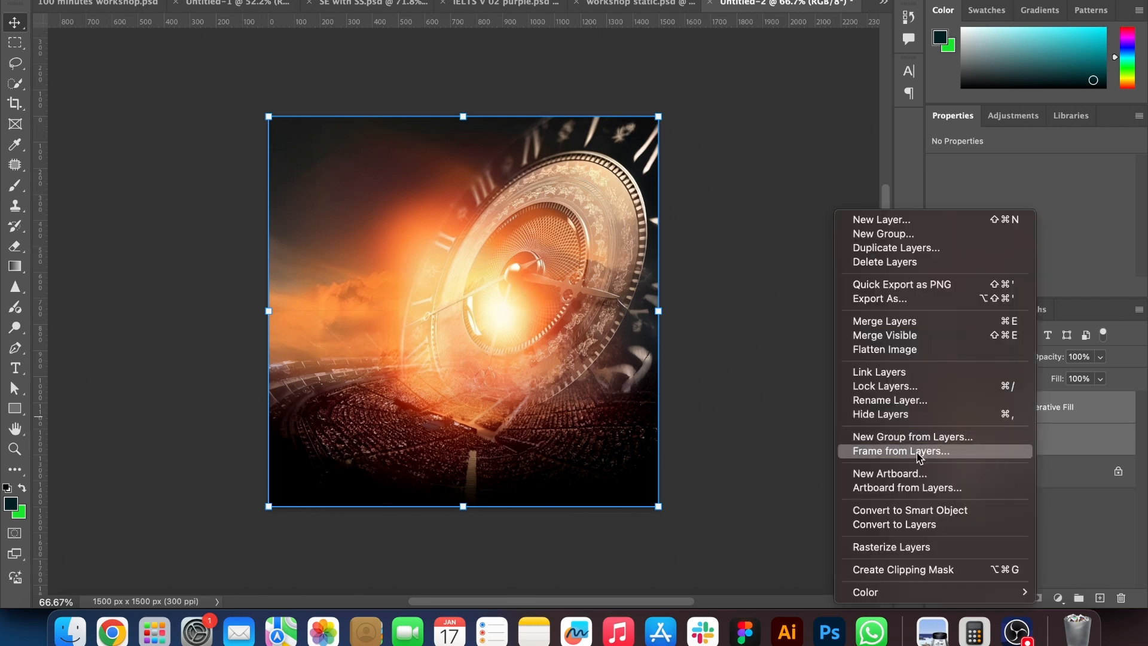
click(946, 511)
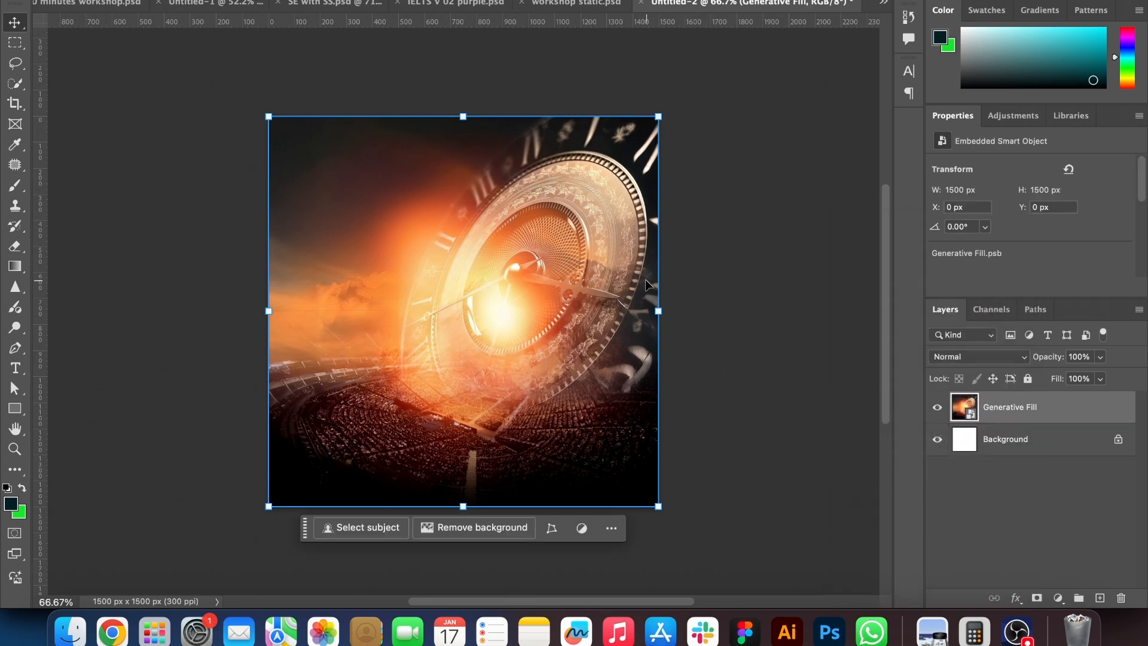
key(super+t)
drag(651, 115, 790, 54)
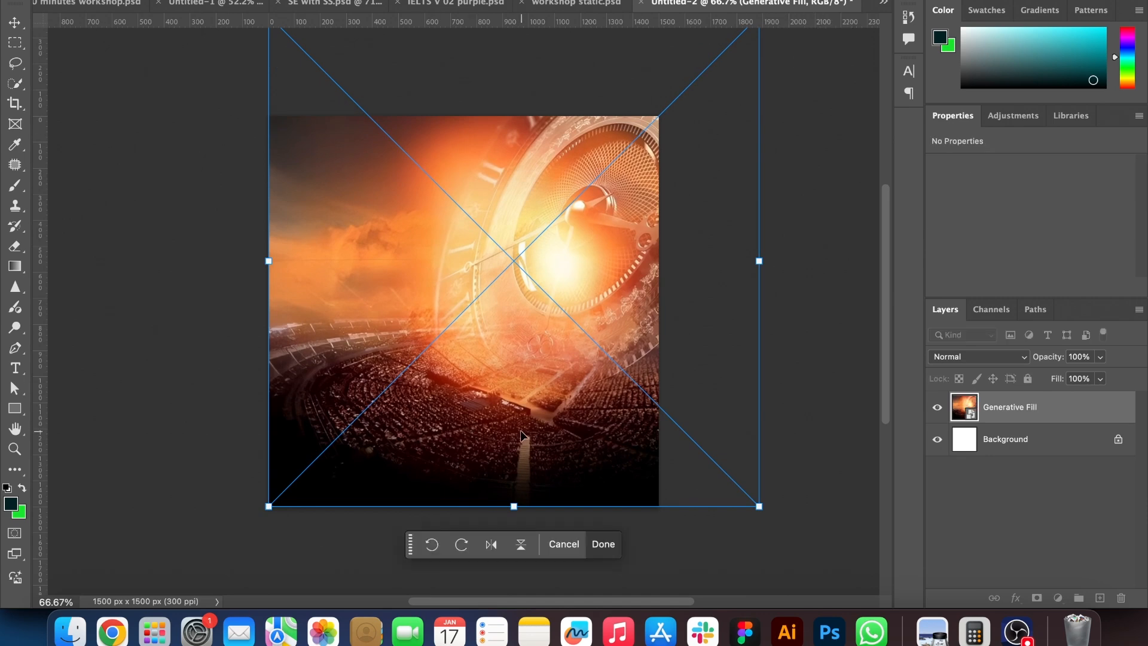
key(Return)
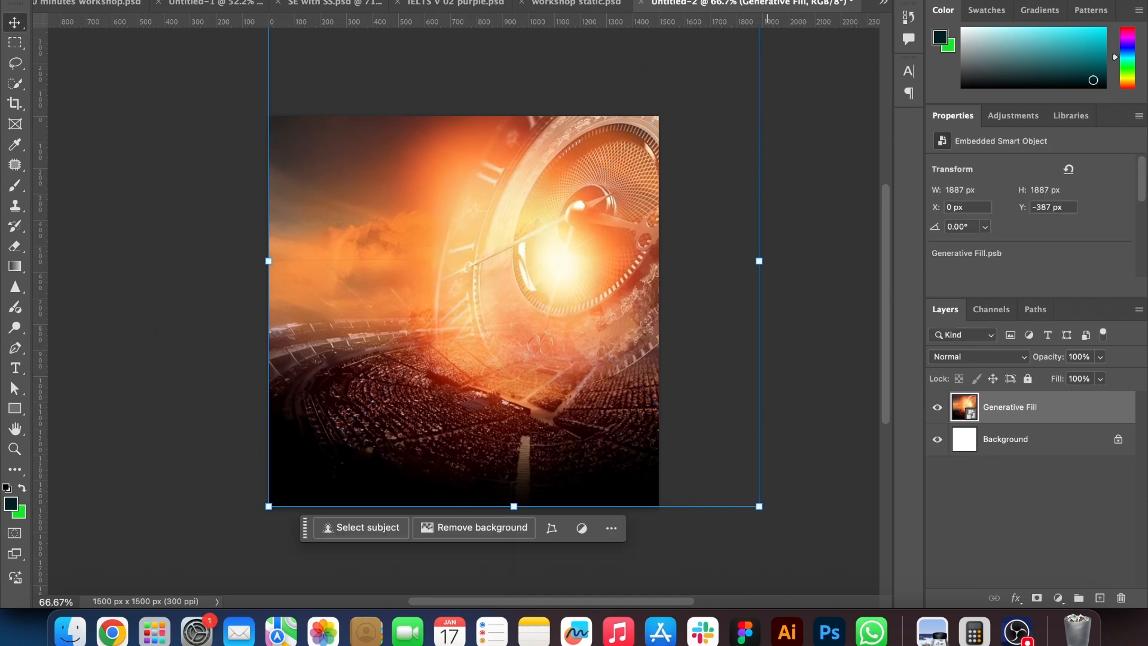
click(813, 167)
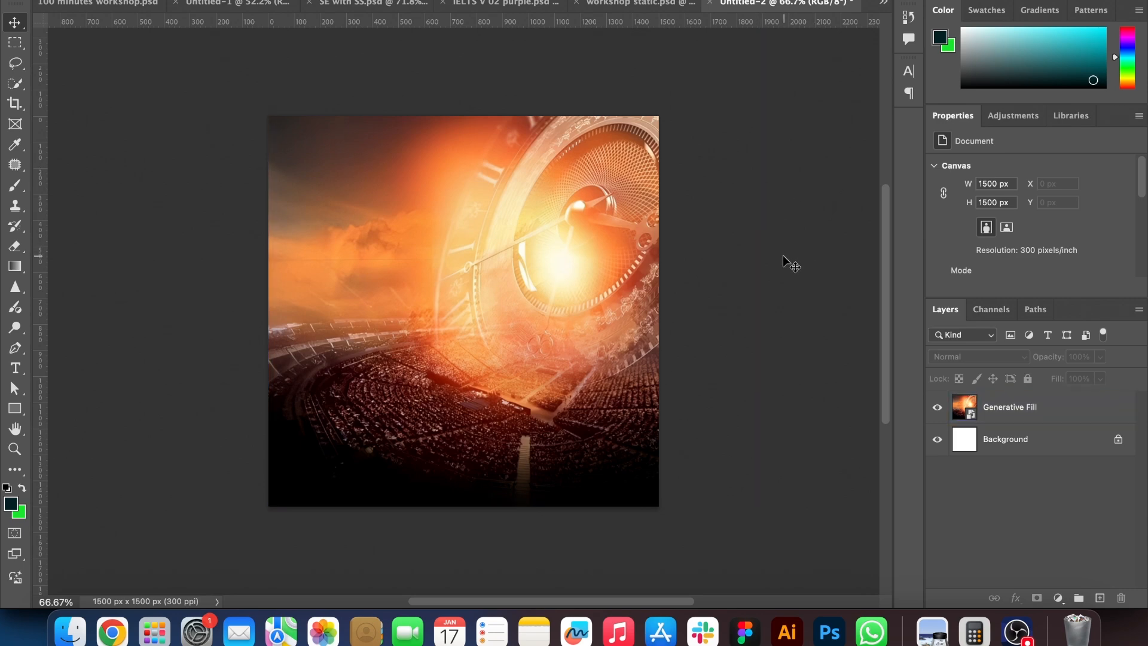
Add an empty layer above the Generative Fill layer, then undo it
click(1039, 422)
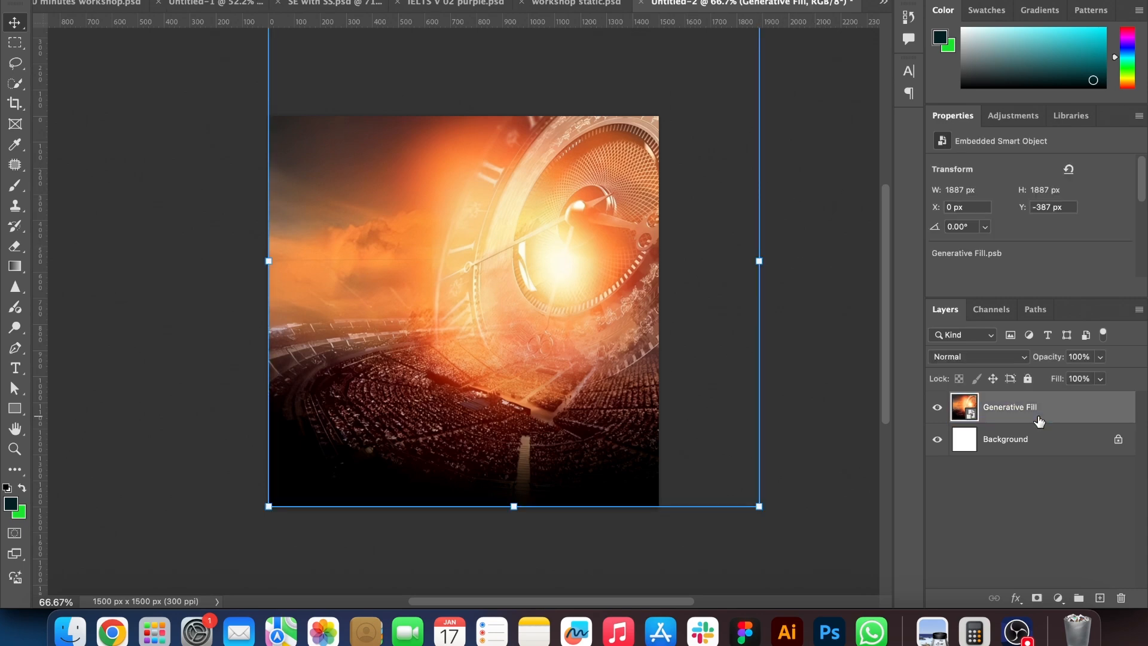
click(1100, 598)
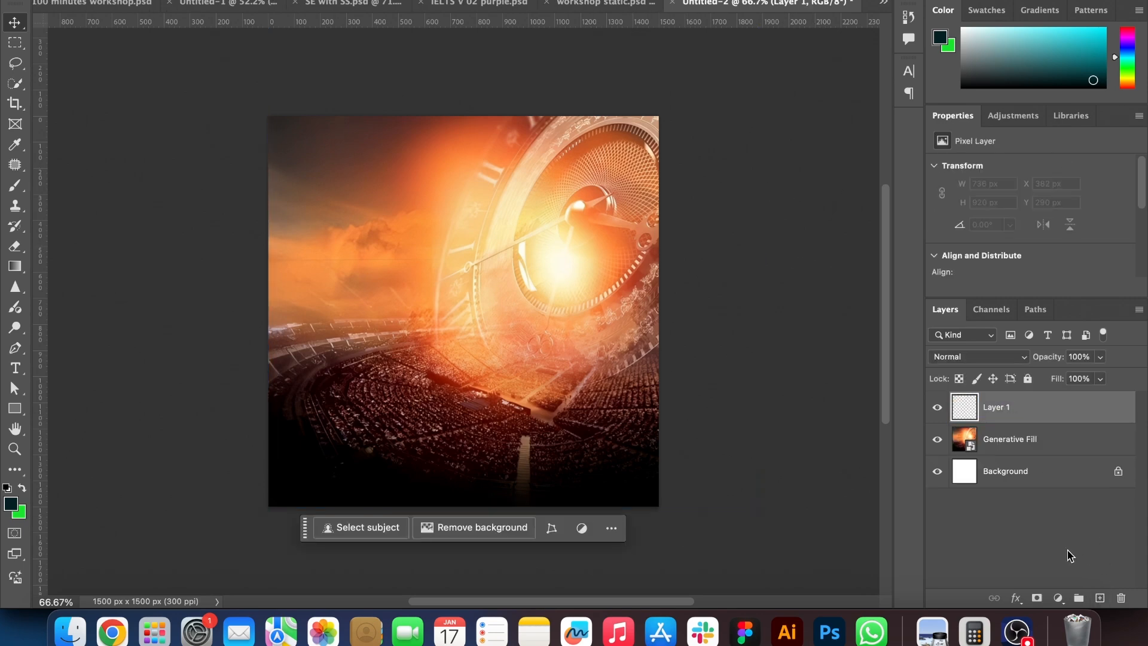
key(super+z)
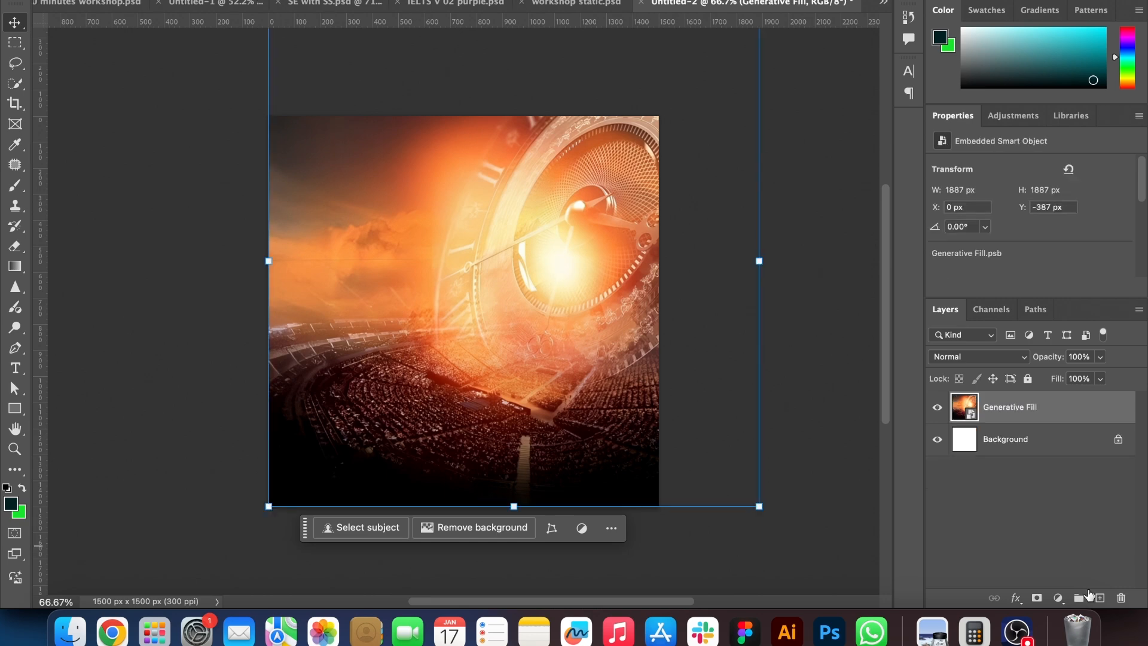
Add a Solid Color fill layer in purple #592bad
click(1057, 597)
click(1066, 352)
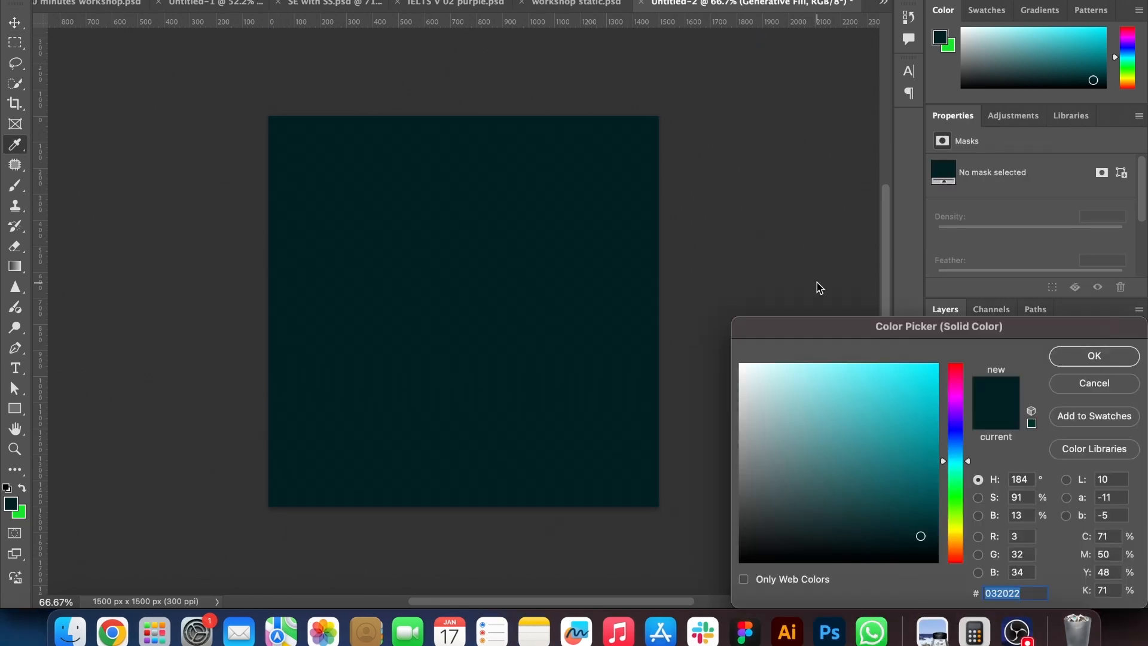
click(957, 411)
drag(885, 430, 888, 426)
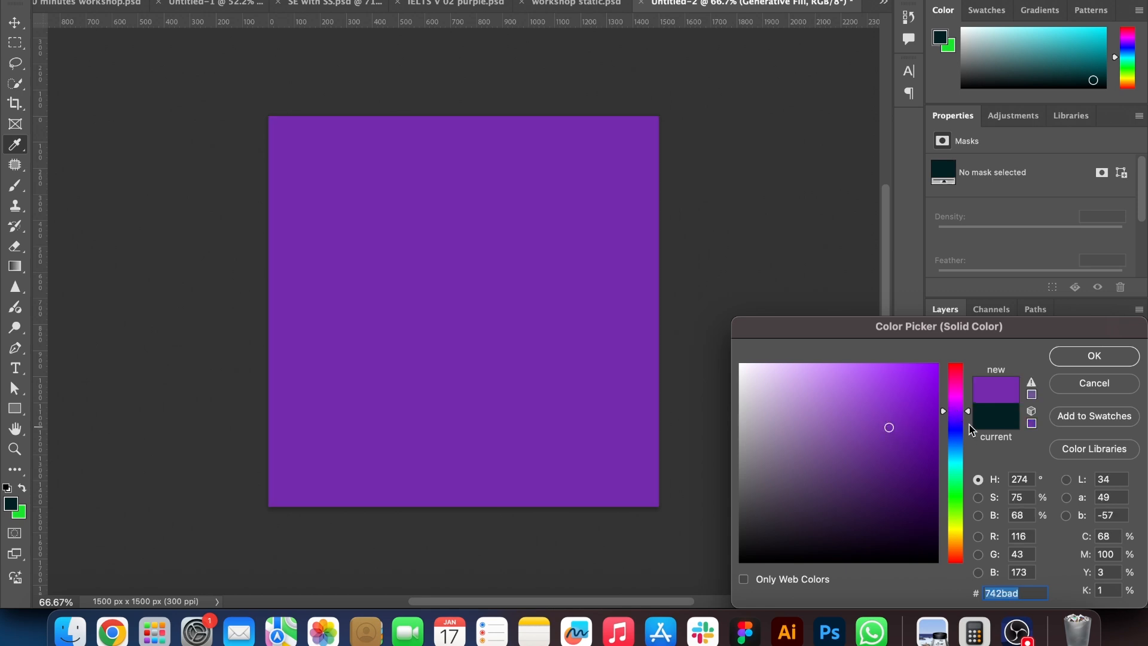
click(955, 418)
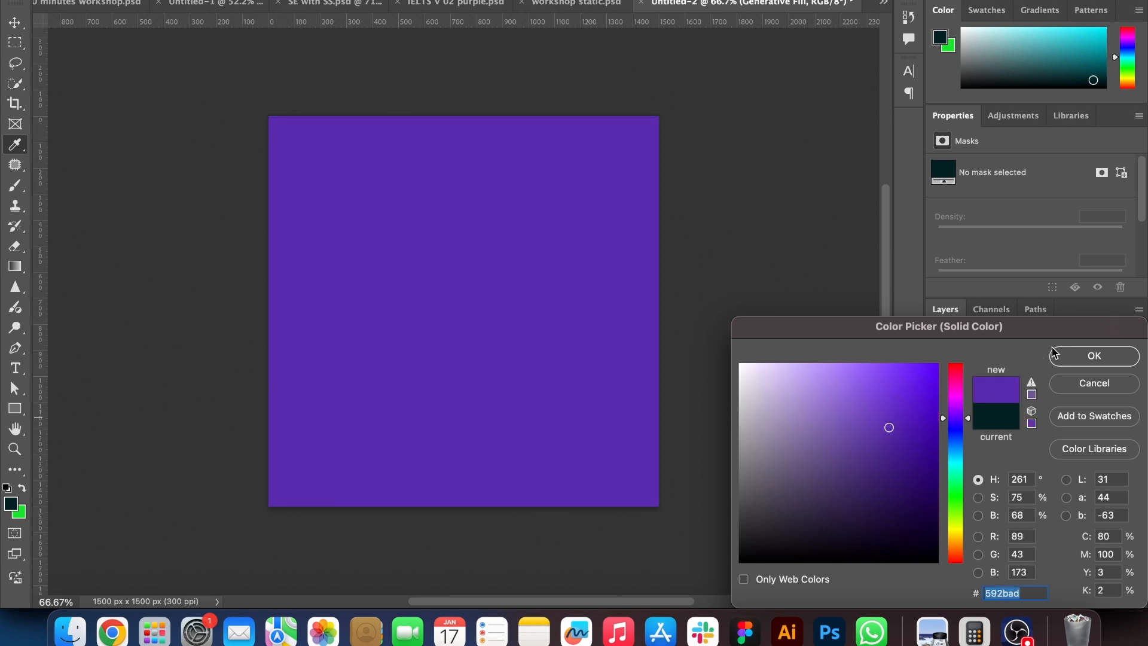
click(1070, 356)
Set the Color Fill 1 layer's blend mode to Color to tint the backdrop violet
click(978, 360)
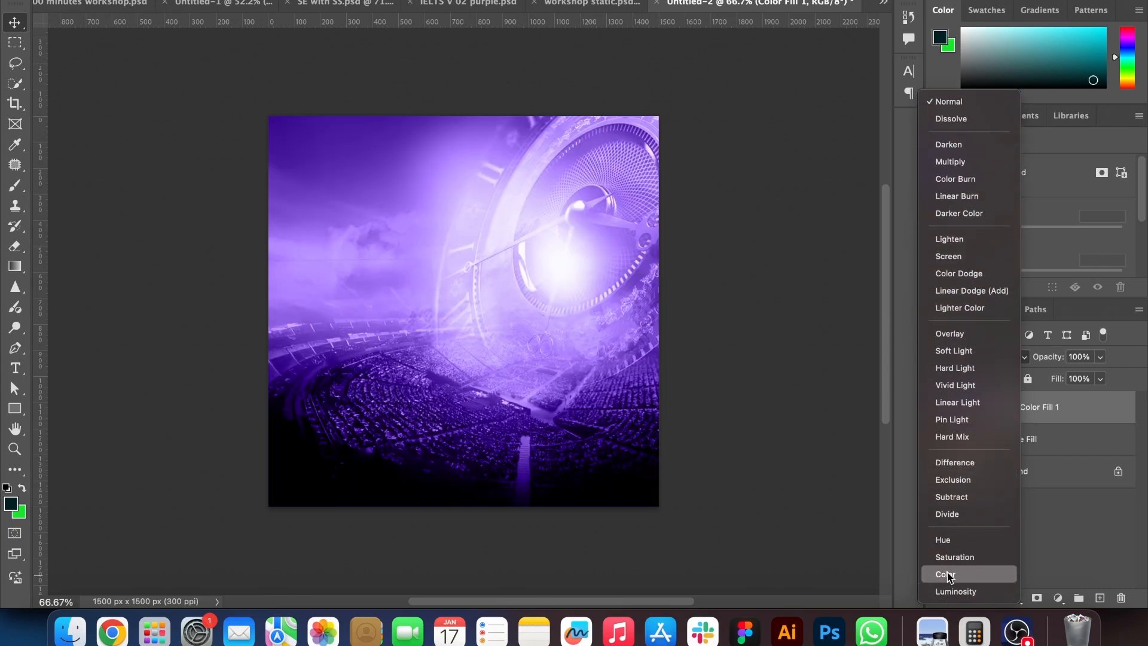
click(947, 574)
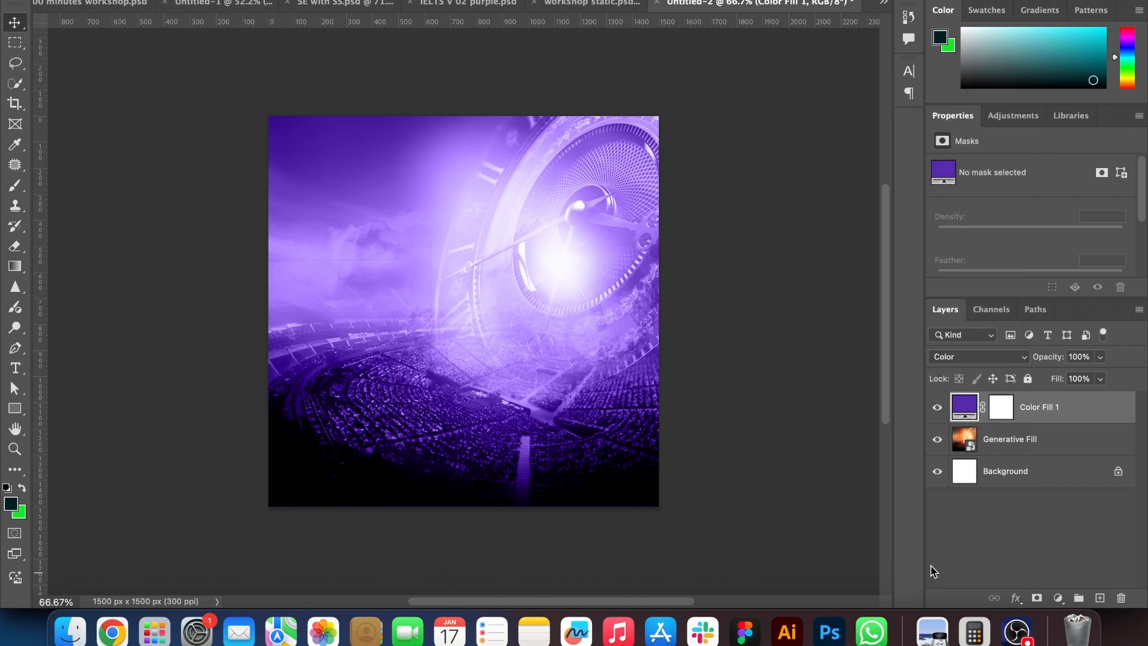
click(786, 366)
click(385, 352)
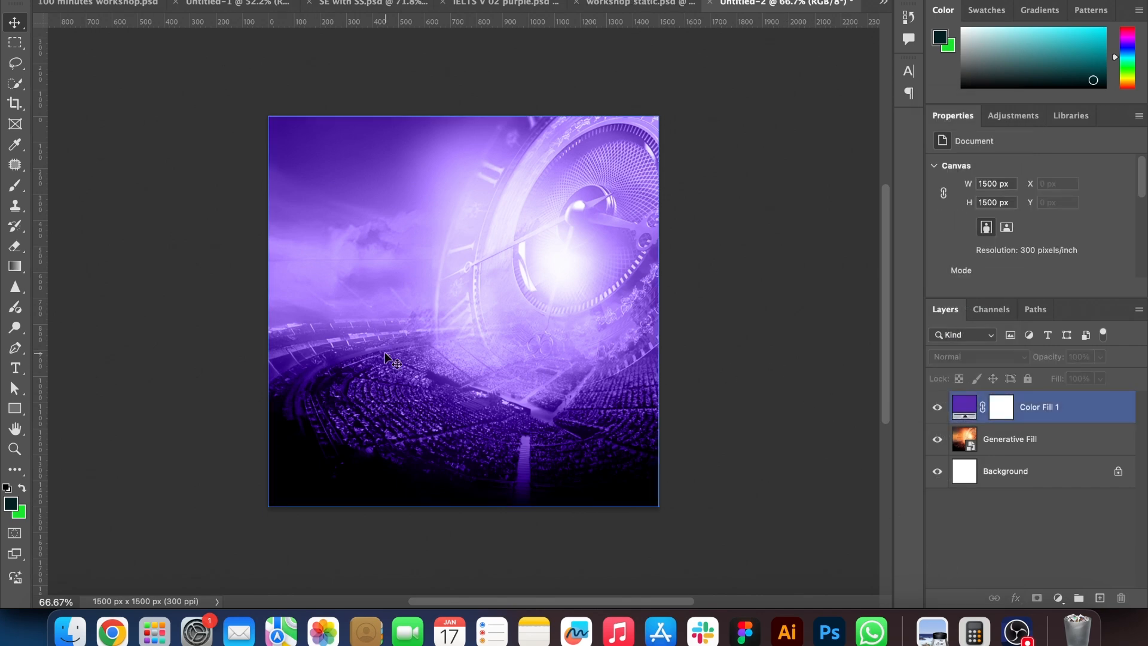
scroll(385, 352, up, 5)
scroll(385, 351, down, 5)
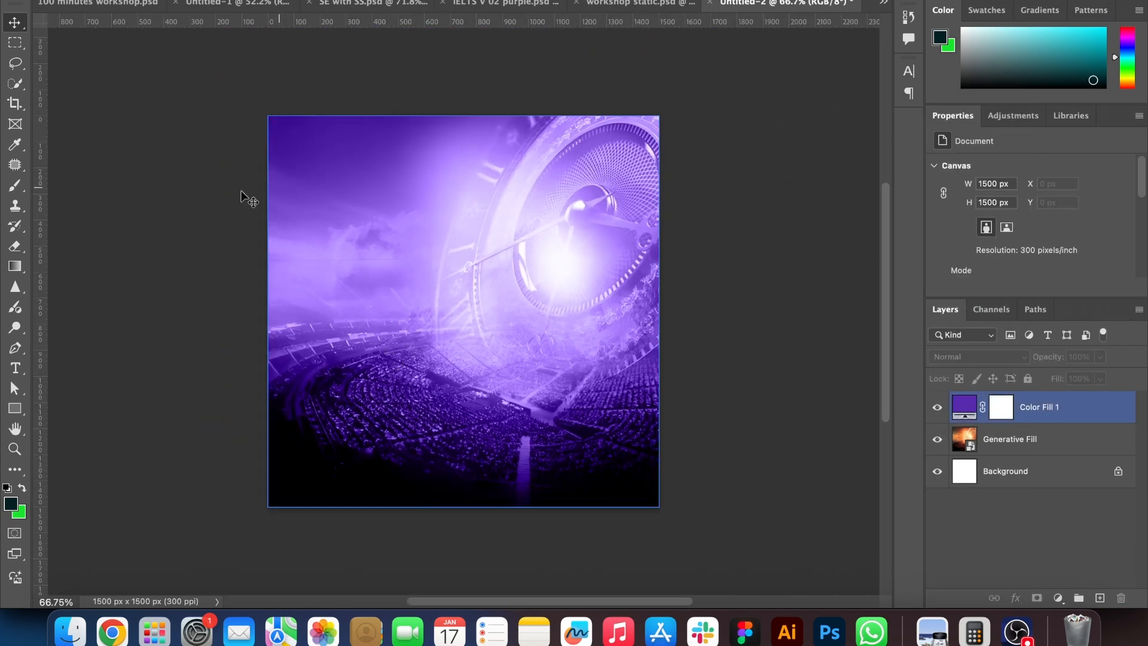
click(152, 125)
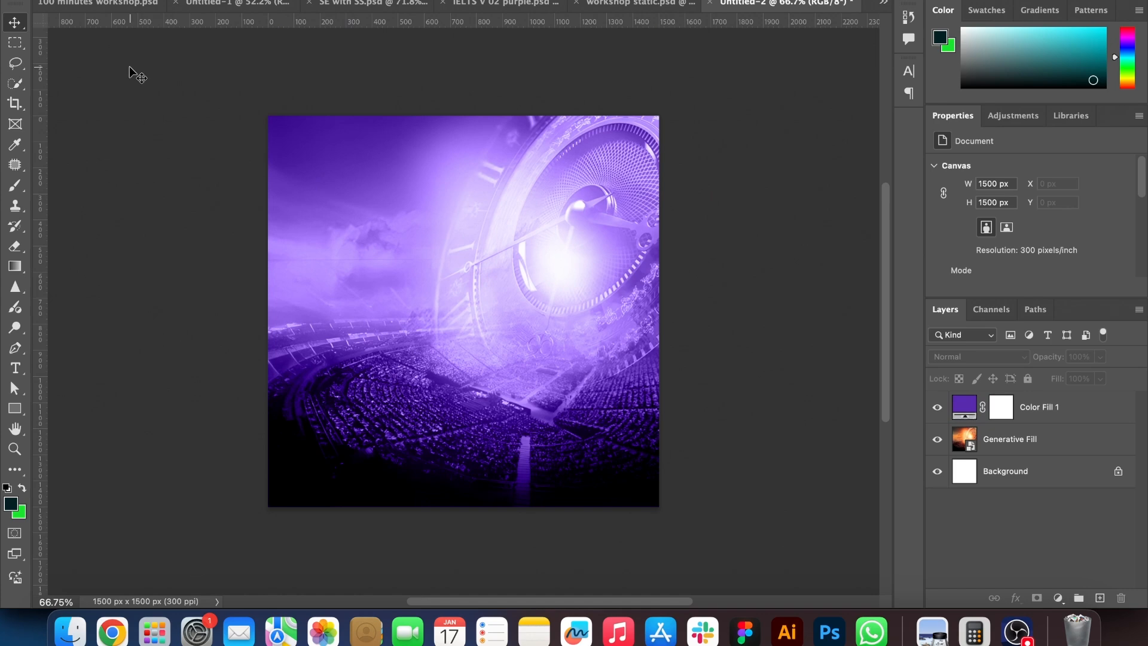
Browse to the Client folder's photo subfolder and drag SS 04 copy.png onto the poster
click(71, 631)
drag(662, 279, 434, 176)
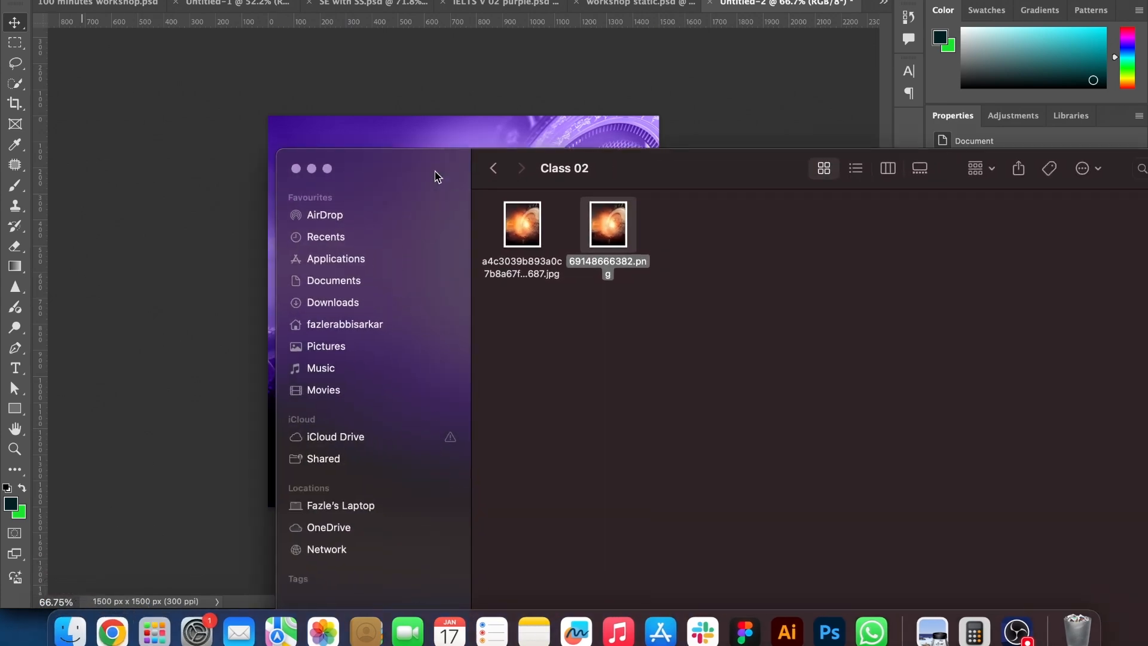
click(496, 168)
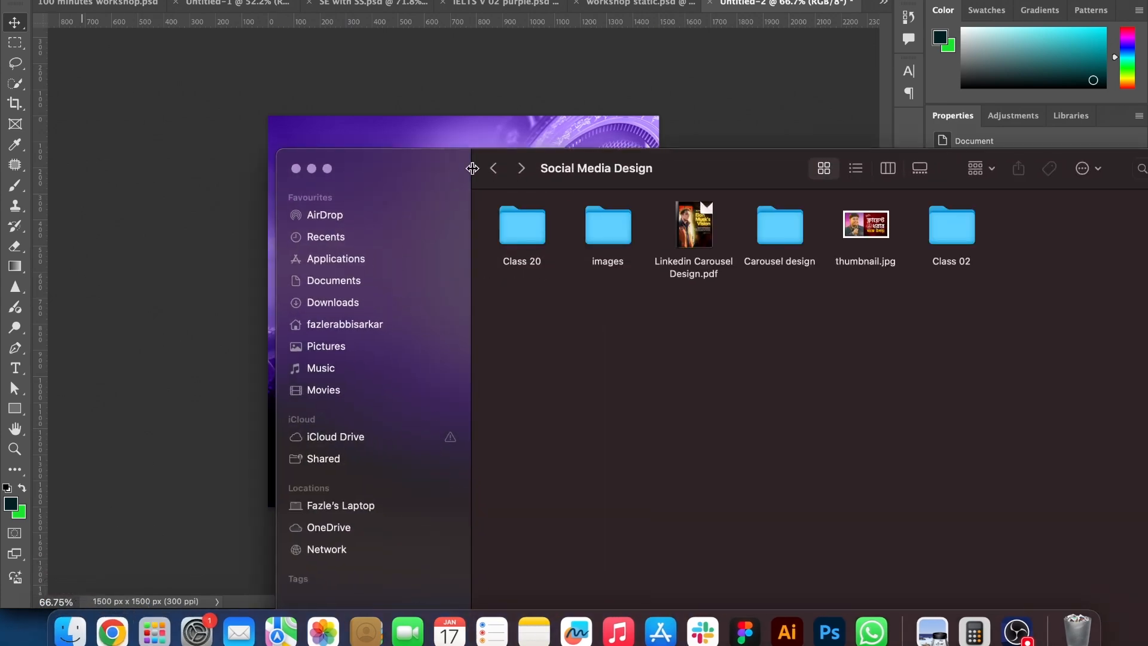
click(367, 346)
click(368, 326)
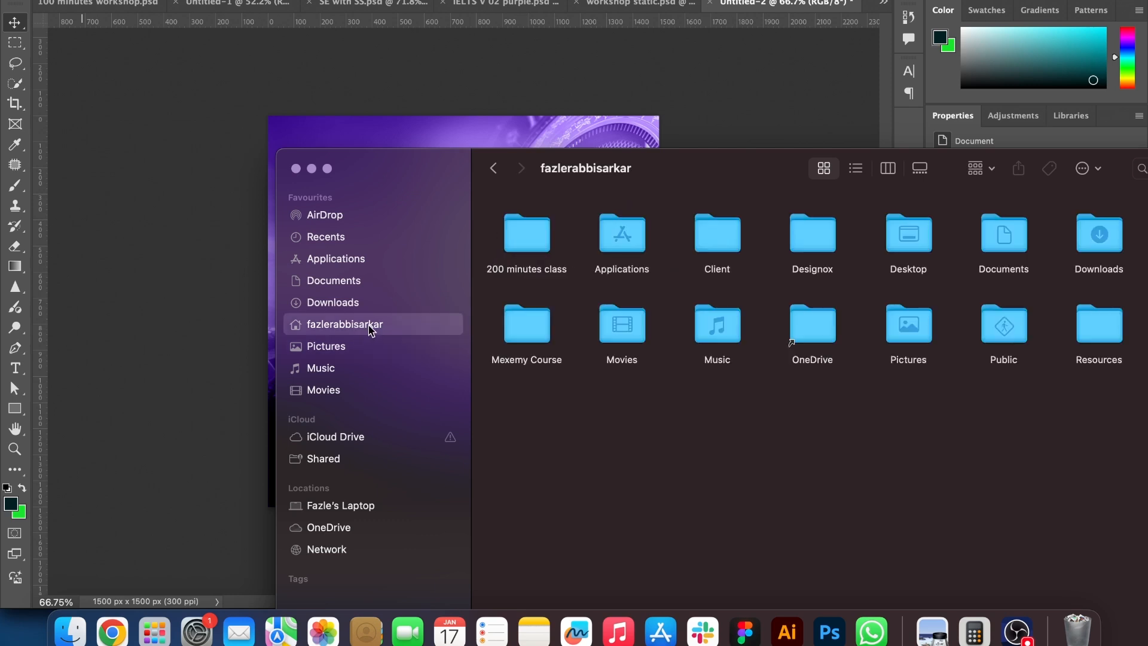
double_click(710, 230)
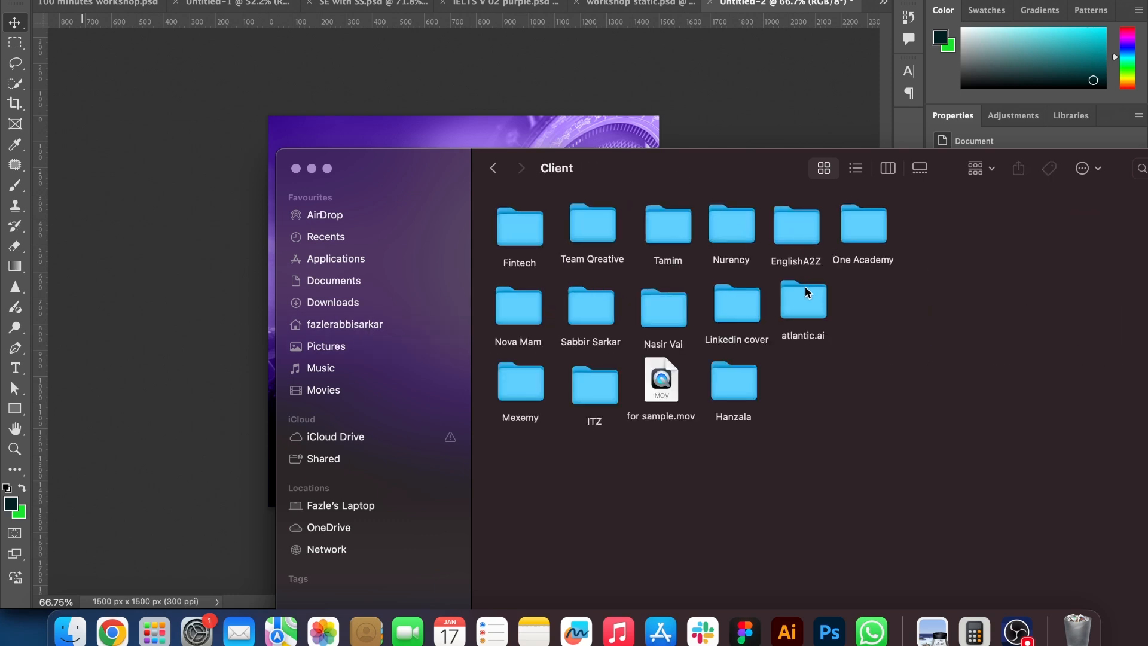
double_click(590, 324)
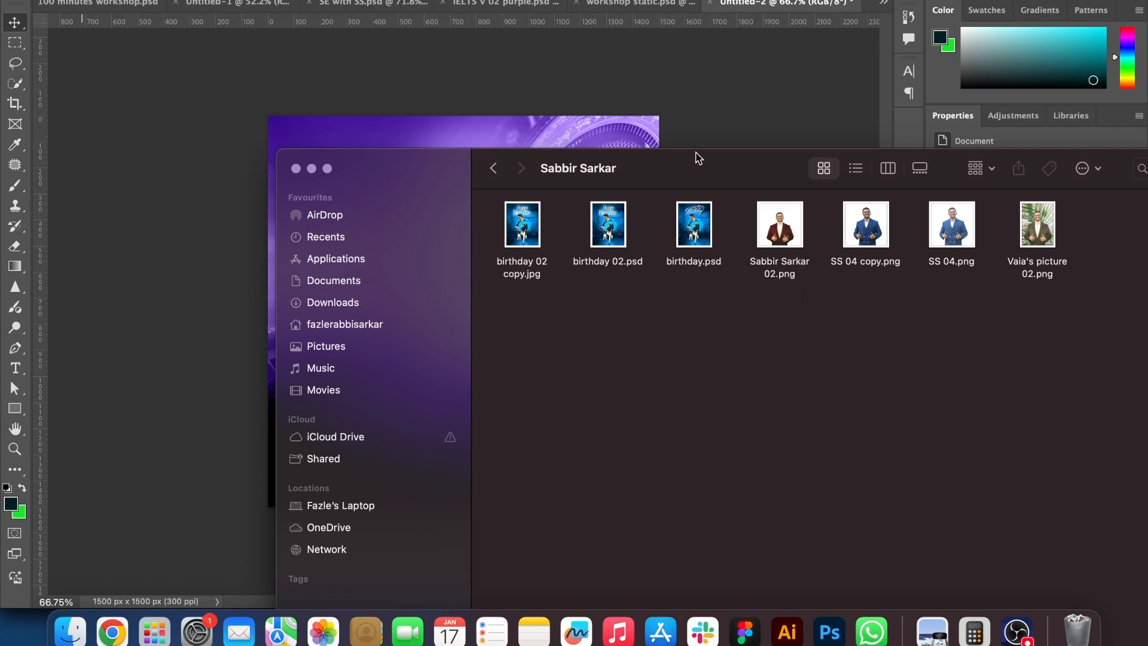
drag(695, 153, 763, 279)
click(940, 354)
drag(940, 354, 495, 228)
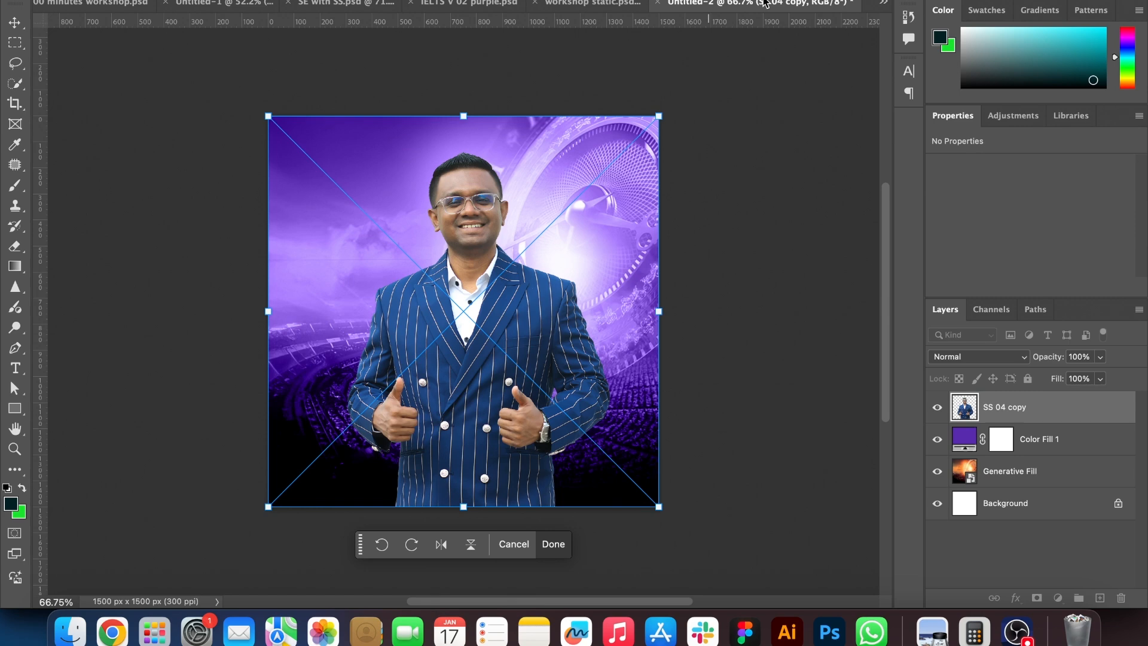
Commit the man's photo, move him lower right and scale him down to 908 × 1225 px
key(Return)
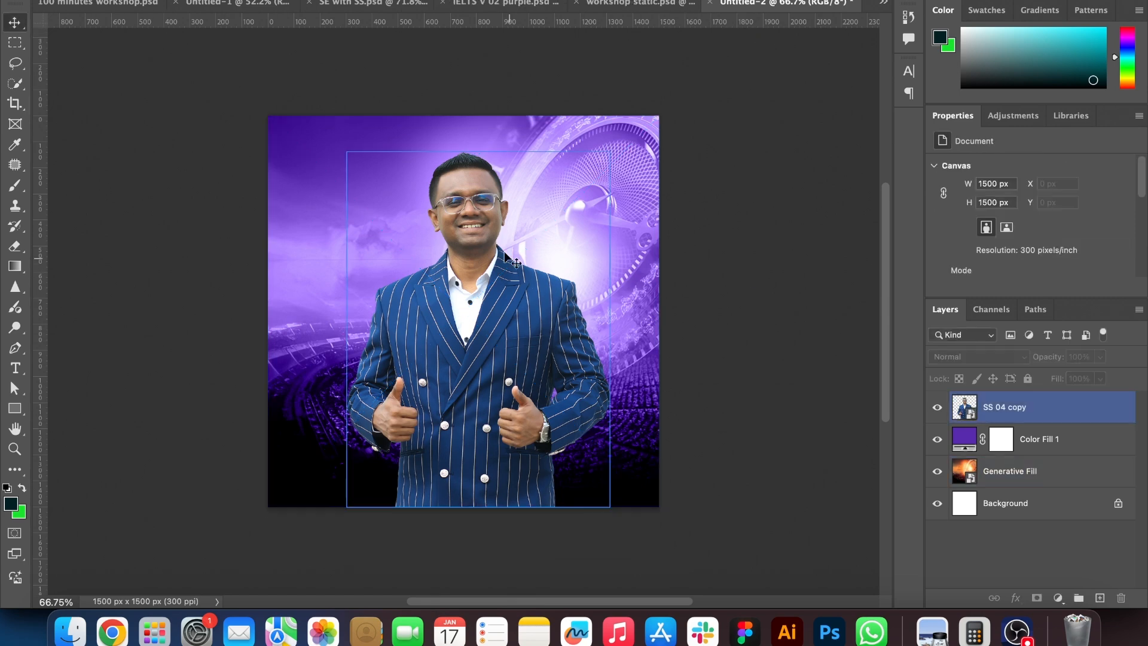
drag(476, 217, 545, 263)
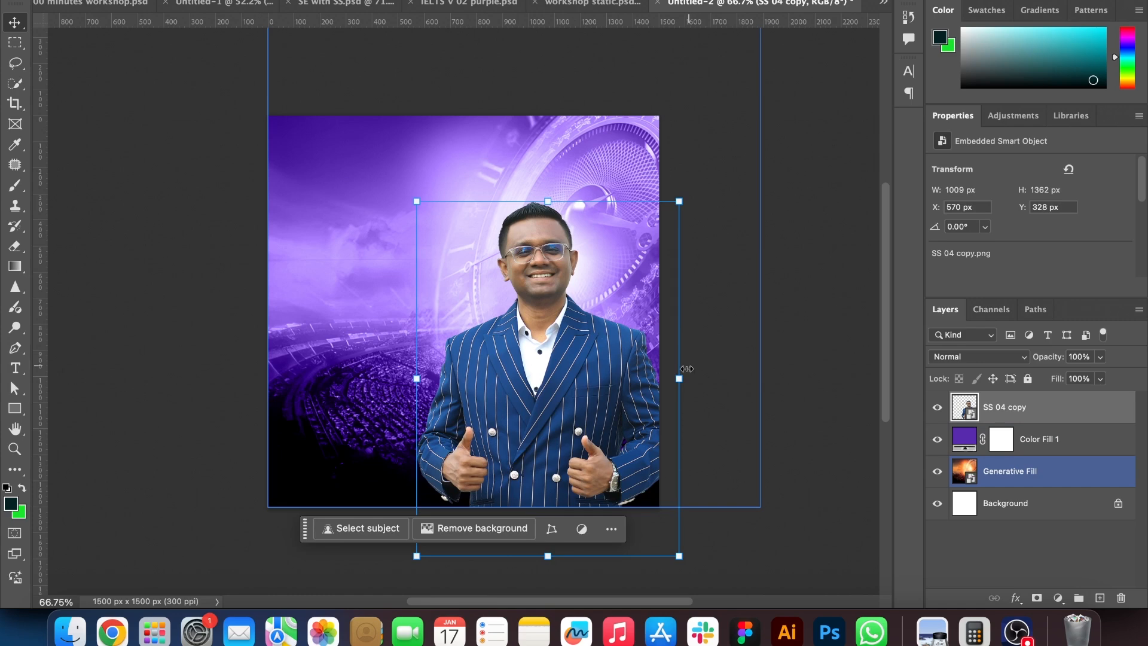
key(ctrl+t)
drag(726, 357, 688, 360)
mouse_move(526, 335)
mouse_down()
mouse_move(538, 337)
mouse_move(529, 335)
mouse_up()
click(807, 127)
click(808, 127)
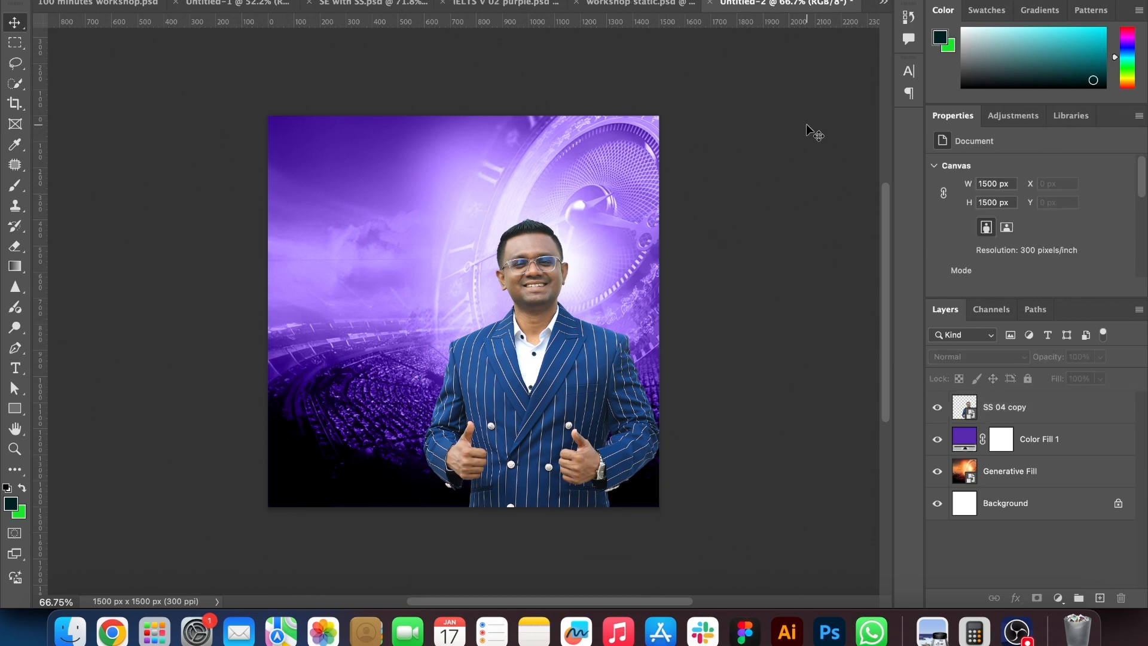
click(560, 371)
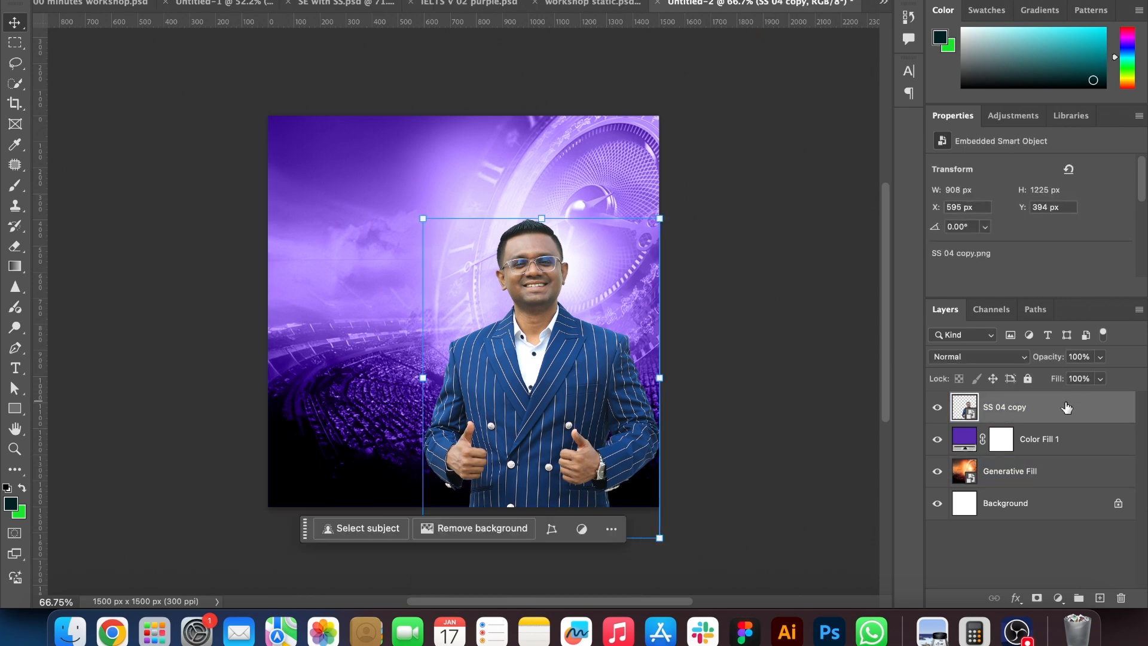
Rasterize the SS 04 copy layer, then convert it back into a smart object
right_click(1066, 407)
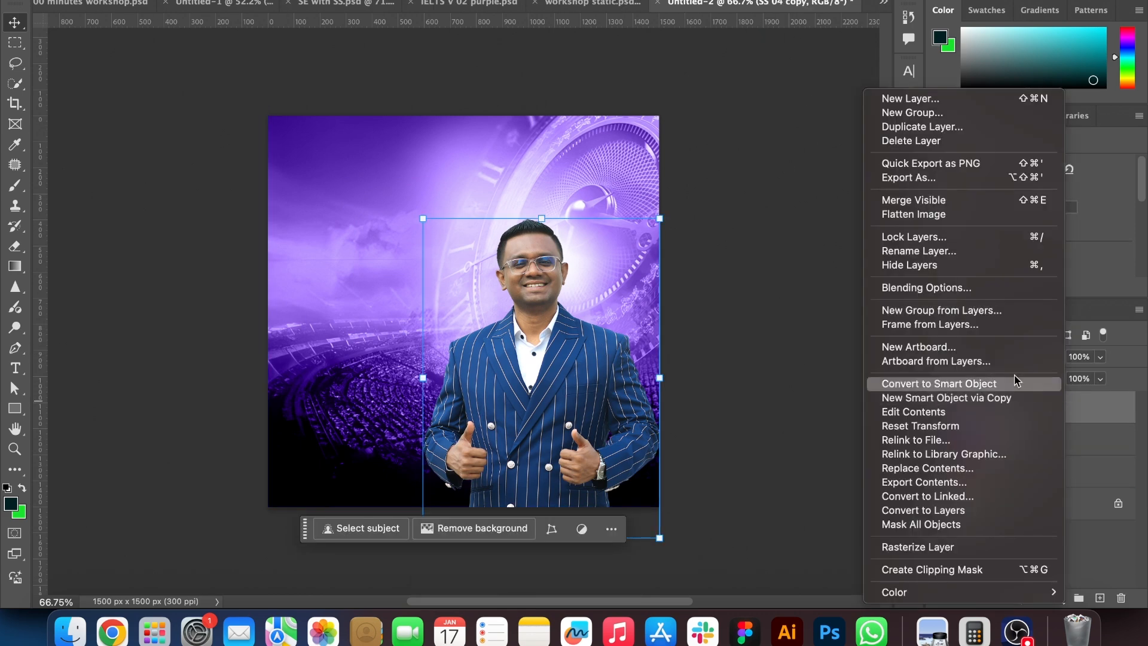
click(917, 547)
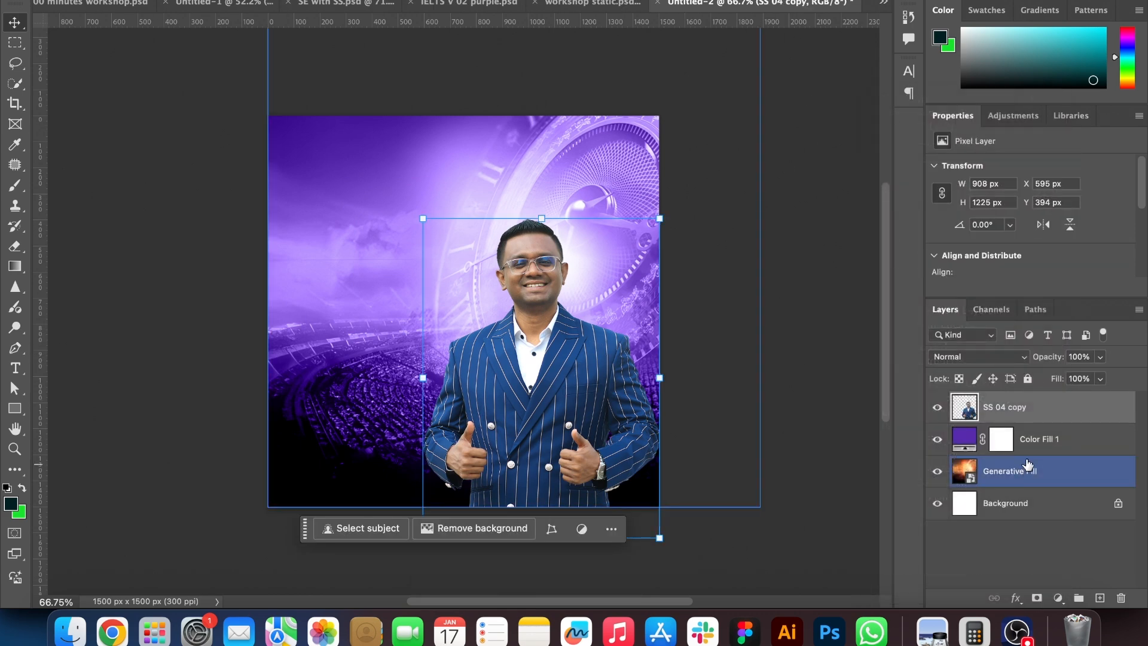
right_click(1040, 415)
click(928, 496)
click(783, 358)
click(587, 297)
scroll(588, 302, up, 3)
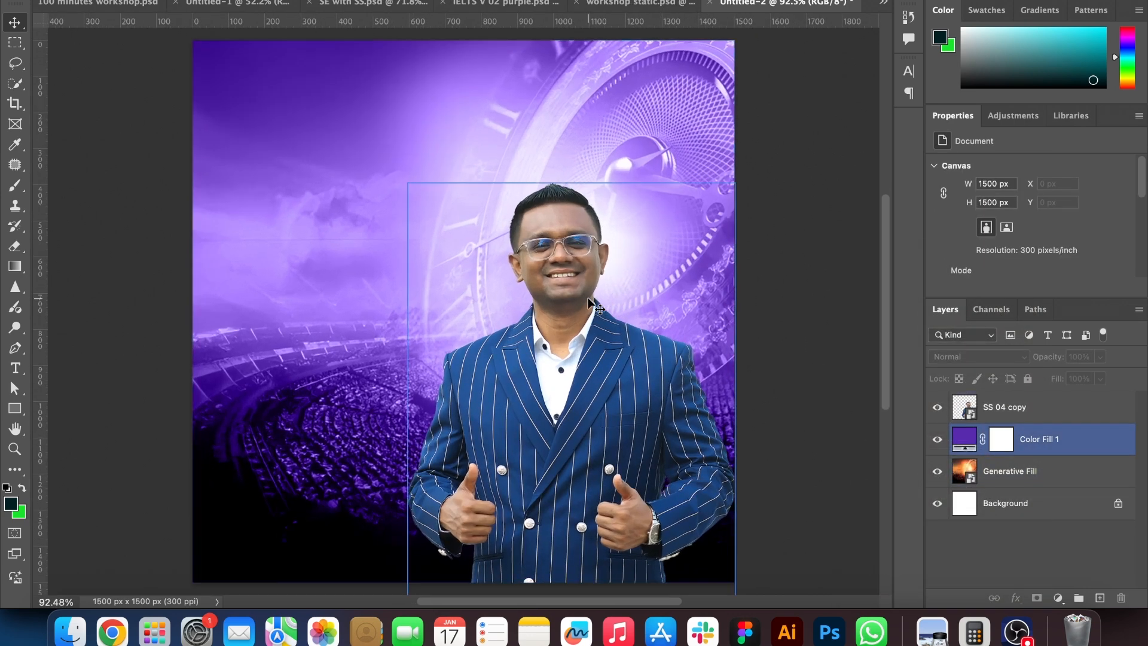
click(587, 296)
scroll(589, 302, down, 1)
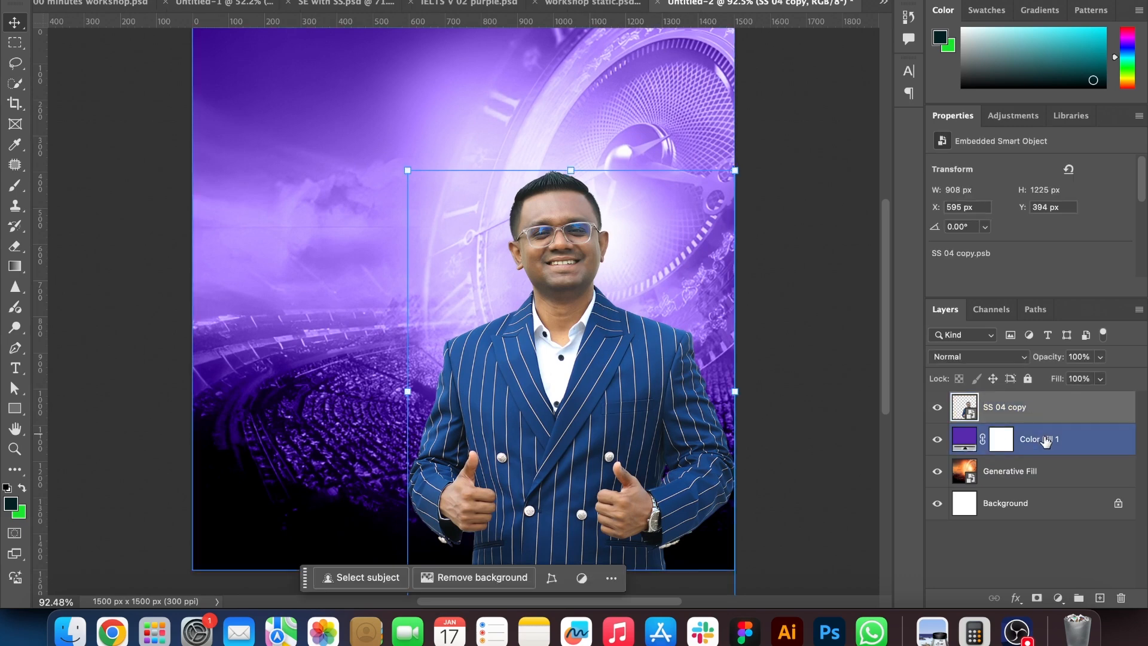
click(1044, 440)
Add a new Layer 1 and try soft brush dabs of sampled lavender, then undo them
click(1100, 598)
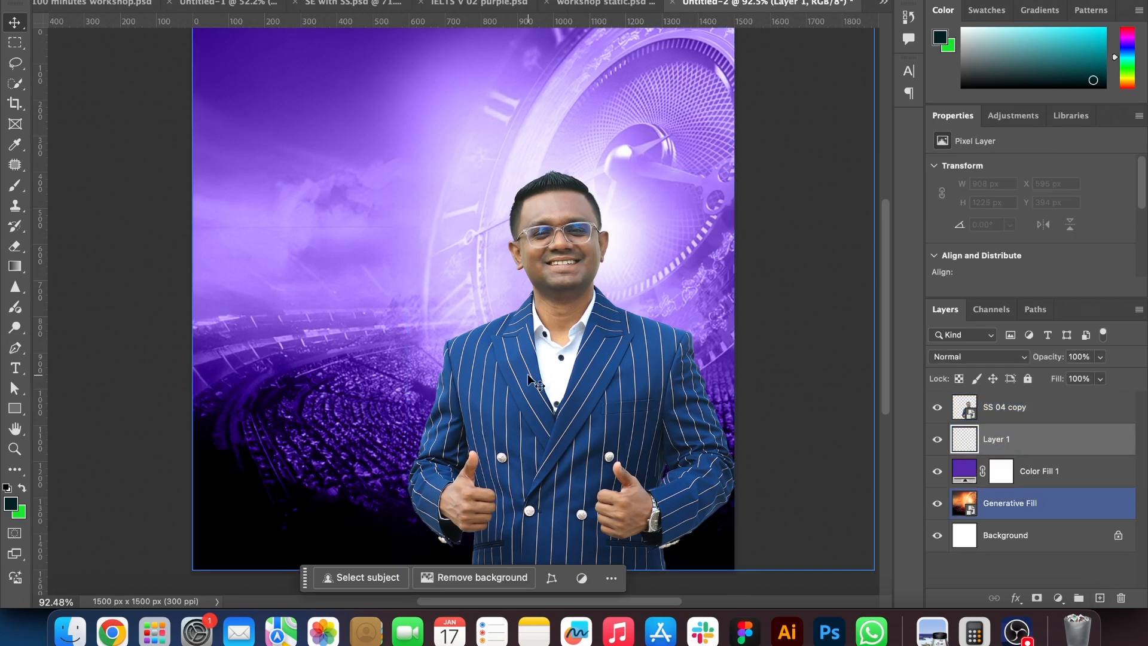
click(15, 186)
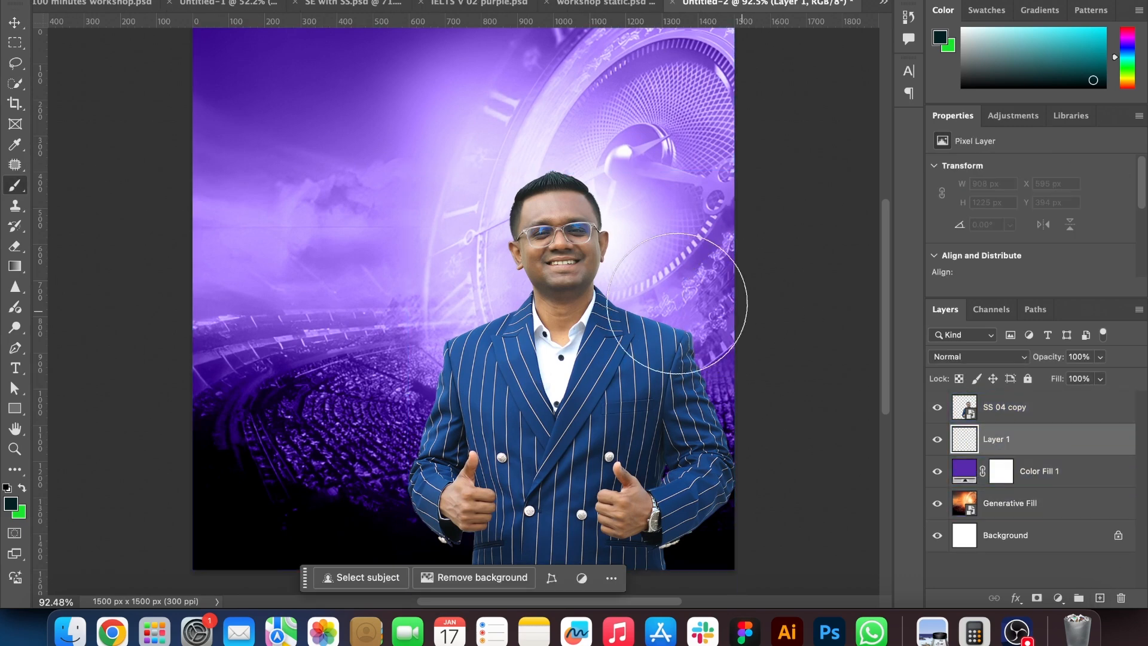
alt+click(517, 163)
key(bracketright)
key(bracketright)
key(bracketright)
key(bracketright)
key(bracketright)
key(bracketright)
click(560, 418)
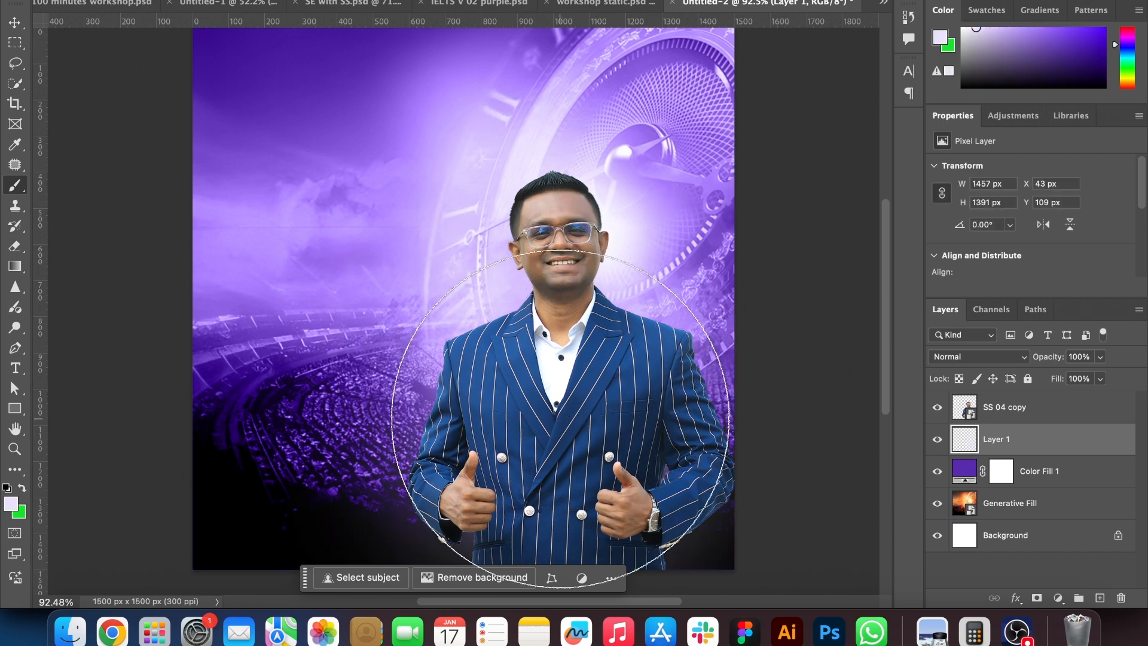
scroll(560, 418, down, 2)
click(553, 412)
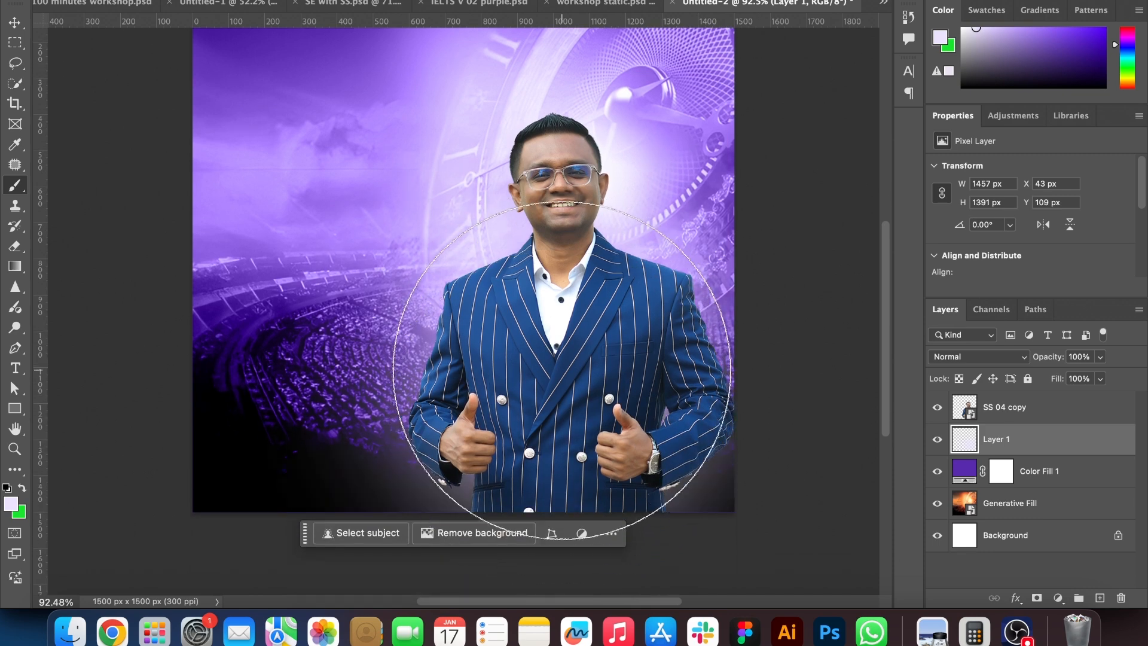
key(super+z)
key(super+z)
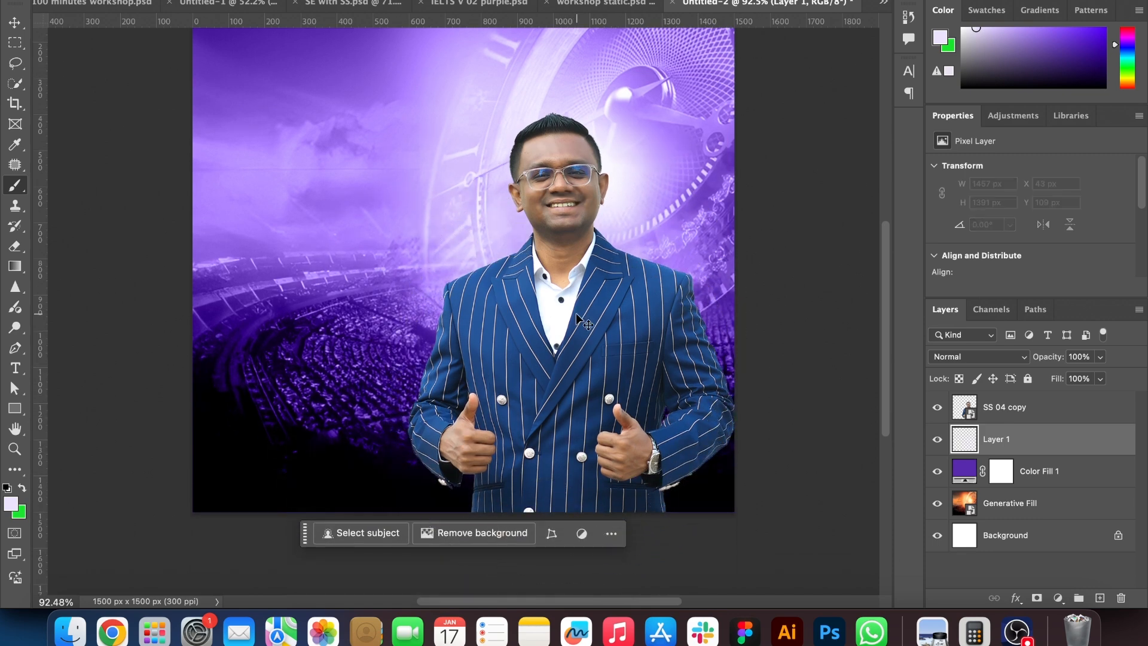
Paint a soft ac82ff lavender glow behind the man
click(13, 507)
mouse_move(754, 445)
mouse_down()
mouse_move(825, 415)
mouse_move(836, 294)
mouse_up()
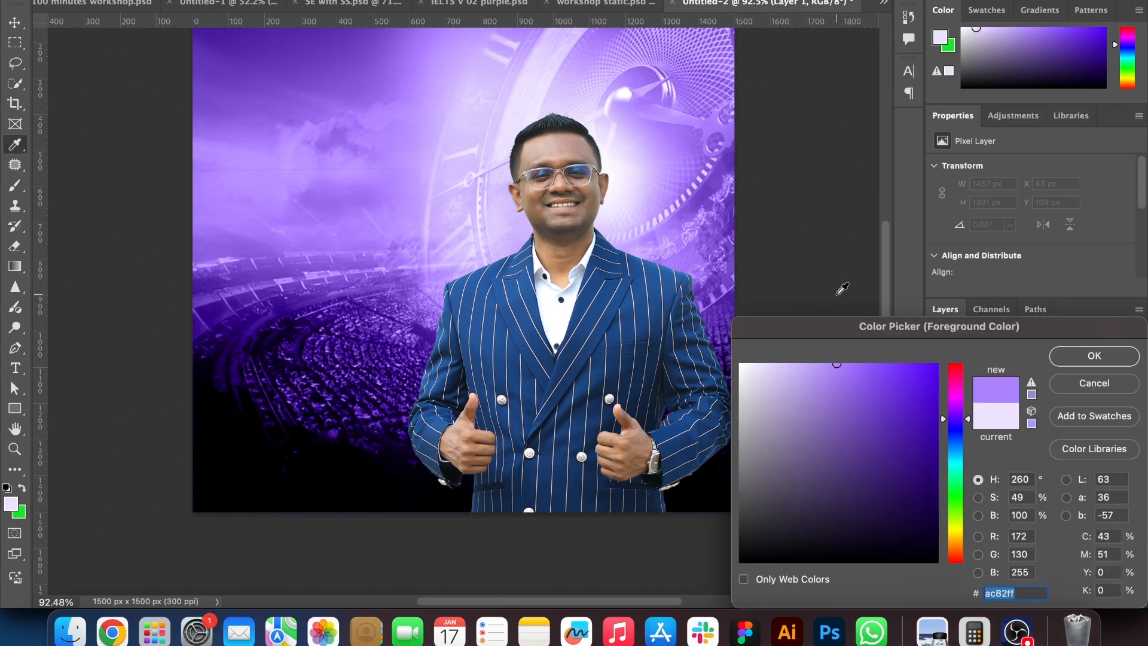
click(1087, 361)
click(582, 442)
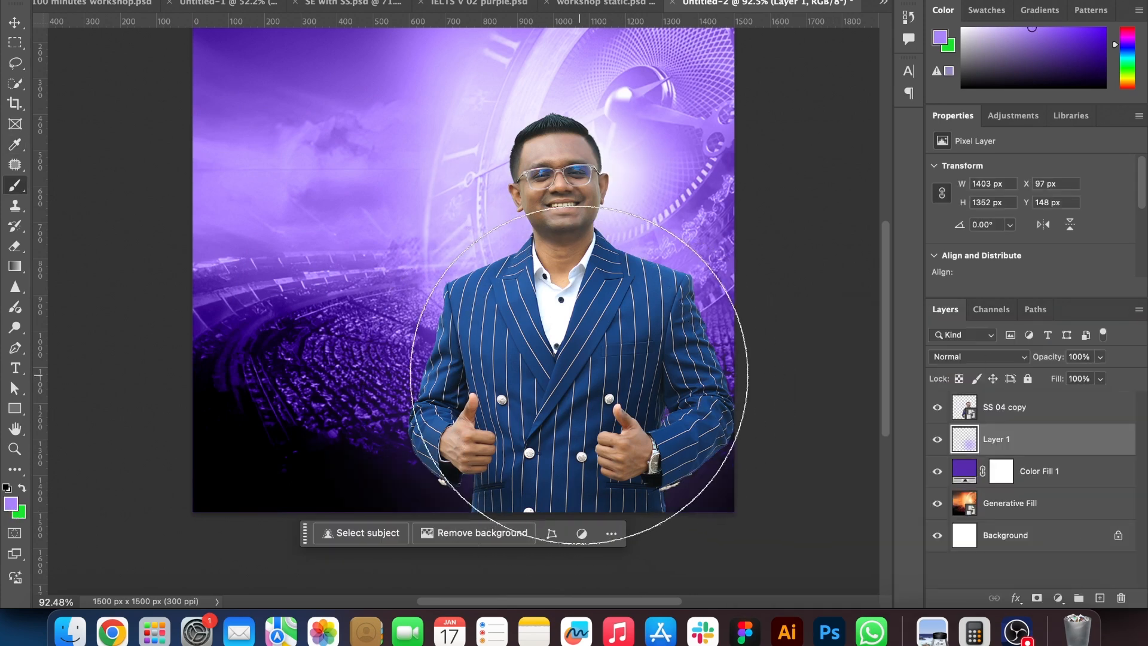
click(555, 370)
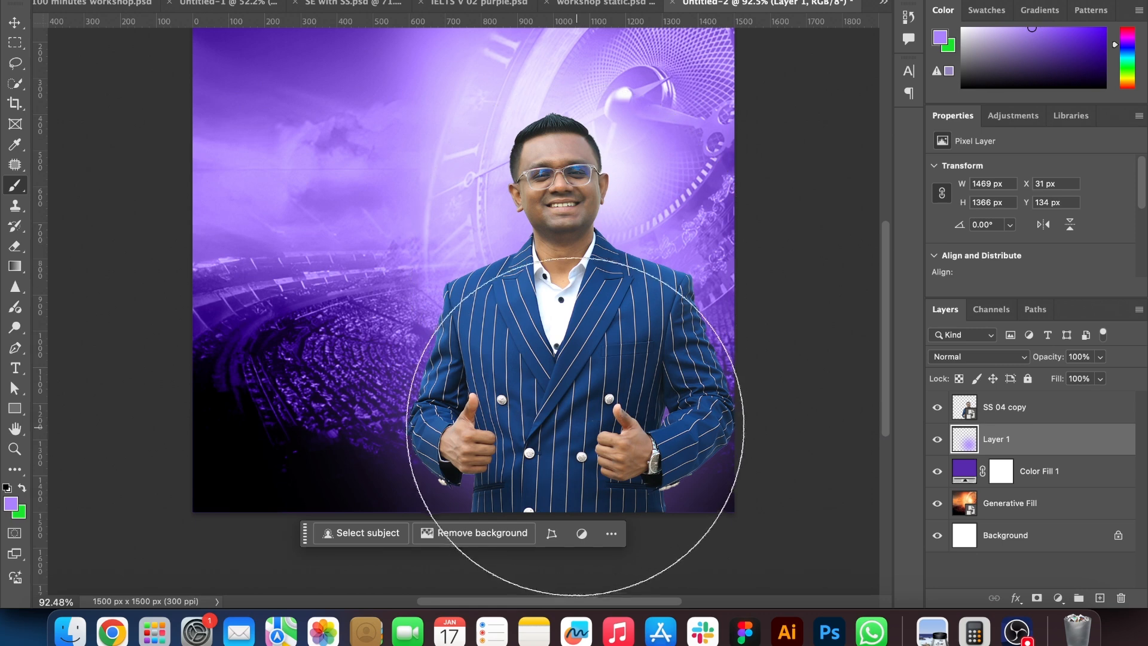
click(573, 420)
Darken the lower corners of the background with dark purple 220066 using a smaller brush
click(15, 504)
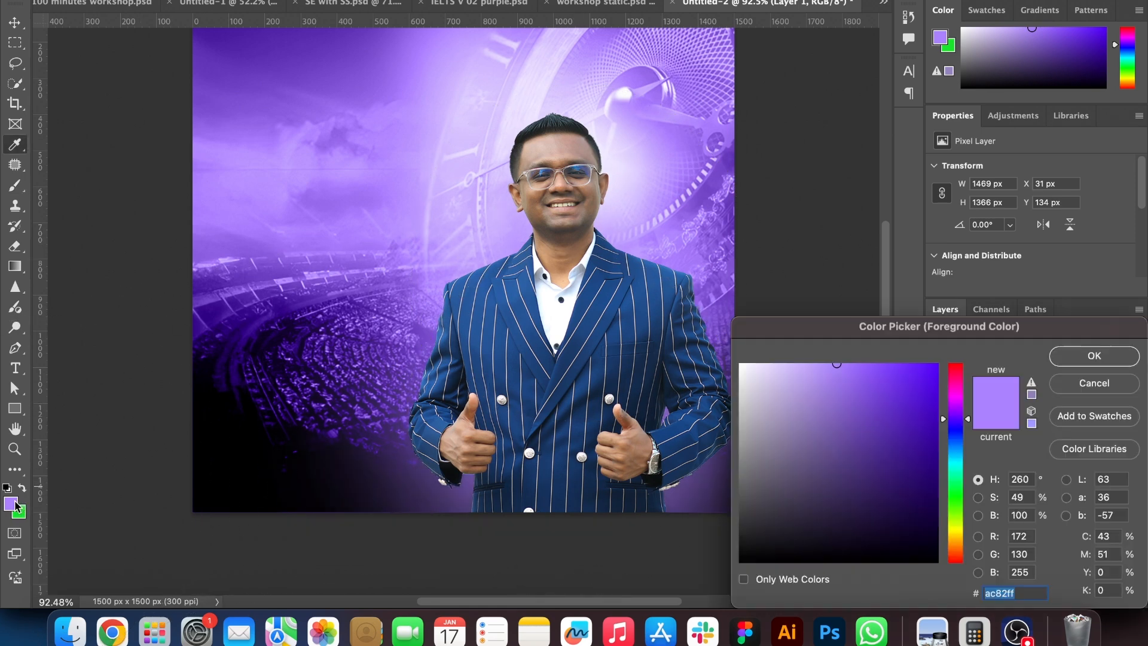
text(220066)
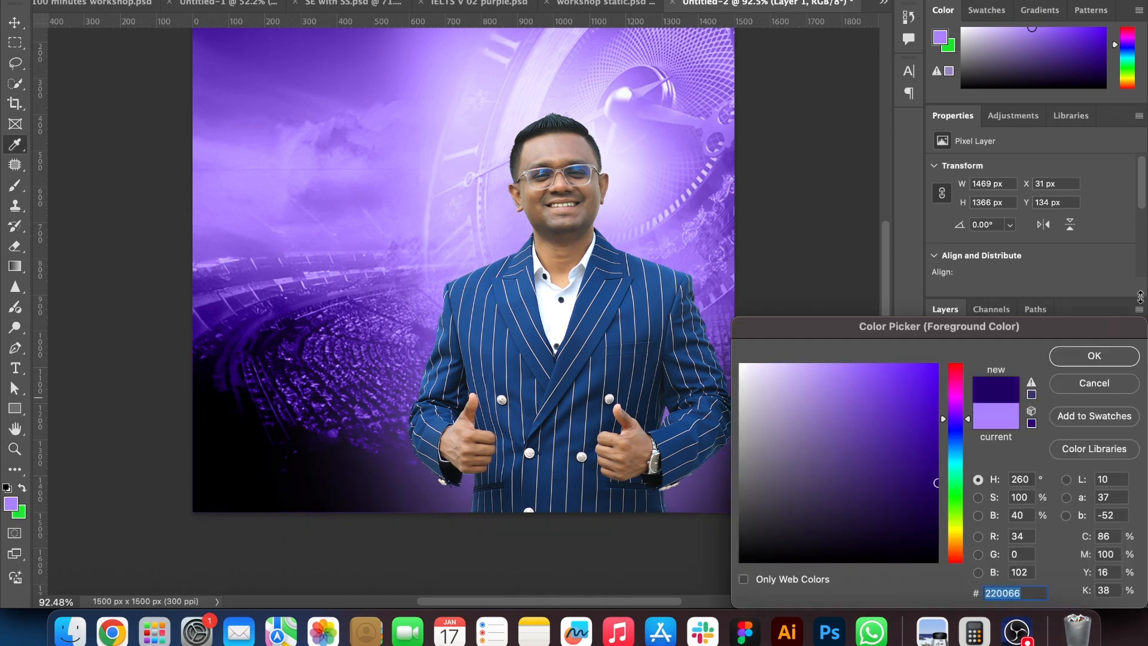
click(1088, 357)
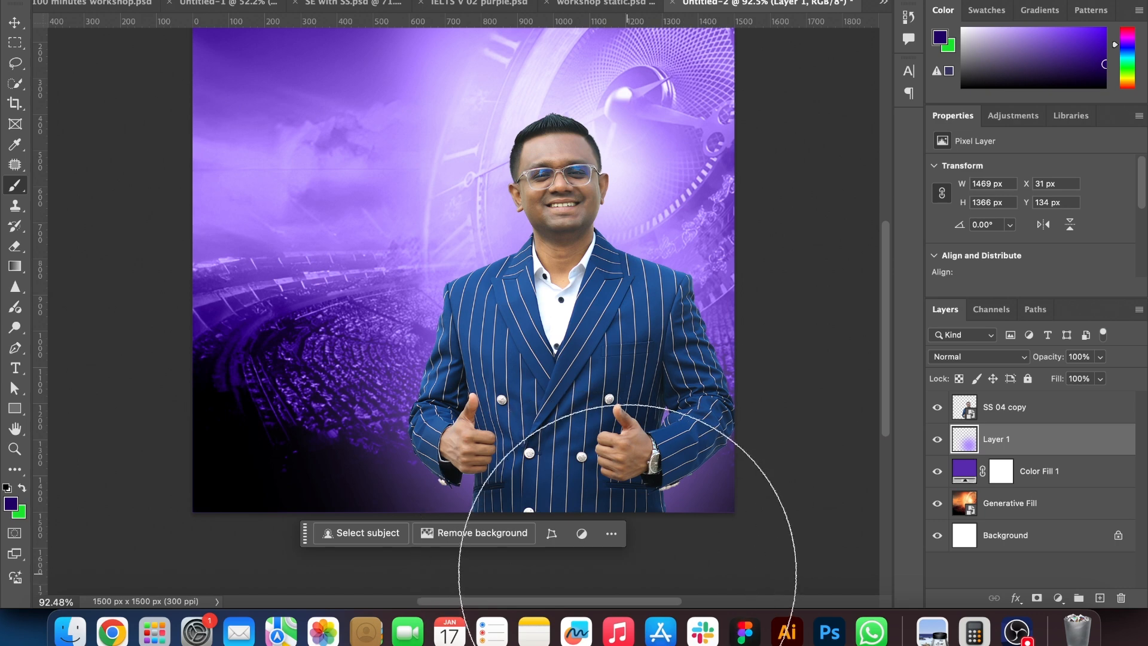
scroll(625, 572, down, 2)
key(bracketleft)
key(bracketleft)
key(bracketleft)
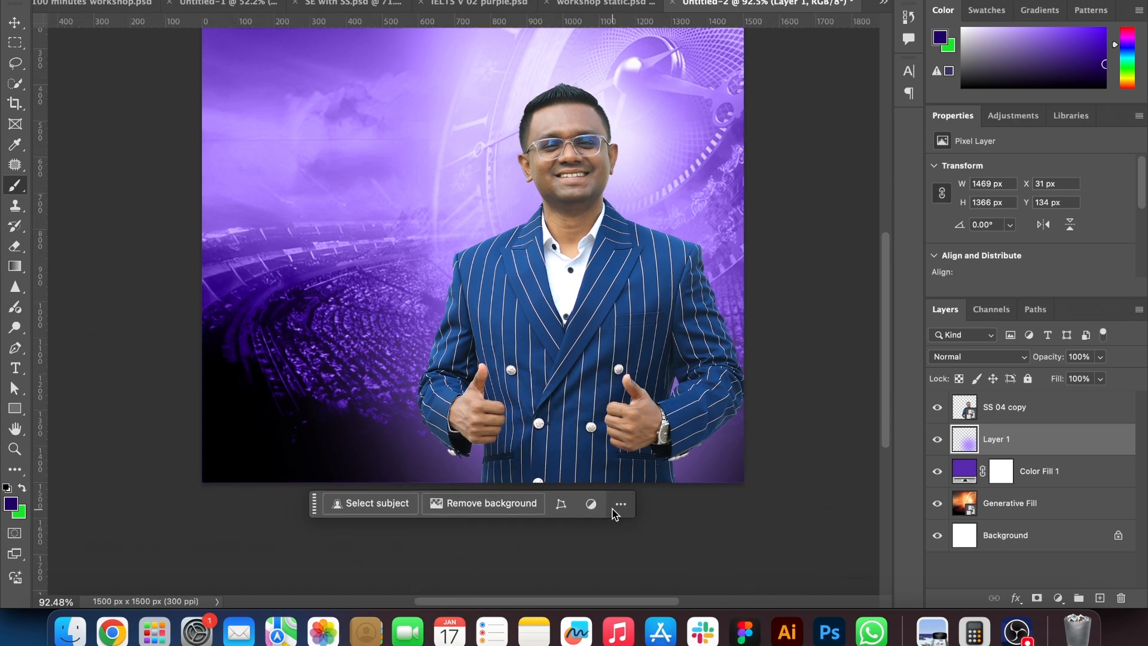
click(665, 489)
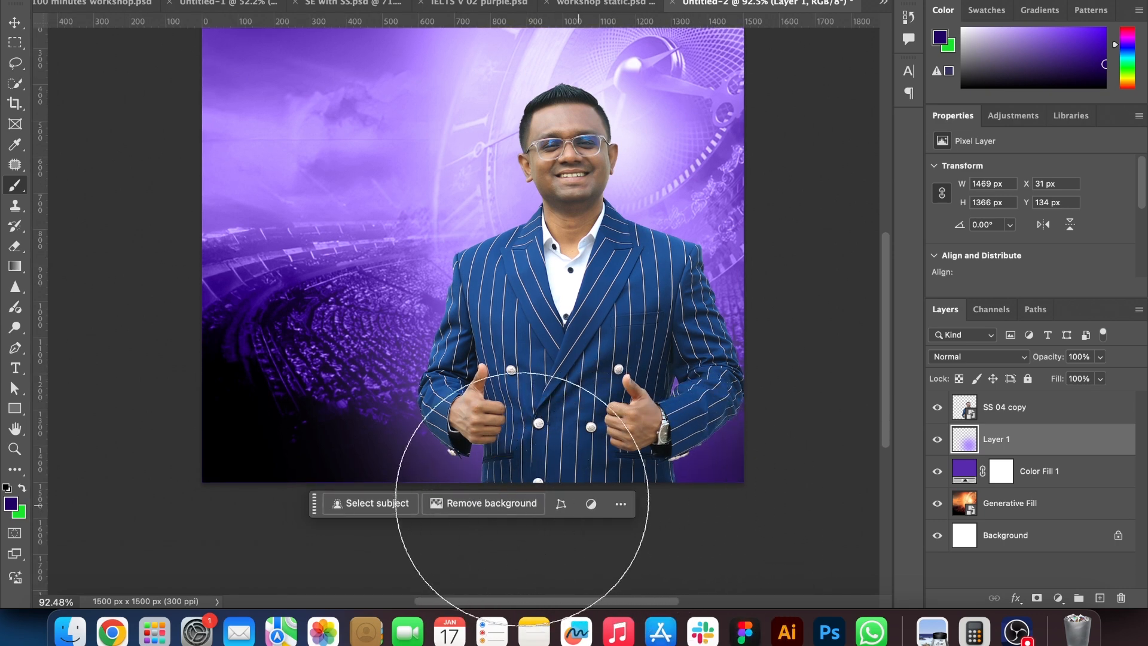
click(509, 489)
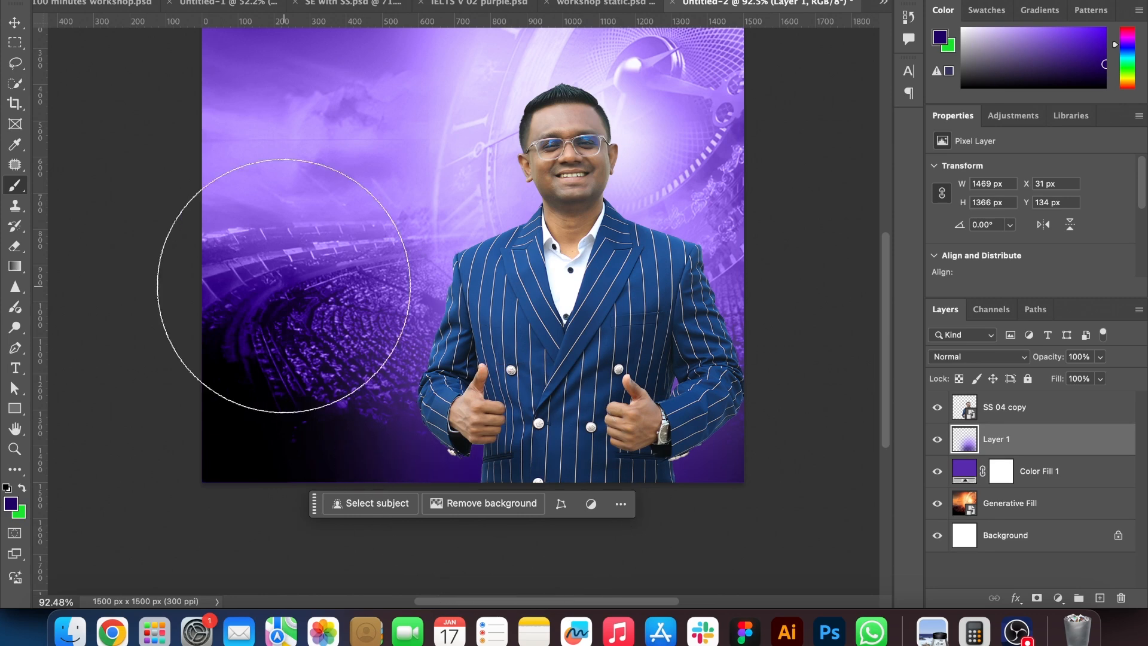
Paint a pale lavender e3d5ff highlight behind the man's head
click(11, 505)
drag(811, 386, 771, 346)
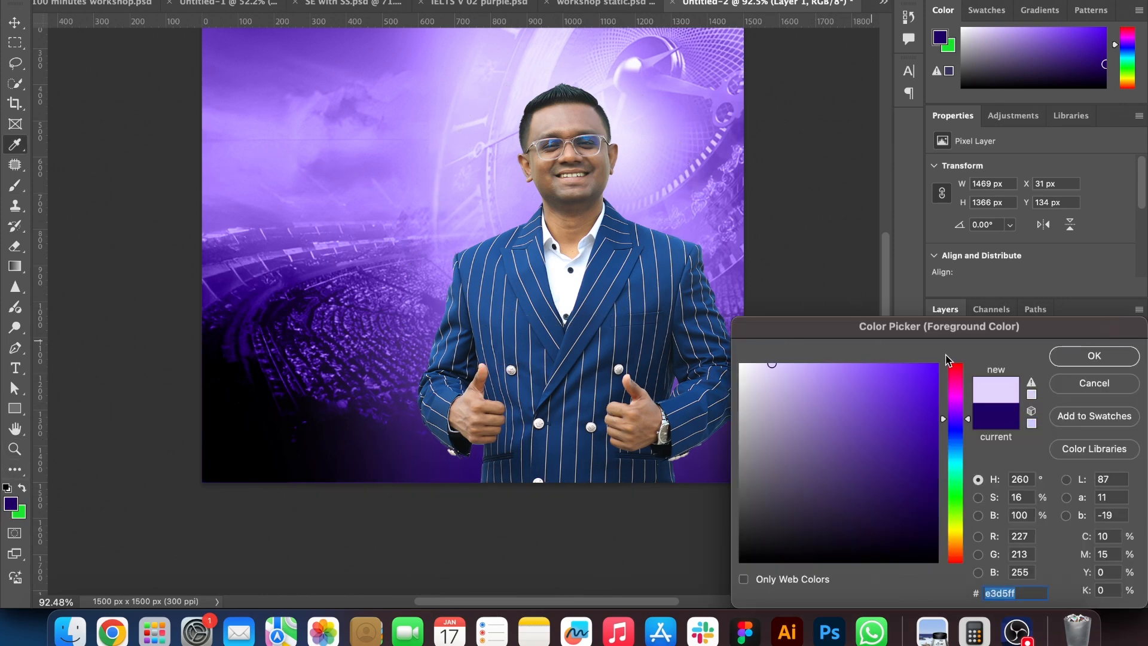
click(1075, 364)
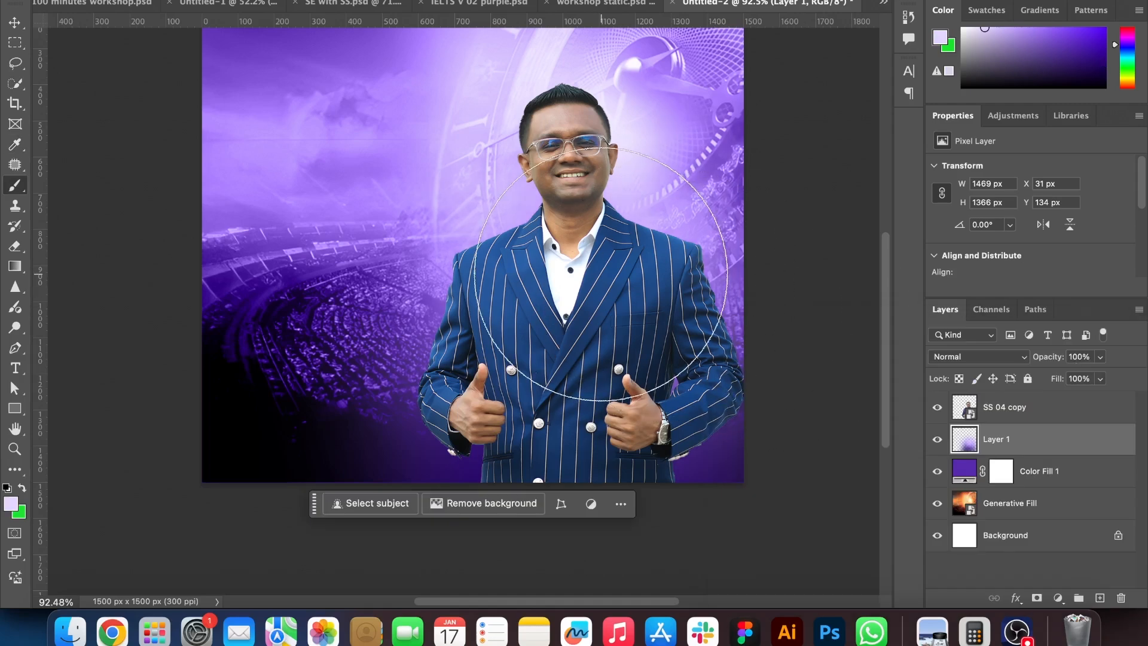
click(582, 204)
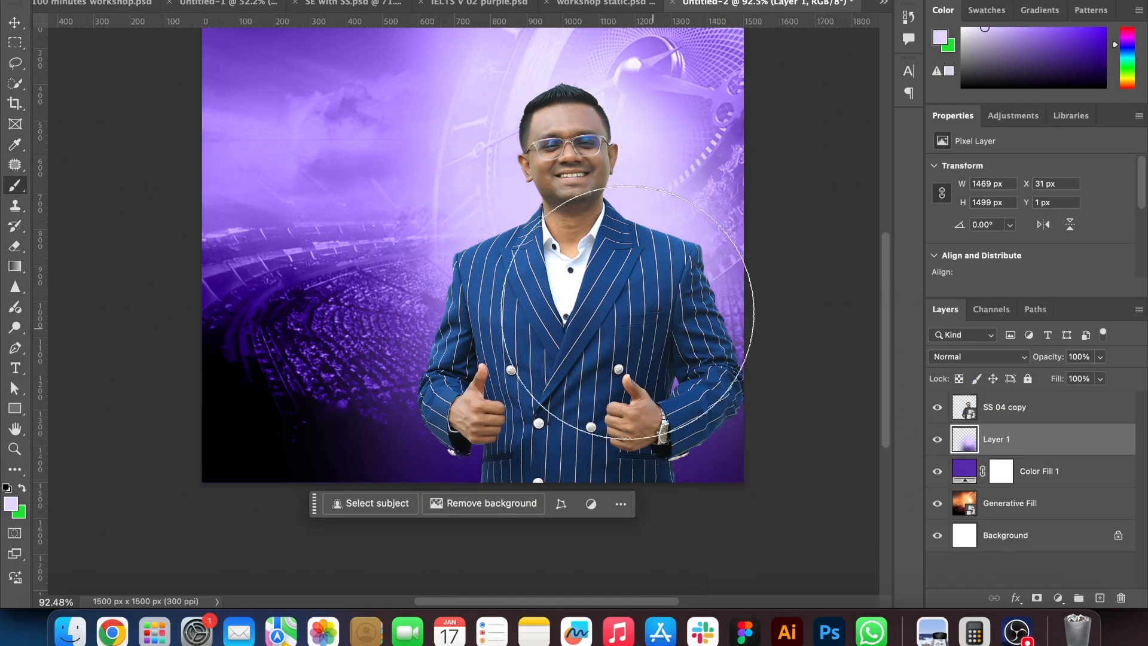
scroll(555, 258, up, 2)
scroll(555, 257, right, 2)
scroll(556, 258, up, 1)
key(v)
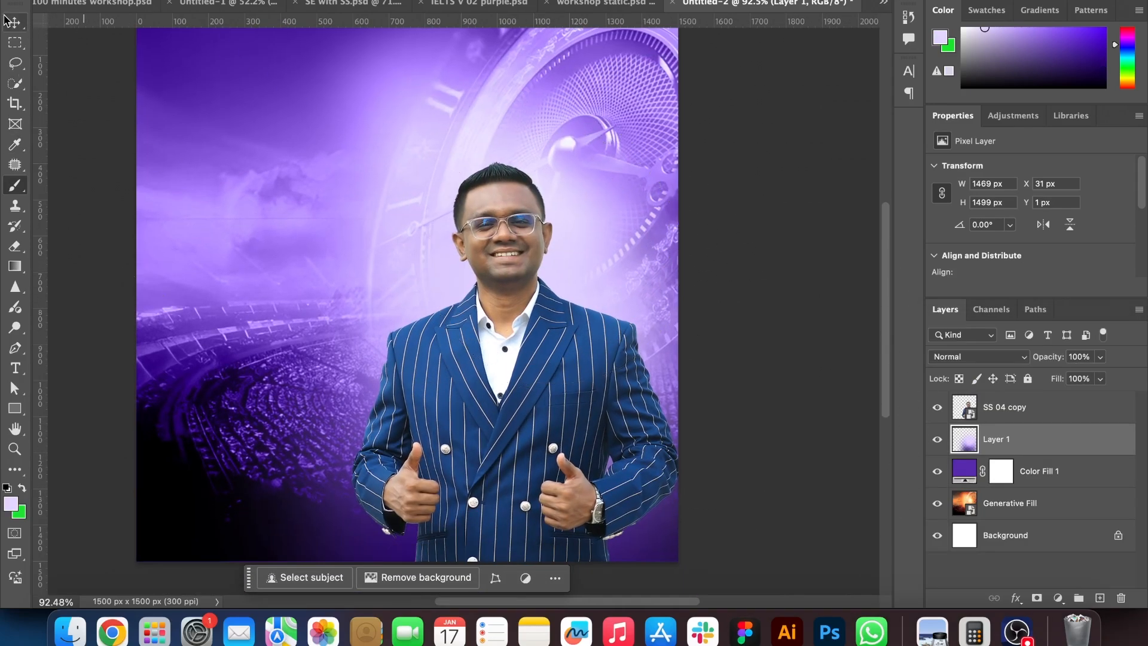
click(1055, 411)
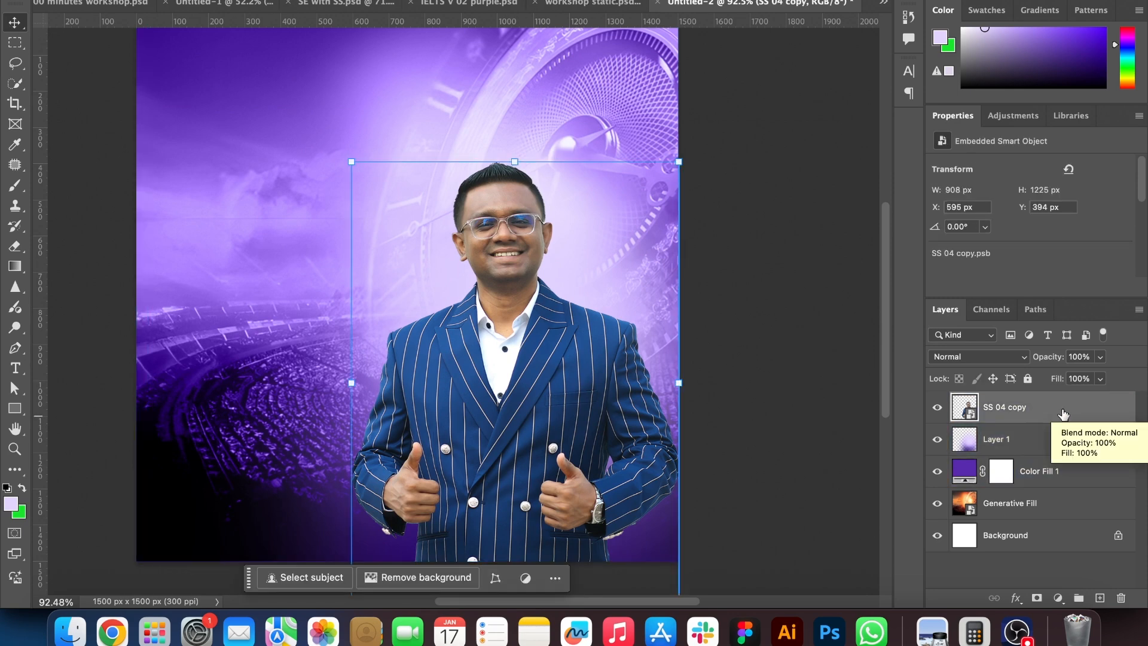
Enable an Inner Shadow on the SS 04 copy layer with a purple colour
right_click(1062, 413)
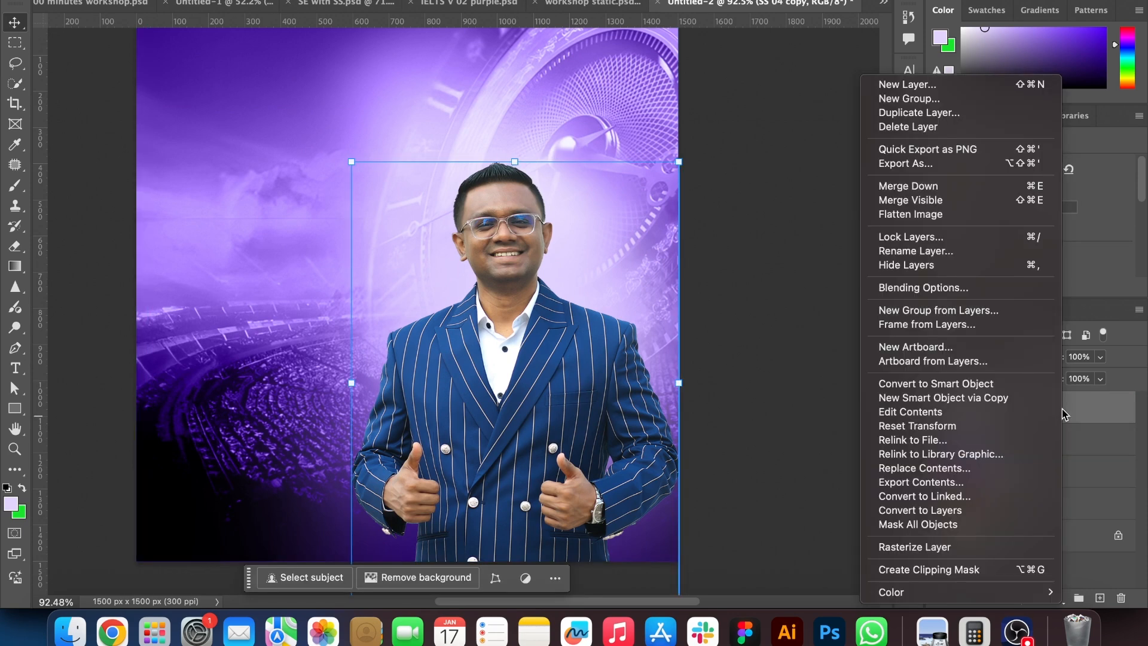
click(943, 285)
click(608, 325)
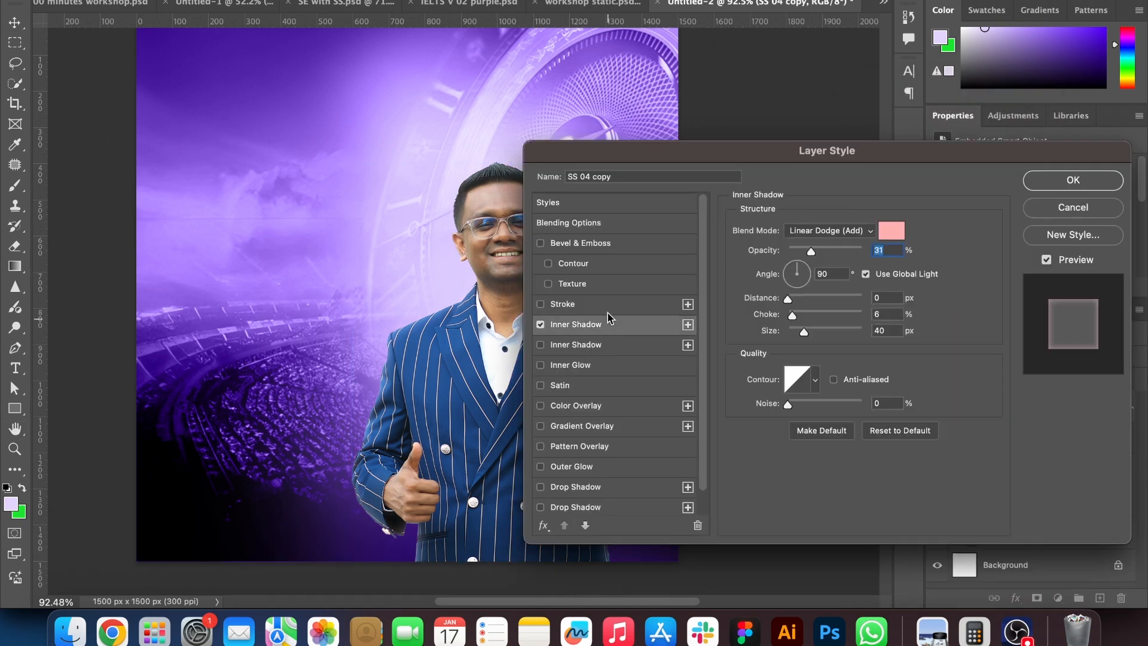
drag(596, 154, 770, 157)
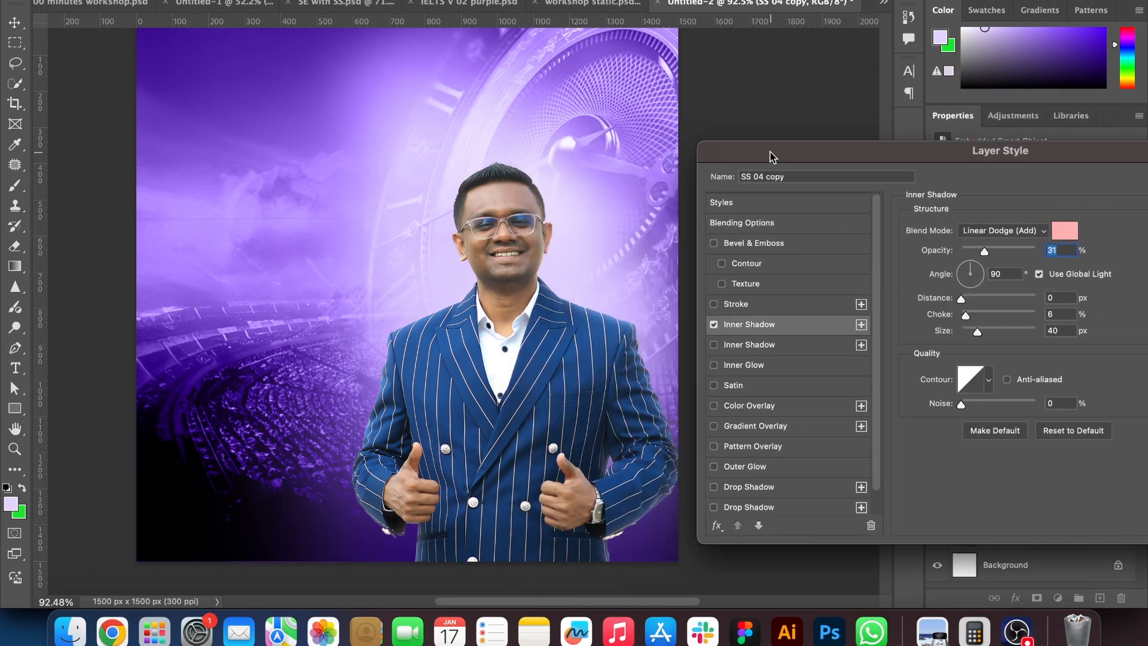
click(1069, 229)
mouse_move(948, 437)
mouse_down()
mouse_move(955, 408)
mouse_move(899, 401)
mouse_move(898, 346)
mouse_up()
click(910, 428)
click(1094, 356)
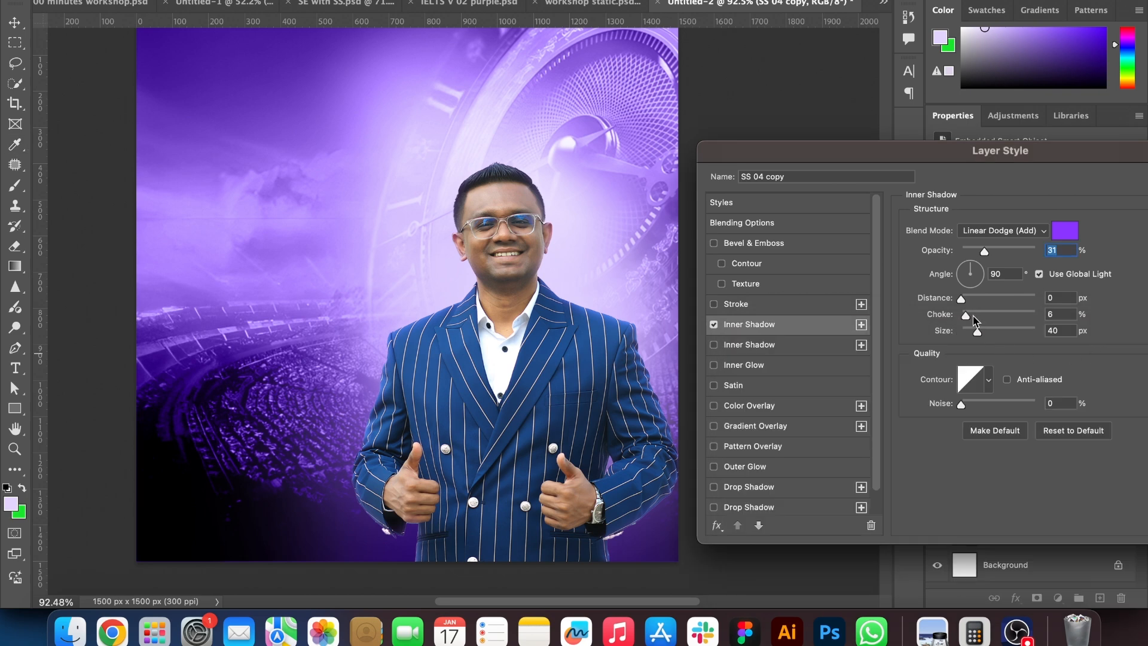
Set the inner shadow to about 71% opacity and 27 px size, and apply it
drag(988, 254, 1029, 252)
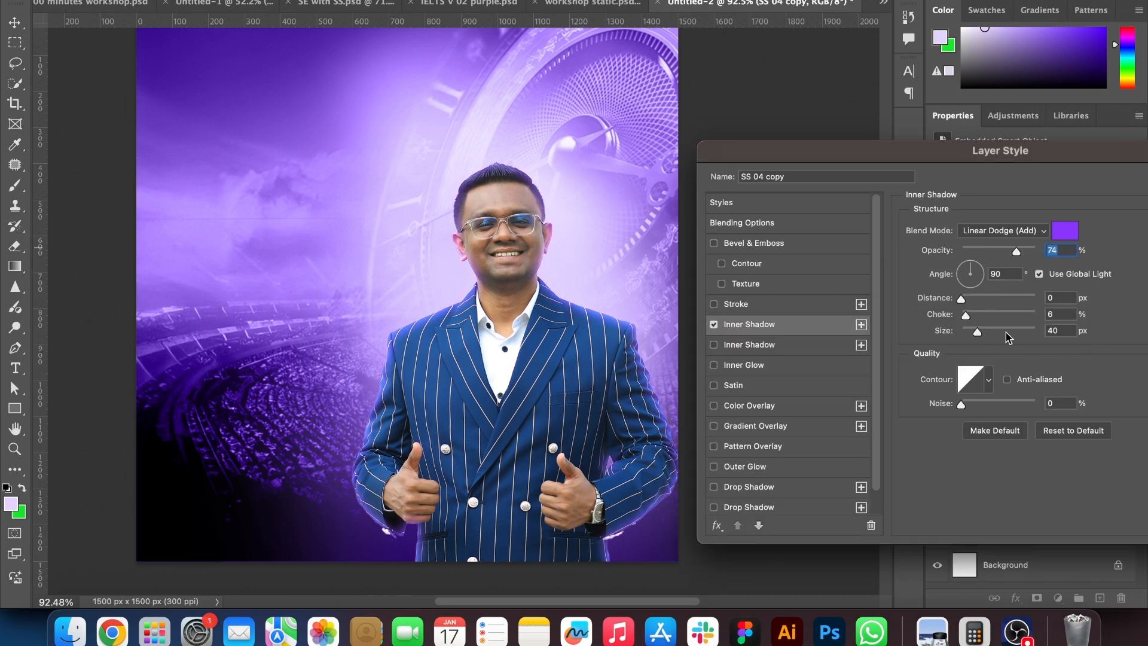
mouse_move(983, 336)
mouse_down()
mouse_move(992, 337)
mouse_move(973, 338)
mouse_up()
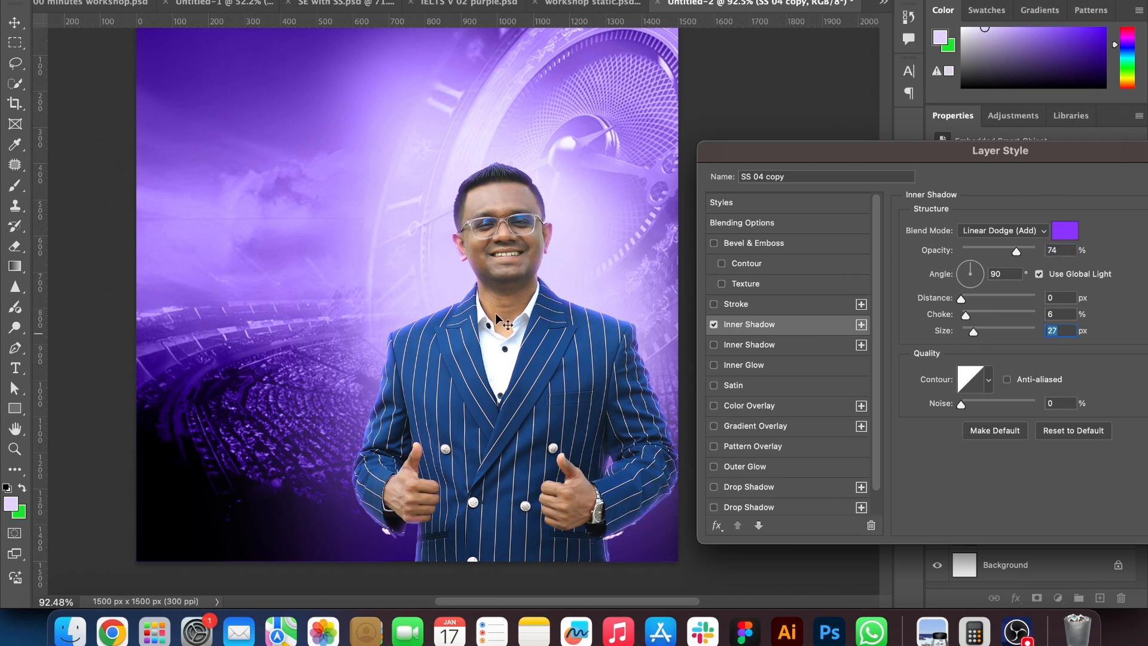
drag(1017, 254, 1014, 260)
drag(1070, 156, 953, 156)
click(1099, 181)
click(722, 207)
Zoom in to inspect the edge glow, zoom back out, then return Finder to the Client folder
scroll(471, 236, up, 3)
scroll(472, 235, up, 5)
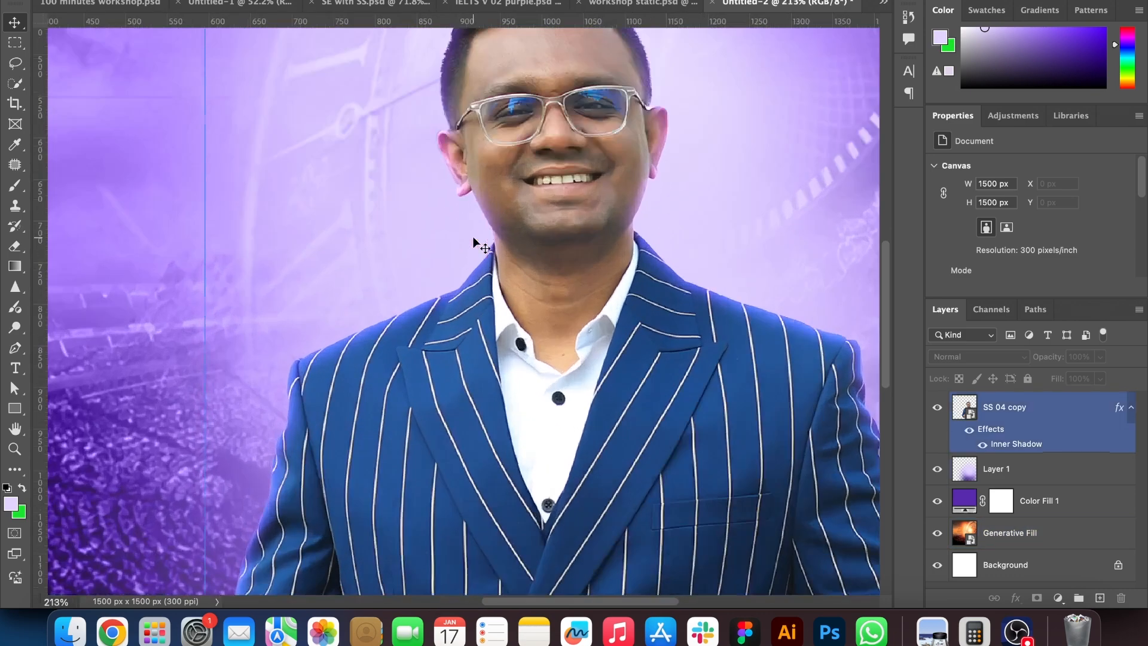
scroll(472, 235, down, 5)
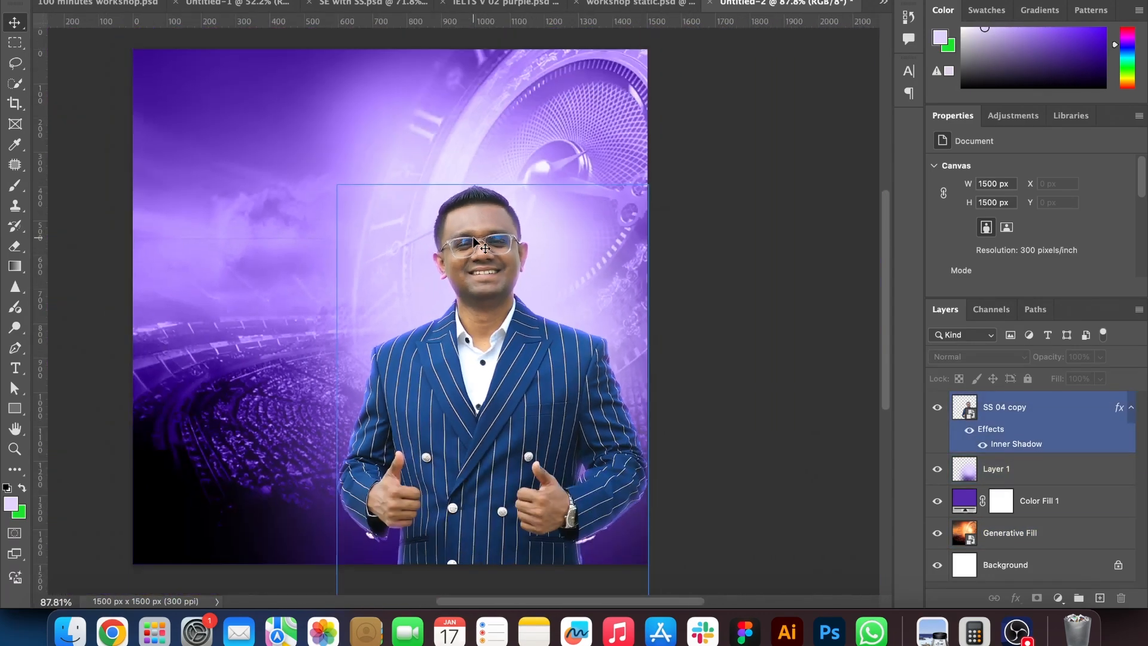
click(719, 254)
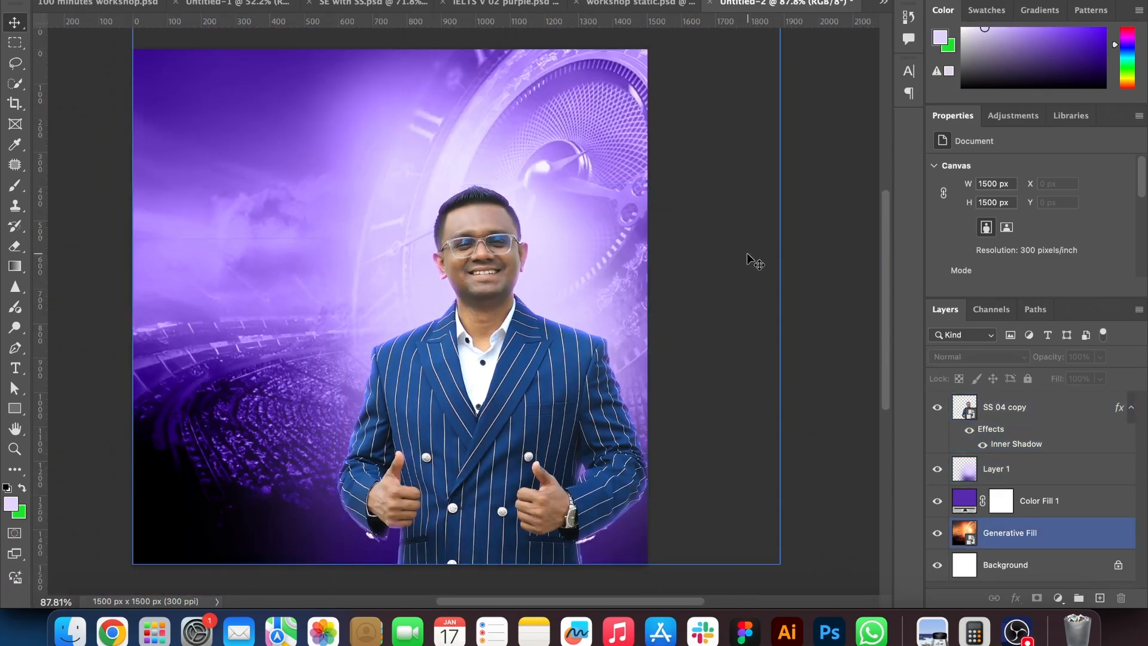
click(823, 292)
scroll(822, 293, left, 2)
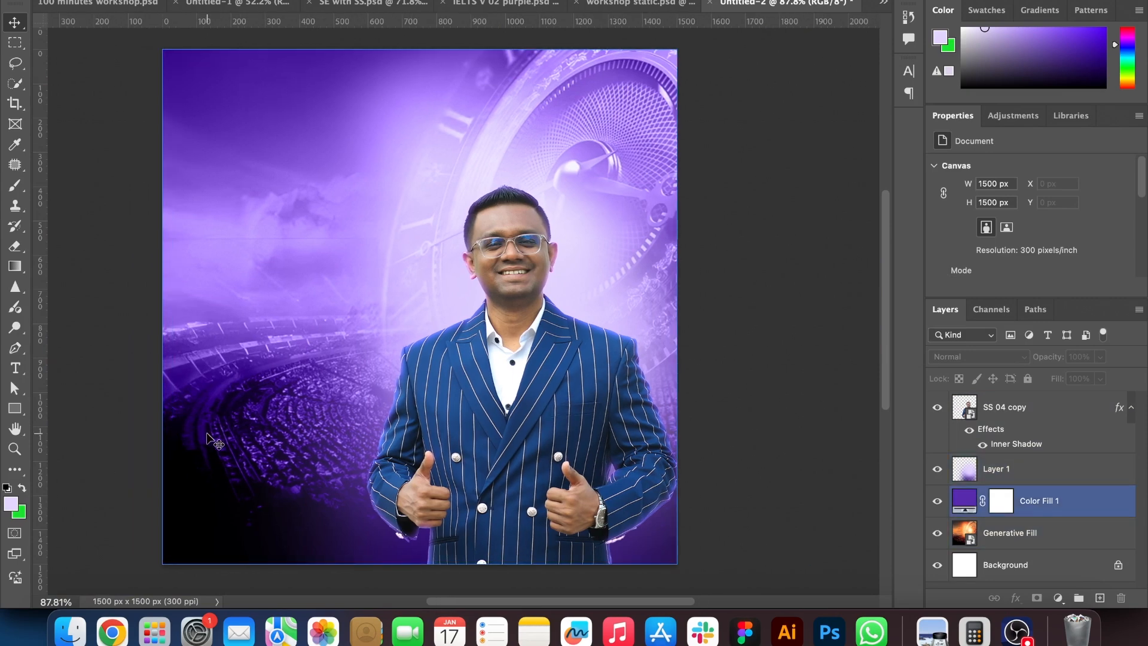
click(70, 632)
click(562, 293)
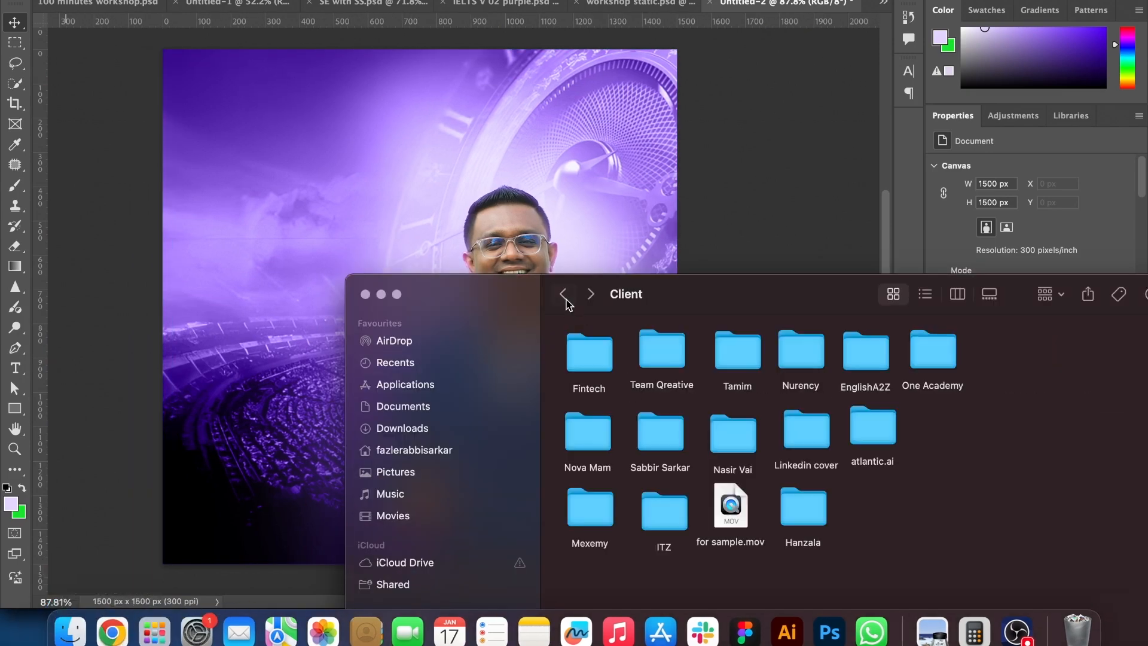
Open the EnglishA2Z Logo folder and place EnglishA2Z-Logo.png onto the poster
double_click(870, 357)
double_click(644, 353)
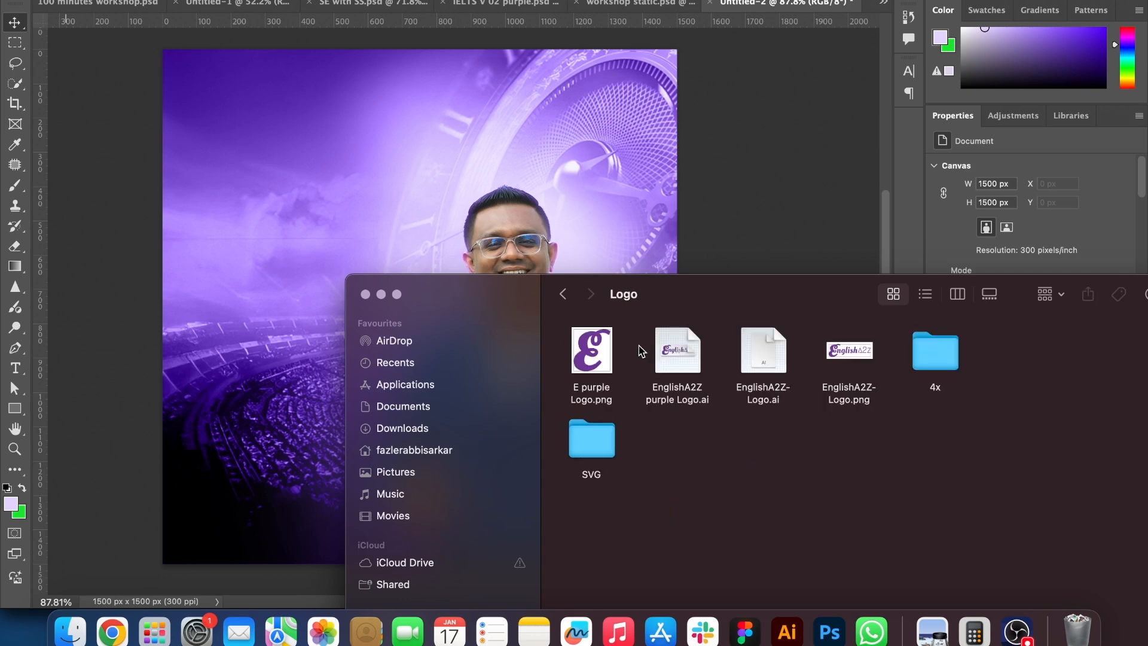
drag(842, 357, 289, 173)
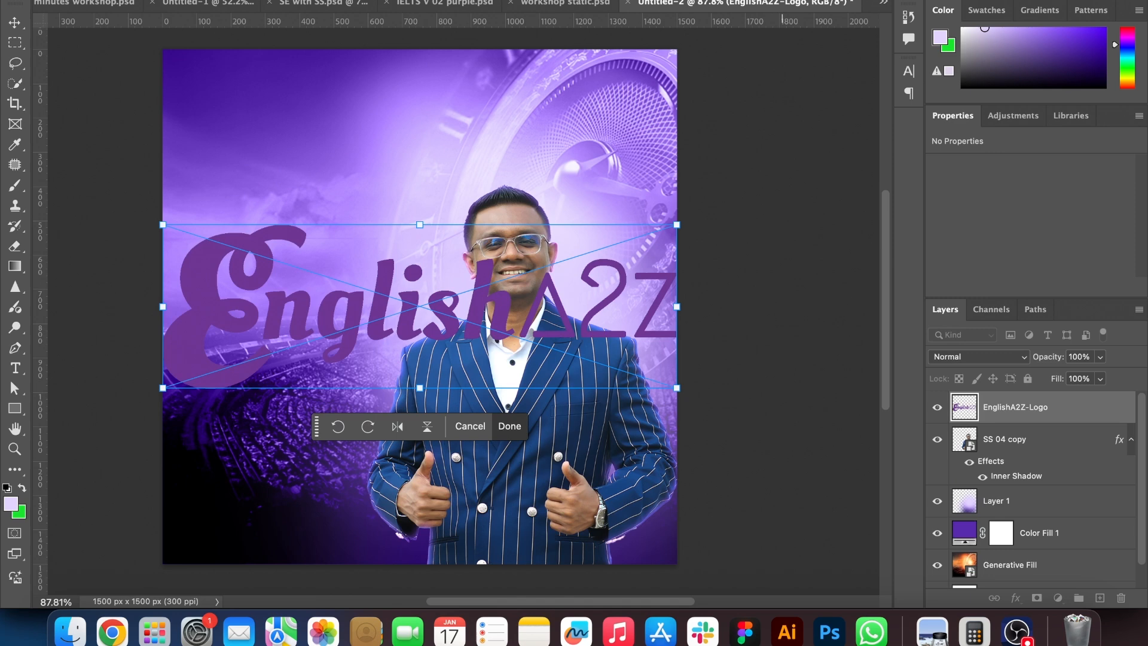
key(Return)
Place E purple Logo.png onto the poster and hide its layer
click(71, 632)
drag(595, 379, 423, 169)
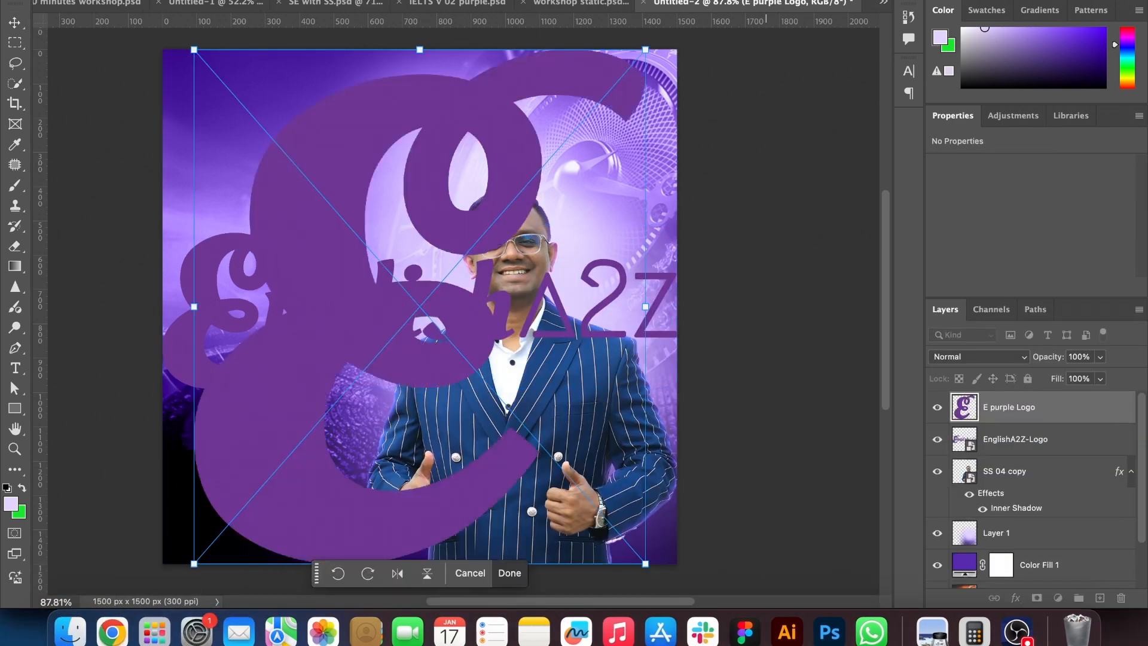
key(Return)
click(936, 407)
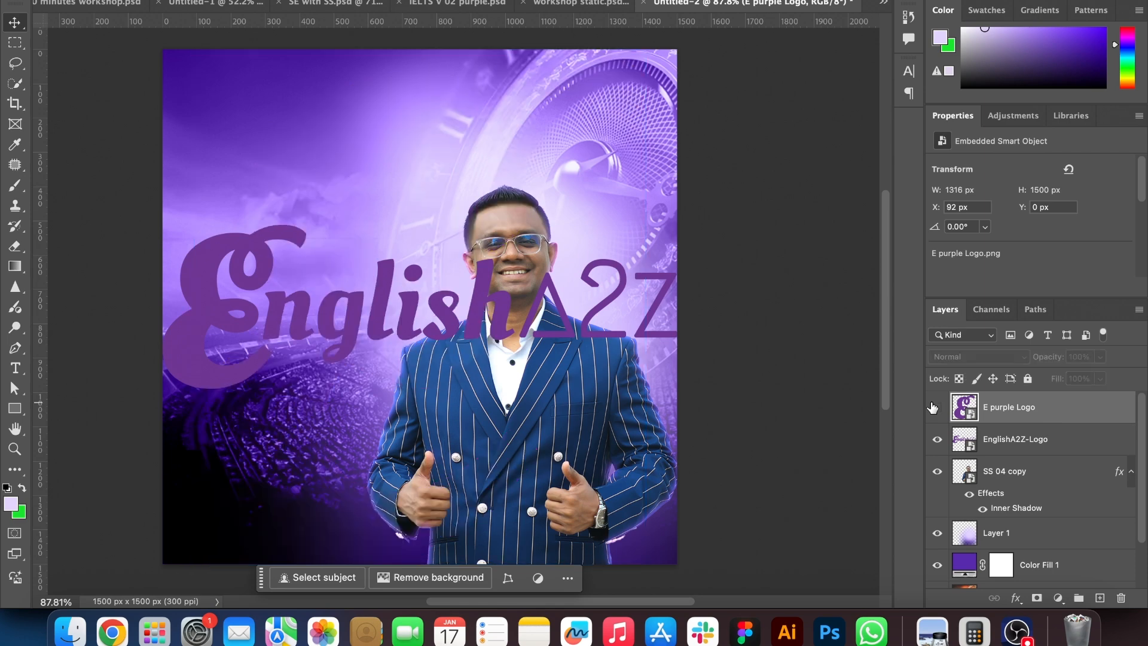
click(1038, 436)
Give the EnglishA2Z logo a white Color Overlay in Layer Style
right_click(1074, 441)
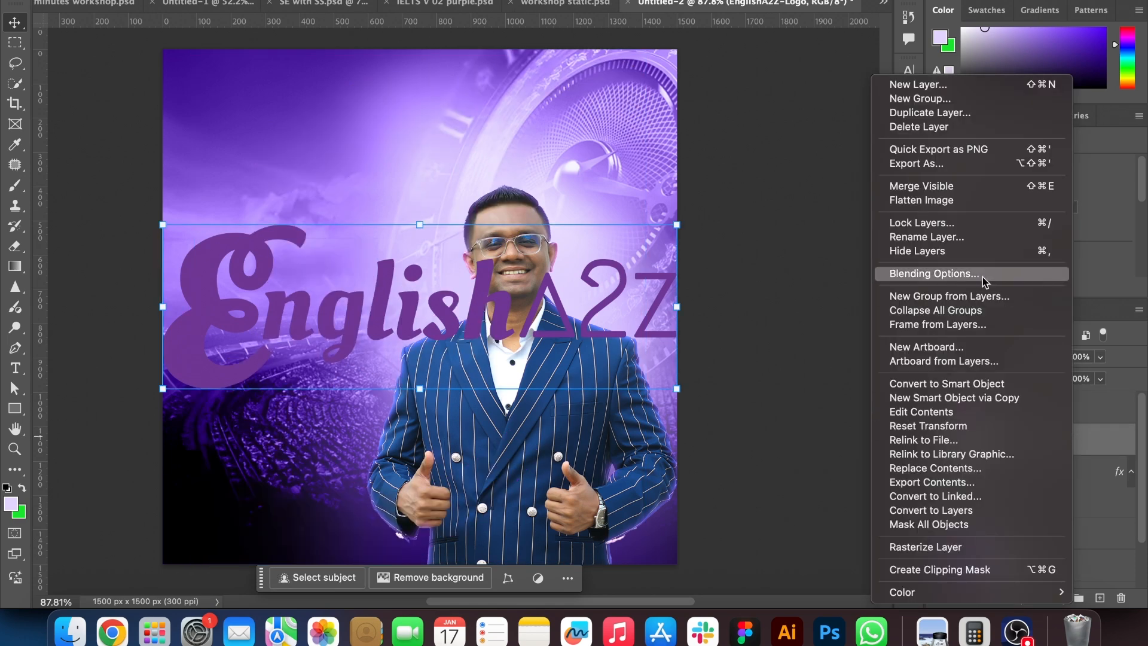
click(971, 275)
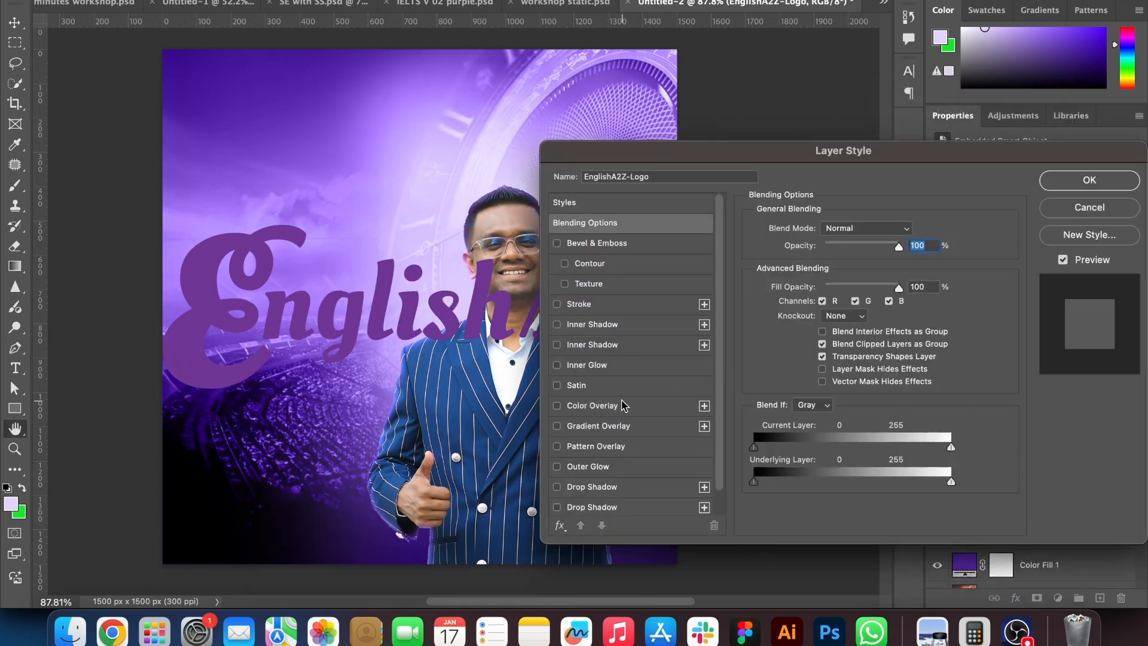
click(597, 405)
click(1064, 182)
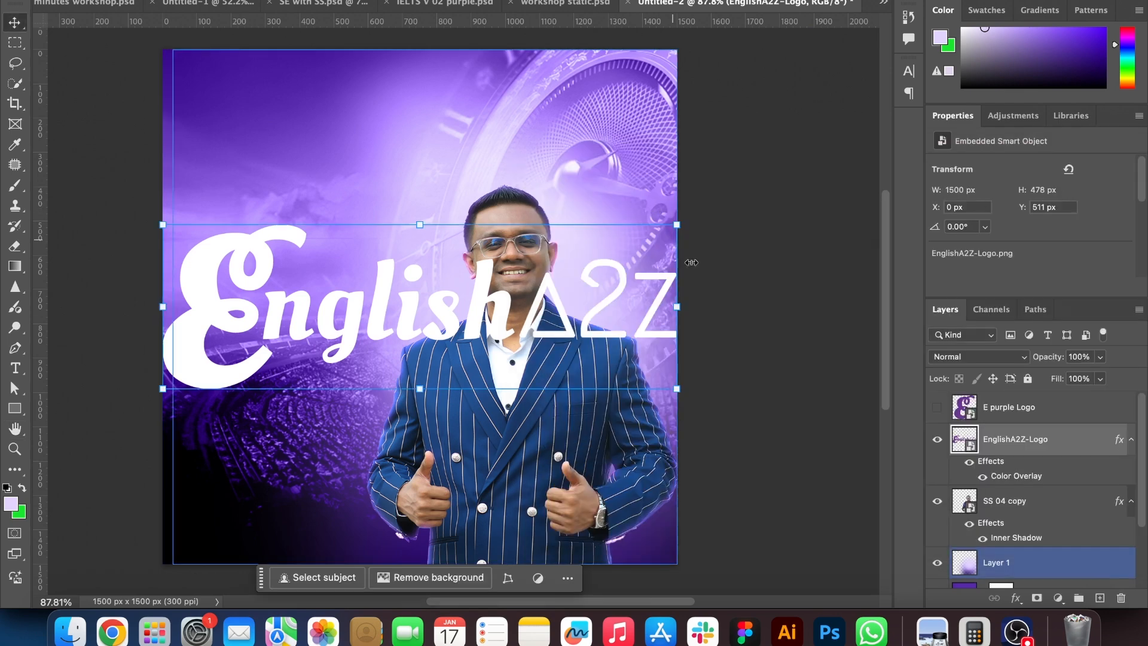
Shrink the logo into the top-left corner and show the E purple Logo layer
drag(679, 310, 239, 88)
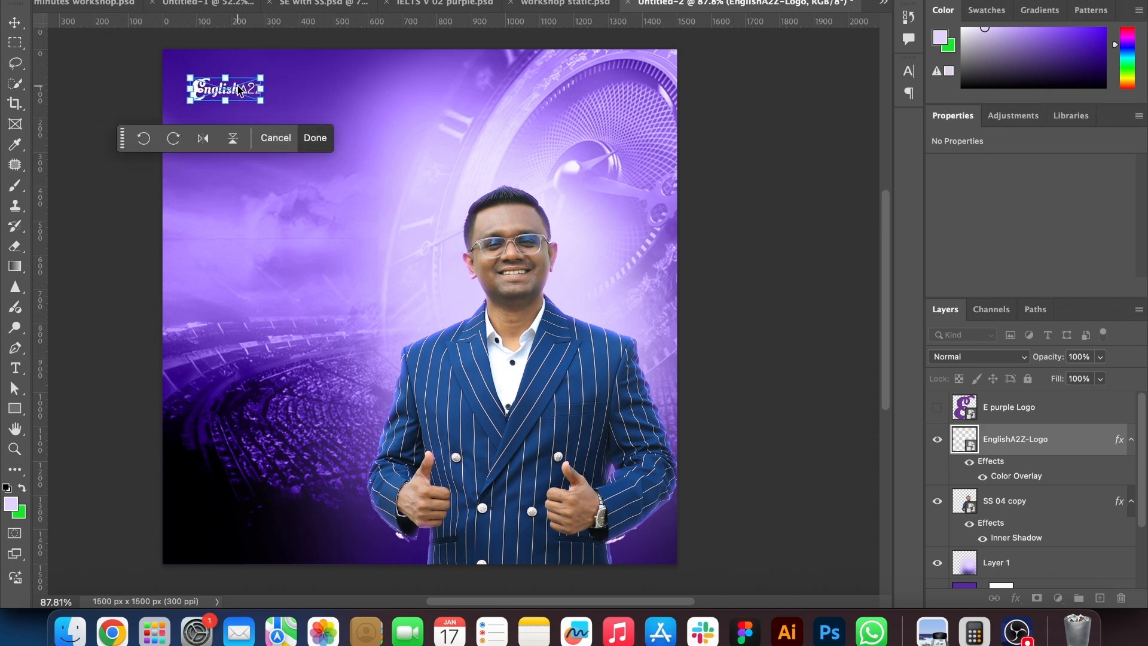
key(Return)
click(766, 146)
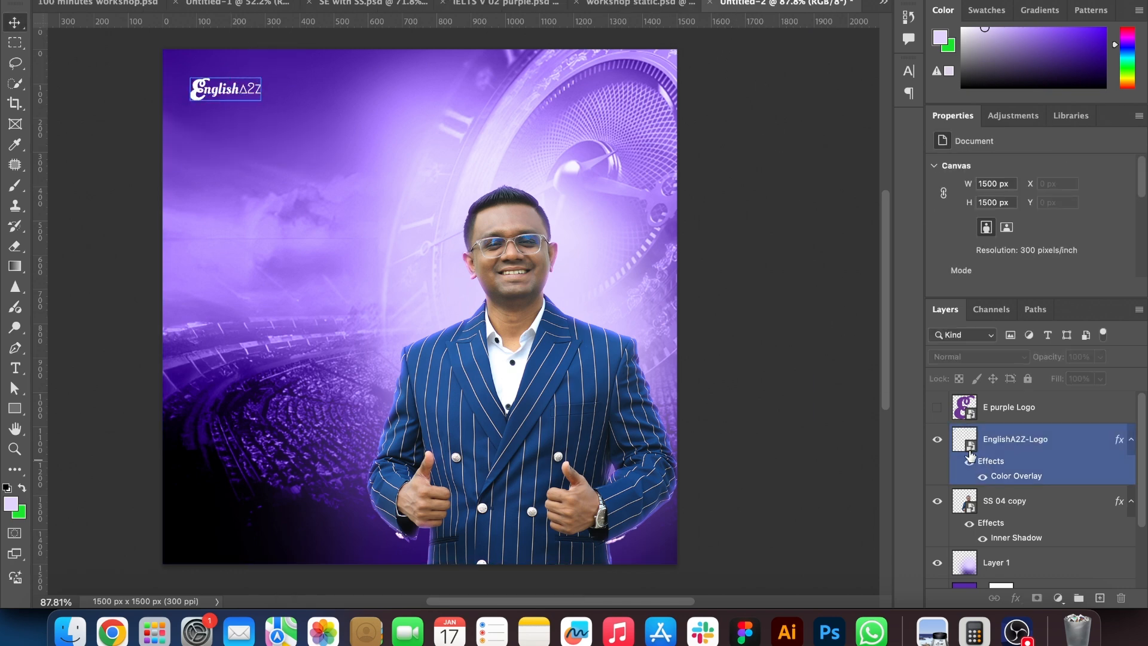
click(938, 407)
click(1035, 415)
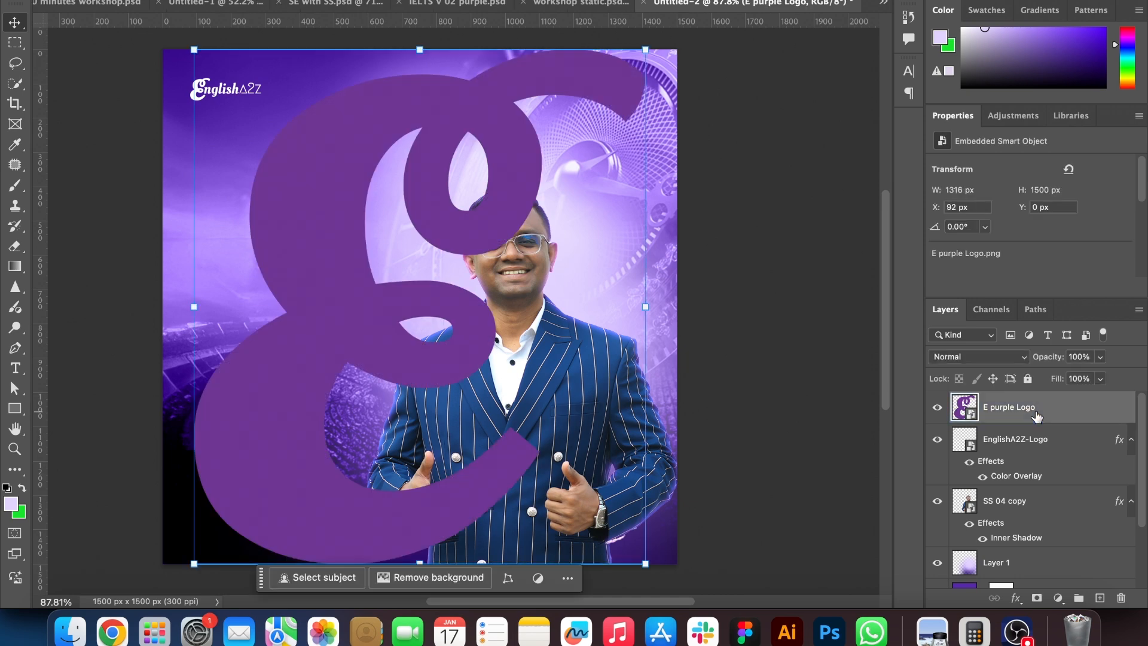
Try a white overlay, white stroke and 0% fill on the E, then undo them
right_click(1035, 413)
click(937, 280)
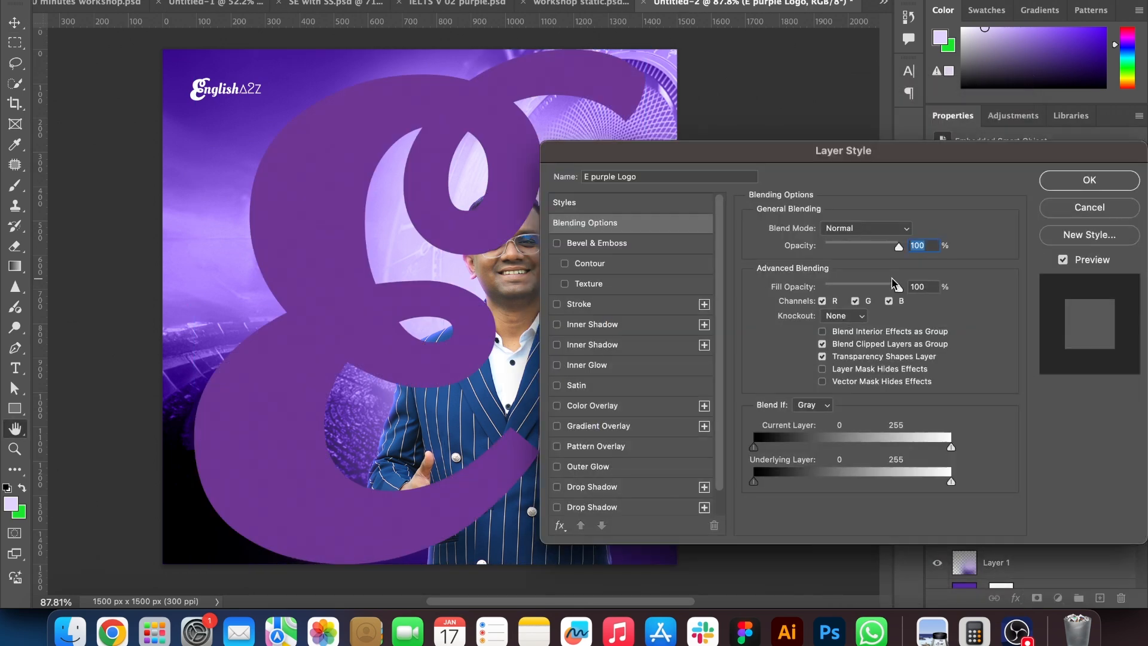
click(603, 406)
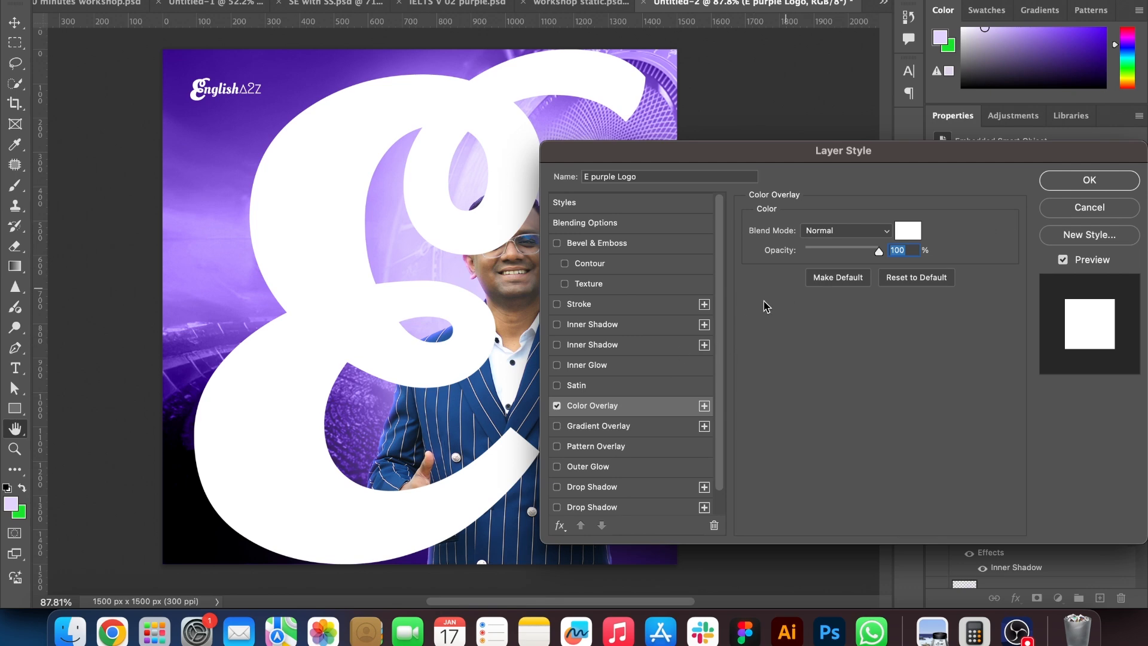
click(577, 304)
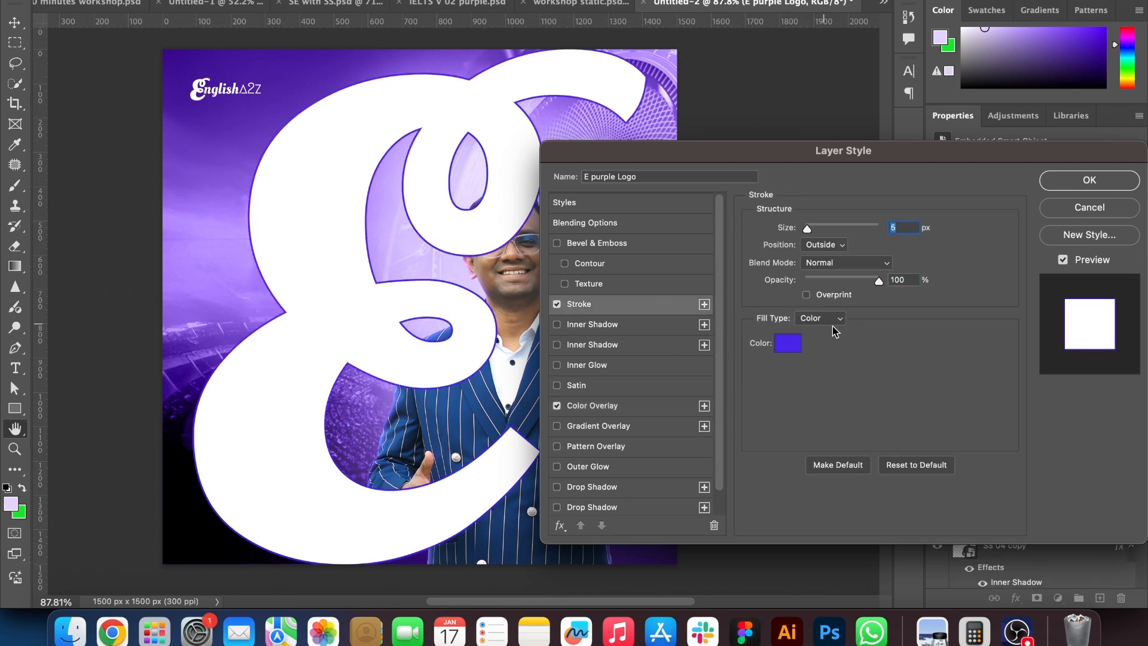
click(787, 343)
drag(783, 412, 601, 259)
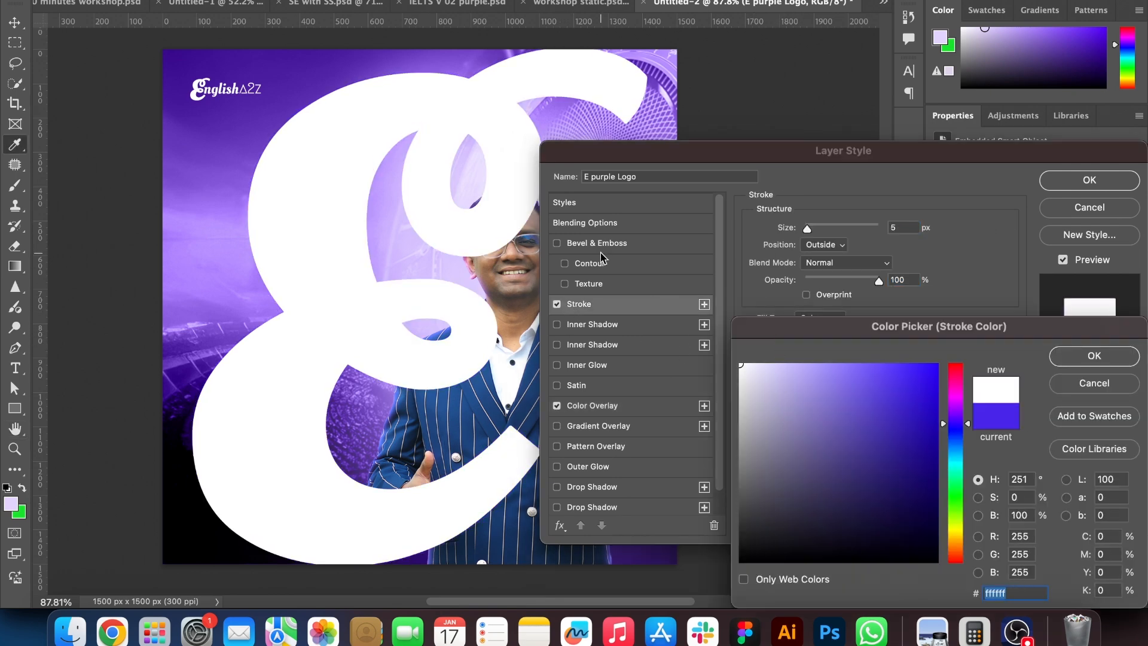
click(1095, 357)
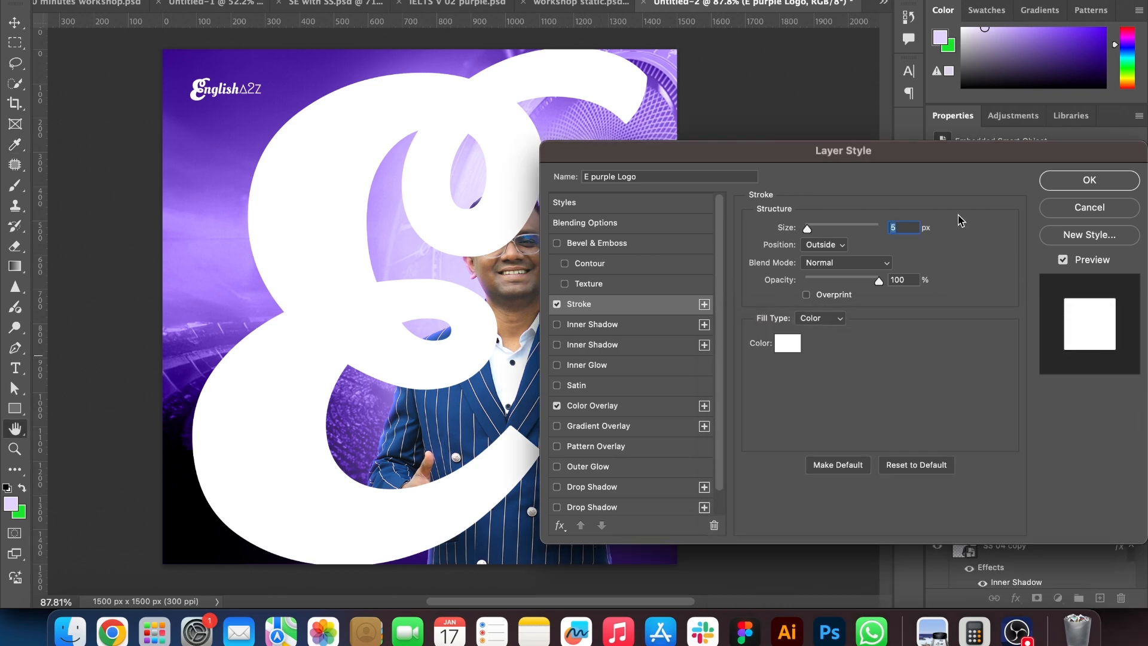
drag(808, 231, 806, 231)
click(1089, 180)
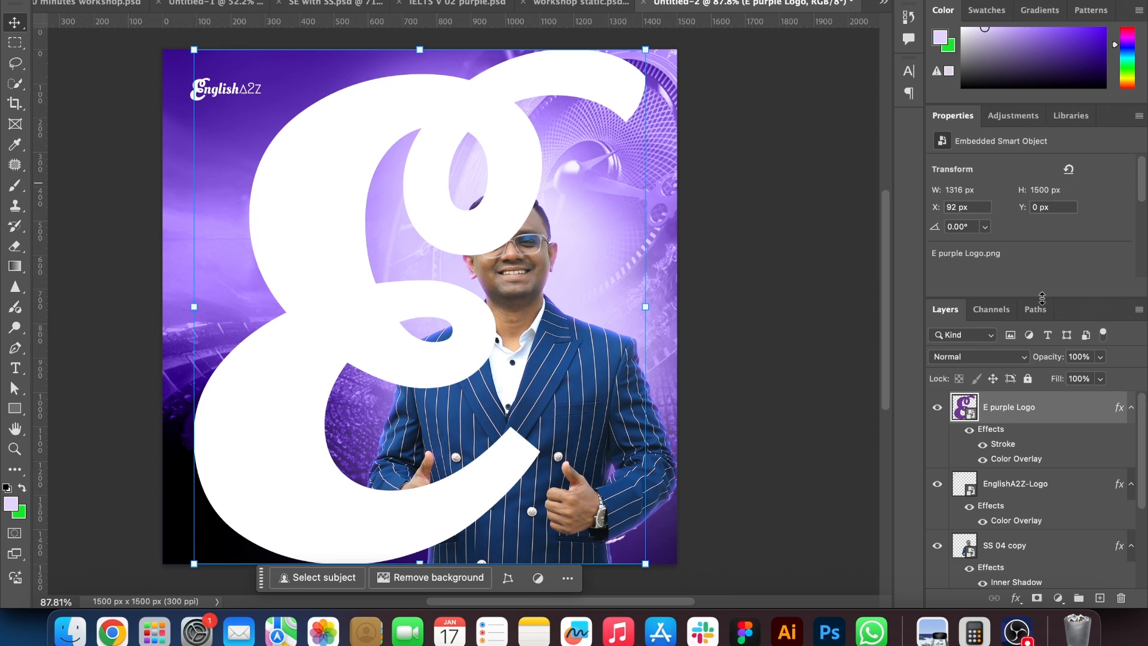
drag(1057, 381, 936, 383)
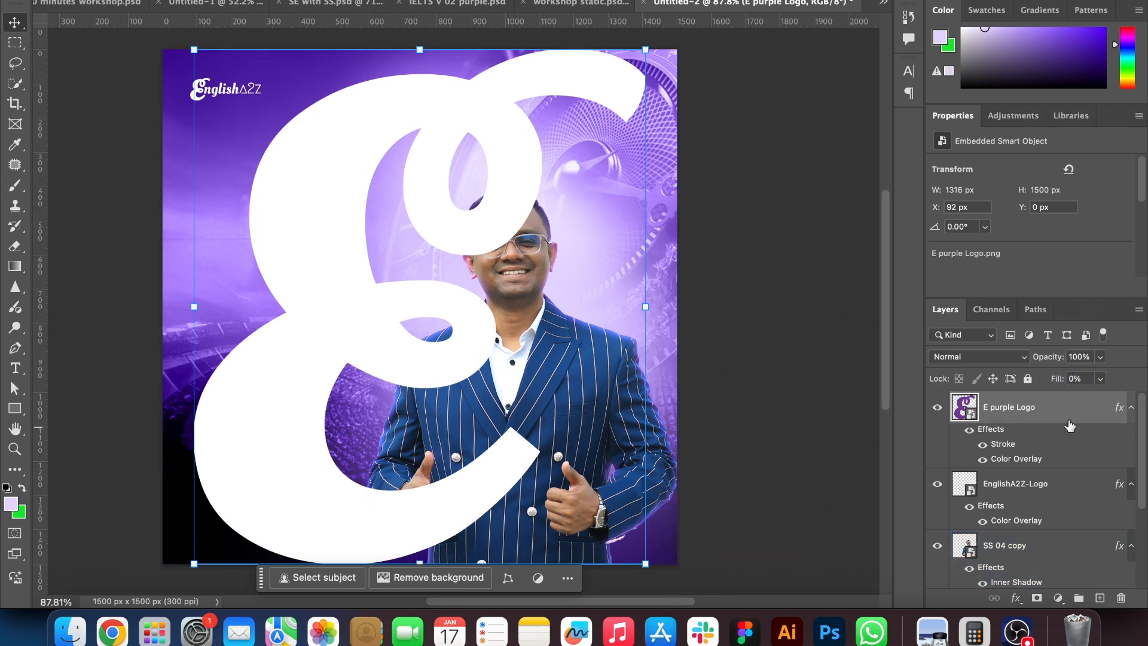
key(super+z)
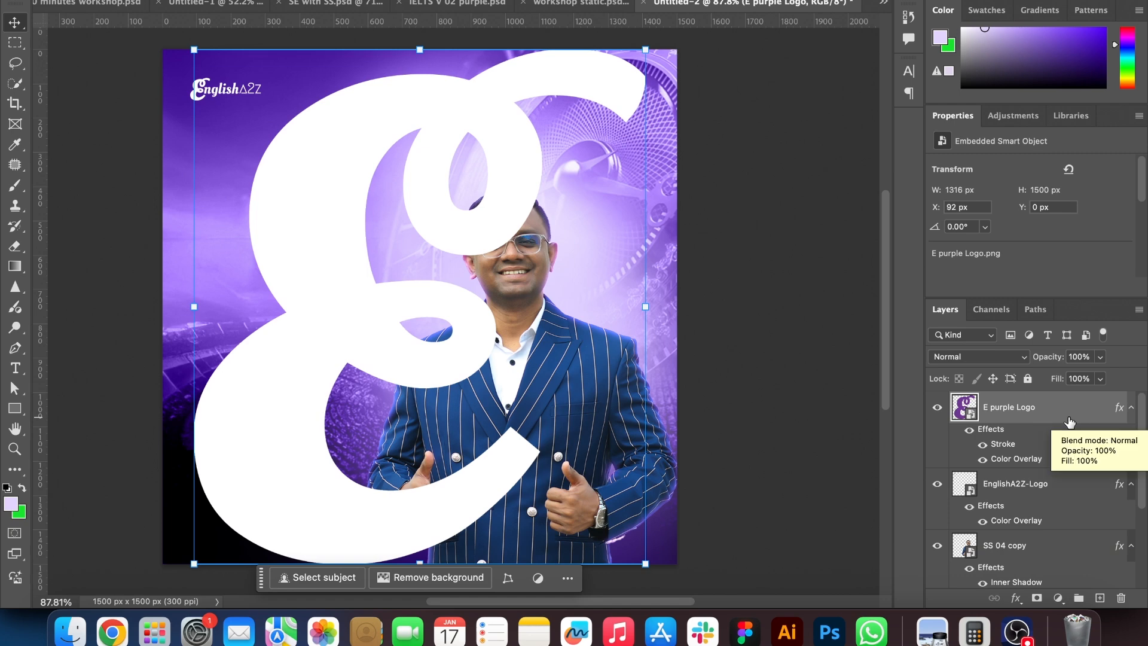
key(super+z)
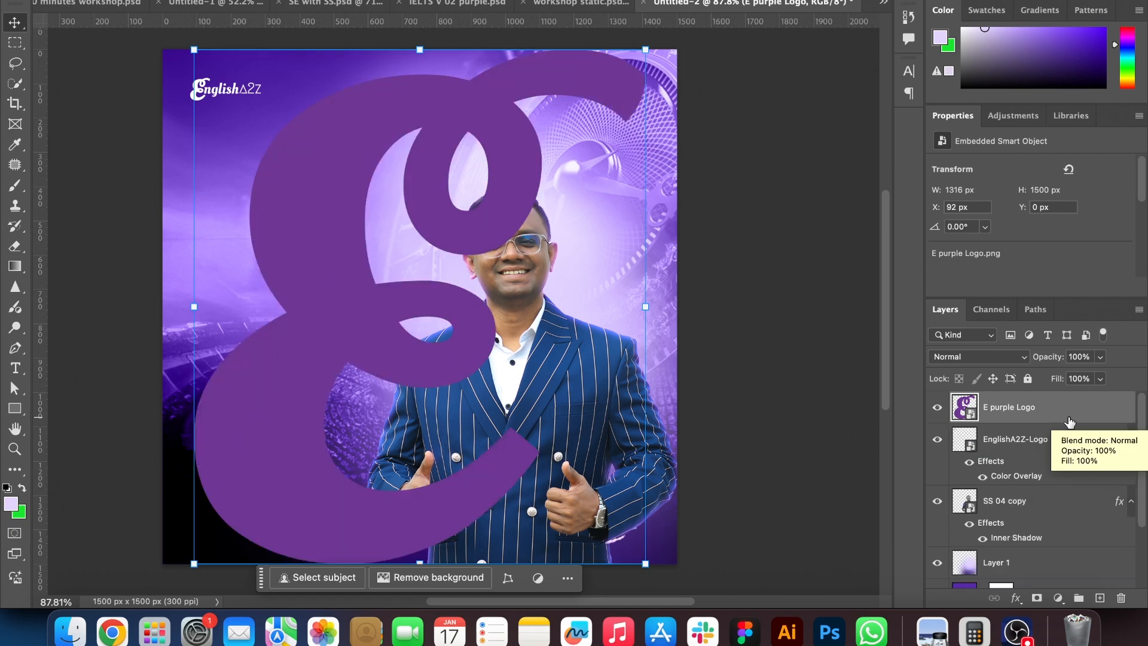
Give the E a white Color Overlay and convert it to a smart object
right_click(1070, 422)
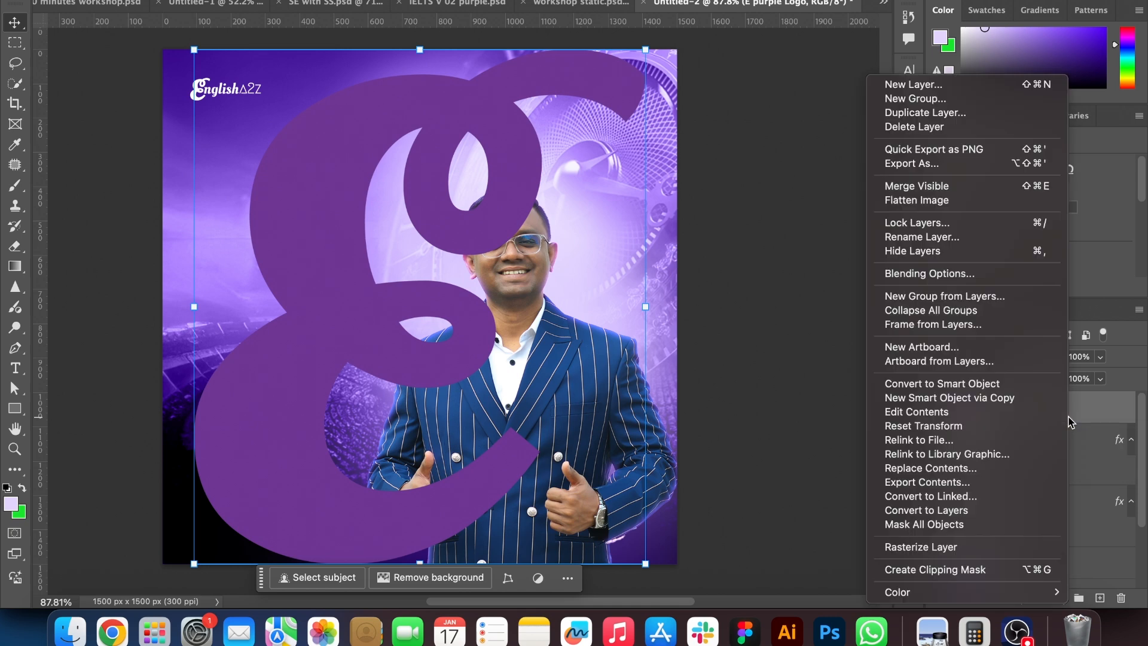
click(981, 279)
click(589, 406)
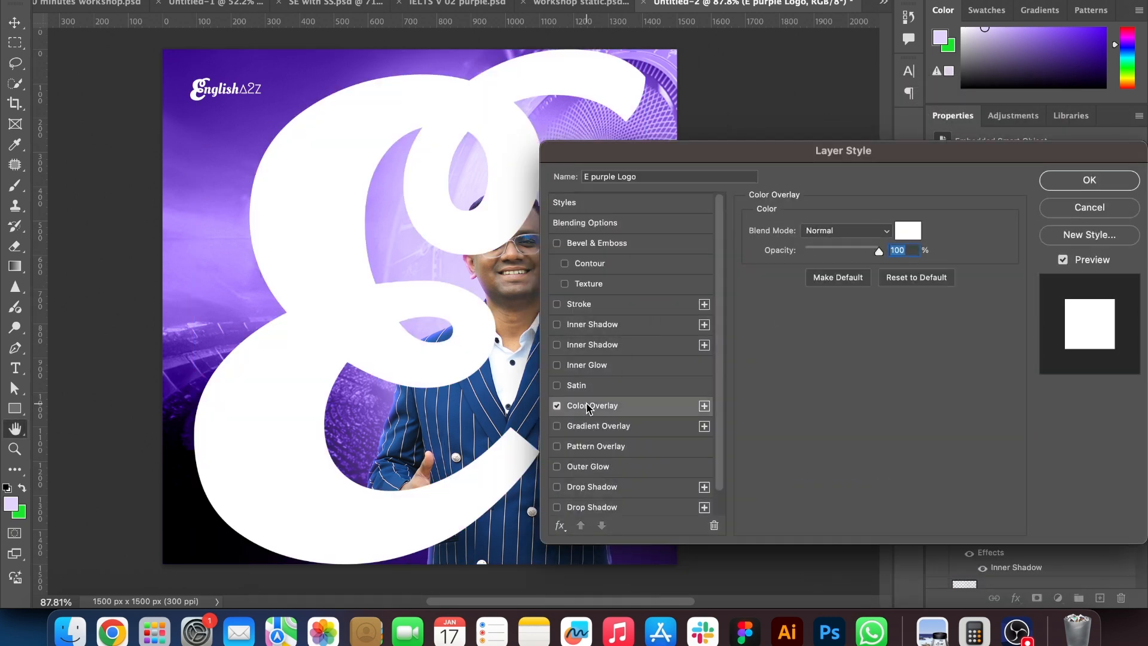
click(1079, 181)
drag(1060, 434, 1065, 412)
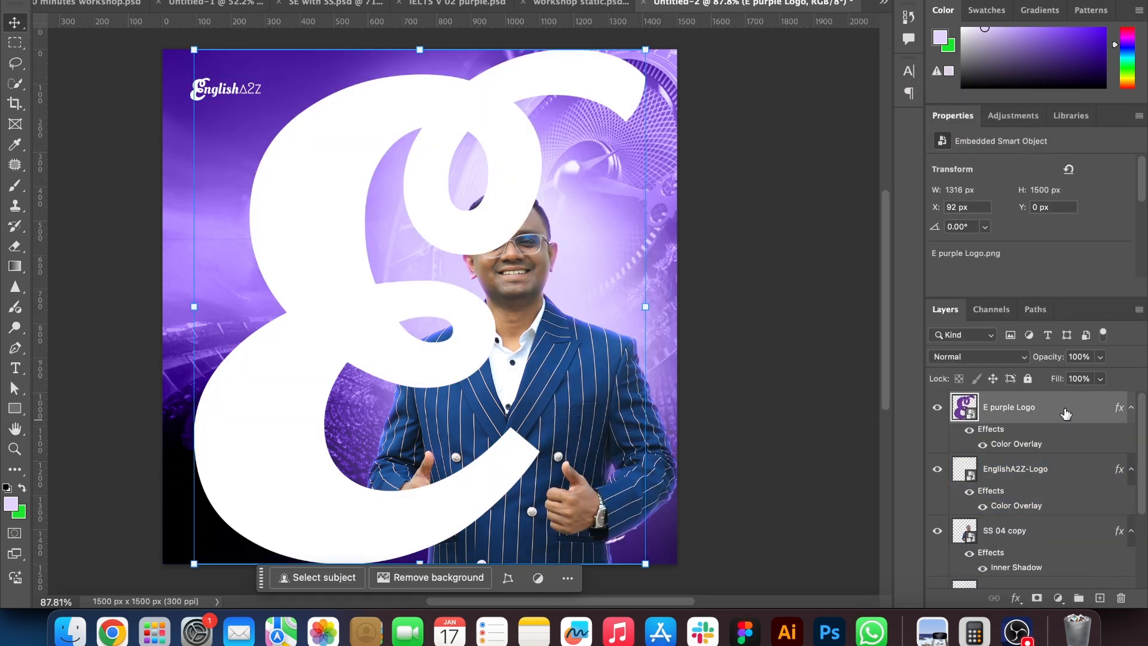
right_click(1065, 412)
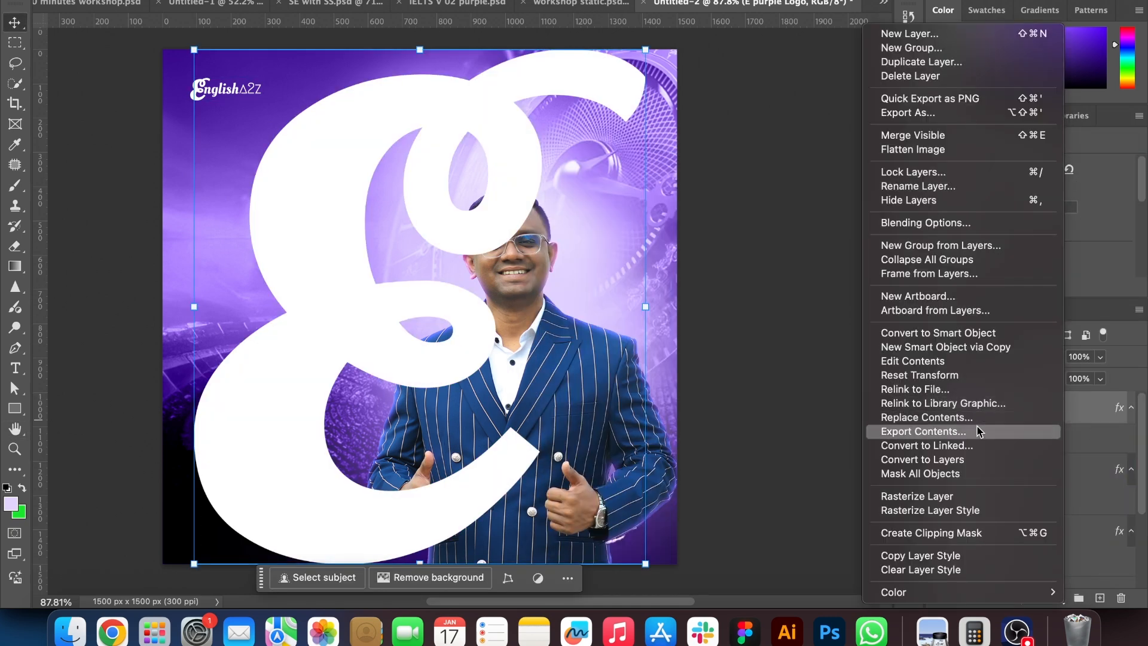
click(960, 340)
Add a 3 px white Stroke to the E and set its Fill to 0%
right_click(1051, 410)
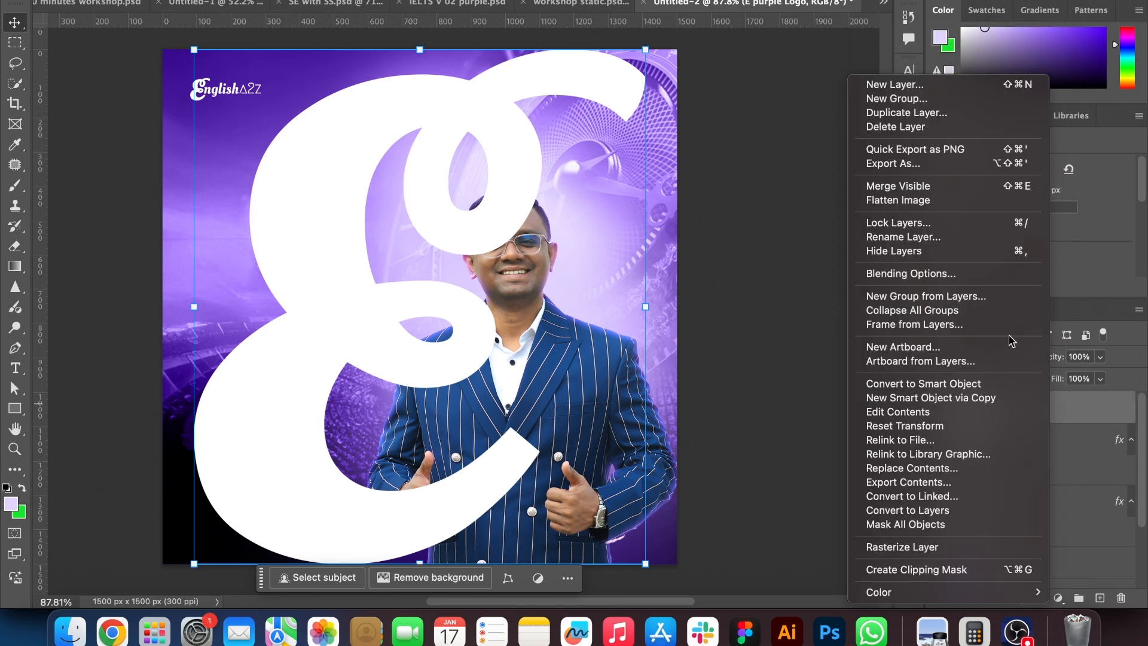
click(949, 272)
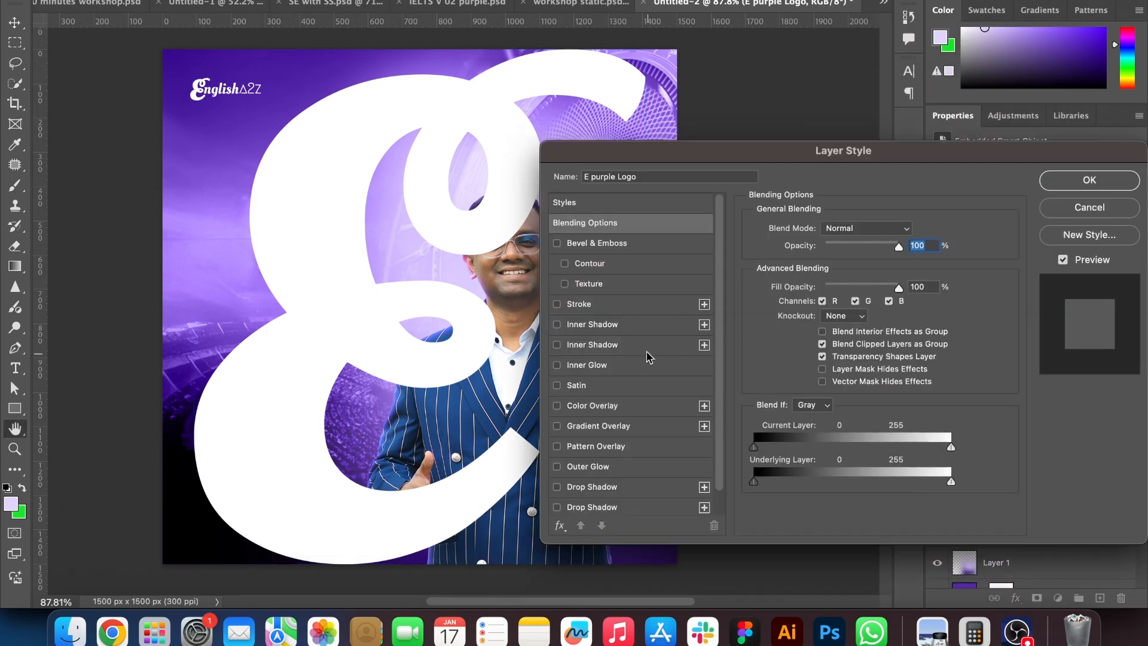
click(630, 311)
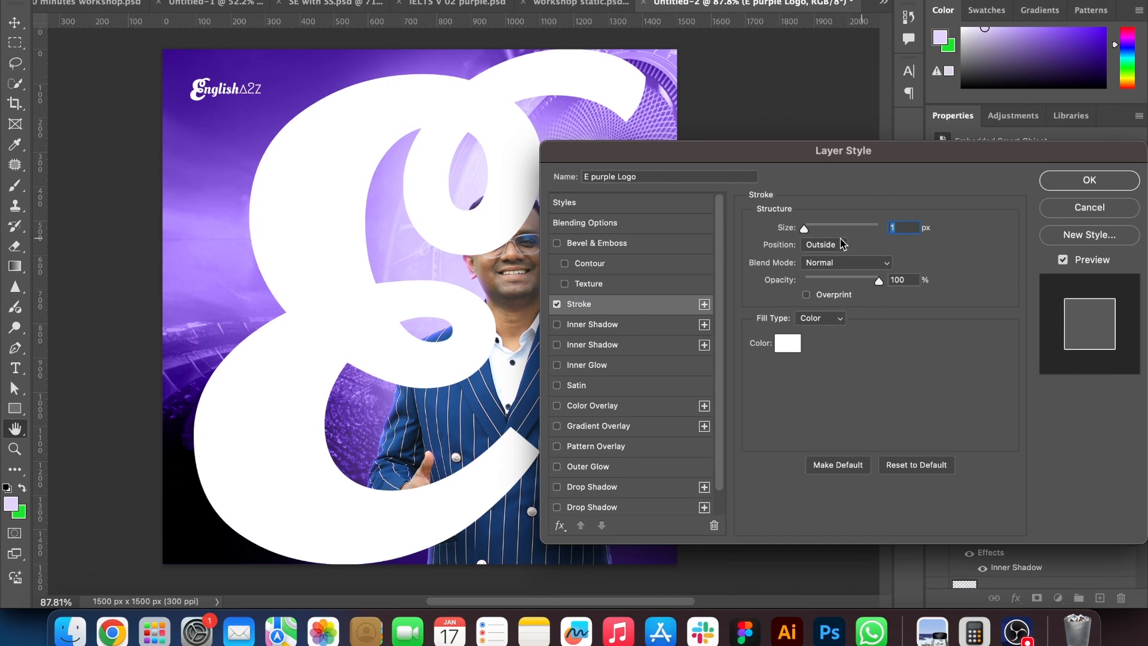
click(1066, 181)
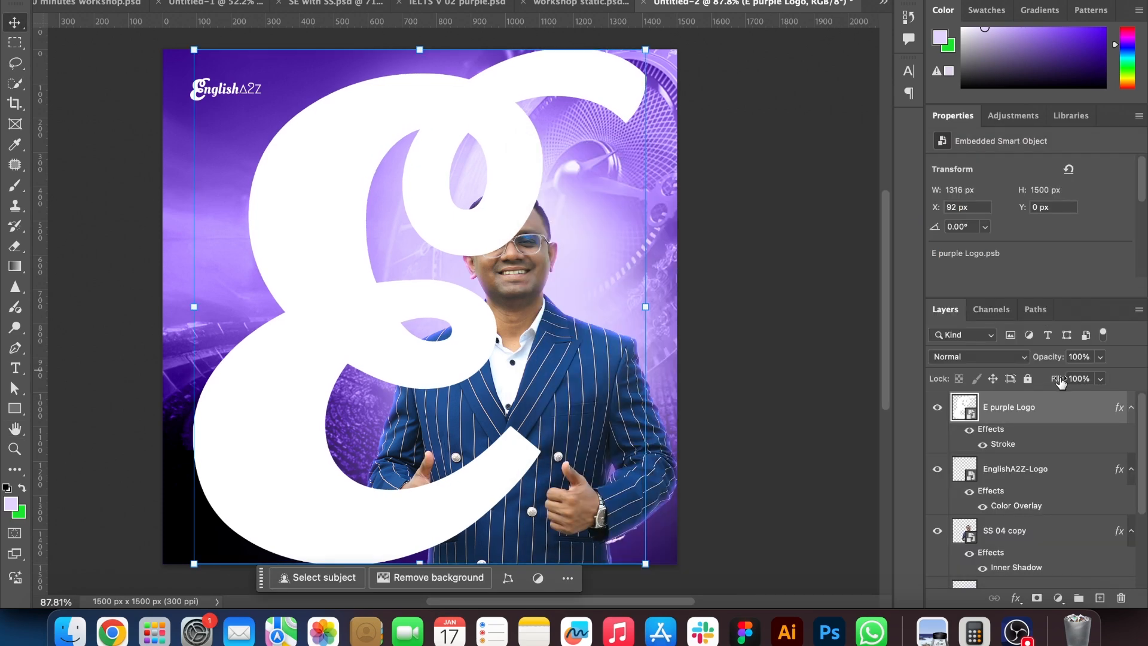
drag(776, 375, 670, 375)
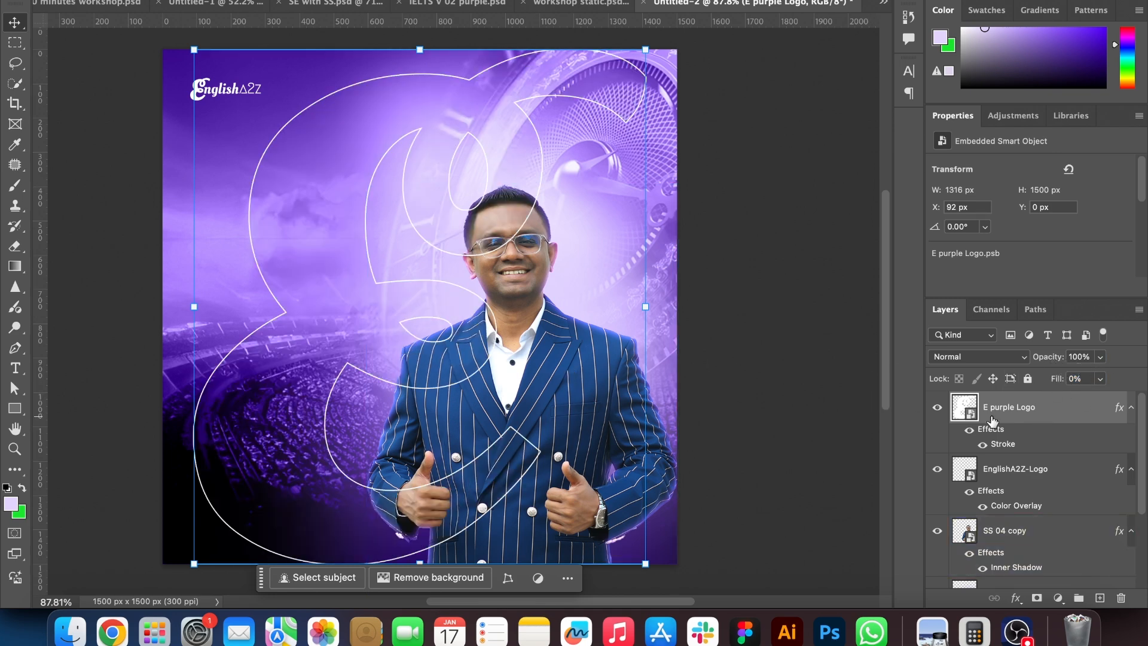
Scale the E outline down and move it over the man on the right
key(super+t)
drag(400, 264, 535, 352)
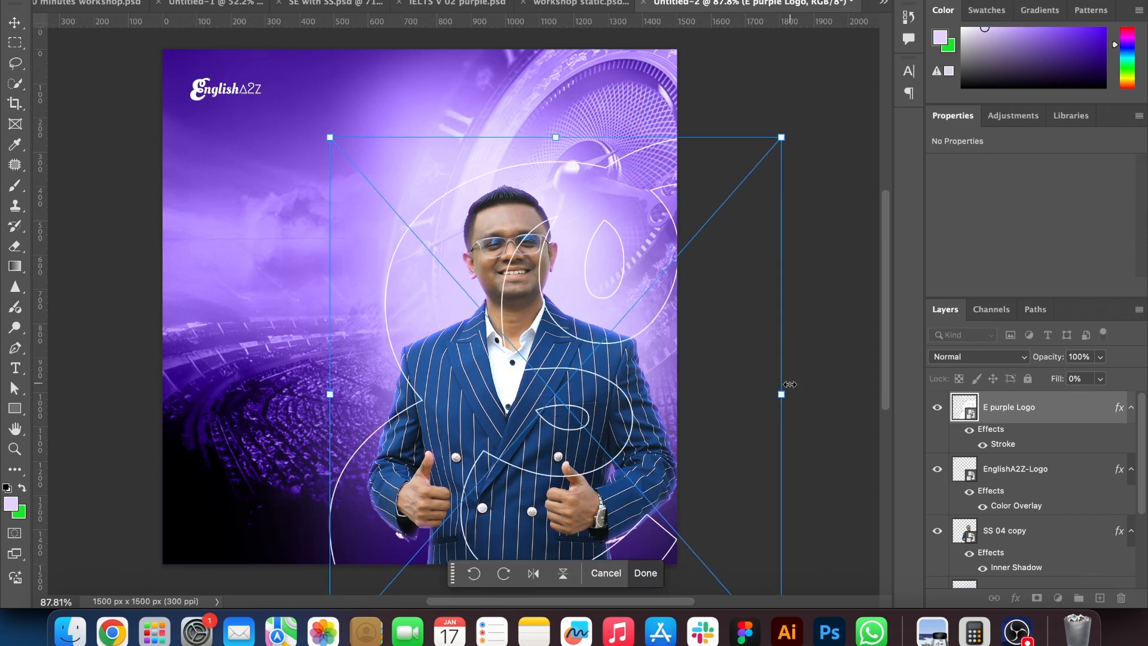
drag(783, 404, 679, 397)
drag(475, 366, 495, 363)
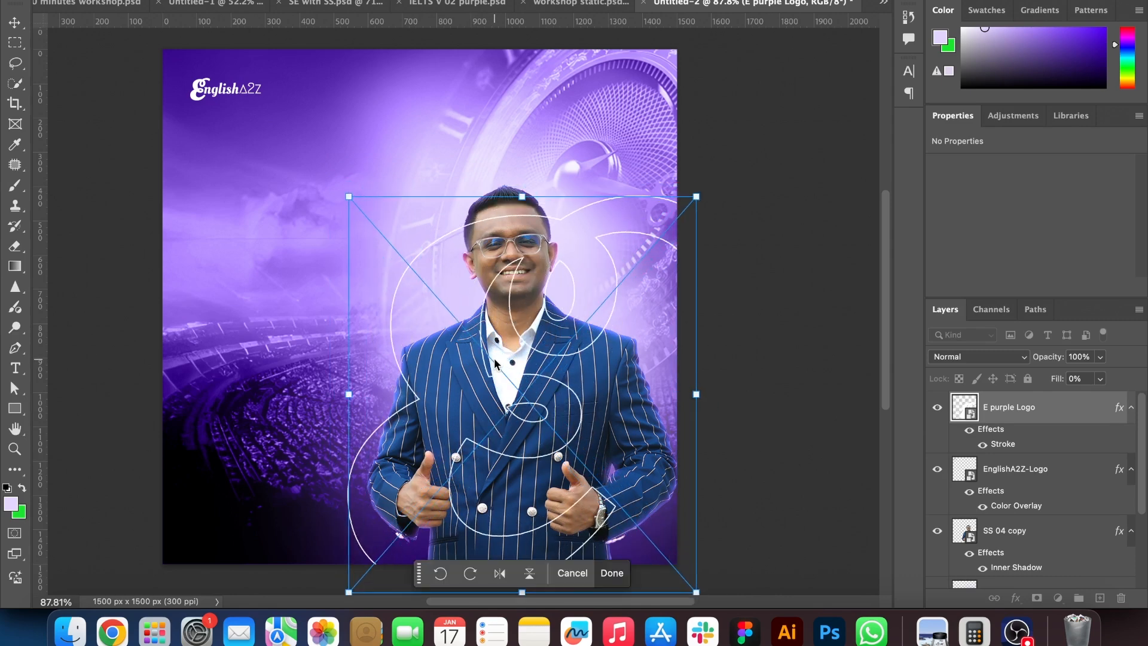
key(Return)
click(780, 315)
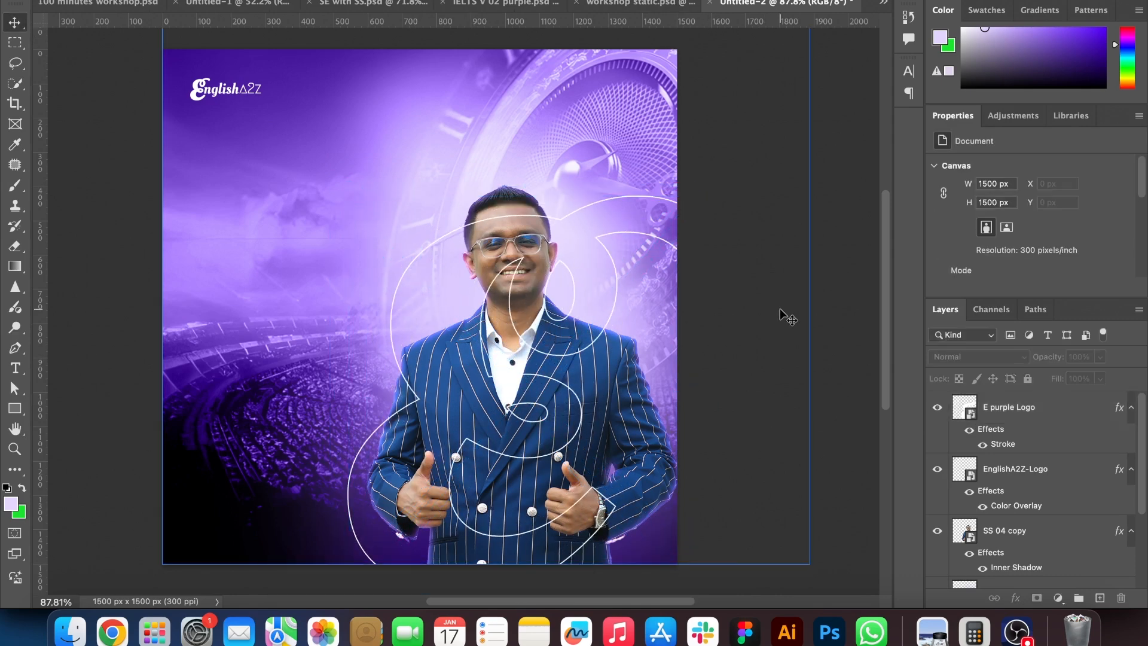
click(604, 317)
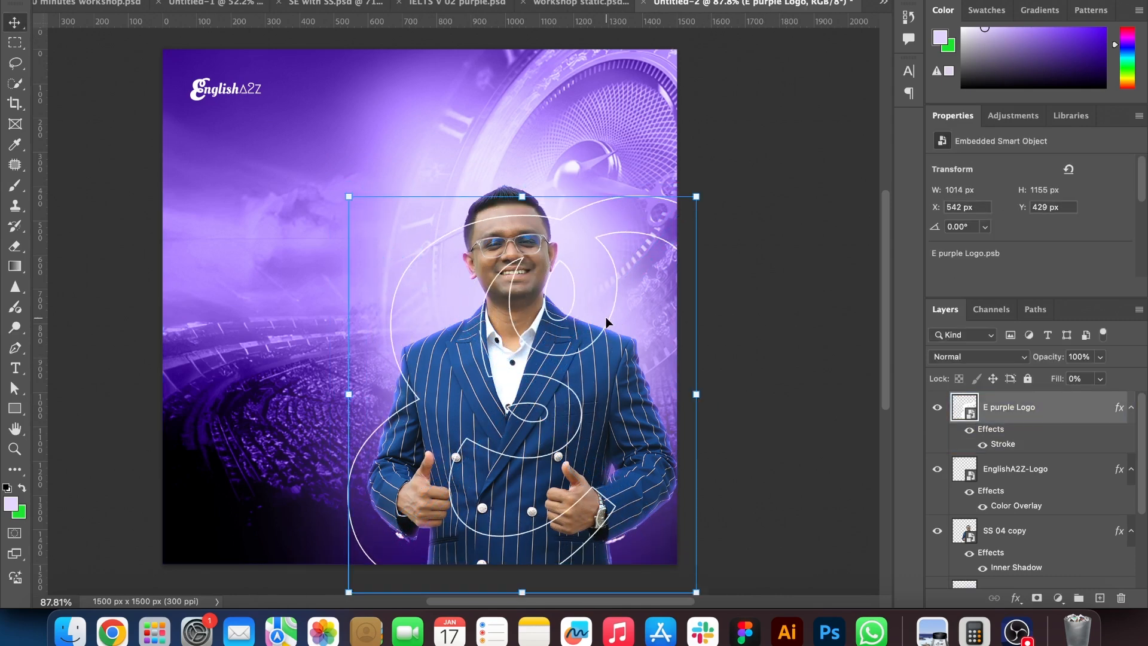
Reduce the E's stroke size to 1 px in Layer Style
right_click(1092, 413)
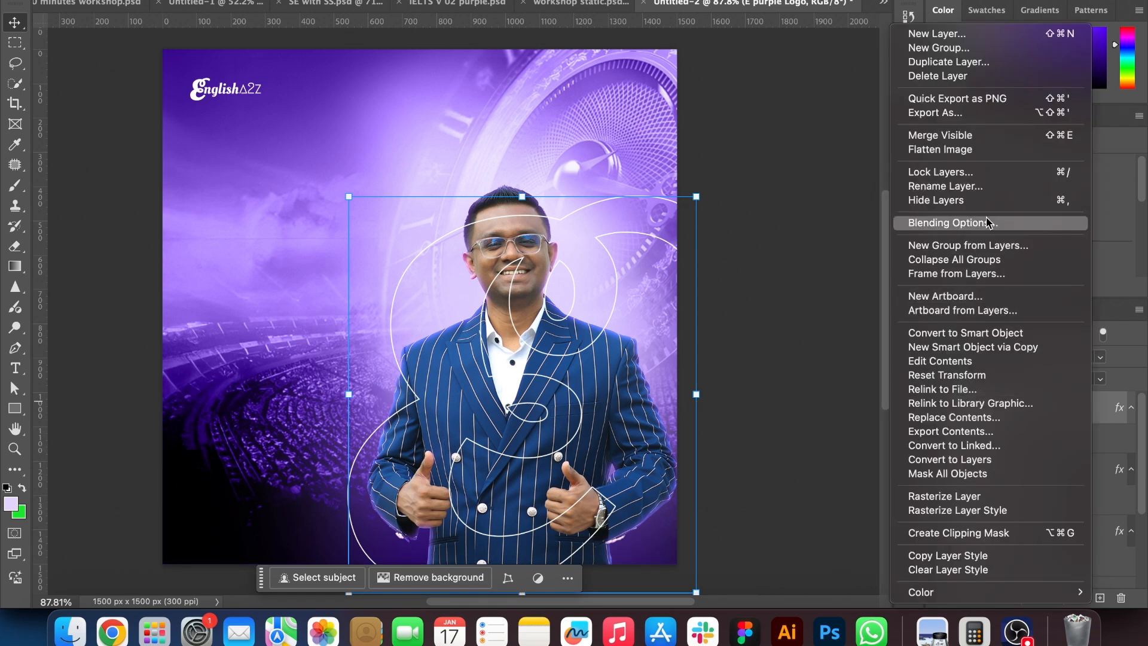
click(915, 225)
click(626, 305)
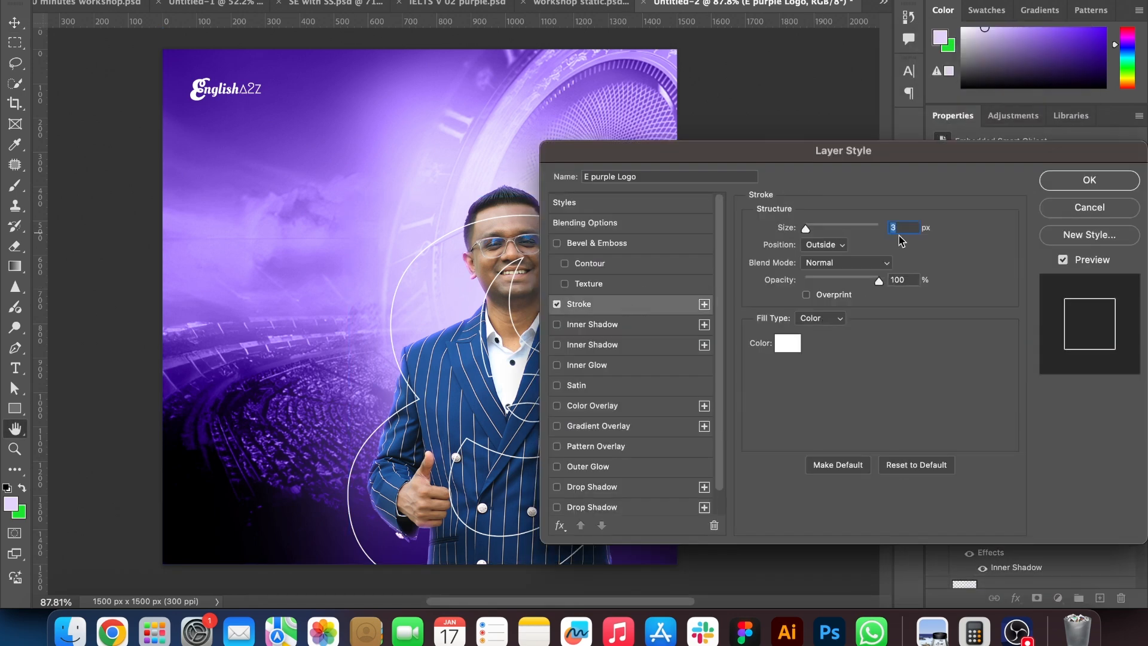
text(2)
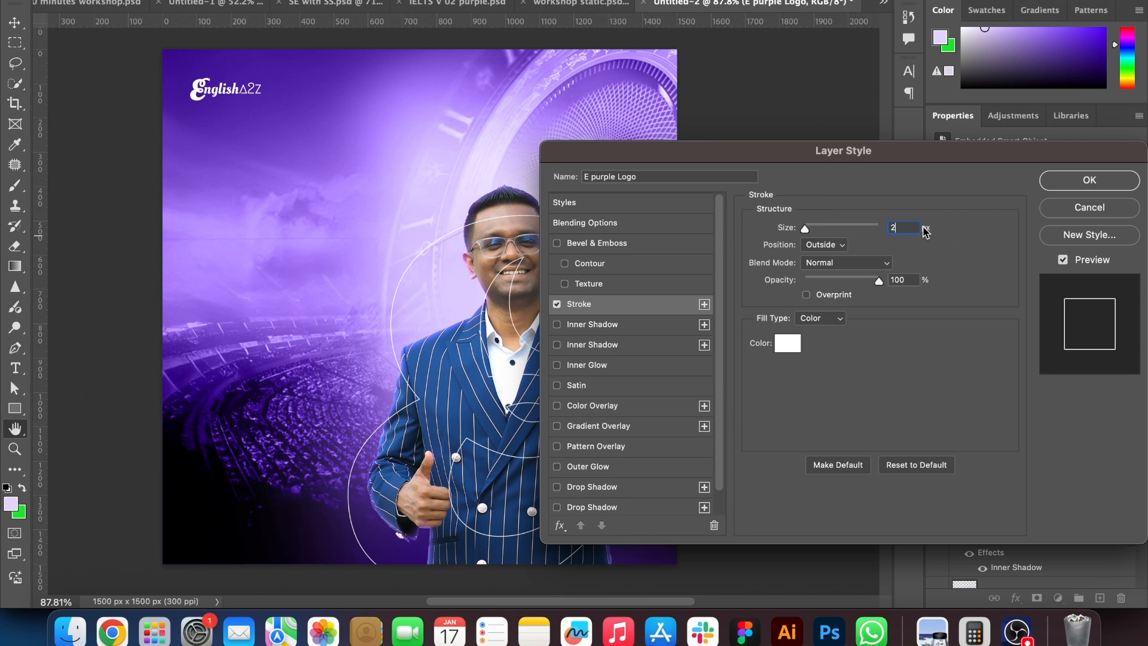
text(1)
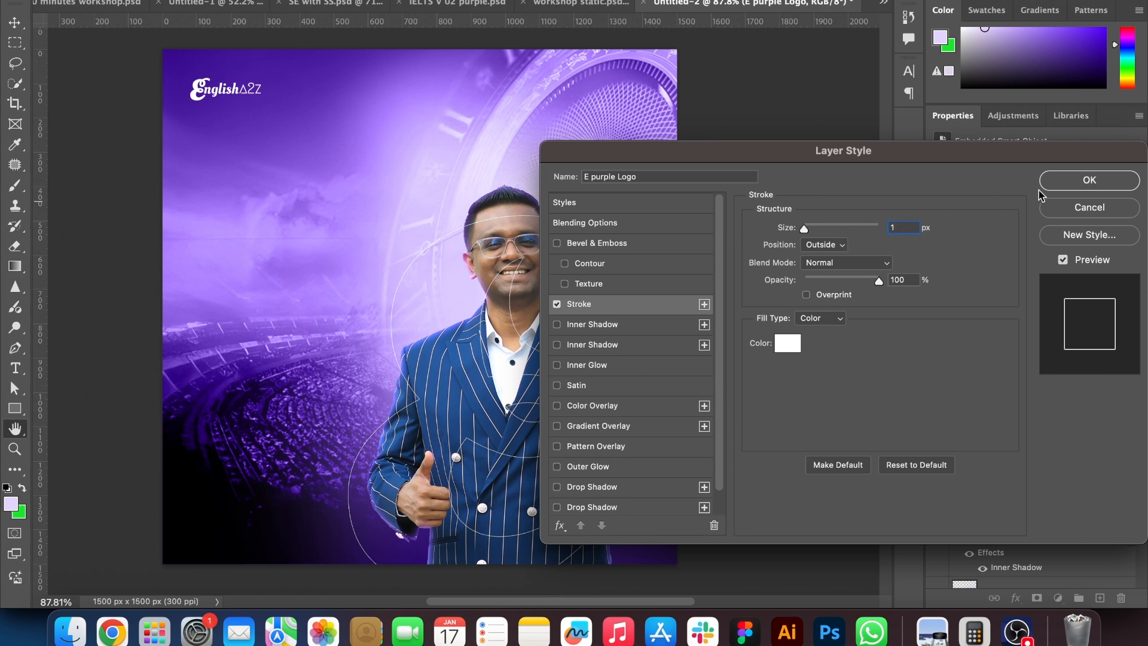
click(1089, 180)
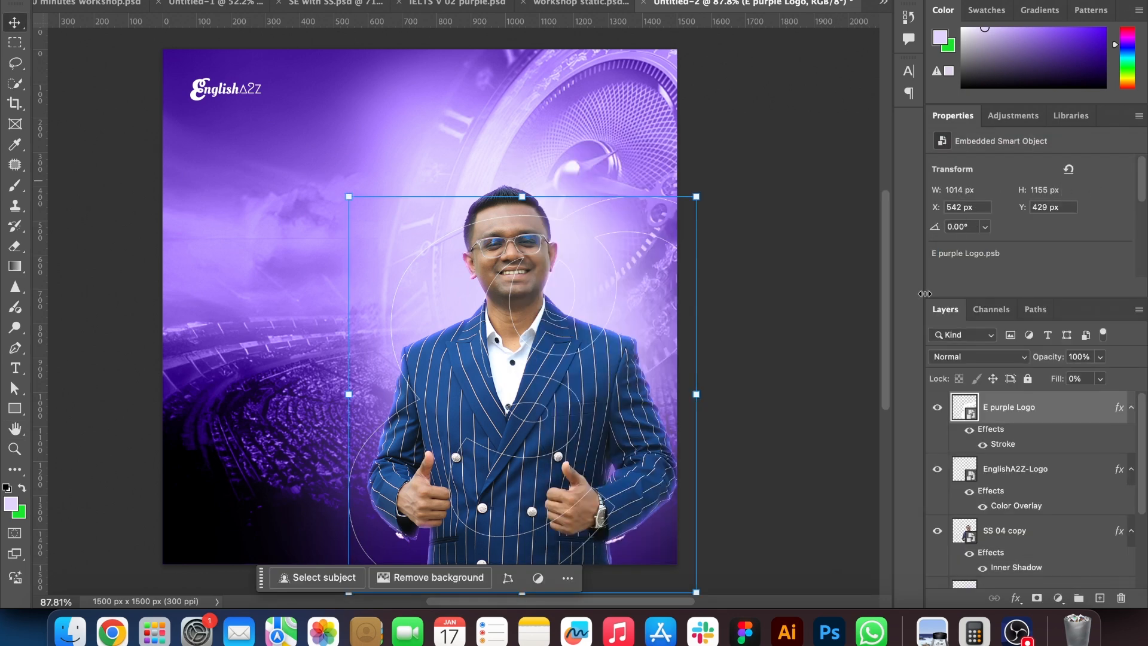
Add a mask to the E layer and paint on it, then undo both
alt+click(1036, 598)
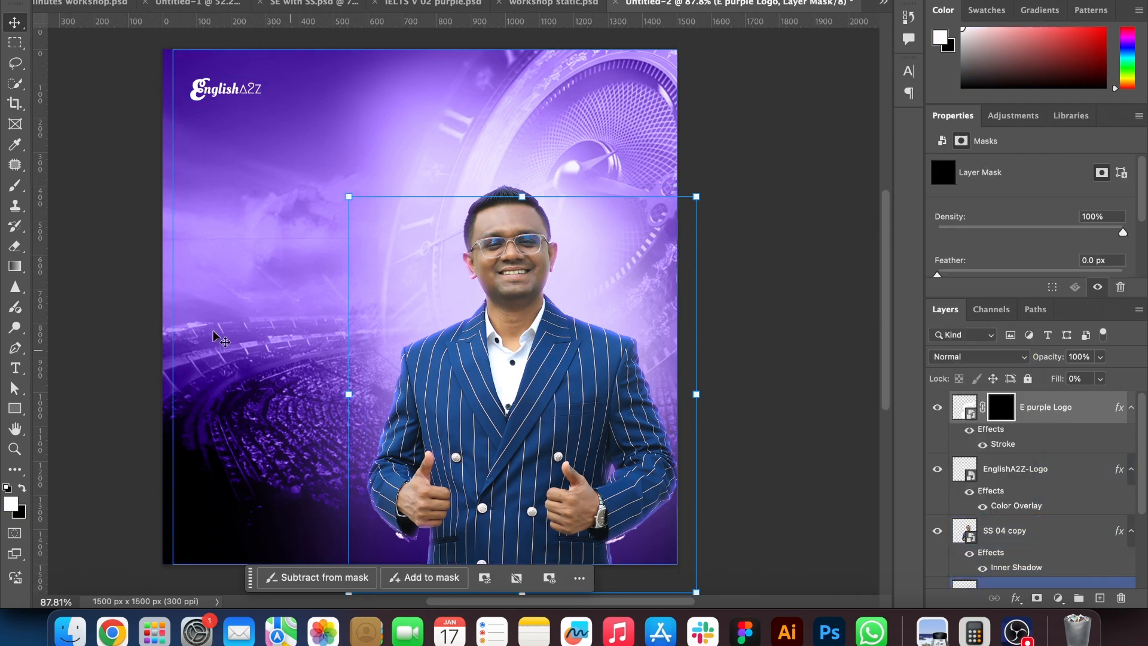
click(15, 189)
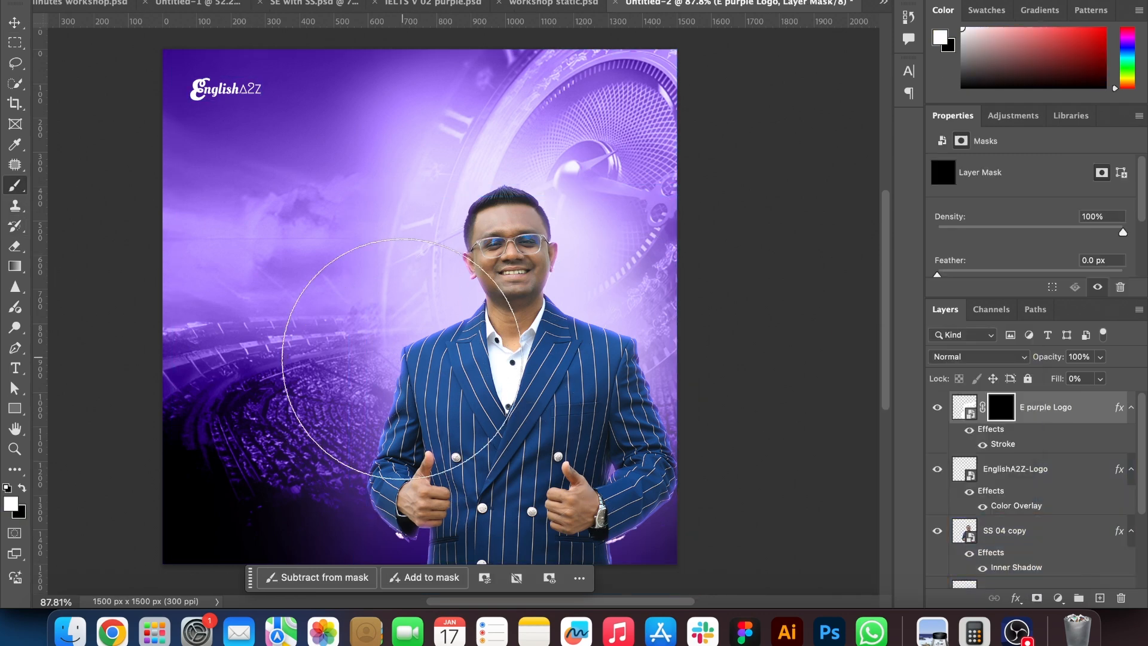
drag(396, 359, 401, 361)
key(super+z)
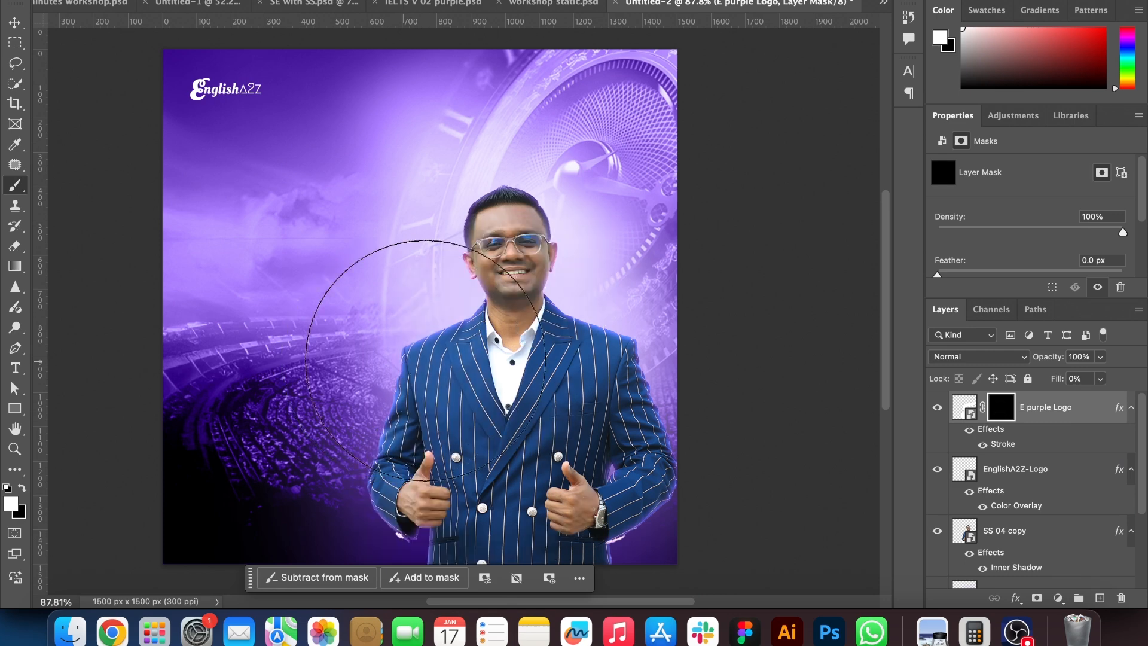
key(super+z)
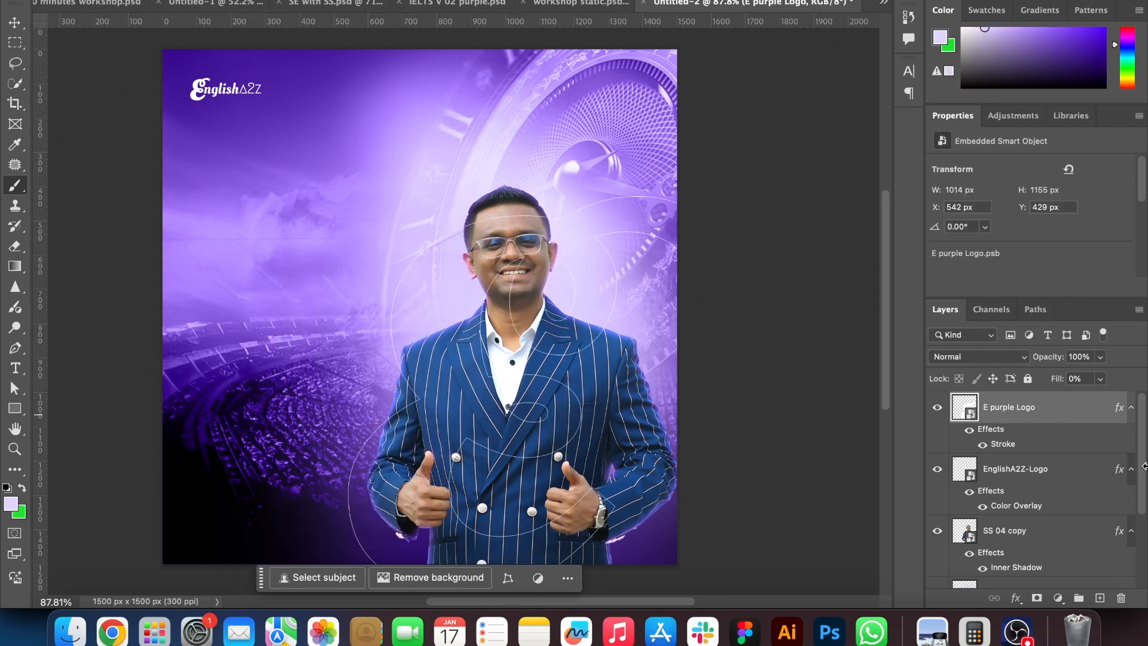
Convert the E purple Logo layer into a smart object
right_click(1061, 413)
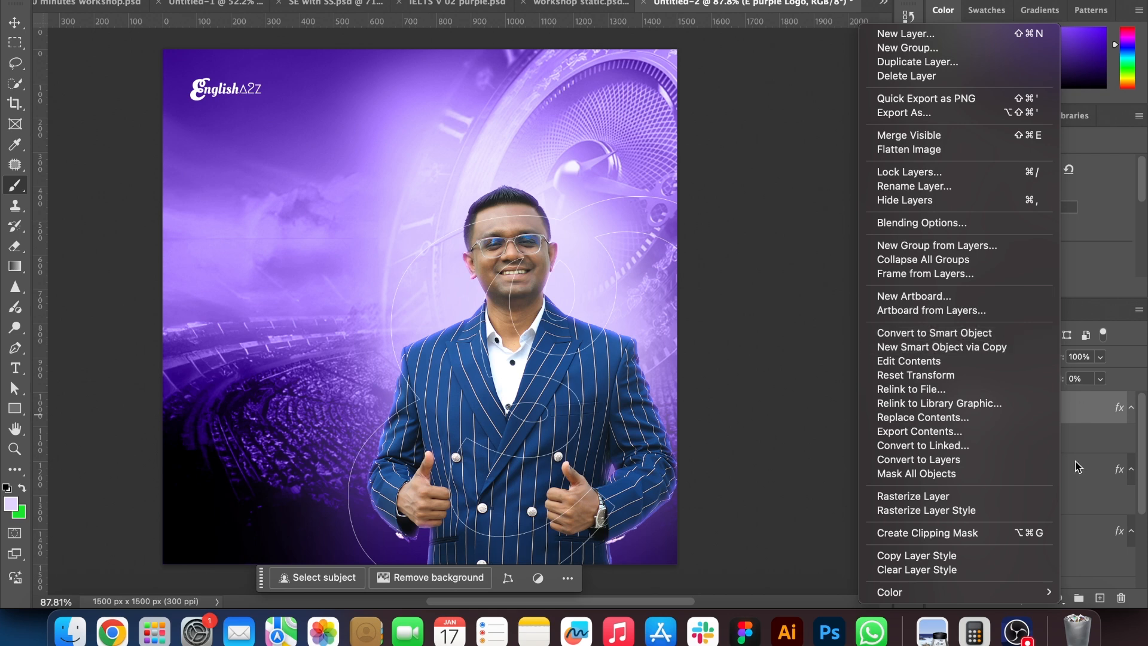
click(1070, 418)
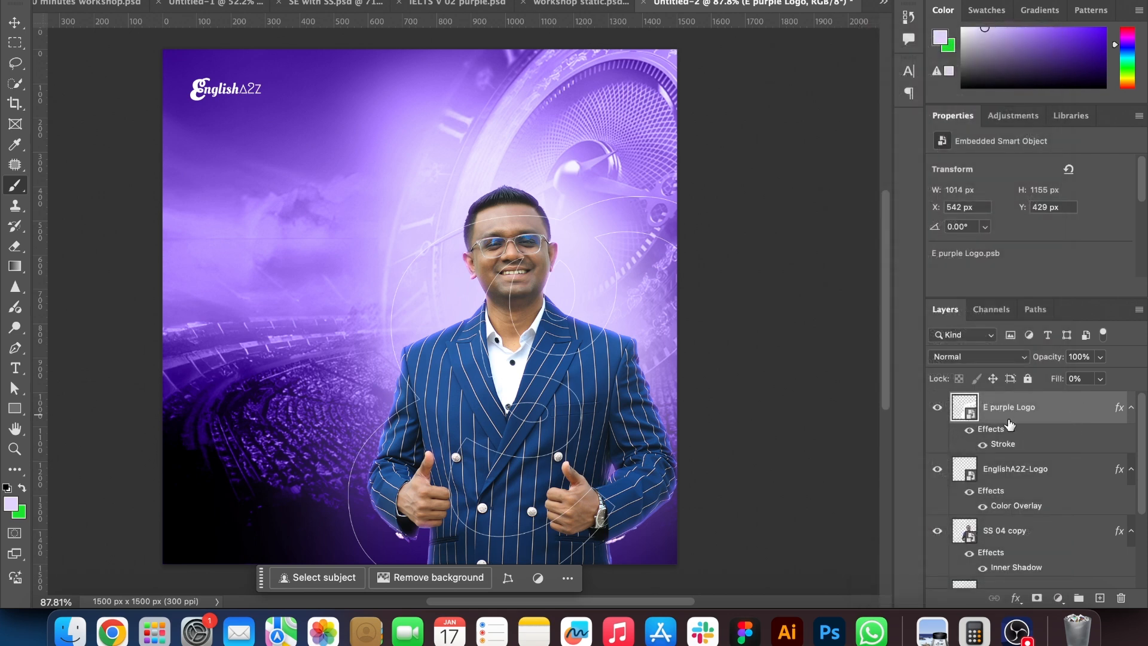
right_click(1050, 422)
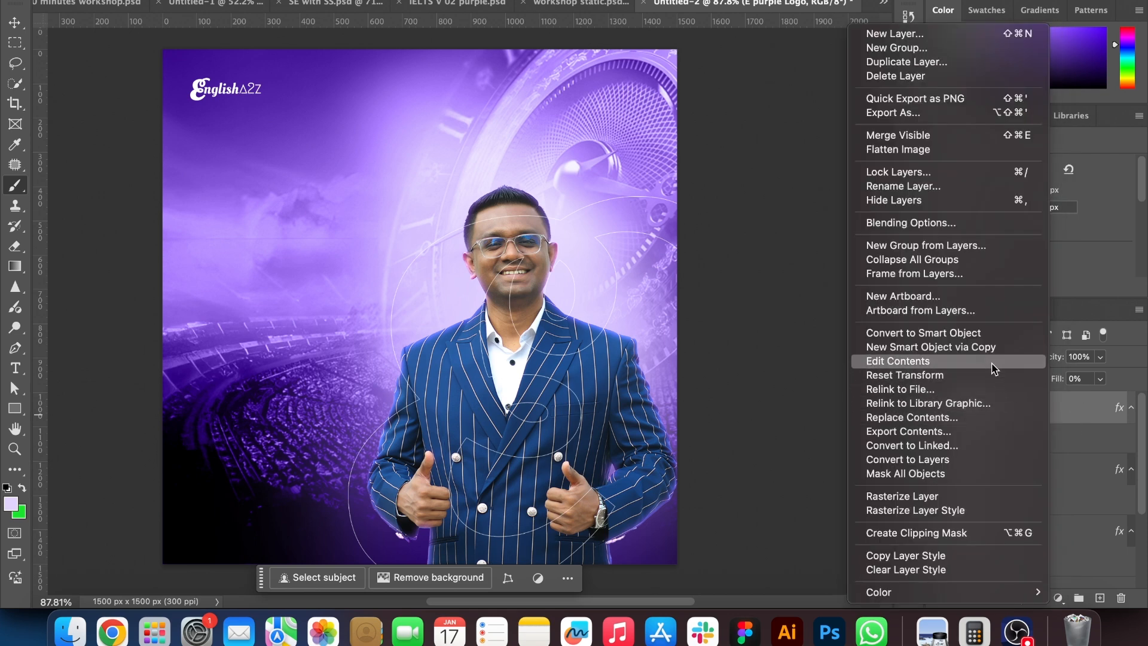
click(964, 335)
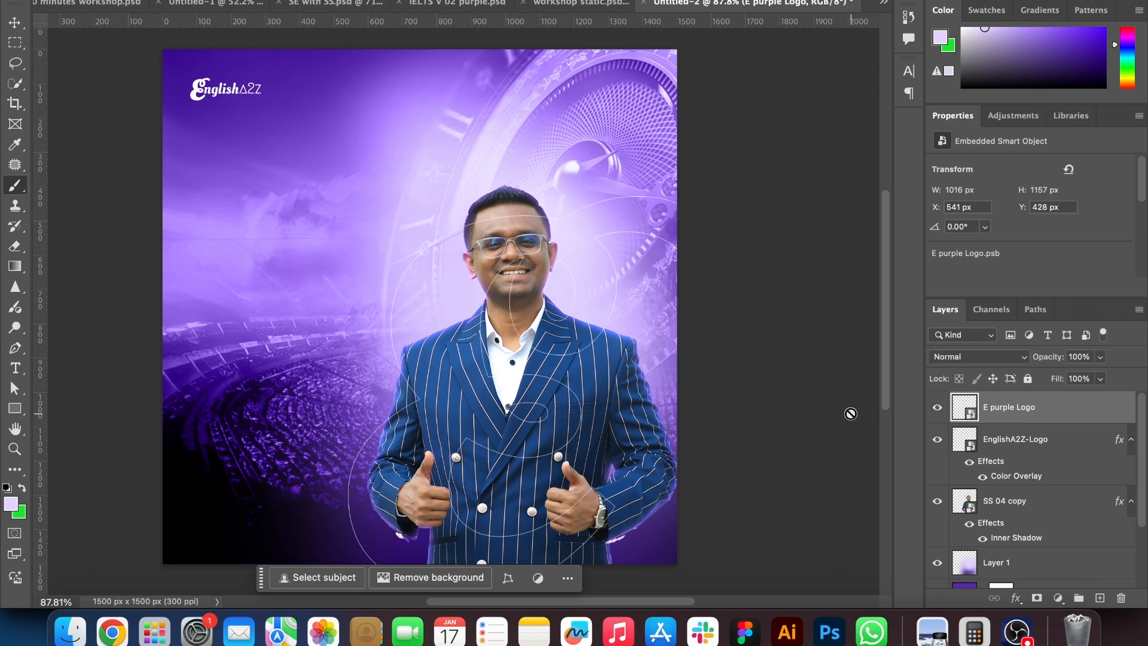
Add a layer mask to the E and test a soft-brush stroke, then undo it
alt+click(1036, 598)
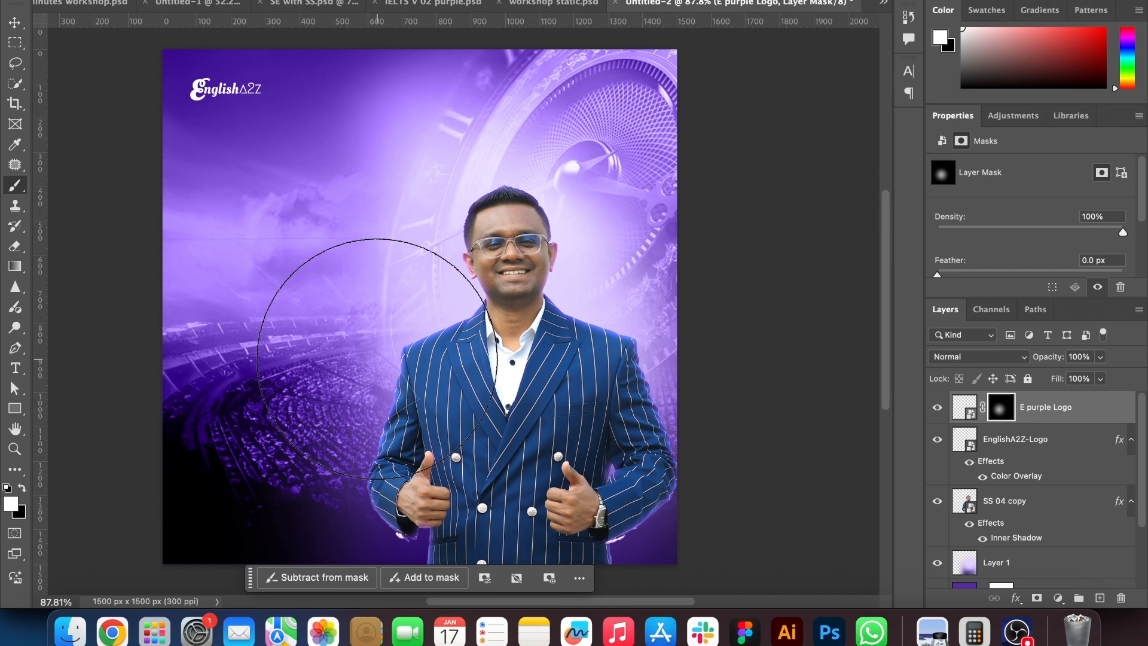
scroll(358, 359, up, 3)
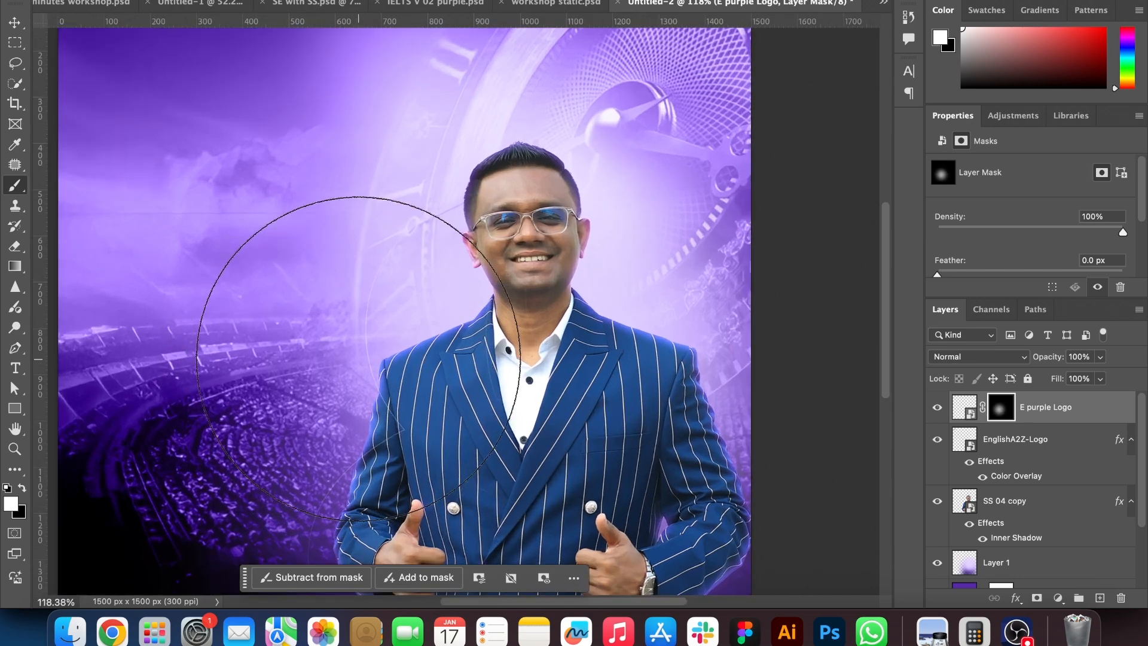
key(bracketleft)
key(bracketleft)
key(bracketleft)
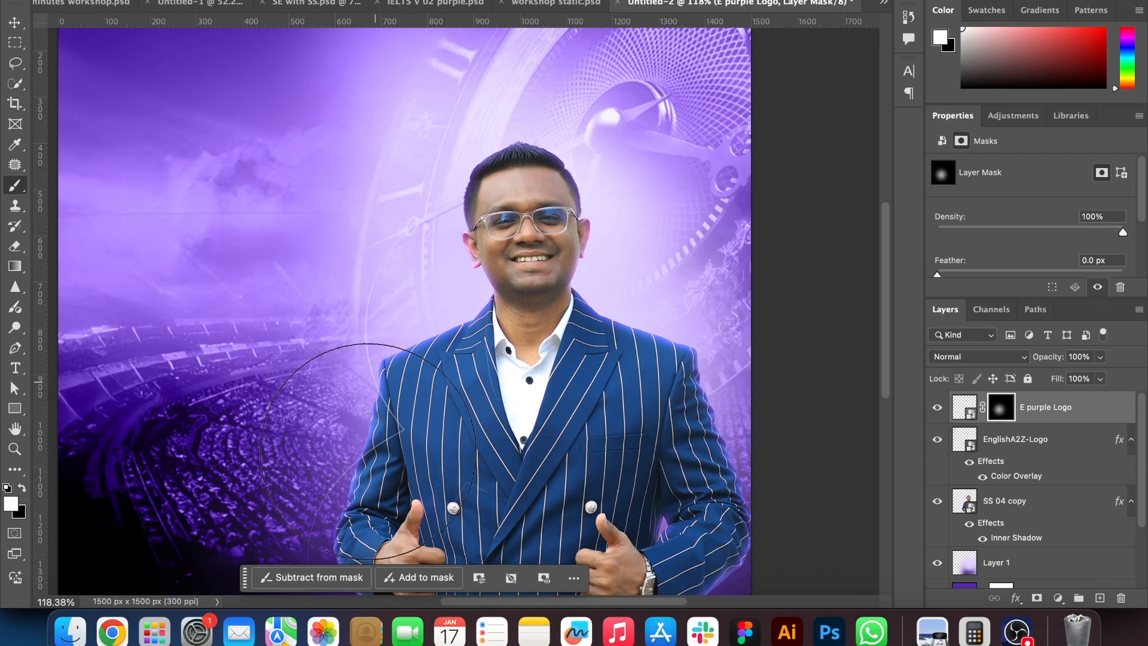
drag(383, 209, 347, 237)
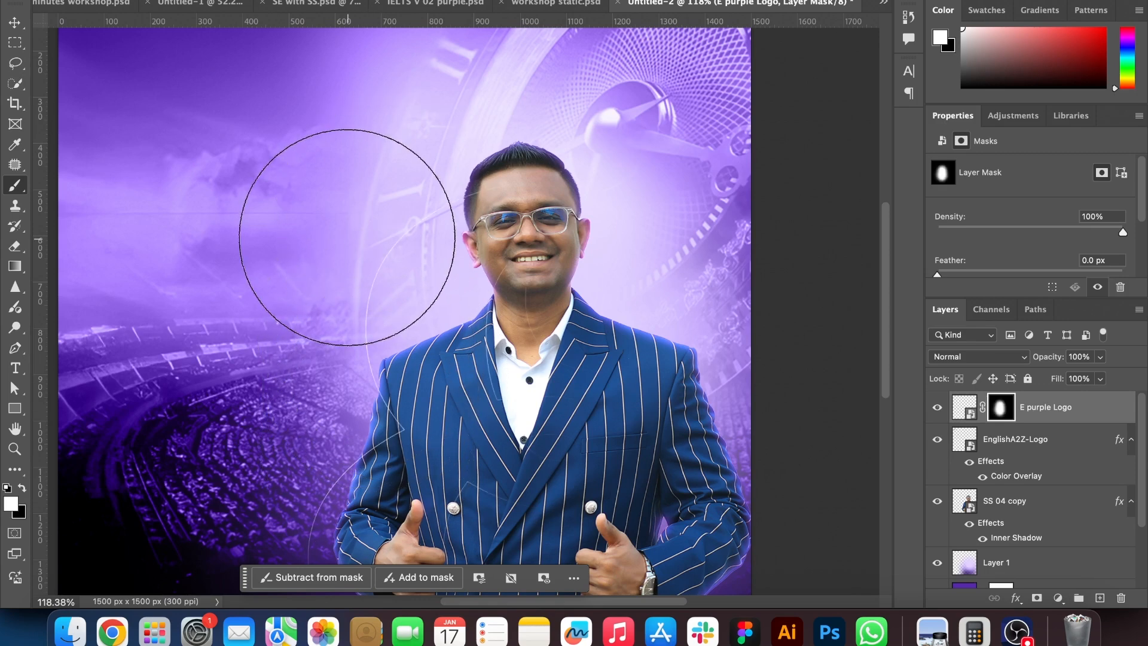
key(super+z)
key(super+z)
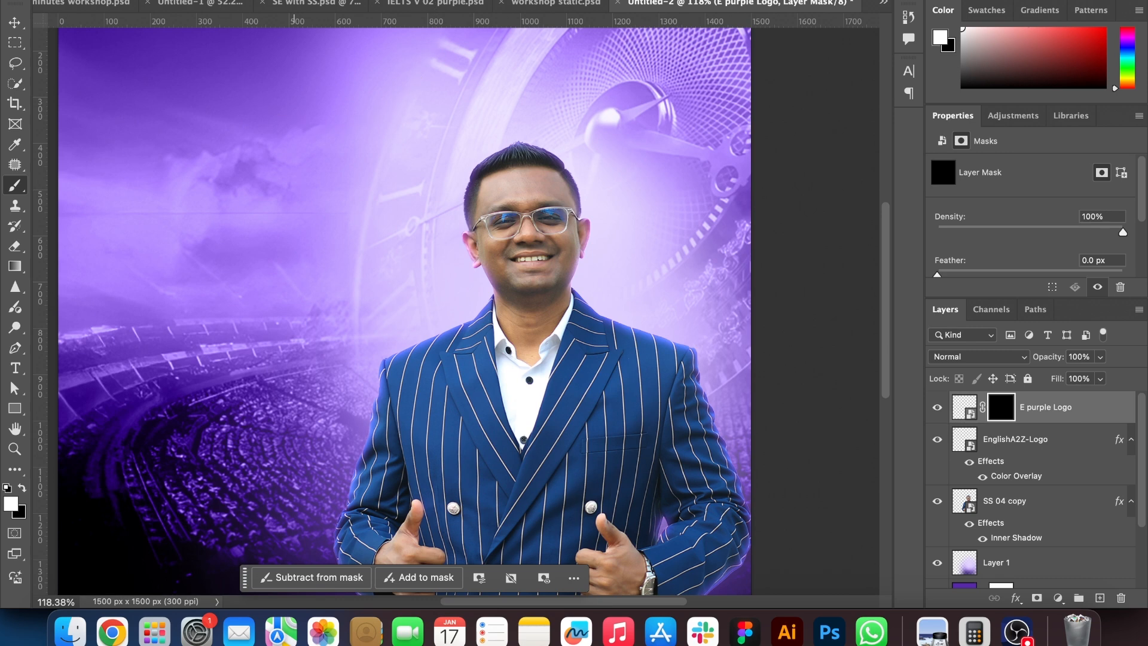
Switch to the Hard Round brush and paint white to reveal E lines at the left
click(55, 1)
click(111, 176)
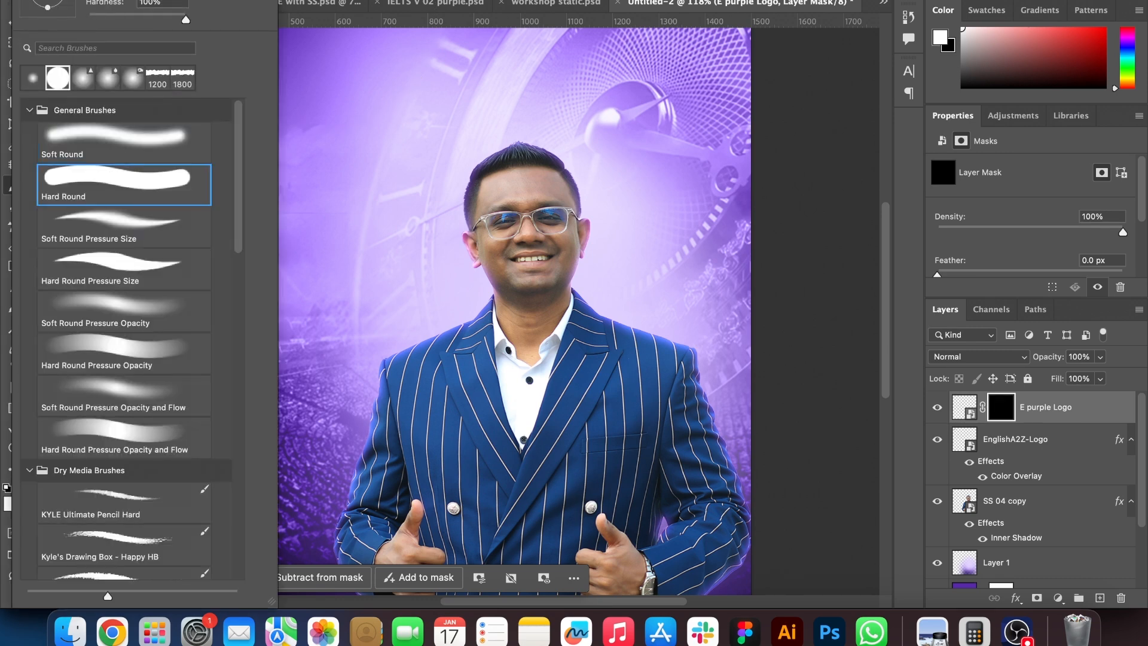
click(358, 240)
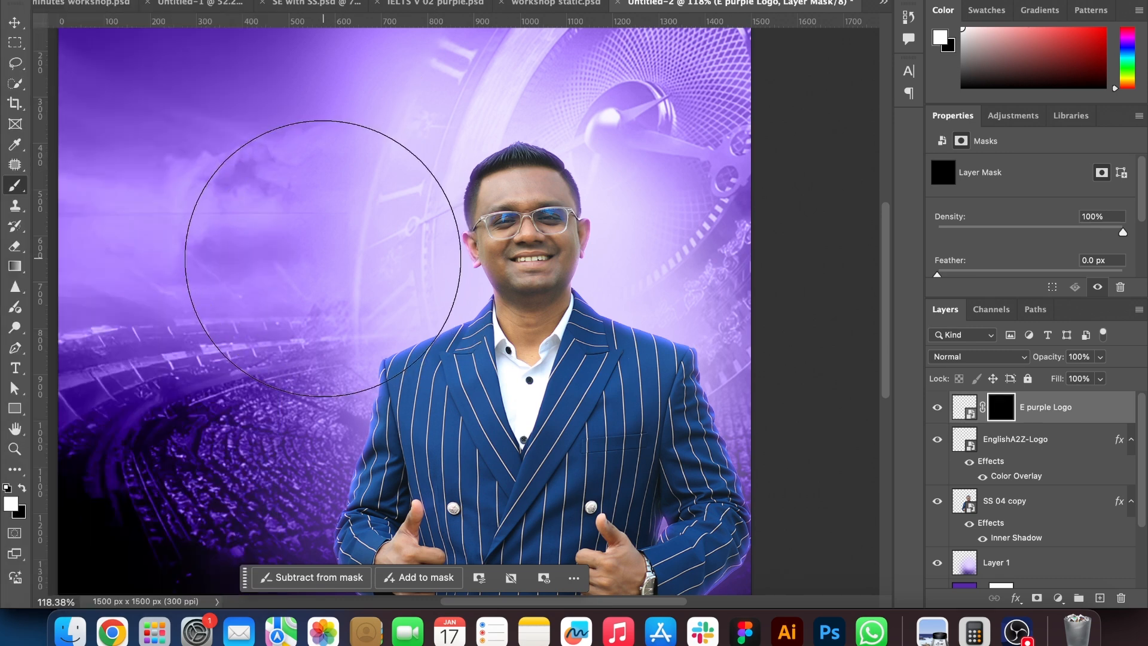
click(326, 256)
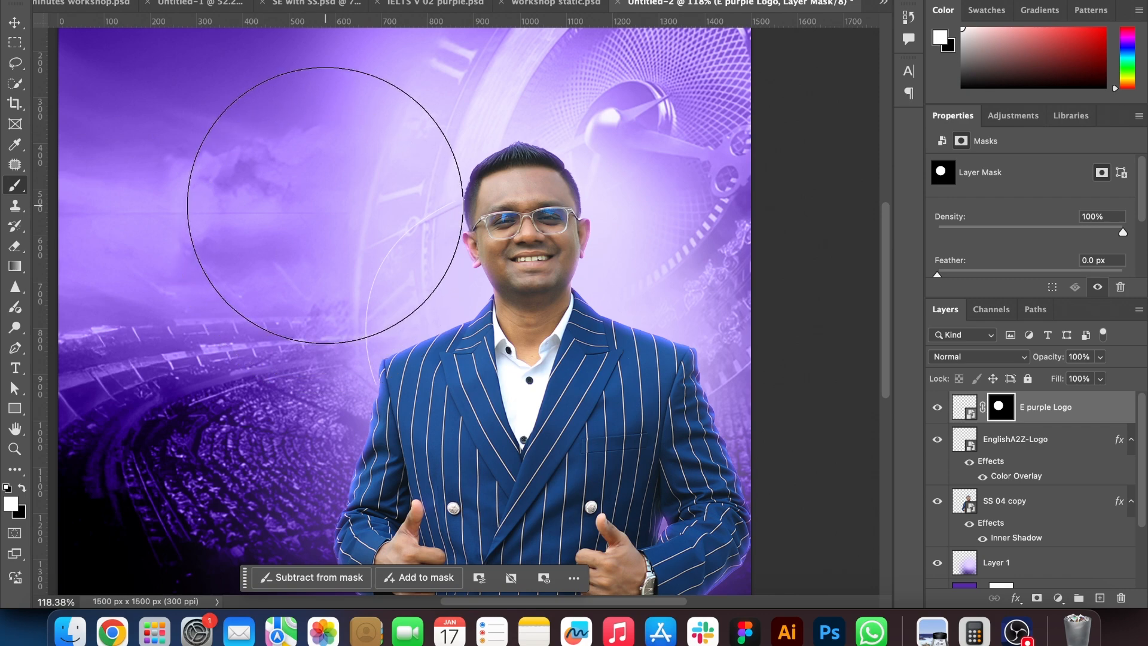
mouse_move(315, 210)
mouse_down()
mouse_move(257, 294)
mouse_move(296, 314)
mouse_move(317, 446)
mouse_up()
Pan around the poster, then switch to black with a smaller brush to hide lines
scroll(317, 445, down, 5)
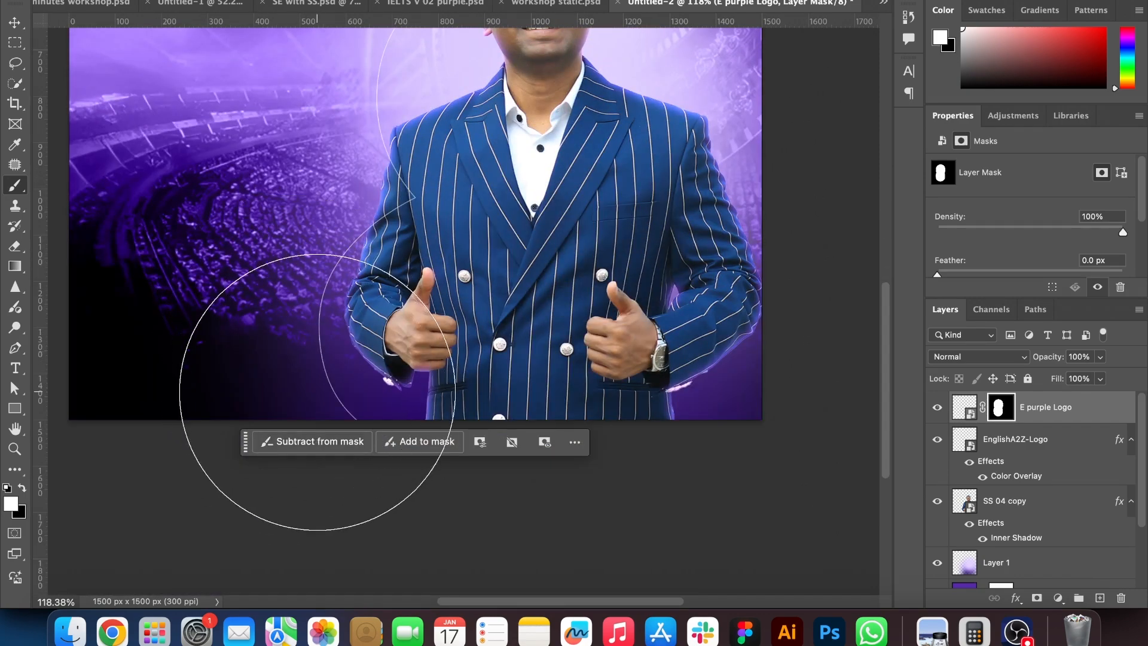
scroll(394, 305, up, 3)
scroll(394, 305, right, 3)
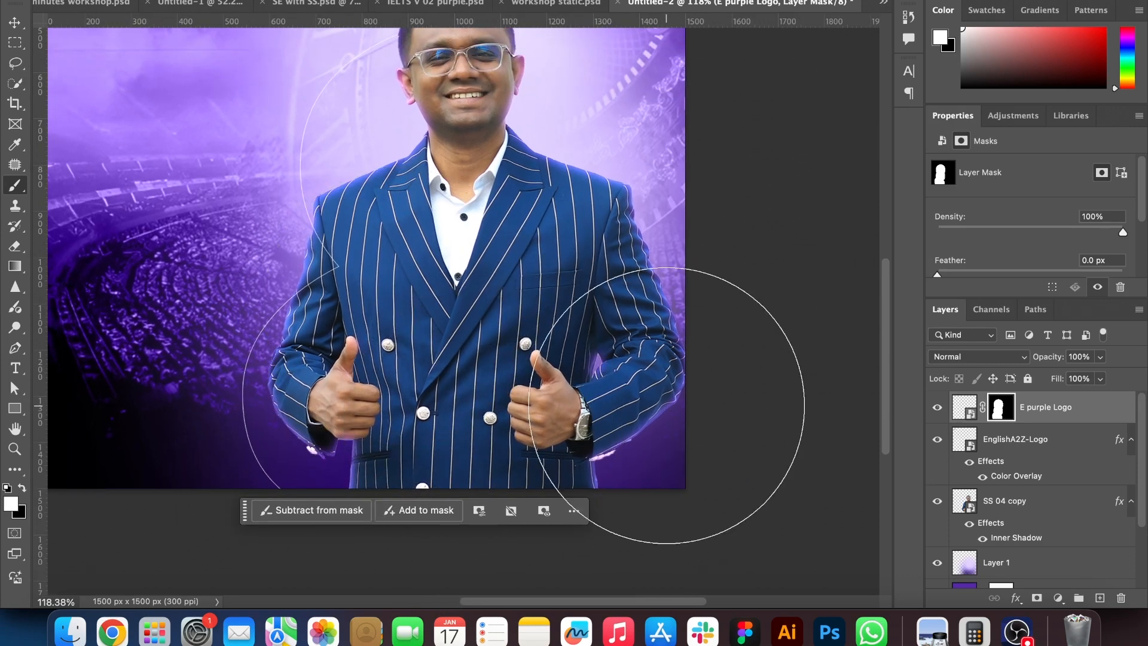
scroll(666, 405, down, 3)
scroll(666, 405, left, 1)
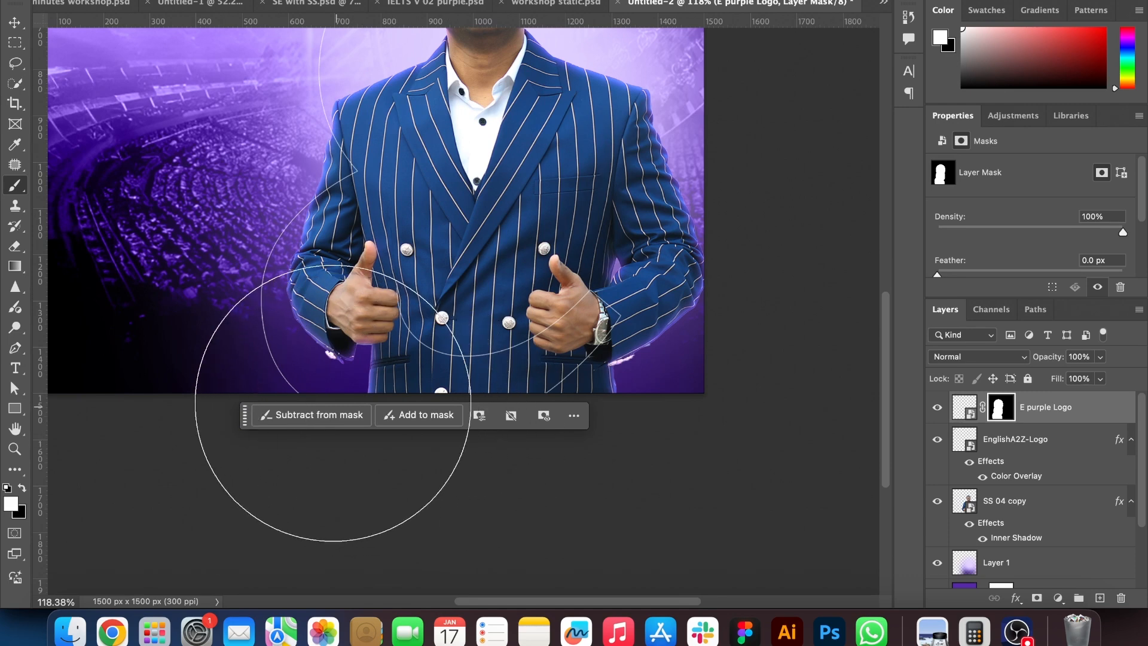
scroll(472, 316, up, 3)
scroll(472, 316, right, 2)
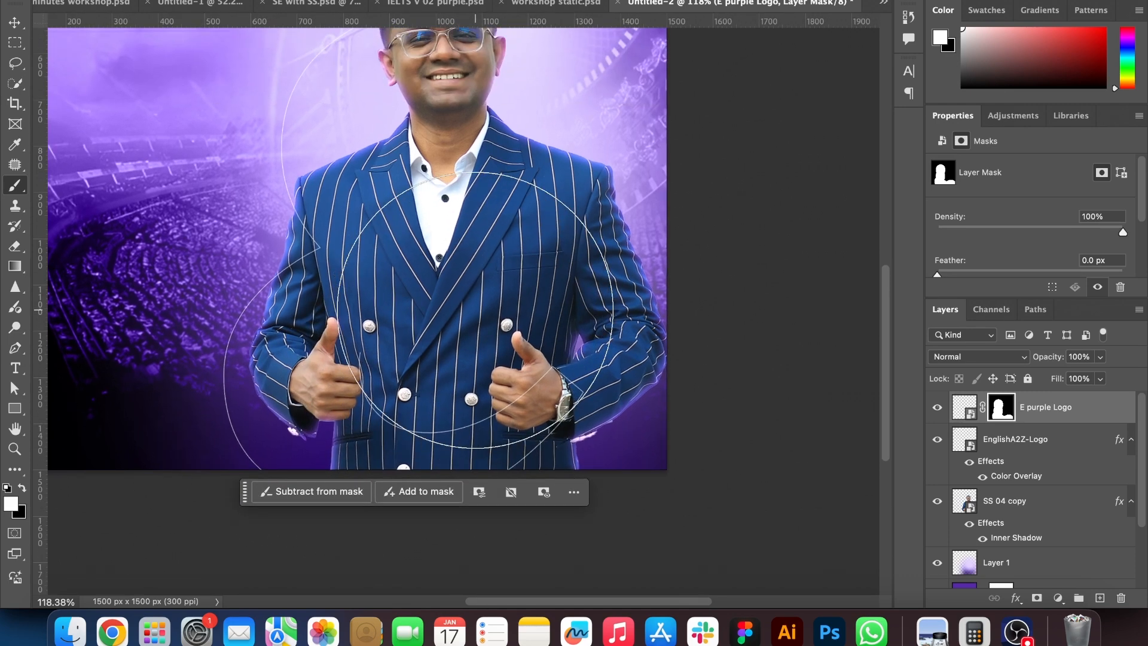
scroll(472, 311, up, 2)
scroll(472, 311, right, 1)
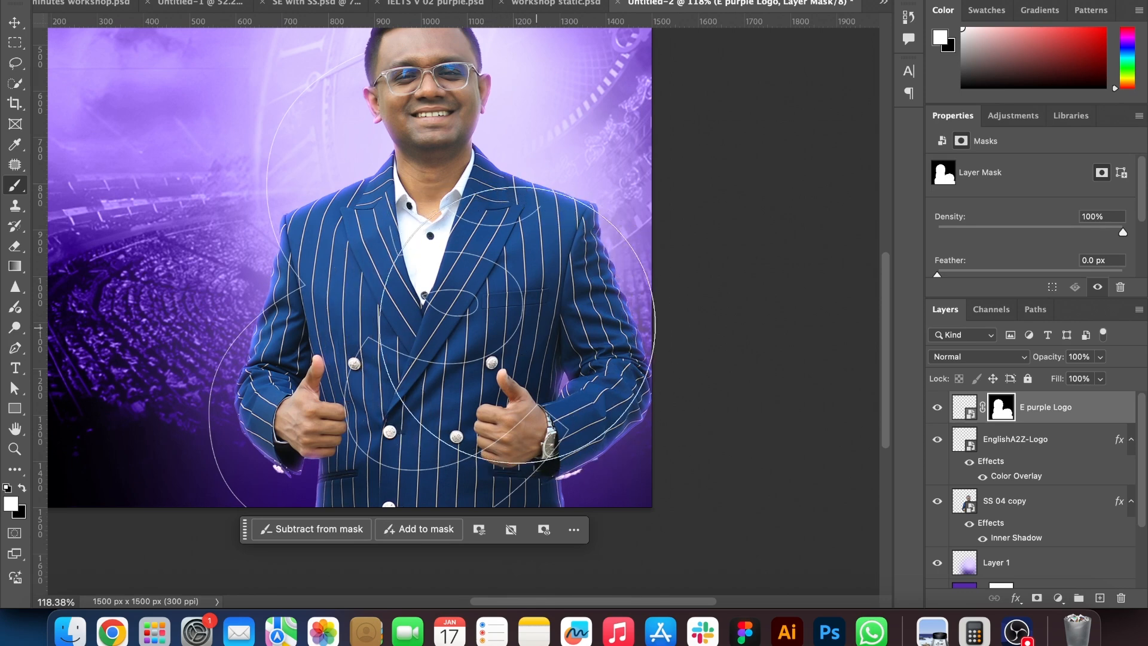
scroll(573, 282, up, 5)
scroll(572, 282, right, 4)
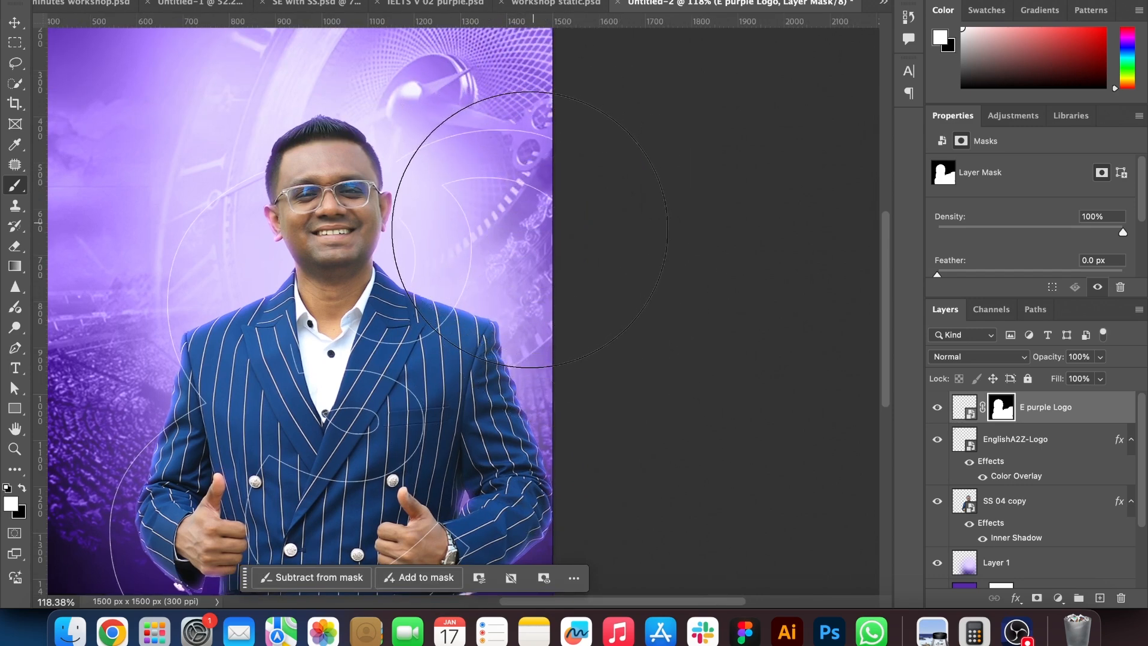
scroll(590, 344, up, 5)
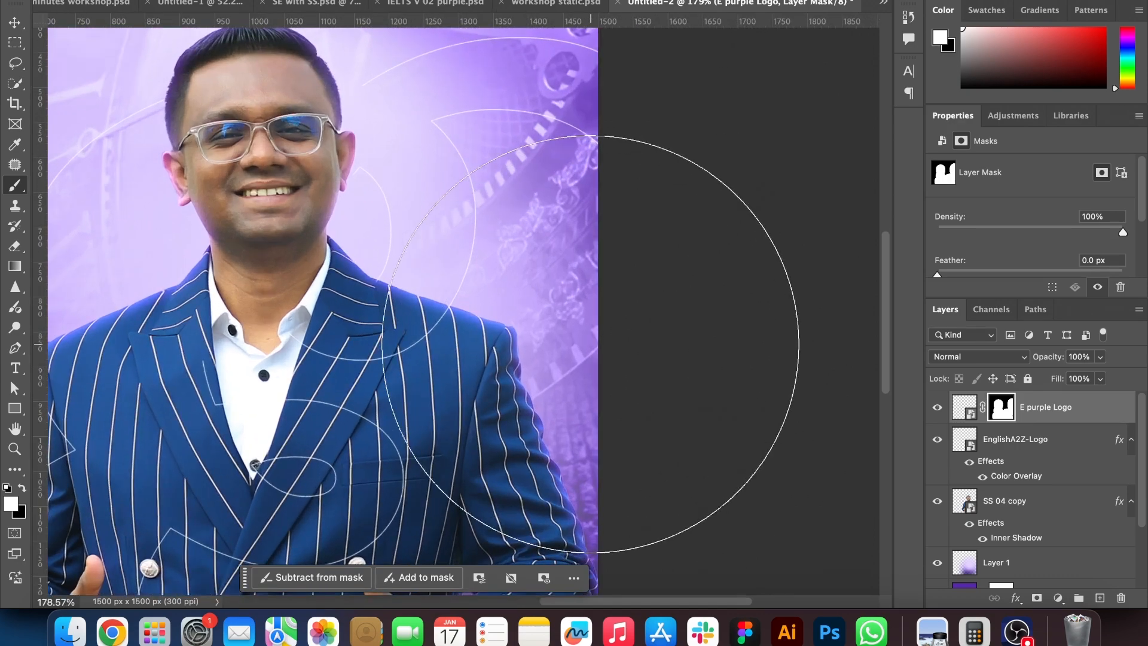
scroll(590, 344, down, 7)
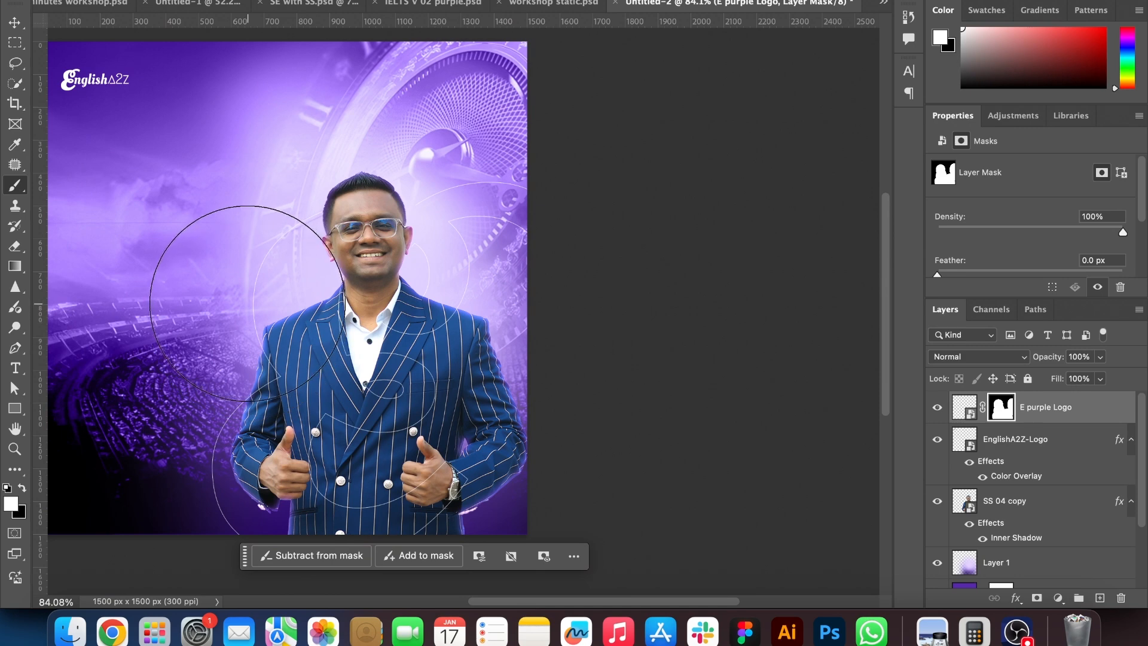
scroll(454, 388, down, 2)
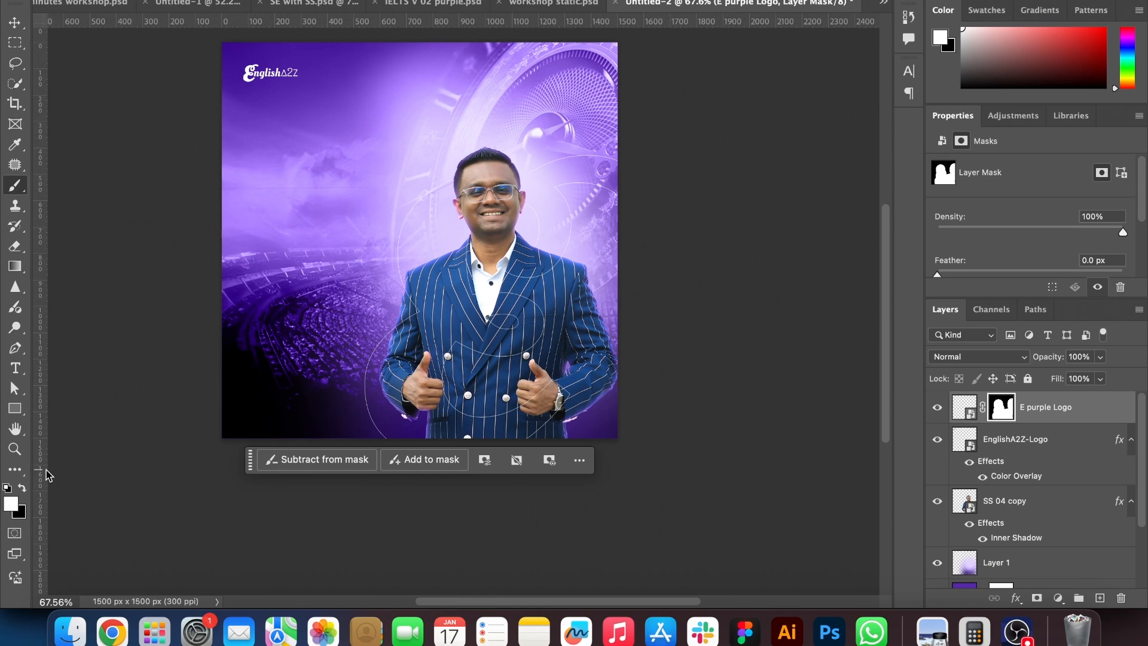
click(23, 488)
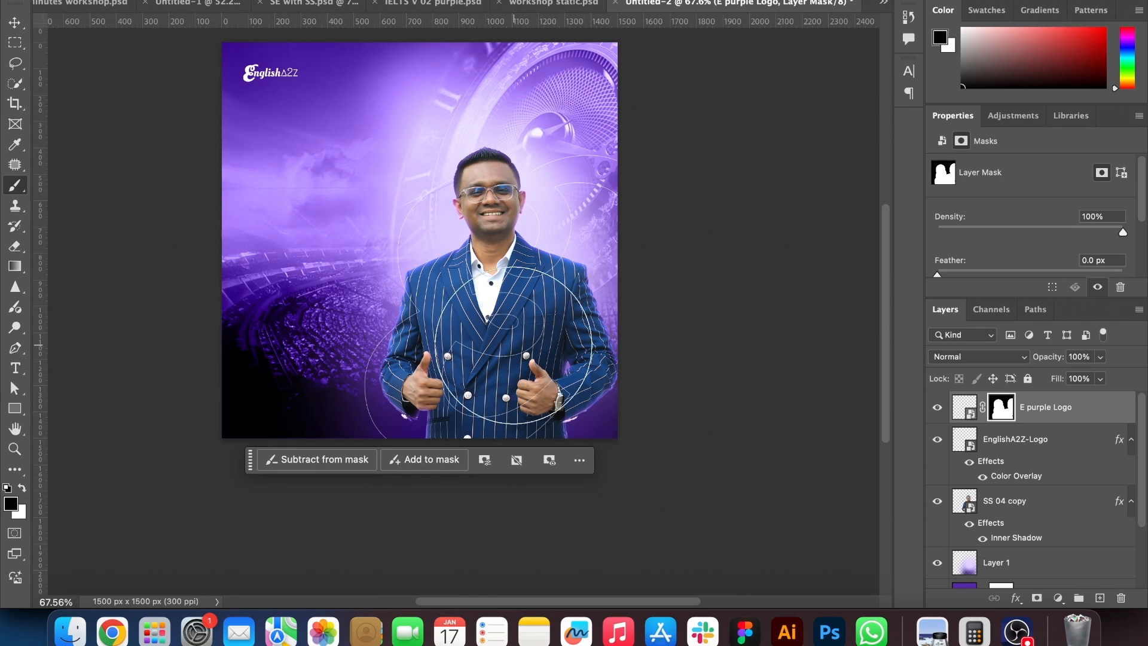
key(bracketleft)
key(bracketleft)
key(bracketleft)
key(bracketleft)
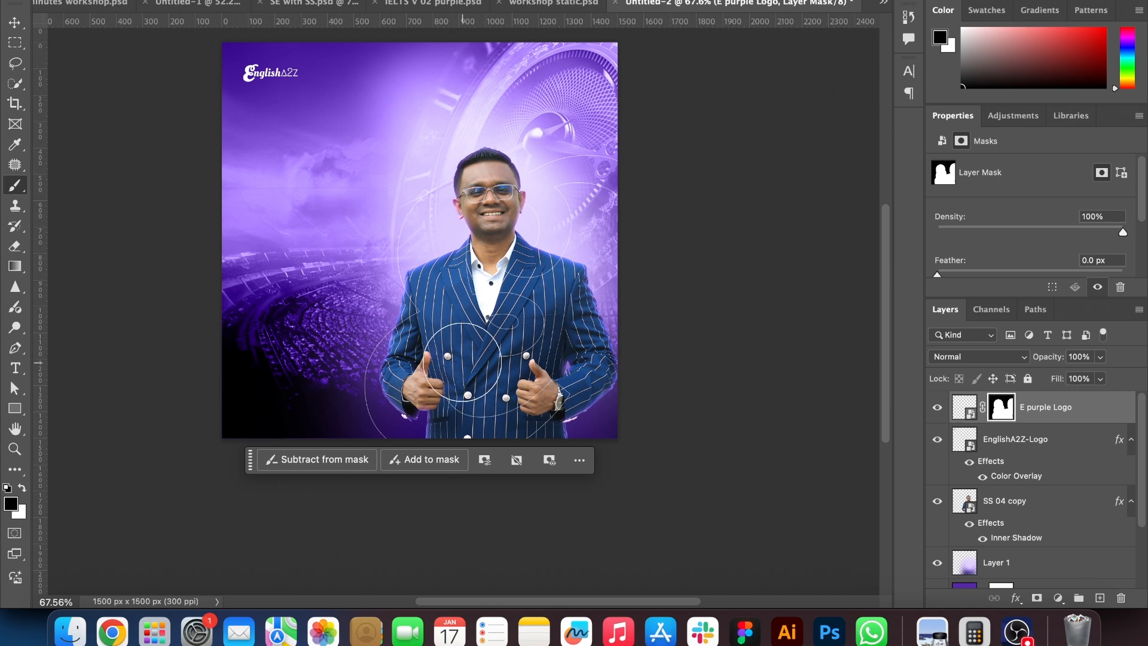
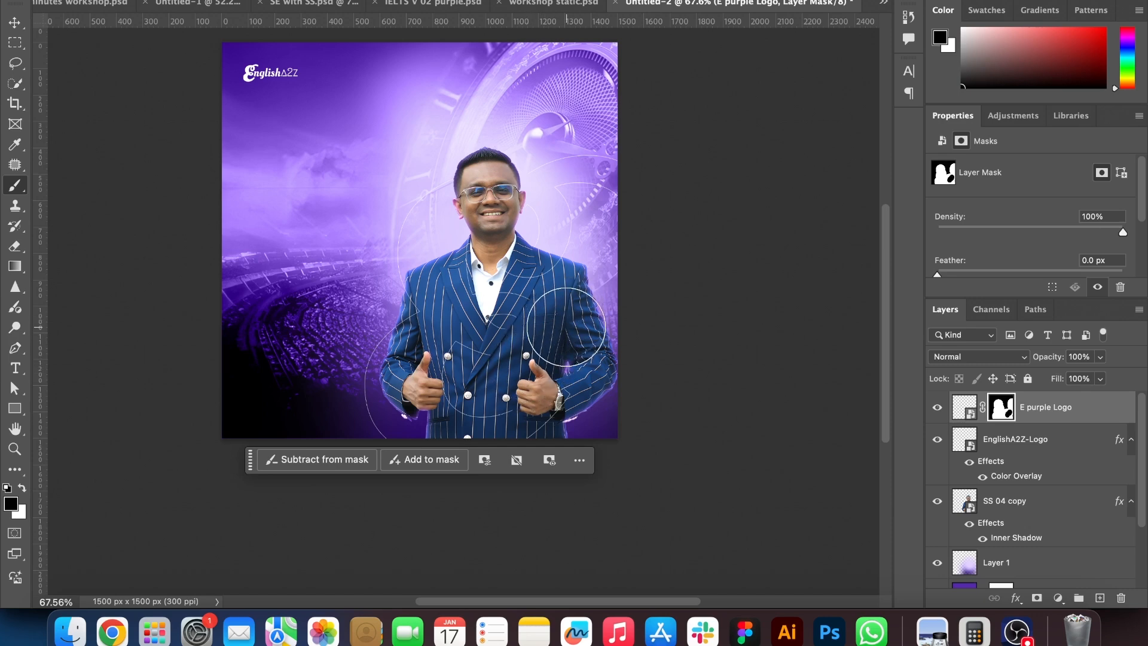
Pan around the poster and briefly select, then deselect, the E purple Logo layer
scroll(566, 327, down, 2)
scroll(566, 327, left, 4)
scroll(566, 327, up, 5)
scroll(566, 327, up, 3)
scroll(566, 327, down, 3)
click(15, 23)
click(103, 210)
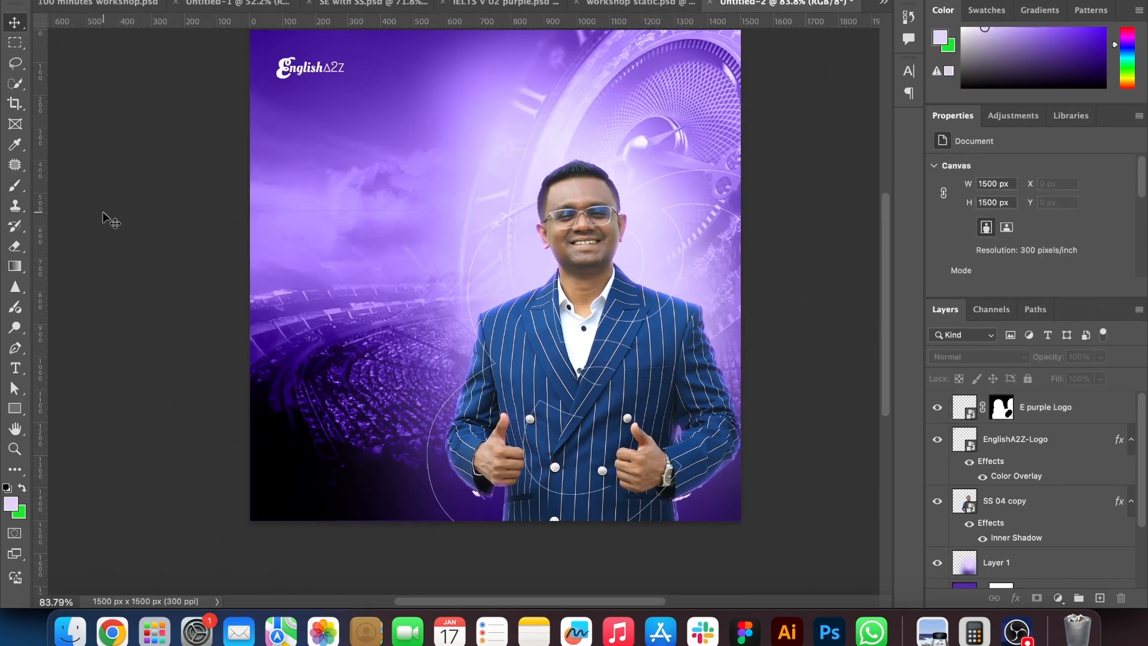
click(1057, 408)
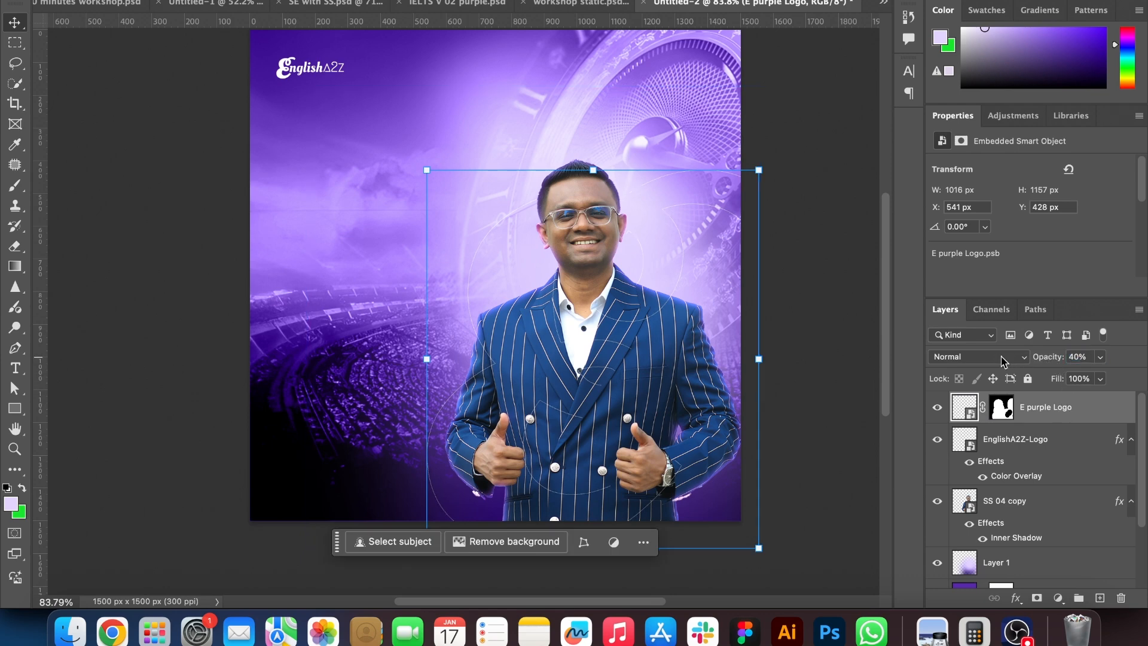
click(194, 270)
scroll(190, 271, up, 2)
scroll(190, 270, right, 1)
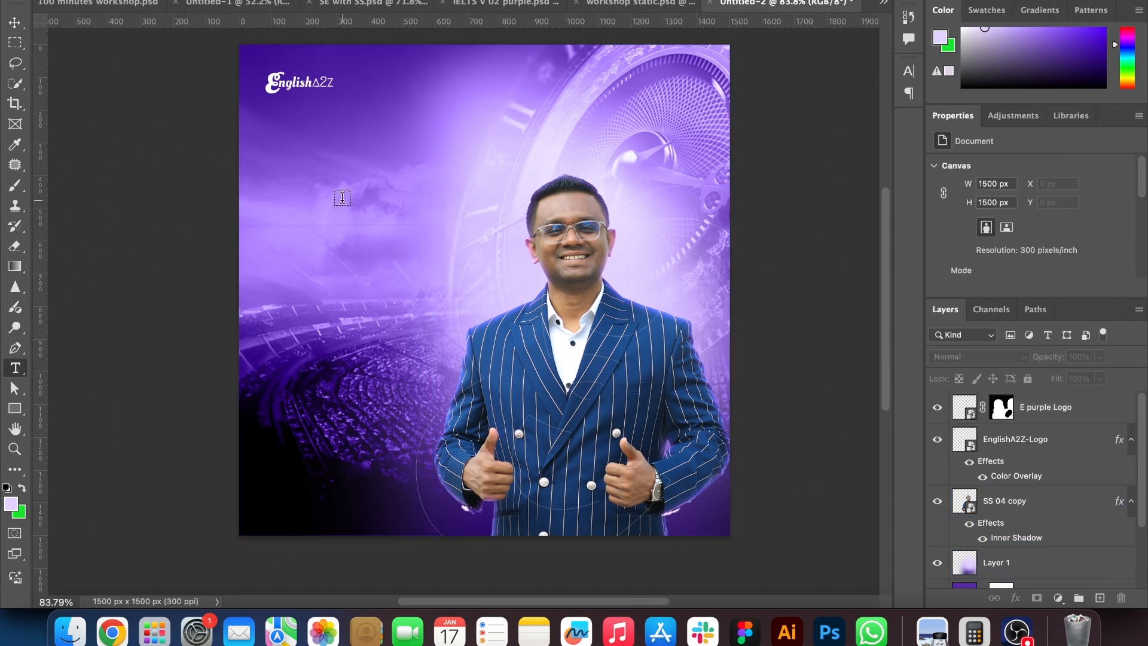
Add black '100' text in Poppins, enlarged to about 85 pt, left of the presenter
click(316, 196)
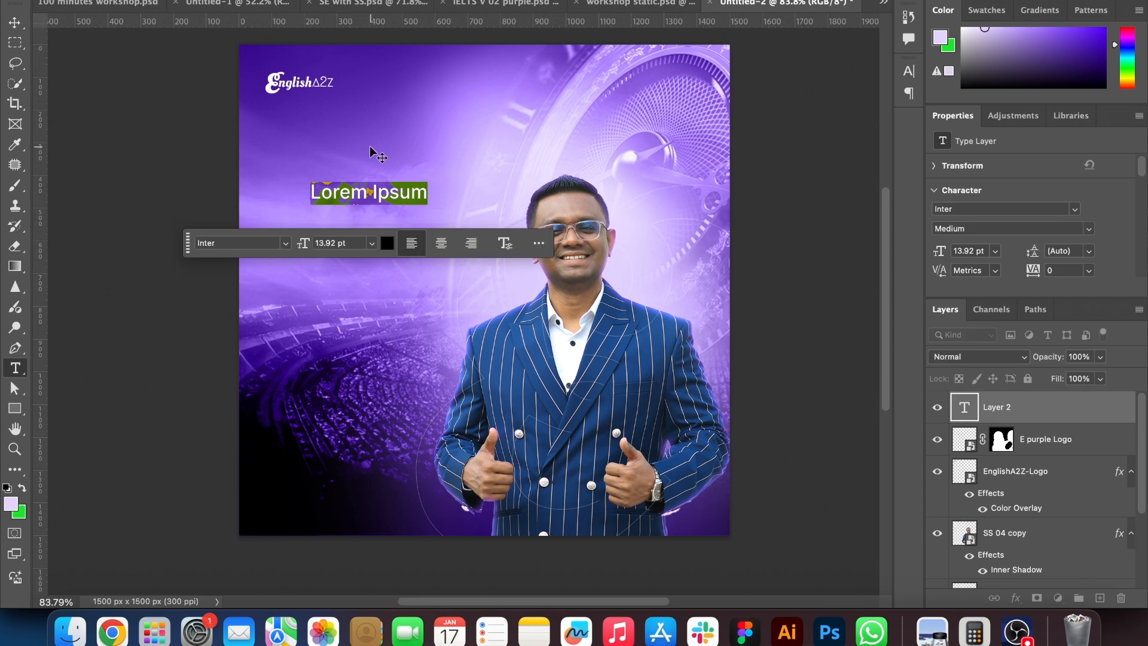
text(100)
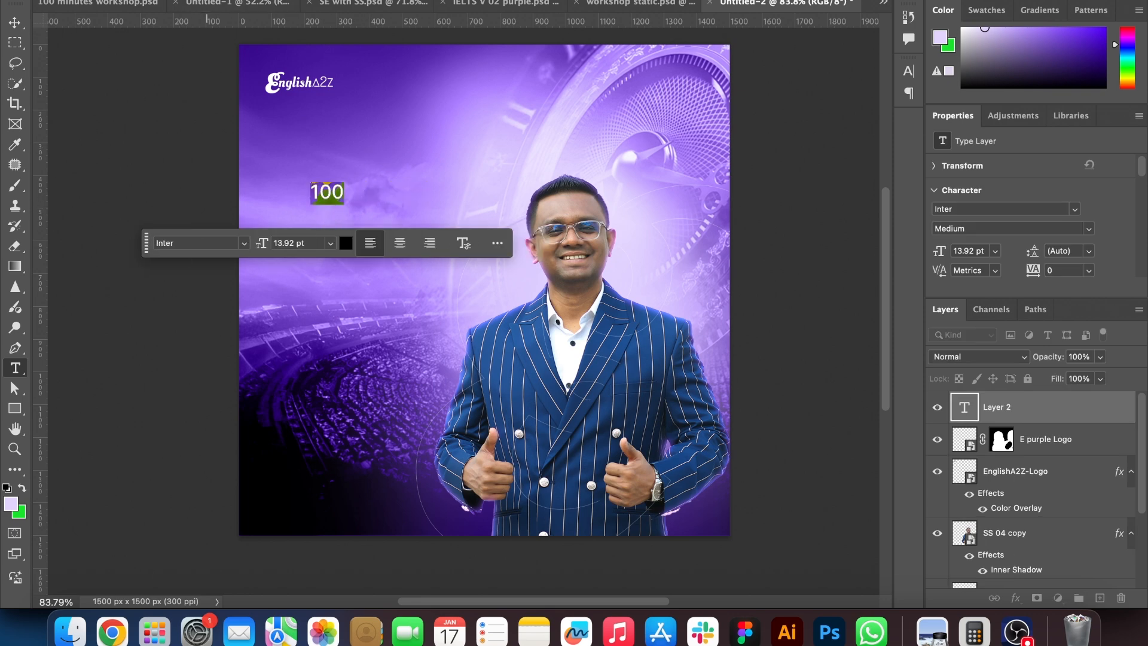
text(pop)
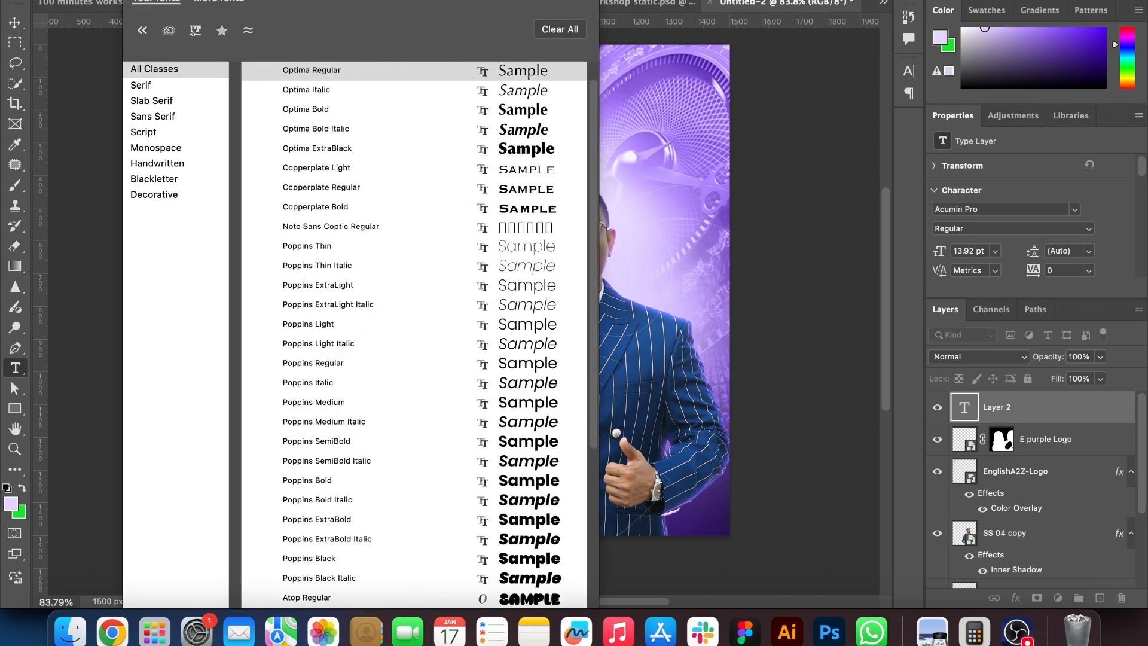
key(BackSpace)
key(BackSpace)
text(pop)
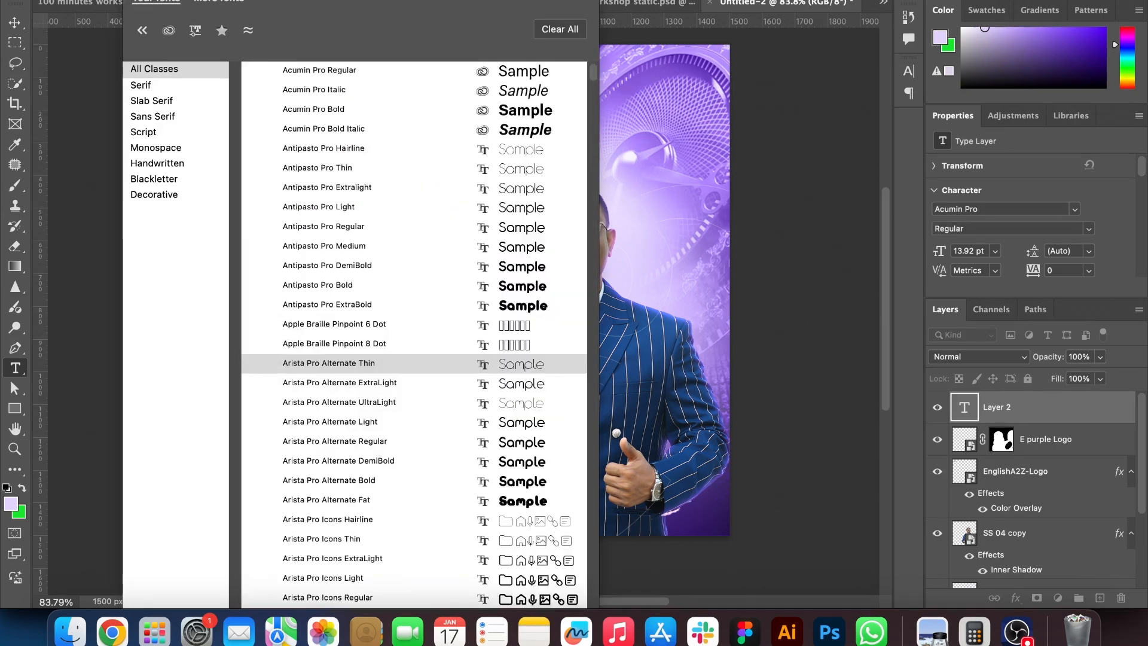
click(396, 311)
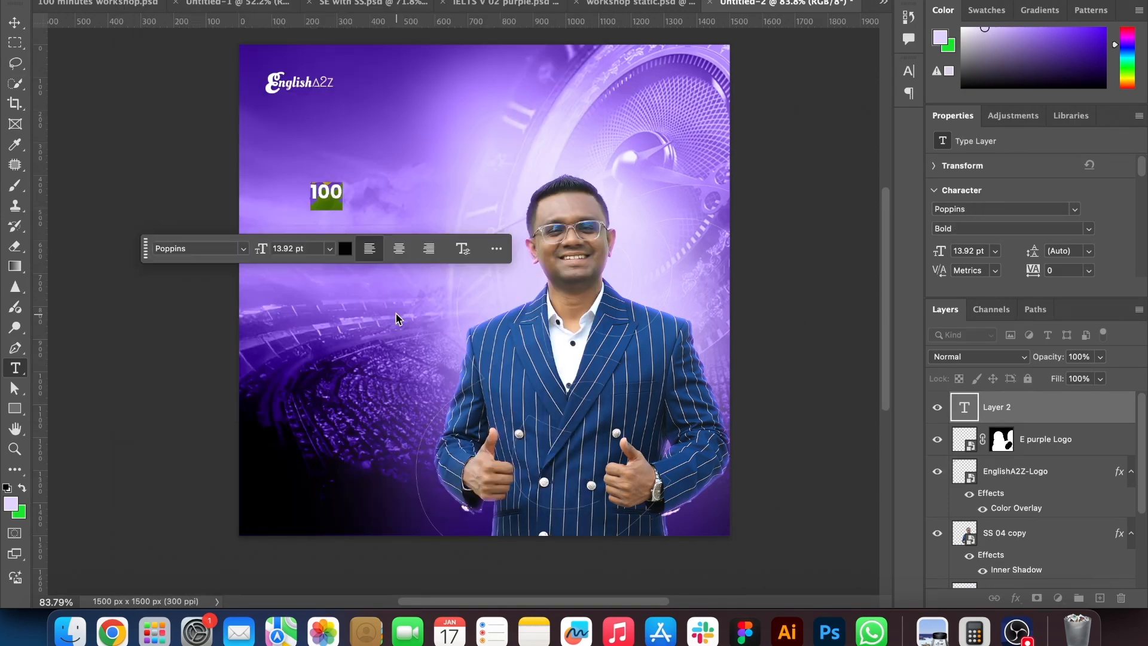
click(13, 23)
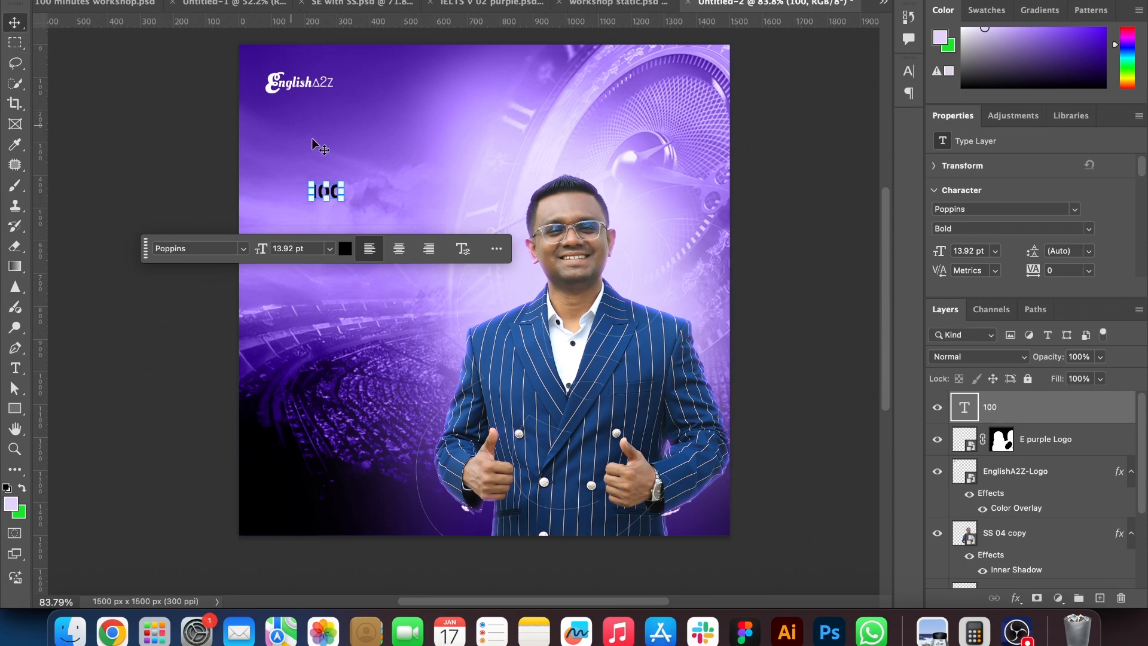
drag(342, 202, 506, 280)
drag(413, 177, 385, 250)
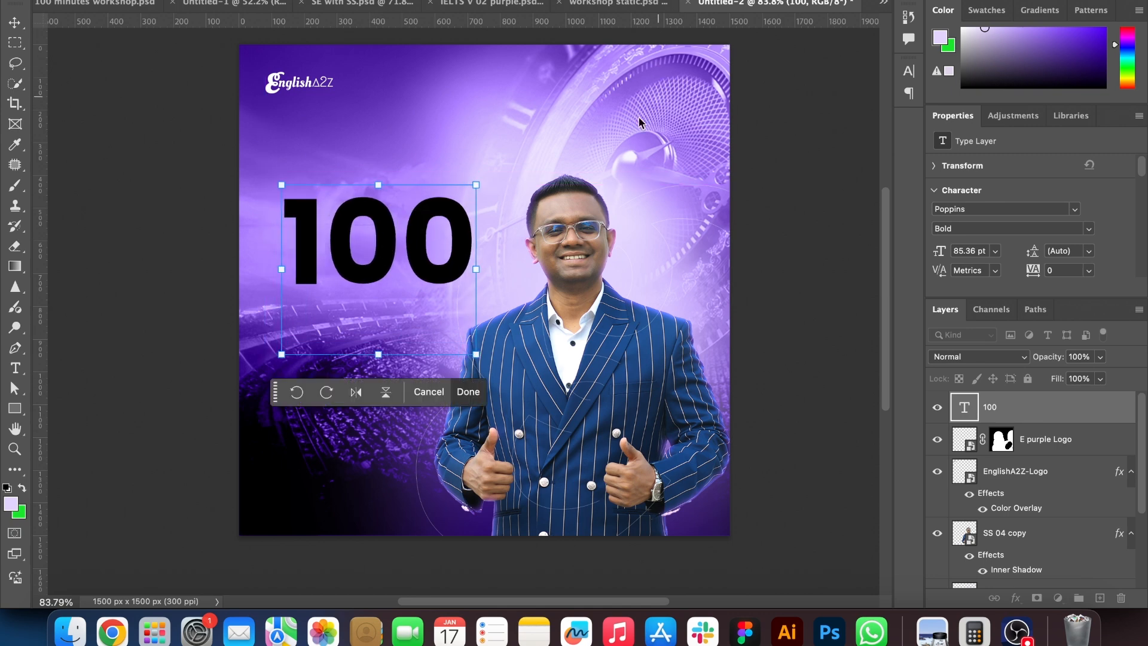
click(468, 393)
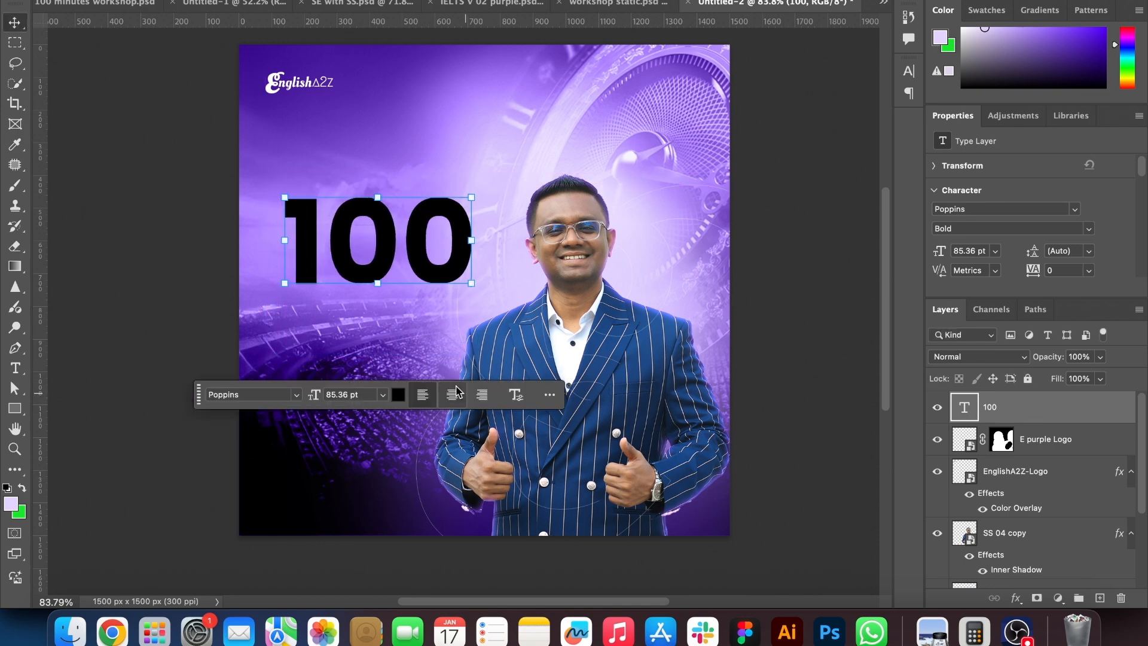
Set the 100 to Poppins SemiBold with tracking tightened to -80
double_click(370, 231)
click(909, 71)
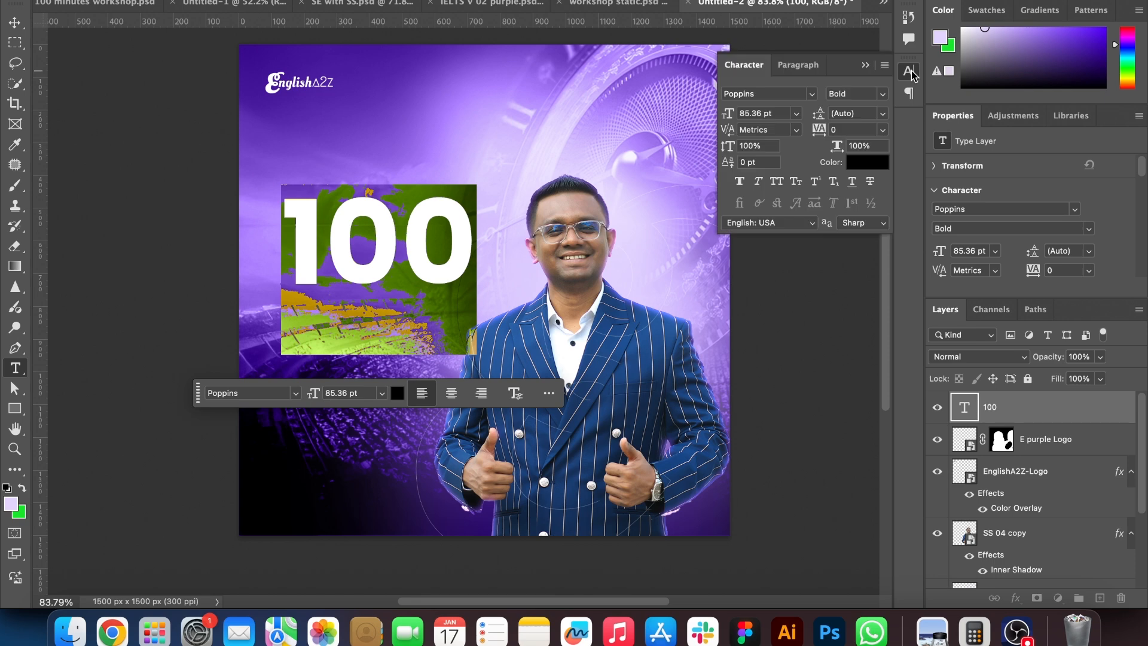
click(887, 97)
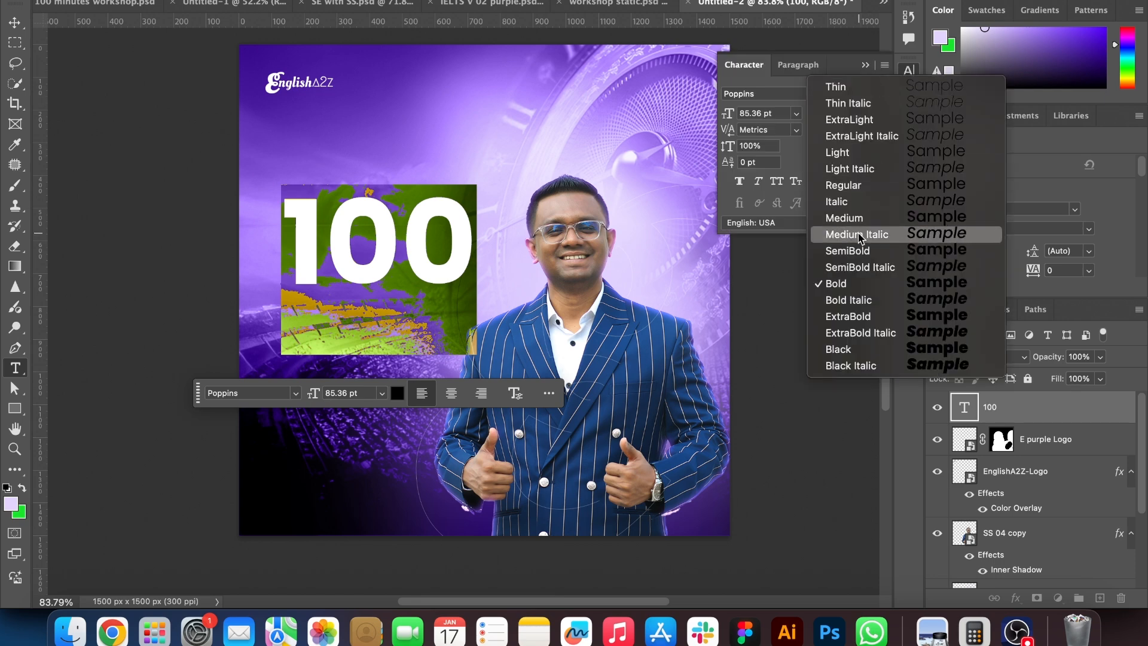
key(Escape)
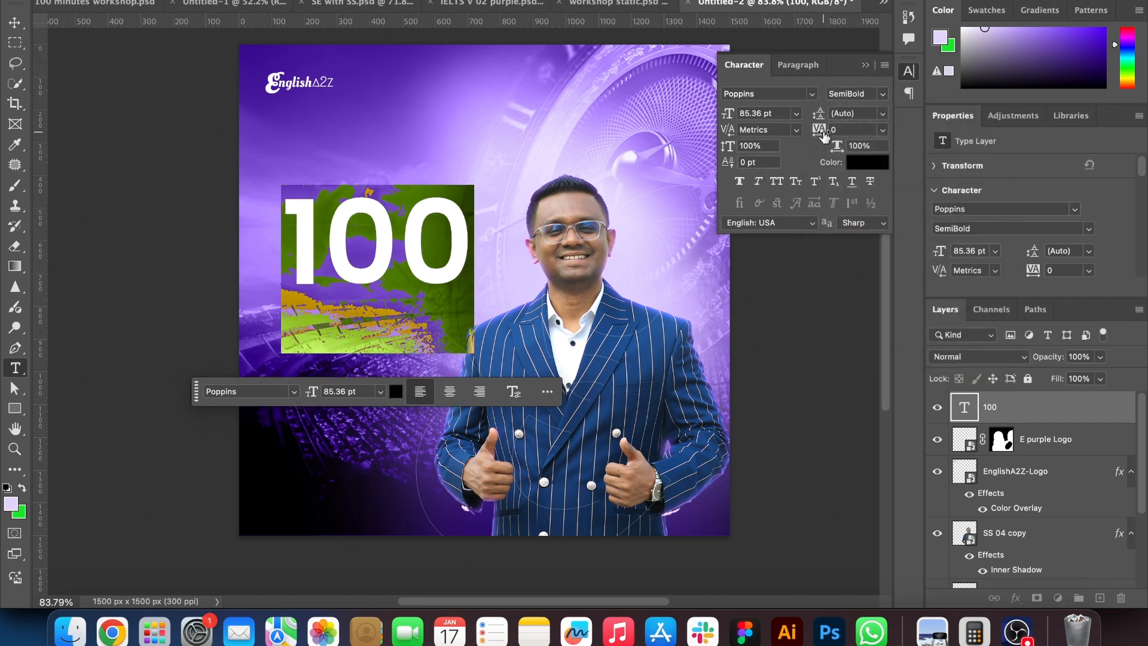
drag(821, 134, 819, 134)
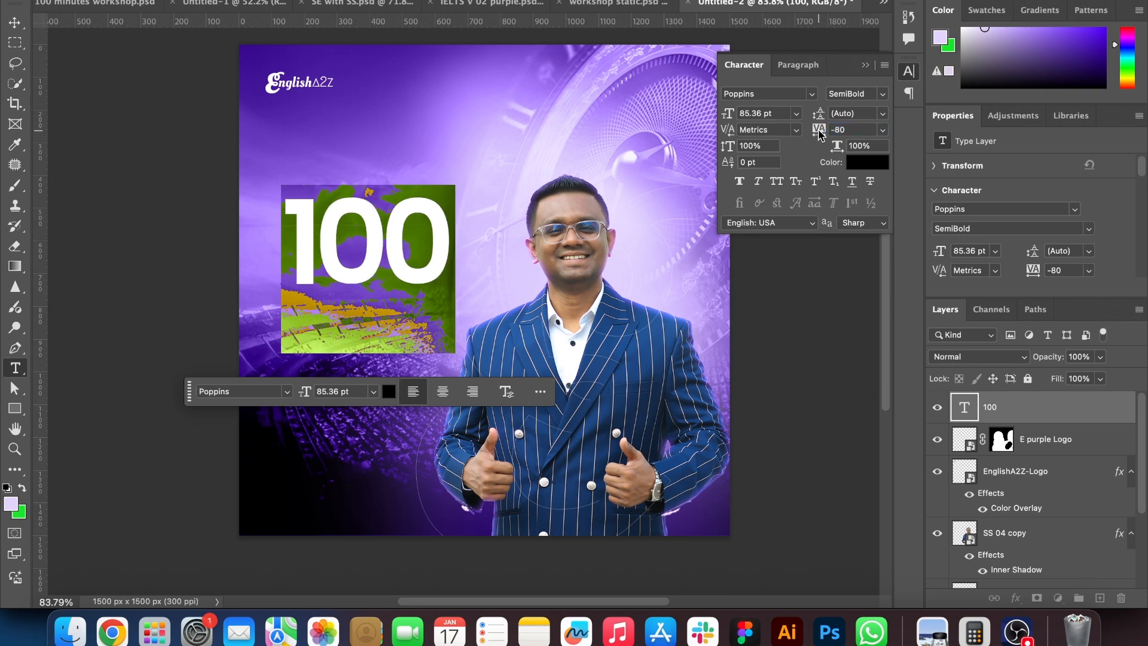
key(ctrl+Return)
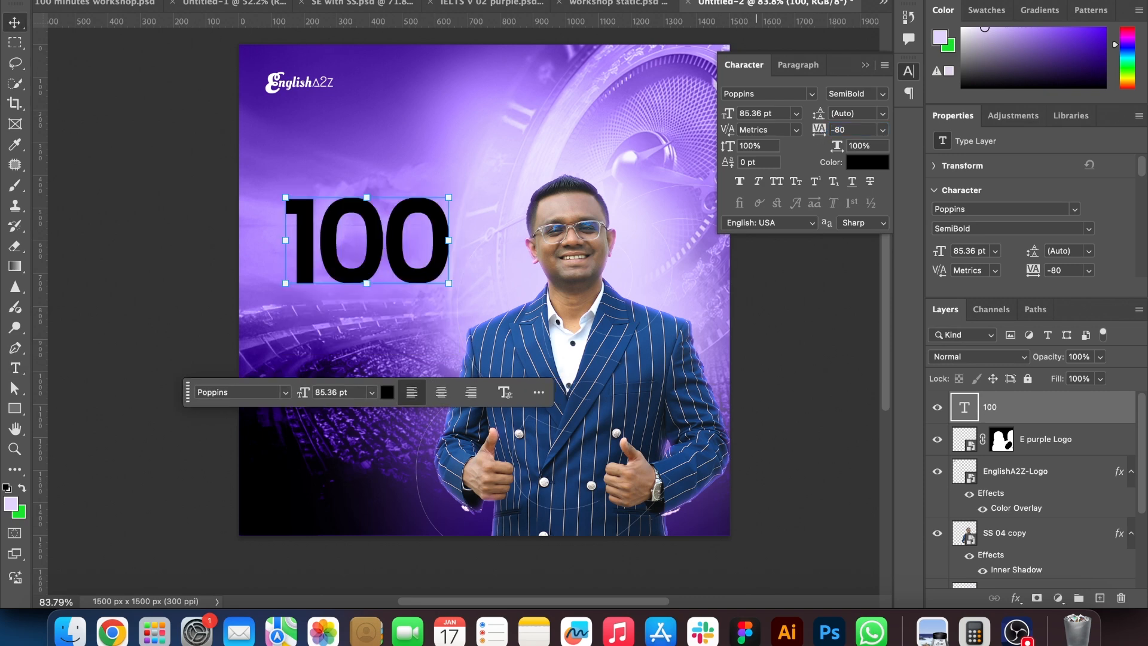
Change the 100 text colour to white
click(124, 88)
click(383, 218)
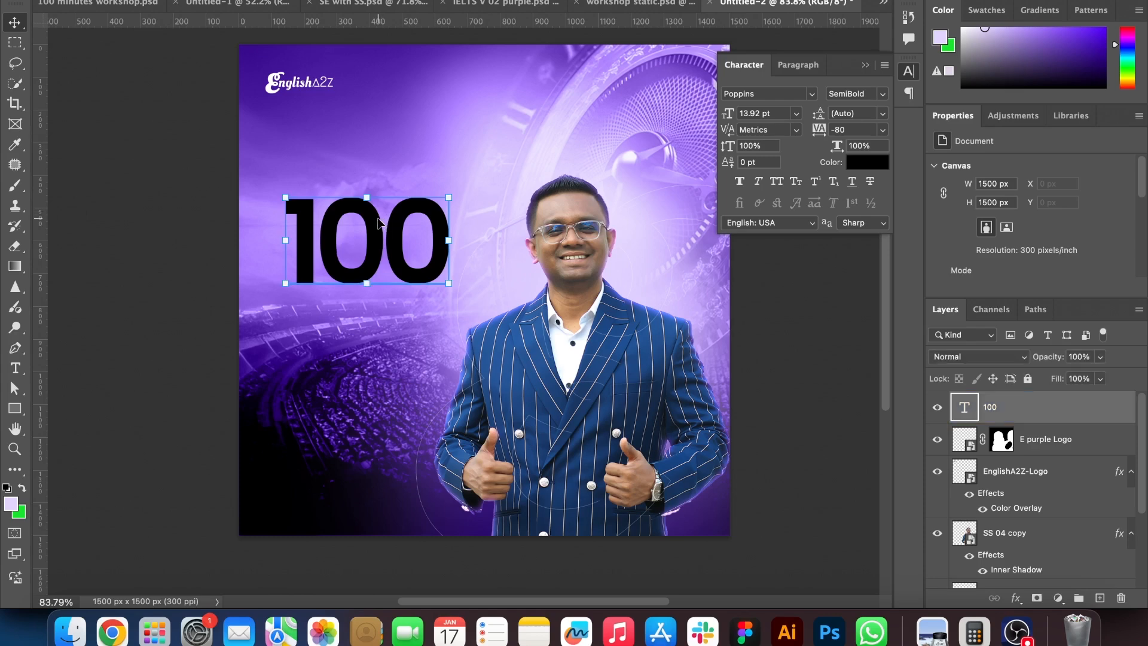
drag(836, 416, 694, 333)
click(1100, 356)
Zoom in, convert the 100 layer to a smart object, then rasterize it
click(174, 169)
key(super+plus)
key(super+plus)
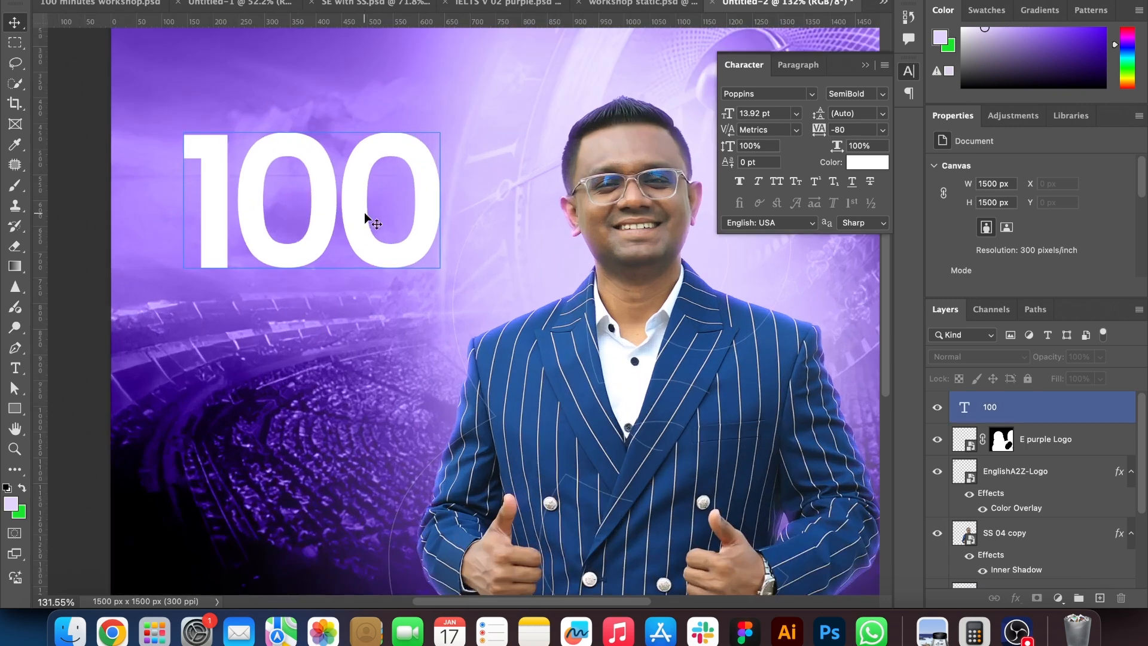
click(318, 206)
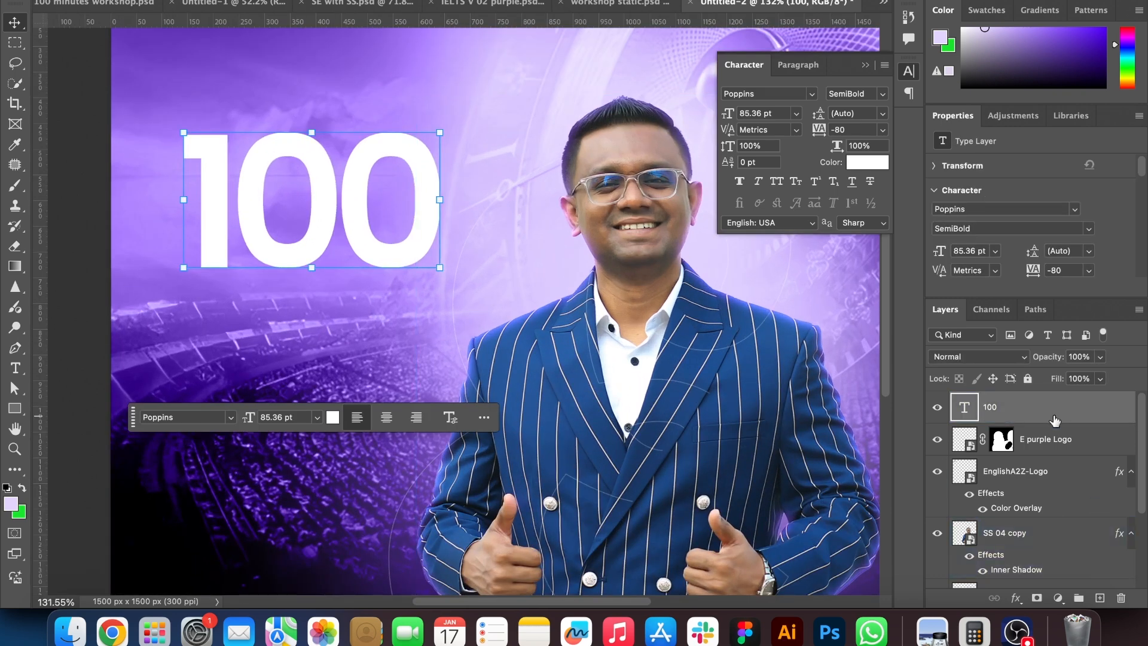
right_click(1055, 421)
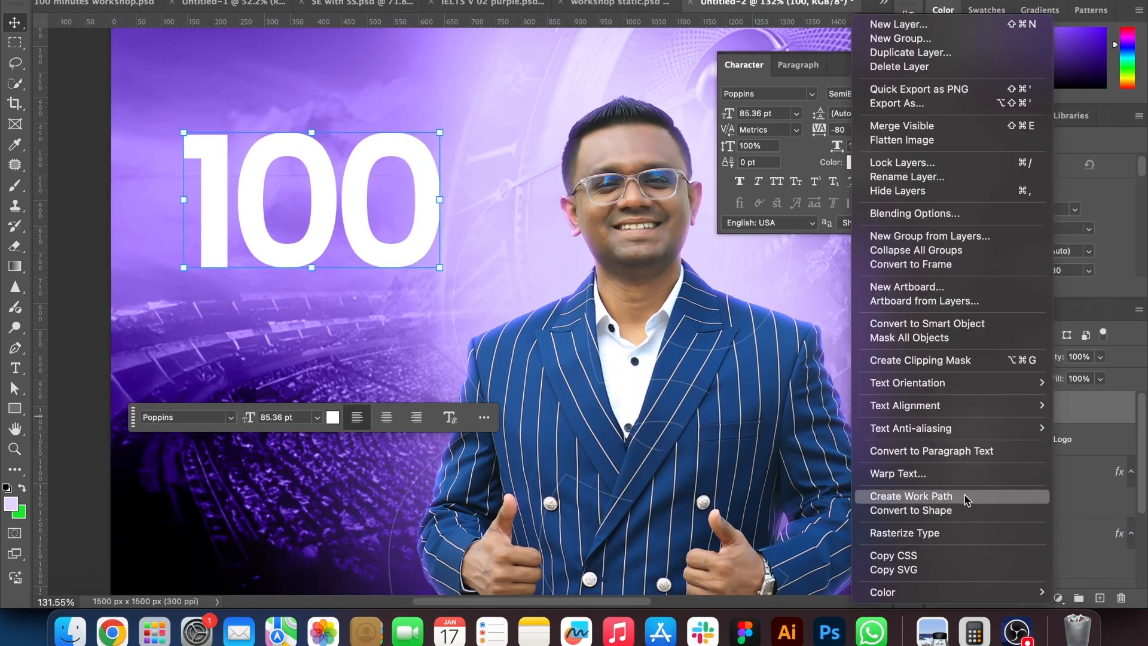
click(958, 322)
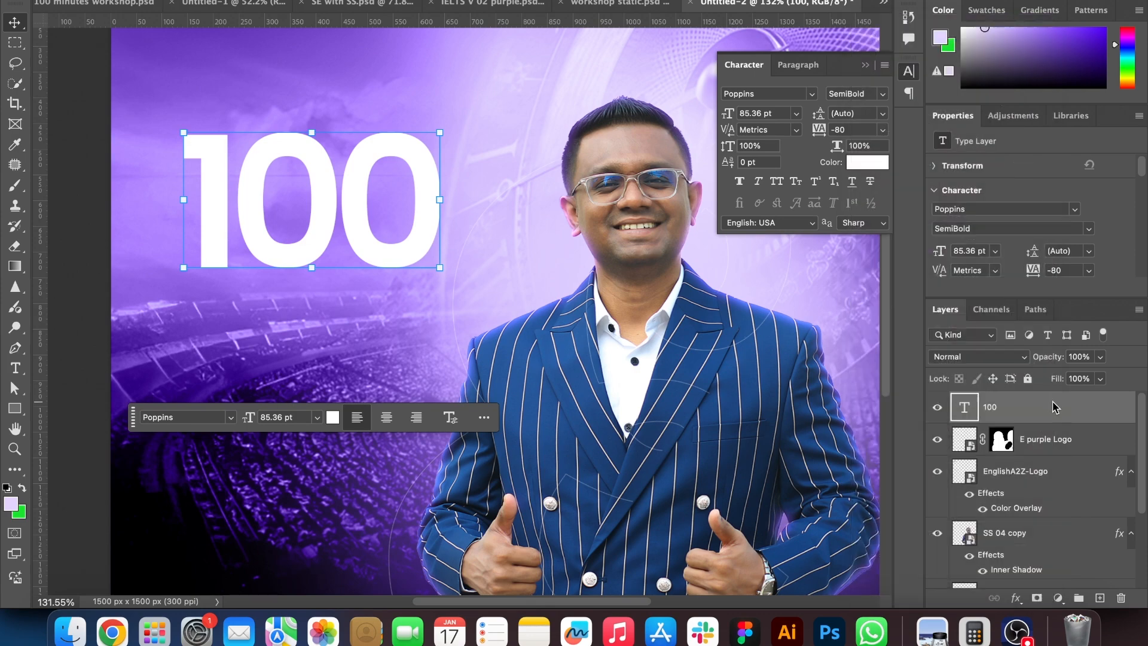
right_click(1043, 408)
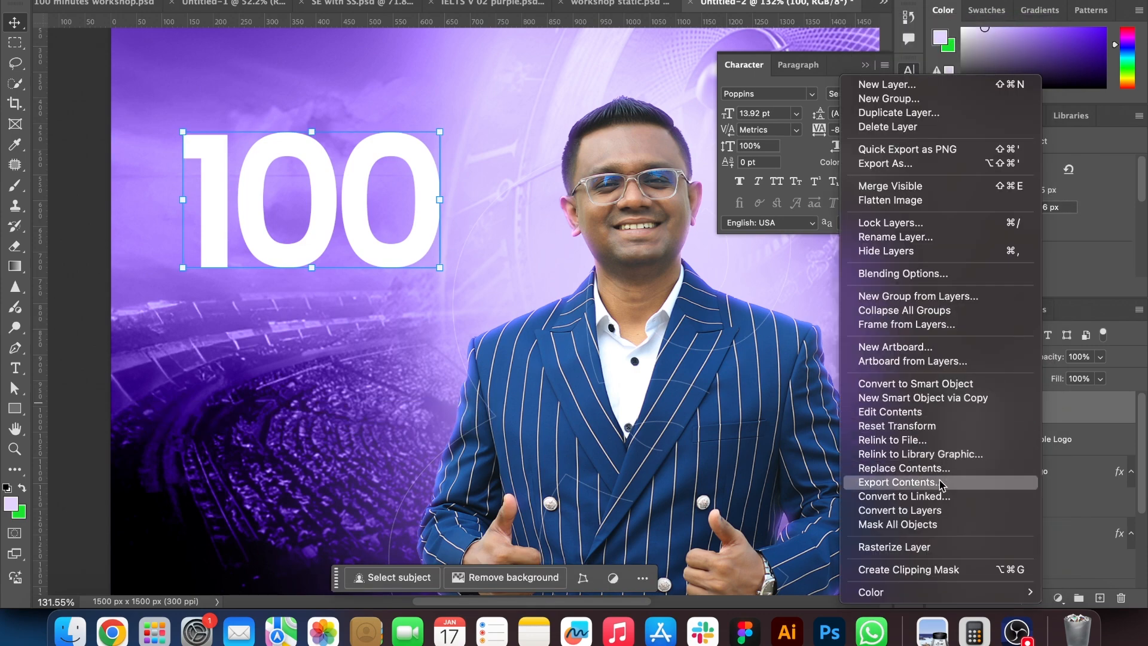
click(908, 547)
Cut away part of the last zero with a rectangular selection
click(18, 46)
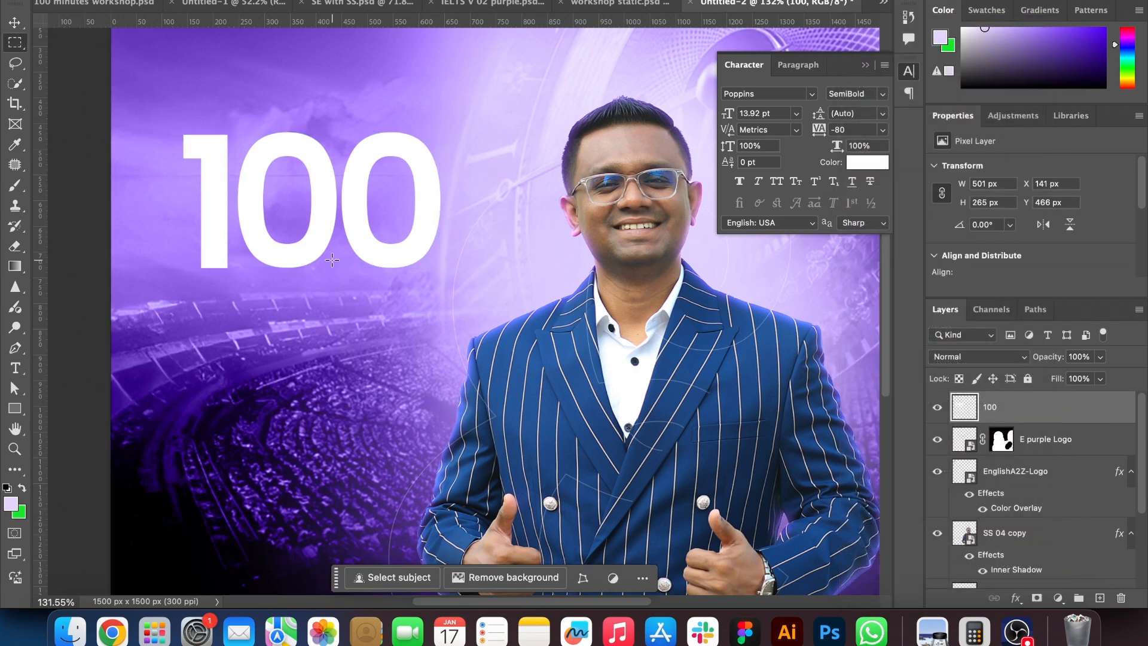
scroll(332, 260, up, 5)
scroll(253, 245, up, 4)
drag(230, 232, 364, 283)
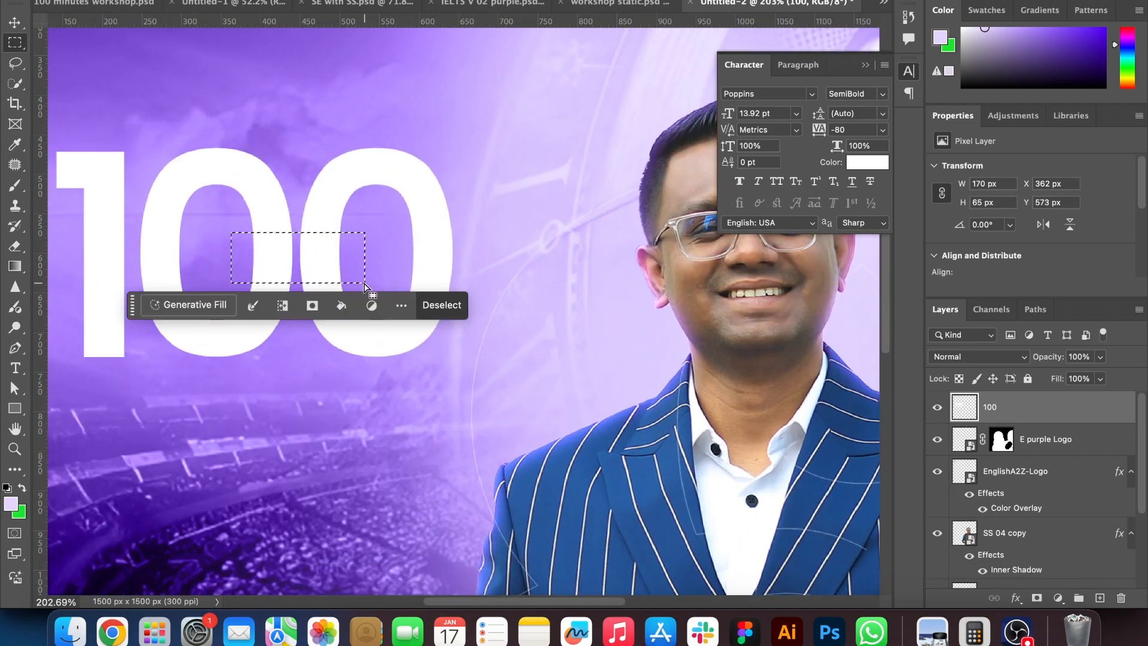
key(Delete)
key(ctrl+d)
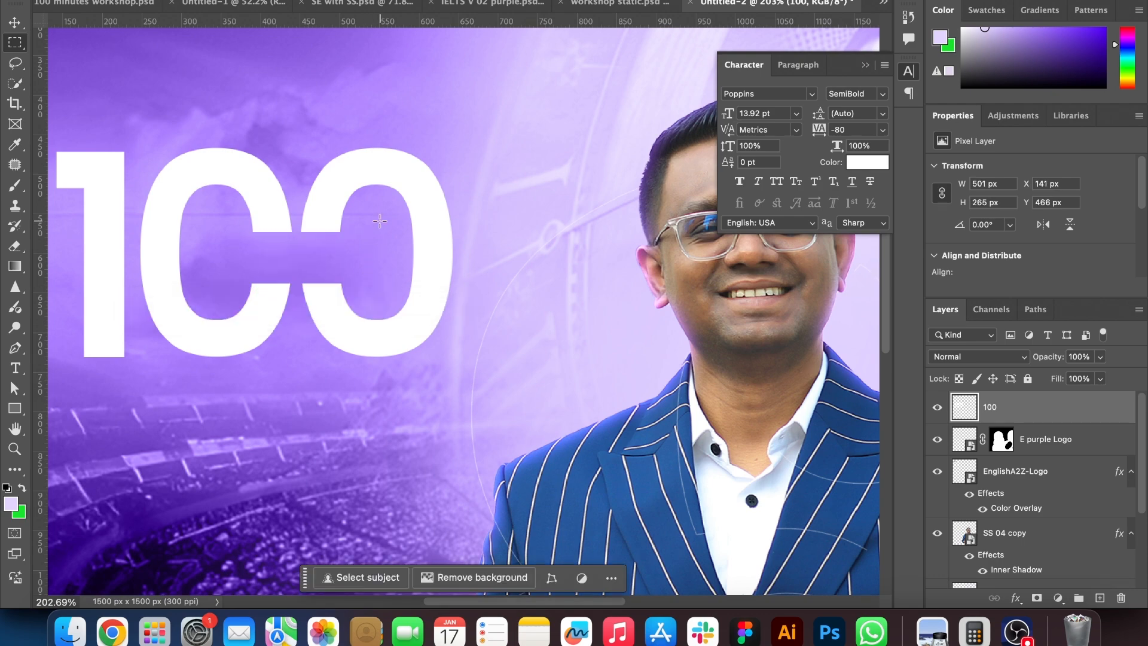
scroll(379, 221, down, 3)
scroll(379, 220, down, 4)
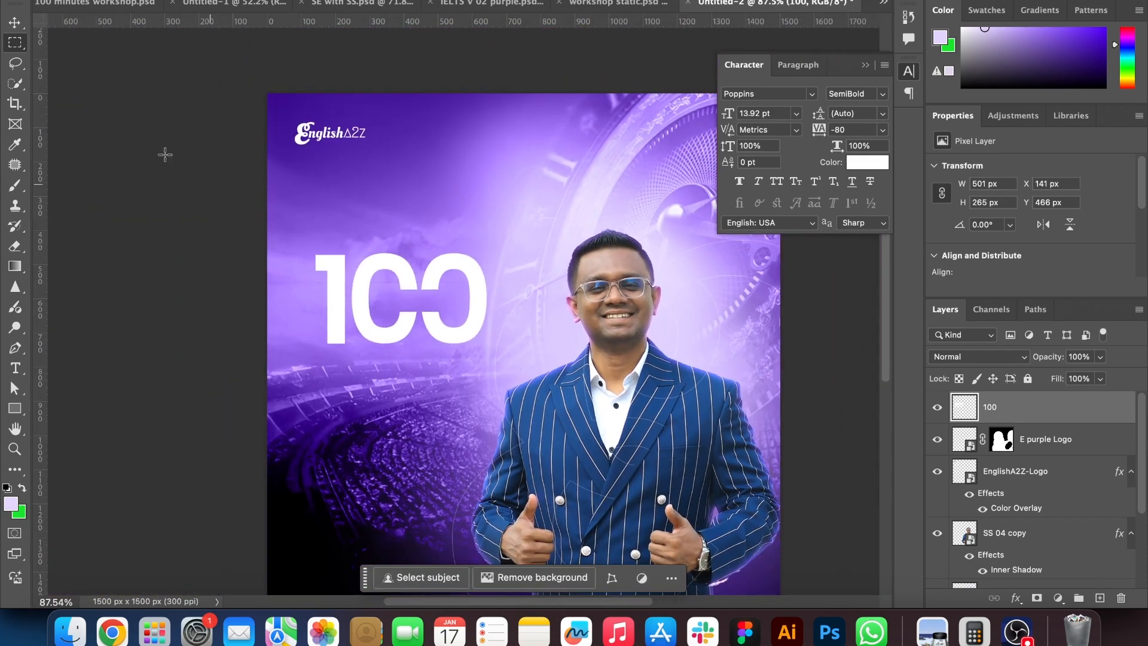
Convert the 100 to a smart object and scale it to 601 × 317 px beside the presenter
click(14, 22)
click(156, 224)
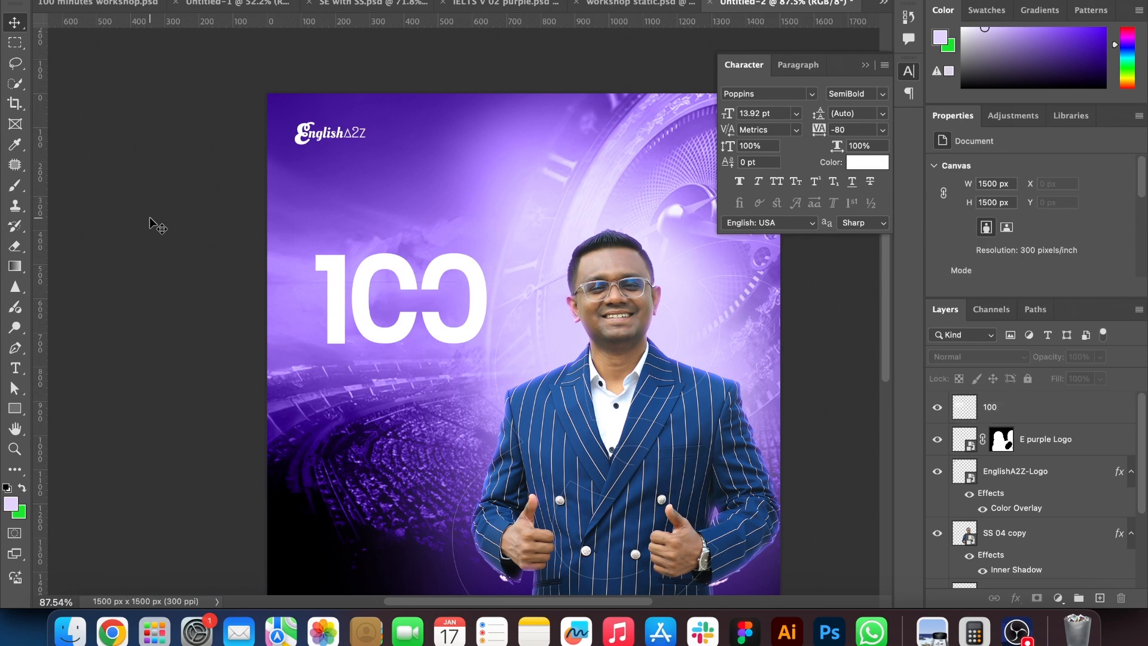
click(409, 281)
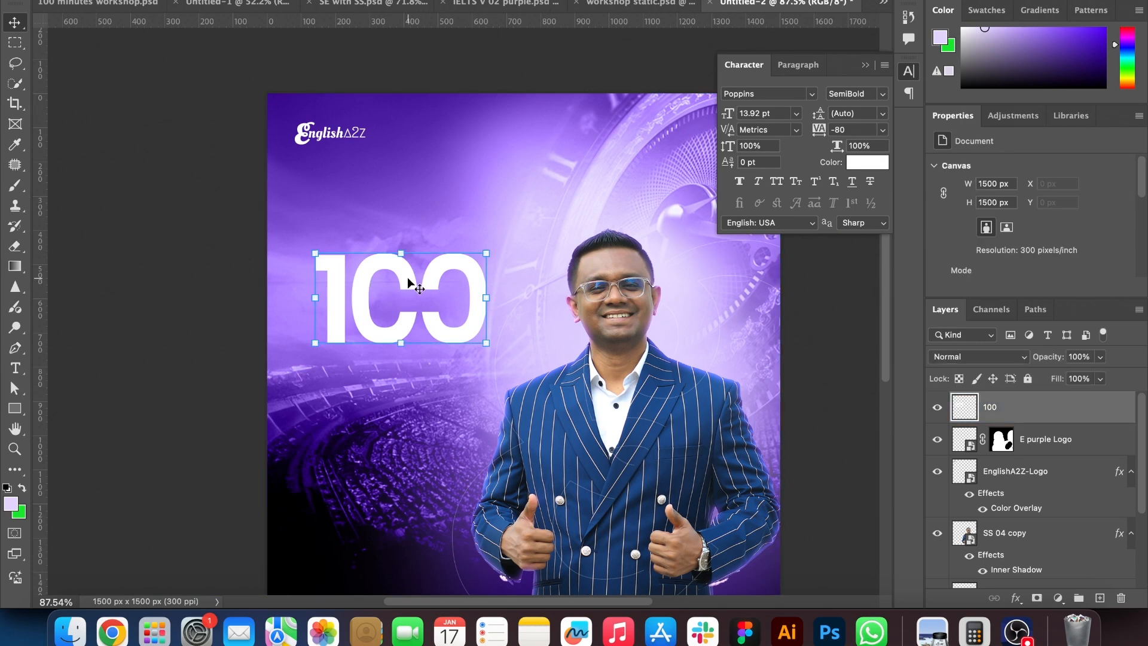
right_click(1044, 427)
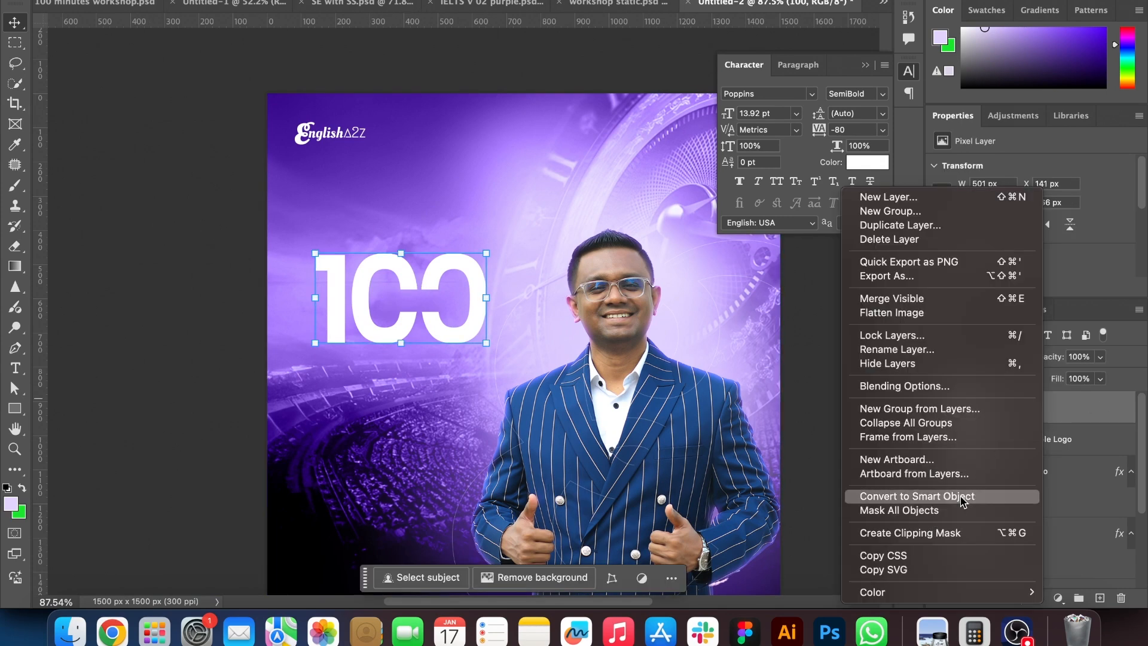
click(754, 418)
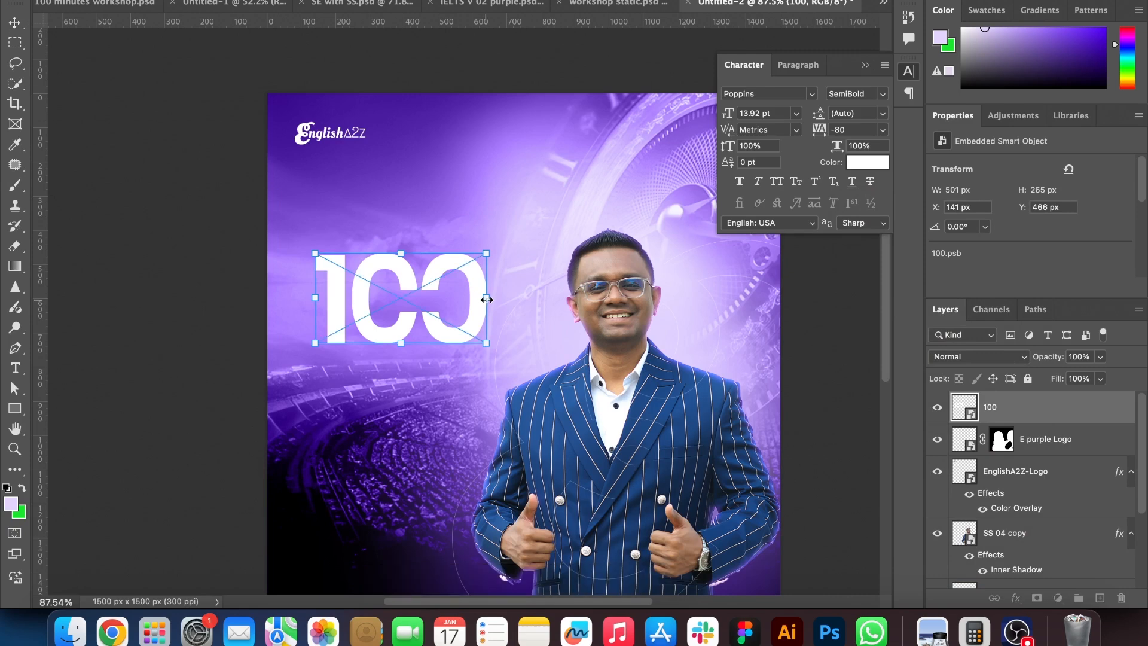
drag(486, 297, 537, 307)
drag(437, 300, 426, 311)
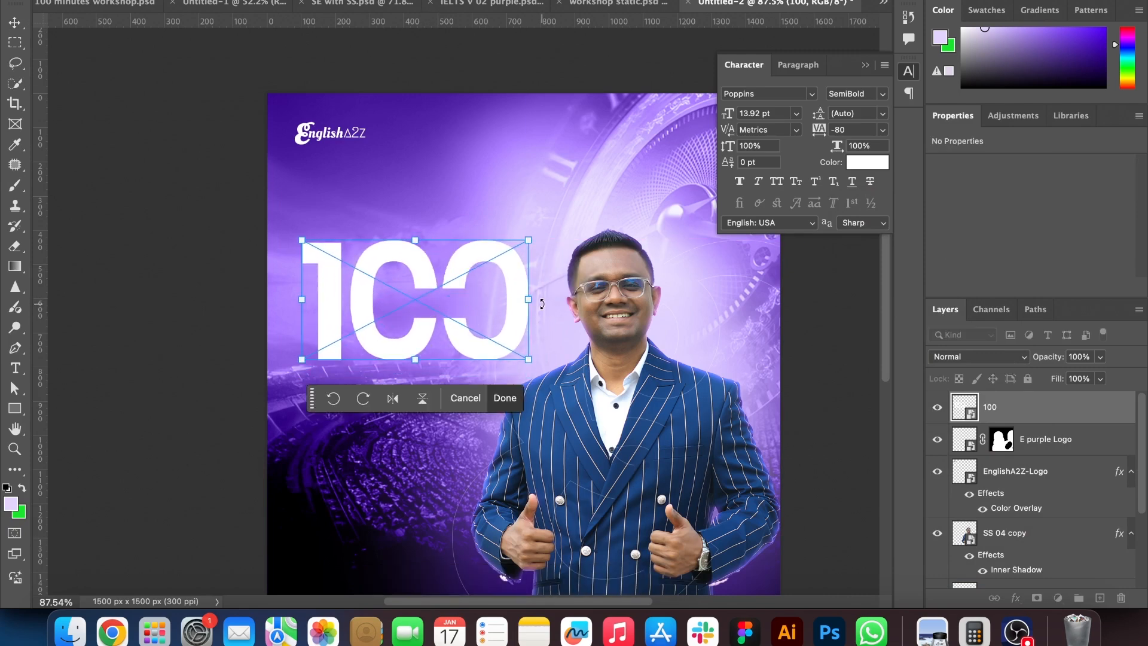
drag(528, 299, 503, 295)
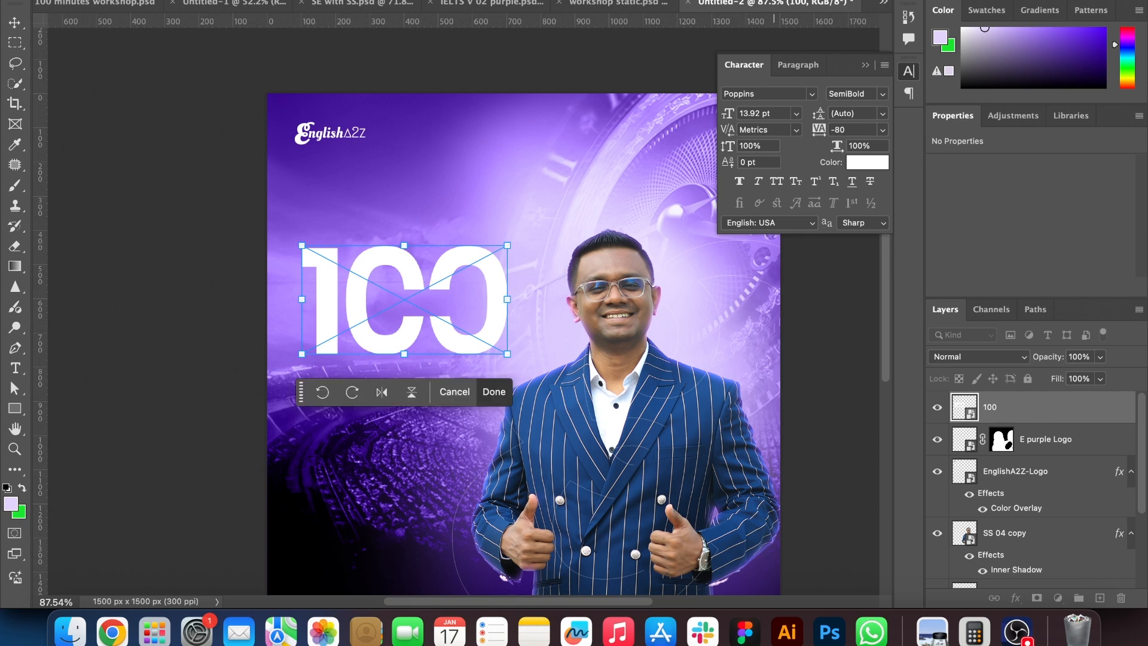
key(Return)
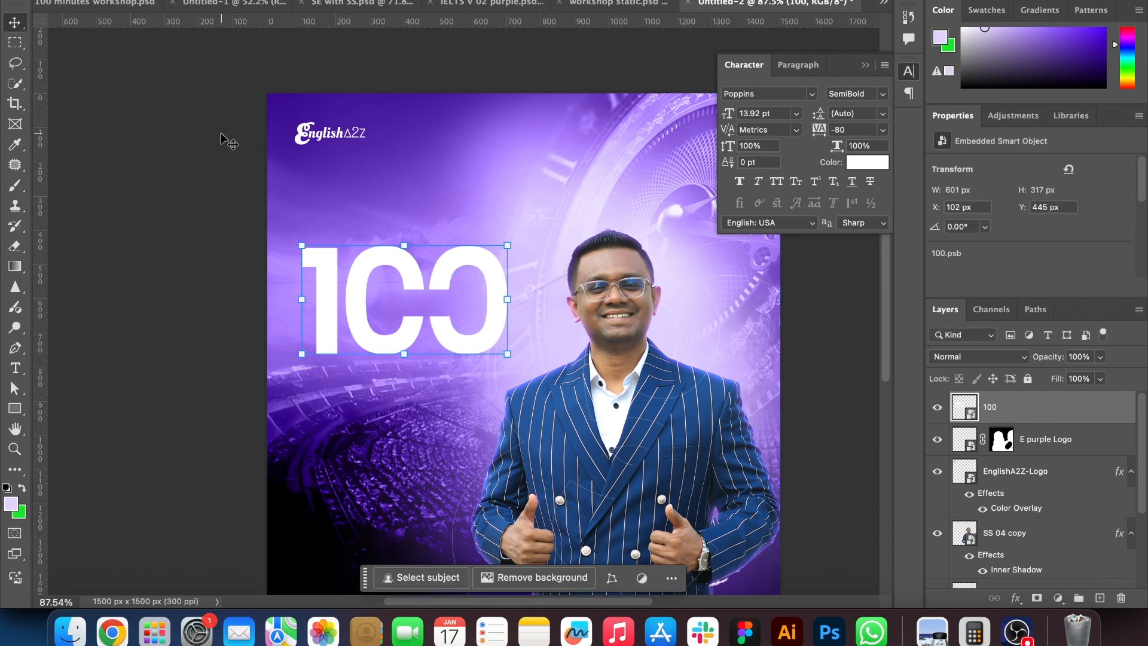
scroll(221, 139, down, 2)
scroll(221, 139, down, 5)
scroll(261, 142, right, 1)
scroll(248, 137, up, 4)
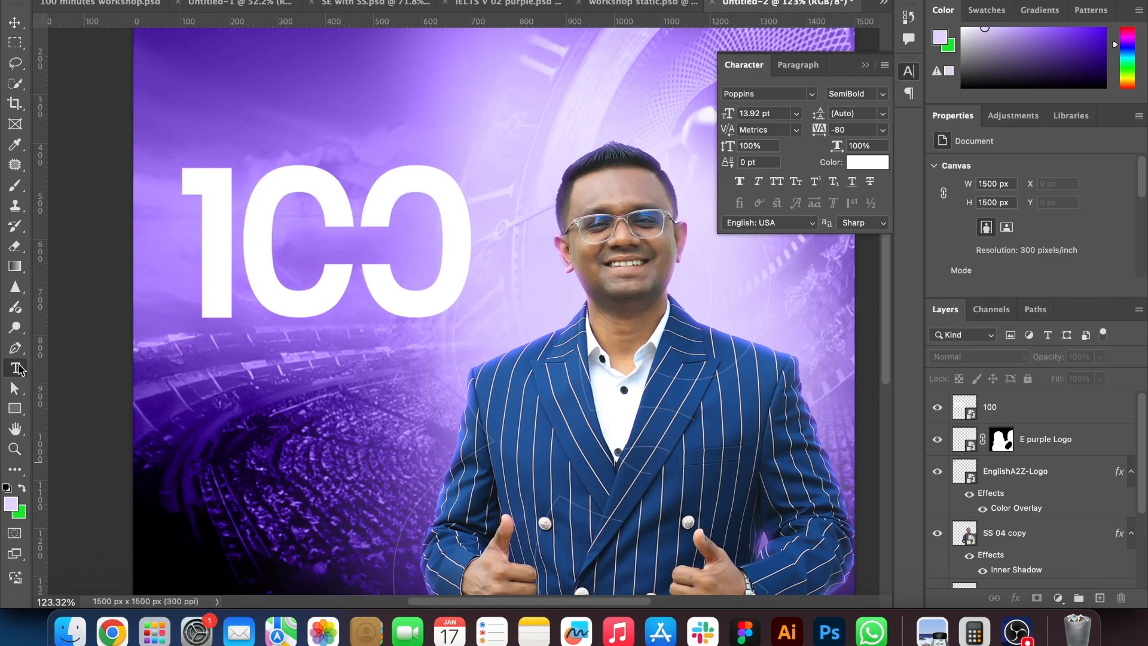
Type 'Minutes' in white 13.92 pt and place it across the middle of the 100
click(206, 404)
text(Minut)
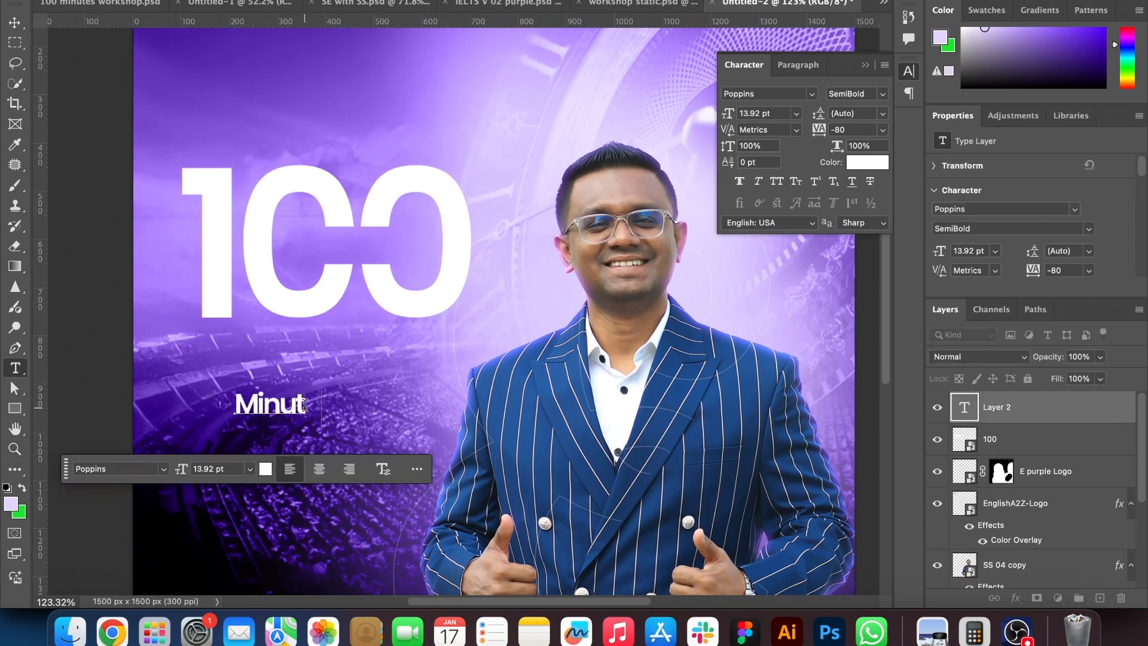
key(super+Return)
click(15, 22)
drag(311, 404, 380, 250)
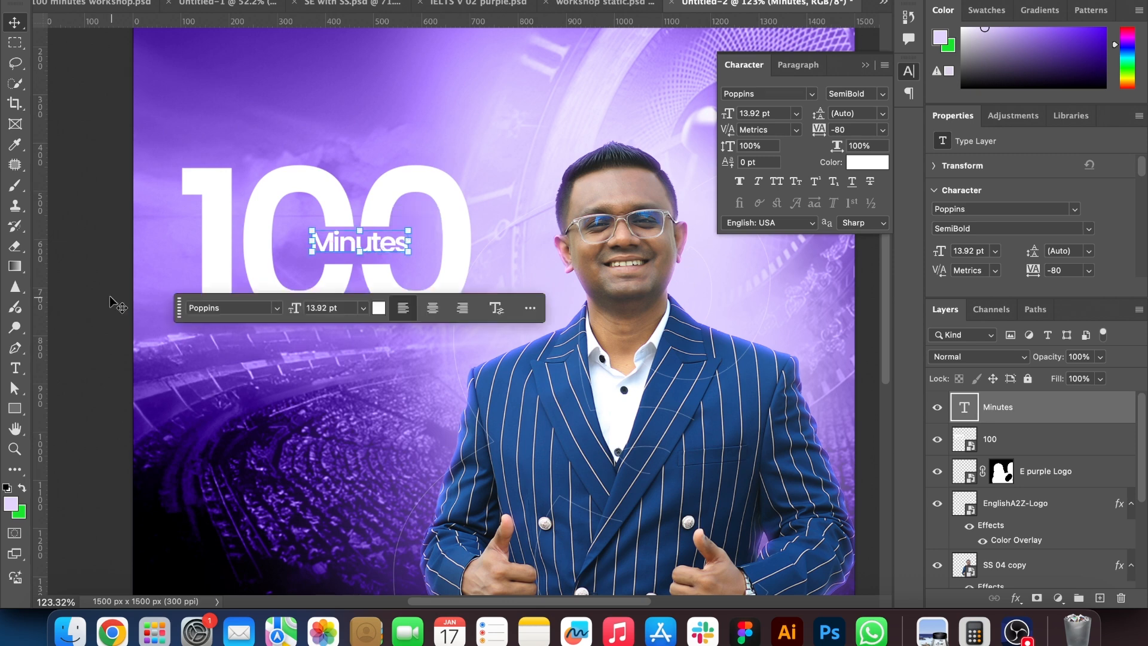
click(99, 307)
Copy the words 'Master Class' from the notes
click(16, 369)
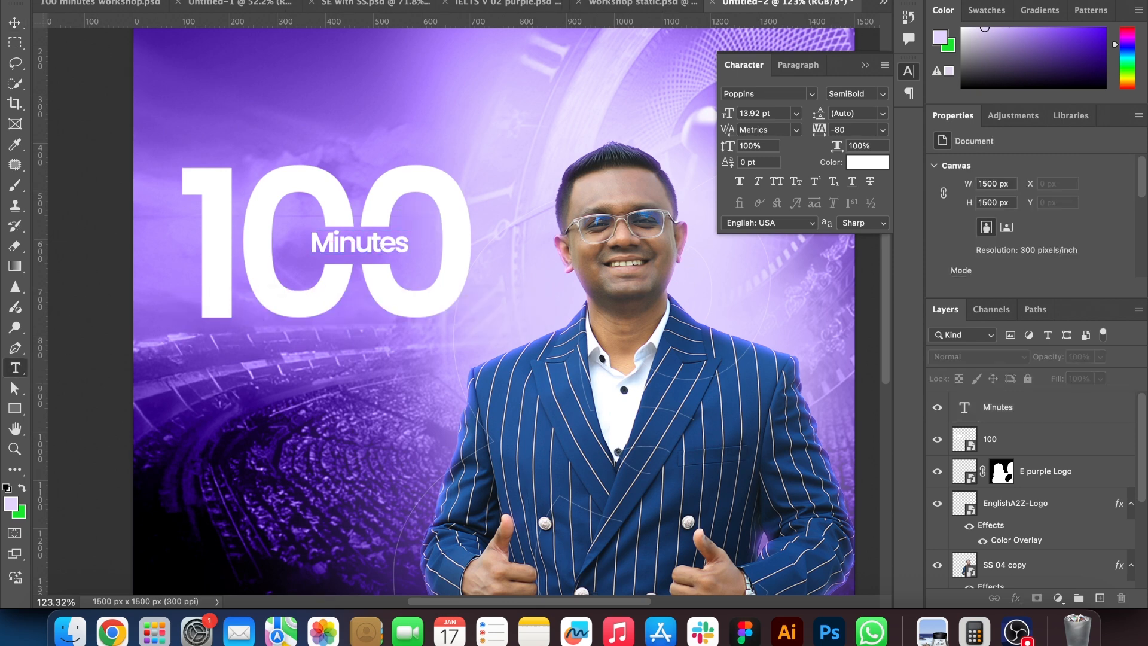
key(super+Tab)
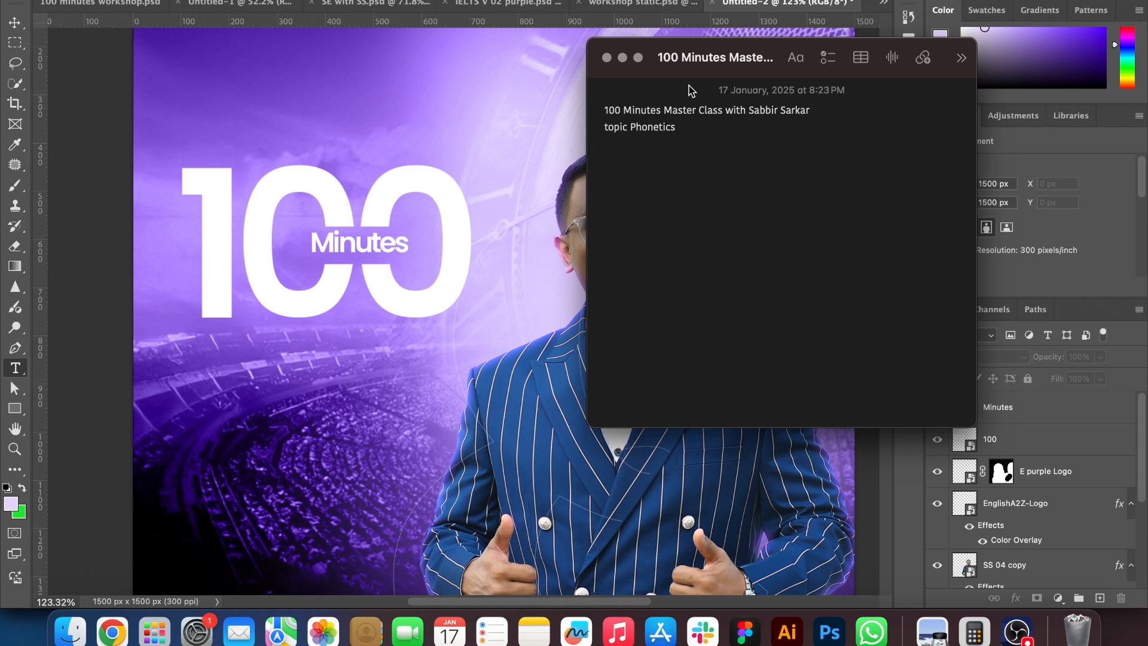
drag(671, 111, 721, 115)
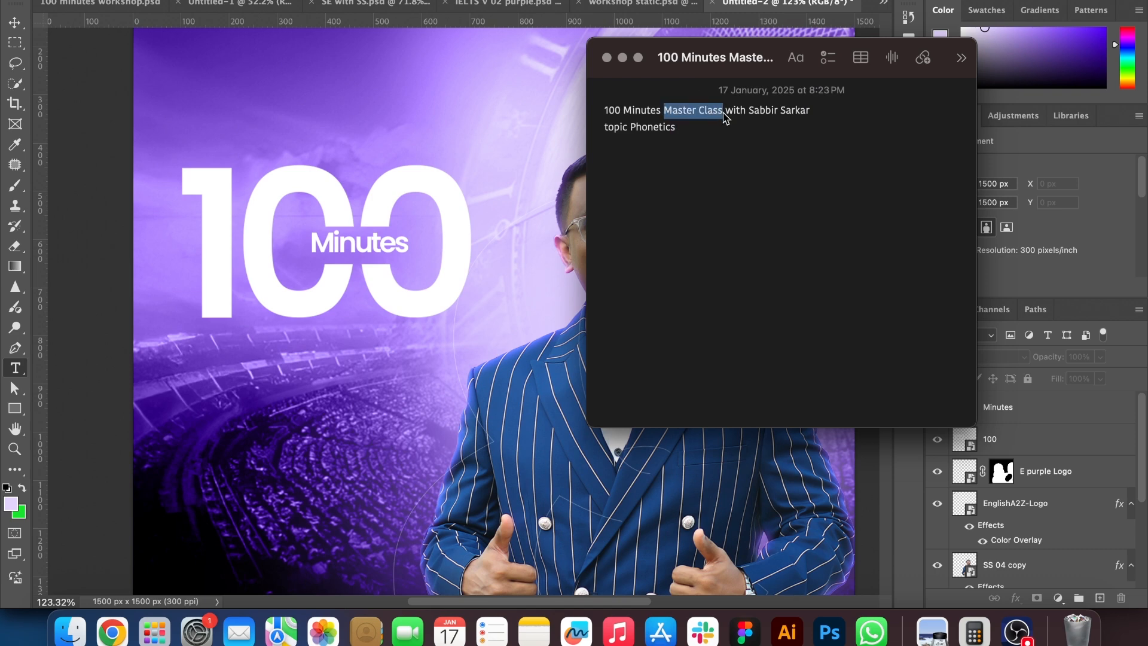
key(super+Tab)
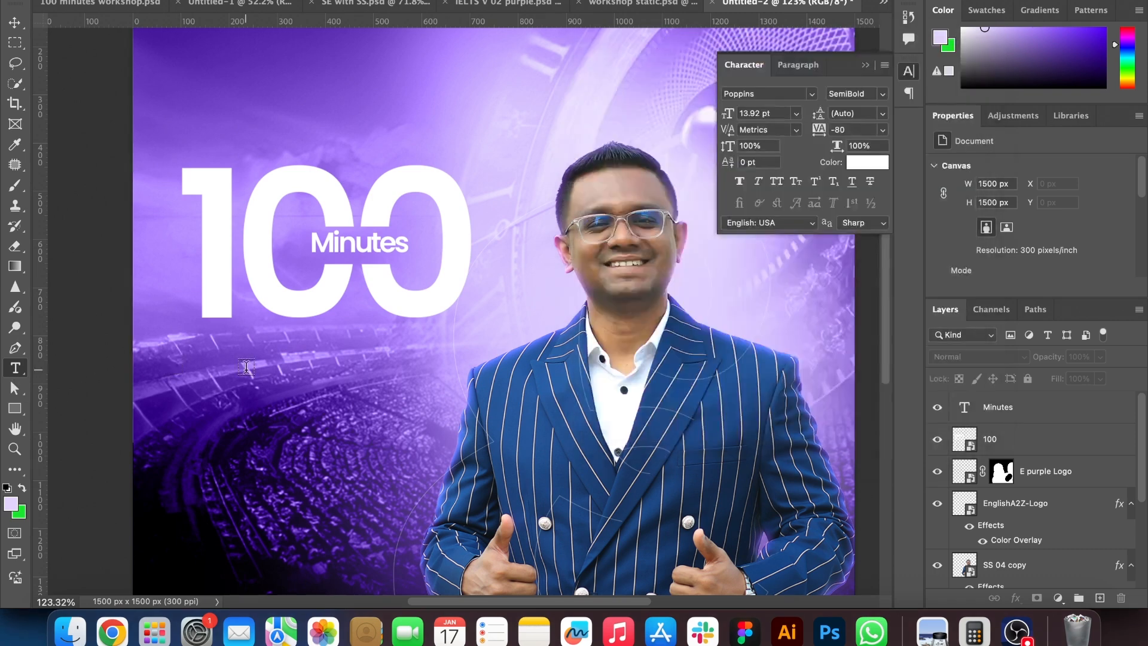
Paste 'Master Class' as new text, enlarged to 25.29 pt and left-aligned under the 100
click(247, 368)
text(Master Class)
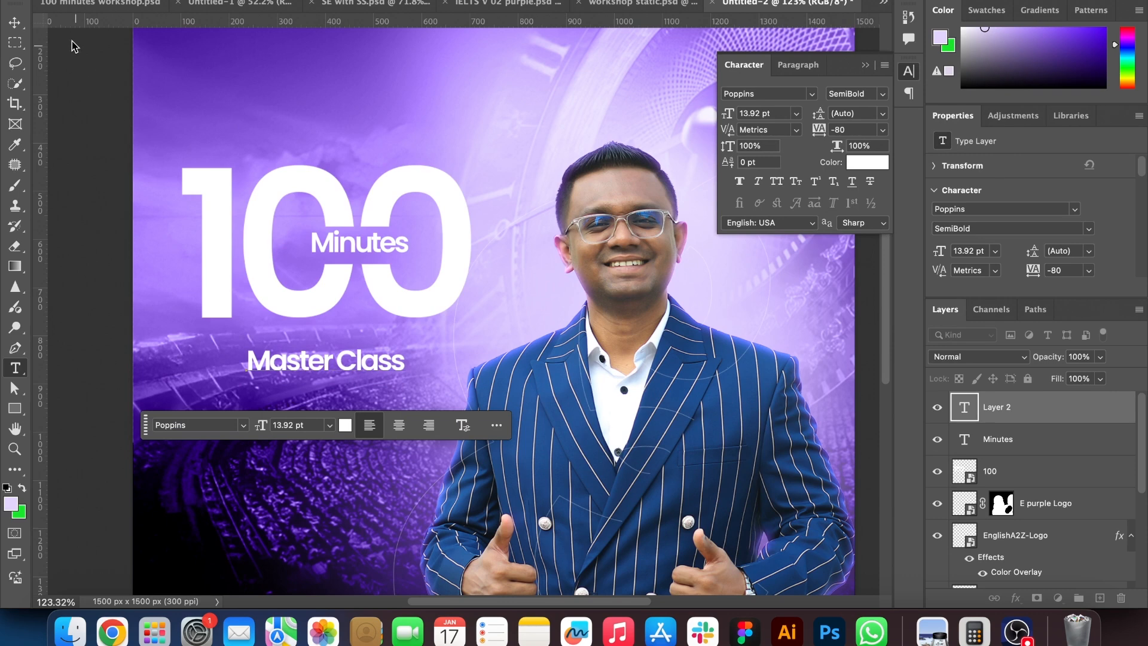
click(17, 20)
drag(407, 366, 528, 362)
drag(418, 360, 353, 353)
drag(437, 360, 467, 363)
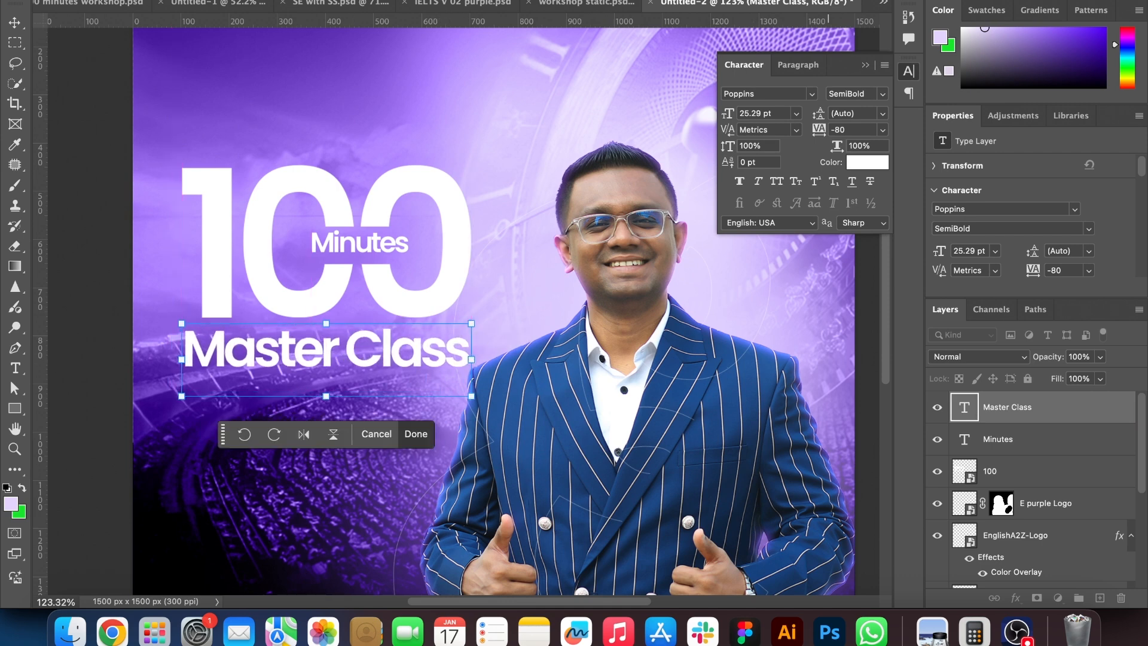
key(Return)
click(59, 218)
click(316, 351)
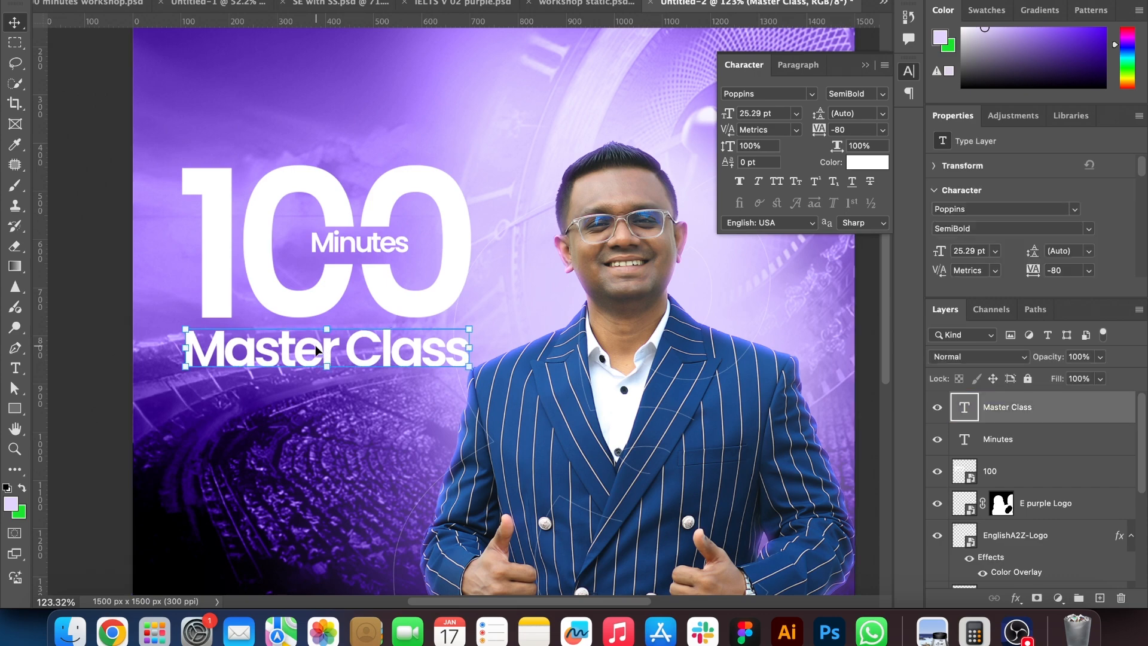
right_click(1070, 411)
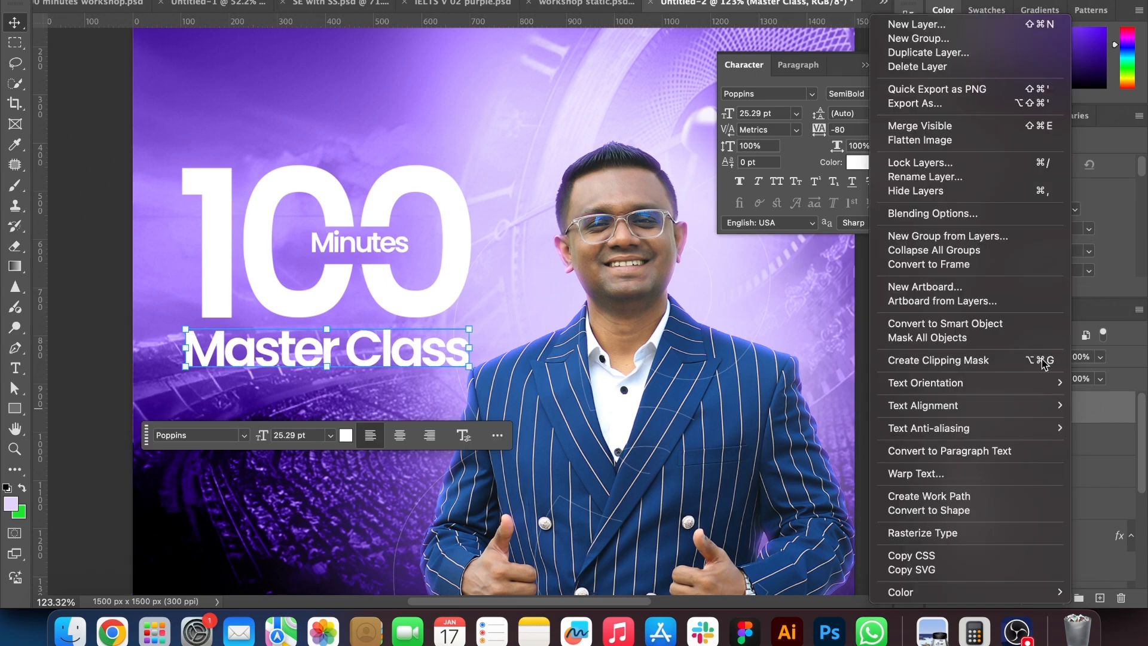
Add a Gradient Overlay to Master Class and set its right stop to white
click(1016, 210)
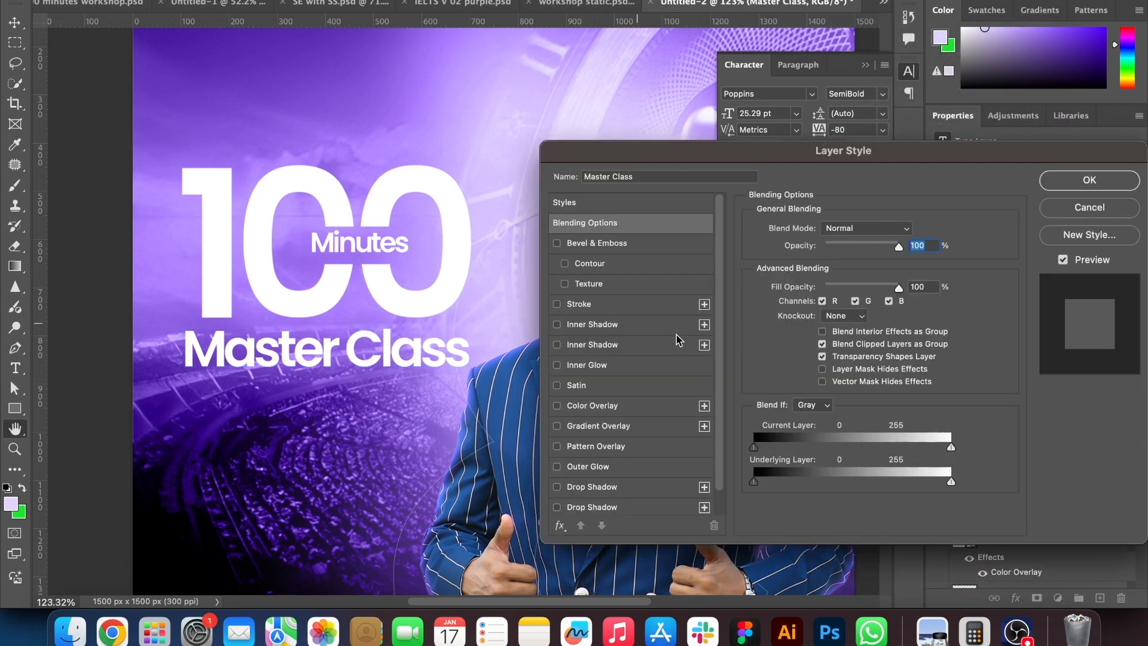
click(615, 428)
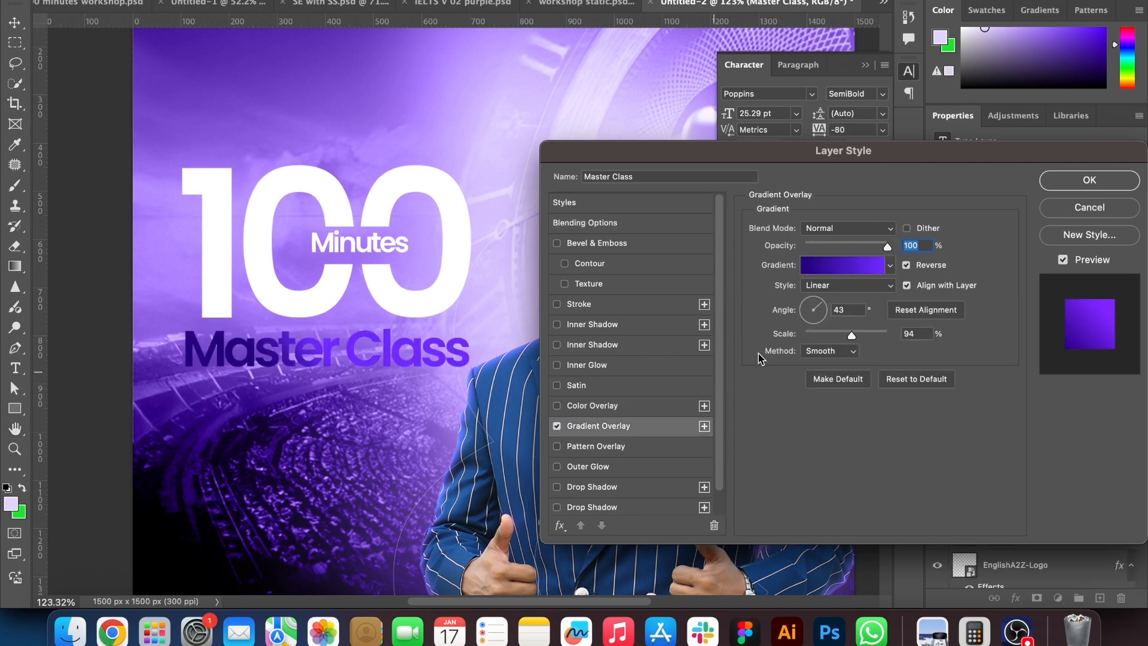
click(840, 269)
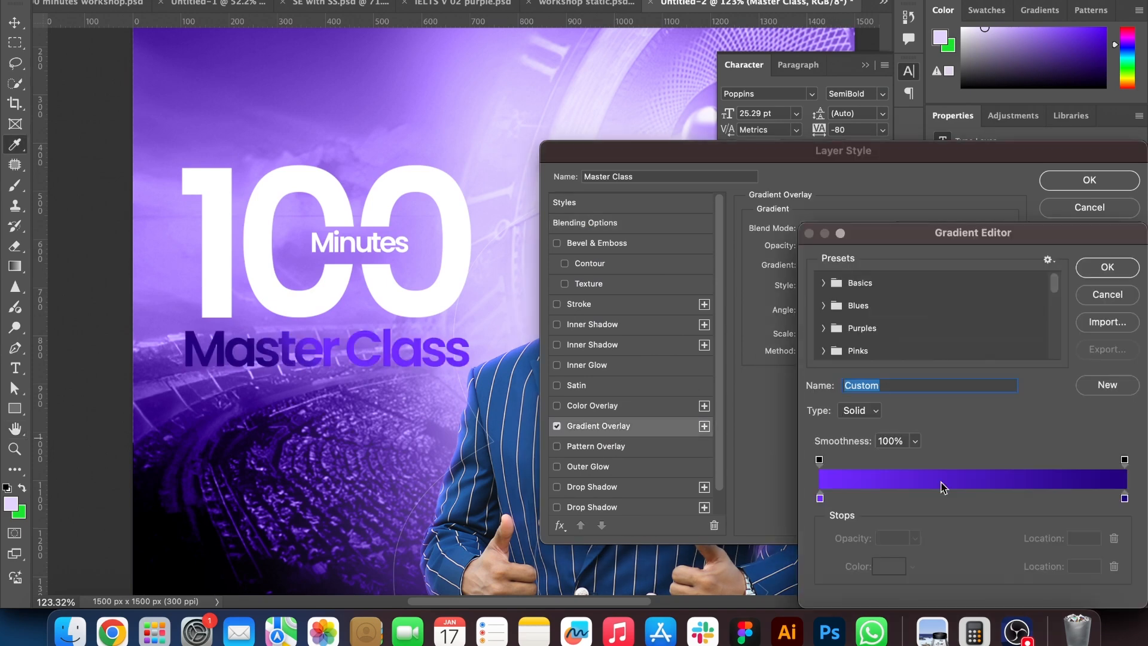
click(1124, 498)
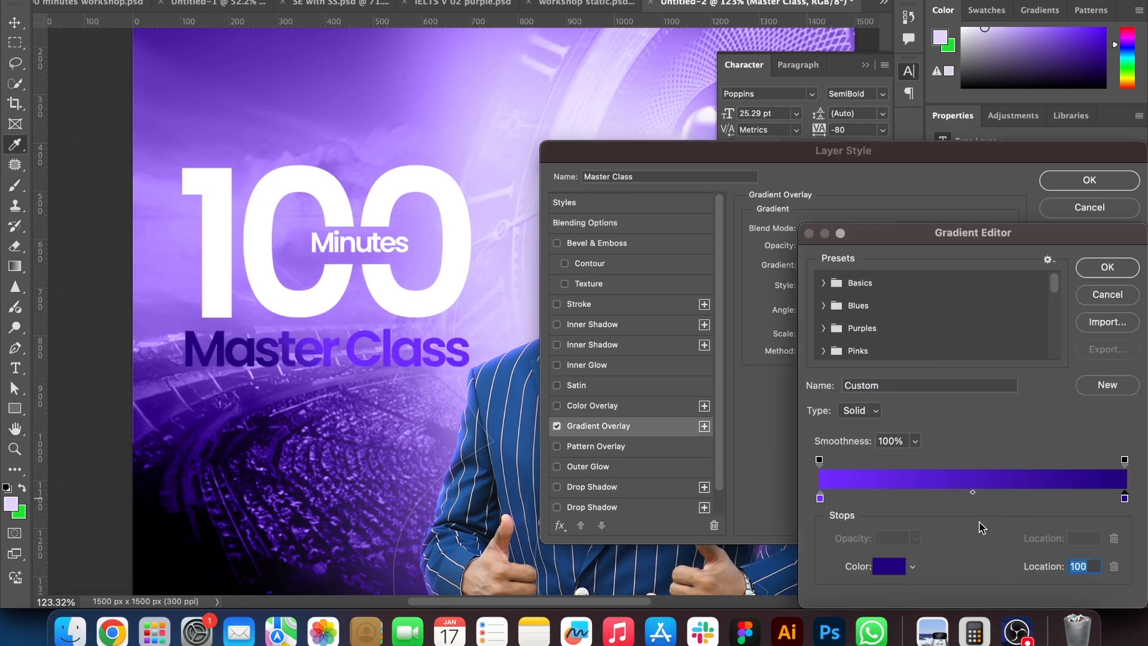
click(891, 568)
drag(805, 399, 673, 329)
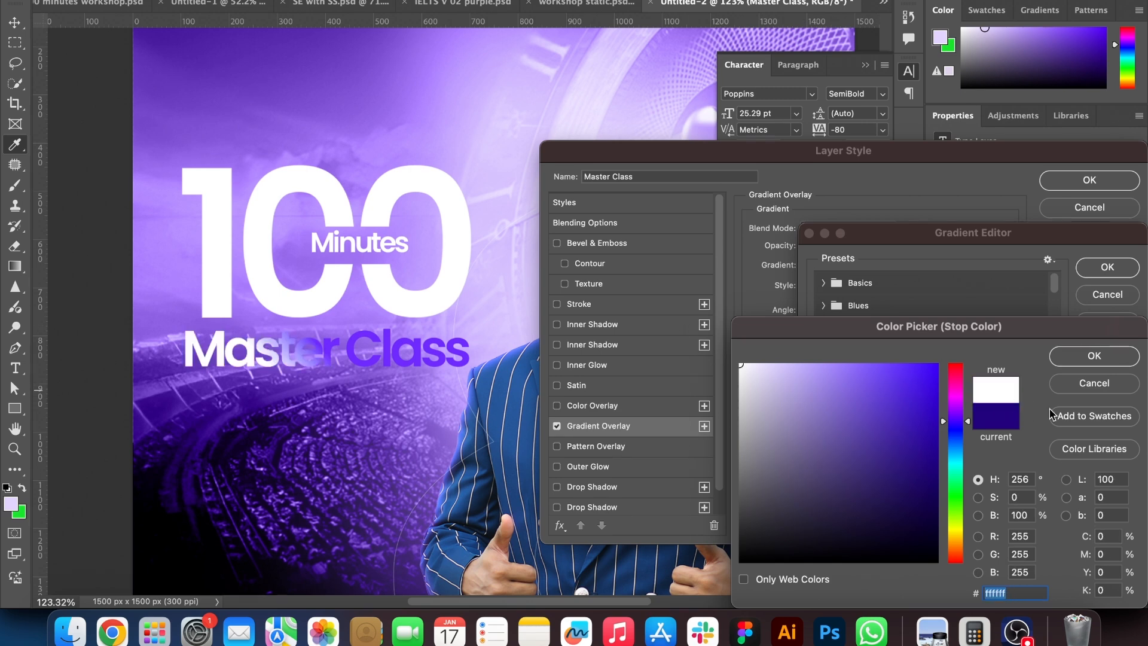
click(1094, 356)
Set the left gradient stop to pale lavender f2ecff, add a 1 px stroke, and apply
click(819, 498)
click(888, 566)
mouse_move(830, 466)
mouse_down()
mouse_move(800, 363)
mouse_move(753, 330)
mouse_up()
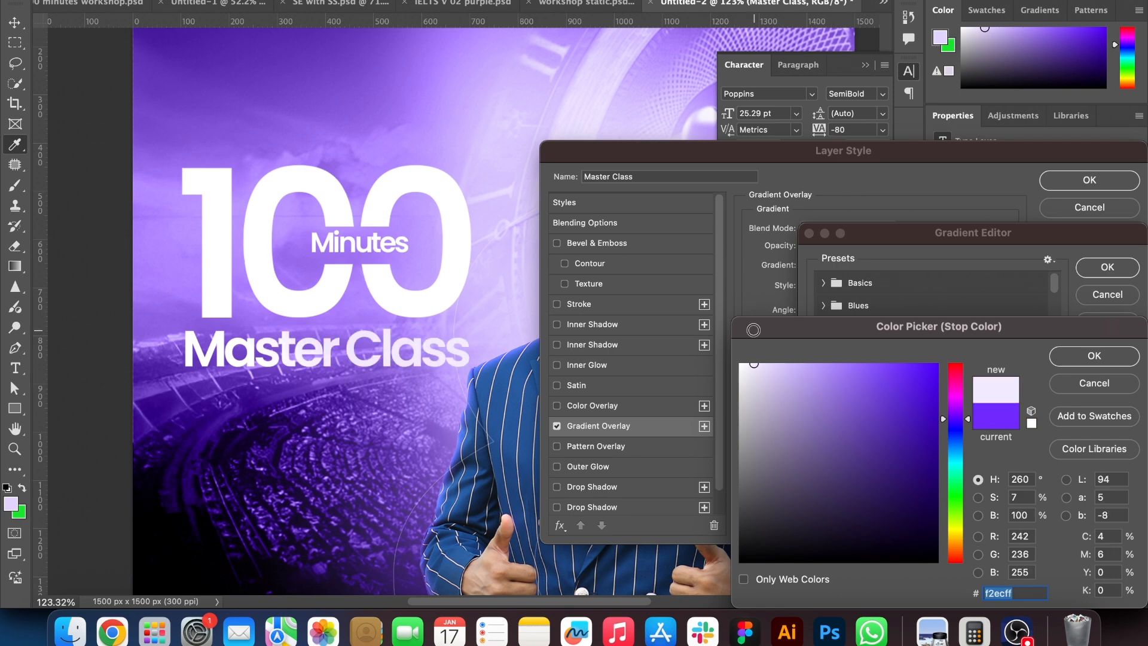
click(1093, 356)
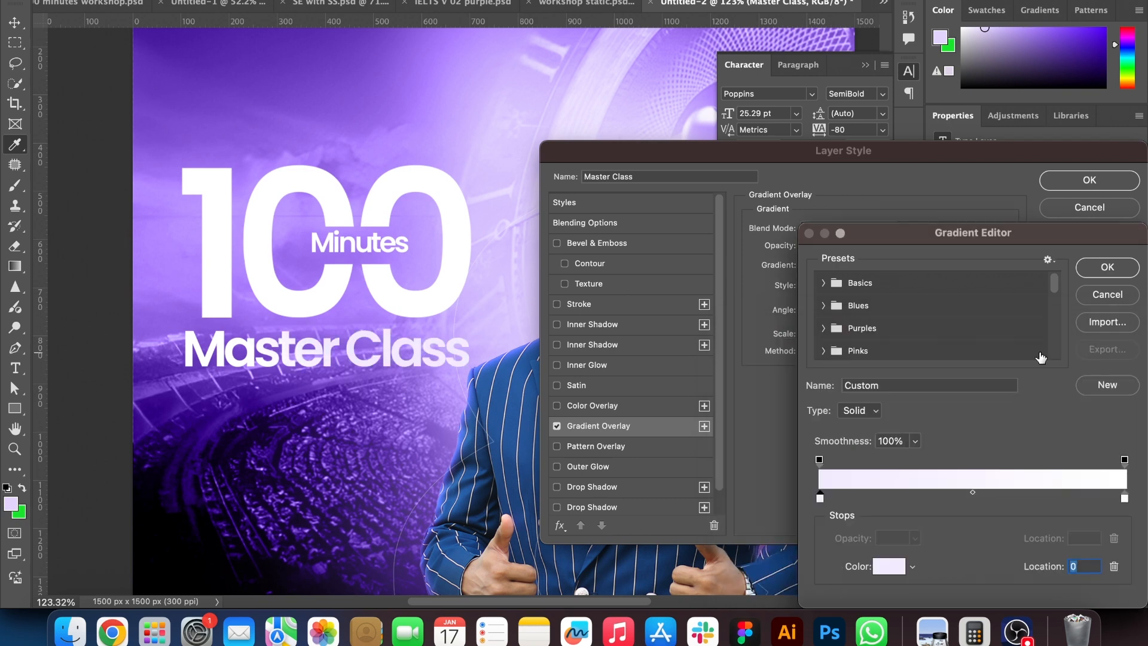
click(1105, 270)
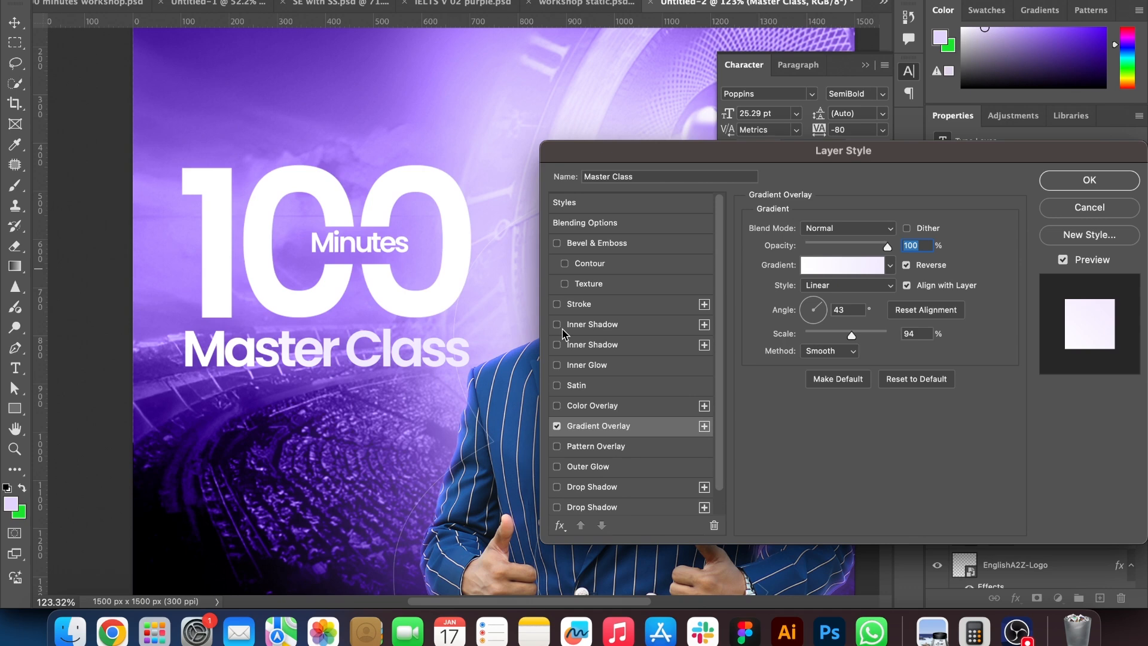
click(571, 311)
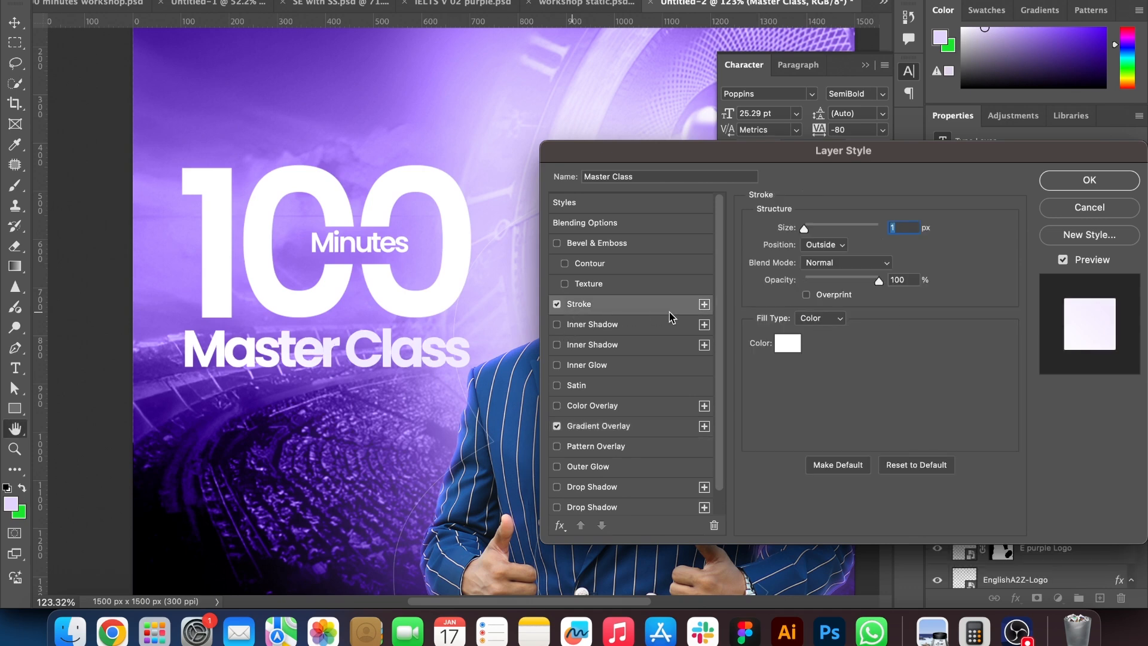
click(1080, 184)
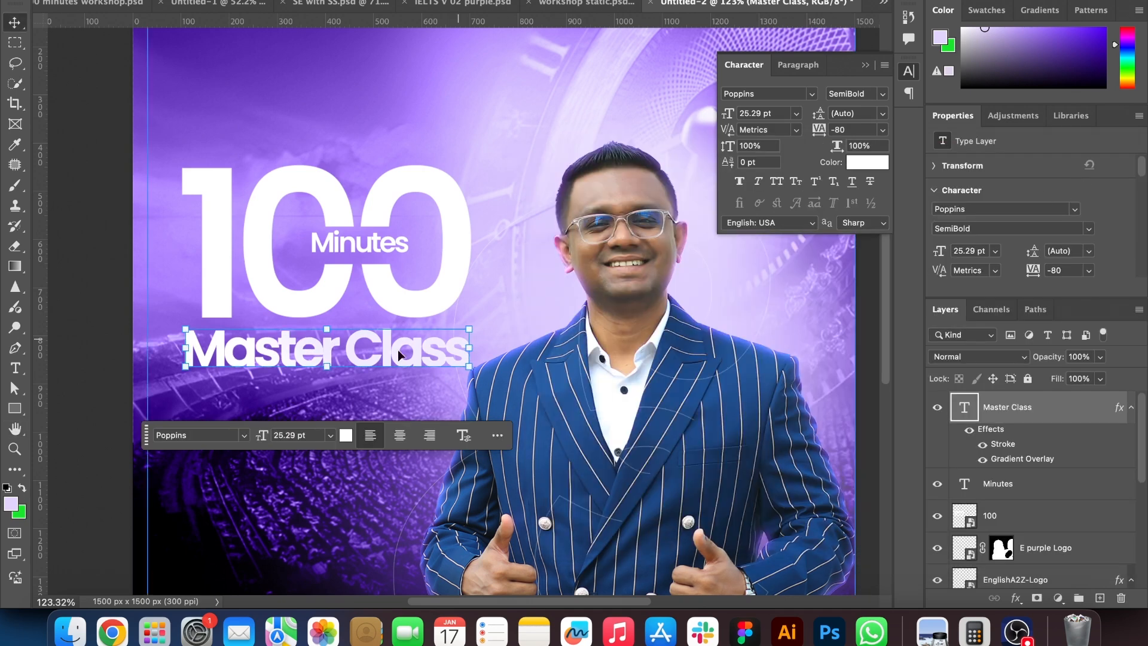
Set the Master Class tracking to -50
click(94, 379)
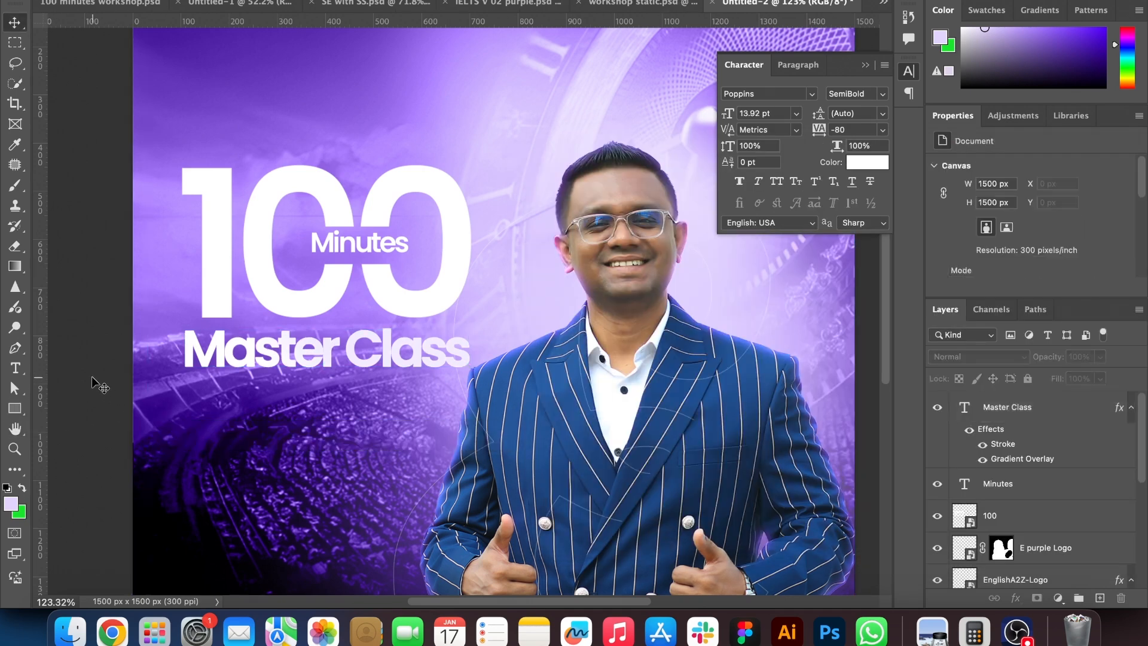
click(346, 349)
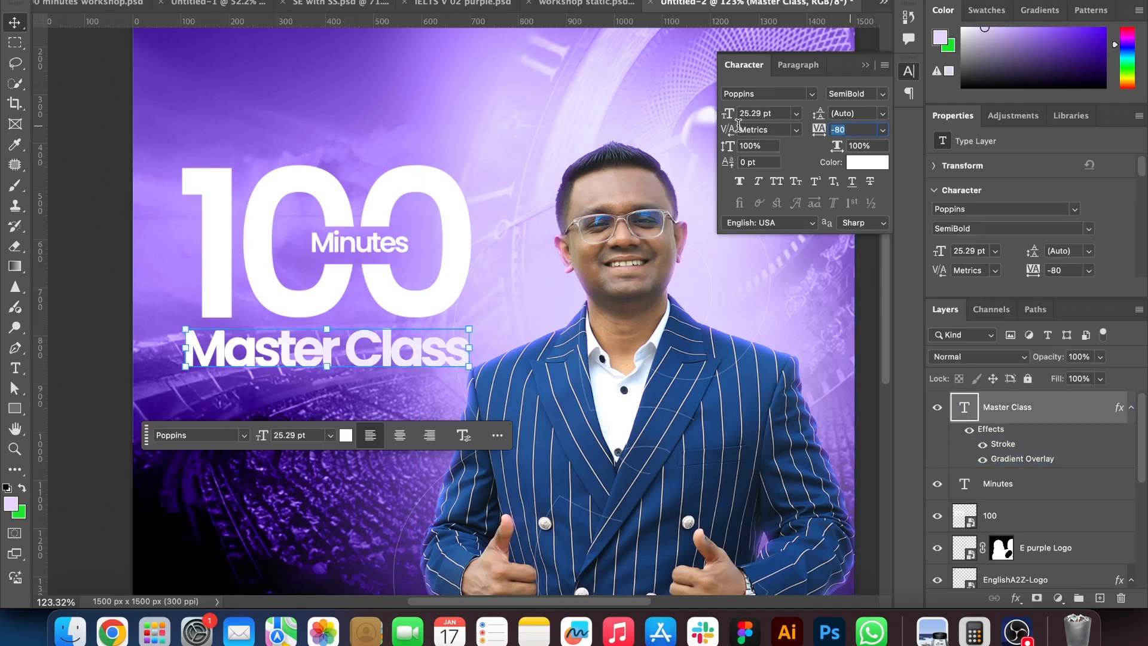
text(-50)
key(Return)
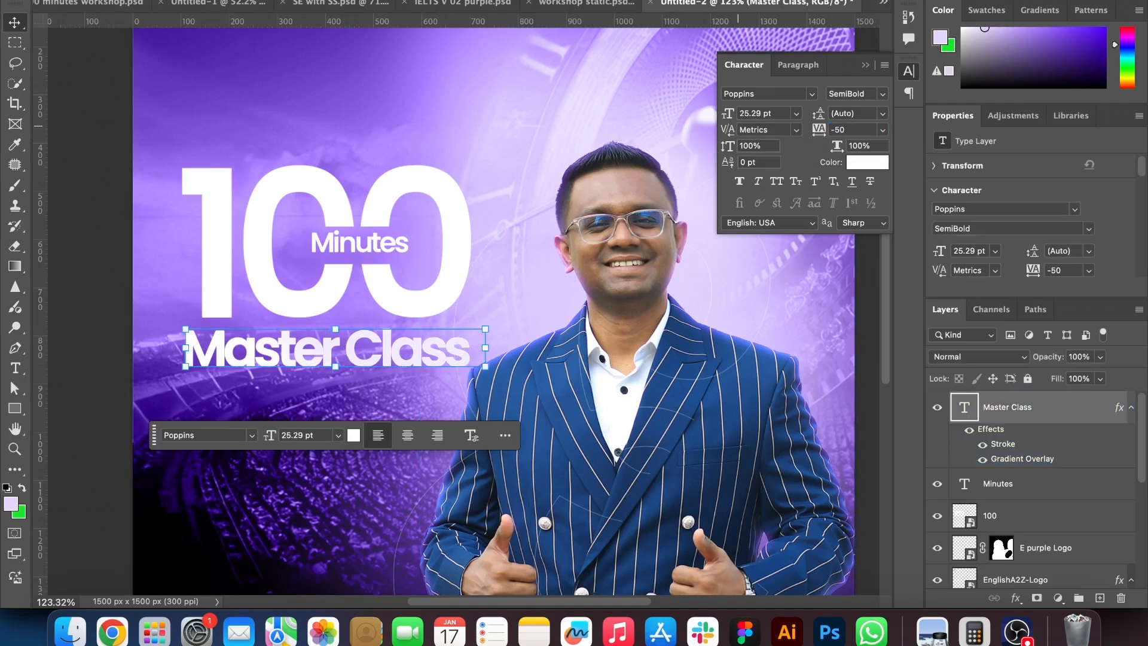
Add a new empty layer above E purple Logo
click(90, 281)
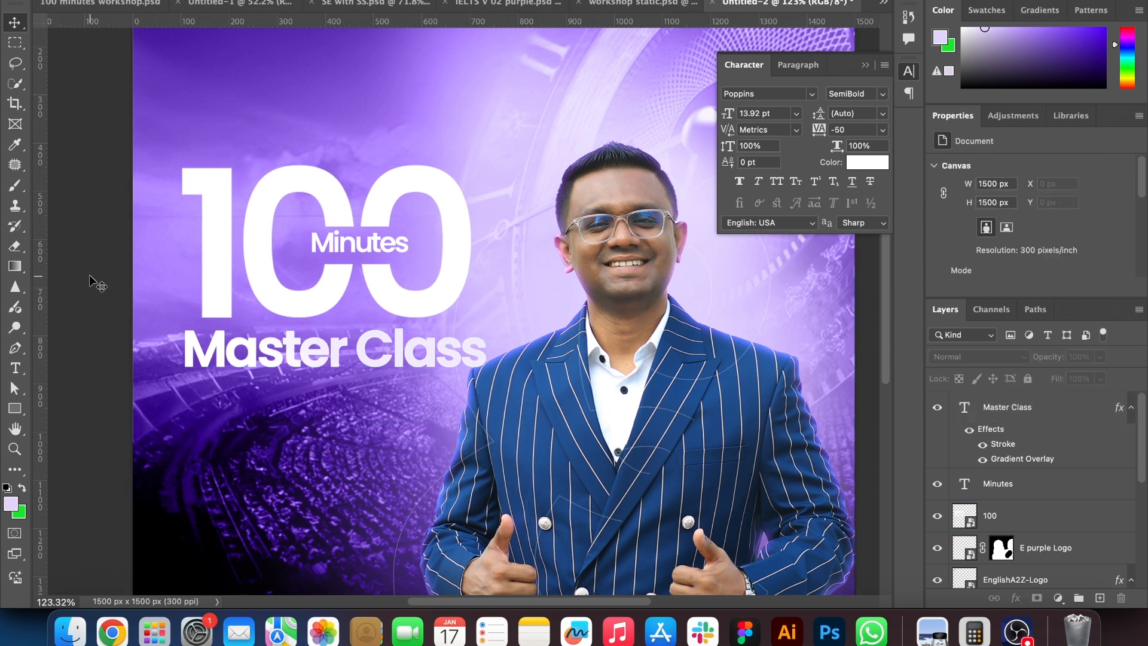
click(412, 340)
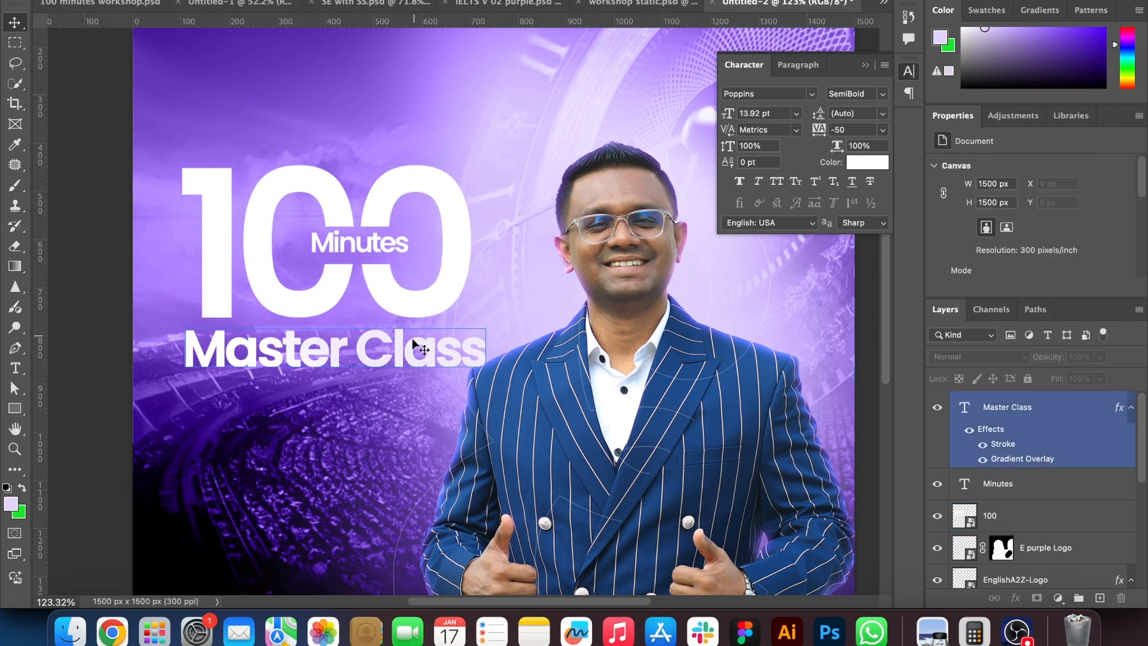
click(1031, 546)
click(1099, 597)
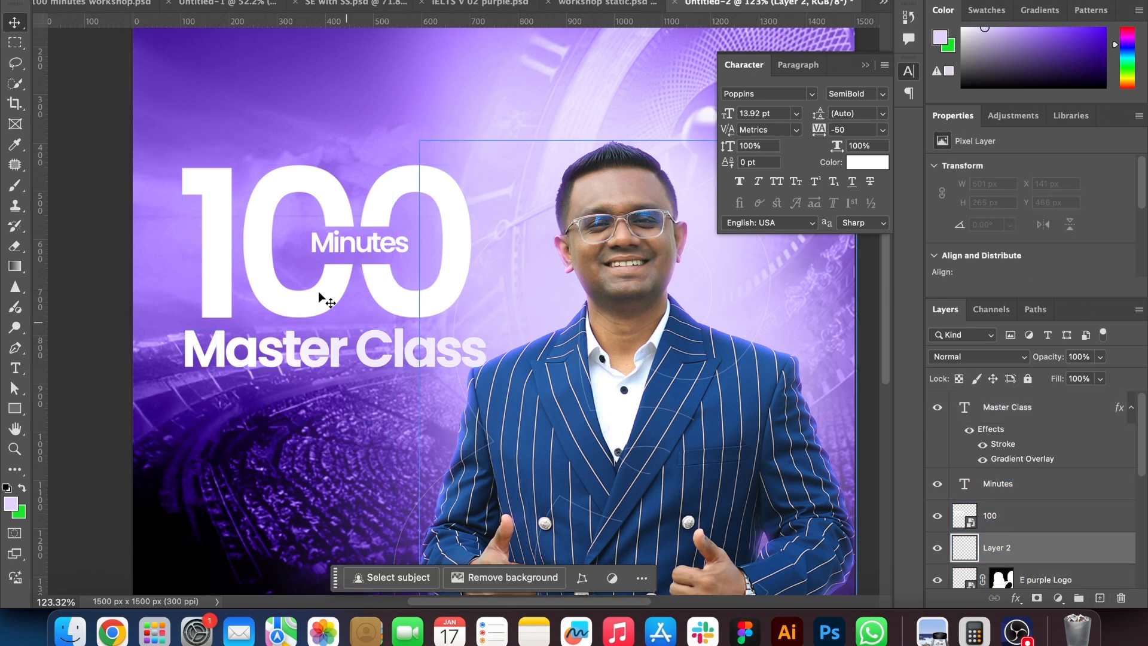
Check the 100 minutes workshop.psd reference, then test a large black brush dab and undo it
scroll(307, 282, down, 3)
click(15, 190)
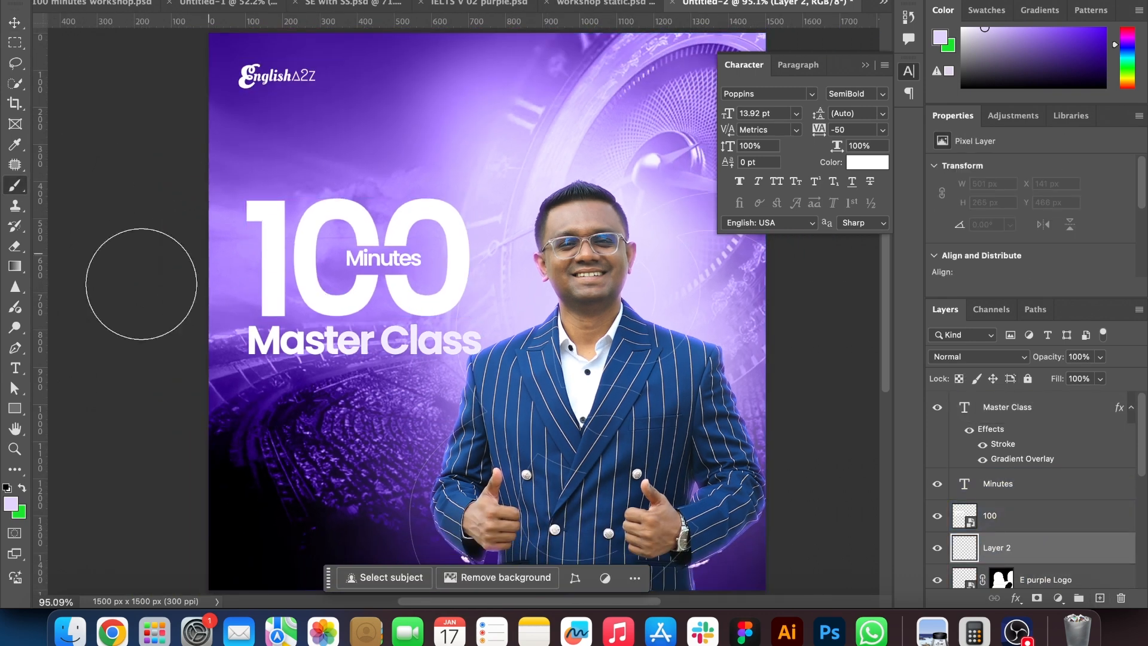
click(98, 6)
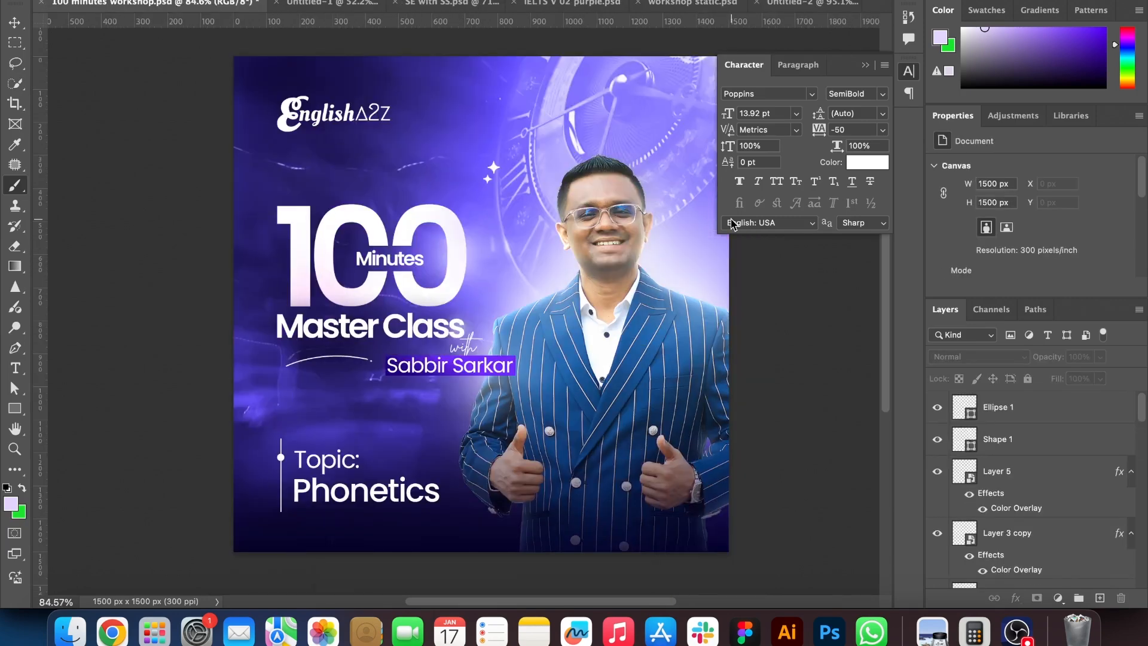
click(811, 6)
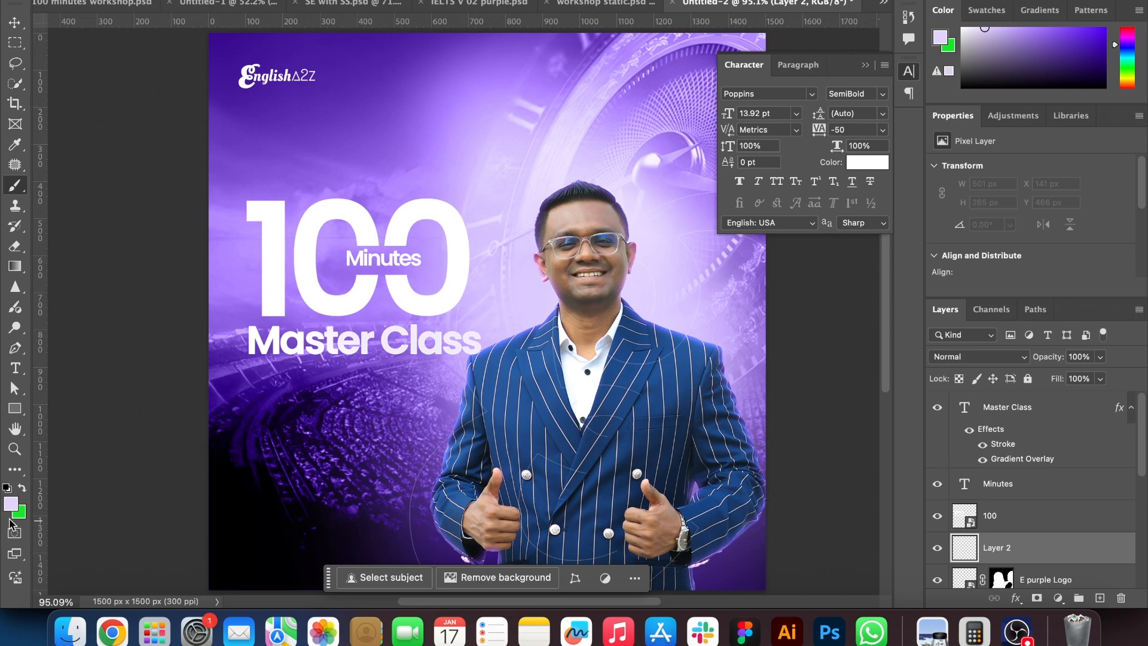
click(9, 489)
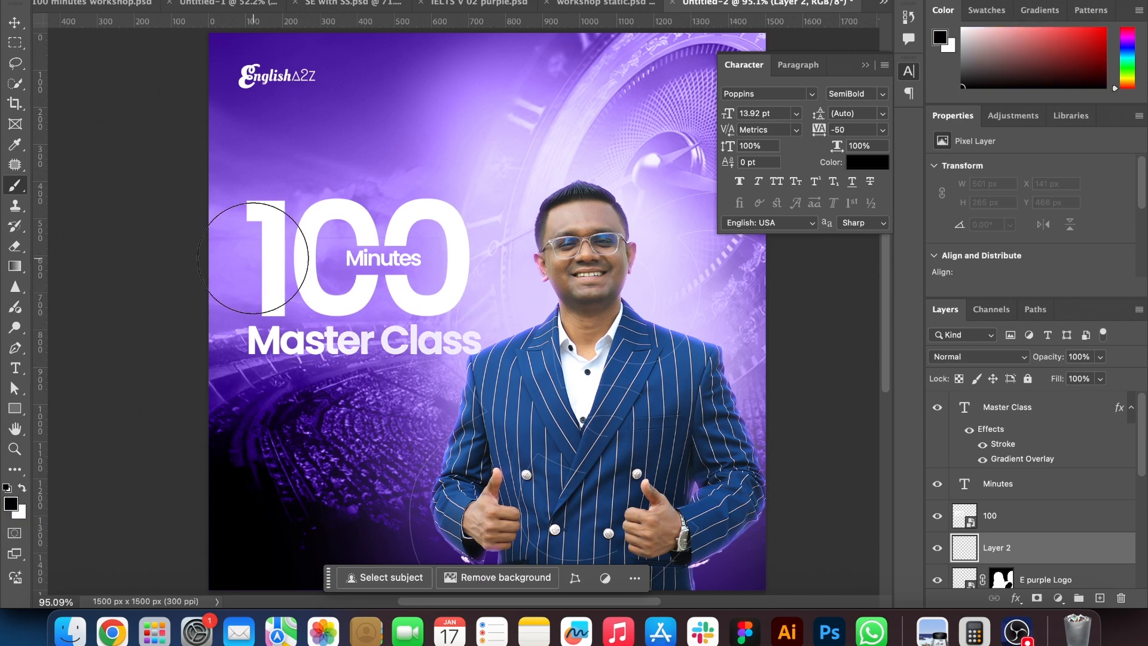
key(bracketright)
key(bracketright)
key(bracketright)
click(336, 298)
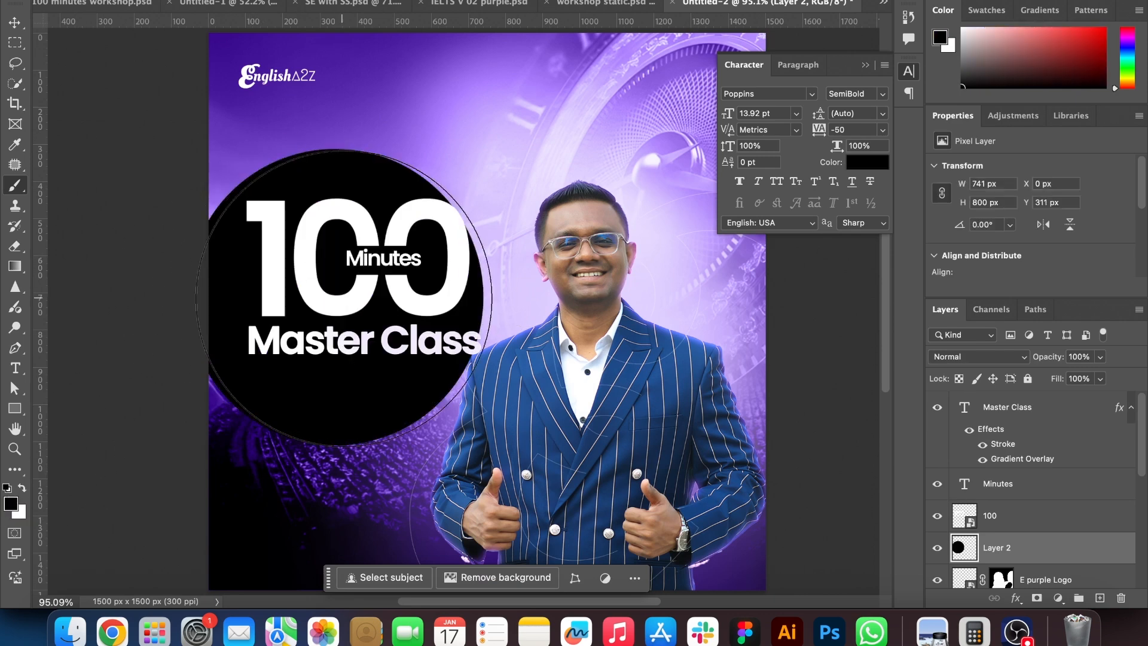
key(super+z)
Switch to a soft round brush, sample a dark purple, and test dabs, then undo them
click(64, 0)
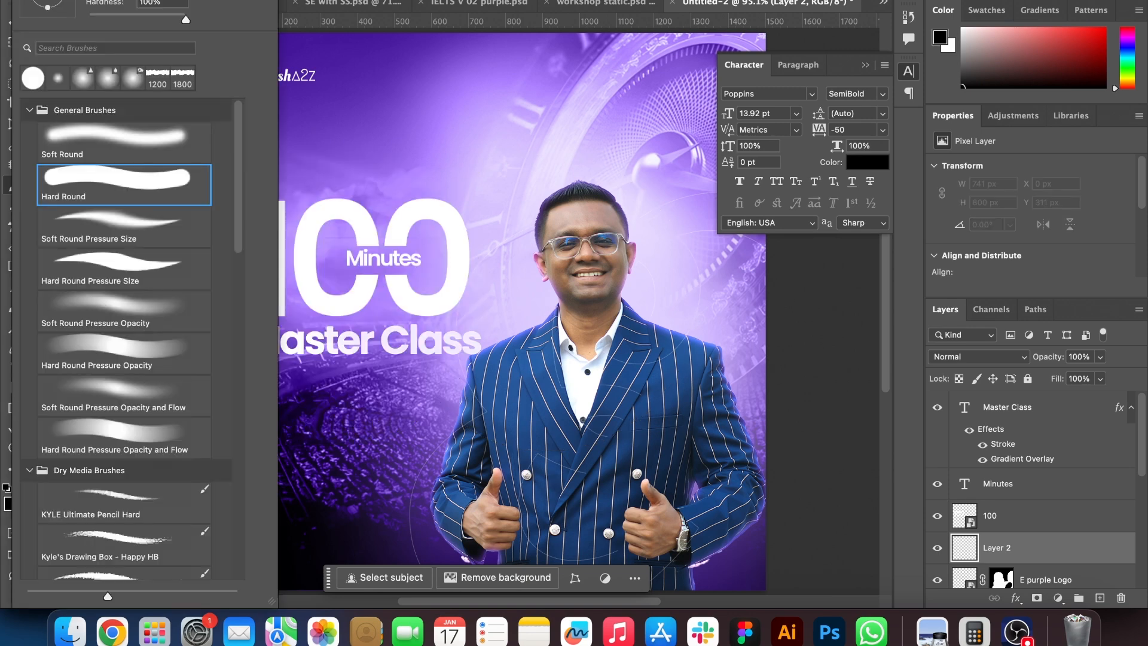
click(78, 150)
click(371, 280)
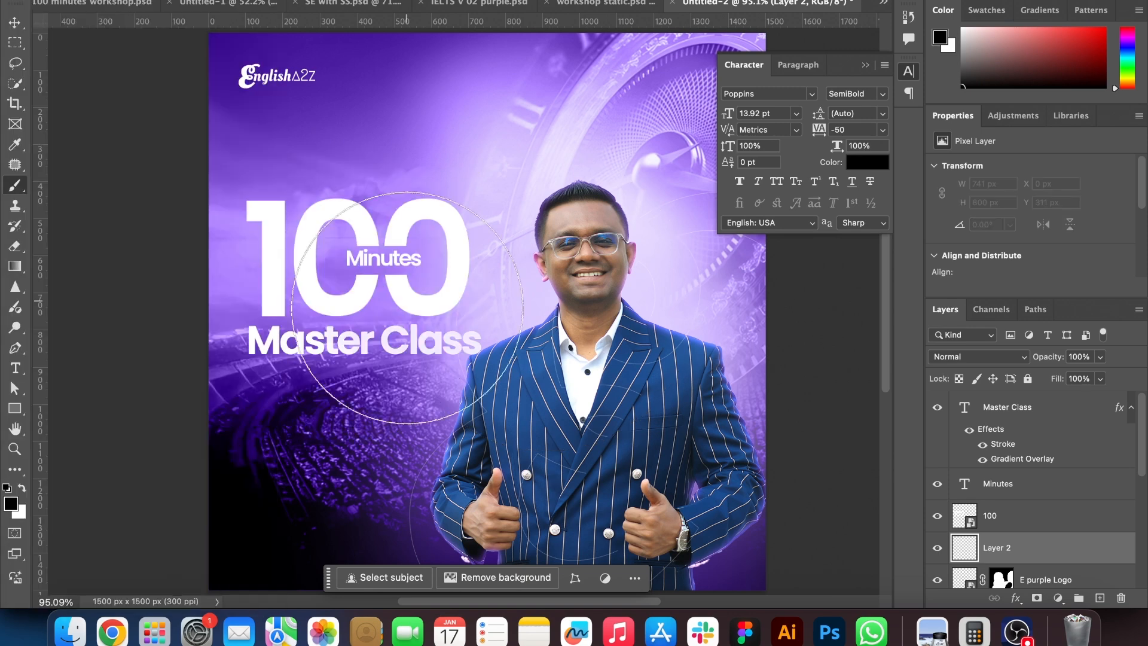
alt+click(368, 121)
mouse_move(368, 122)
alt+mouse_down()
mouse_move(328, 51)
mouse_move(333, 218)
mouse_move(248, 466)
mouse_move(240, 403)
alt+mouse_up()
click(321, 361)
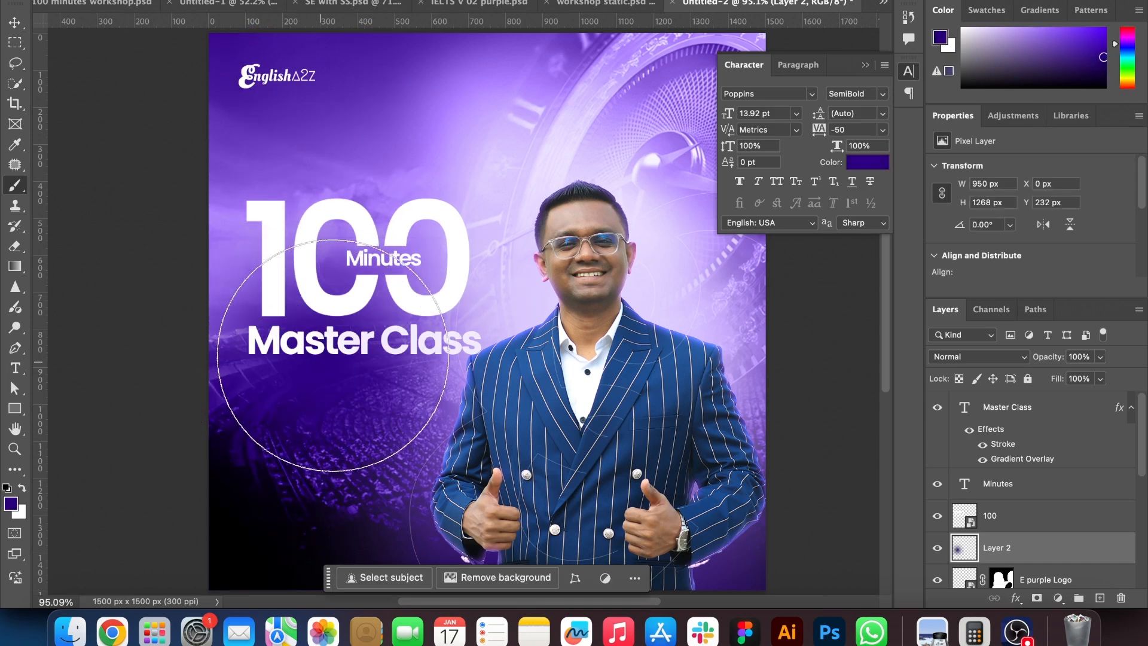
click(391, 276)
key(super+z)
key(super+z)
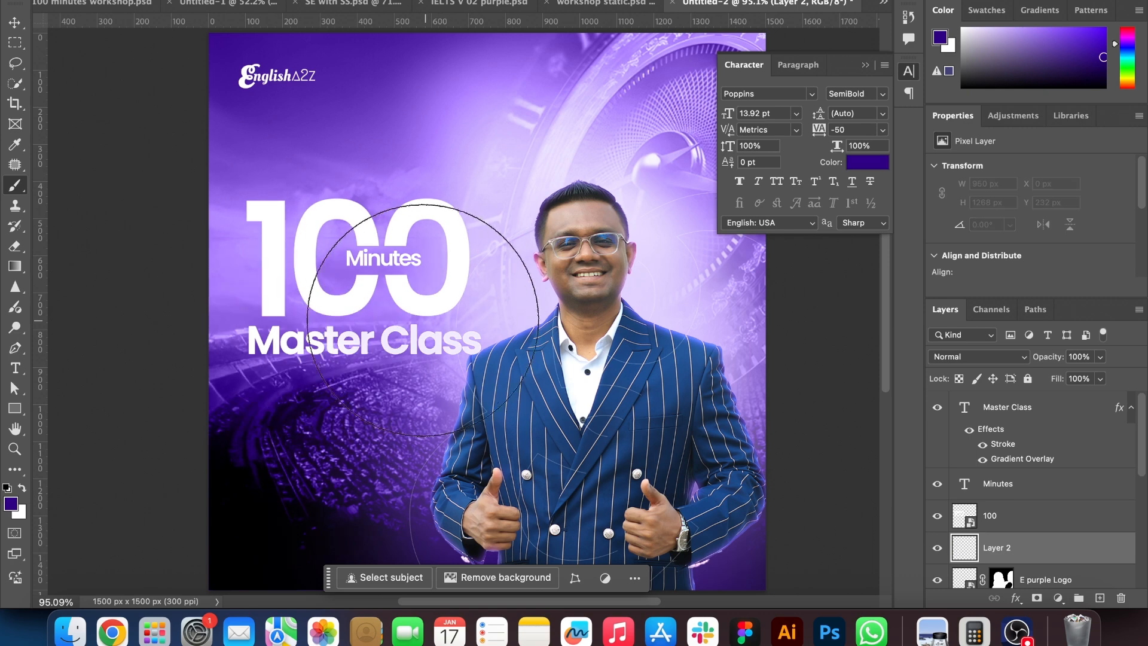
Paint a soft purple glow behind the title, try Overlay and Lighten, then delete Layer 2
click(435, 321)
click(390, 295)
click(284, 269)
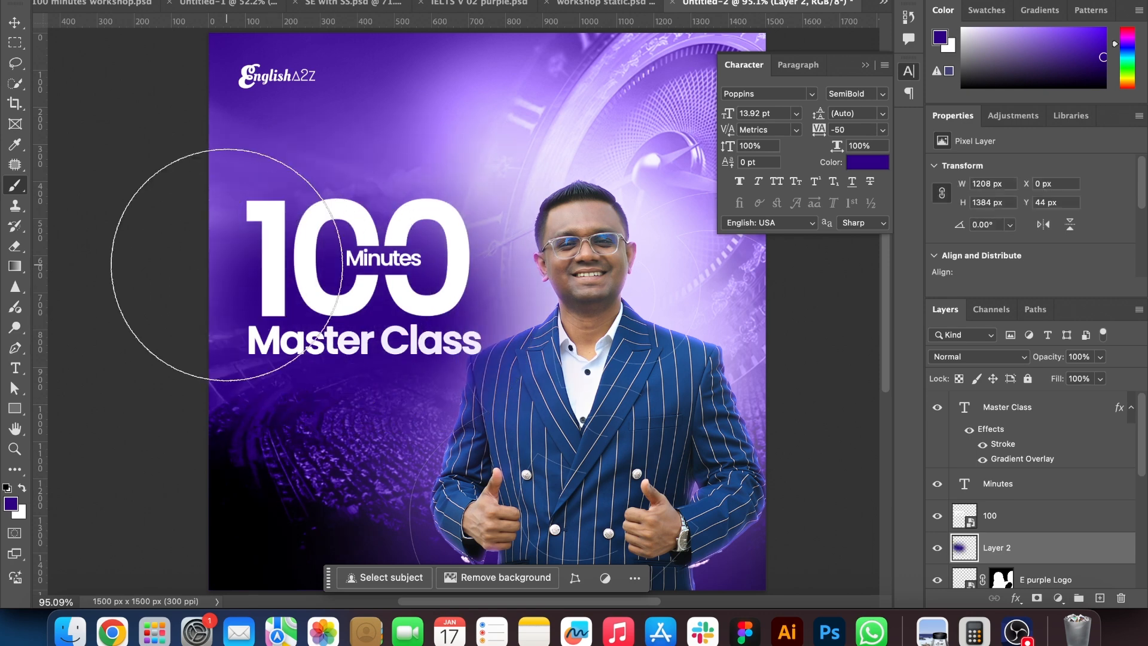
click(963, 357)
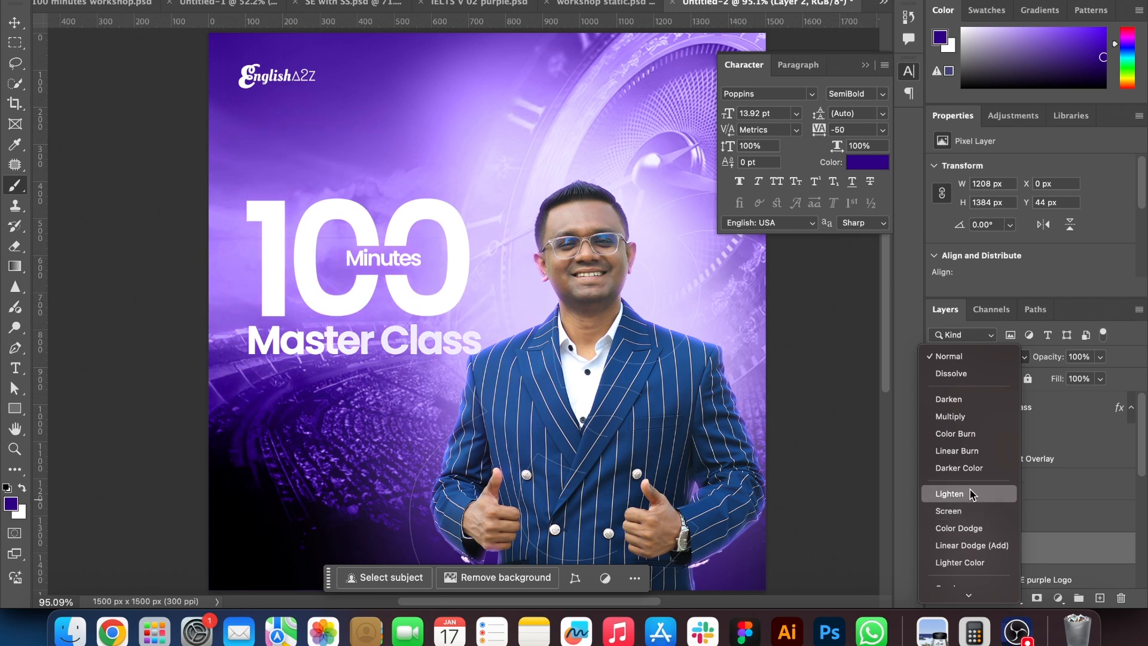
click(957, 574)
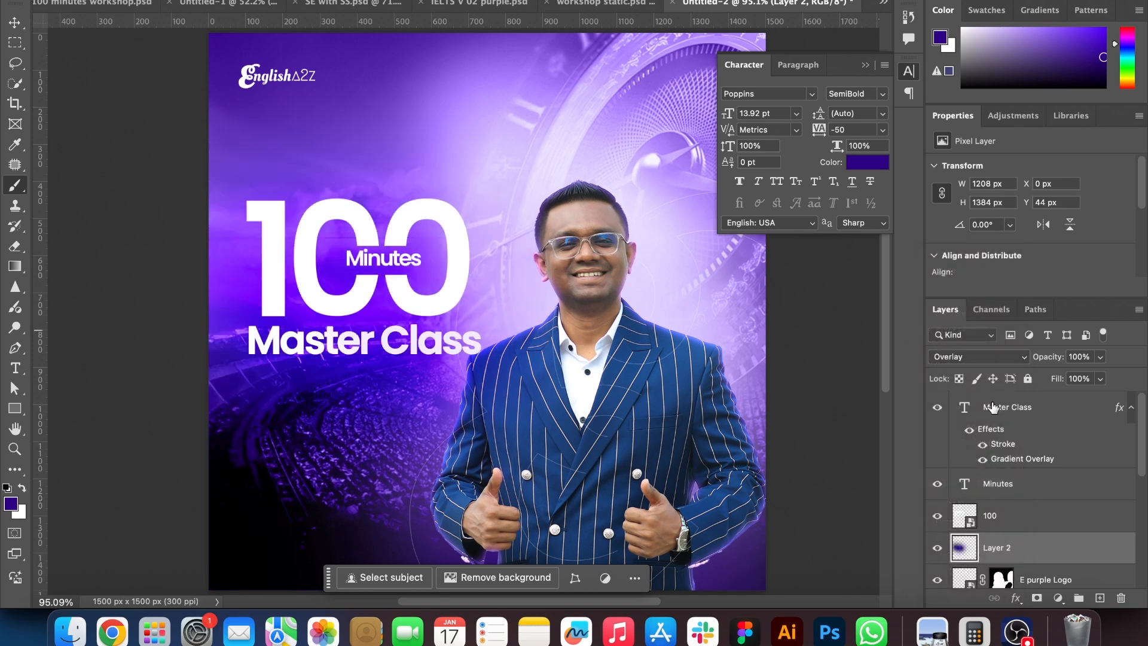
click(976, 358)
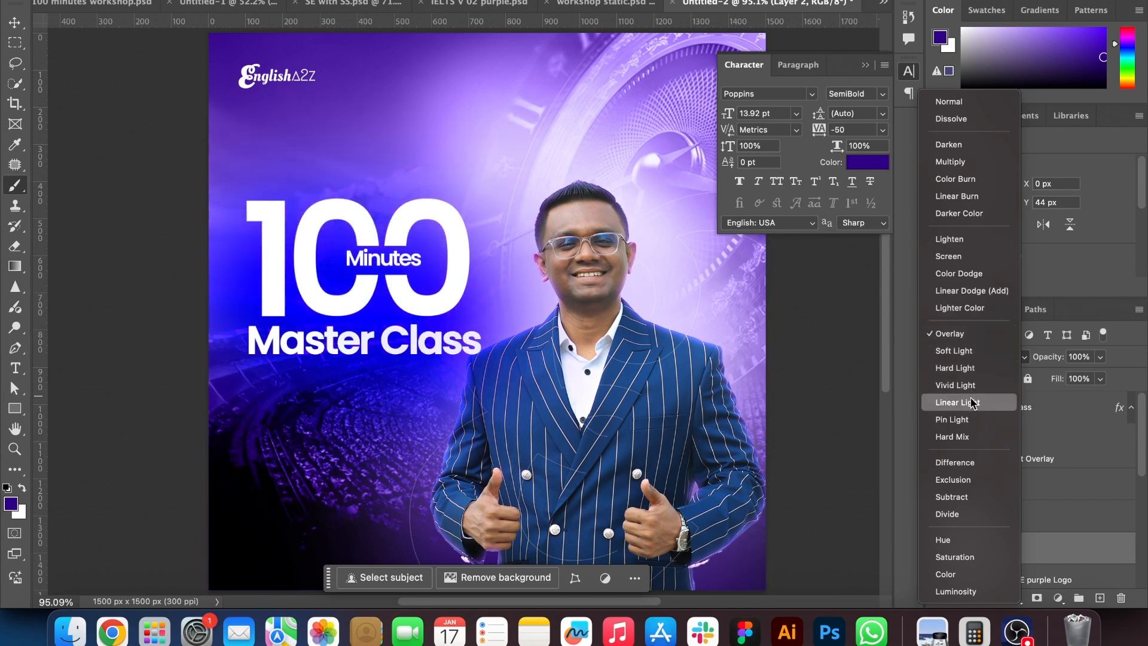
click(959, 238)
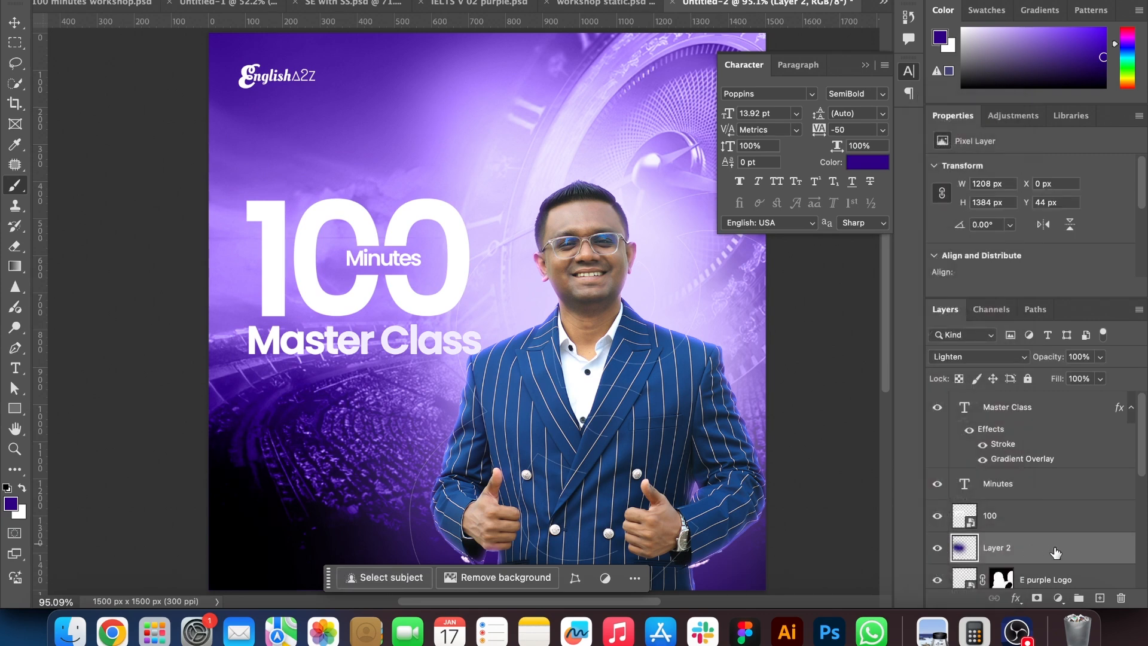
drag(1093, 552, 1120, 598)
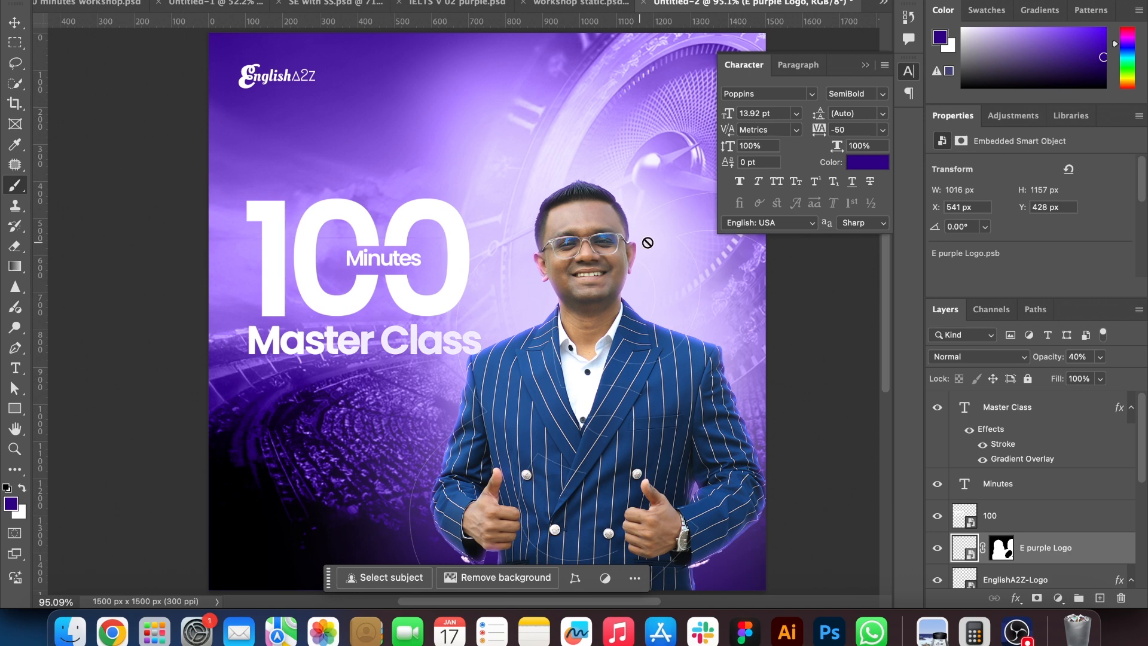
Select the Generative Fill background layer, pick the Burn tool, and rasterize the layer
scroll(1056, 535, down, 3)
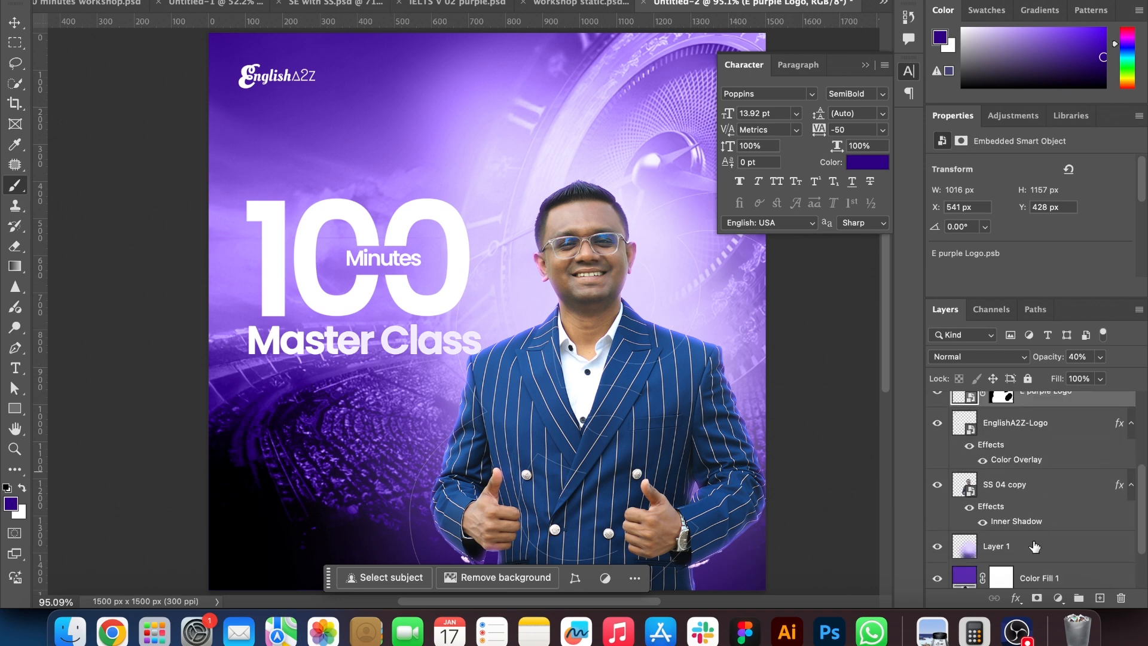
scroll(1034, 546, down, 1)
click(1023, 571)
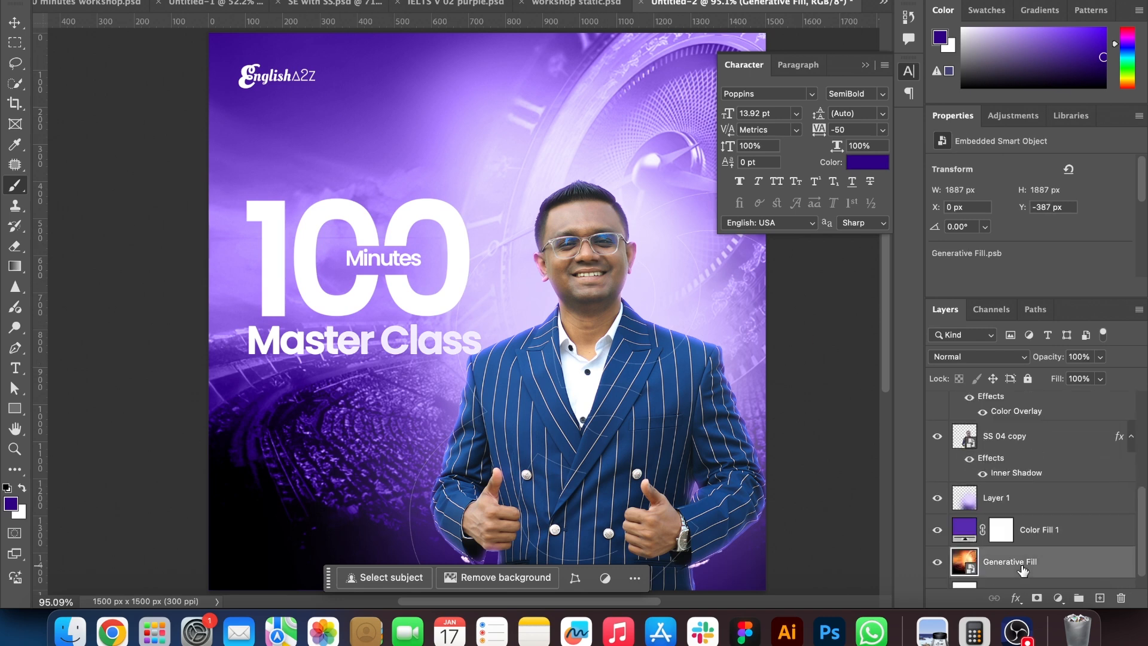
click(937, 563)
click(17, 289)
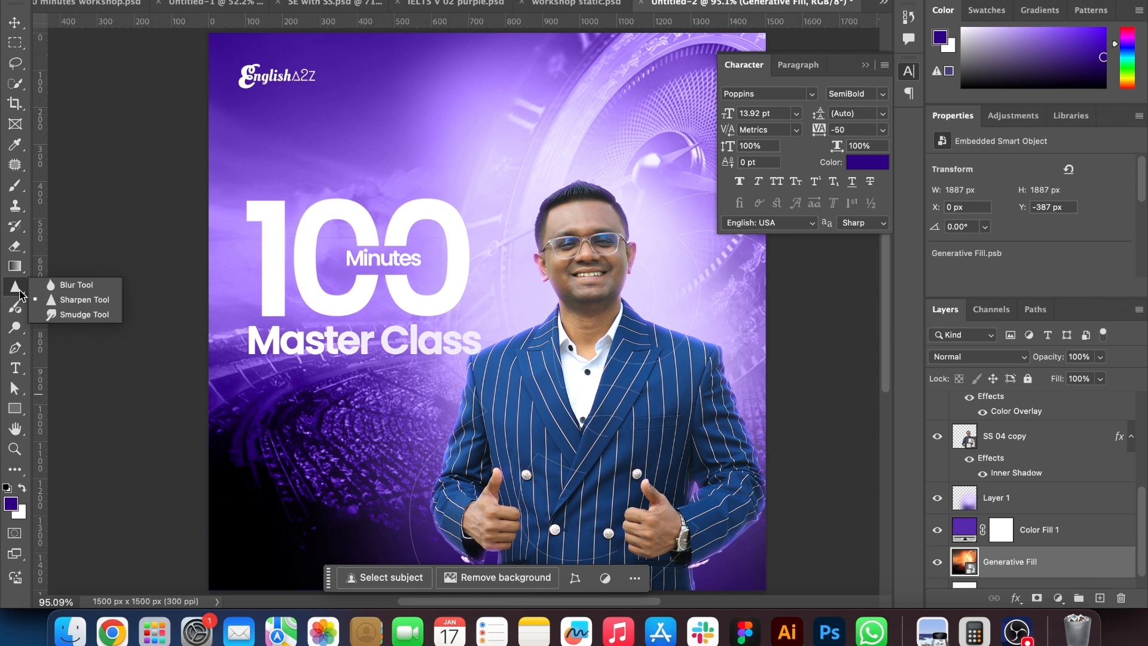
click(16, 325)
click(17, 326)
click(574, 174)
click(574, 228)
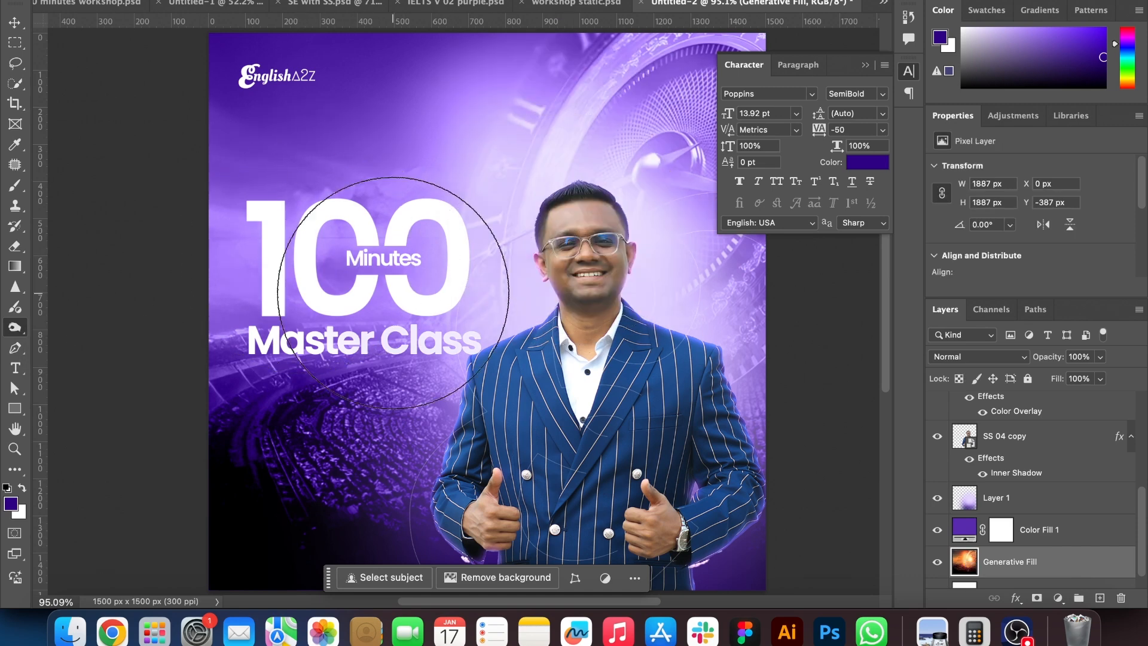
Burn the purple clouds behind and left of the 100 title
click(293, 235)
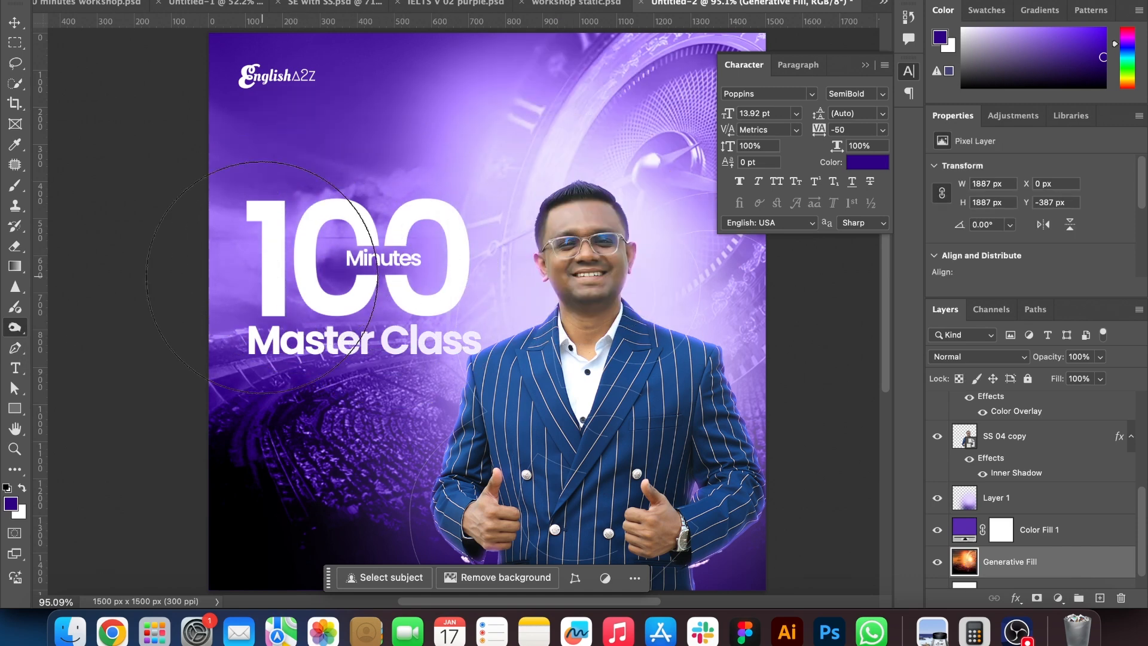
click(263, 275)
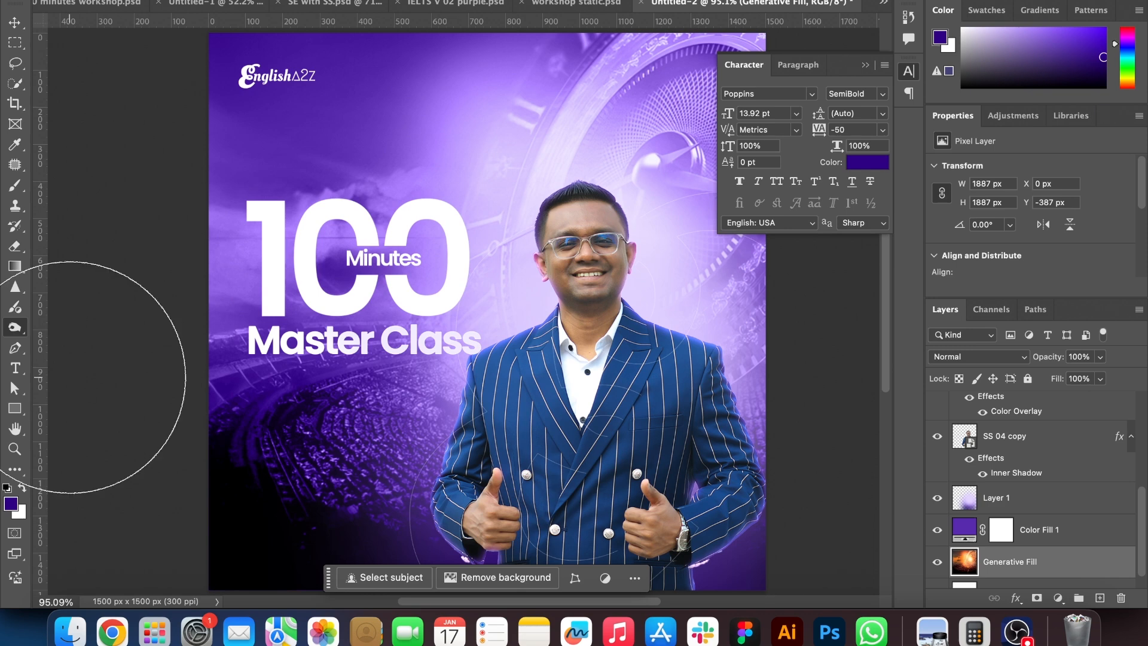
click(15, 22)
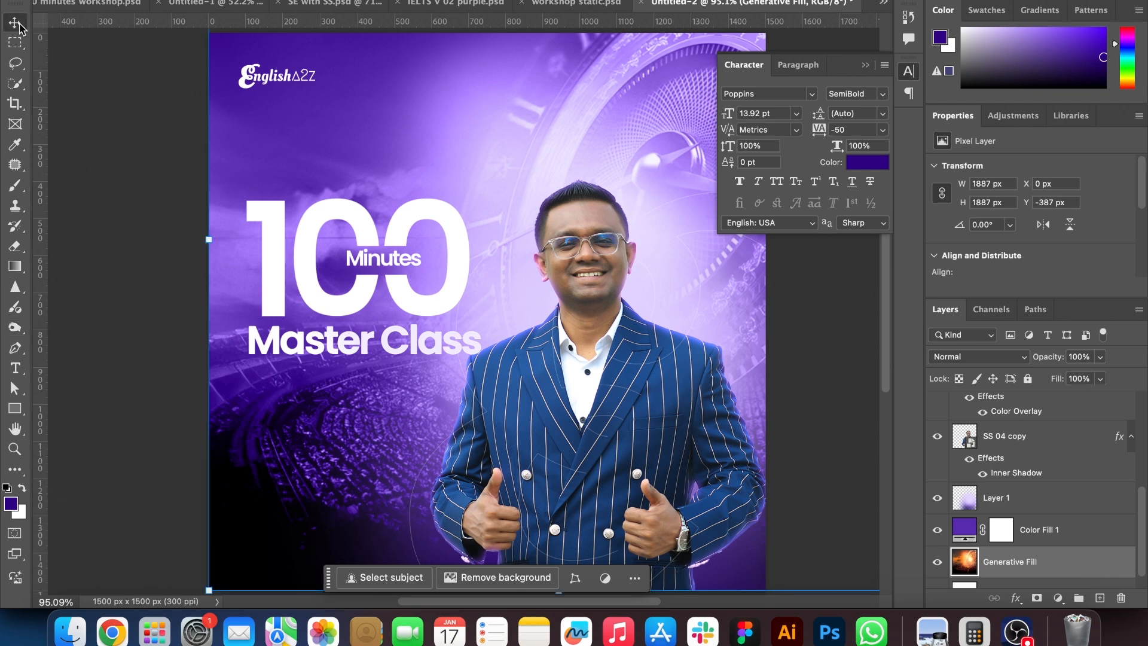
click(139, 137)
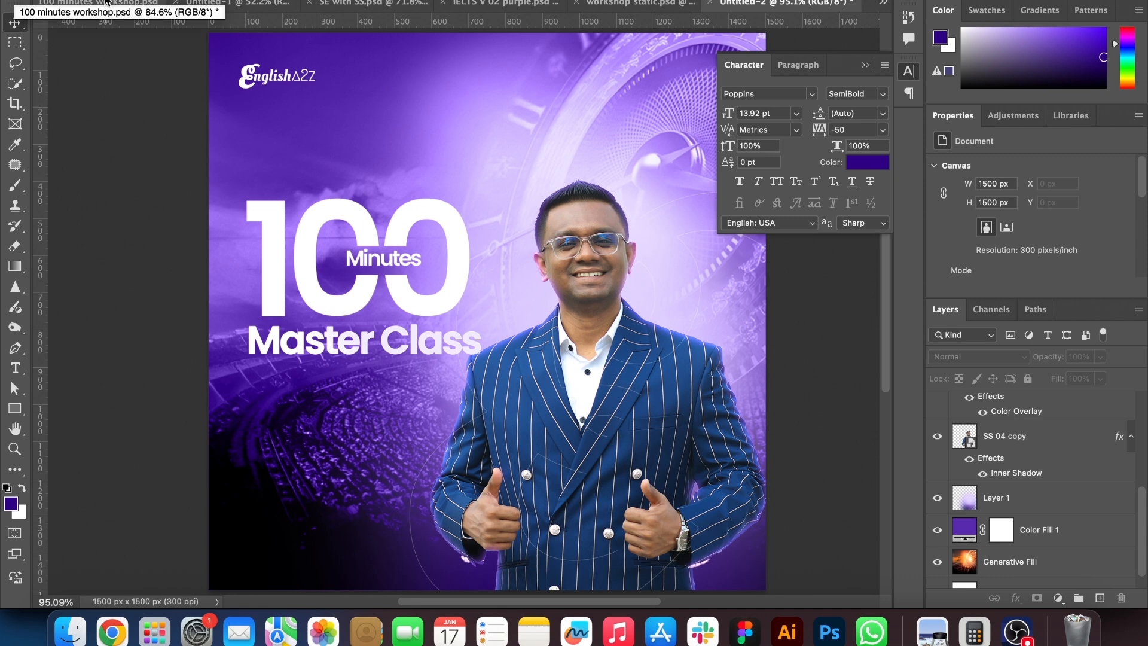
Select the Color Fill 1 layer and check the Generative Fill background by toggling its visibility
click(865, 65)
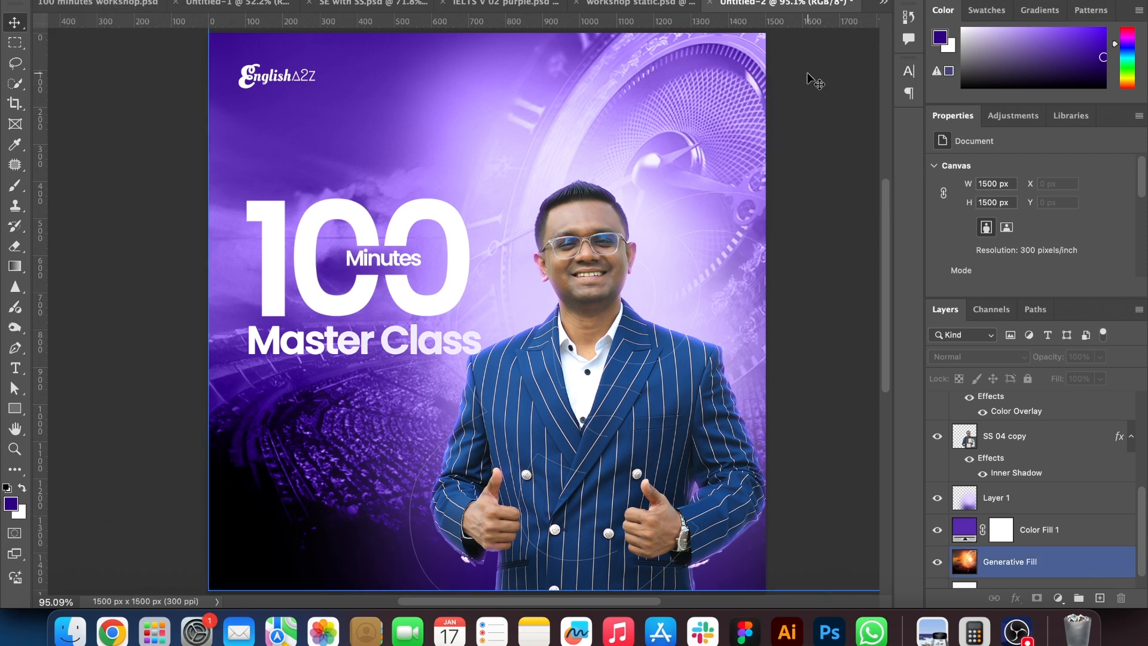
click(704, 122)
click(704, 121)
click(939, 563)
click(937, 562)
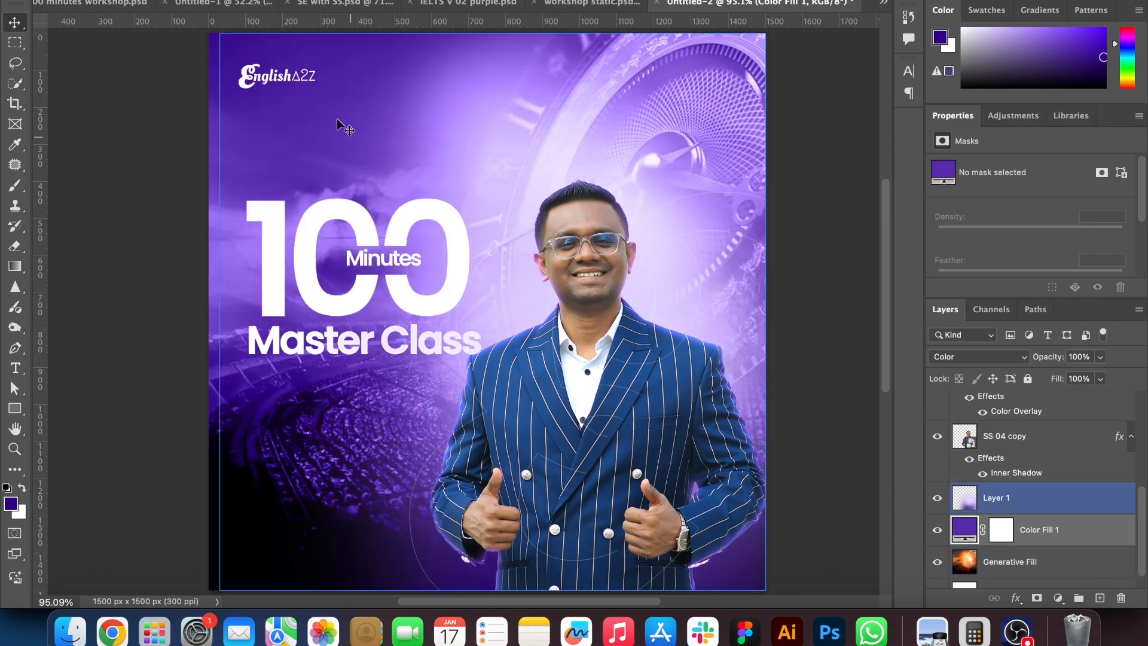
Select the BG 10 background layer in the 100 minutes workshop document
click(115, 5)
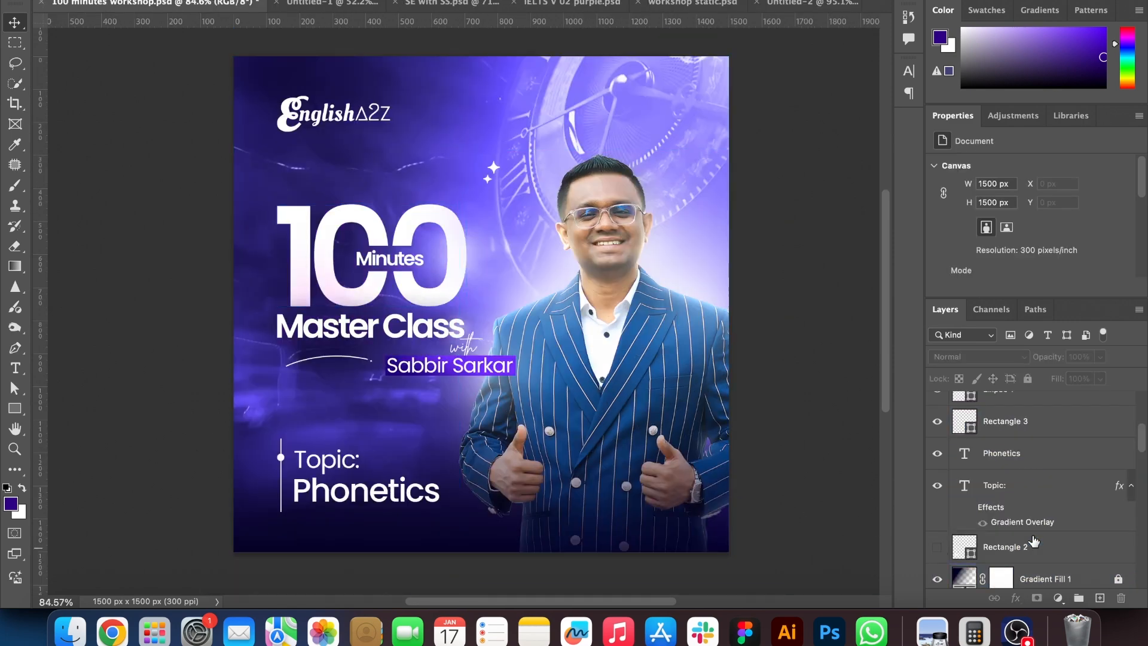
scroll(1029, 559, down, 10)
click(1016, 518)
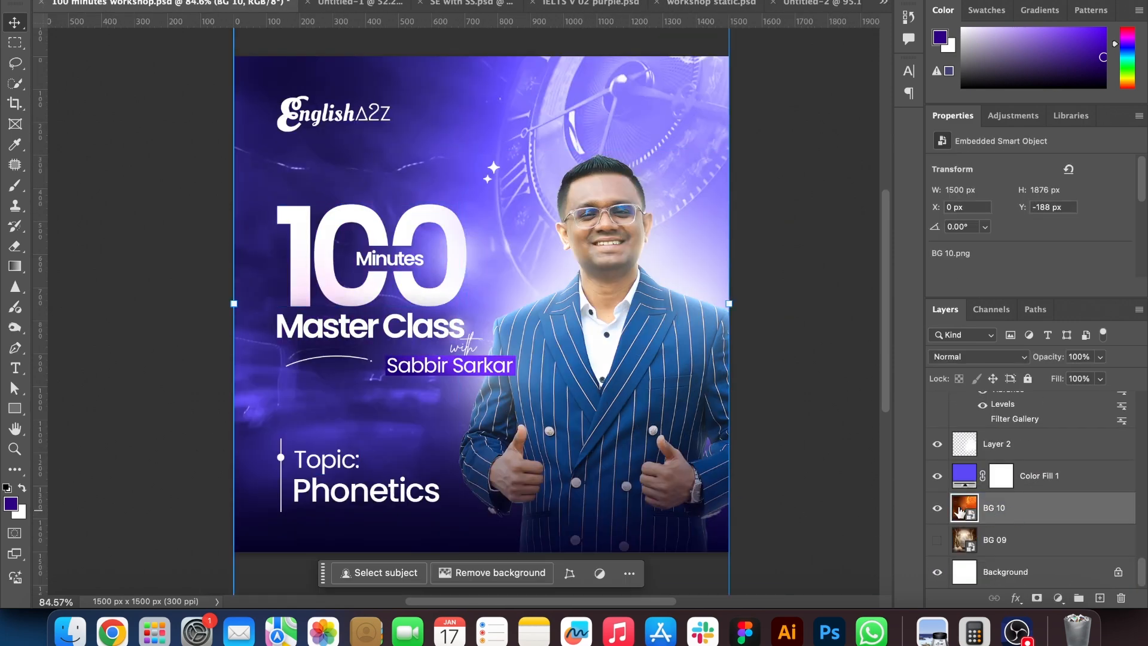
click(936, 507)
Paste BG 10 into Untitled-2 above the Generative Fill layer
click(822, 3)
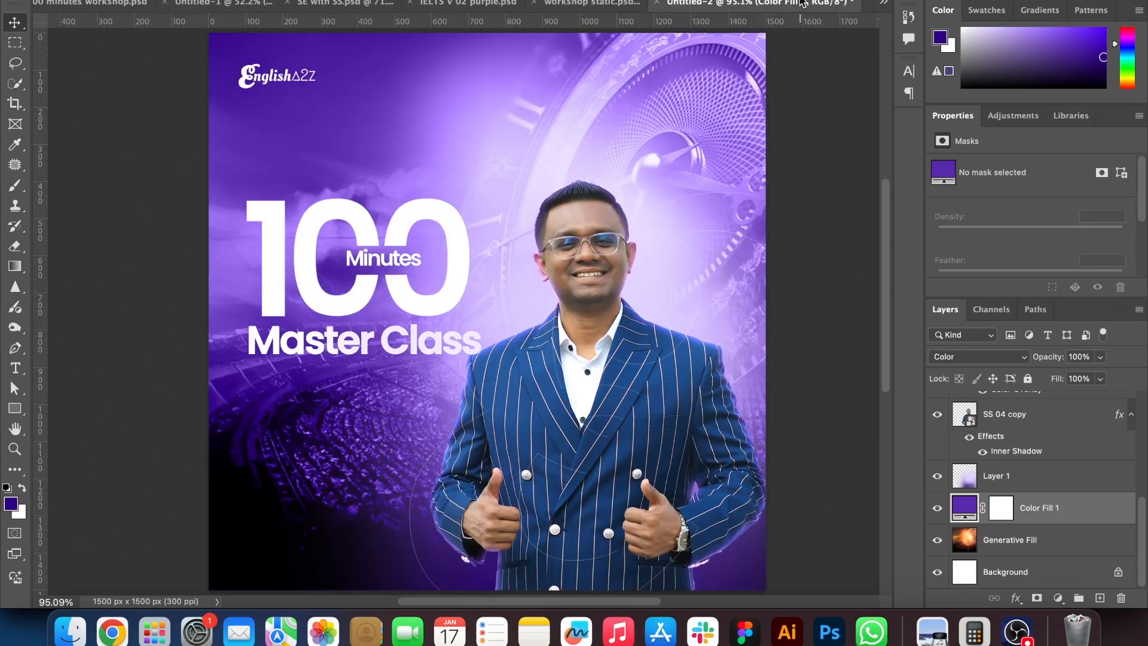
click(1025, 555)
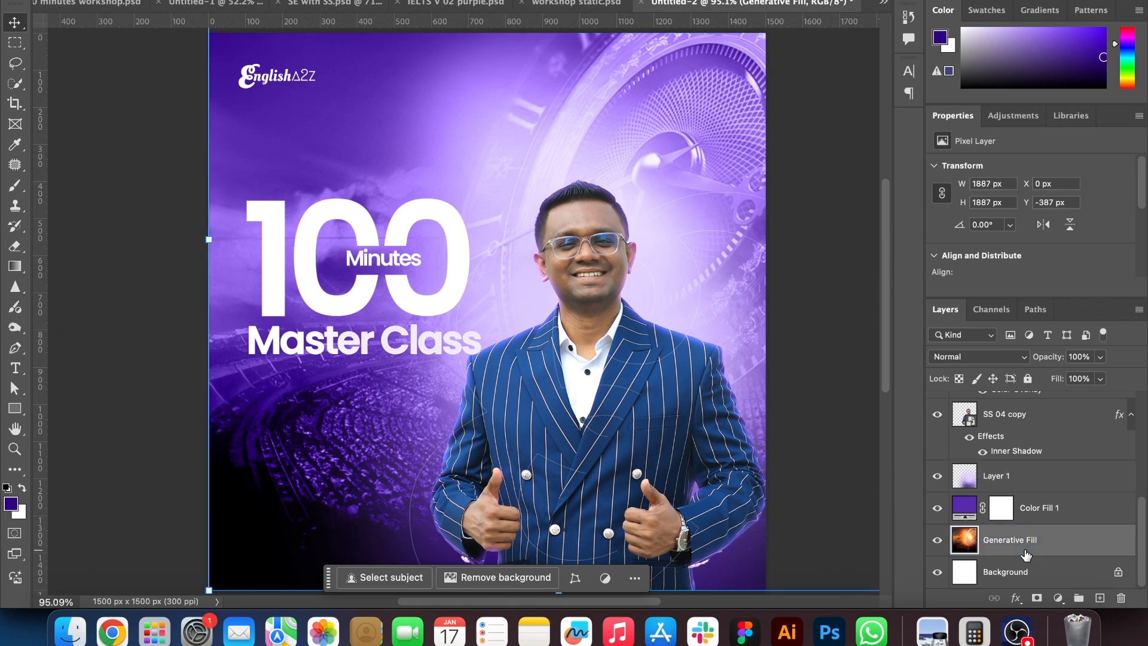
key(super+v)
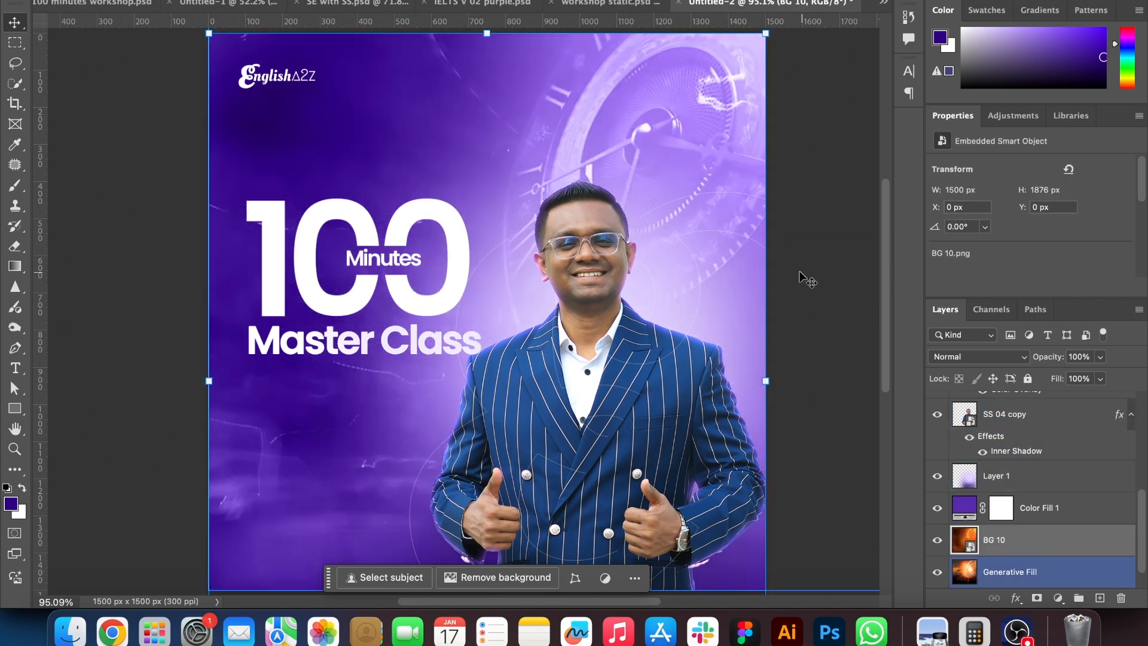
scroll(807, 278, down, 4)
scroll(807, 279, up, 4)
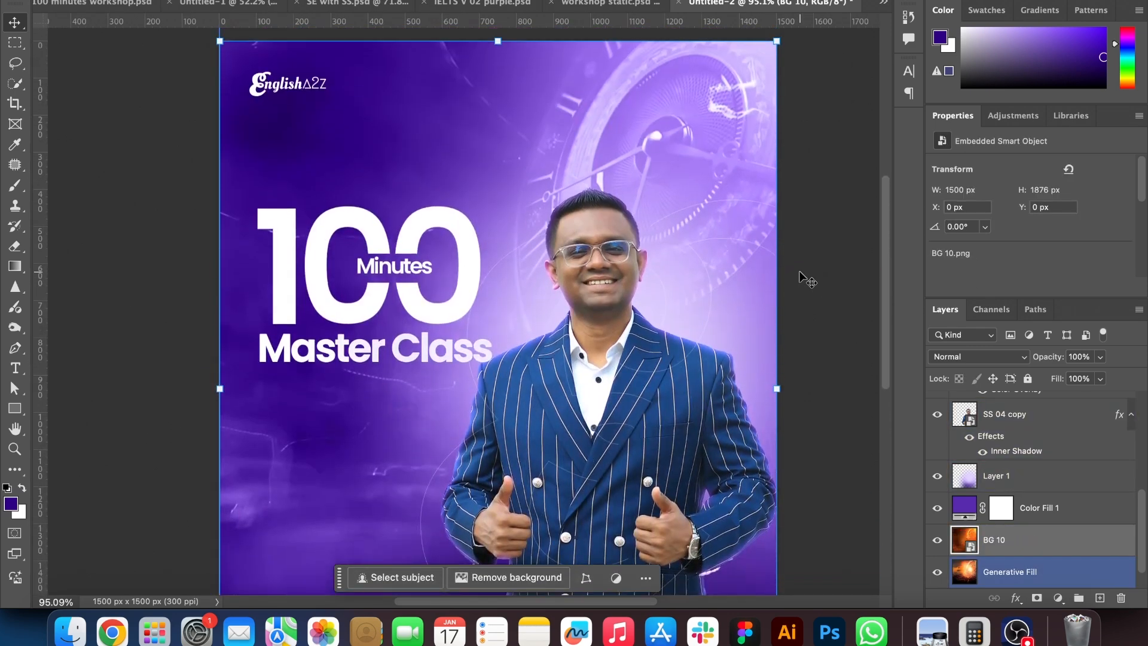
click(134, 225)
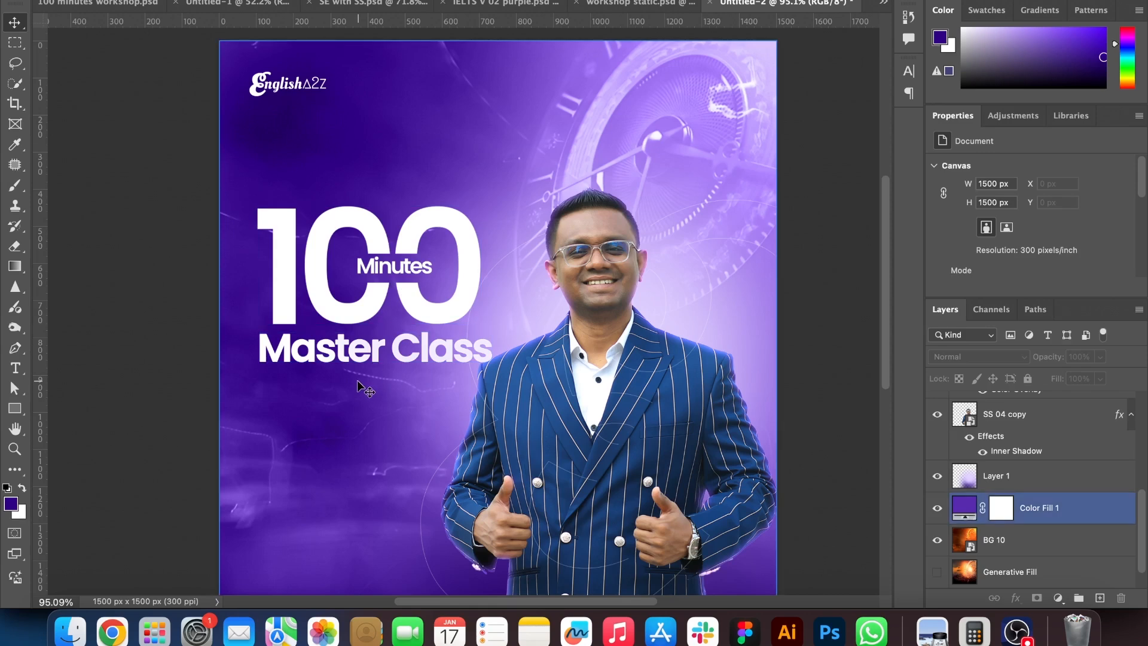
Change the Master Class text to the Poppins Medium weight
scroll(358, 381, up, 2)
scroll(357, 379, up, 3)
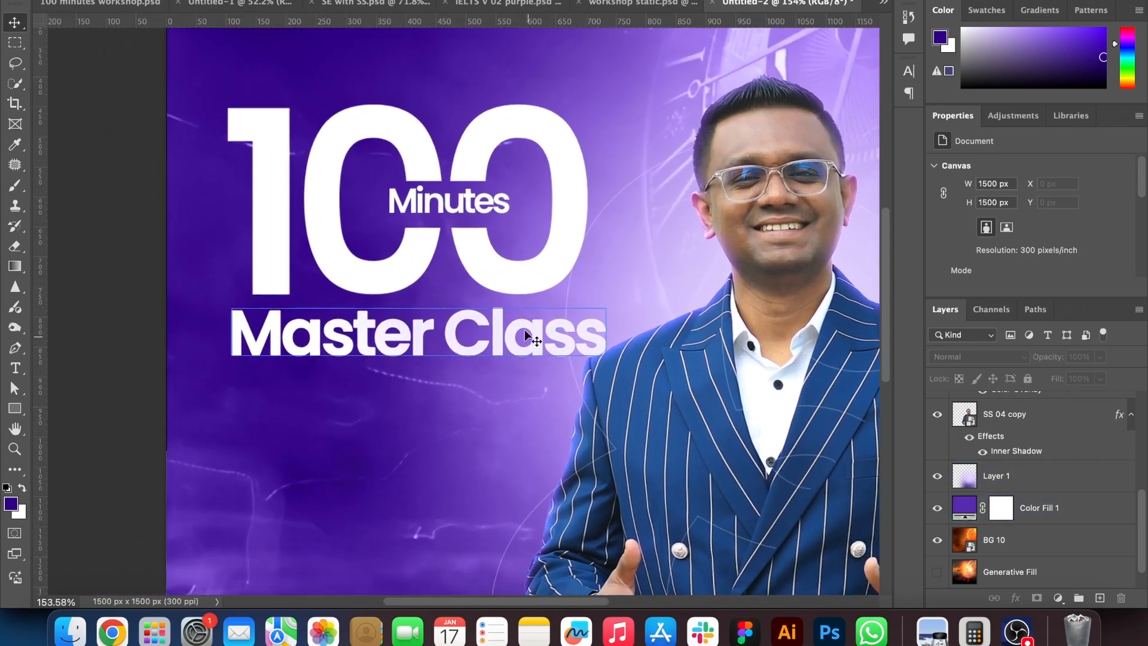
click(520, 330)
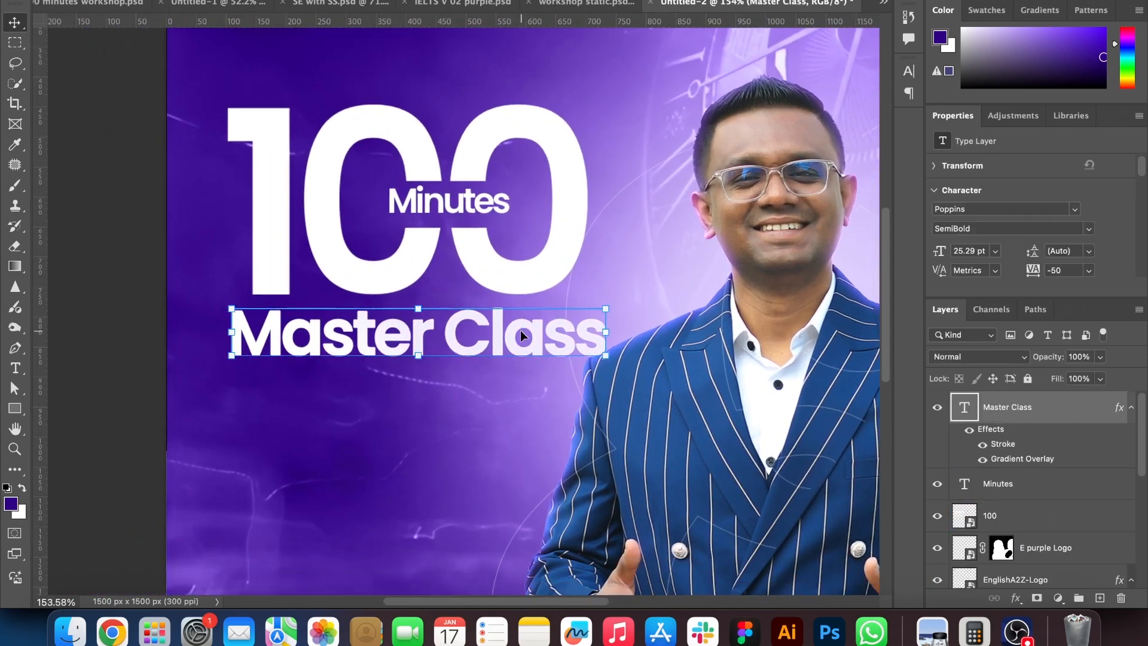
click(909, 70)
click(883, 96)
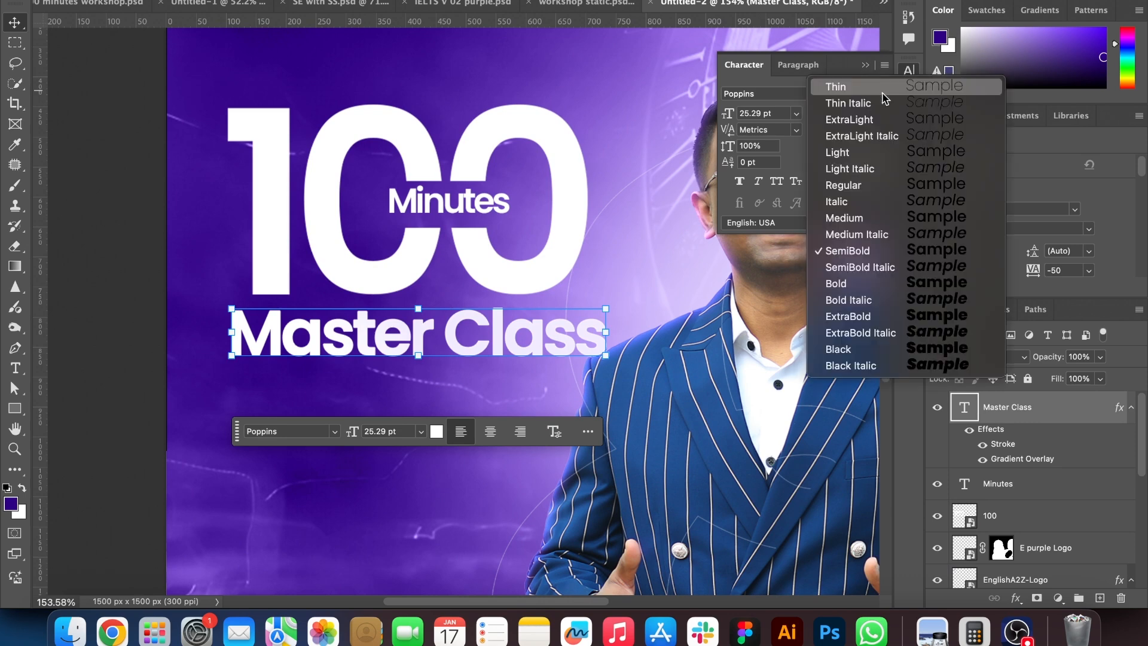
click(845, 218)
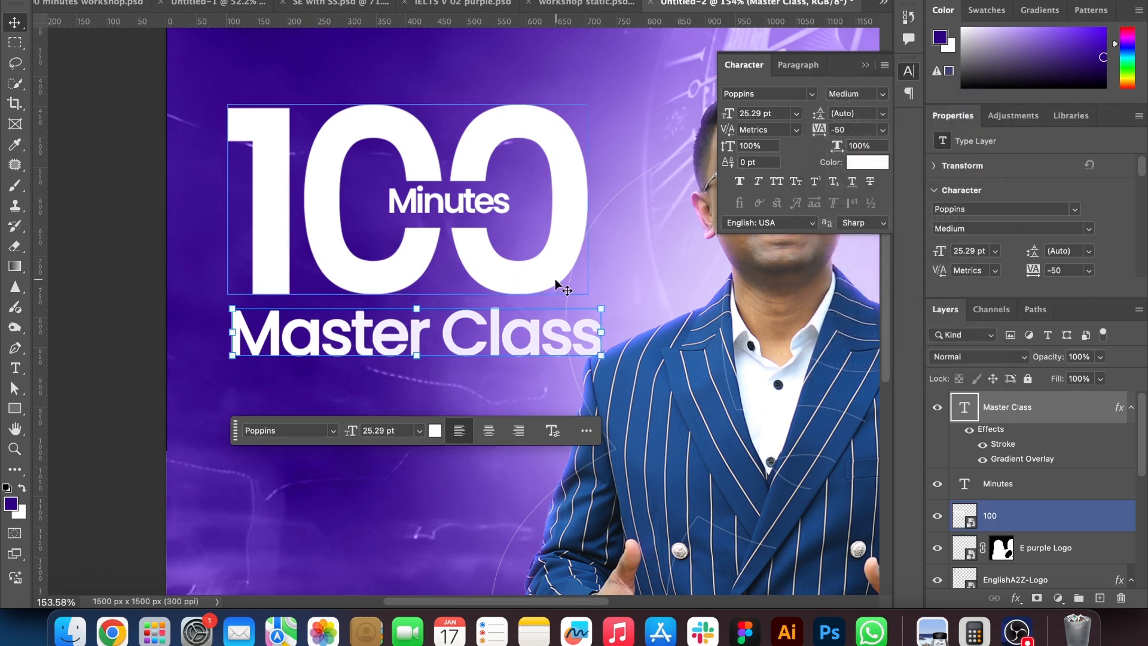
Narrow the Master Class text slightly with Free Transform and commit
click(601, 332)
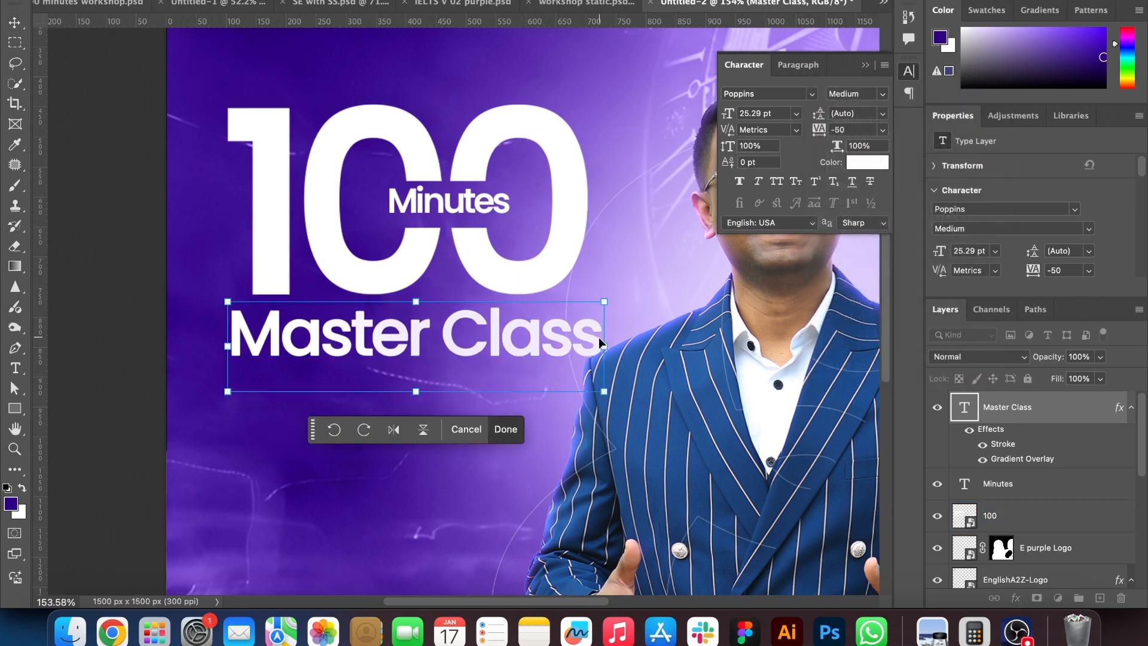
drag(604, 347, 588, 345)
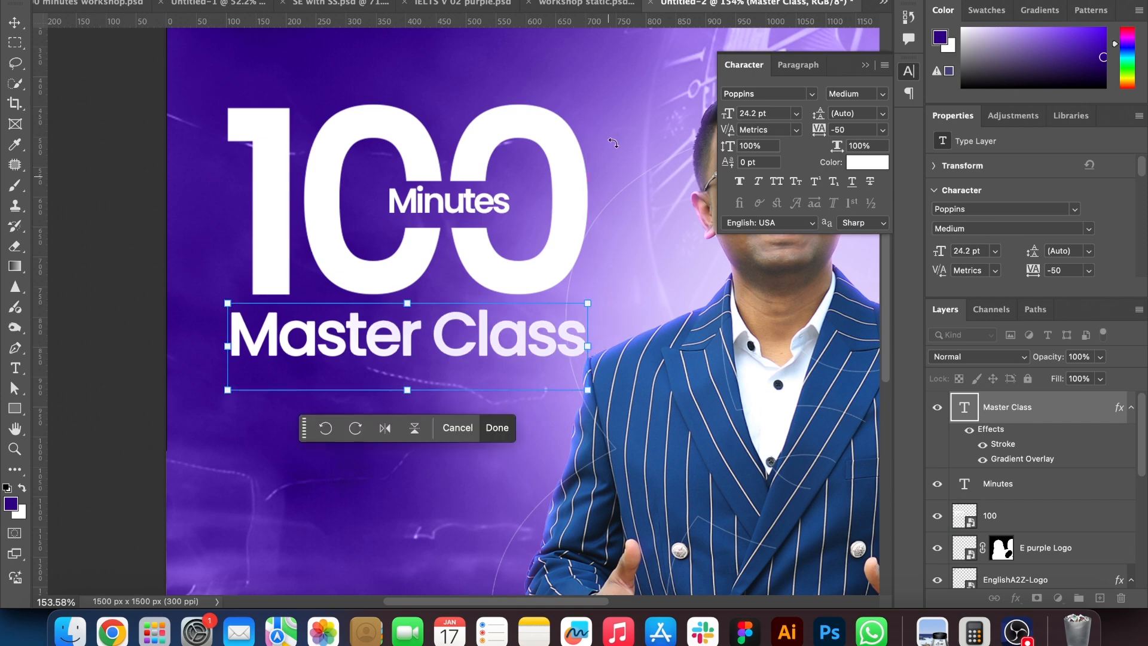
key(Return)
click(114, 352)
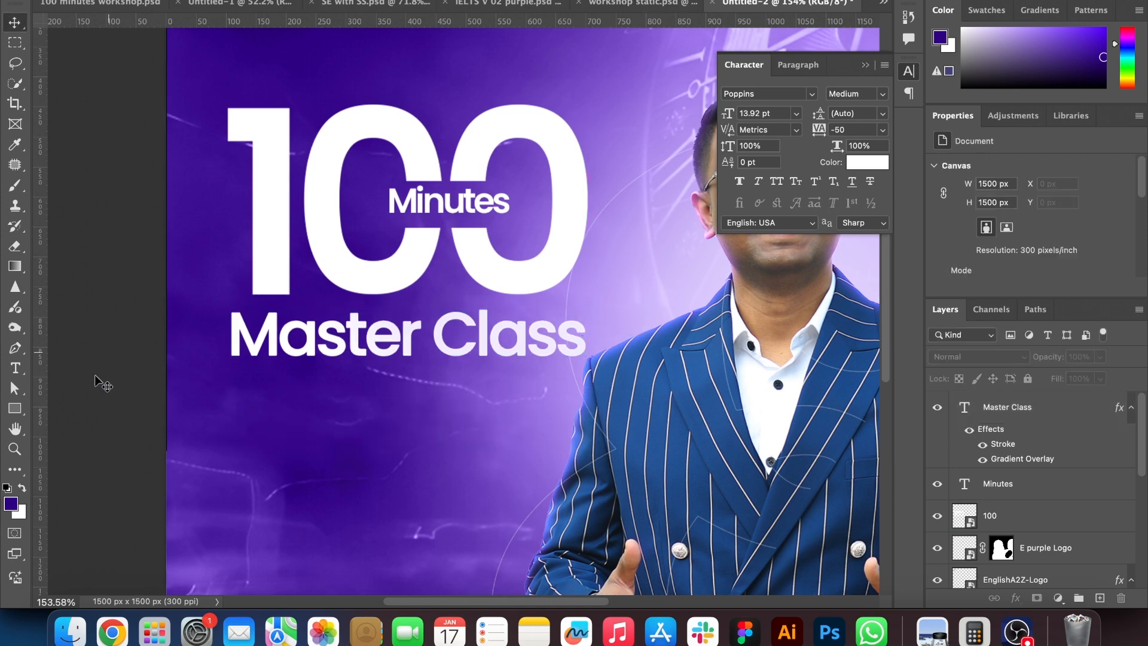
Add a new text line reading 'with' below Master Class
click(16, 369)
click(328, 415)
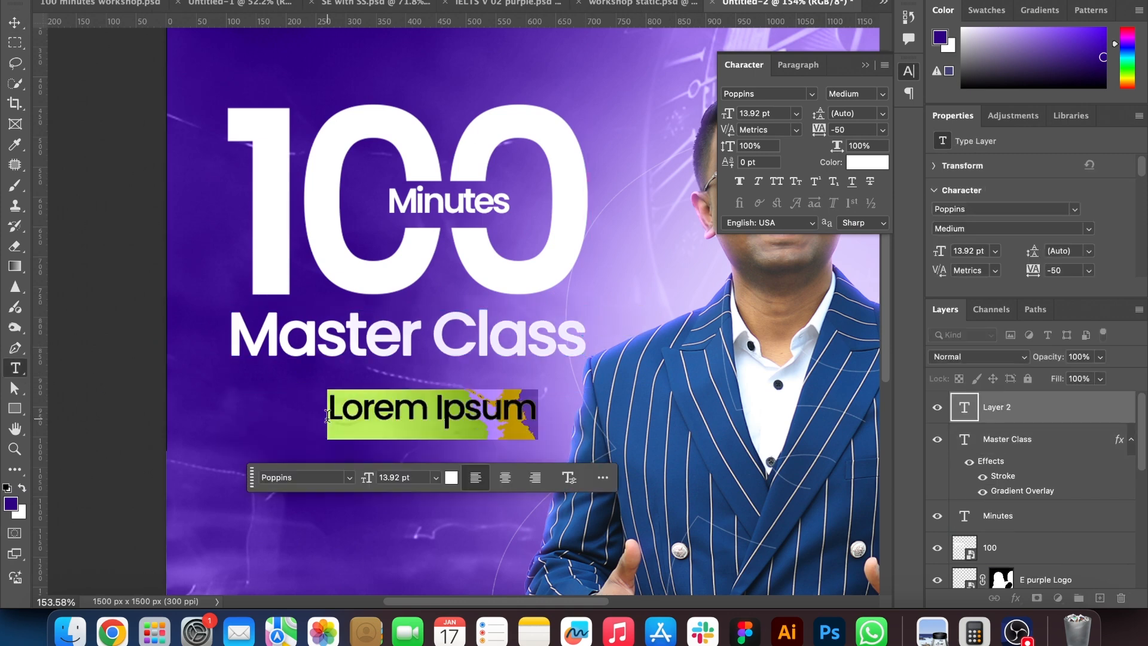
text(with)
click(15, 23)
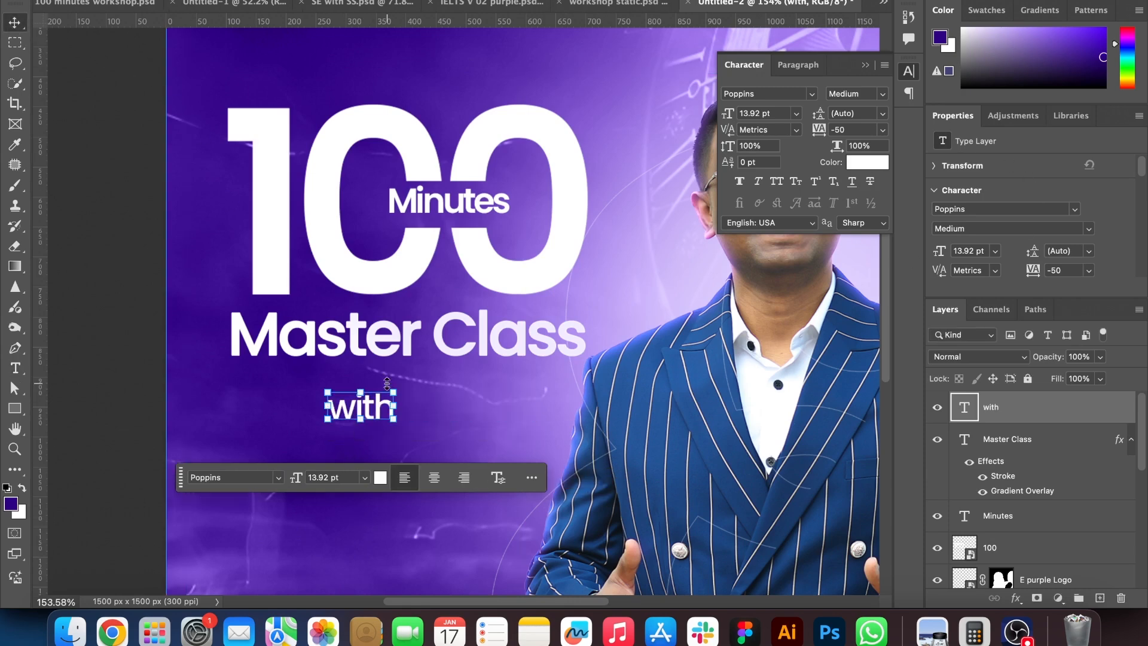
Set the 'with' text to the Brittany Signature font
double_click(370, 404)
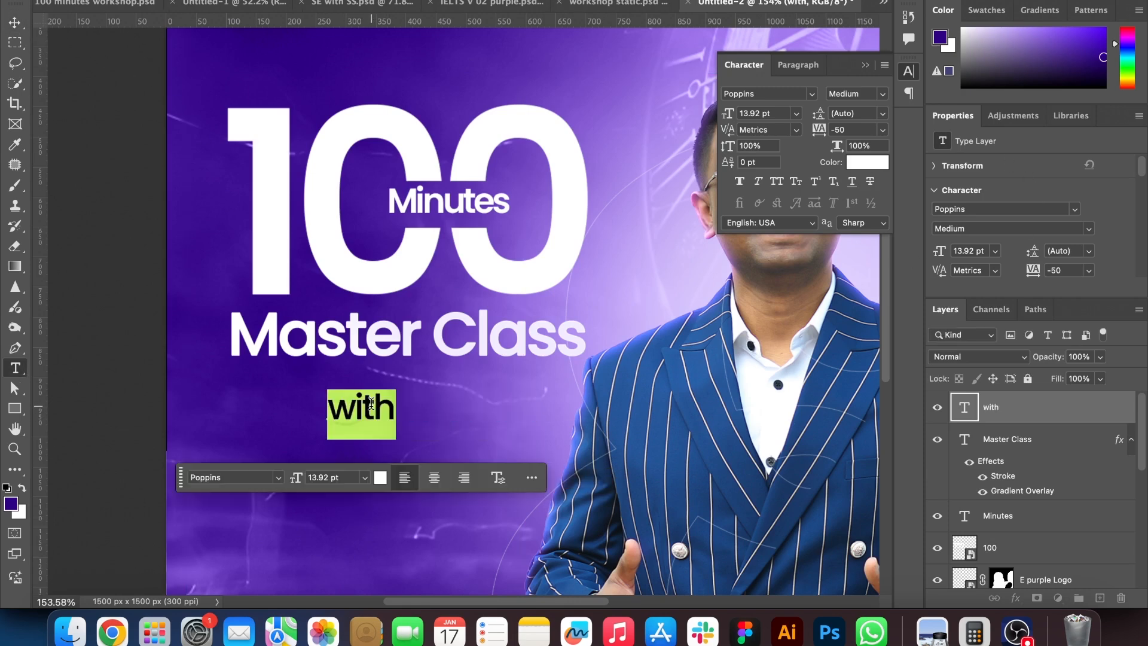
click(811, 94)
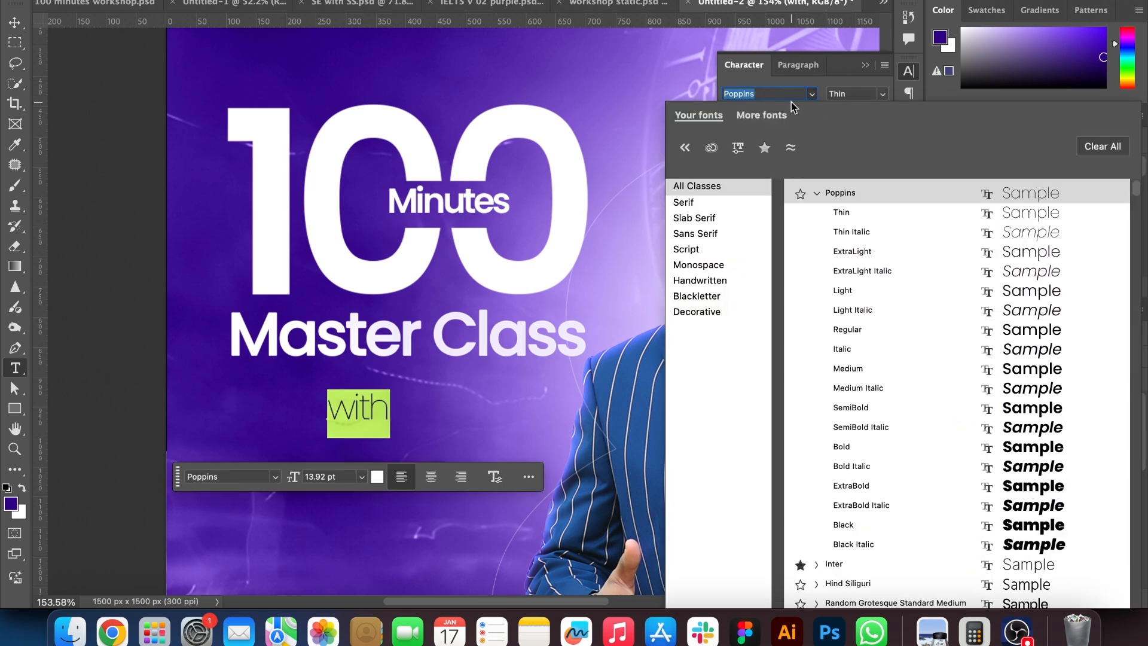
text(brit)
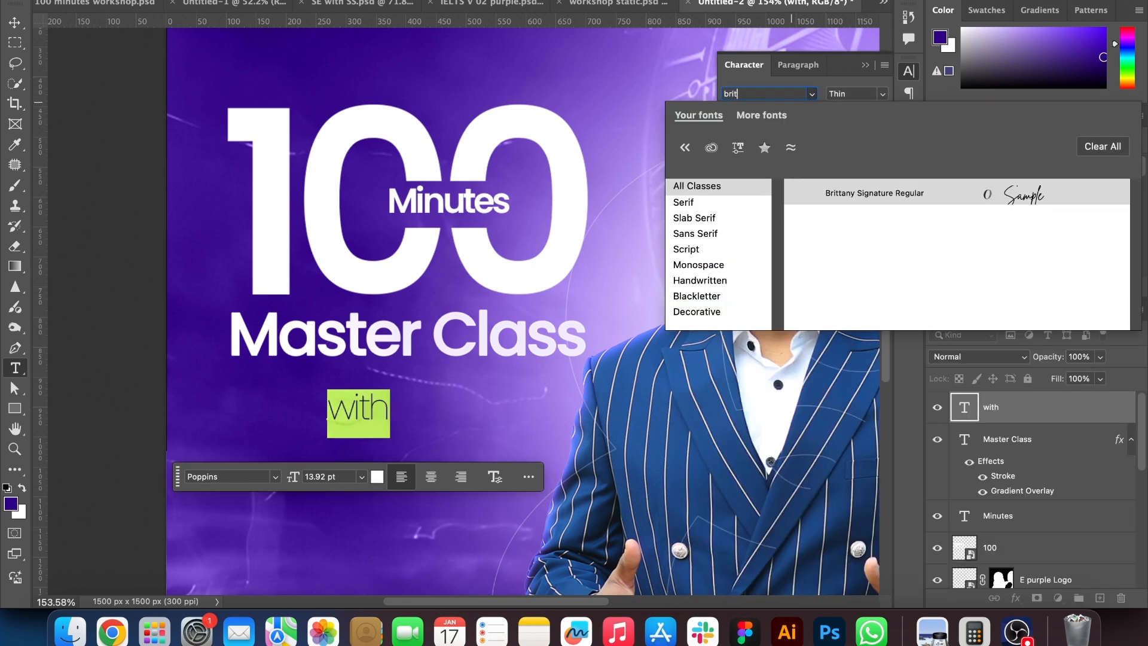
click(859, 193)
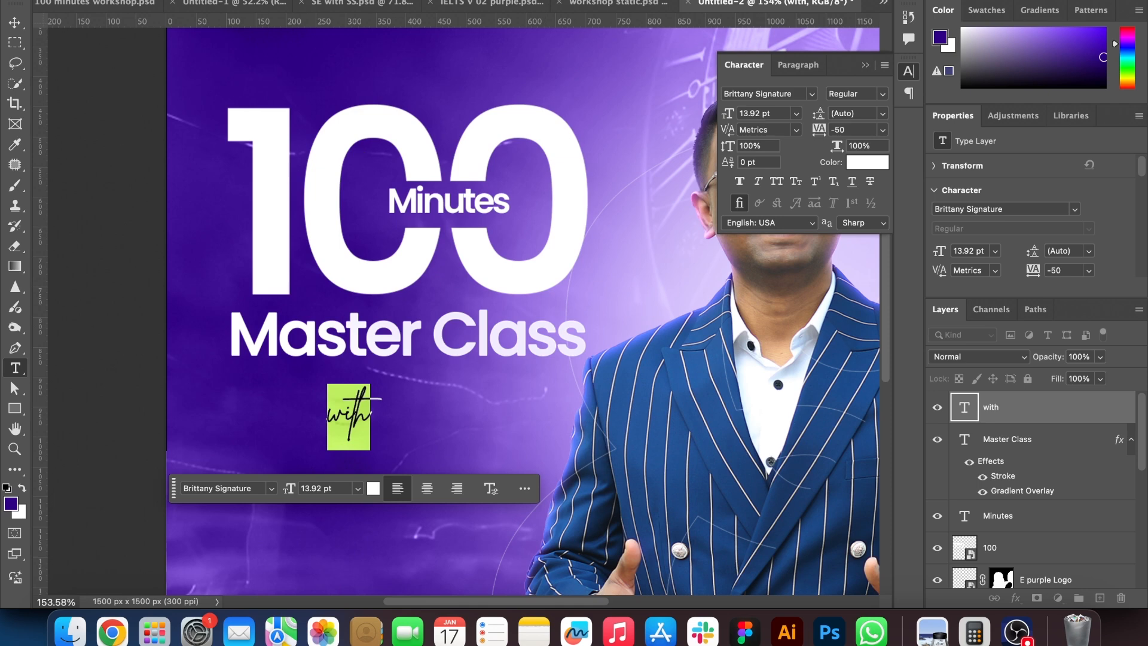
click(15, 23)
Move 'with' up to sit just under the Master Class line
click(68, 122)
drag(362, 399, 421, 362)
click(117, 367)
click(15, 369)
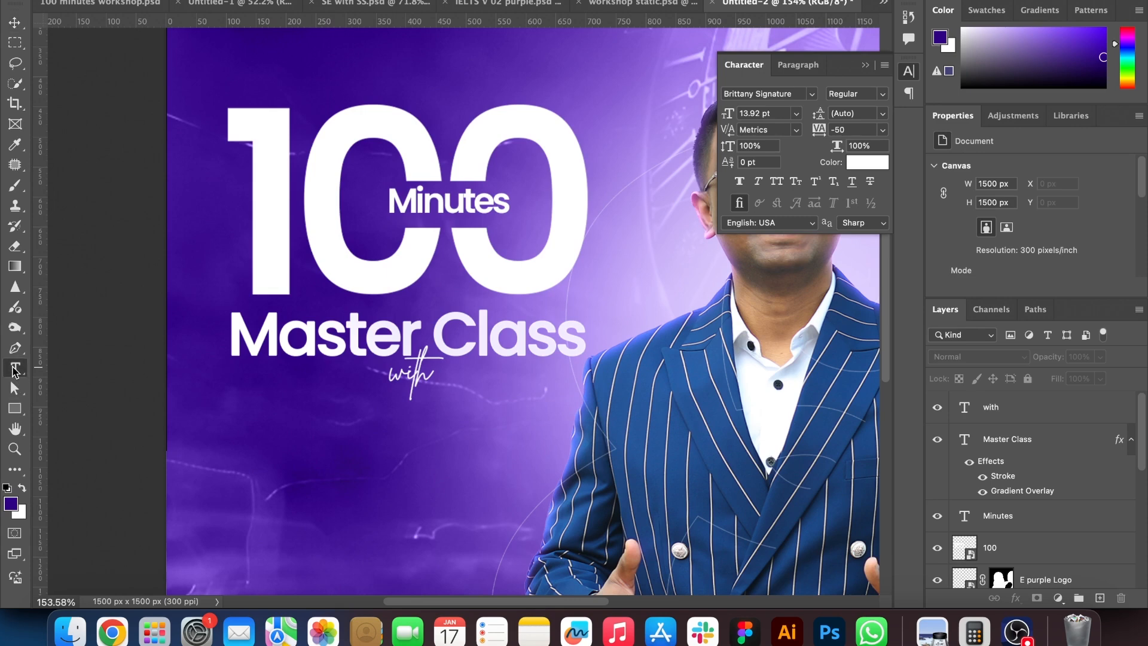
click(308, 444)
Type the presenter's name, enlarge it, and position it under 'with'
text(Sabbir)
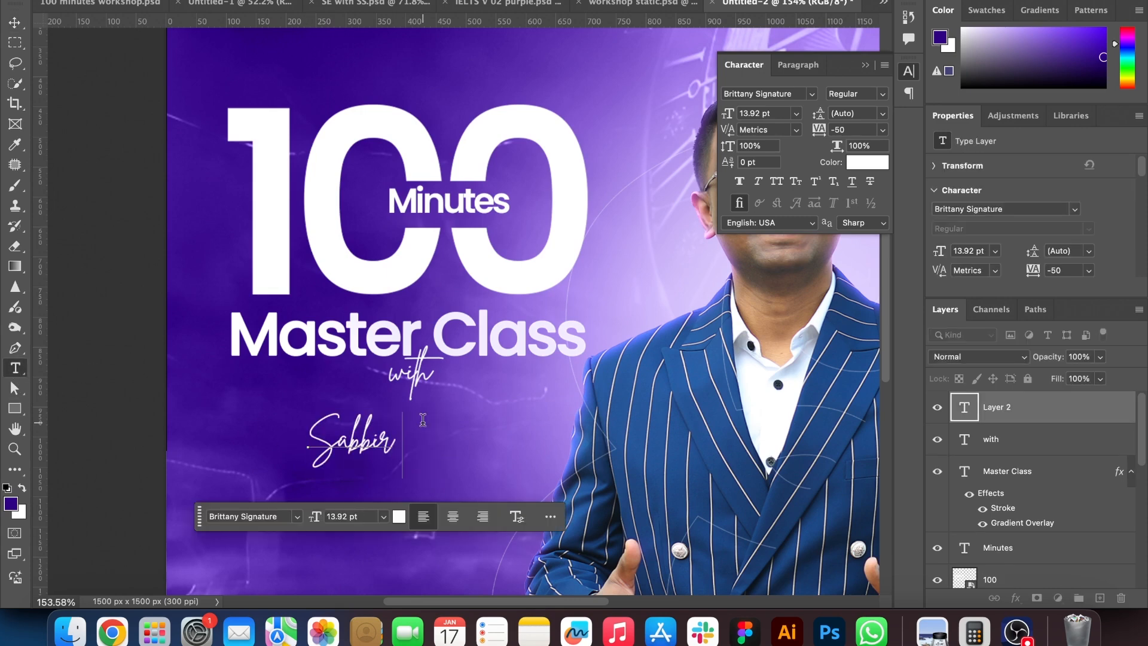
text( Sark)
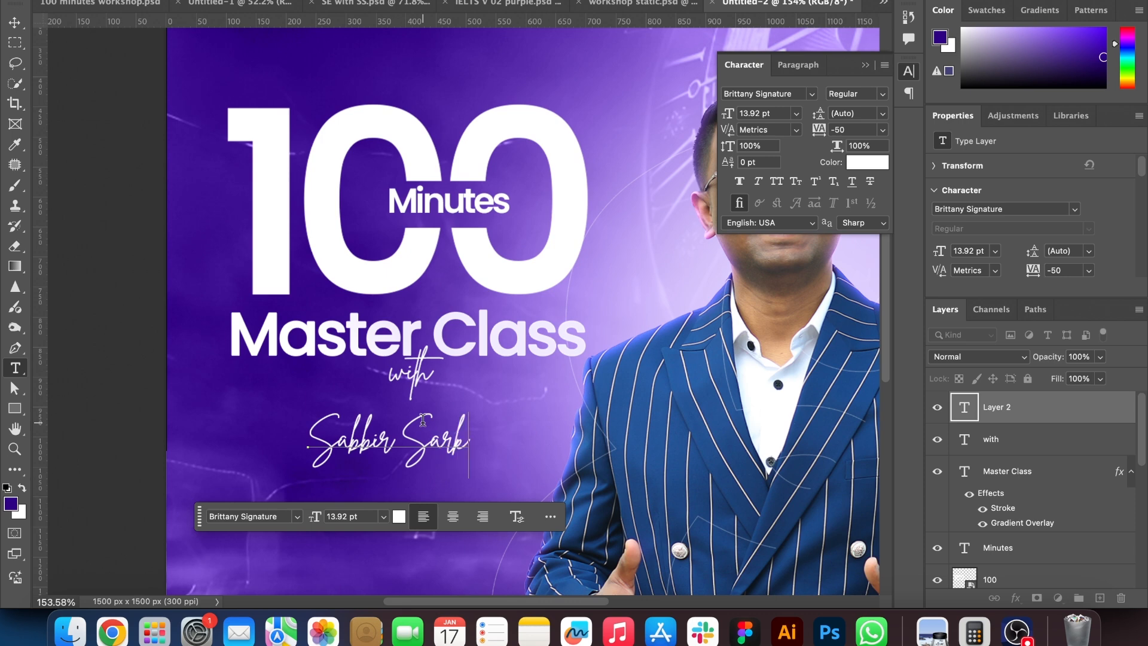
text(ar)
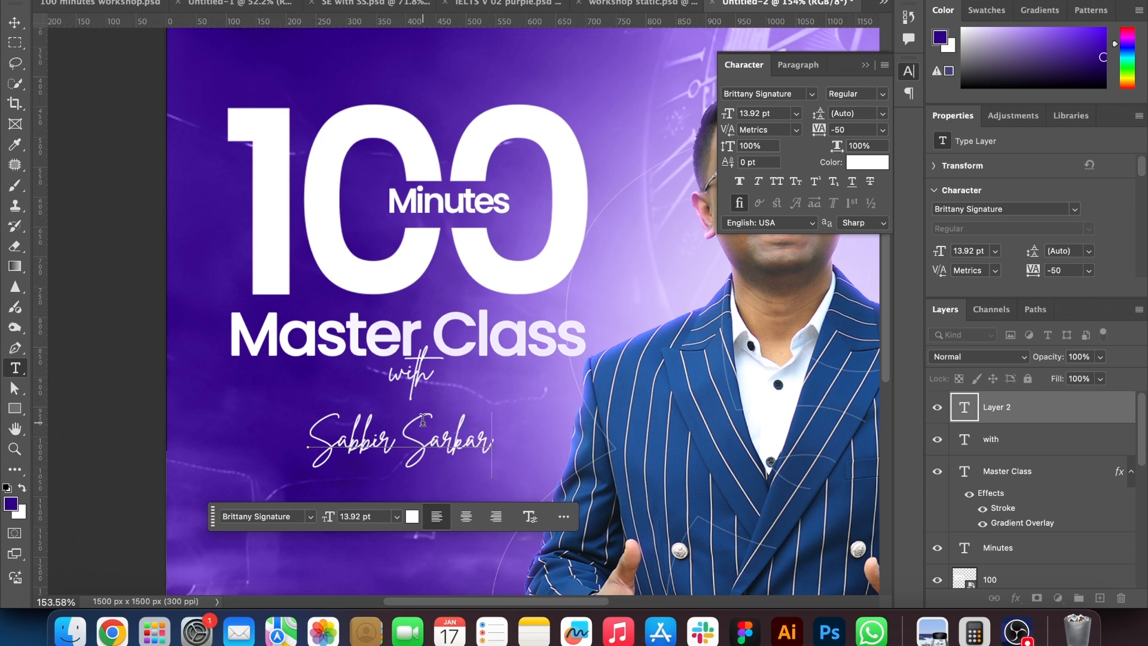
click(757, 0)
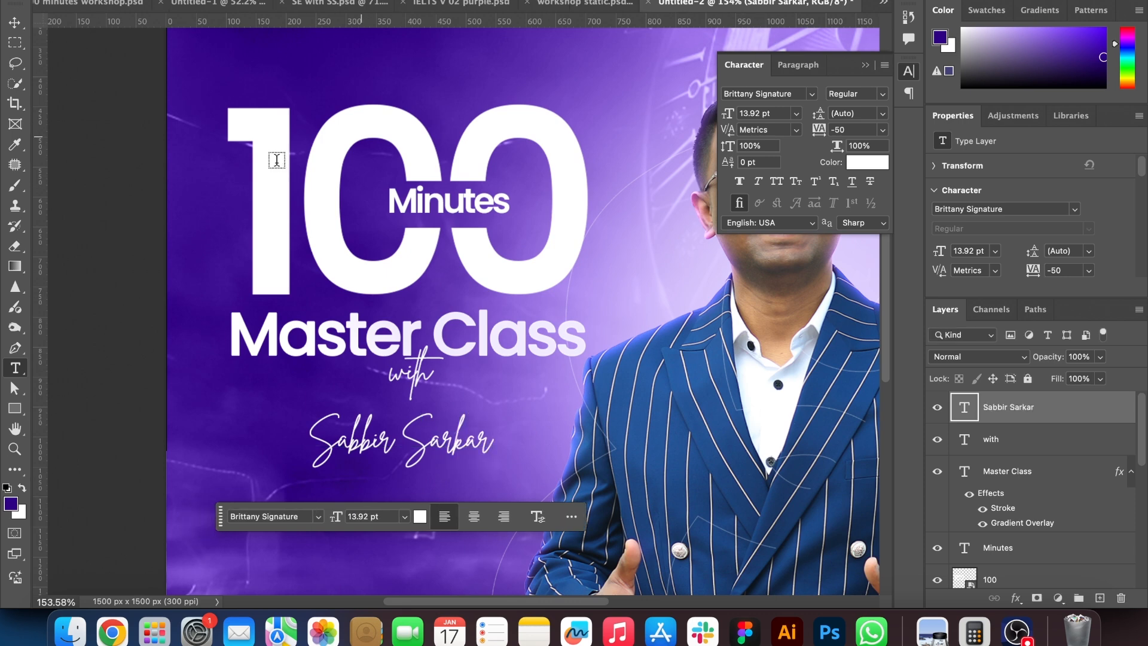
click(15, 23)
click(70, 157)
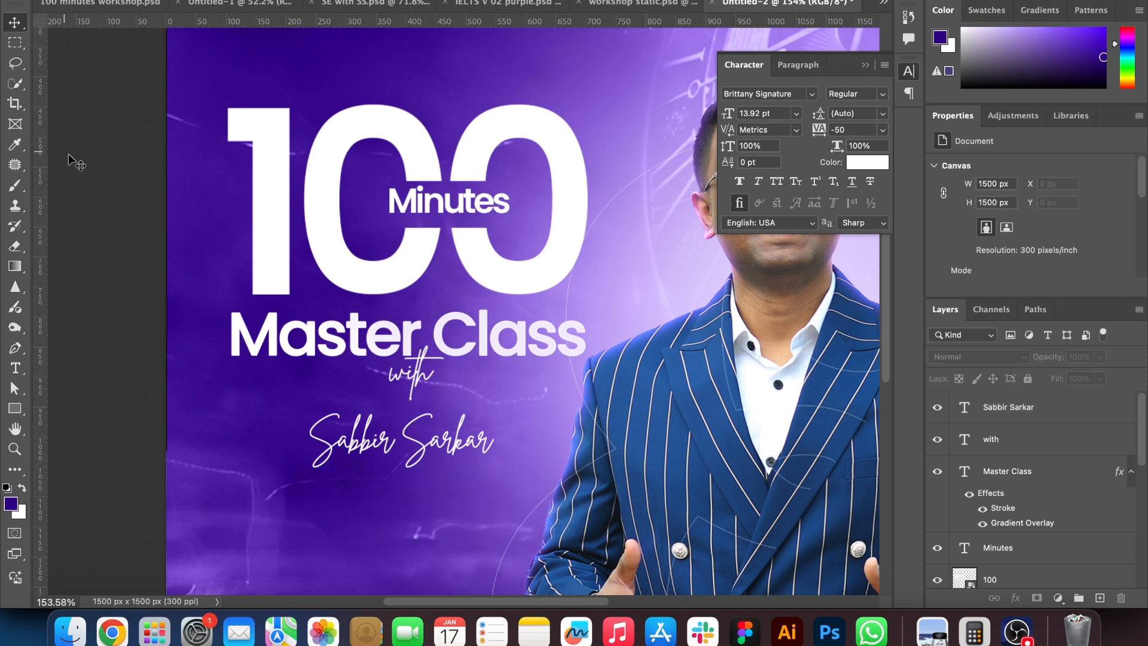
click(392, 447)
drag(493, 441, 657, 438)
drag(524, 448, 466, 439)
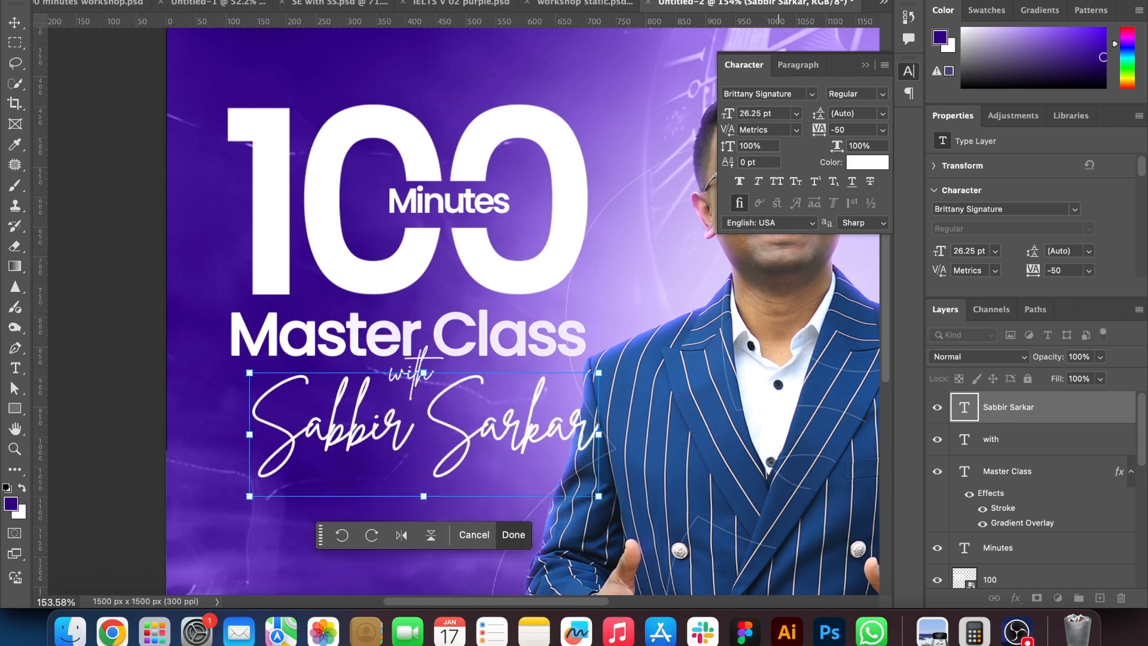
key(Return)
click(67, 292)
Zoom out and back in to check the name against the title lettering
key(super+minus)
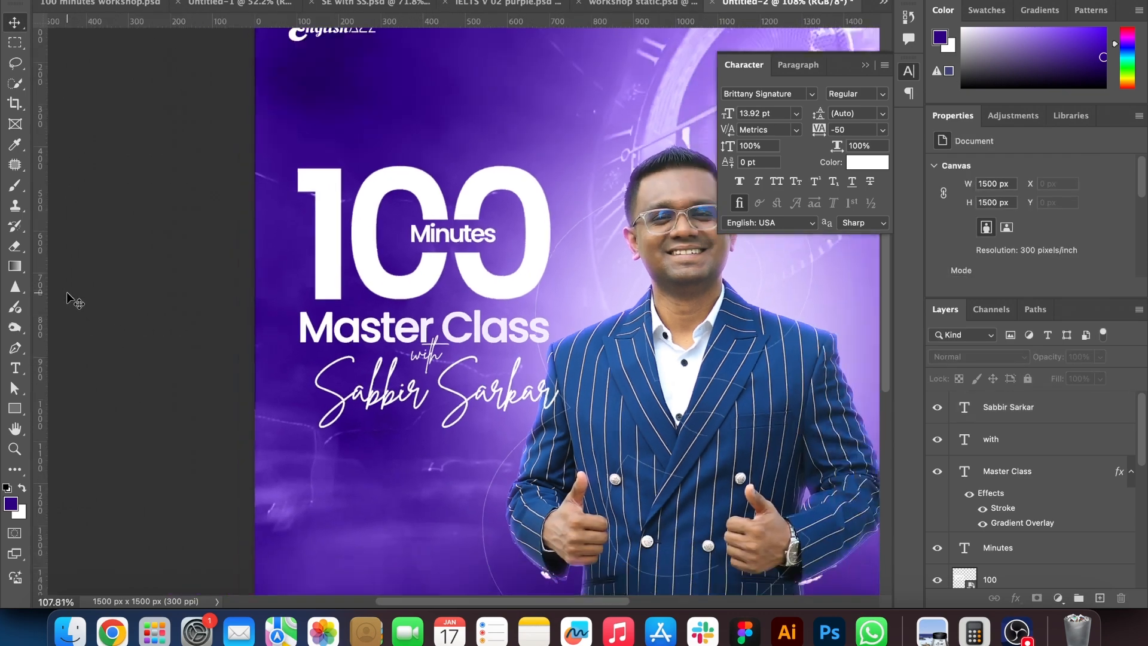
key(super+minus)
key(super+plus)
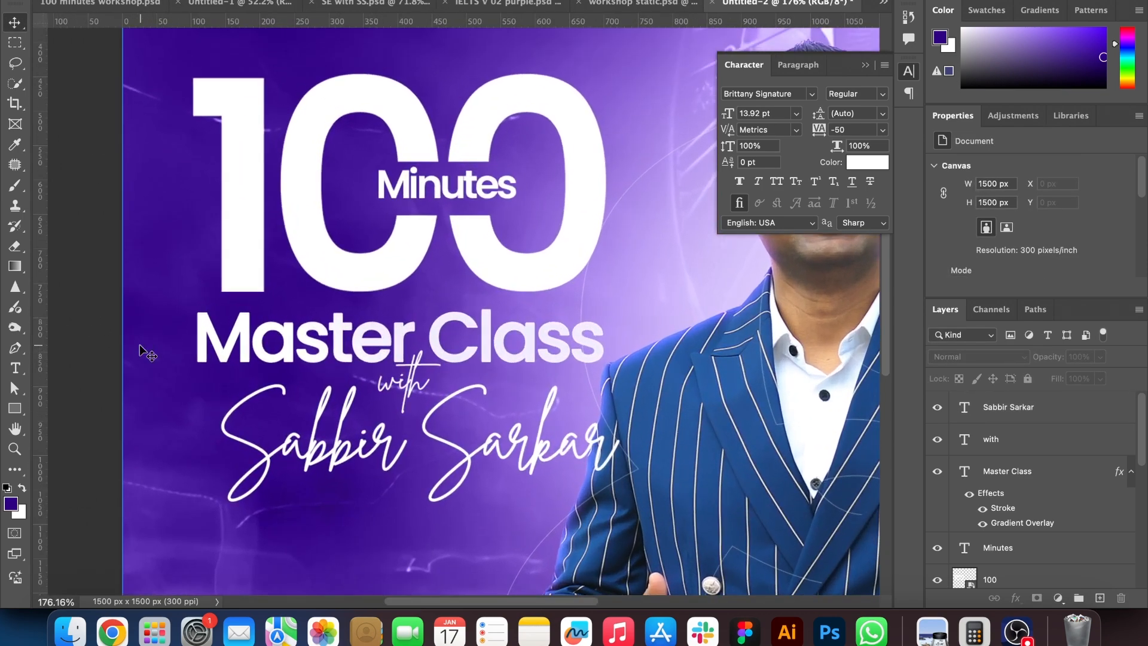
key(super+minus)
click(435, 451)
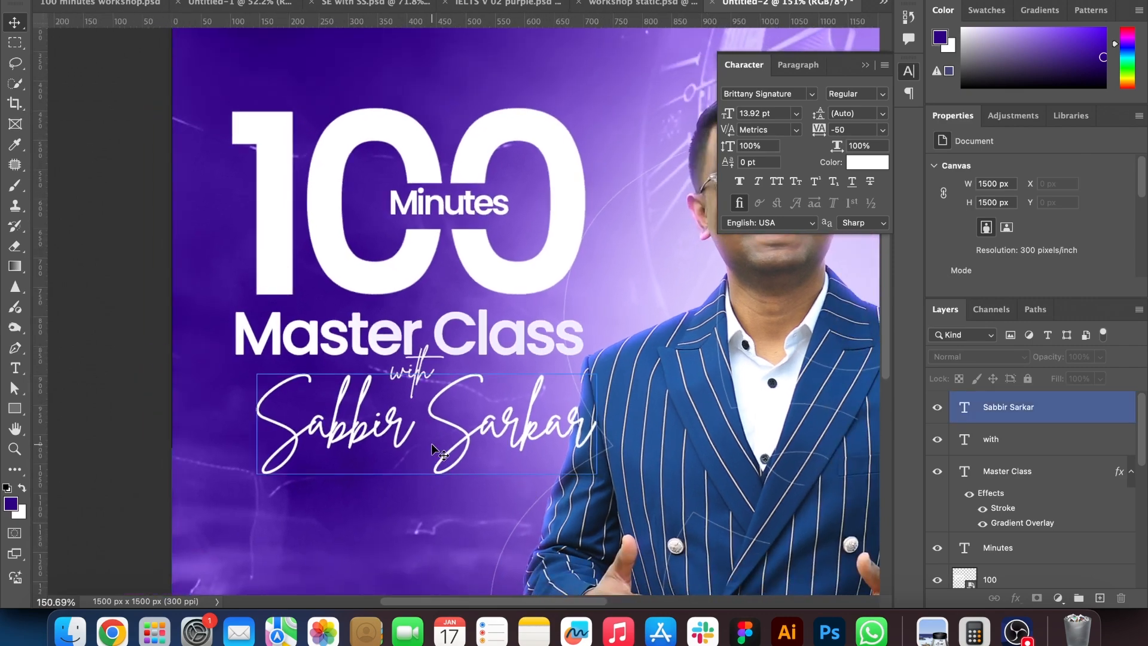
scroll(431, 445, down, 4)
click(432, 445)
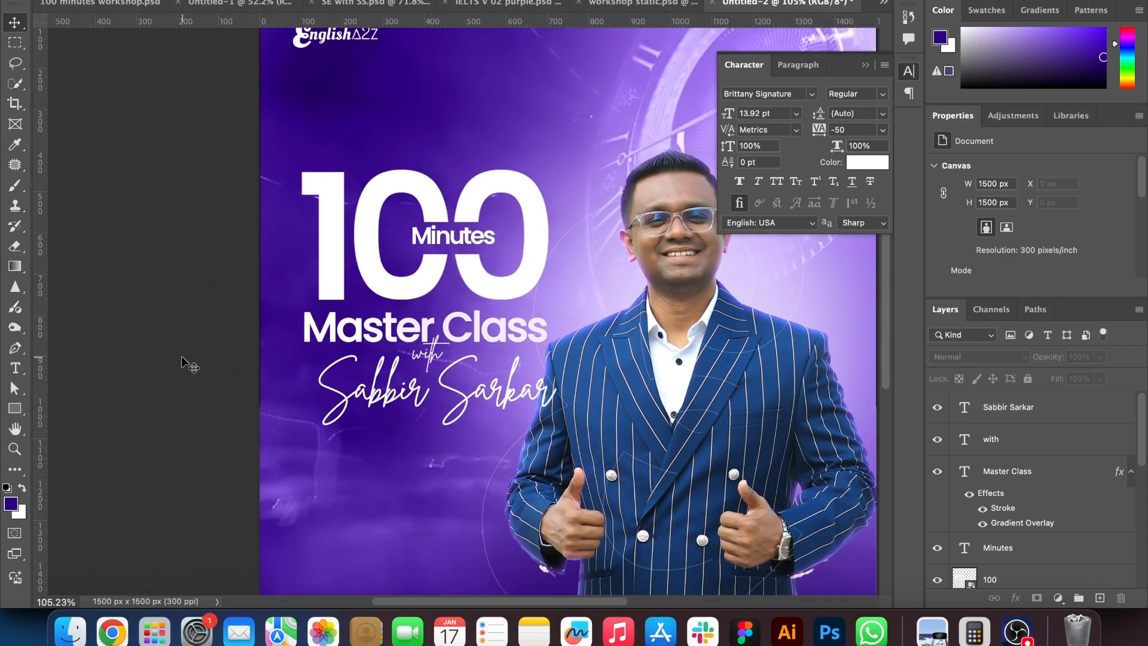
scroll(181, 357, down, 5)
key(super+plus)
key(super+plus)
Tighten the name's letter tracking to -20 and view the whole poster
click(380, 441)
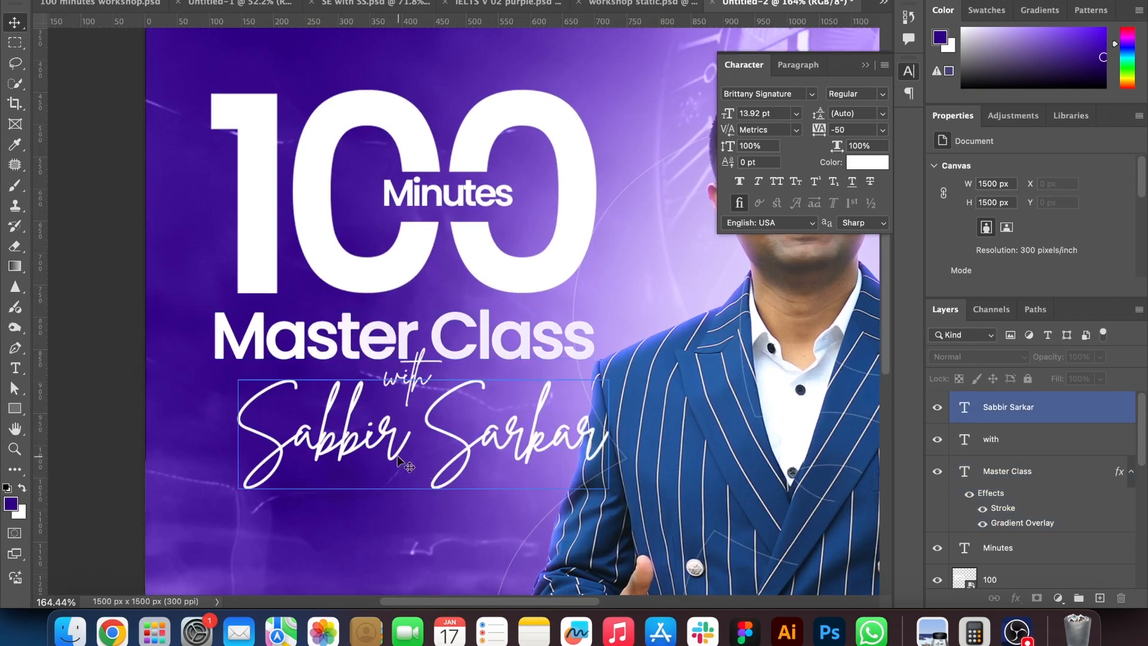
scroll(619, 420, down, 2)
double_click(523, 376)
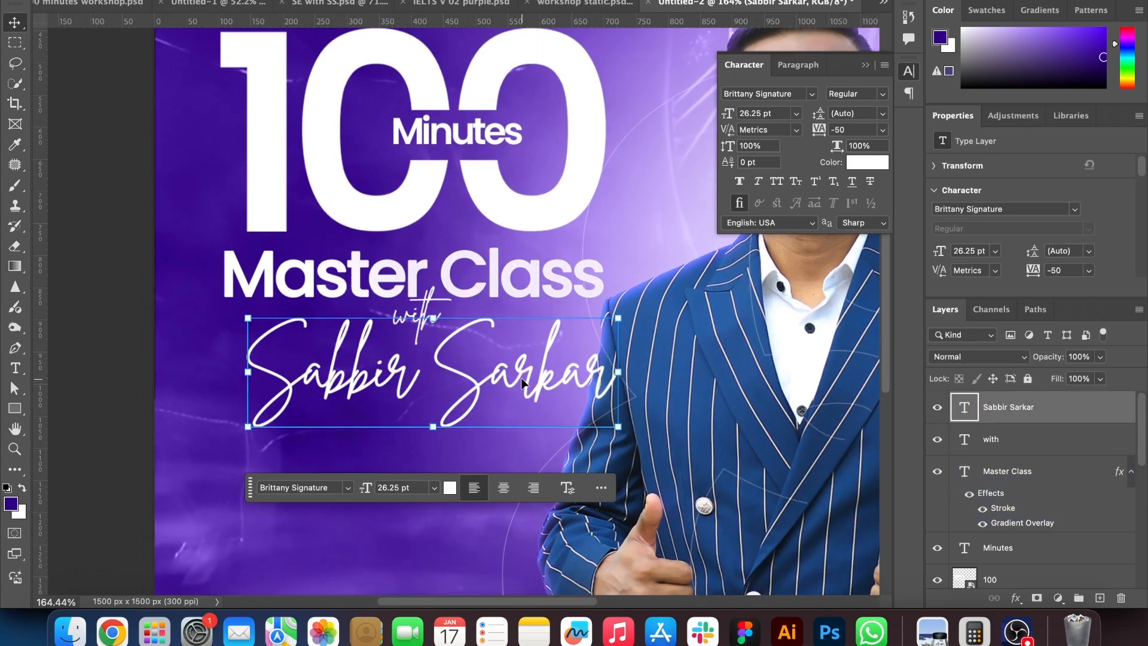
key(super+a)
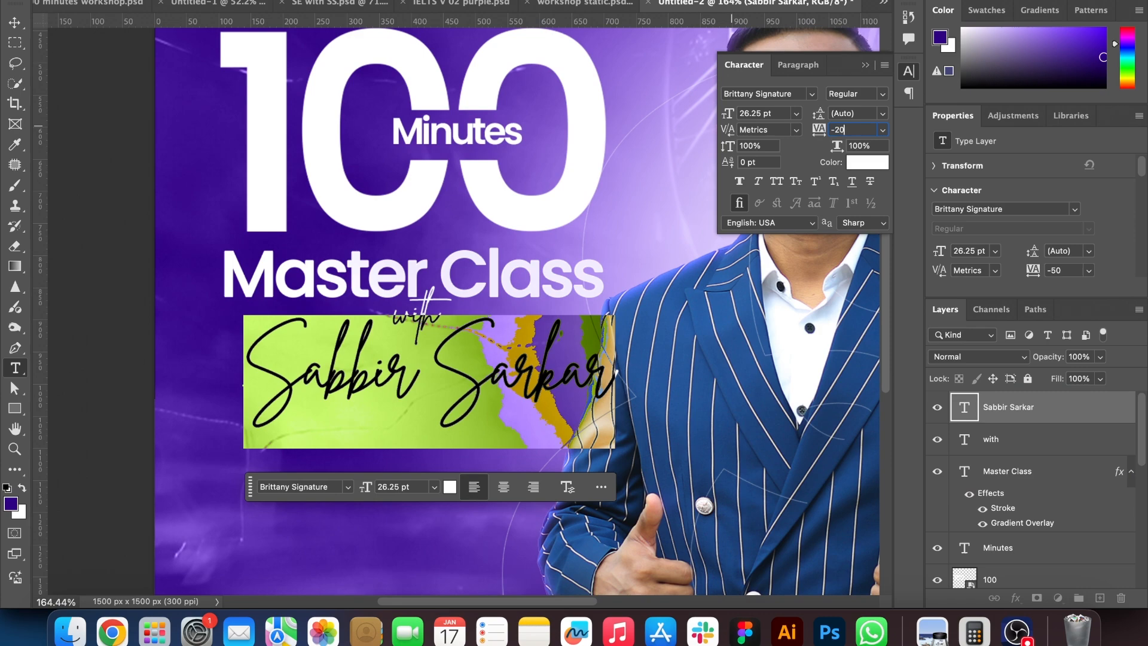
key(Return)
click(754, 1)
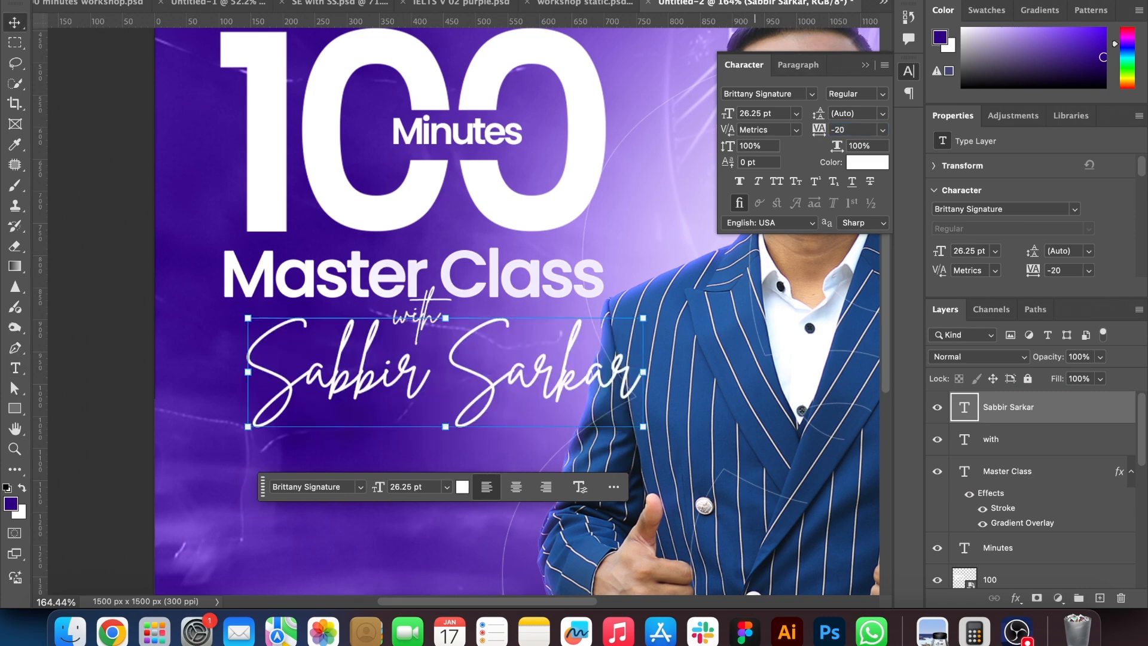
click(91, 199)
key(super+semicolon)
key(super+minus)
key(super+minus)
key(super+semicolon)
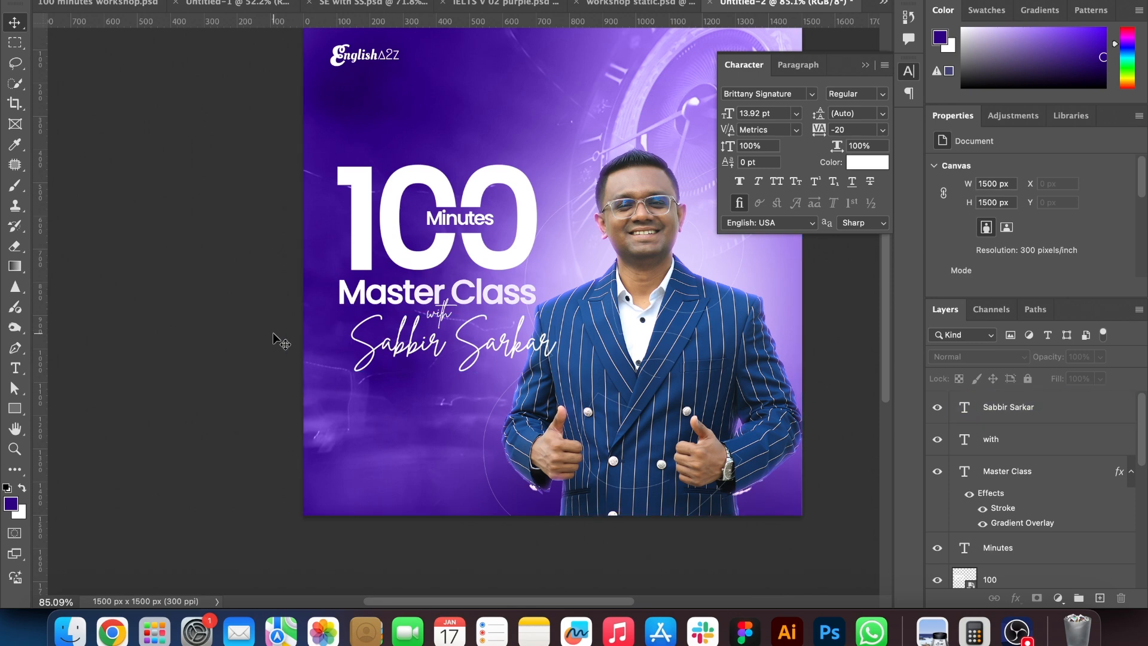
Add a 'Topic' text line in Poppins SemiBold near the lower left
click(15, 368)
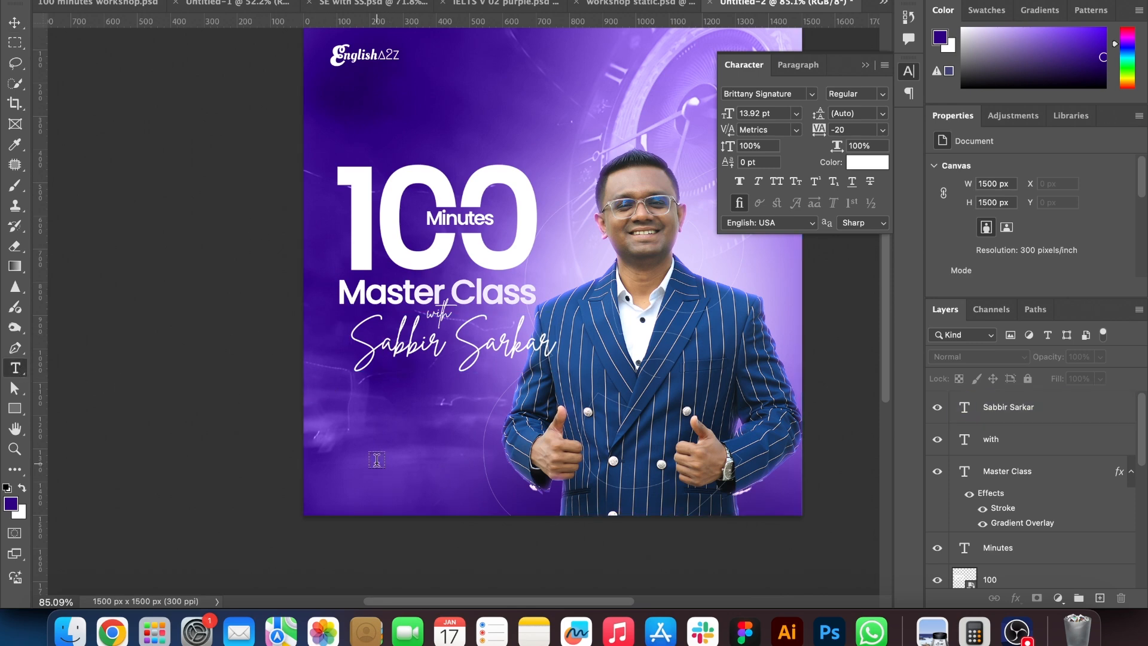
click(369, 433)
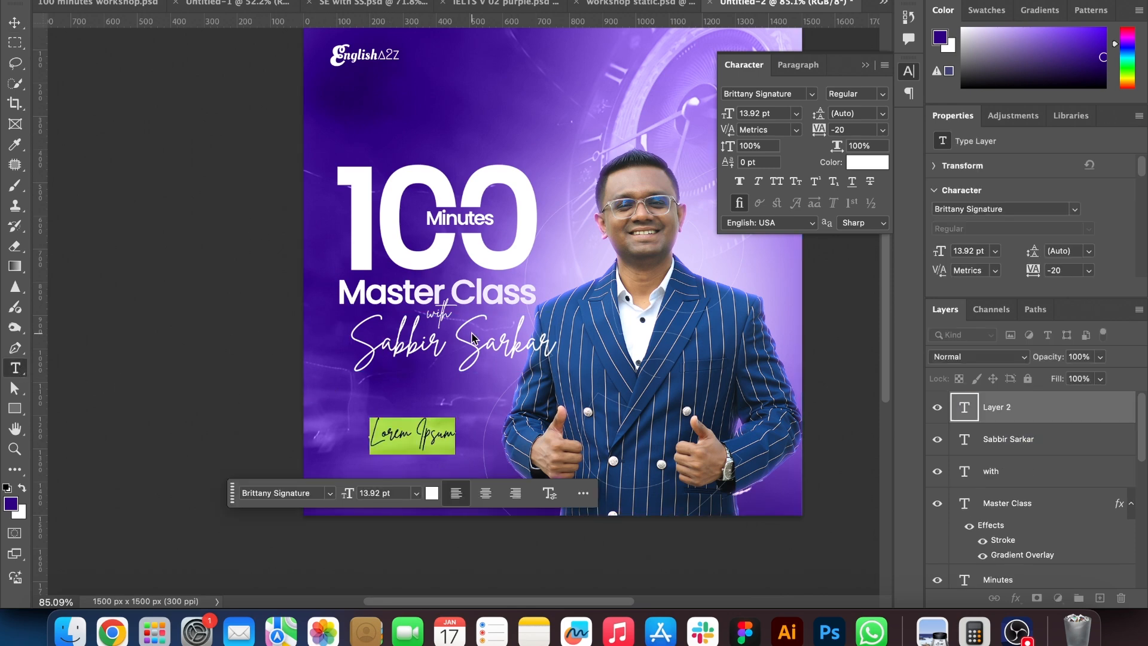
click(316, 493)
text(op)
key(BackSpace)
key(BackSpace)
text(pop)
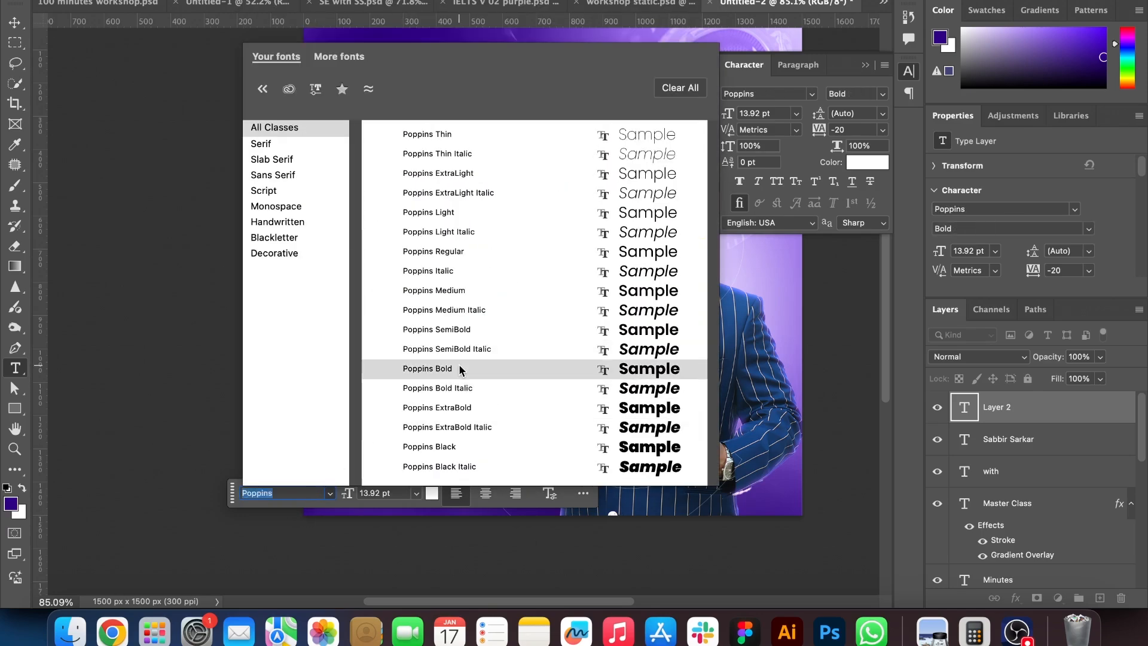
click(483, 330)
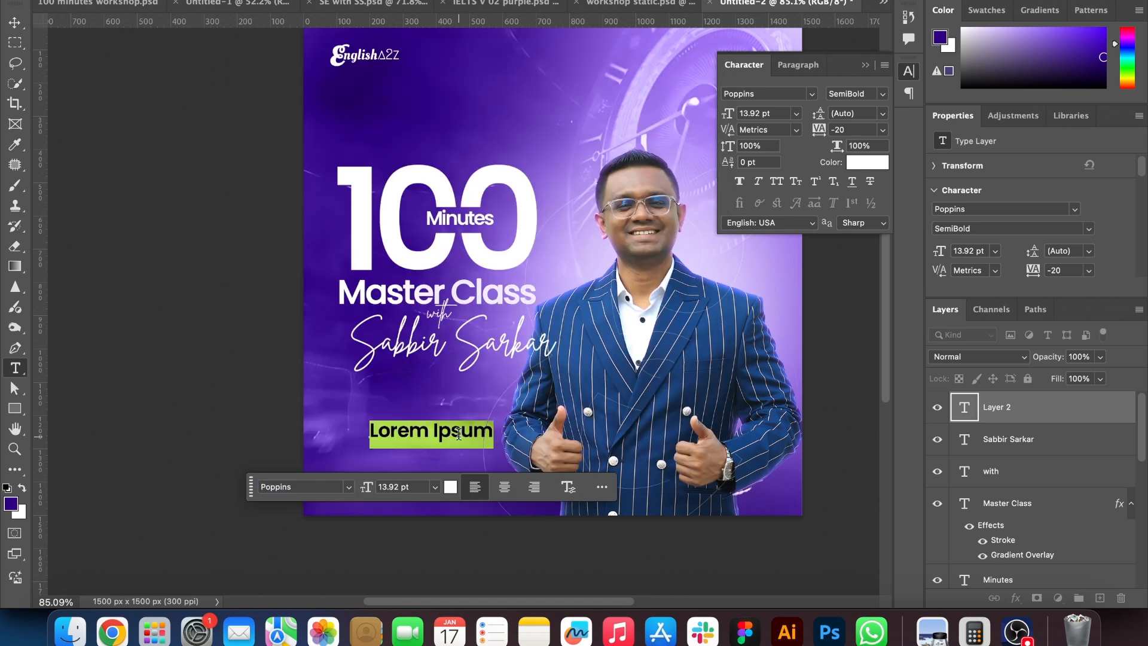
text(Topic)
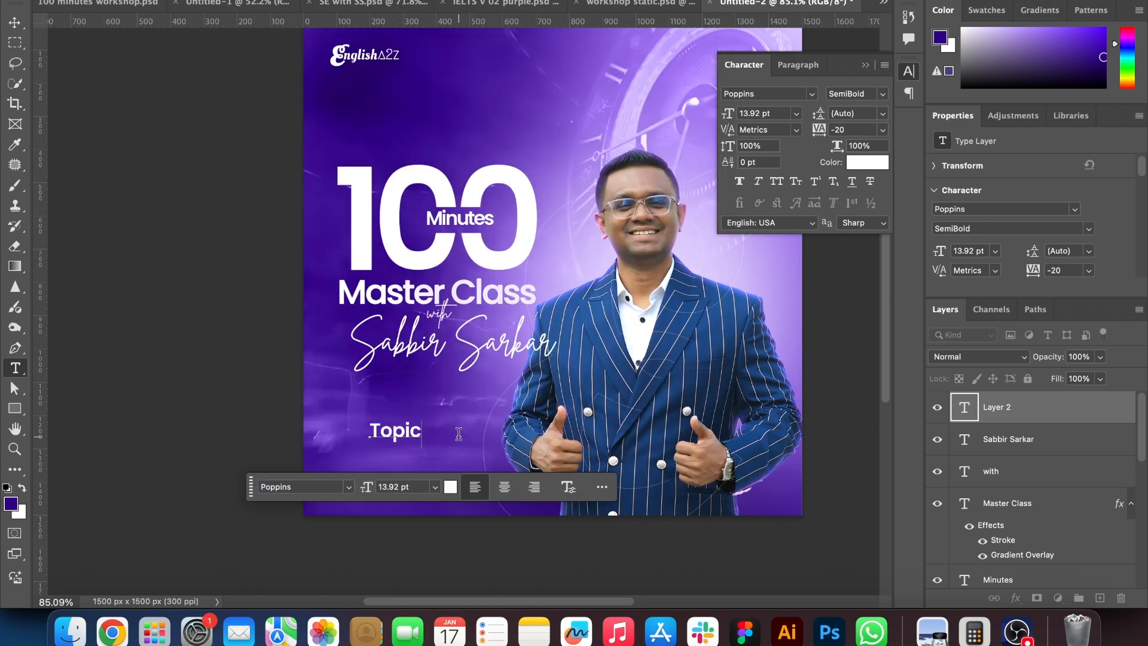
key(super+Return)
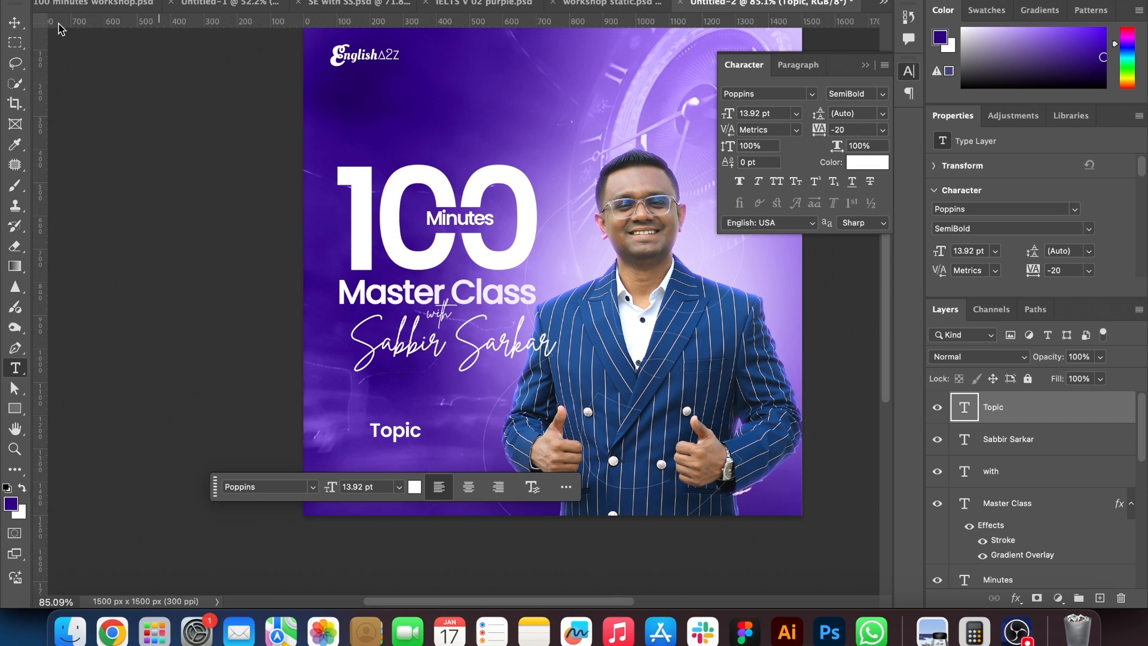
click(14, 22)
click(103, 190)
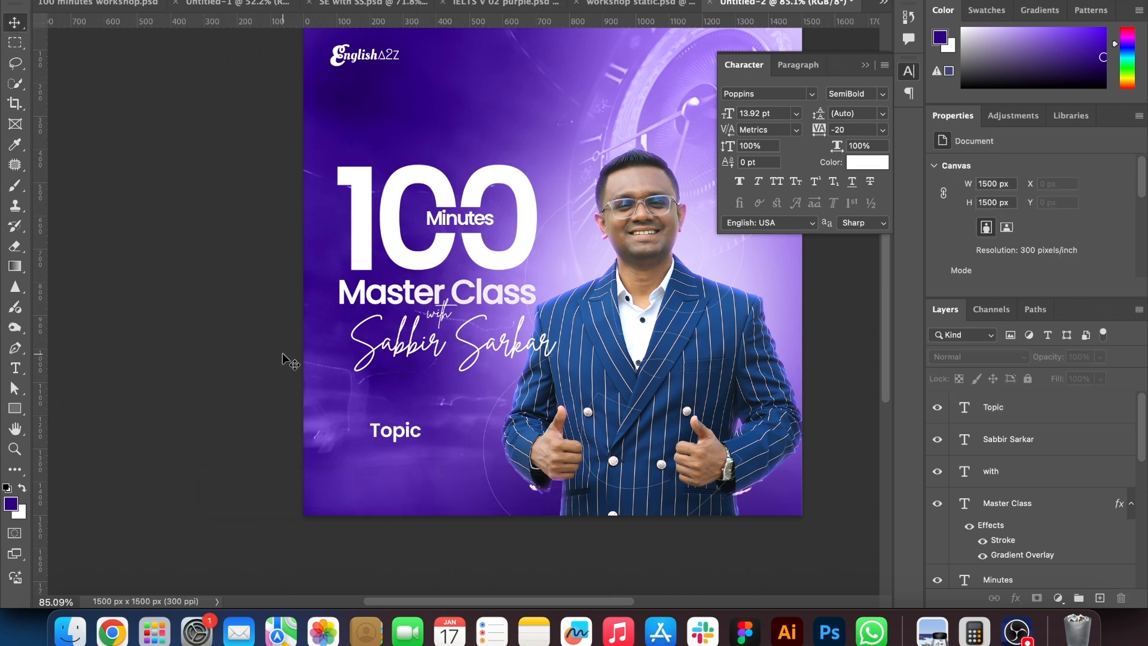
Duplicate Topic below it and retype the copy as 'Phonetics'
scroll(283, 354, up, 3)
scroll(282, 354, down, 4)
drag(376, 391, 327, 453)
double_click(328, 452)
text(Ph)
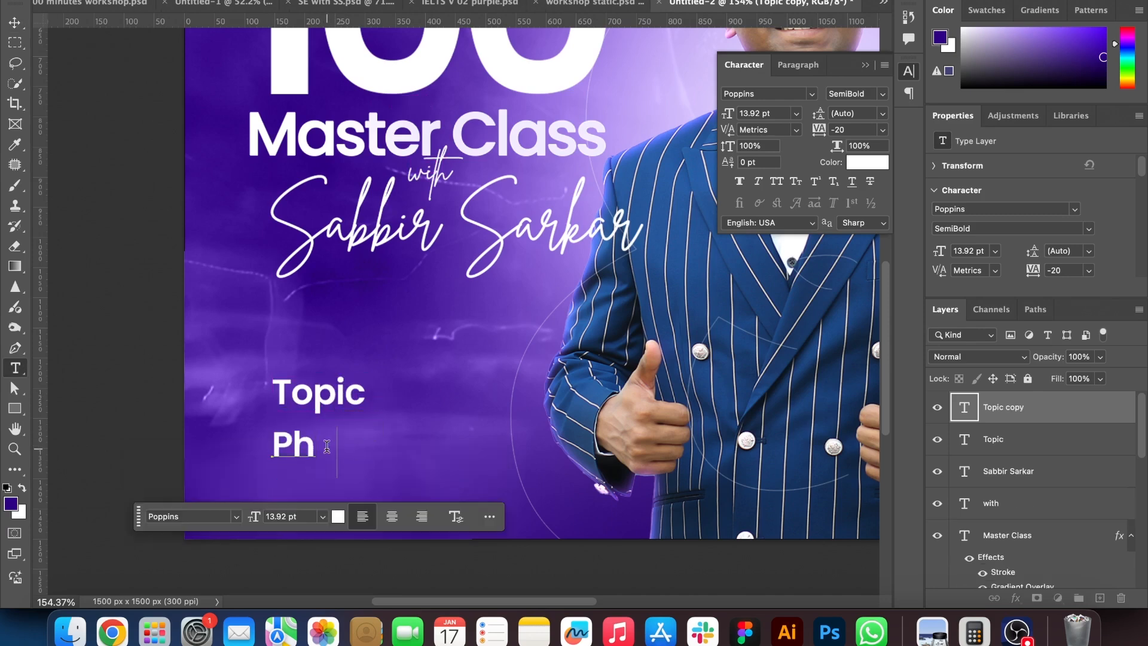
text(onetics)
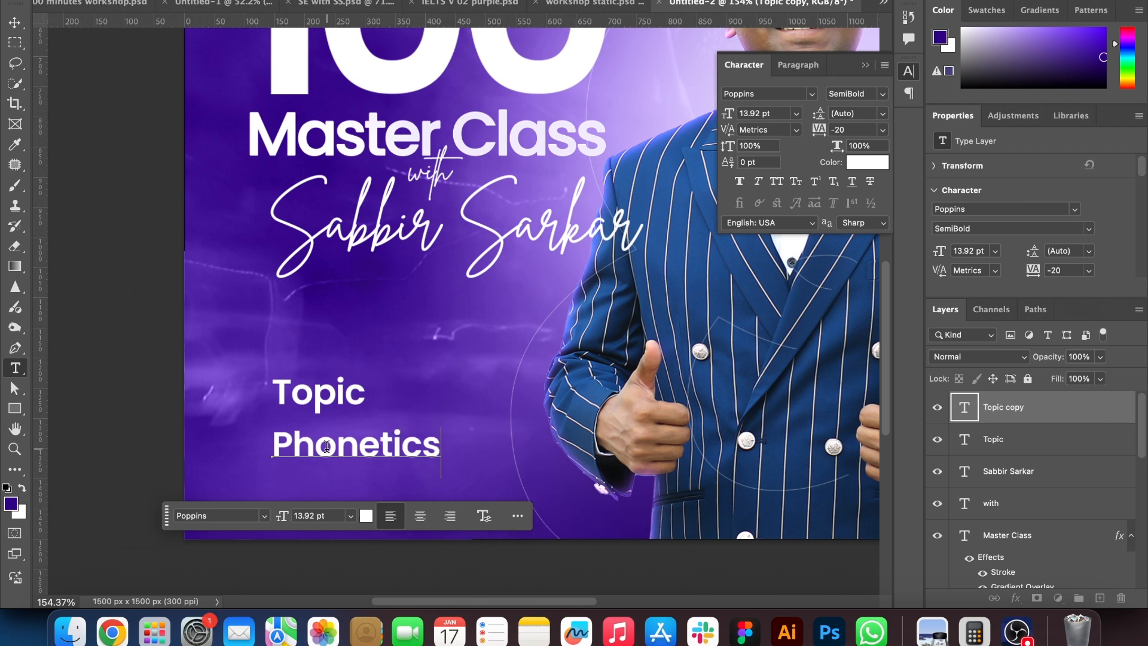
key(Escape)
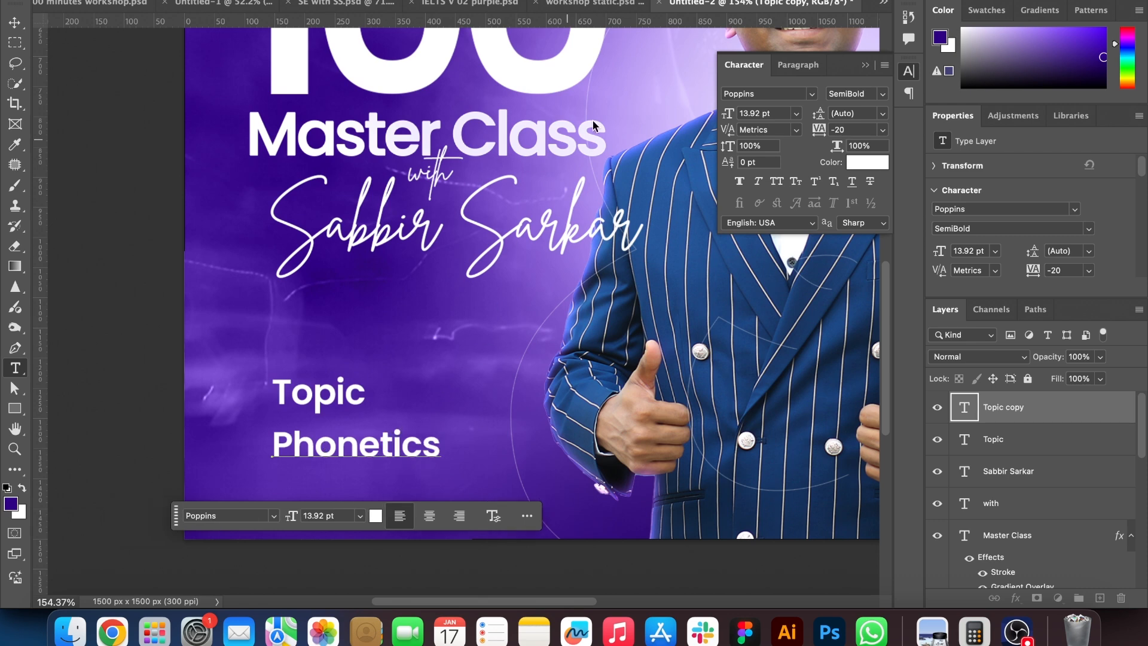
Change the Topic text to the Poppins Light weight
key(v)
click(321, 407)
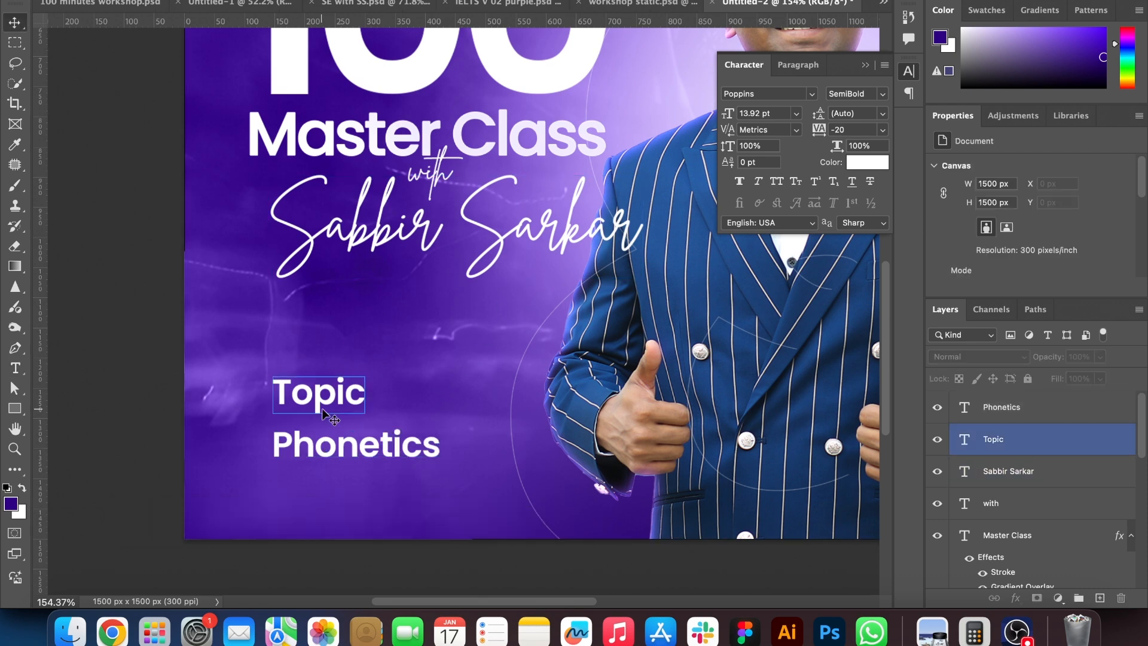
double_click(323, 407)
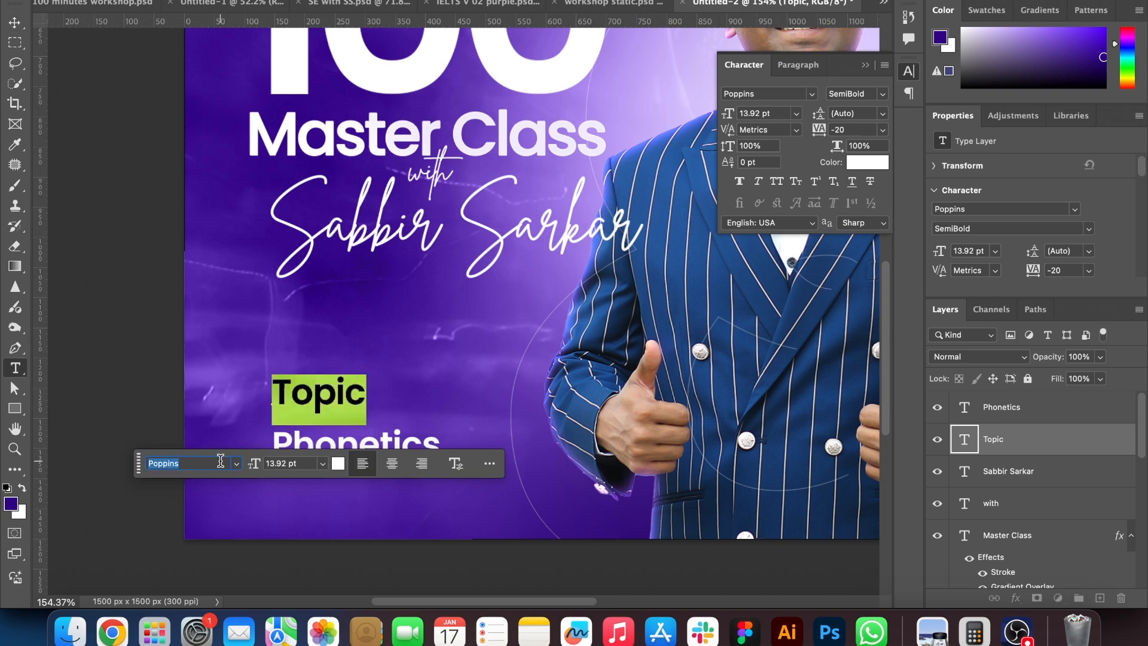
click(882, 96)
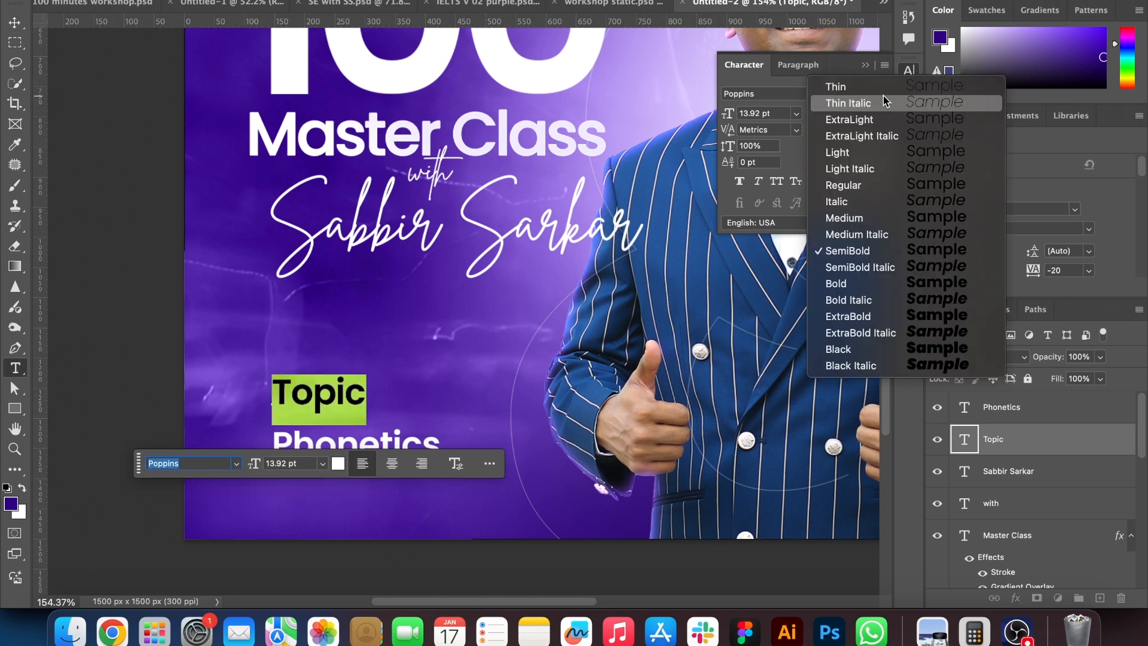
click(876, 154)
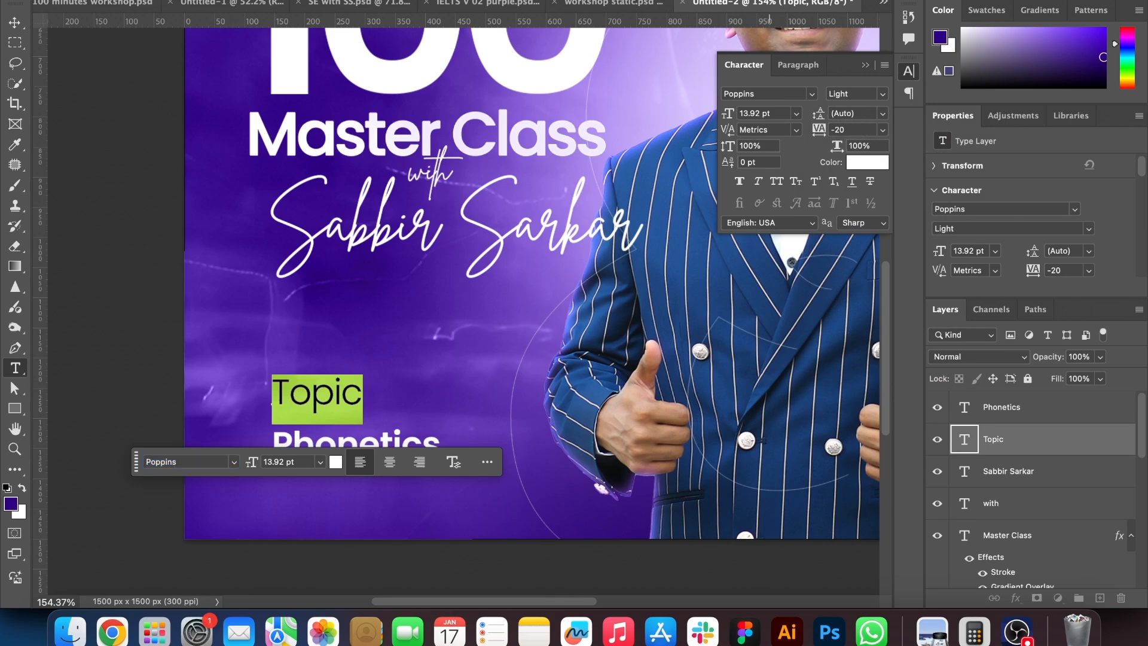
click(15, 23)
click(143, 194)
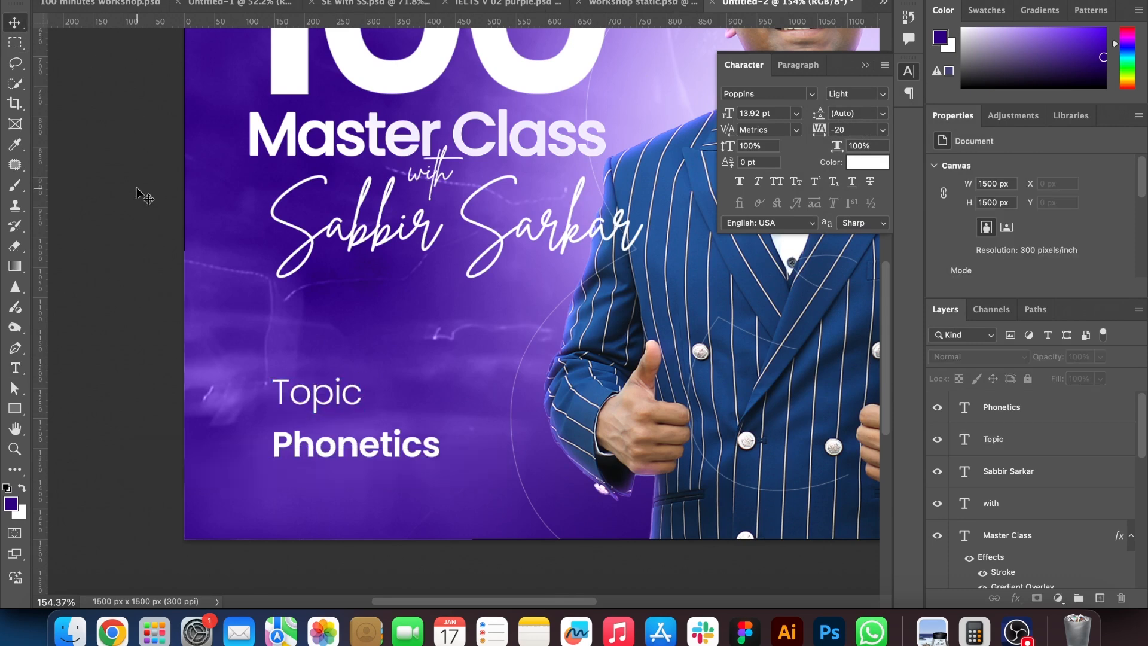
scroll(264, 422, up, 3)
Nudge Phonetics down and move Topic to sit just above it
drag(333, 430, 325, 443)
click(328, 374)
drag(328, 375, 317, 408)
click(112, 402)
scroll(113, 386, down, 2)
scroll(111, 382, up, 3)
Add a new layer above Phonetics and draw a thin vertical bar left of the text
click(1050, 409)
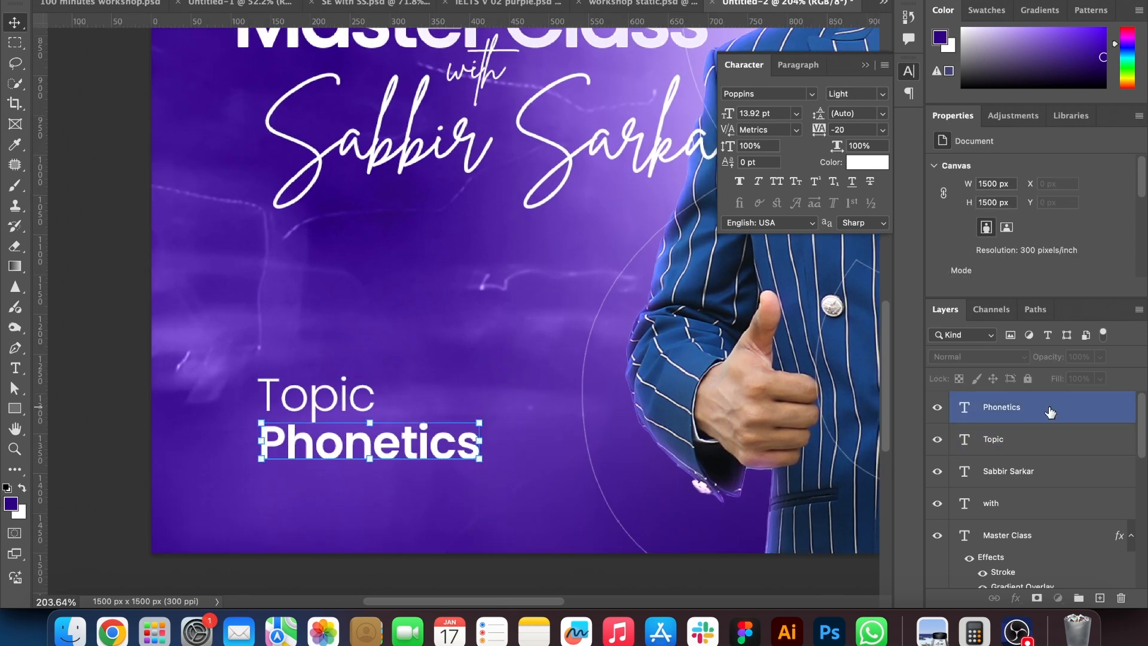
click(1099, 598)
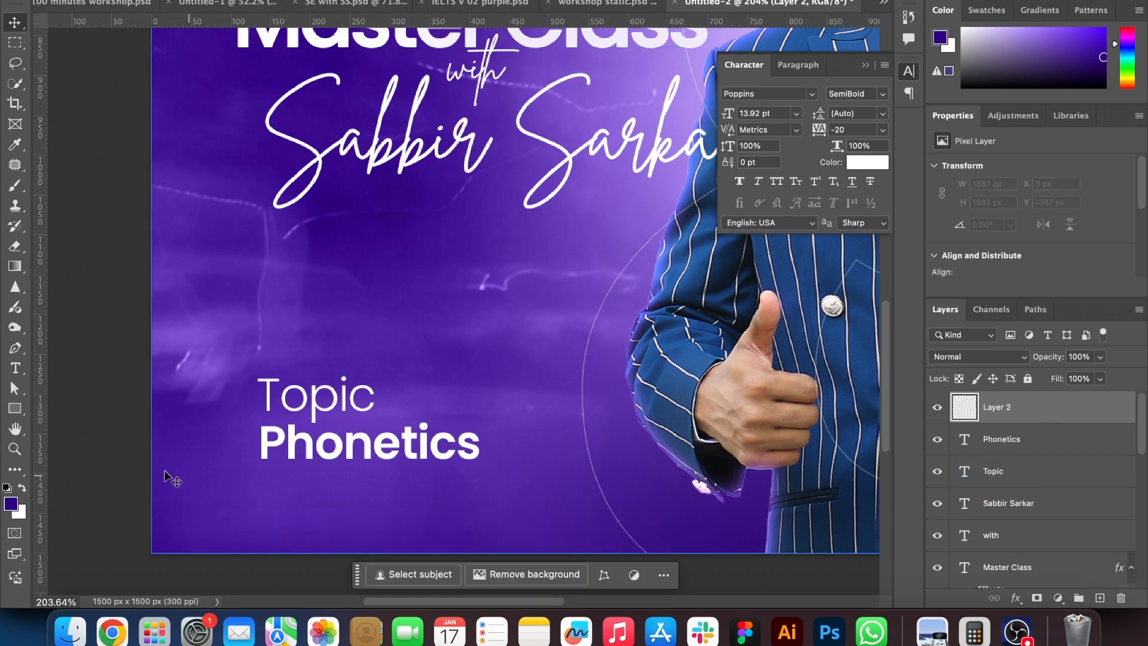
click(6, 412)
drag(235, 339, 234, 476)
scroll(204, 392, up, 5)
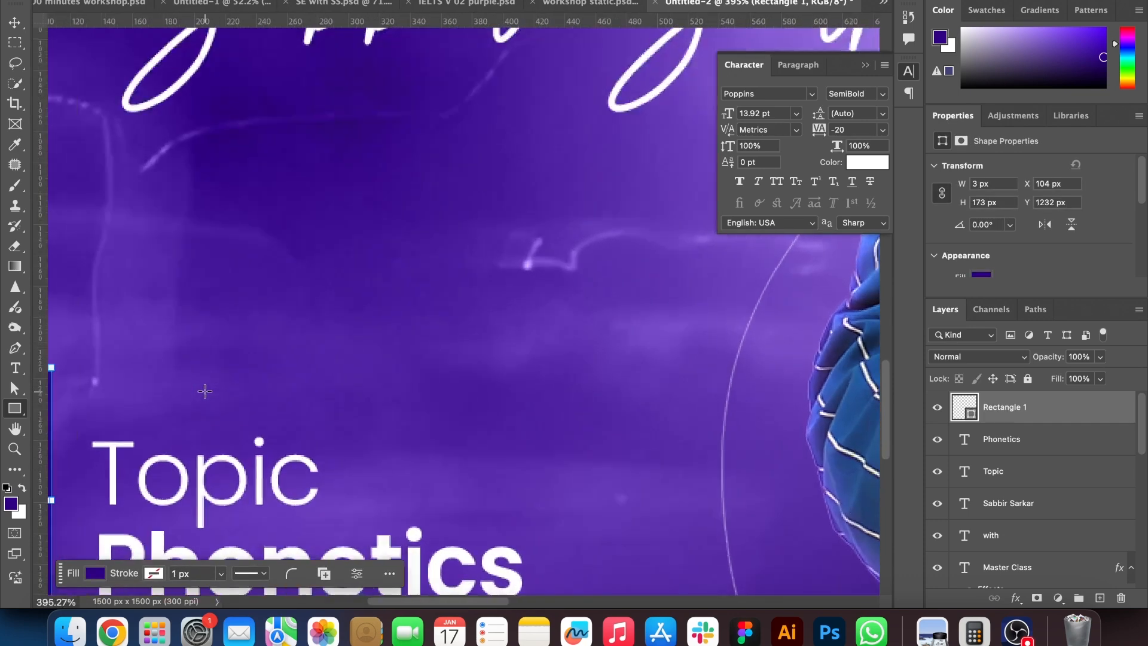
scroll(205, 392, left, 10)
Fill the bar white and make its corners square
click(173, 0)
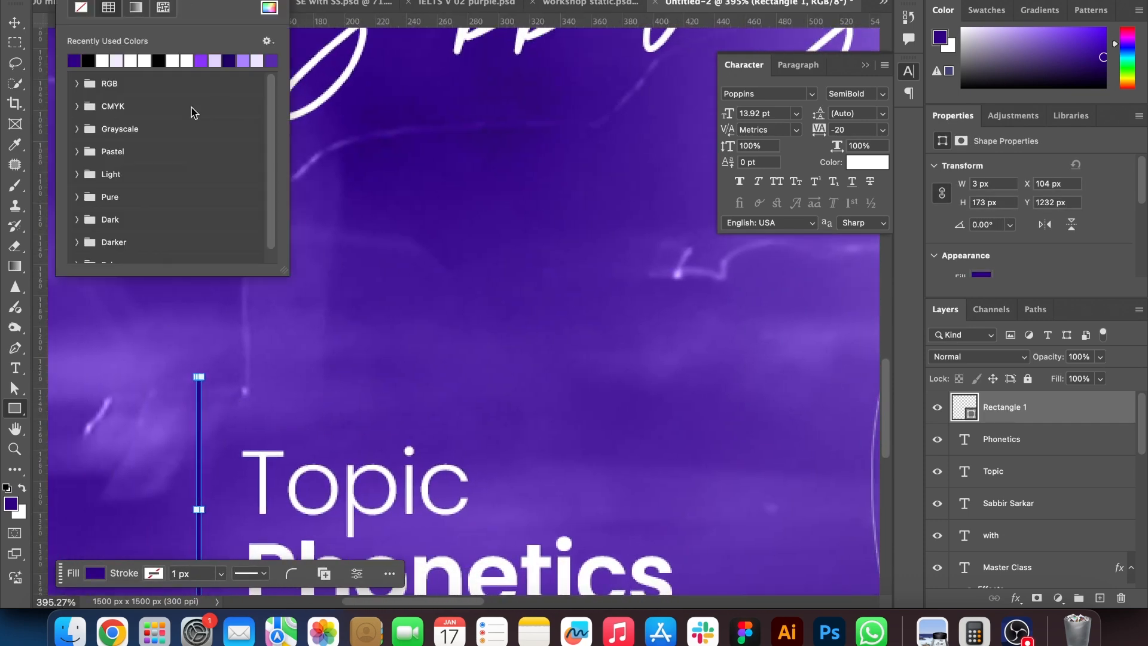
click(114, 60)
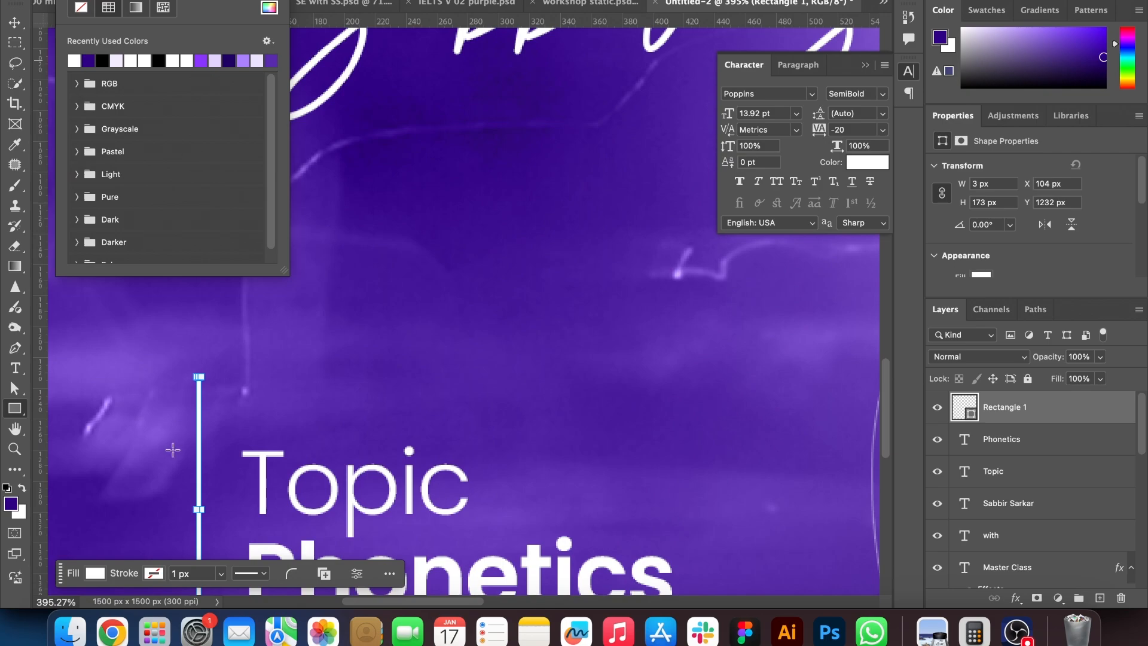
key(Escape)
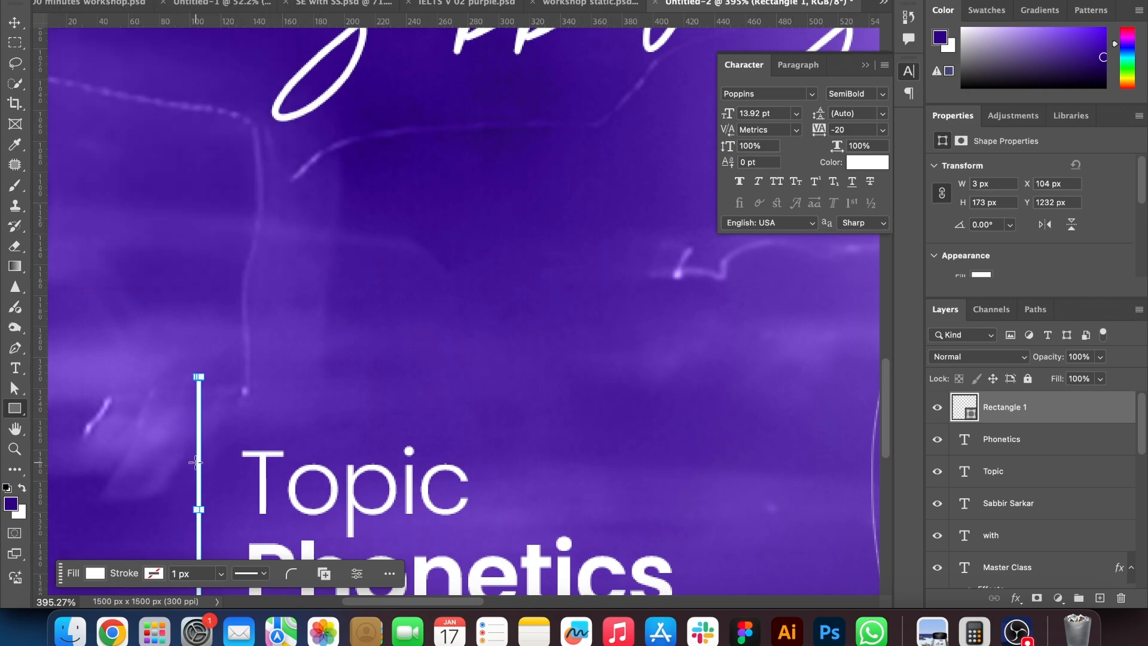
scroll(195, 461, up, 5)
scroll(195, 461, up, 4)
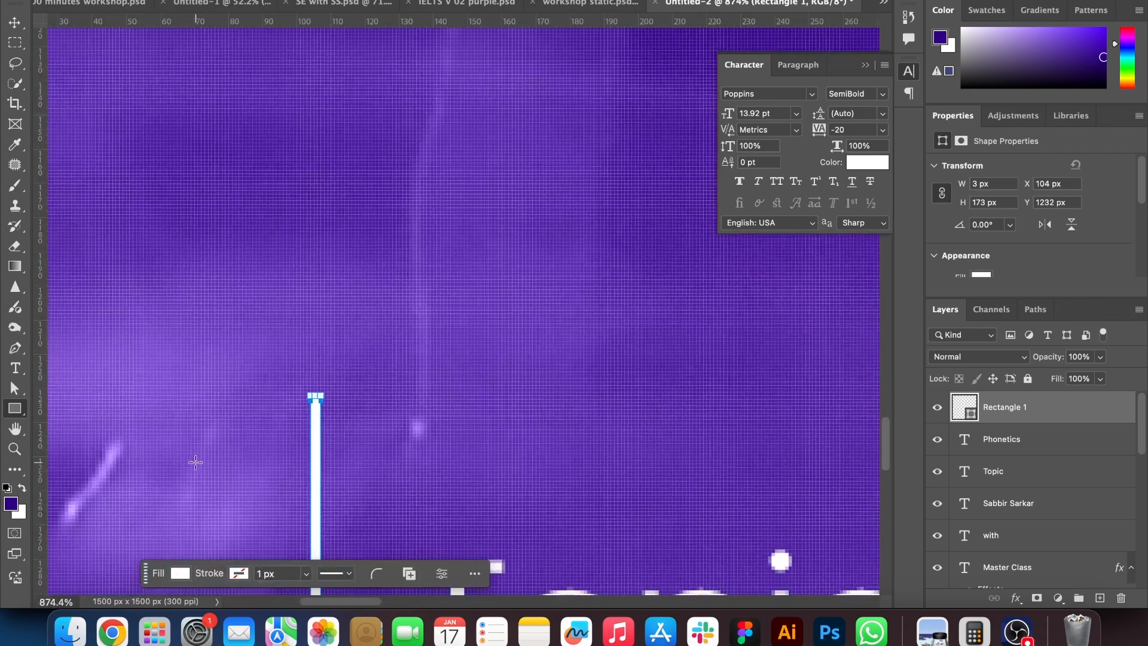
scroll(197, 459, up, 5)
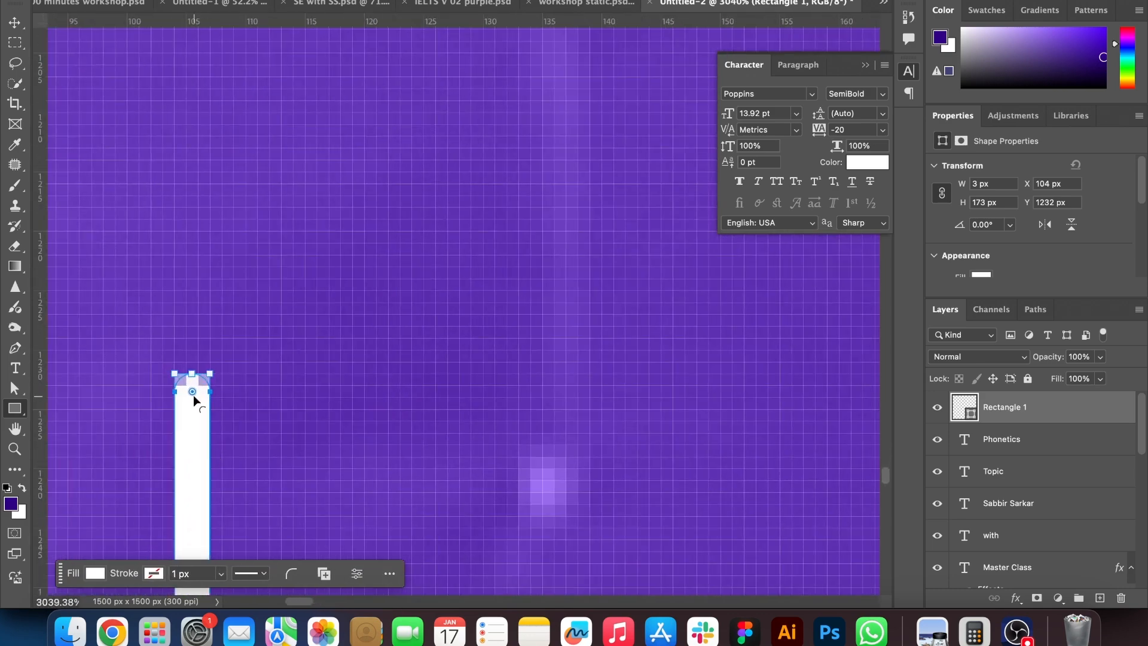
drag(192, 392, 135, 289)
click(15, 22)
click(364, 214)
scroll(364, 217, down, 6)
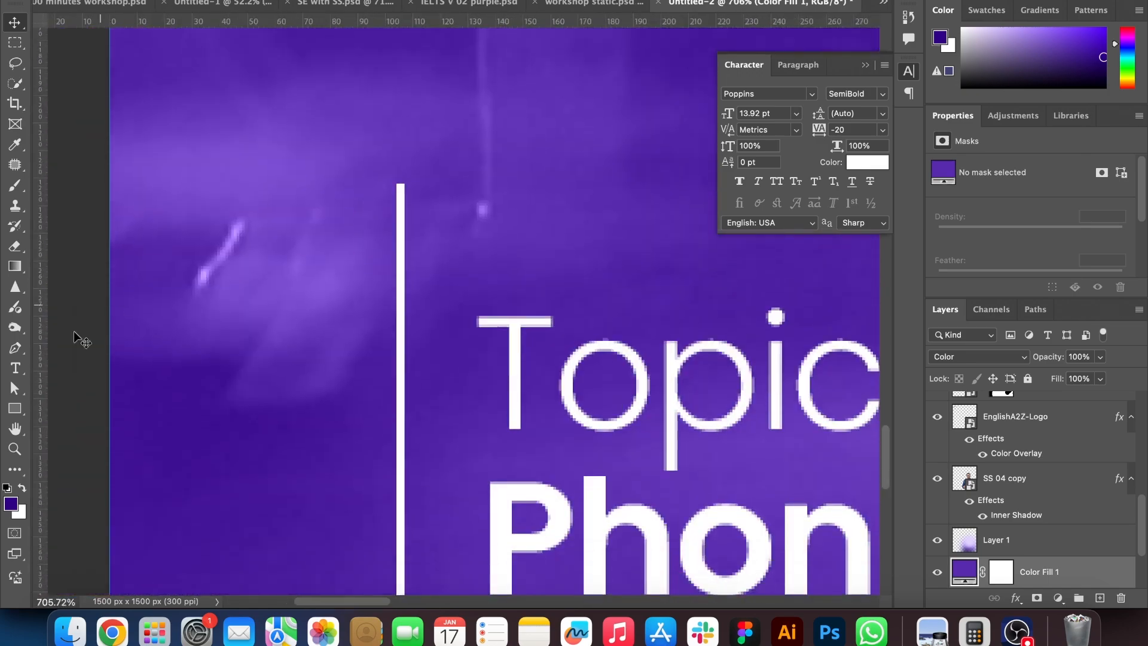
drag(15, 408, 98, 421)
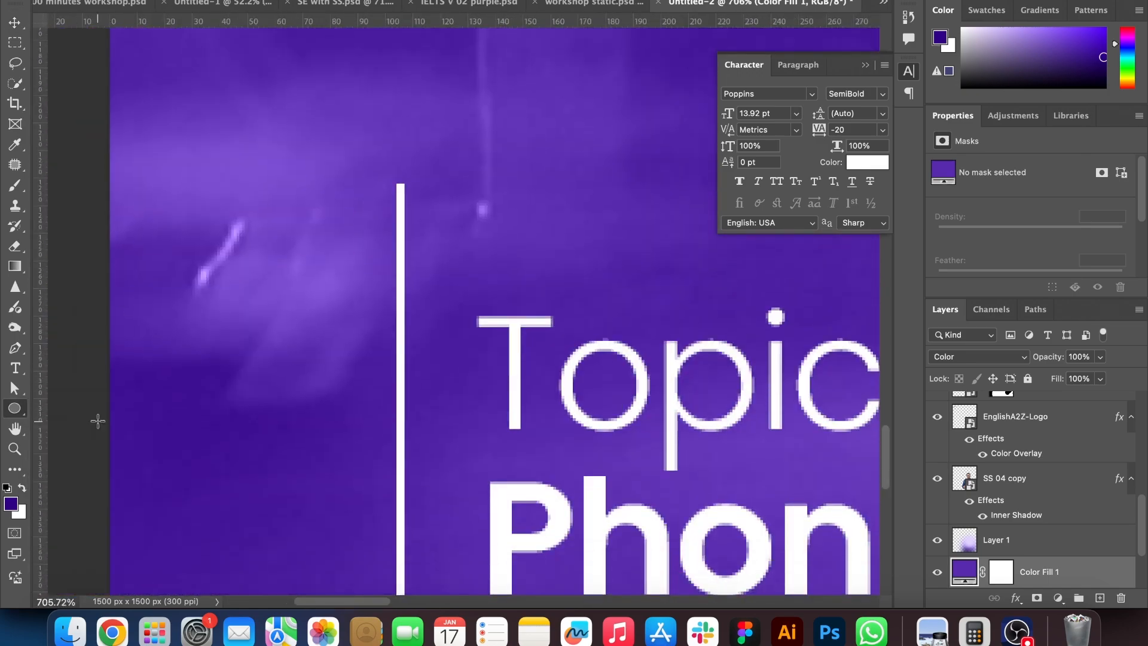
Draw a small white circle and move it onto the vertical line
drag(325, 234, 362, 269)
click(15, 22)
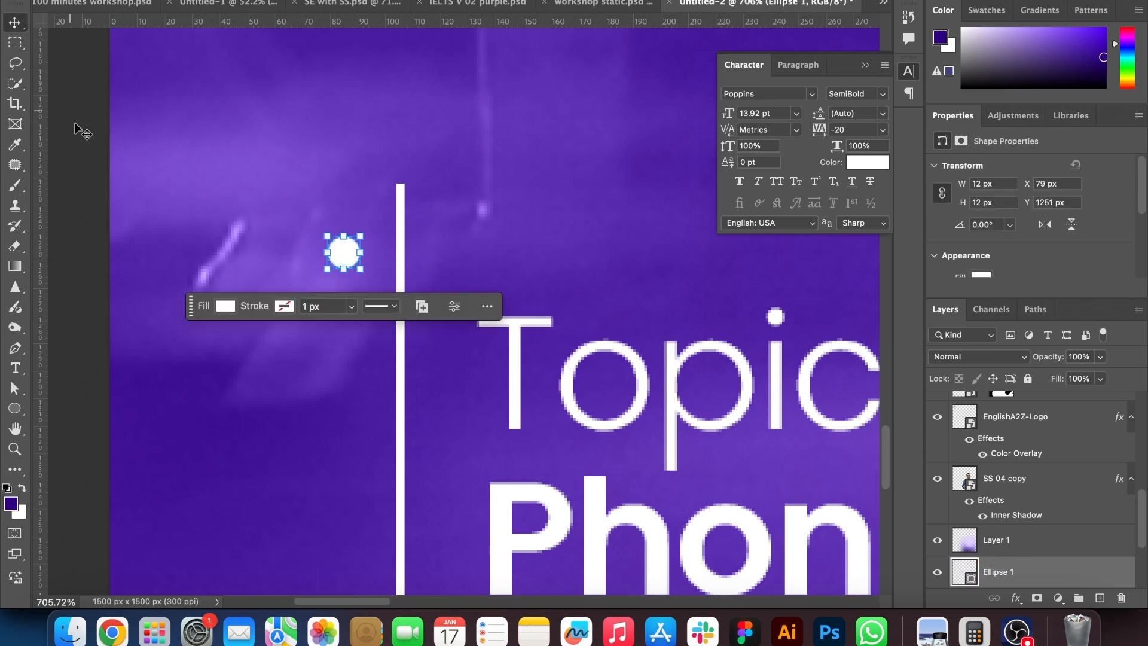
click(83, 143)
mouse_move(343, 251)
mouse_down()
mouse_move(379, 249)
mouse_move(395, 230)
mouse_up()
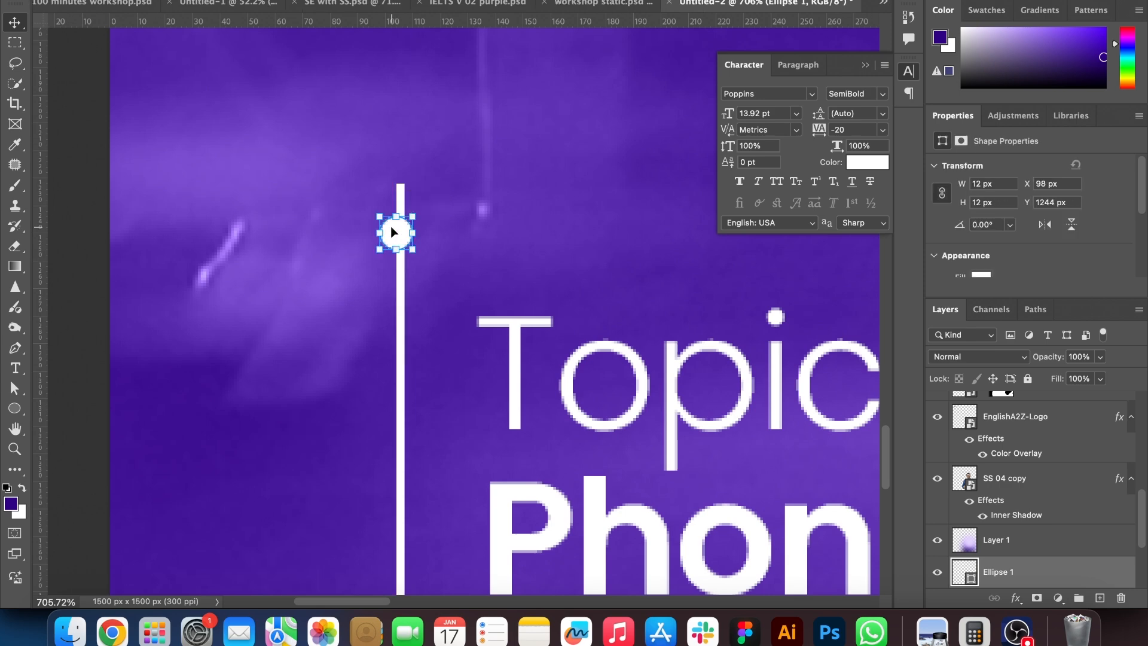
Centre the circle horizontally on the bar and slide it down just above the text
scroll(1083, 510, down, 3)
drag(1083, 510, 1025, 404)
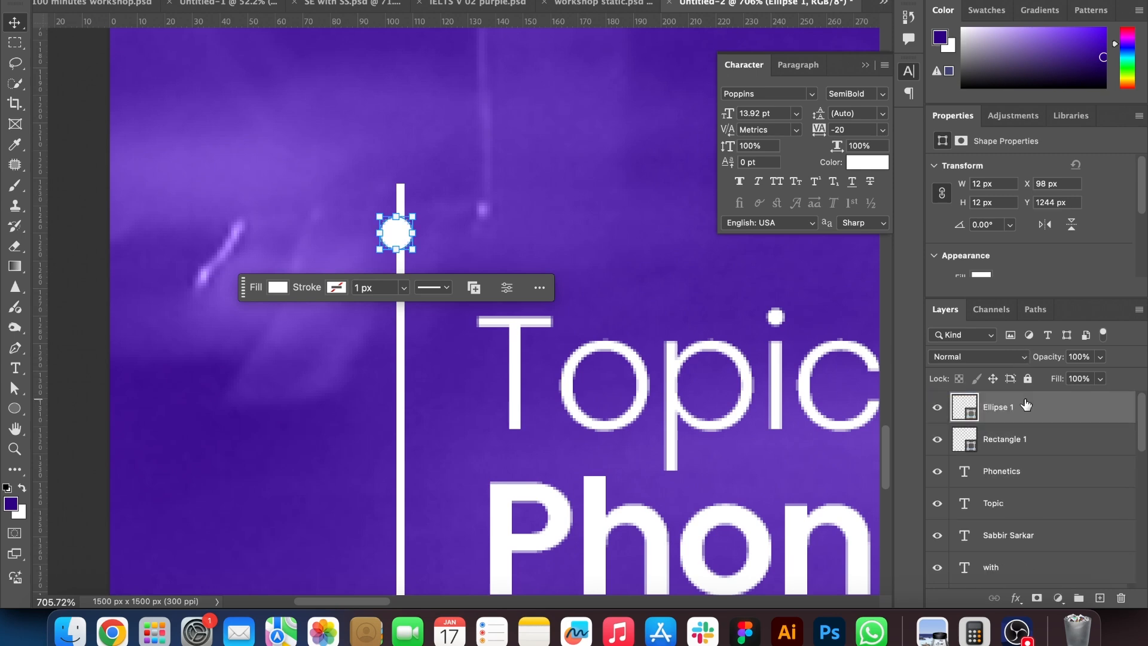
shift+click(1027, 440)
click(326, 1)
click(11, 203)
click(15, 22)
click(449, 250)
click(403, 242)
drag(404, 242, 403, 269)
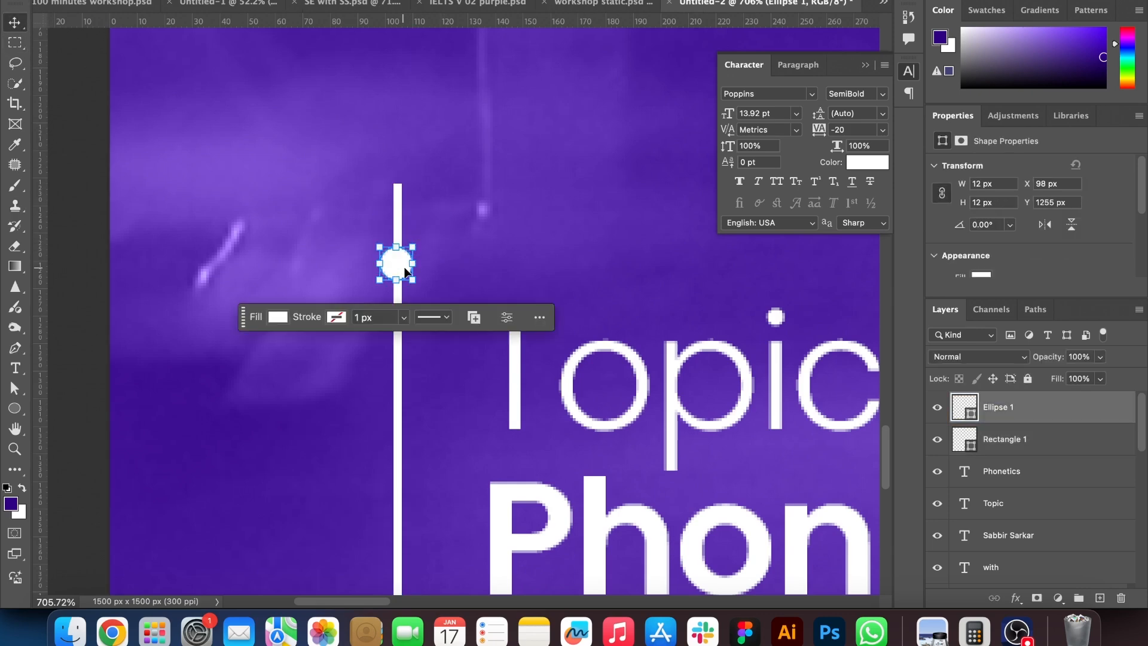
Give the circle a 3 px purple outline sampled from the background
click(15, 408)
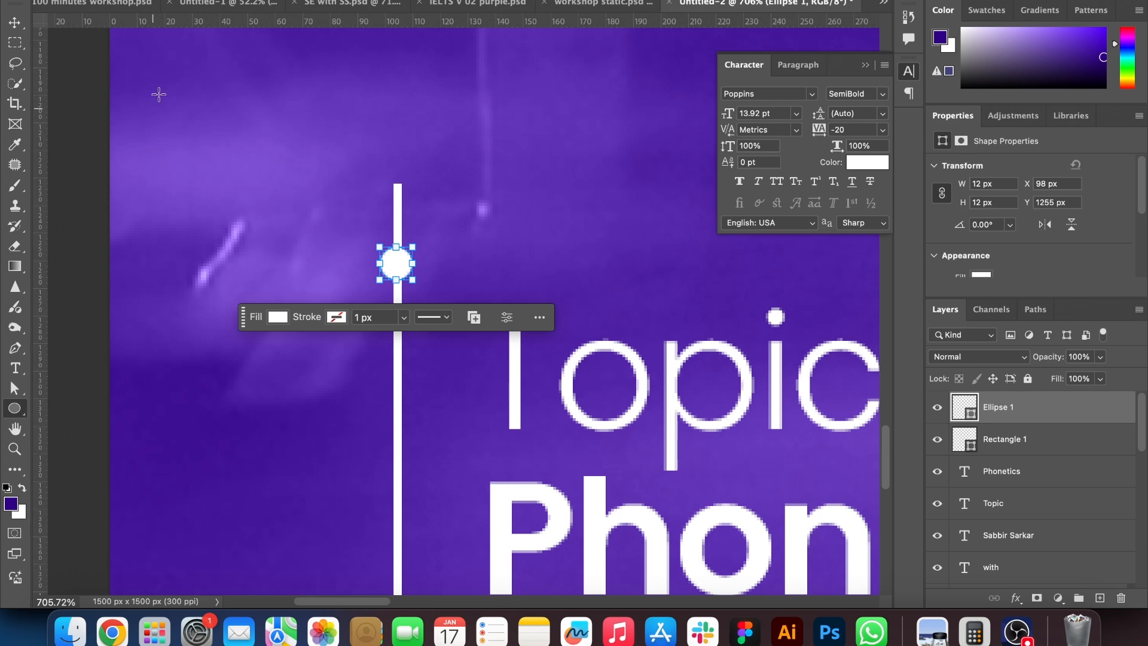
click(122, 1)
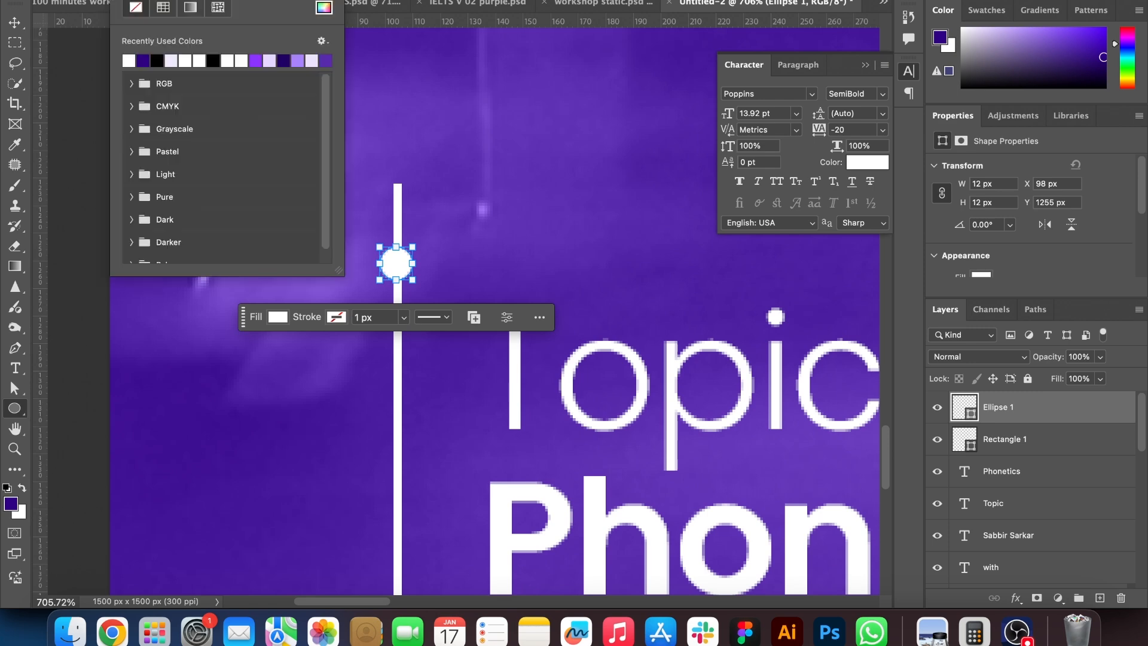
click(324, 8)
click(426, 256)
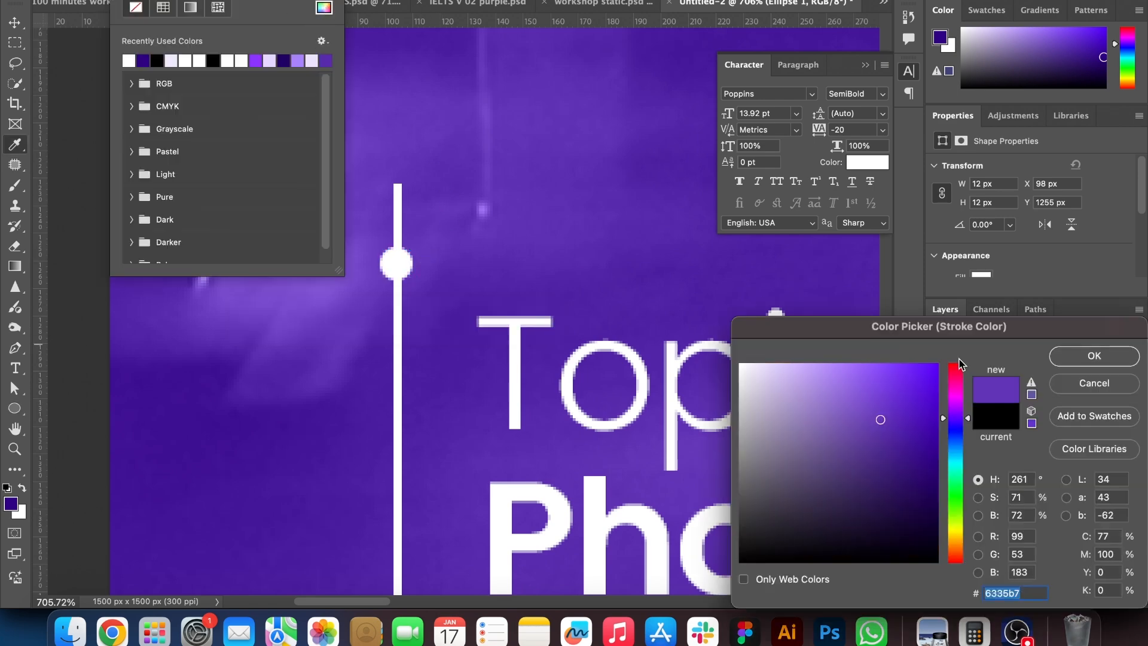
click(1086, 366)
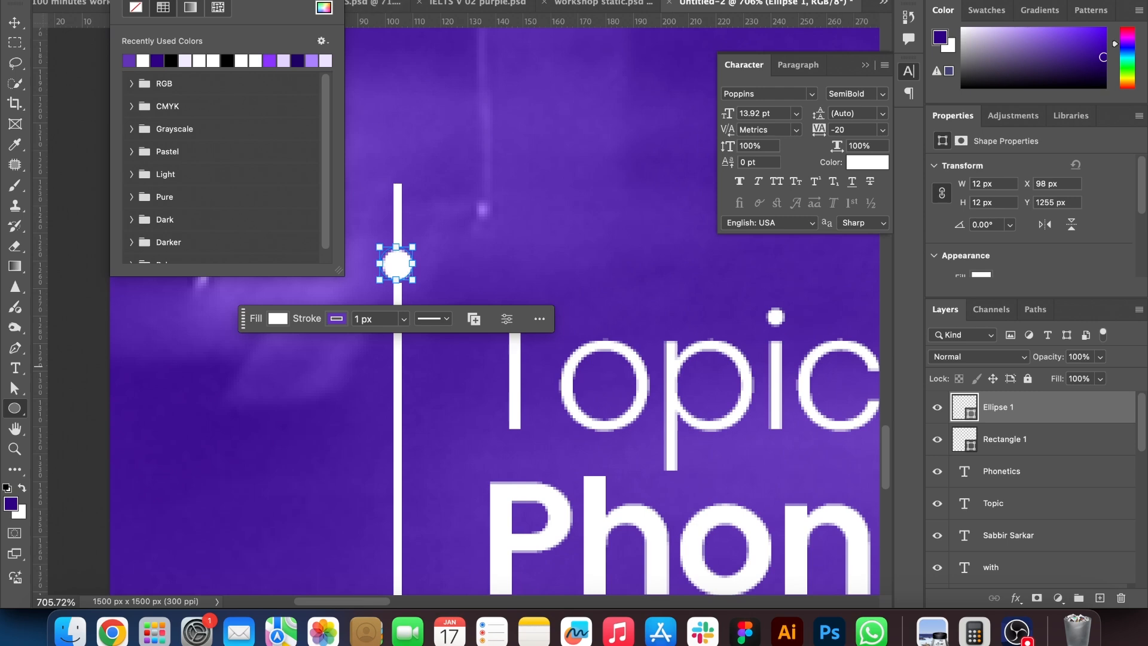
click(222, 1)
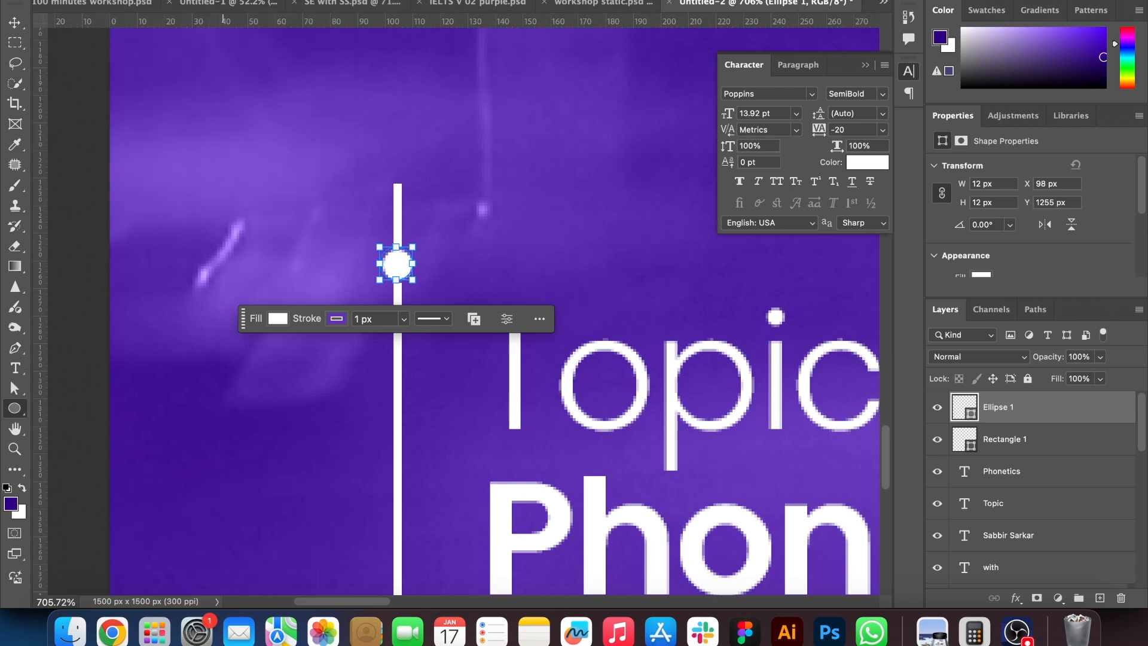
key(Up)
key(Up)
click(15, 23)
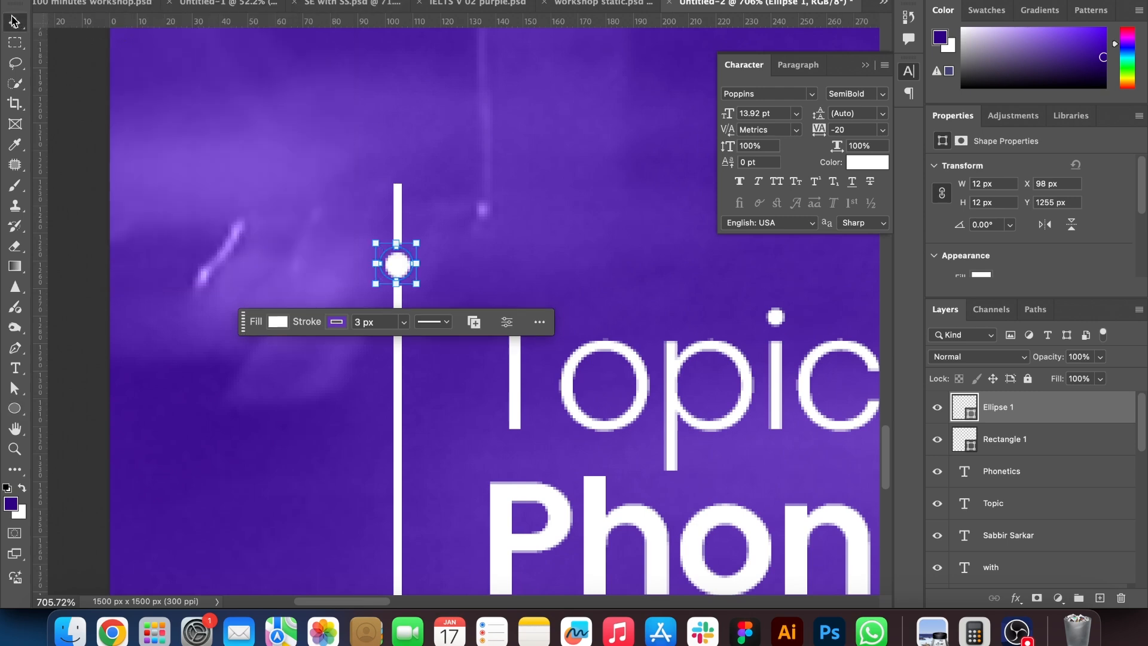
click(51, 65)
scroll(524, 239, down, 2)
scroll(524, 240, down, 10)
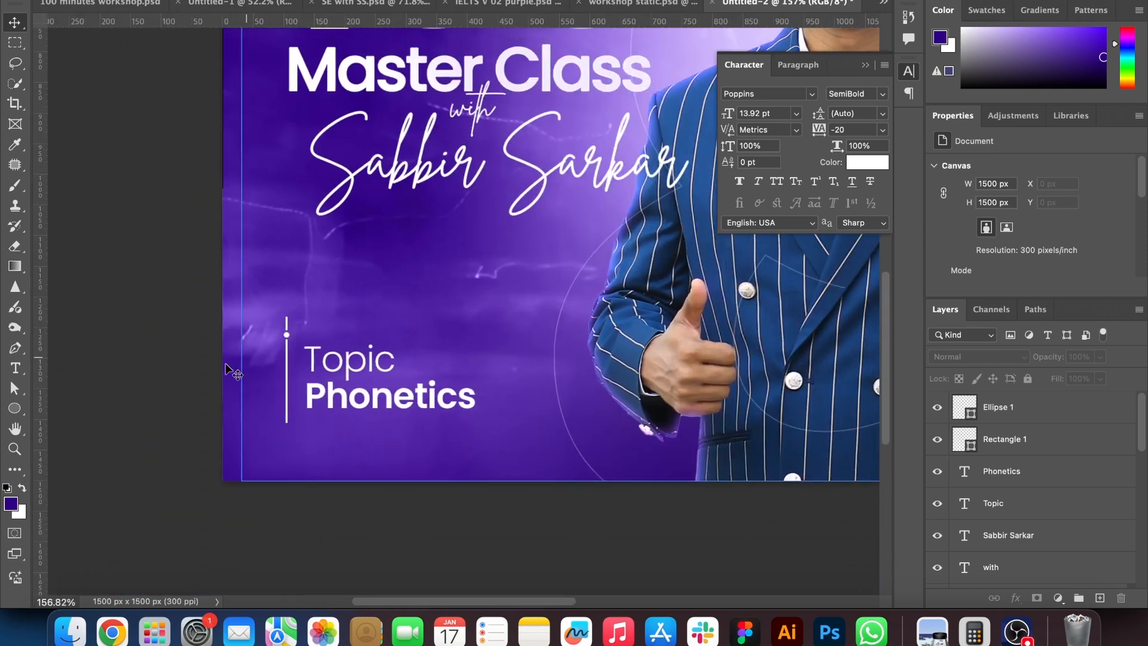
Enlarge the white dot atop the thin line to about 17 px and commit it
scroll(202, 378, up, 8)
scroll(202, 378, left, 5)
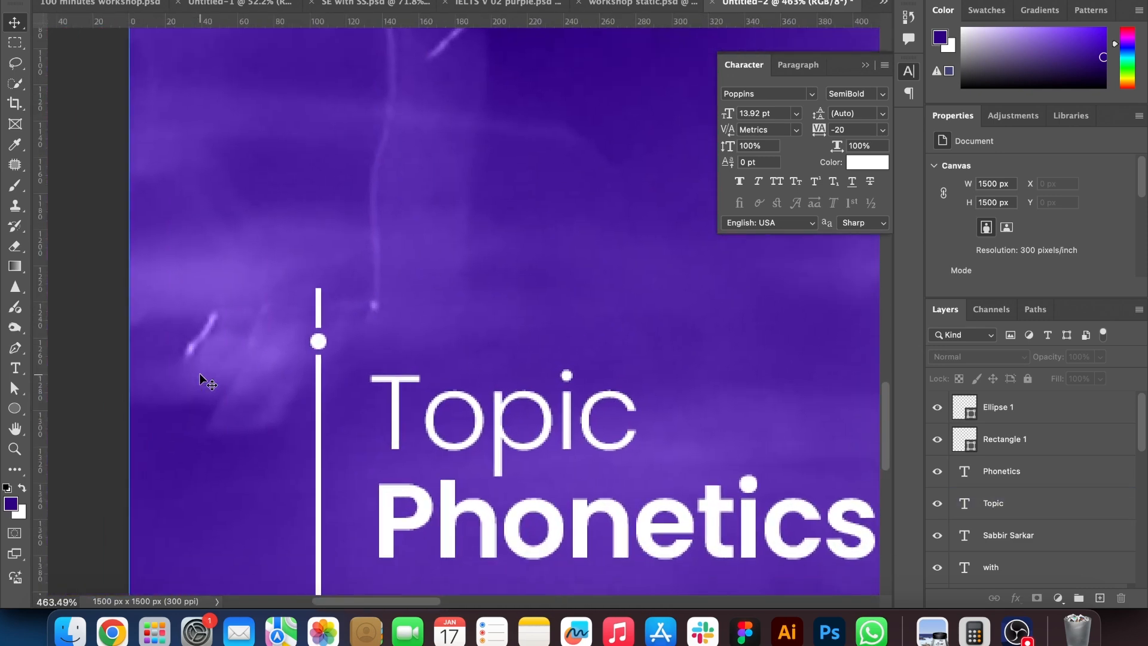
click(318, 340)
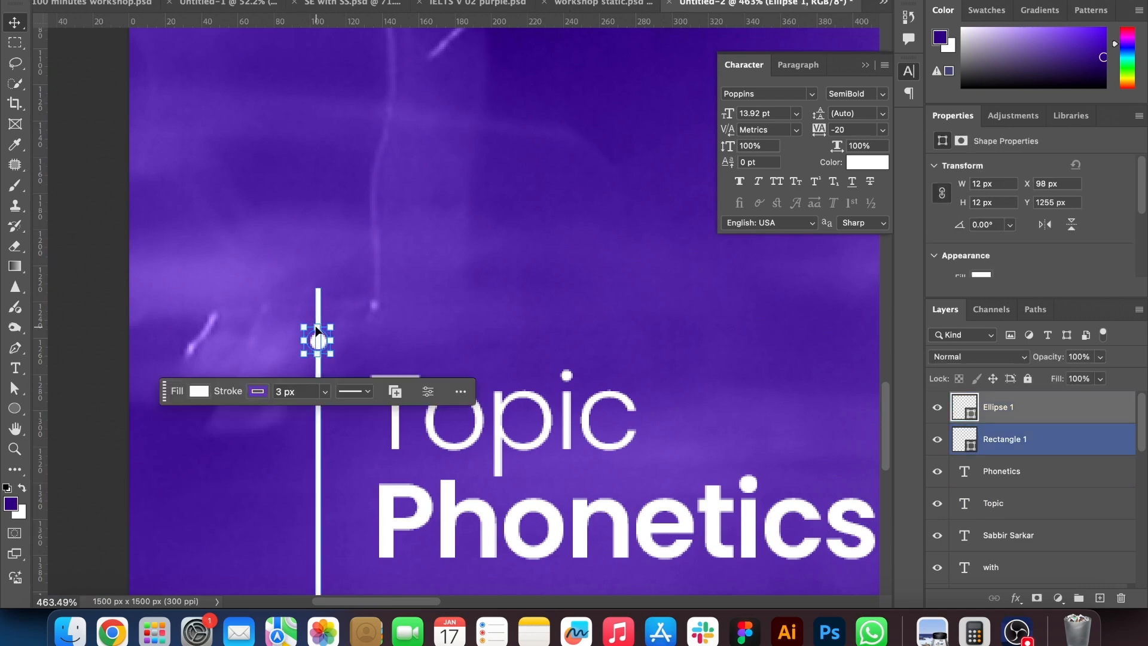
drag(316, 323, 316, 311)
click(402, 392)
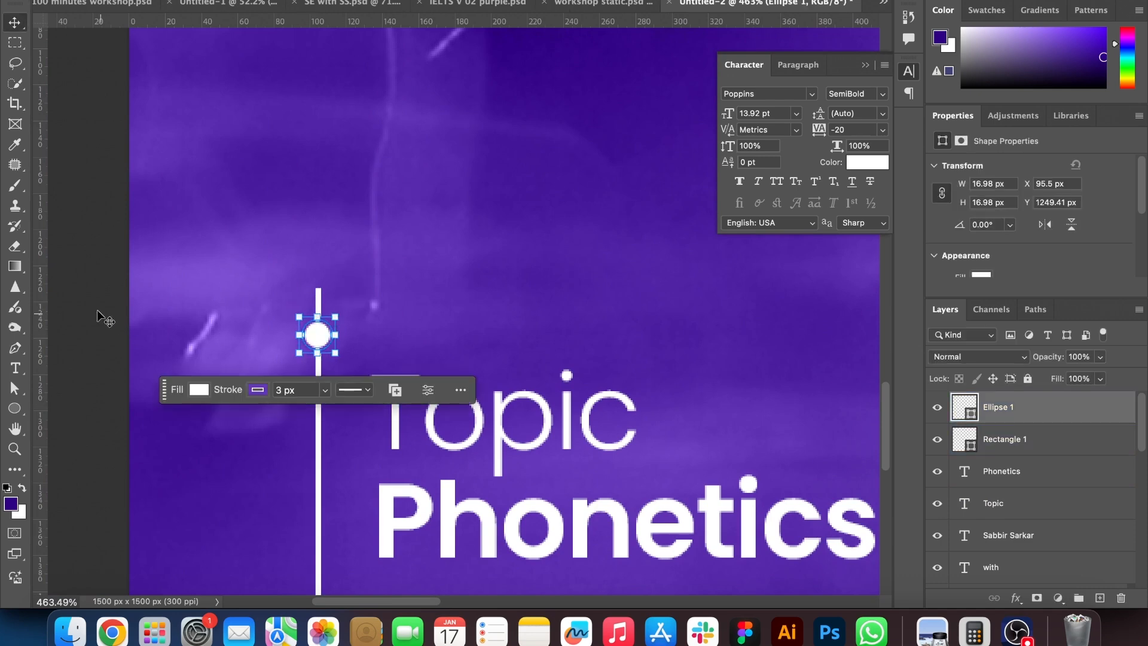
Deselect the dot, zoom out to the whole poster, and select the background image layer
click(88, 301)
scroll(88, 301, down, 10)
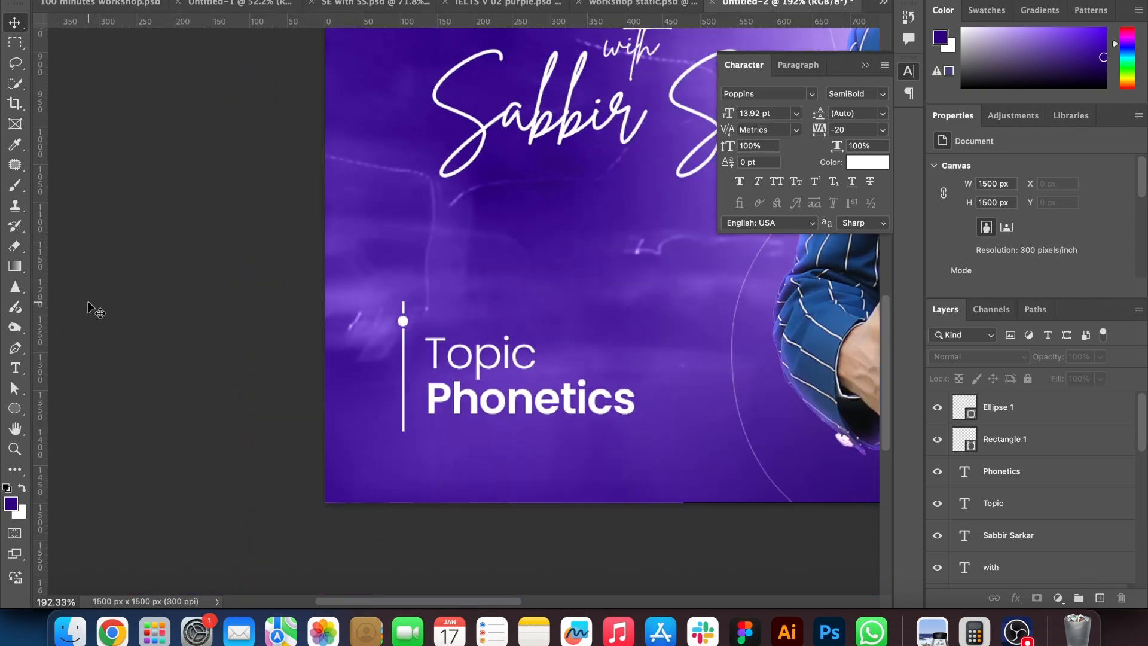
scroll(84, 311, down, 6)
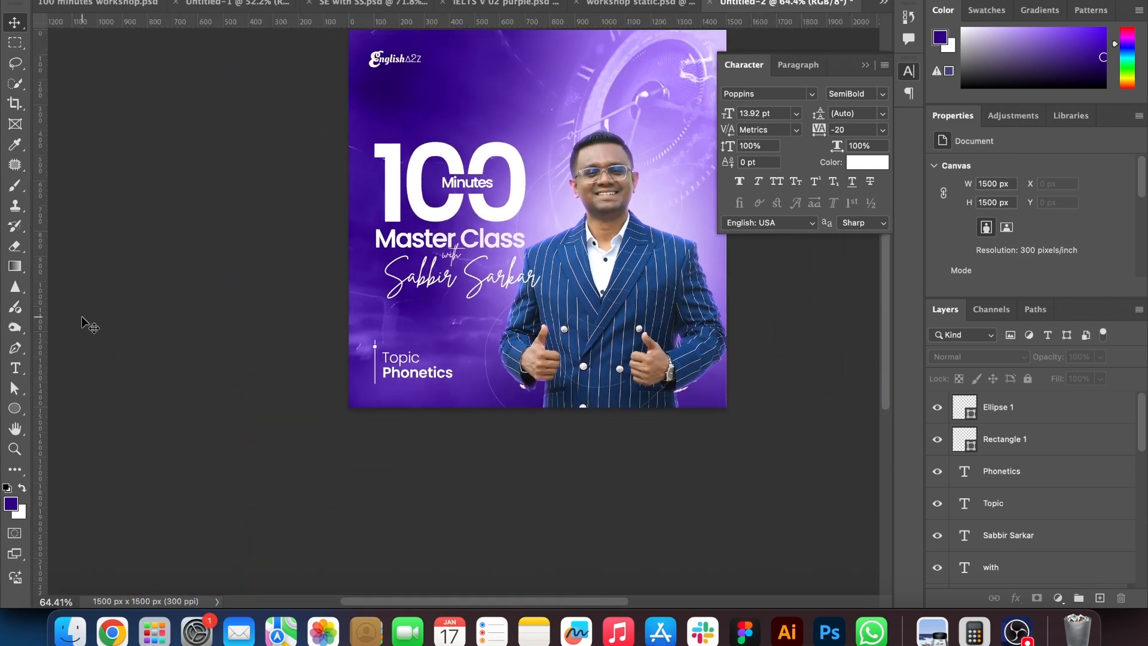
scroll(81, 316, down, 3)
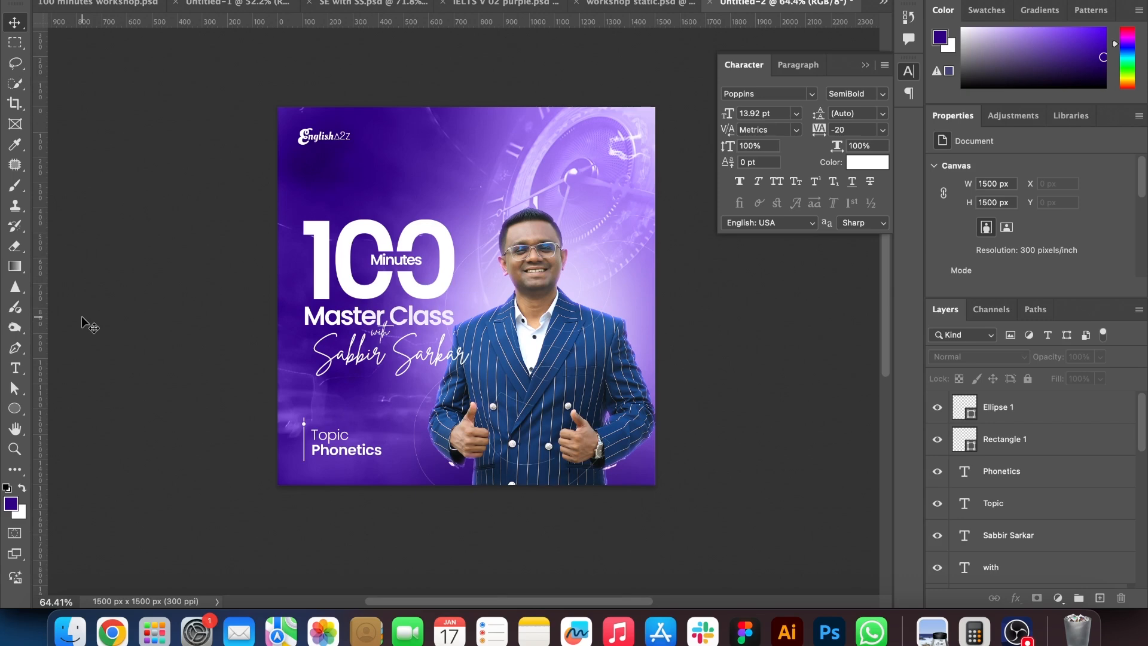
click(392, 481)
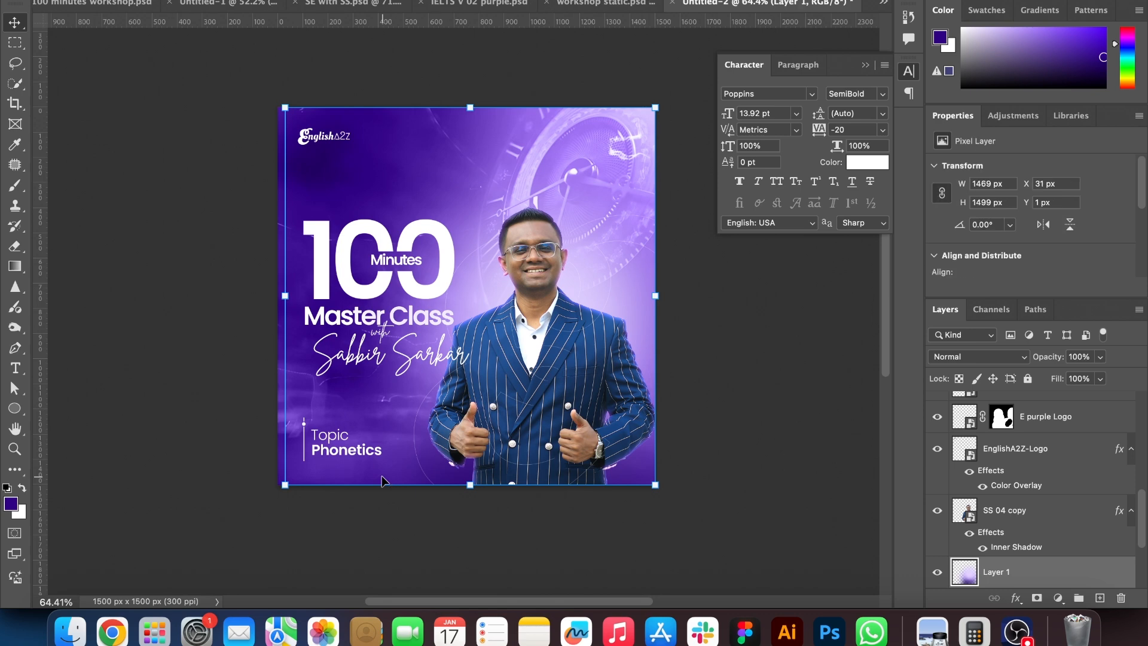
Add a new empty layer above the Phonetics text layer
scroll(1044, 488, up, 3)
scroll(1045, 488, up, 2)
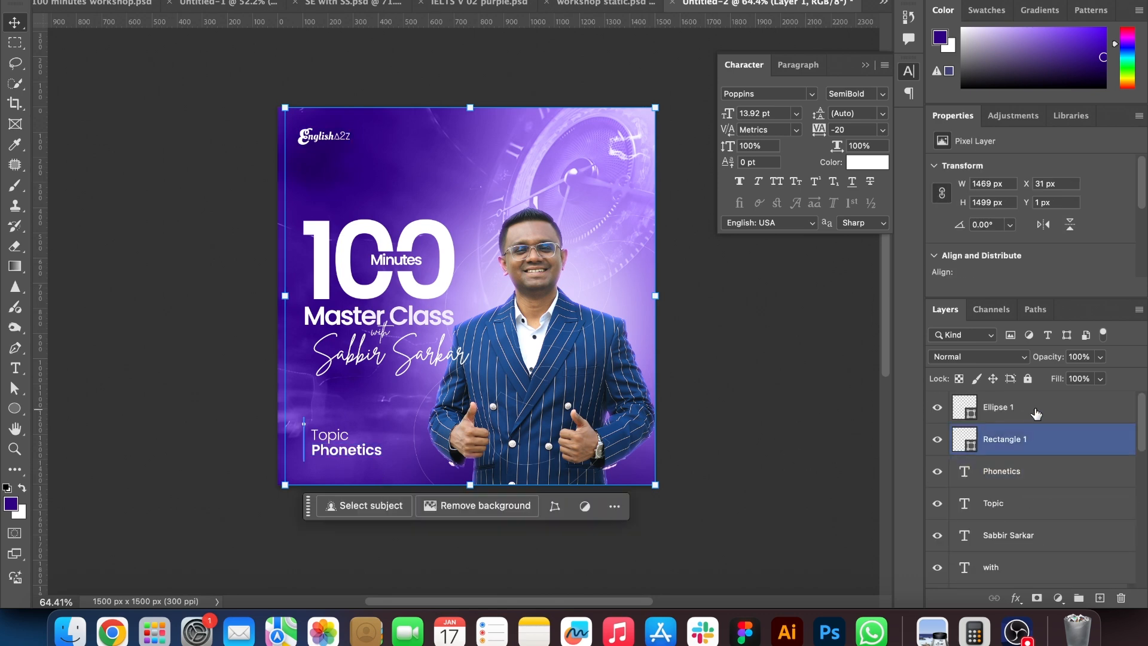
click(1017, 407)
click(1039, 477)
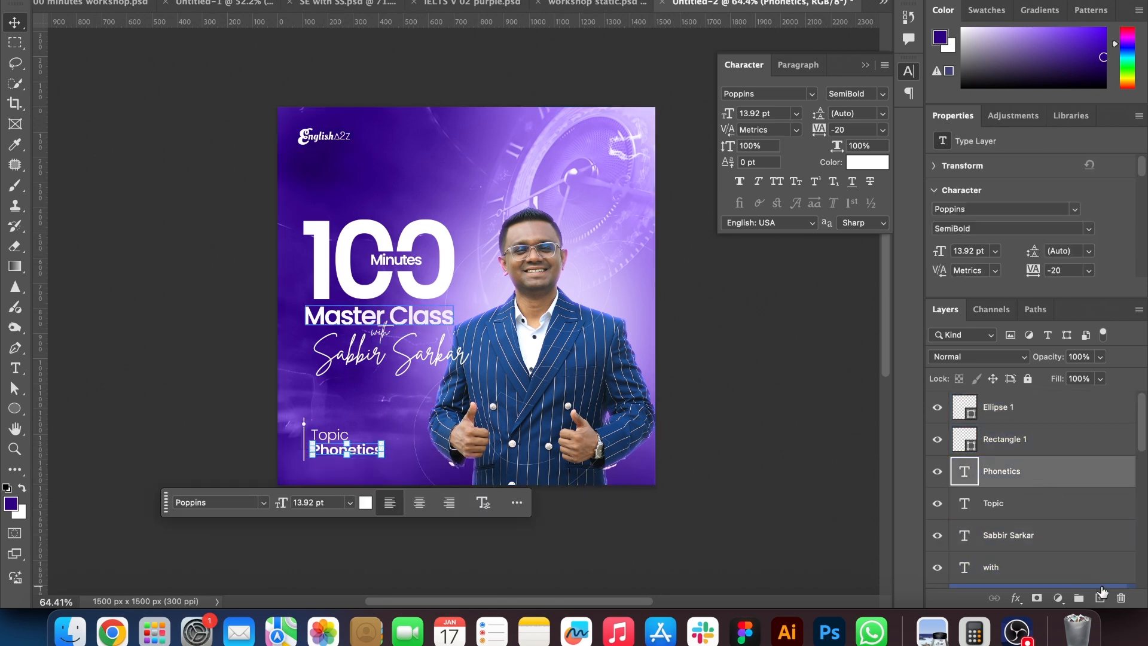
drag(1082, 569, 1100, 599)
click(1100, 600)
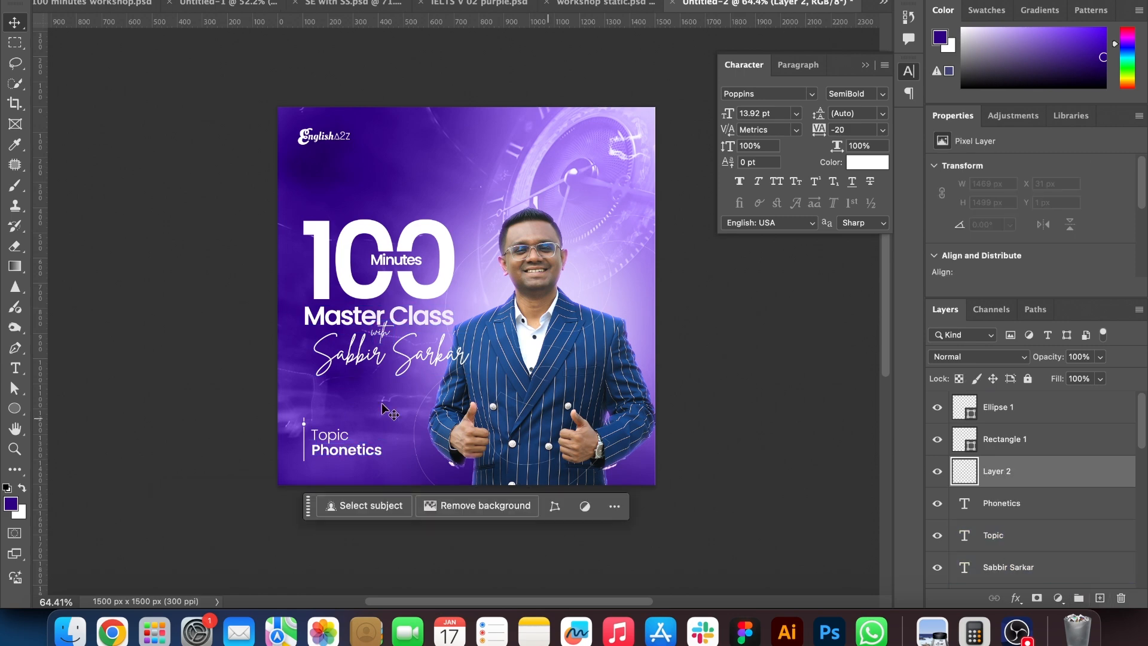
Choose the Basics foreground-to-transparent gradient and test a gradient rising from the bottom, then undo it
click(16, 267)
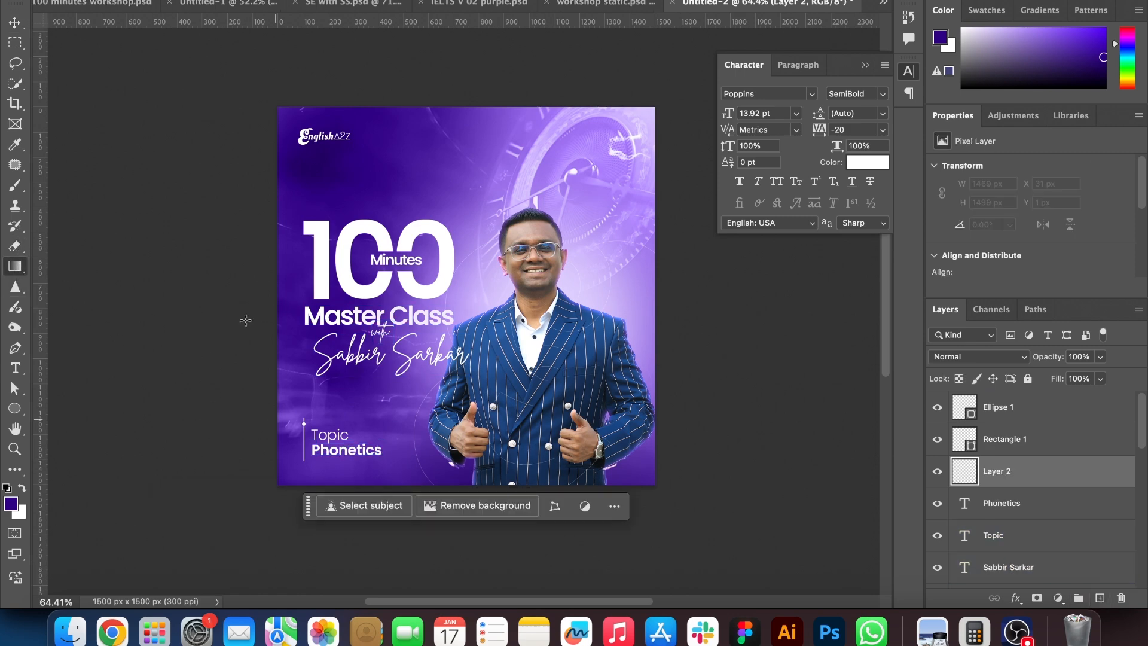
click(214, 0)
click(146, 7)
click(181, 28)
click(214, 0)
drag(308, 505, 303, 591)
drag(450, 500, 447, 386)
key(super+z)
Move Layer 2 beneath the Topic text layer and retry the vertical gradient, undoing it again
drag(1012, 486, 1019, 547)
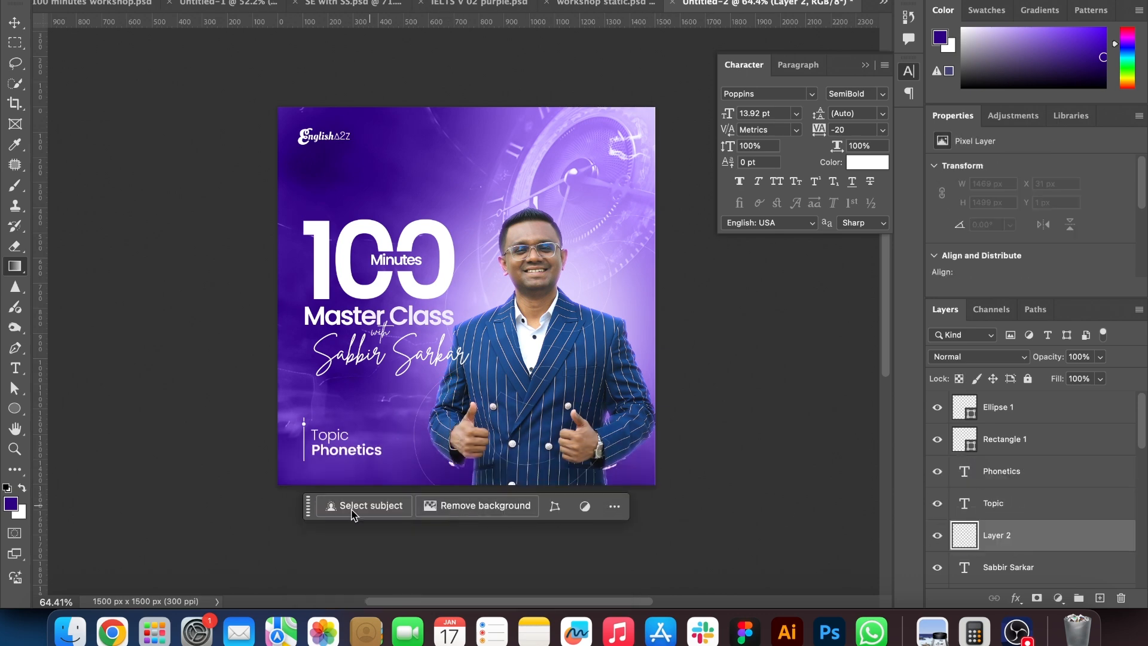
drag(307, 506, 306, 593)
drag(424, 482, 423, 375)
key(super+z)
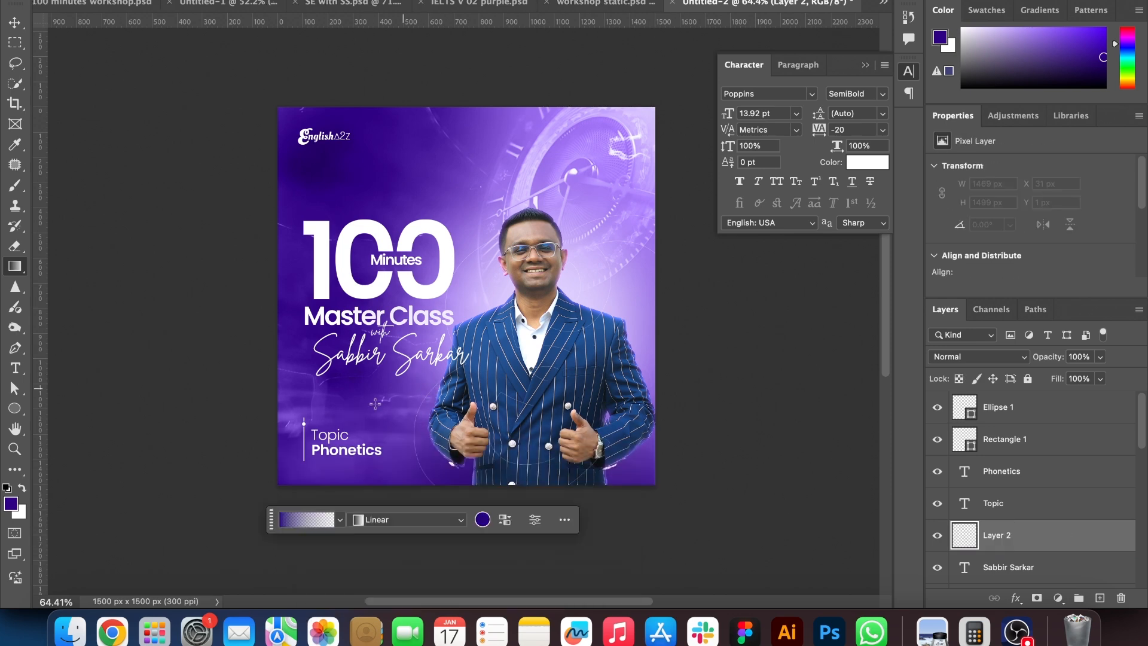
Set the foreground to dark purple #15003c and draw a gradient rising from the poster's bottom
click(9, 504)
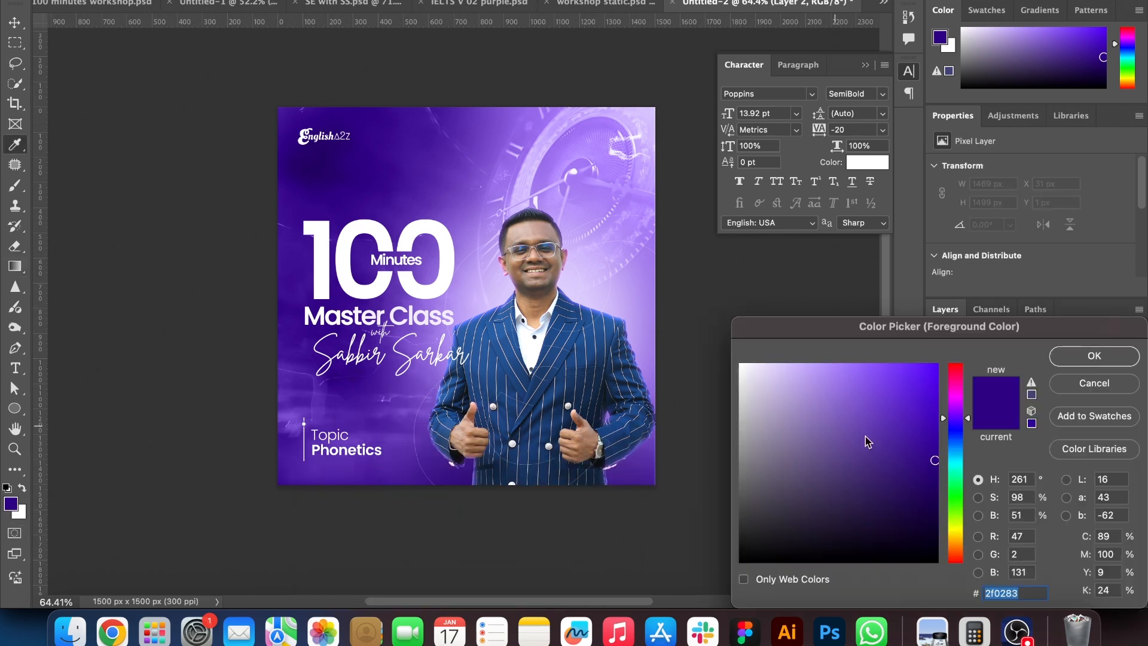
drag(914, 488, 937, 516)
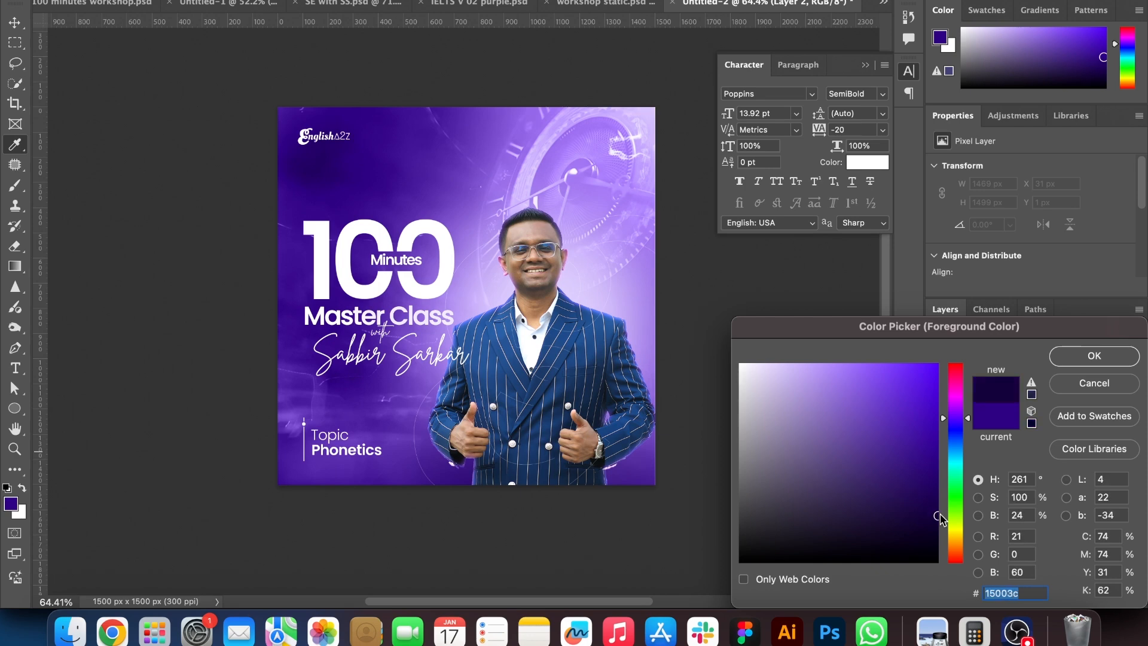
click(1093, 357)
click(189, 1)
click(180, 32)
click(190, 1)
drag(307, 510, 305, 591)
drag(450, 505, 448, 375)
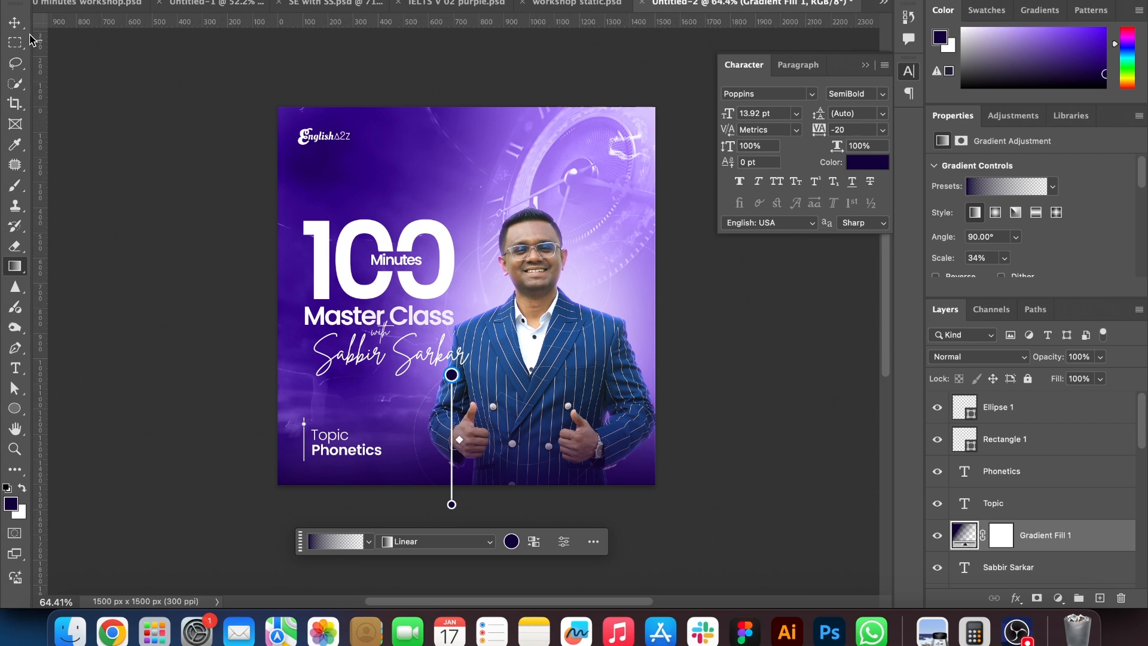
click(14, 21)
click(203, 195)
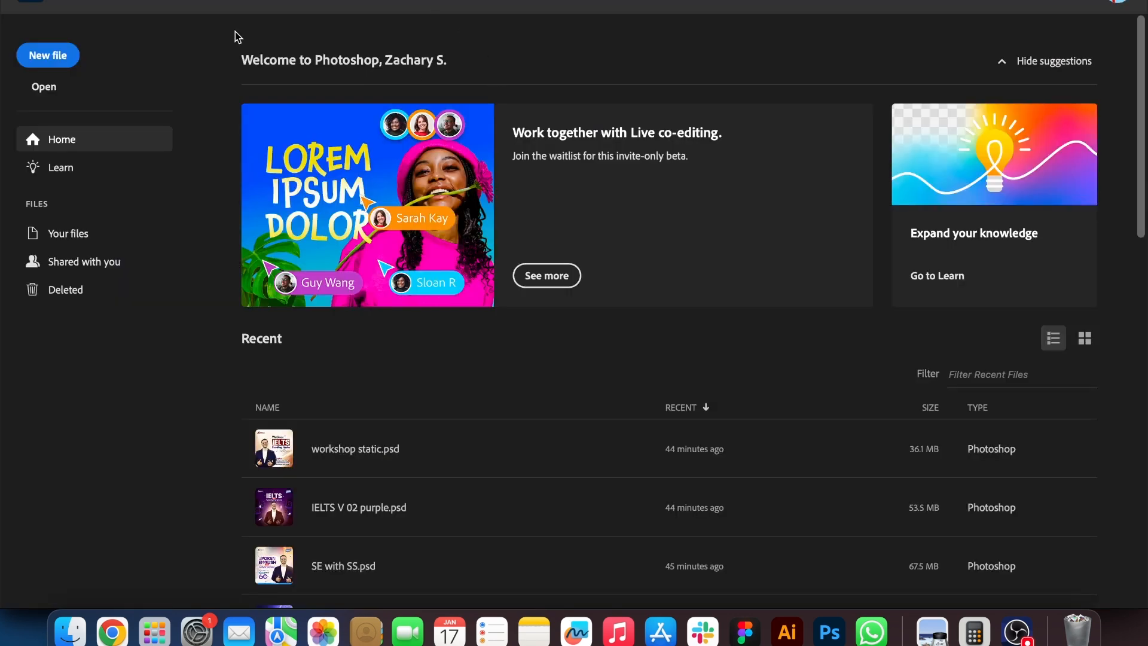
Create a new blank 1500 × 1500 px document, then switch to Pinterest in the browser
click(46, 56)
click(390, 120)
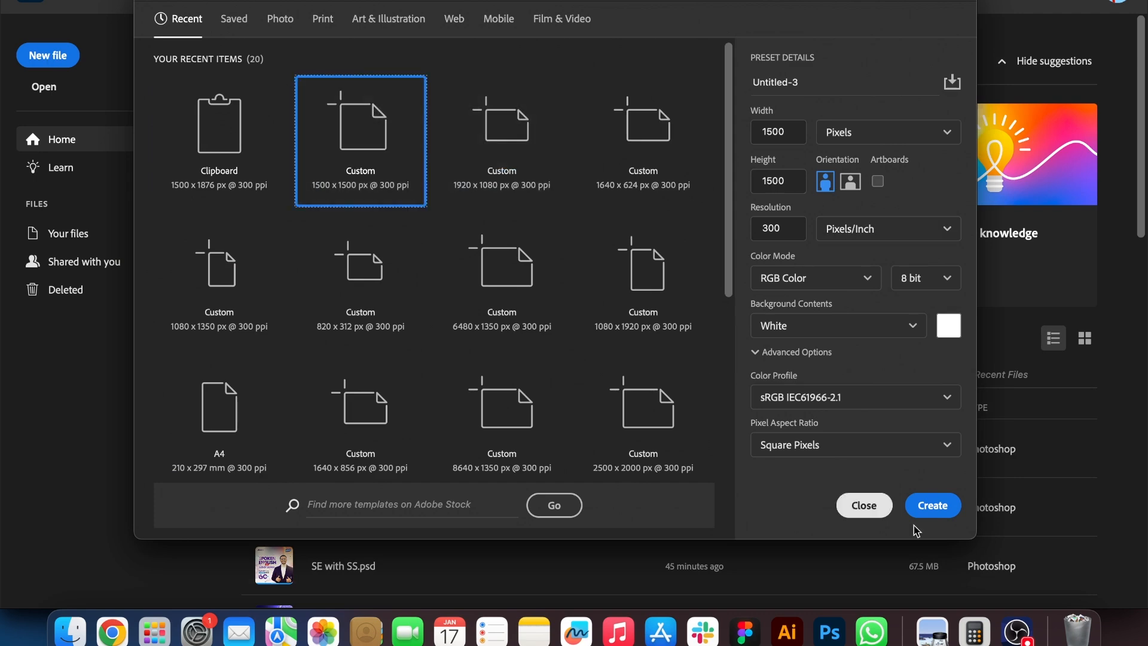
click(931, 506)
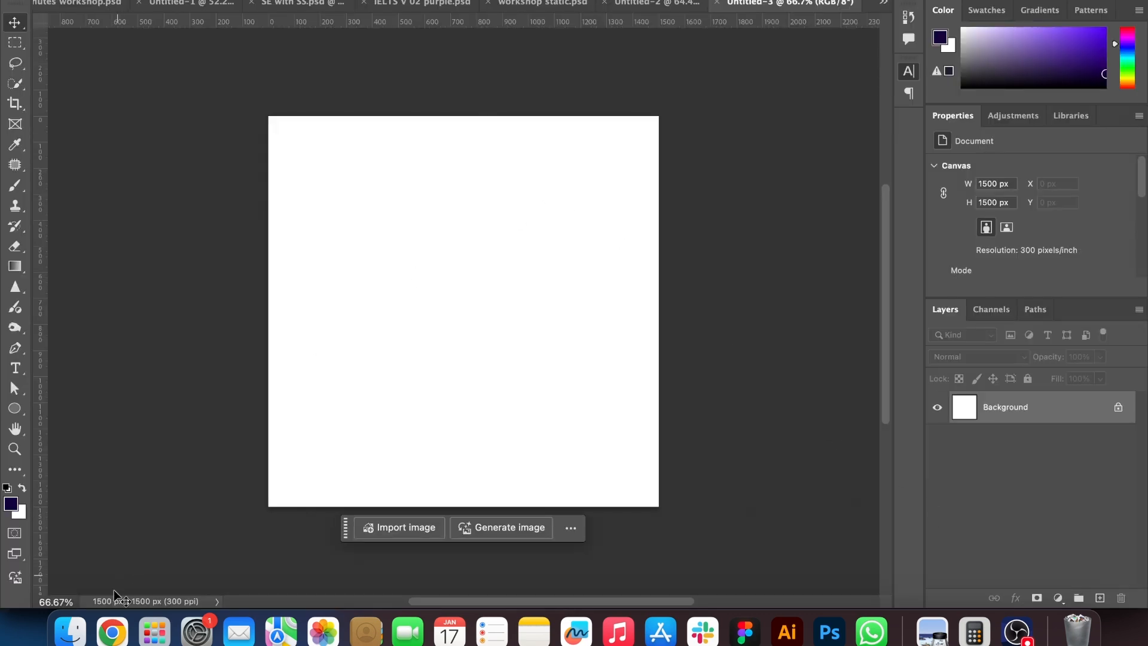
click(111, 631)
key(ctrl+Tab)
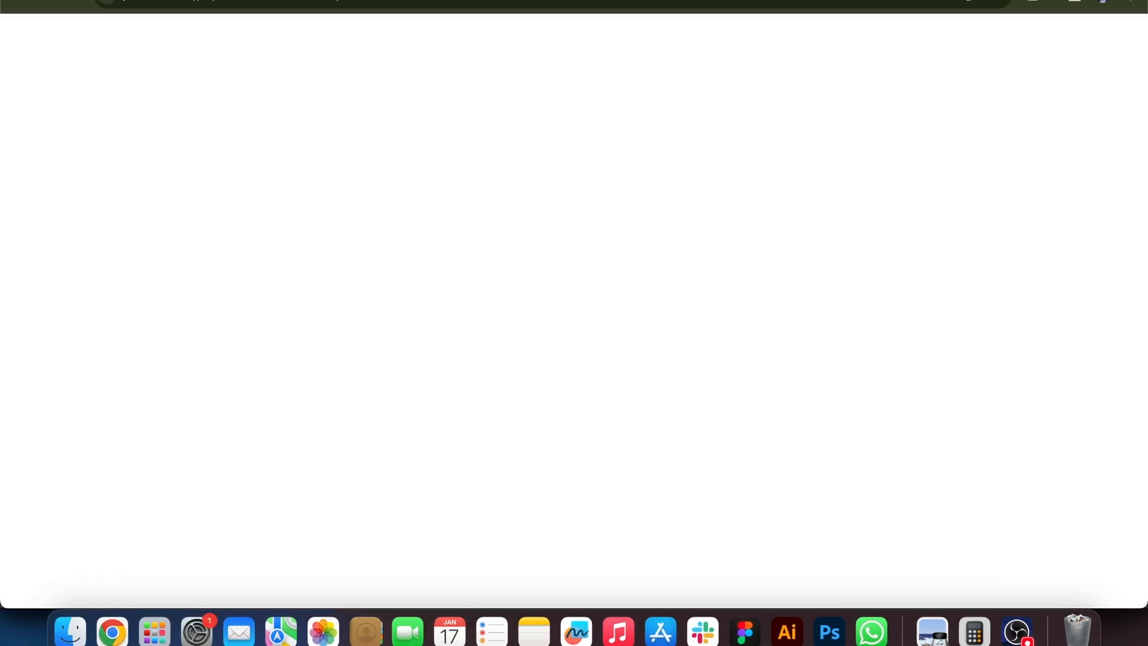
Browse Pinterest pins, previewing the Aura of Gratitude and orange clock backgrounds
scroll(560, 288, down, 9)
scroll(560, 288, down, 5)
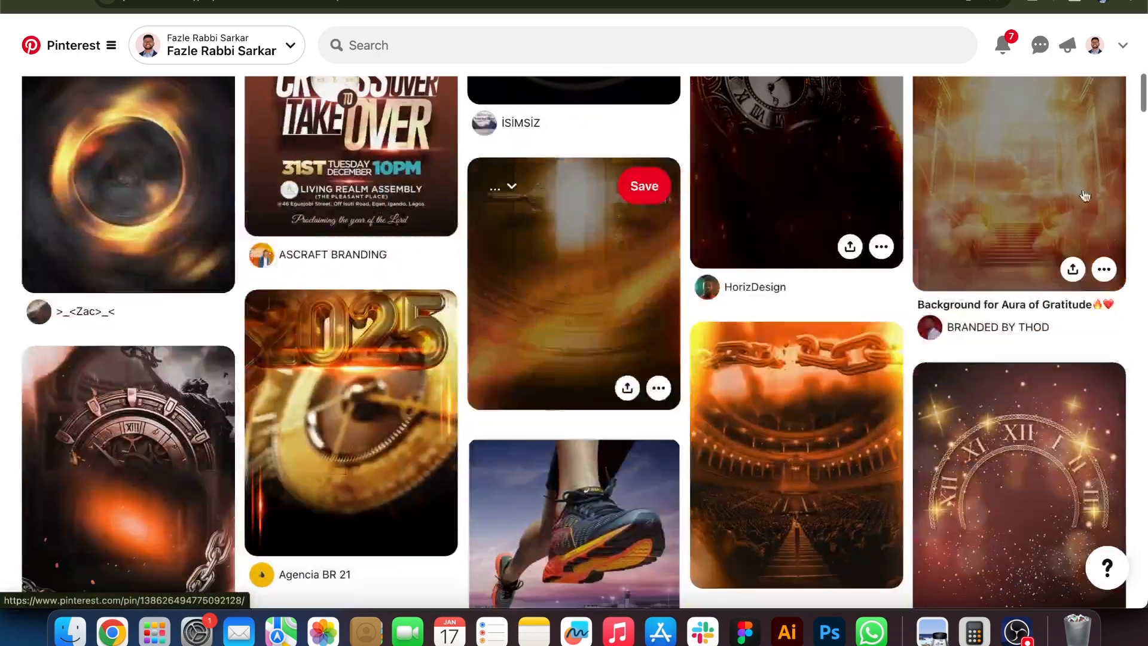
scroll(920, 233, down, 6)
scroll(921, 232, up, 2)
scroll(920, 233, up, 3)
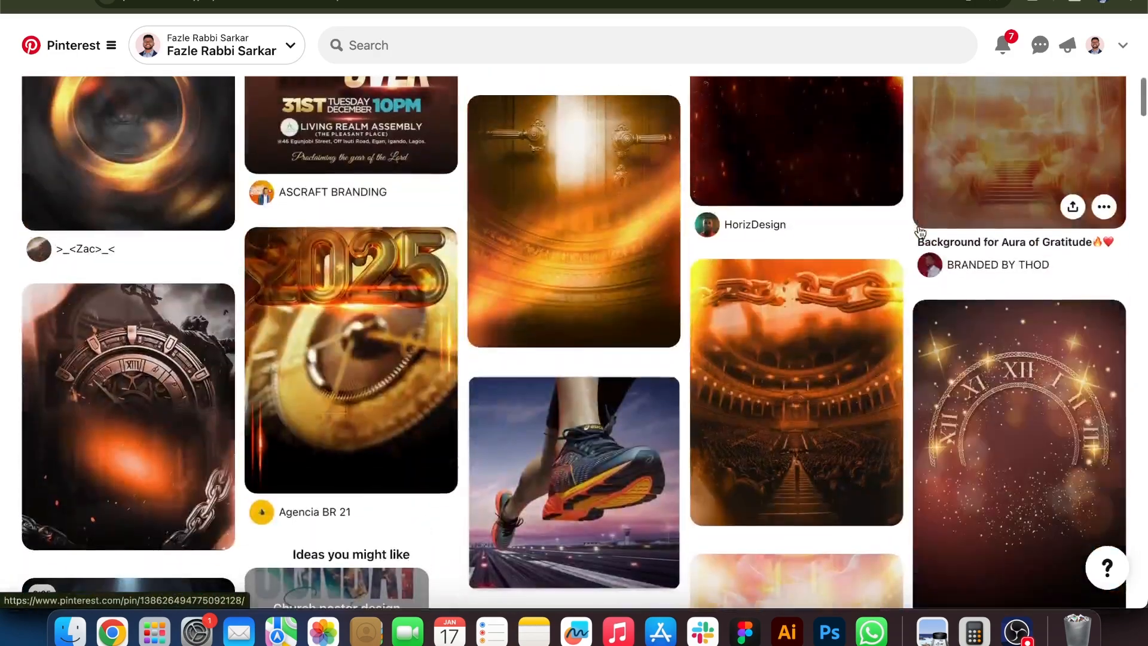
click(947, 166)
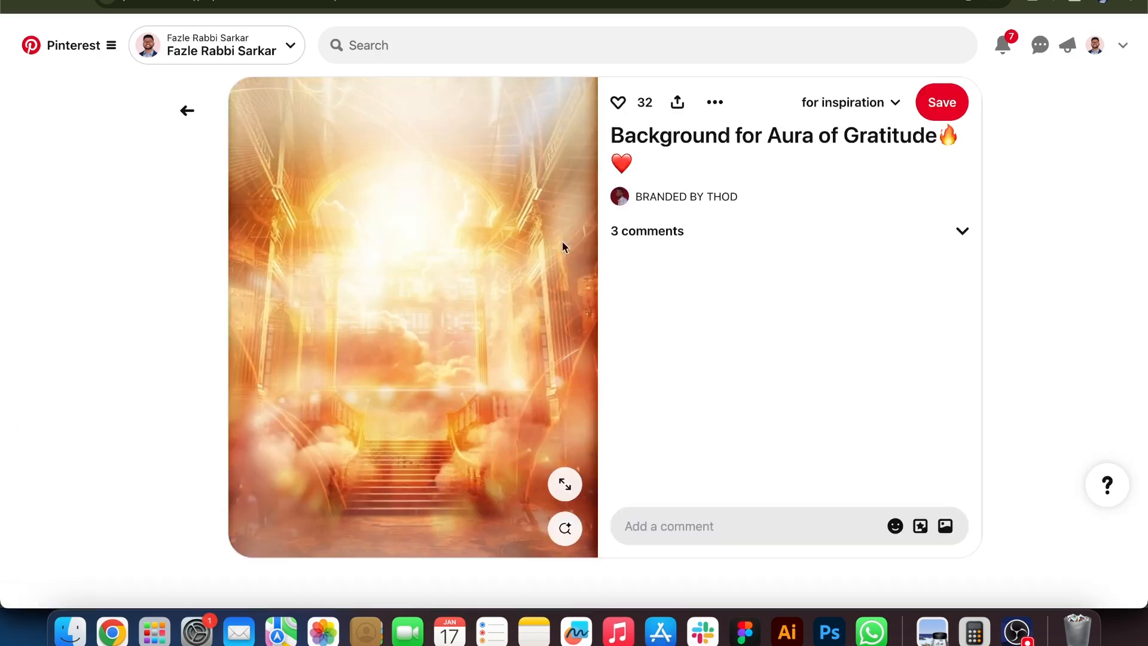
scroll(500, 345, down, 7)
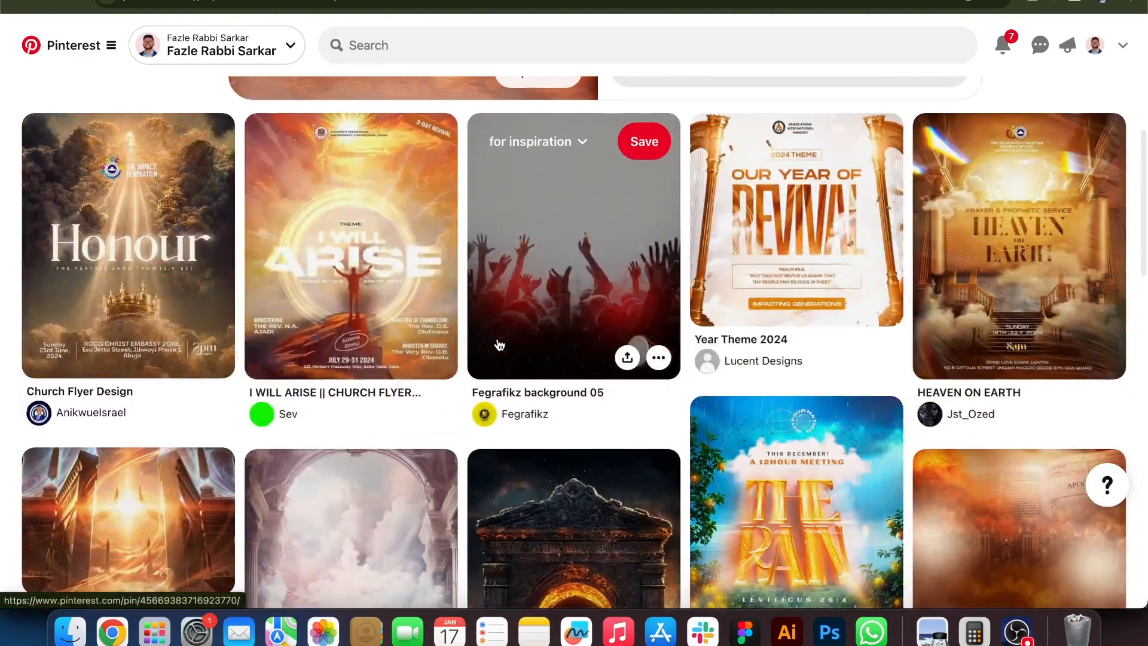
scroll(175, 209, up, 8)
scroll(407, 311, down, 10)
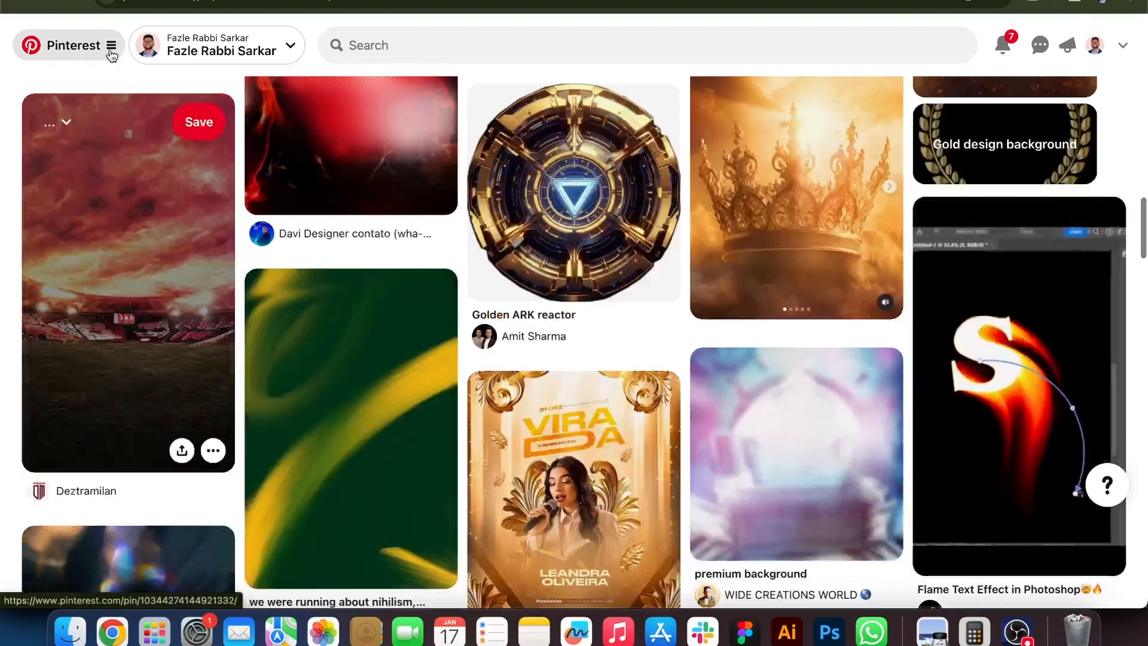
scroll(454, 454, up, 1)
click(500, 576)
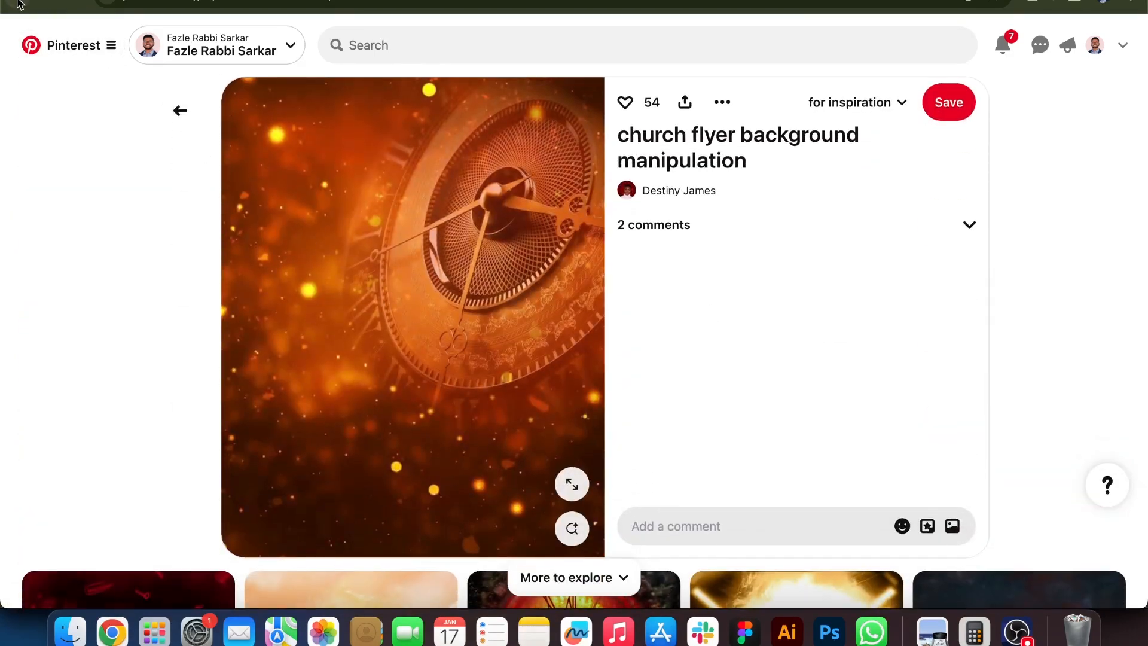
click(18, 4)
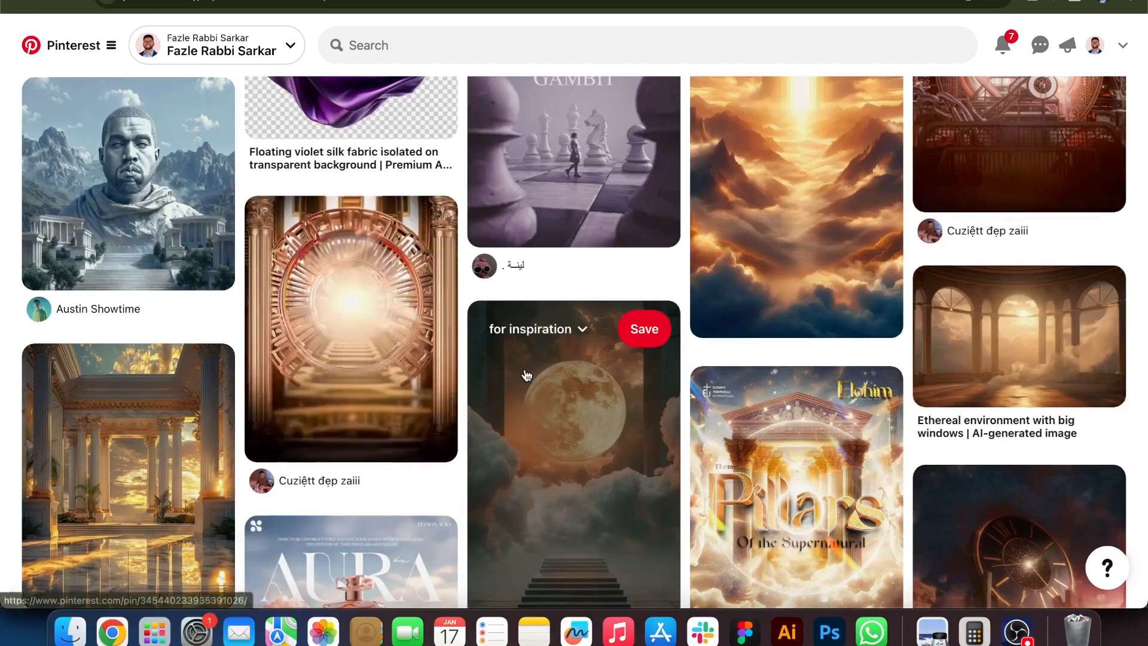
Find and open the stone pillars under cloudy sky pin
scroll(524, 376, up, 8)
scroll(526, 375, up, 5)
scroll(526, 376, down, 7)
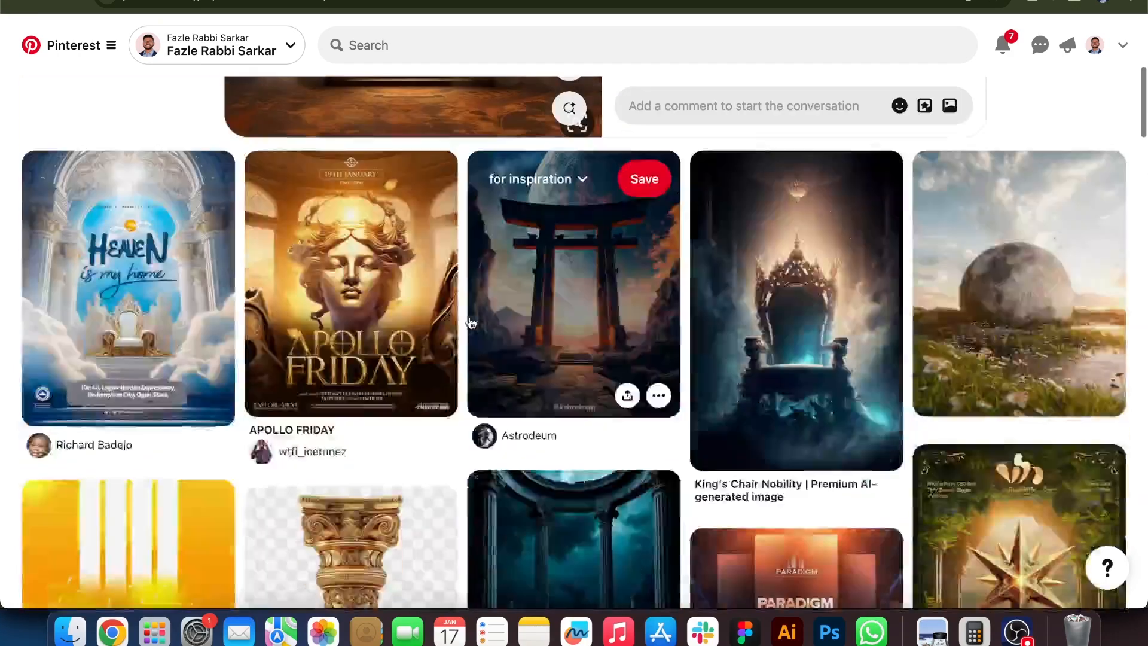
scroll(470, 323, down, 11)
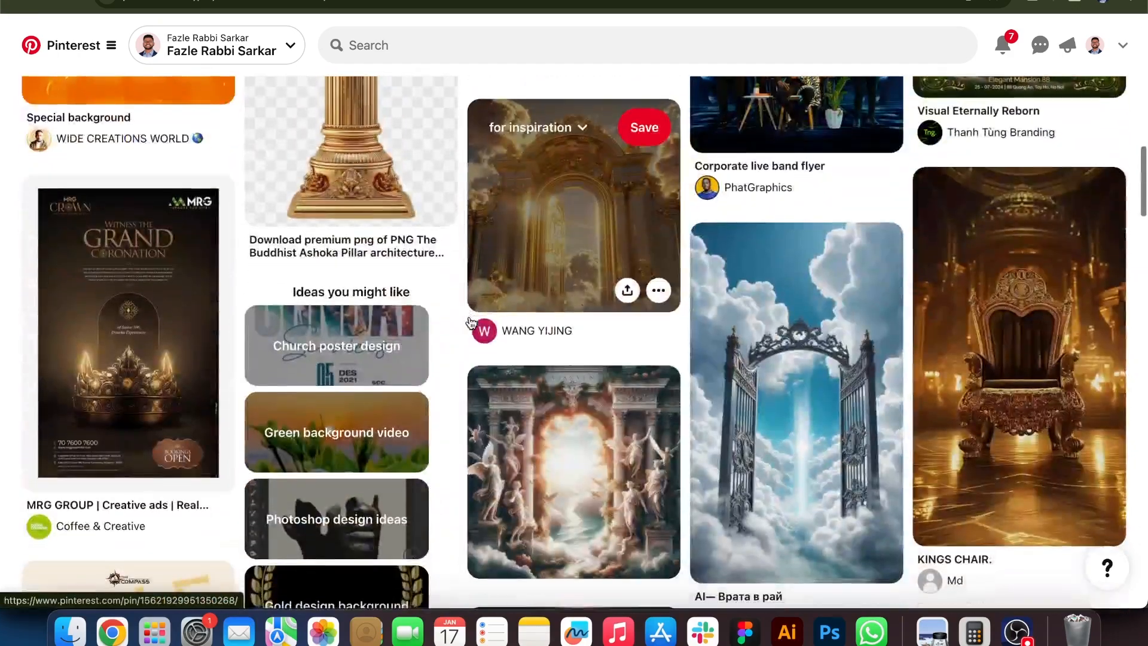
scroll(470, 323, down, 6)
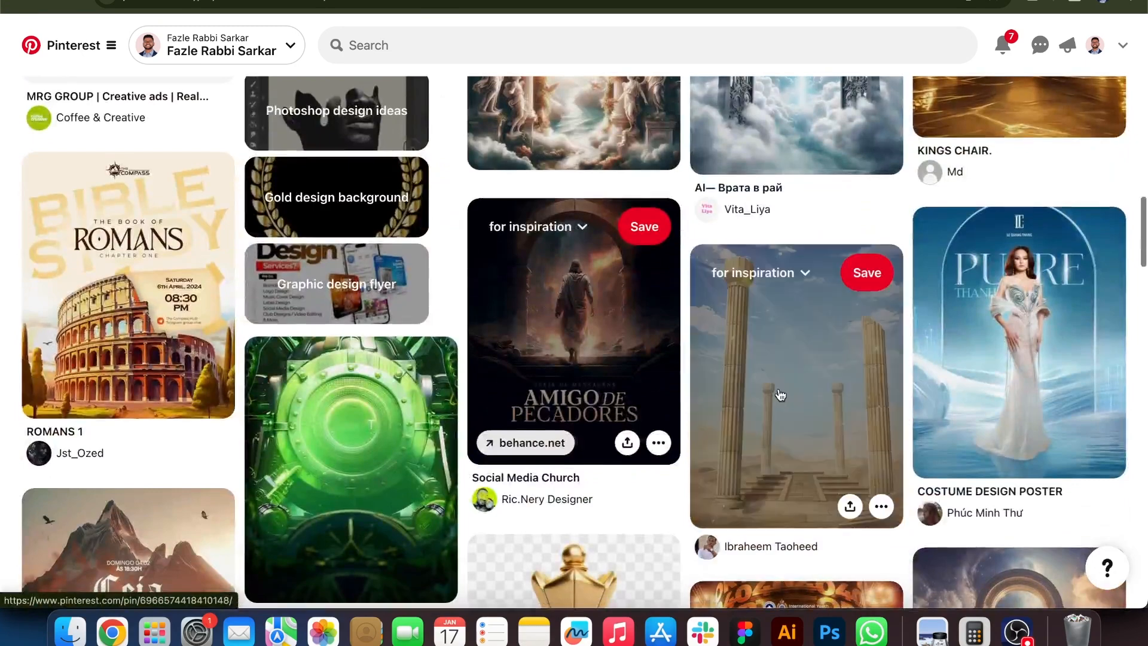
click(778, 389)
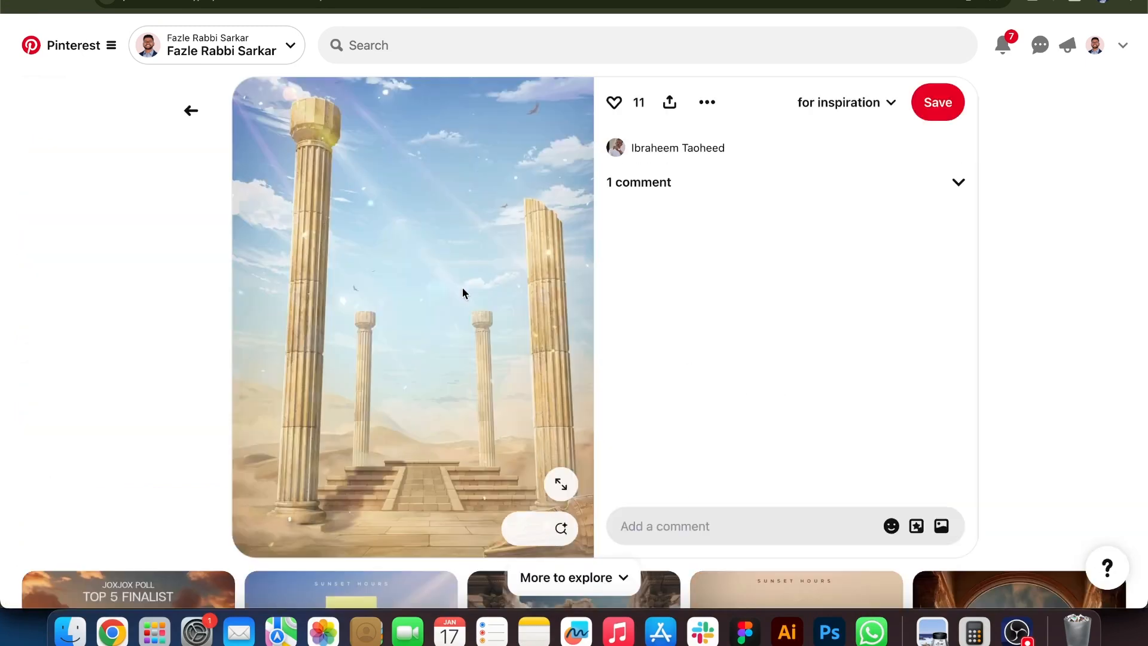
scroll(462, 288, down, 4)
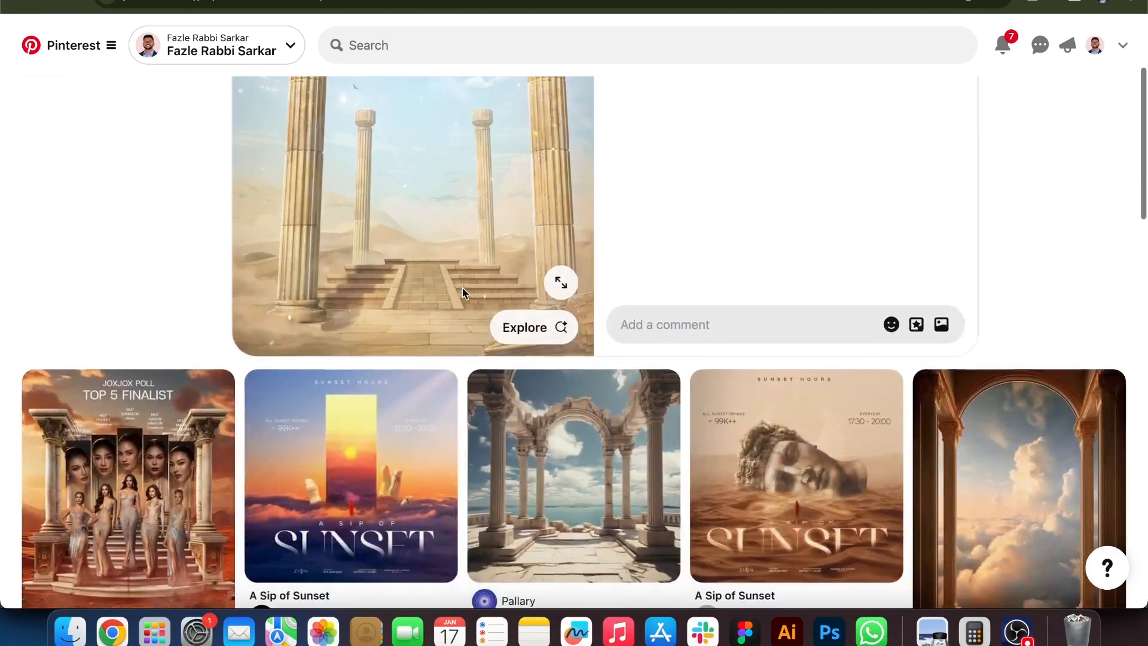
scroll(461, 288, up, 3)
Copy the pillars image and paste it into Untitled-3 as Layer 1
right_click(412, 268)
click(464, 311)
click(834, 621)
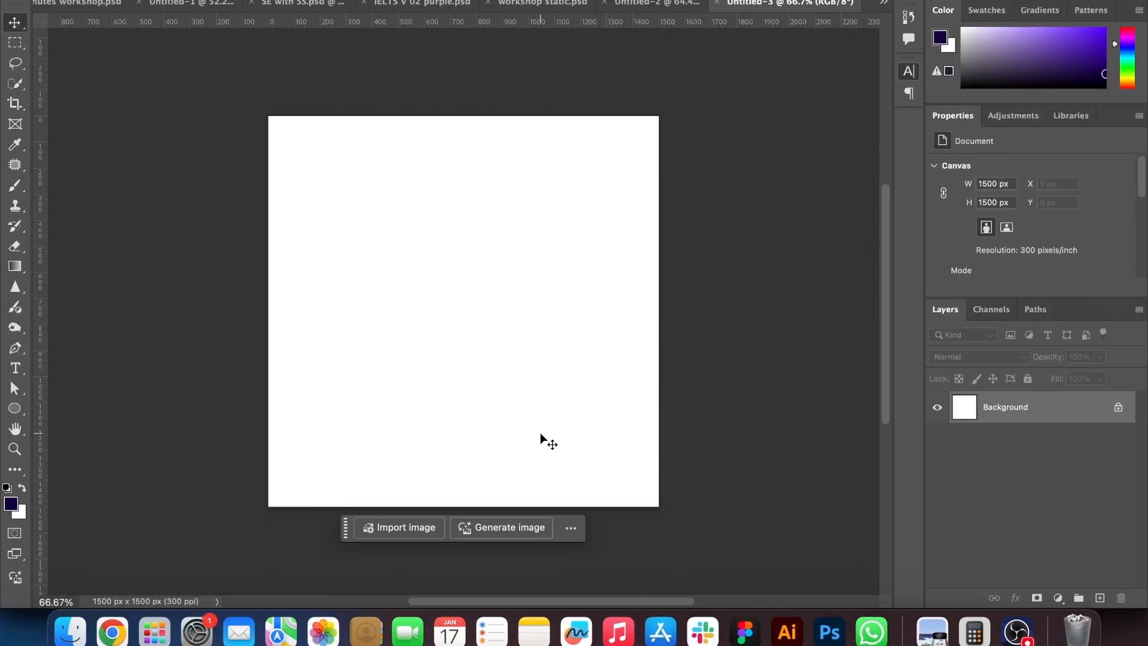
key(super+v)
click(819, 360)
click(491, 336)
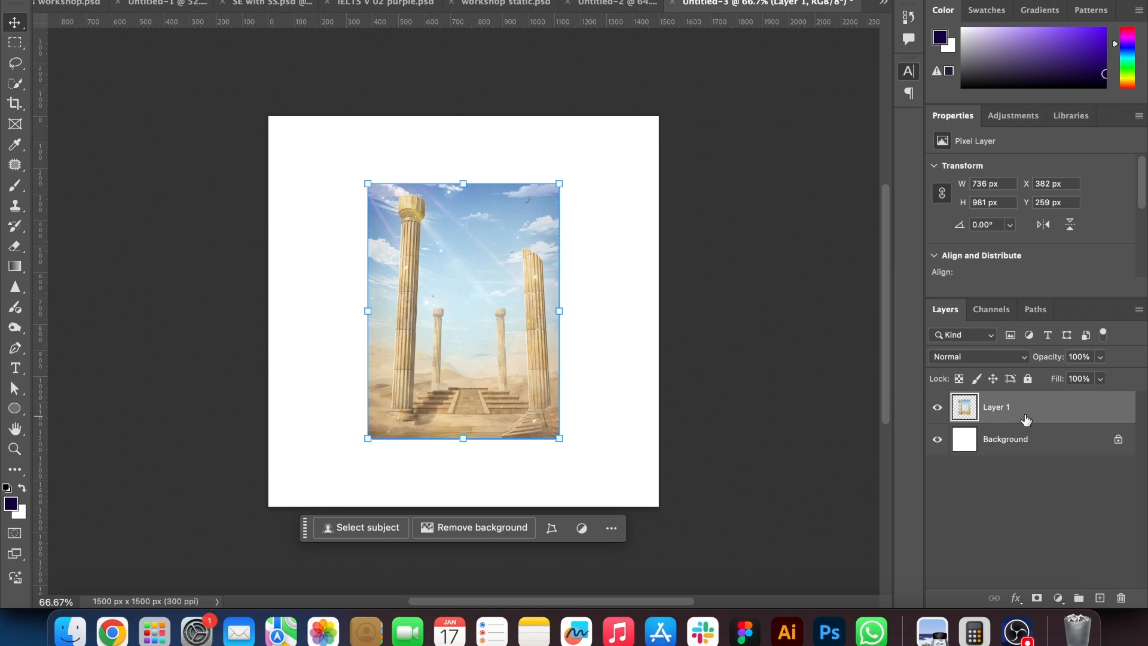
Convert Layer 1 to a smart object and scale it to about 1576 × 2101 px, covering the canvas
right_click(1047, 400)
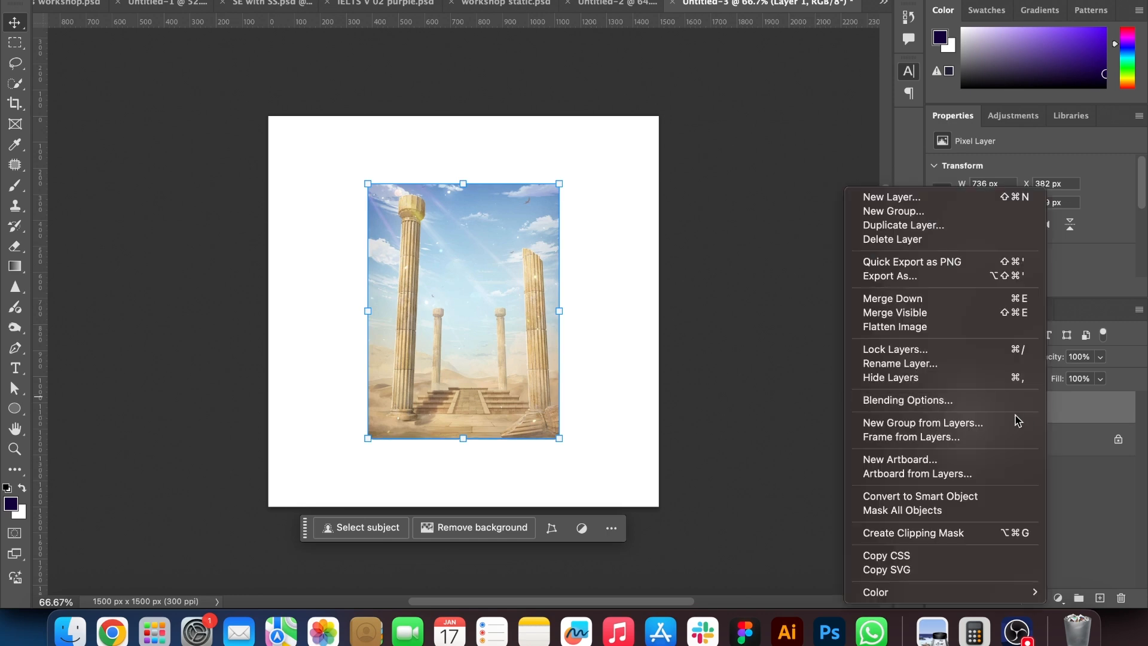
click(1010, 496)
drag(464, 184, 464, 117)
drag(464, 436, 466, 522)
drag(615, 327, 678, 327)
drag(310, 319, 268, 318)
drag(464, 263, 465, 284)
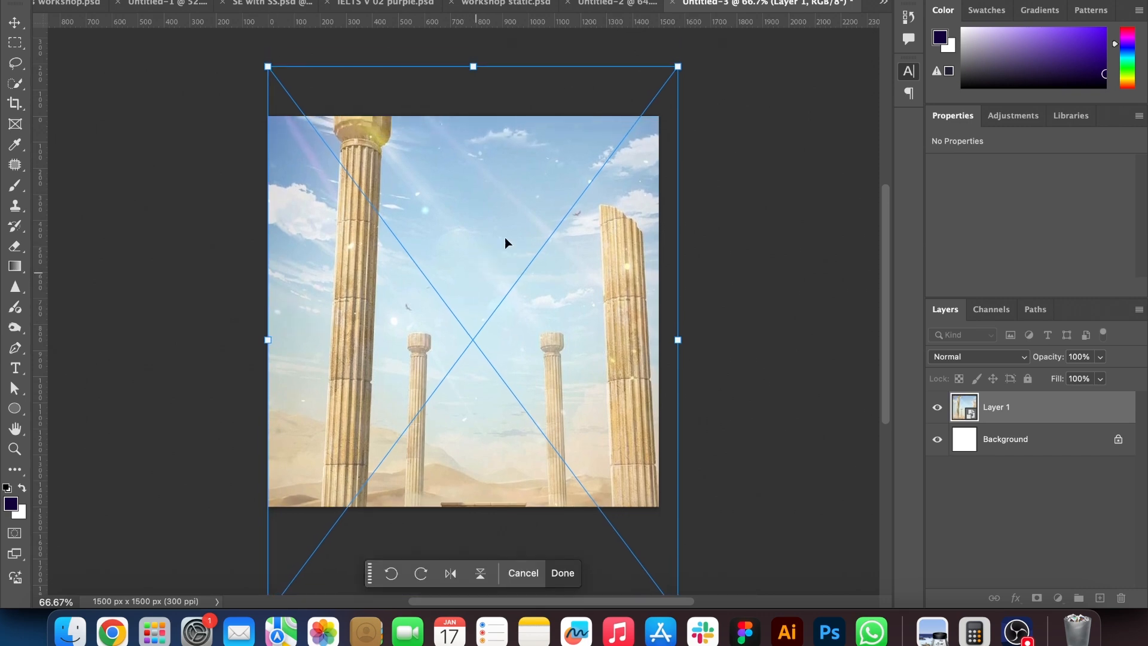
key(Return)
click(749, 67)
click(581, 204)
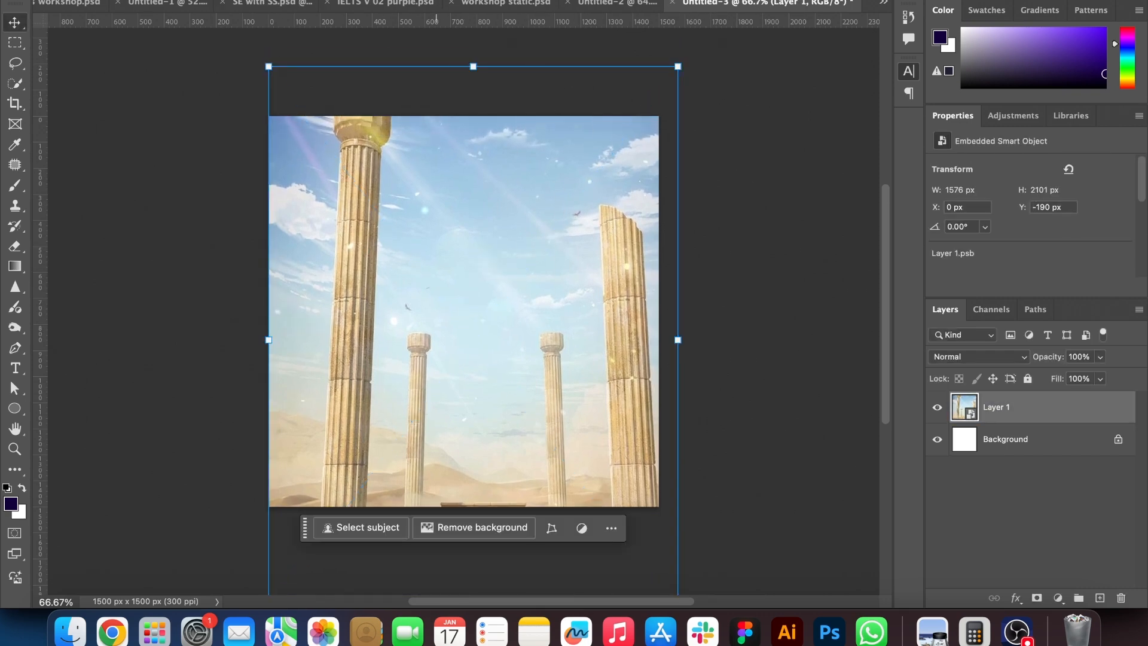
click(422, 0)
Apply a trial Radial Blur to the pillars image, then undo it
mouse_move(538, 124)
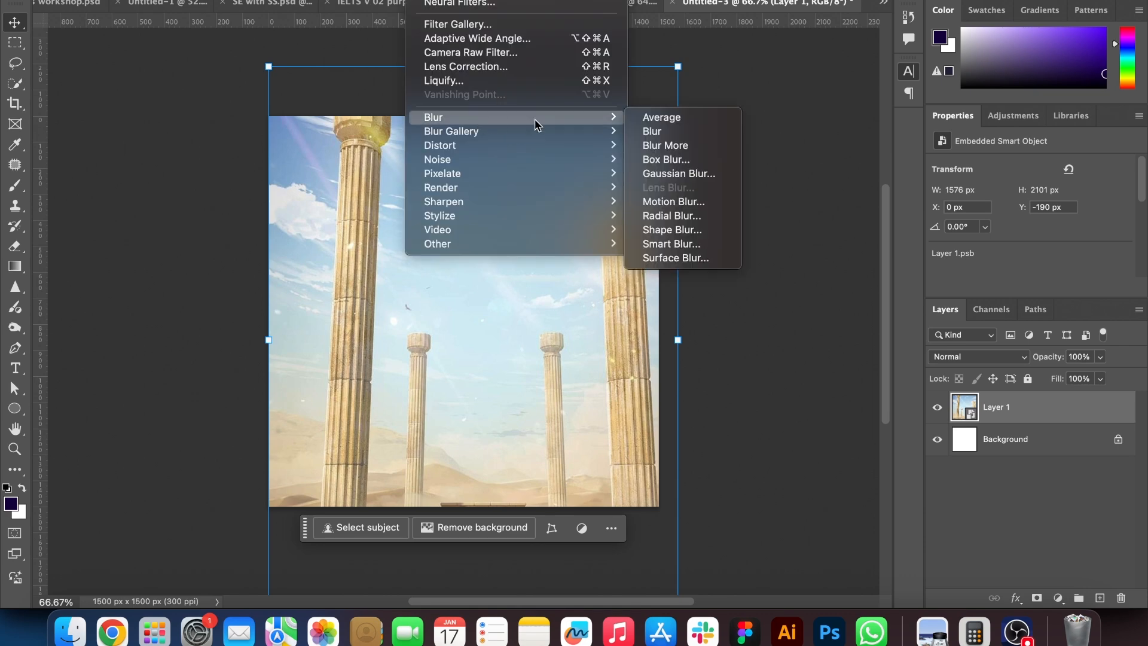
click(688, 216)
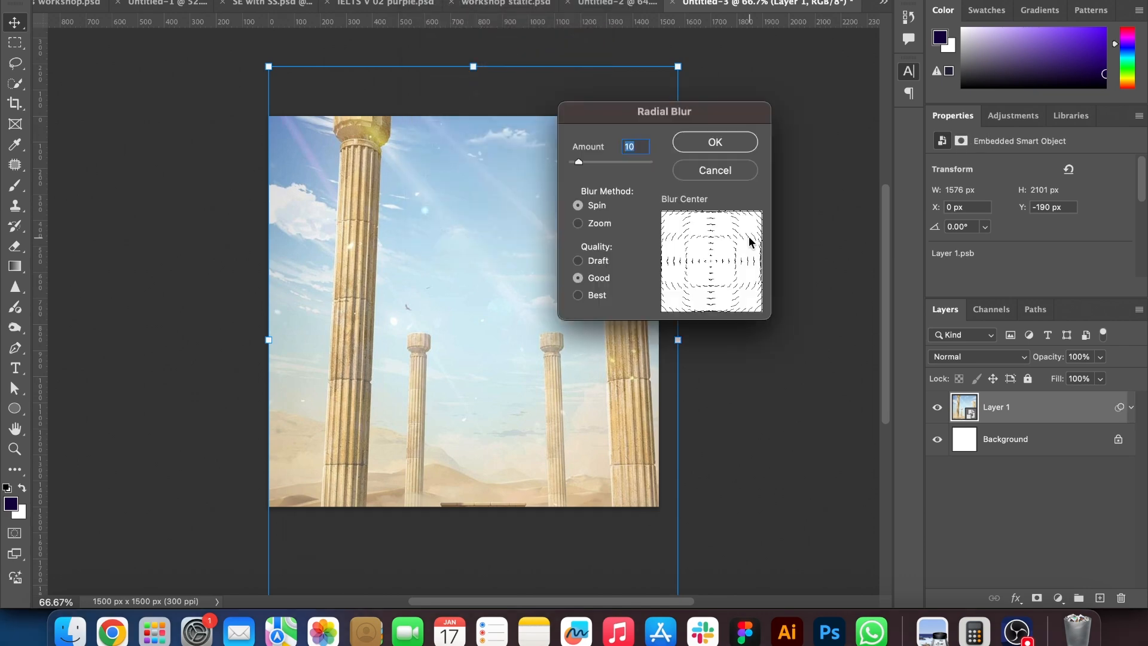
click(726, 140)
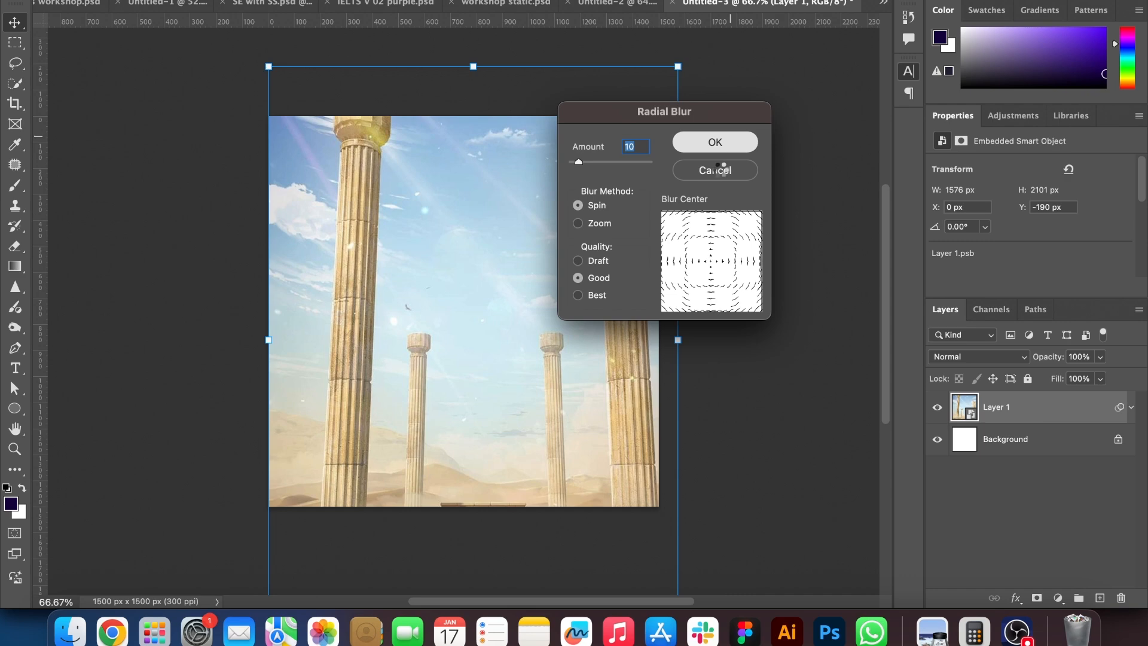
click(748, 181)
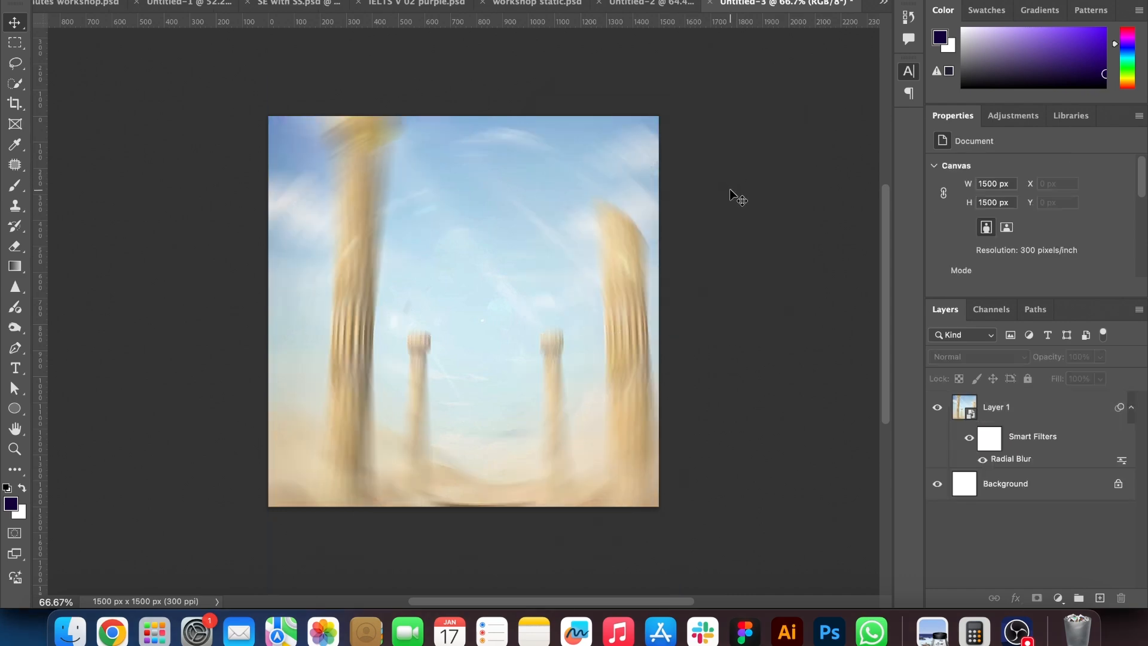
key(super+z)
click(538, 356)
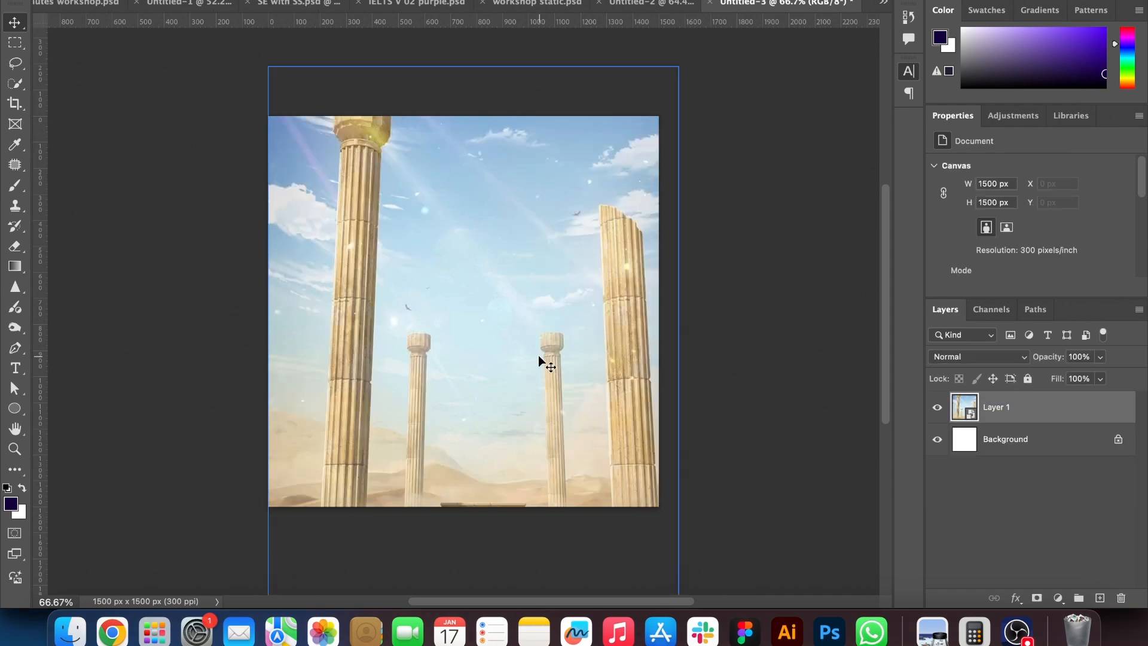
Apply a Spin Radial Blur of amount 5 to the pillars, then bring up IELTS V 02 purple.psd
click(426, 0)
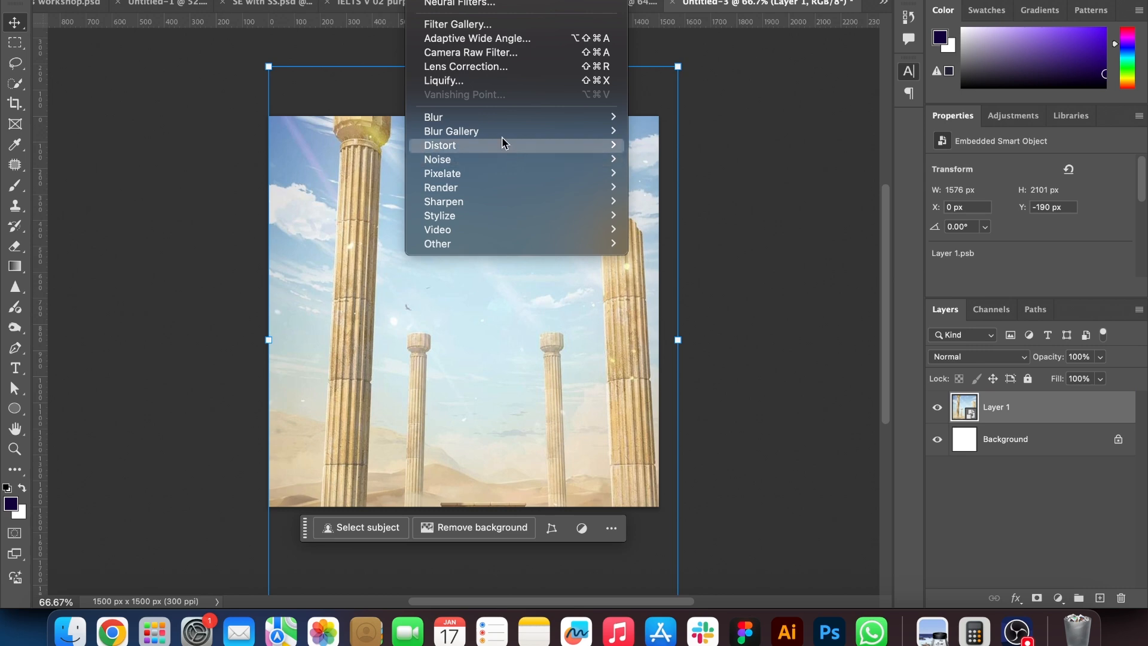
mouse_move(486, 120)
click(705, 215)
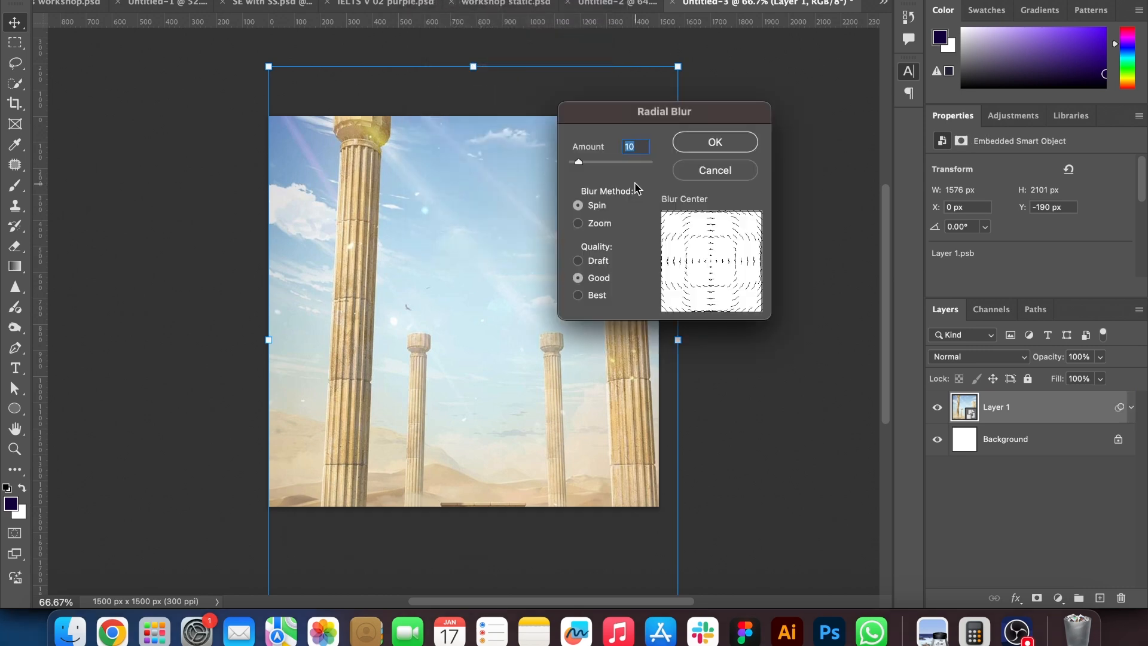
text(5)
click(712, 140)
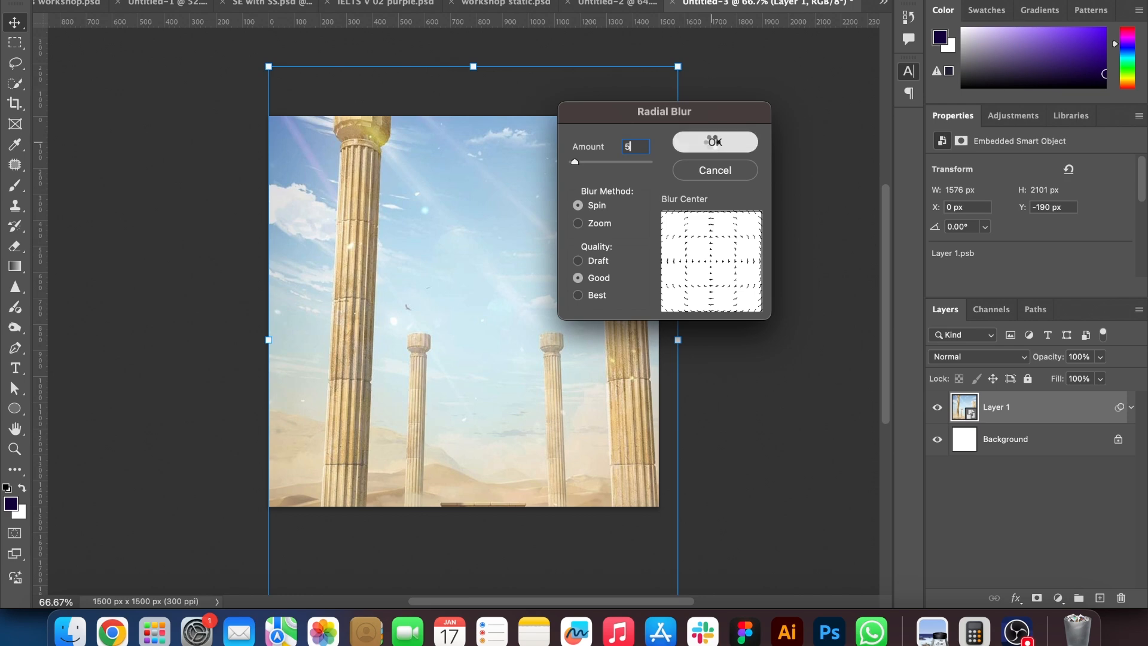
click(726, 145)
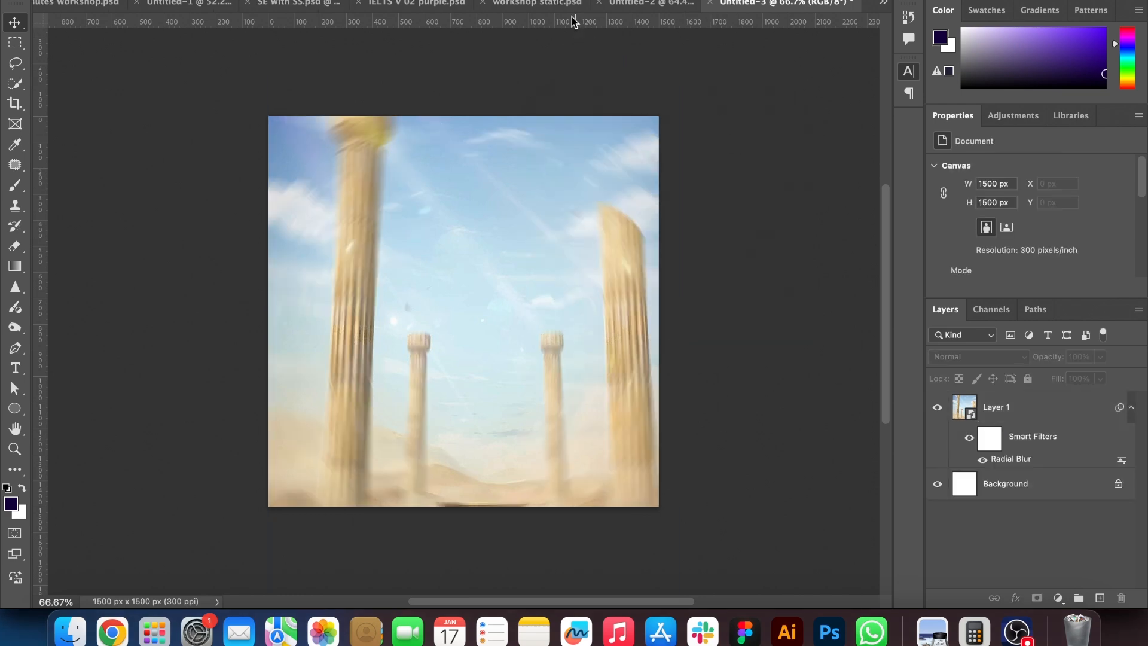
click(512, 7)
click(461, 7)
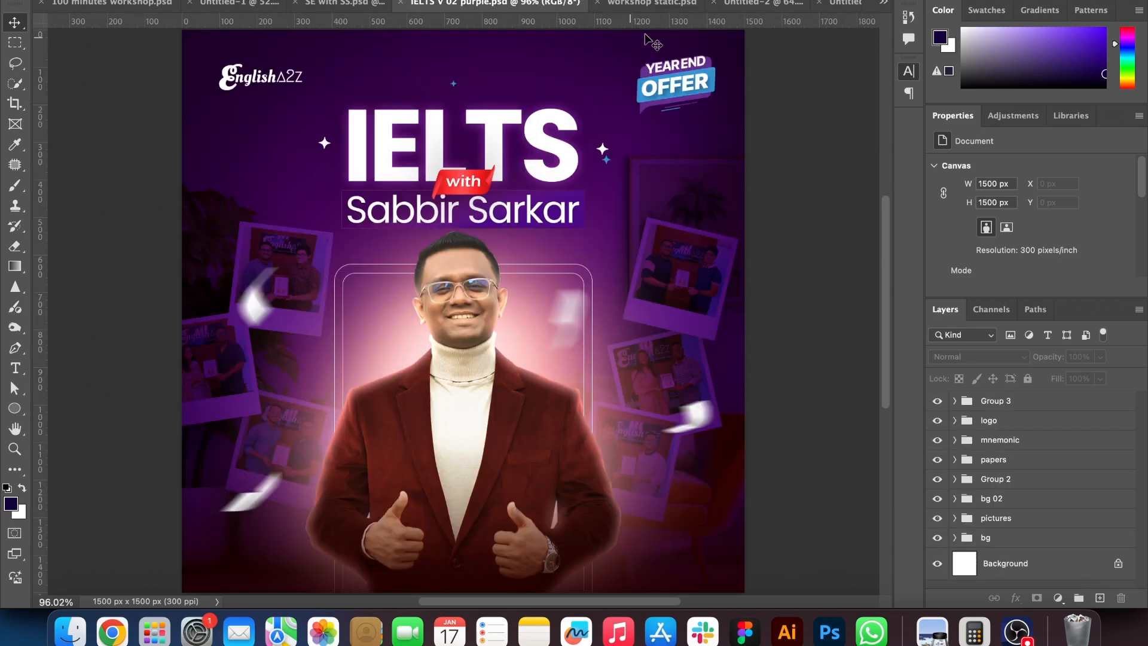
In SE with SS.psd, select the Generative Expand copy layer and toggle its visibility to check it
click(747, 6)
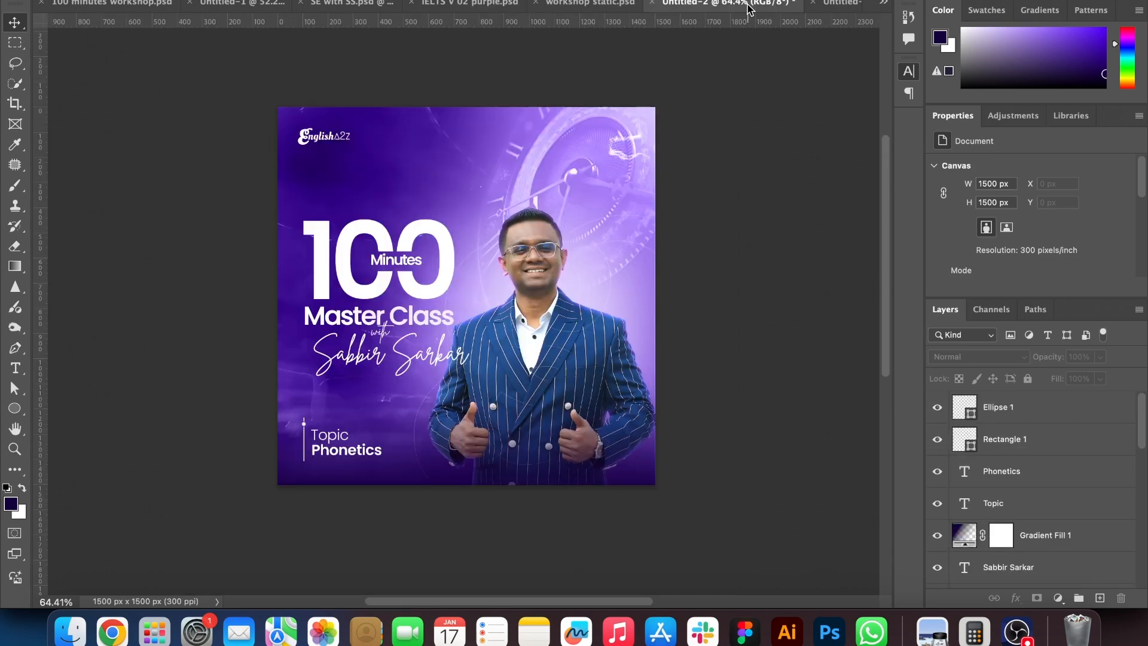
click(343, 6)
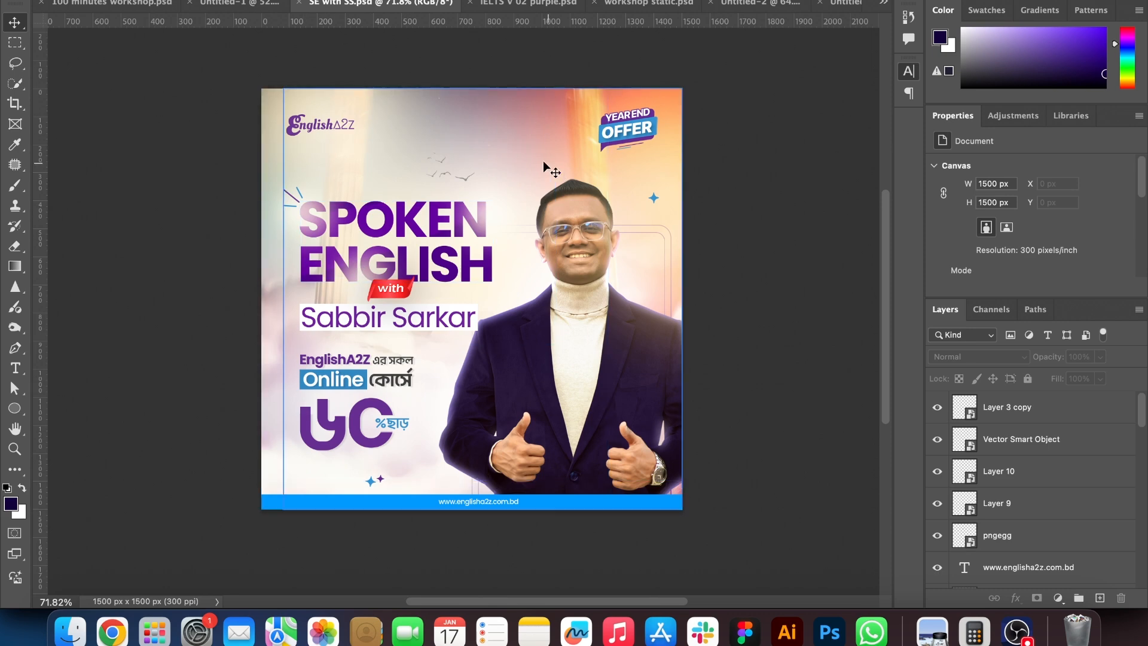
click(522, 139)
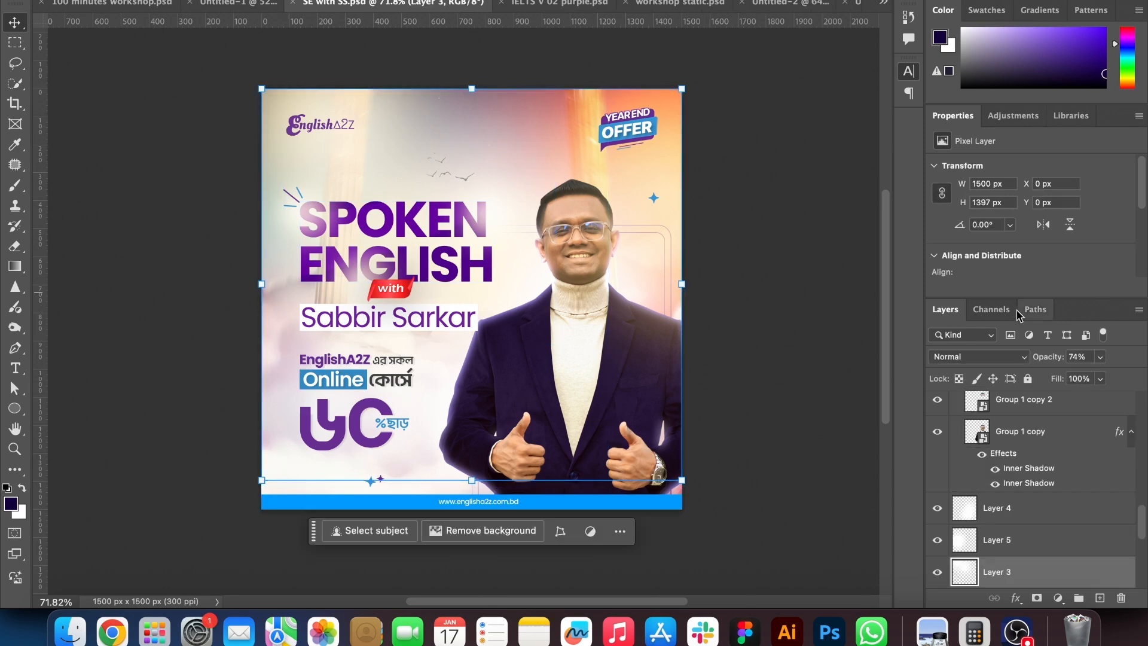
scroll(1057, 483, down, 10)
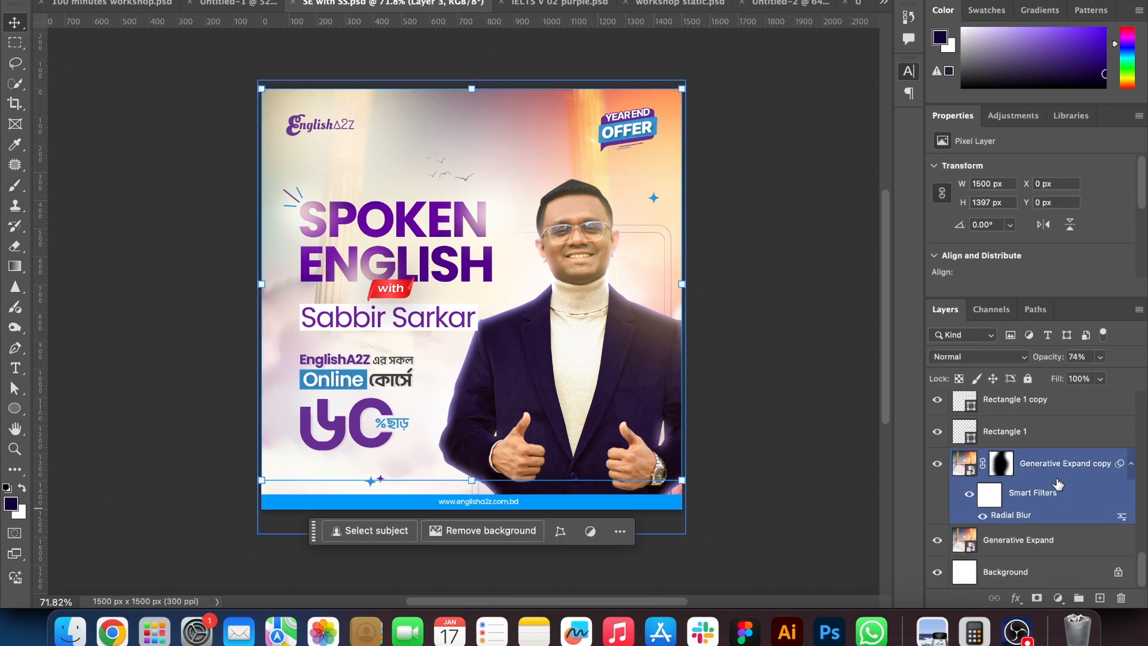
click(1057, 482)
click(937, 465)
click(938, 465)
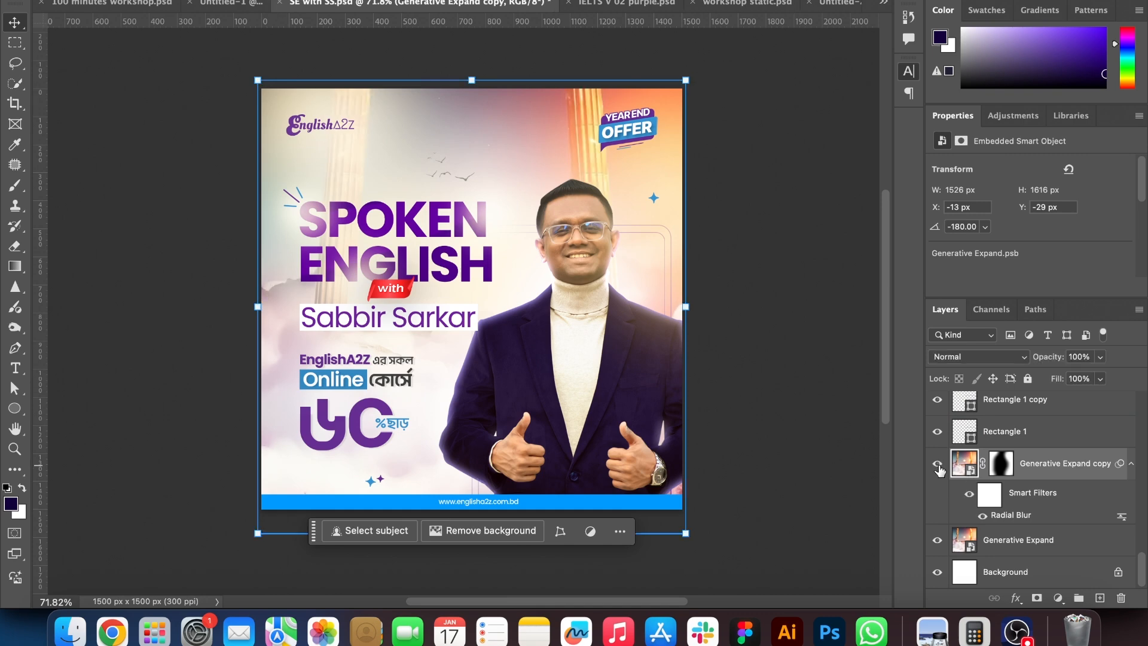
Copy Generative Expand copy into Untitled-3, hide Layer 1, delete the copied mask, and nudge it up
drag(1067, 473, 474, 364)
drag(539, 307, 550, 250)
click(936, 483)
drag(1010, 419, 1119, 600)
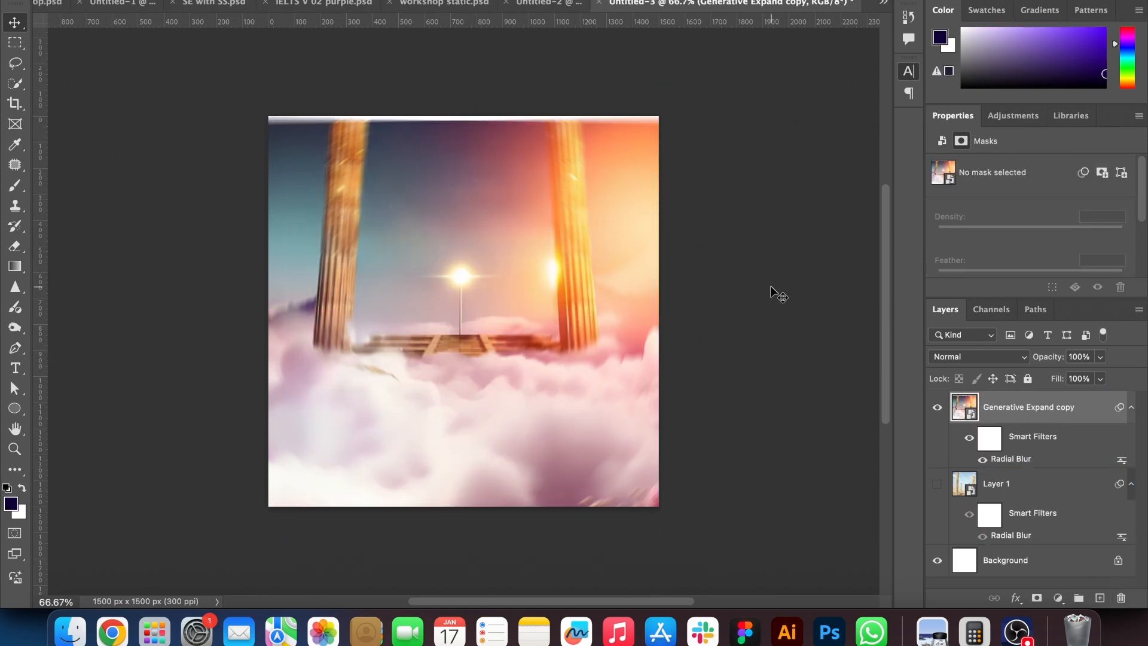
drag(451, 279, 449, 253)
click(724, 286)
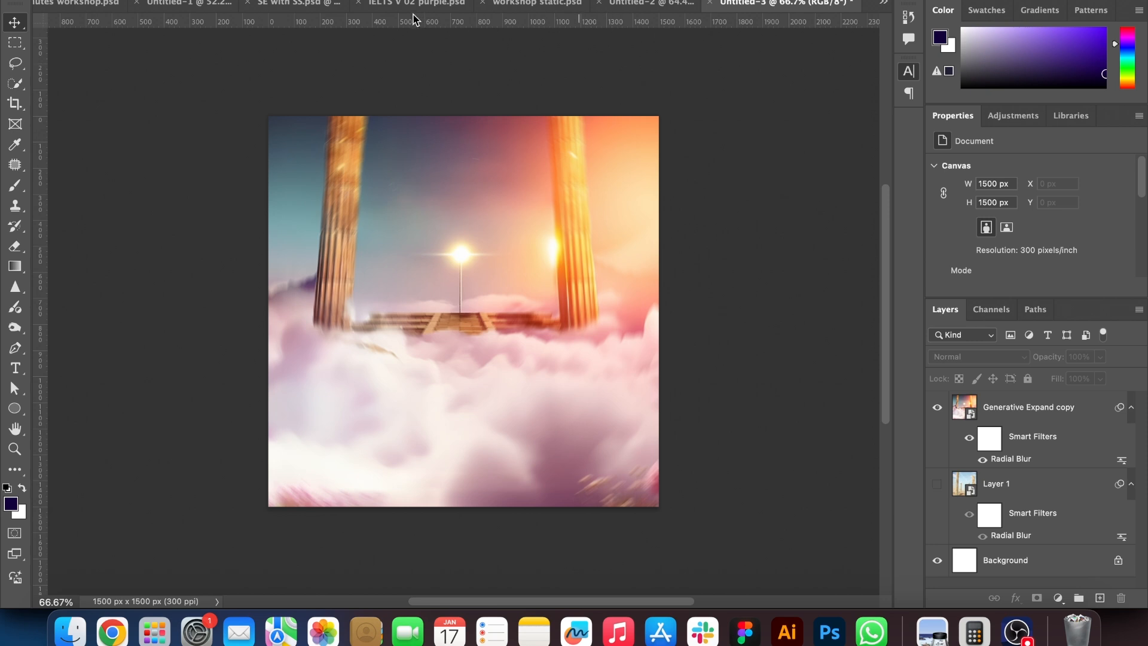
click(296, 3)
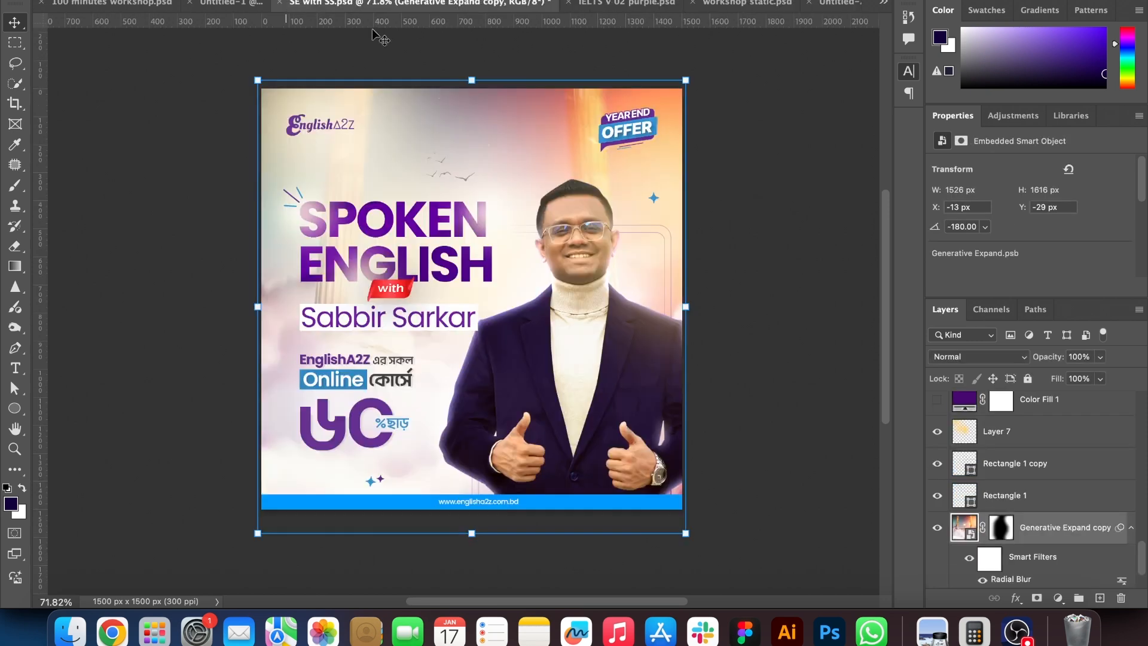
Inspect Shape 1 and the Spoken_English type layer's Character settings, then return to Untitled-3
click(798, 261)
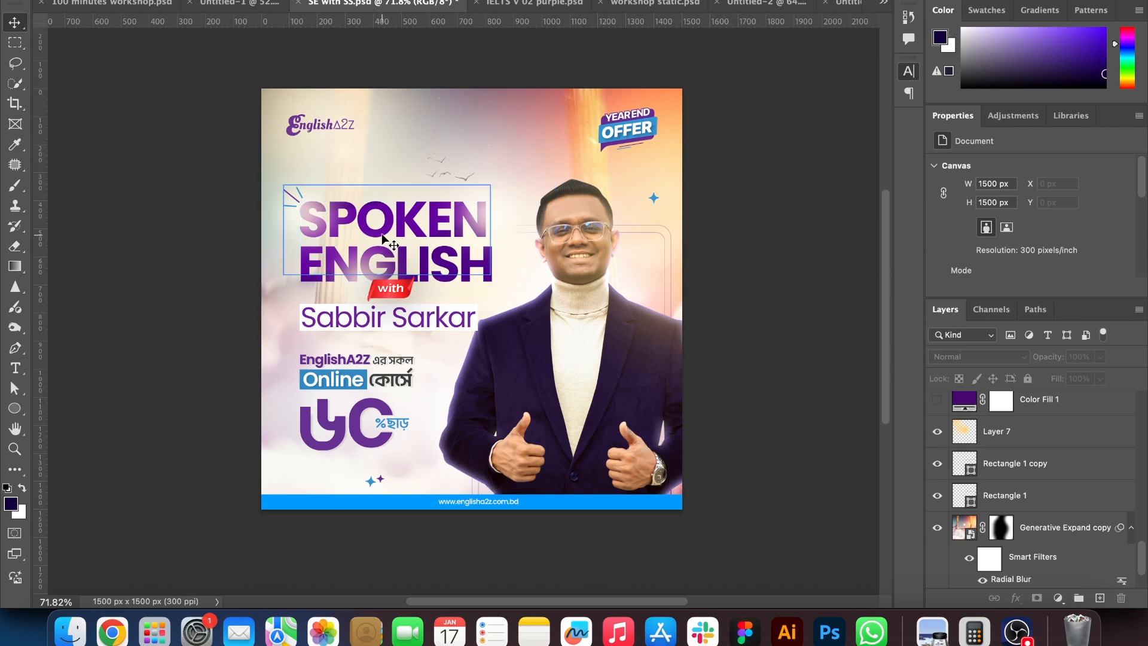
scroll(381, 236, up, 5)
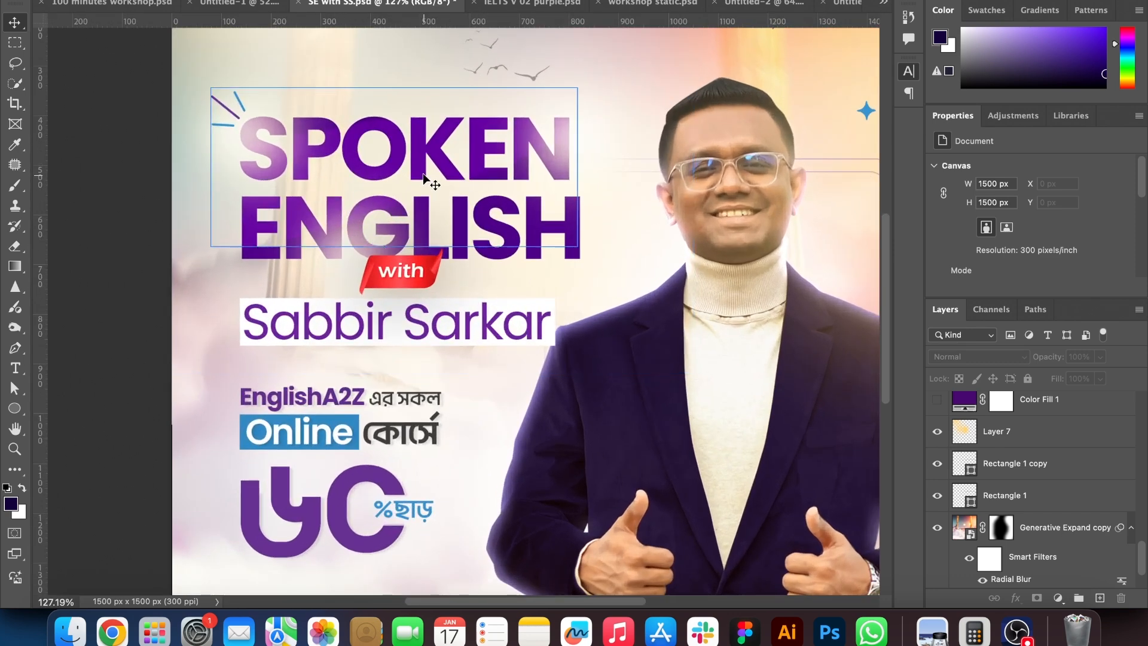
click(416, 170)
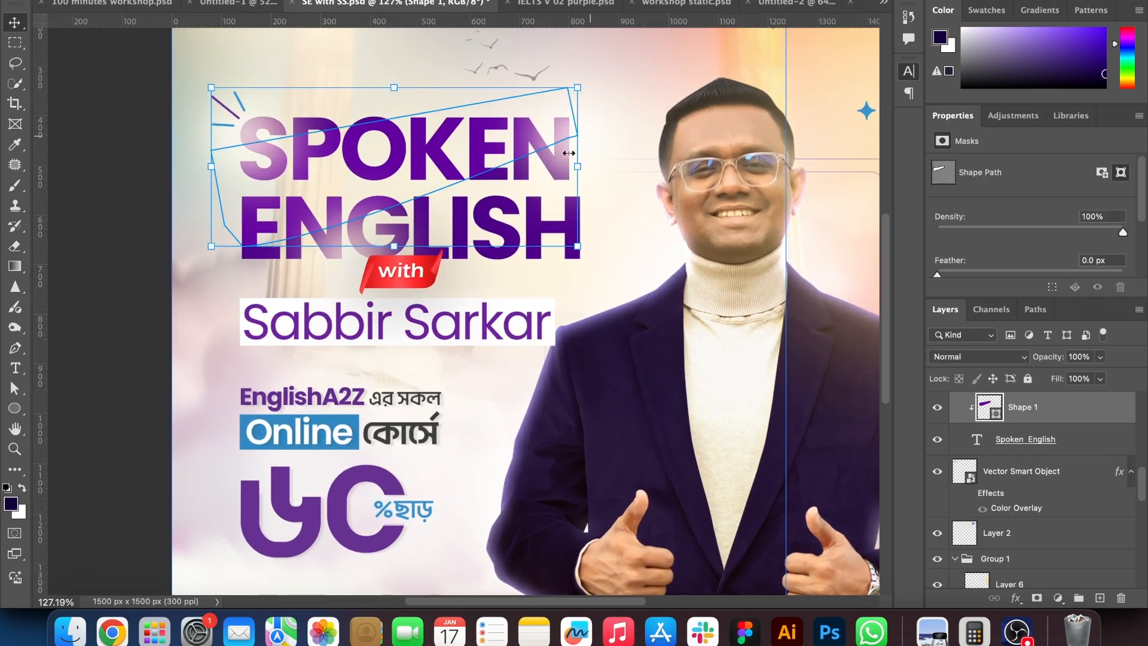
click(1065, 442)
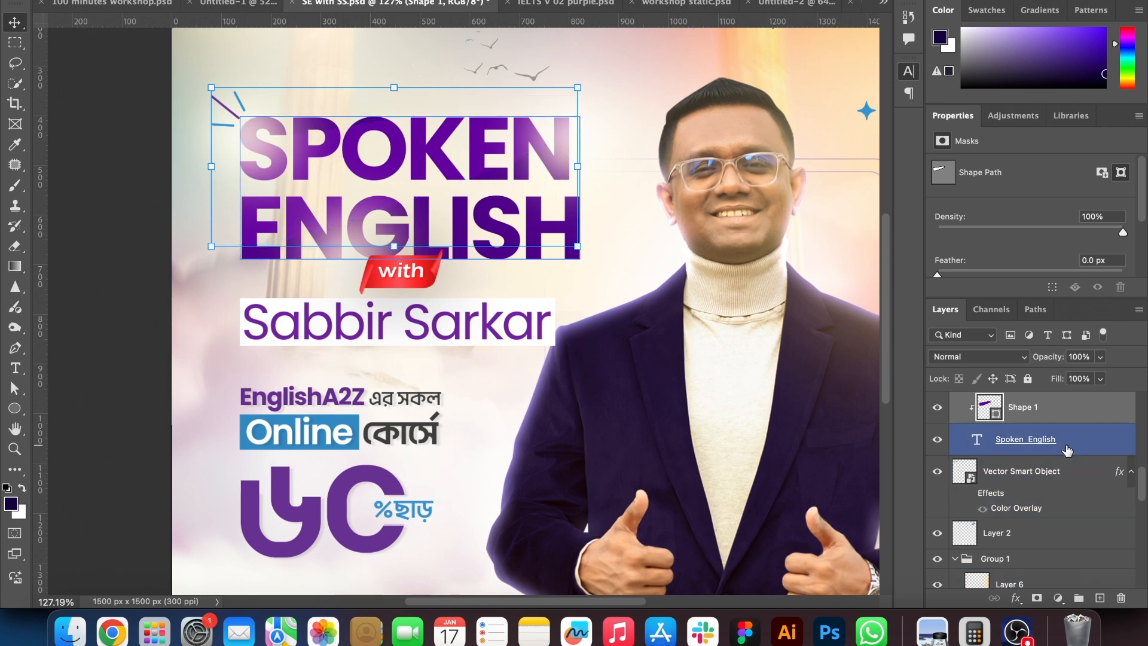
click(884, 3)
click(942, 107)
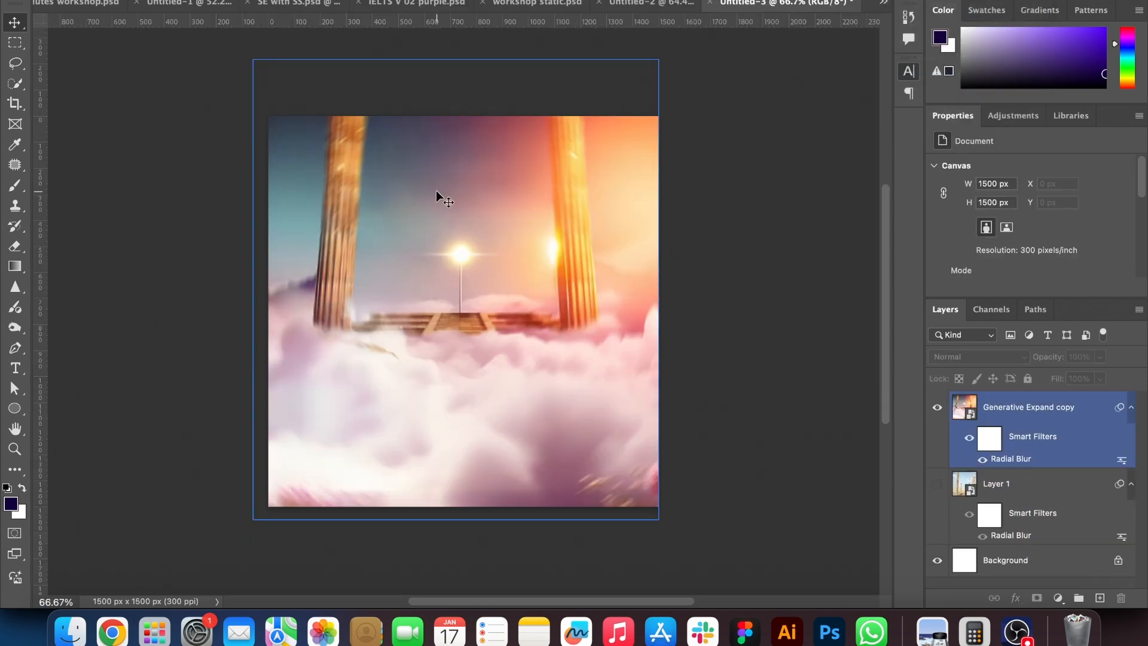
Add Layer 2 above Generative Expand copy and paint a large soft white glow across the centre
click(490, 277)
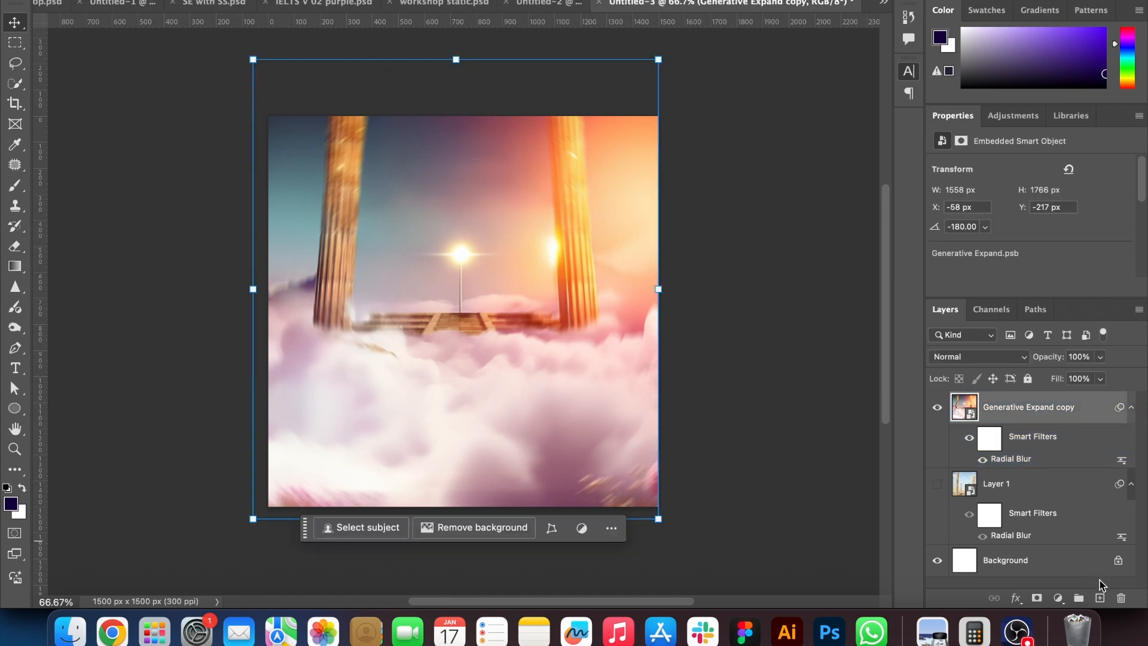
click(1099, 597)
key(b)
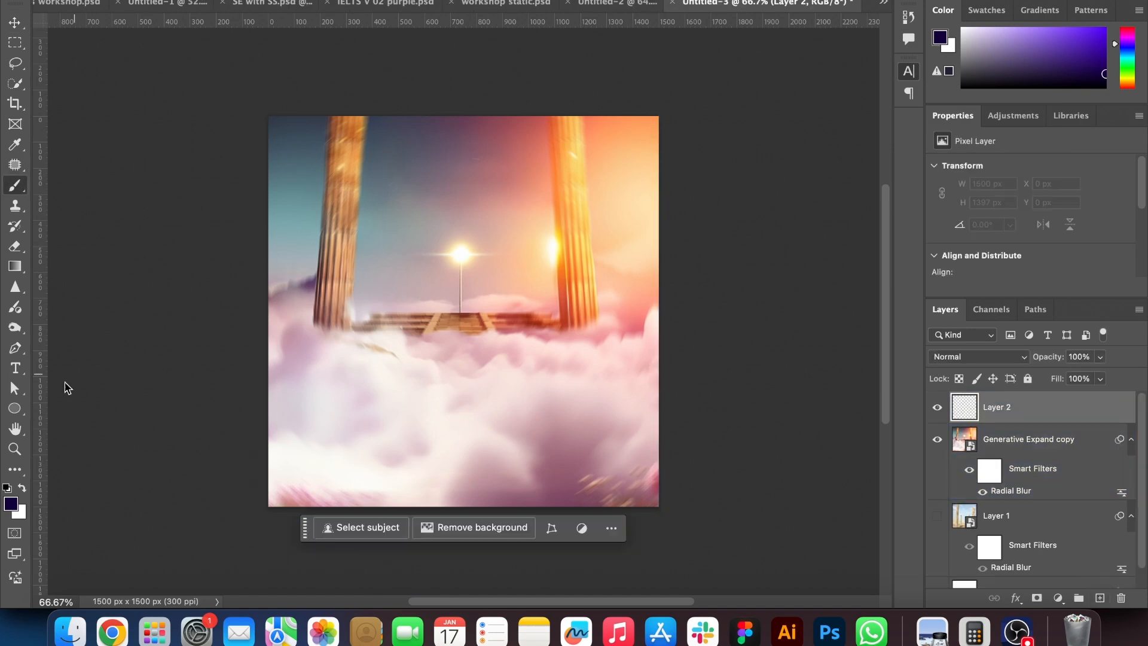
click(22, 487)
key(bracketright)
key(bracketright)
key(bracketright)
key(bracketright)
key(bracketright)
mouse_move(466, 338)
mouse_down()
mouse_move(517, 380)
mouse_move(577, 341)
mouse_move(293, 263)
mouse_up()
click(14, 22)
click(150, 232)
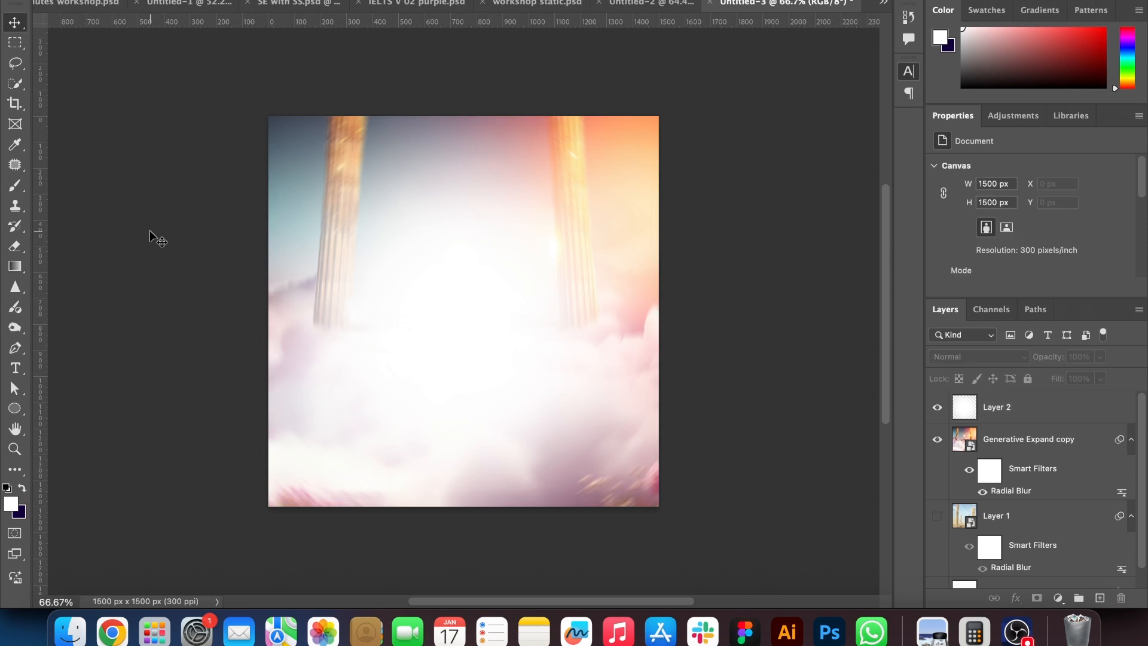
click(470, 264)
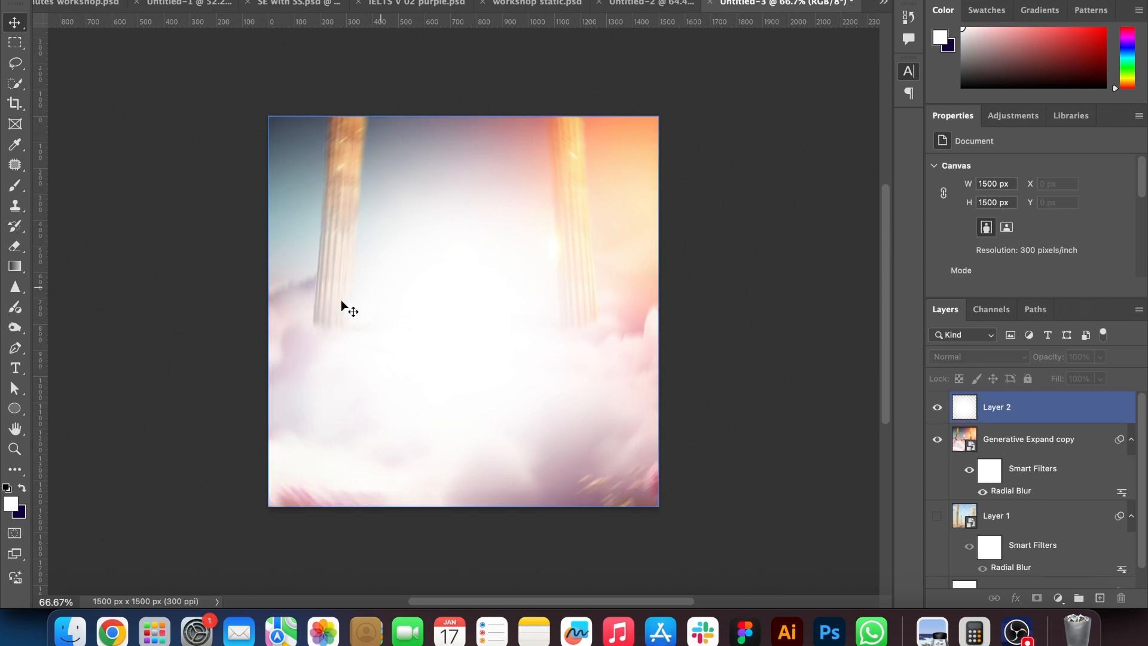
click(154, 356)
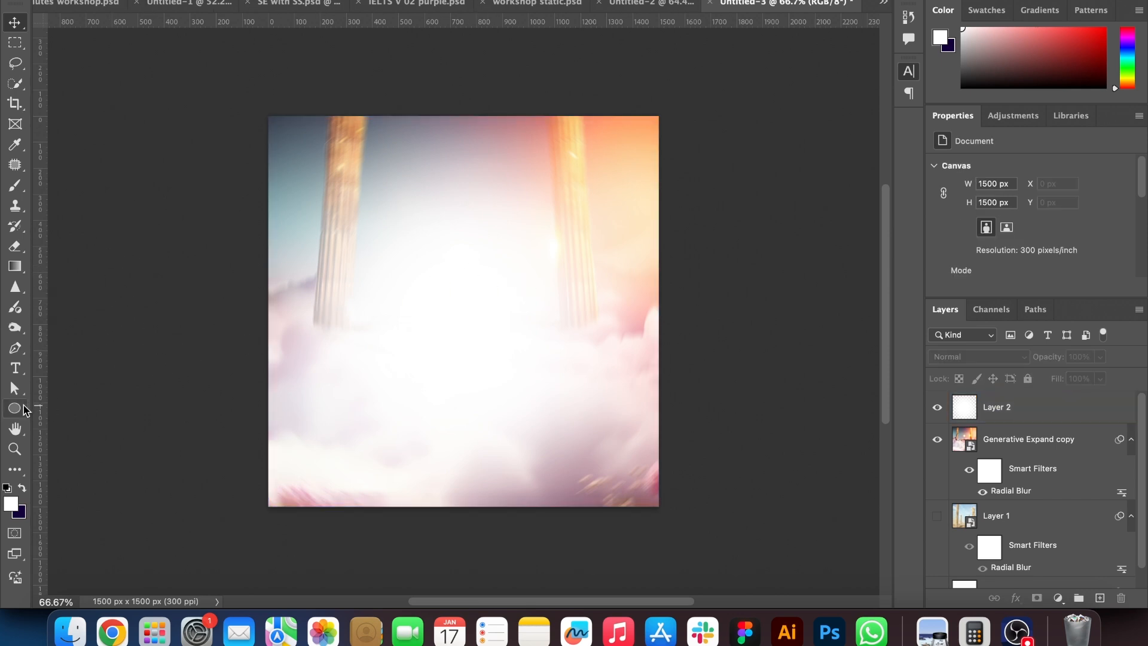
Type the 'SPOKEN' title text and colour it deep purple #53189c
click(321, 250)
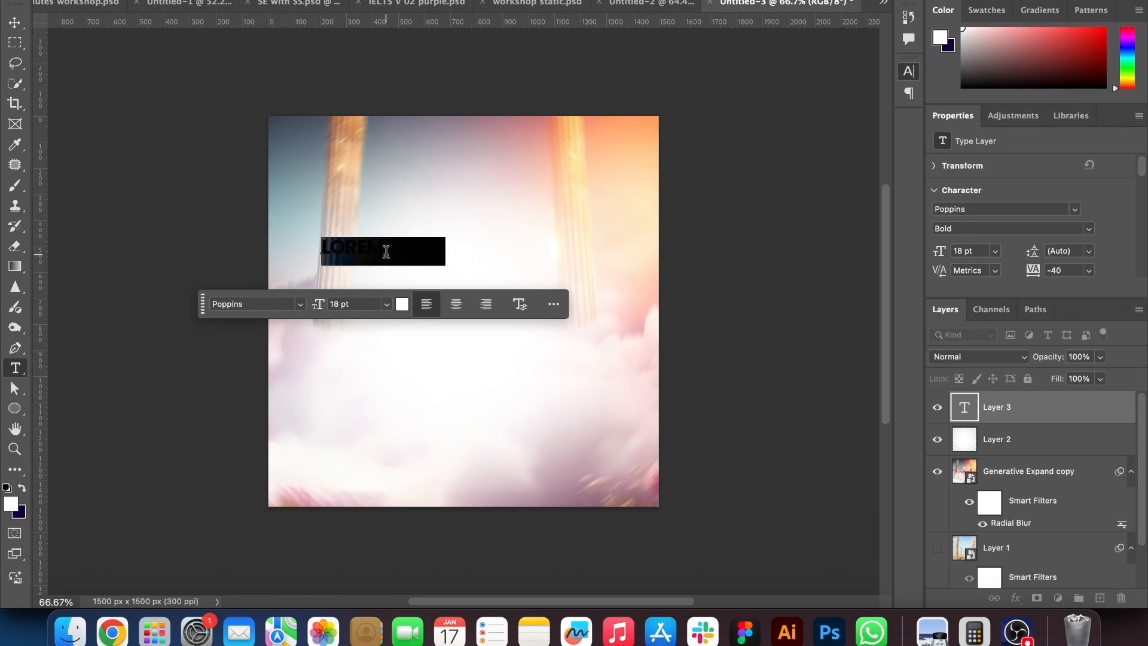
text(S)
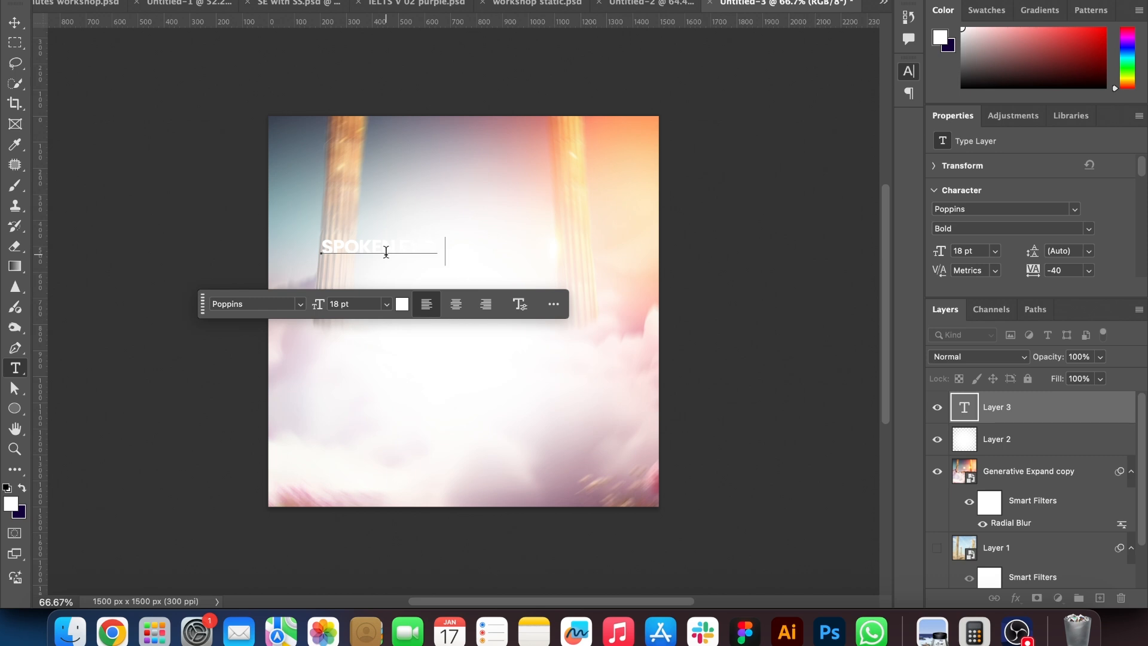
text(POKEN)
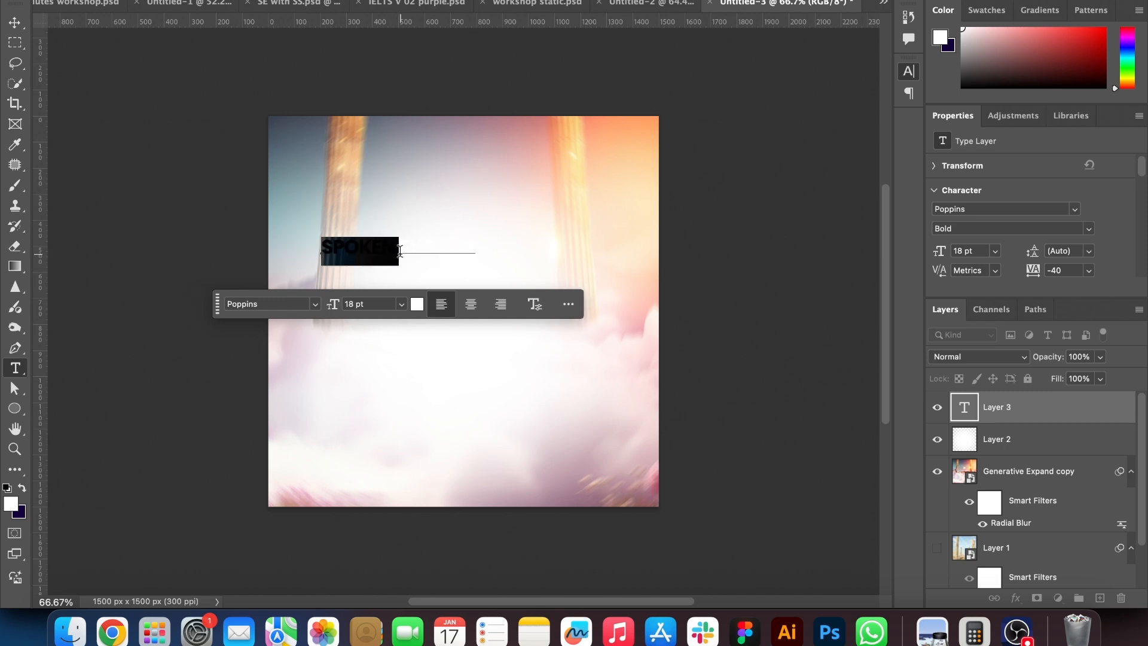
key(super+a)
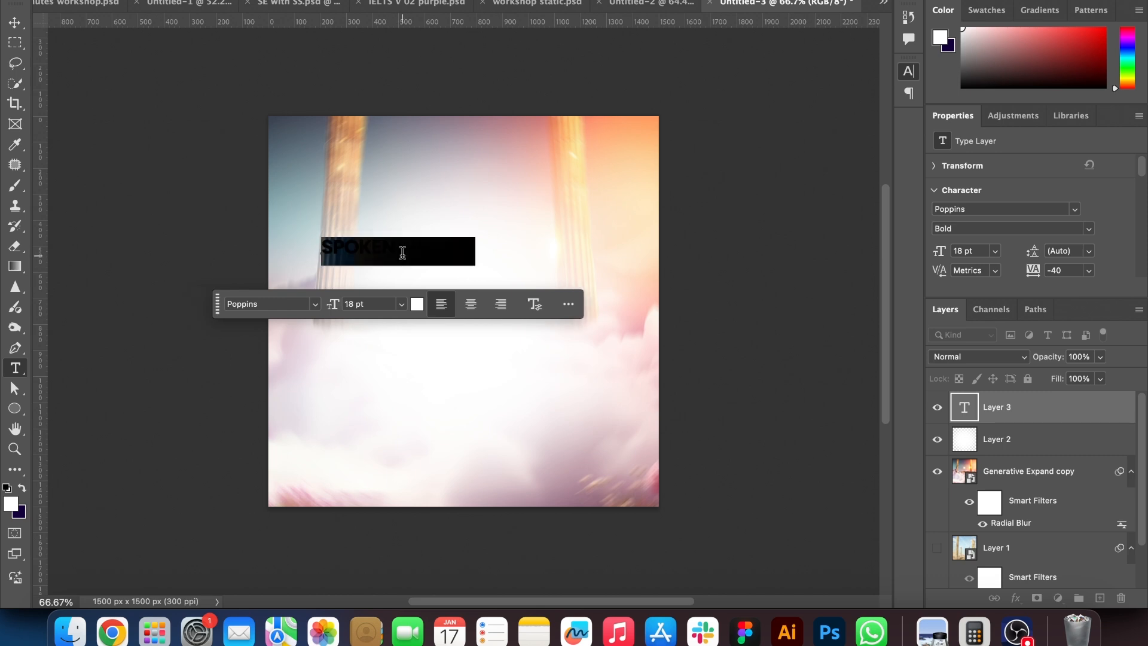
click(416, 305)
drag(961, 427, 956, 414)
drag(893, 433, 911, 437)
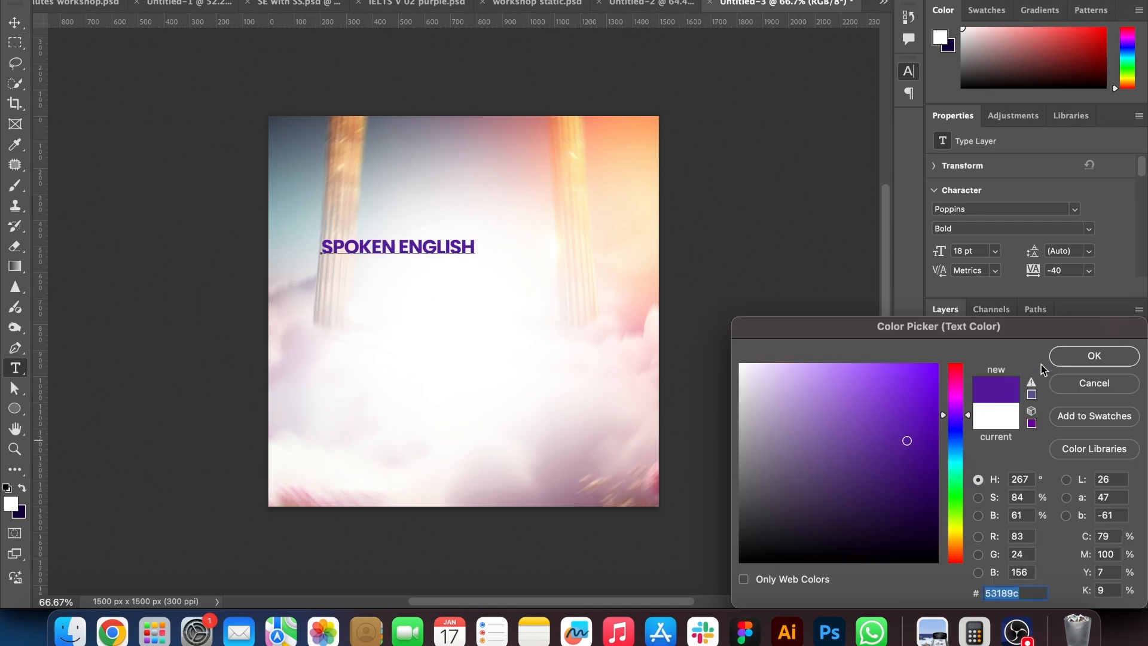
click(1070, 362)
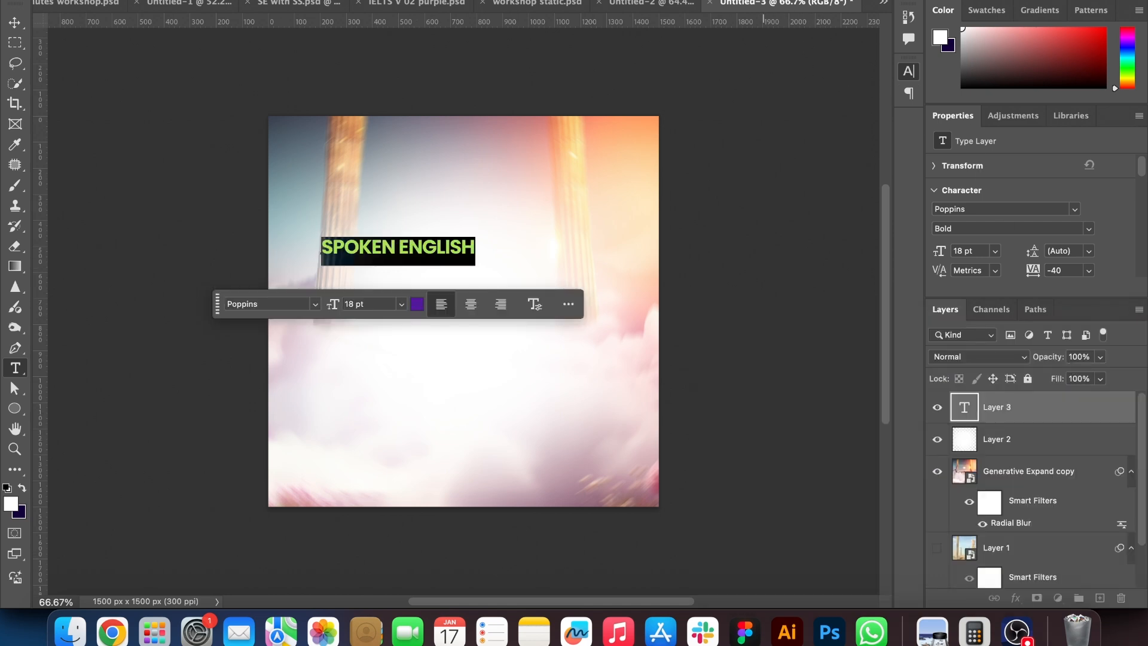
key(Escape)
click(15, 22)
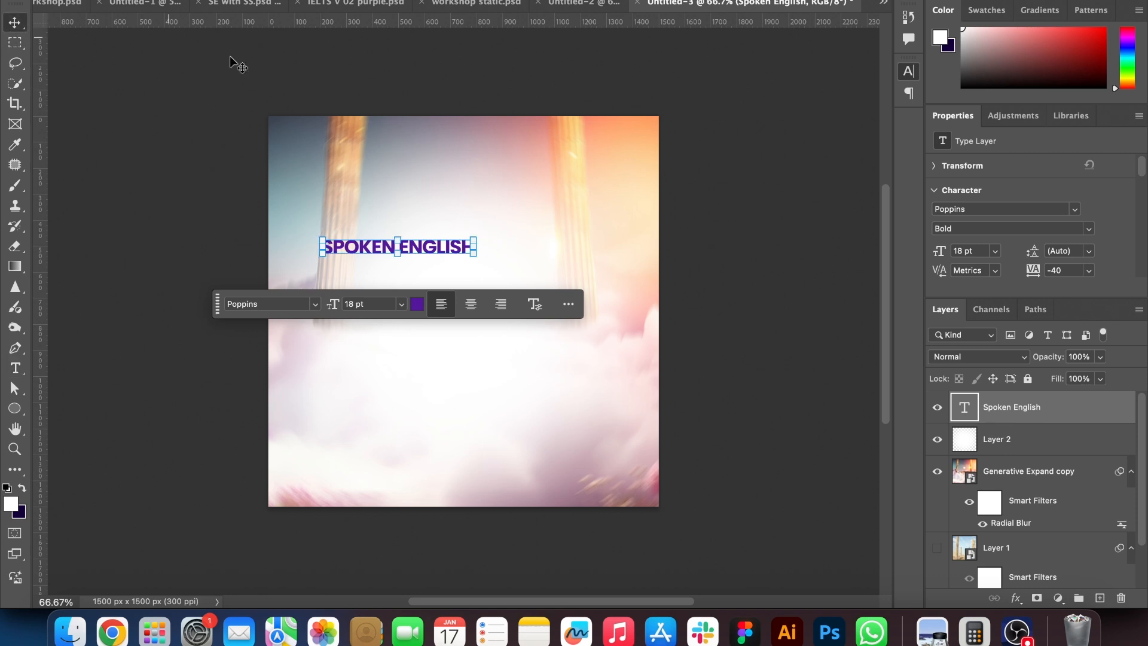
Enlarge the title and break ENGLISH onto its own second line
drag(476, 245, 593, 243)
key(Return)
double_click(464, 236)
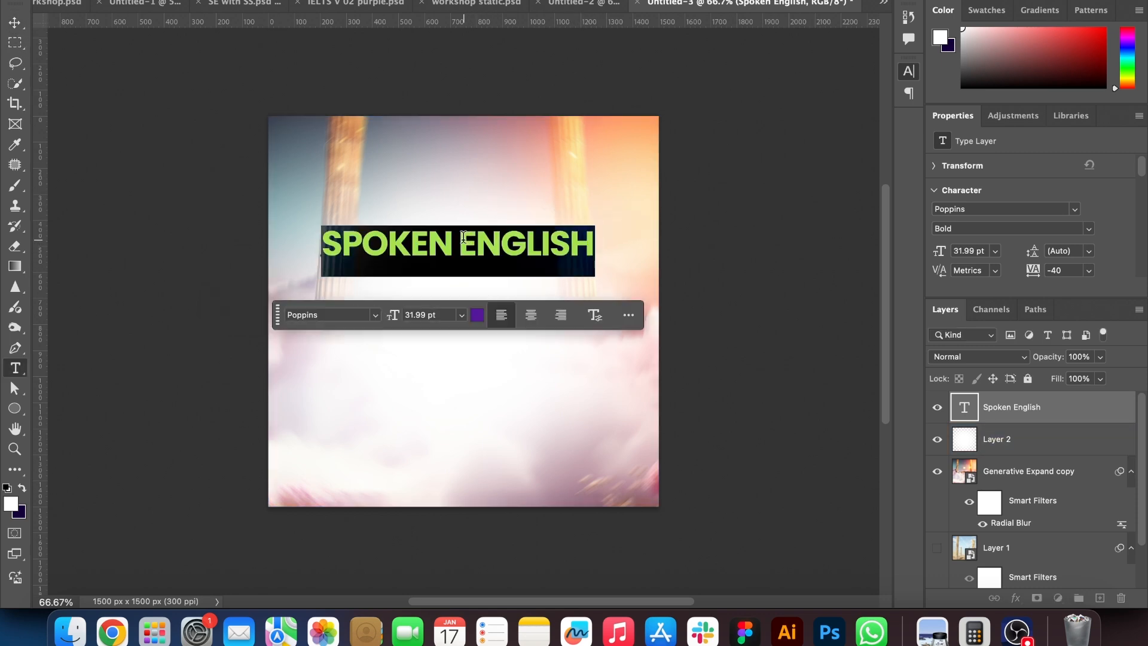
click(464, 237)
key(Return)
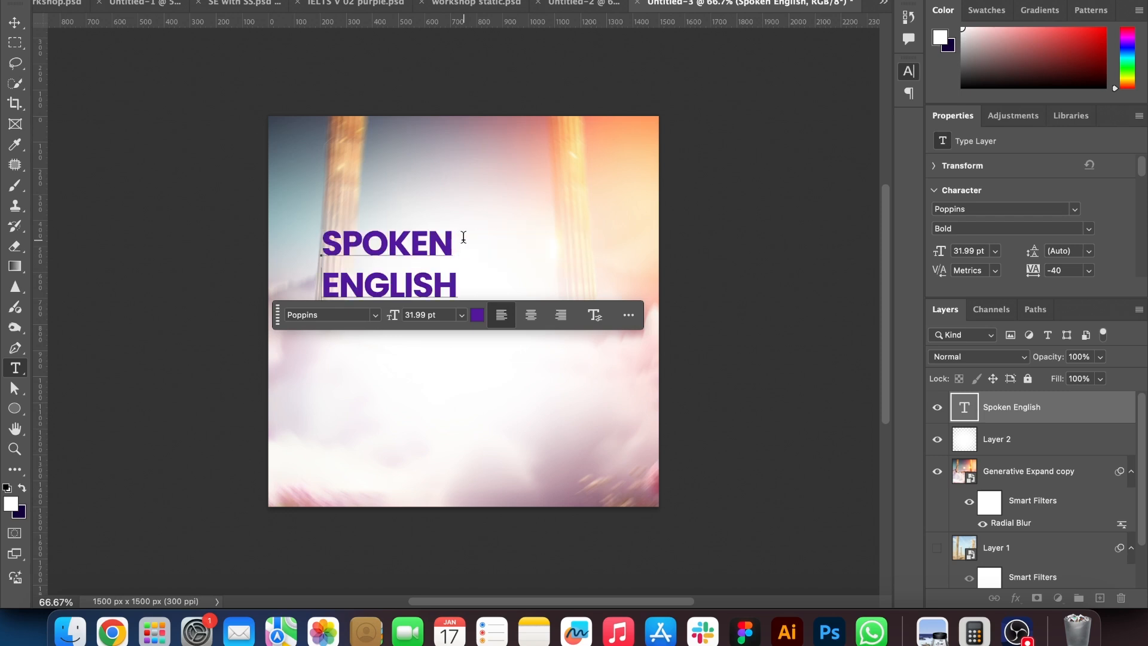
key(super+Return)
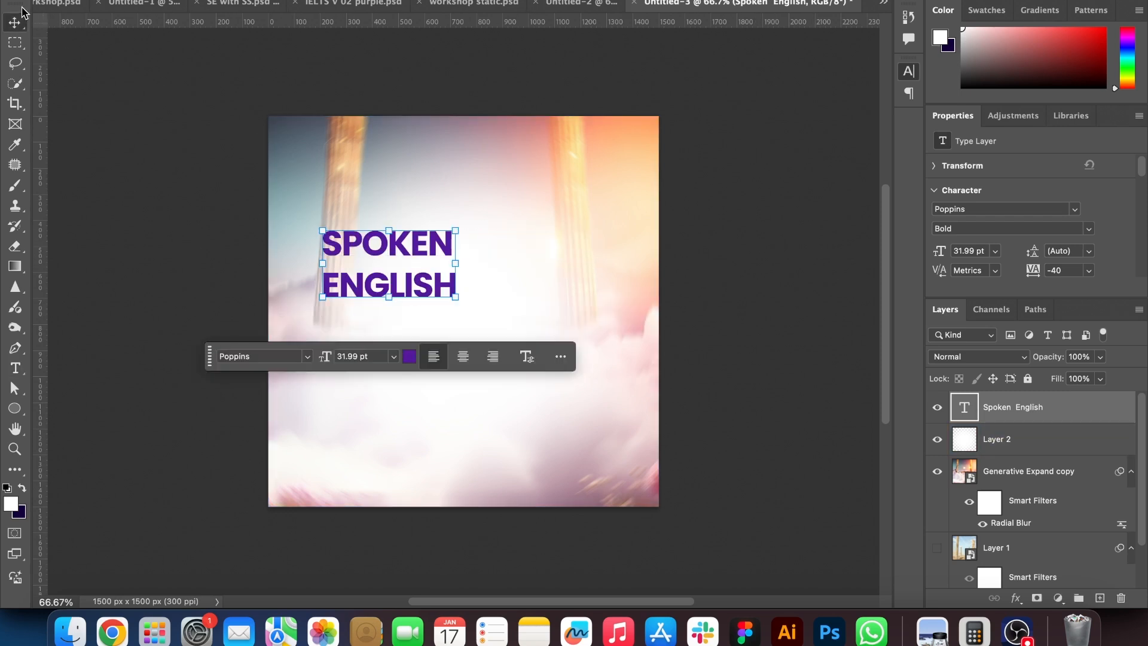
Select both title lines and tighten their leading to 30 pt in the Character panel
double_click(408, 252)
double_click(398, 245)
drag(324, 240, 571, 338)
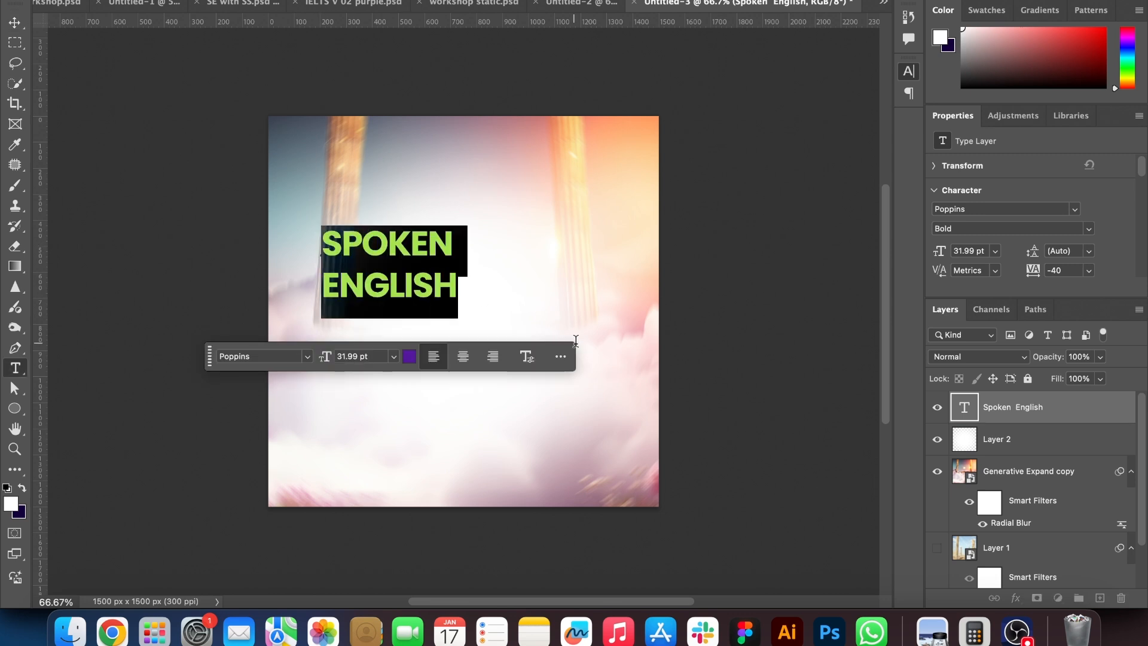
click(907, 72)
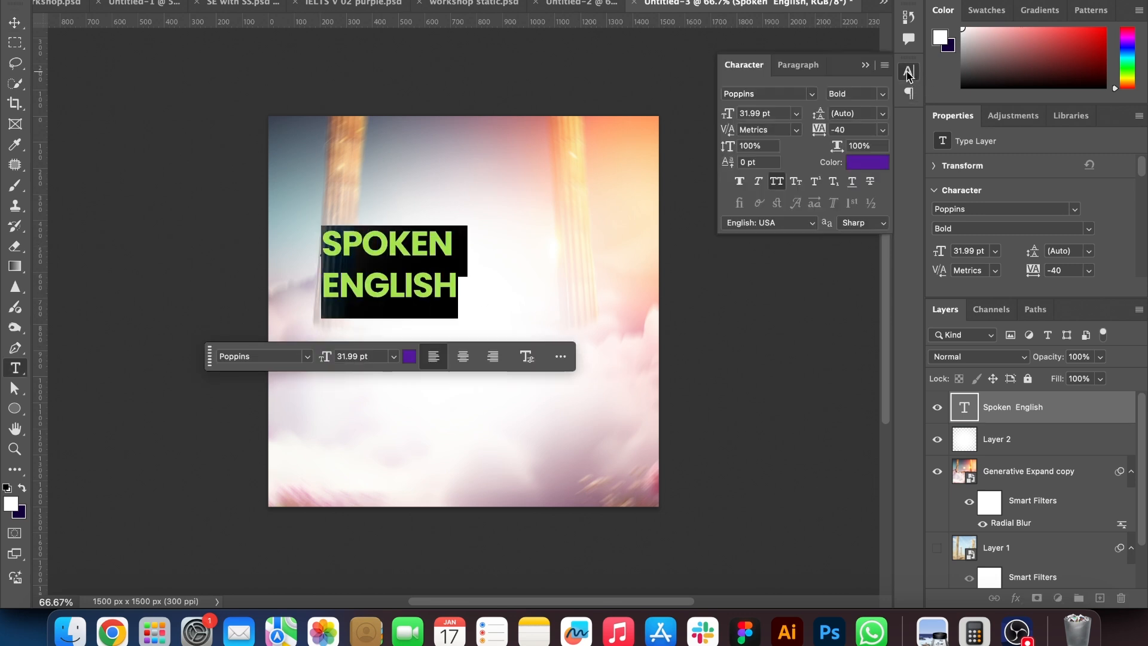
drag(822, 115, 816, 116)
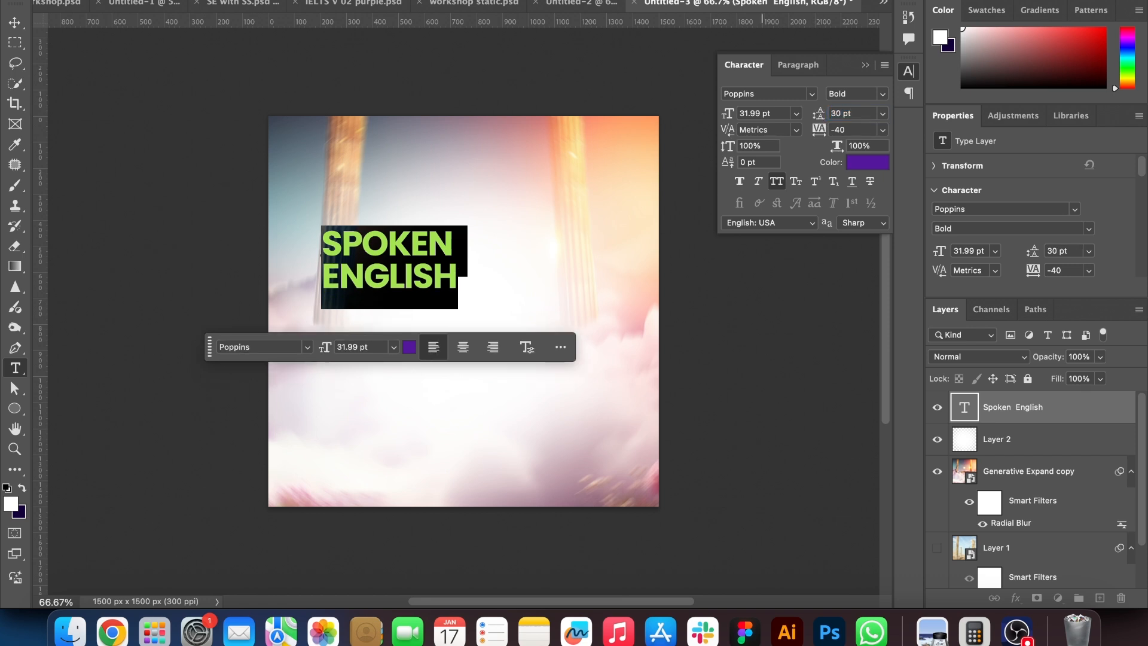
click(15, 22)
Reposition the title and scale it up to about 43.43 pt
click(203, 70)
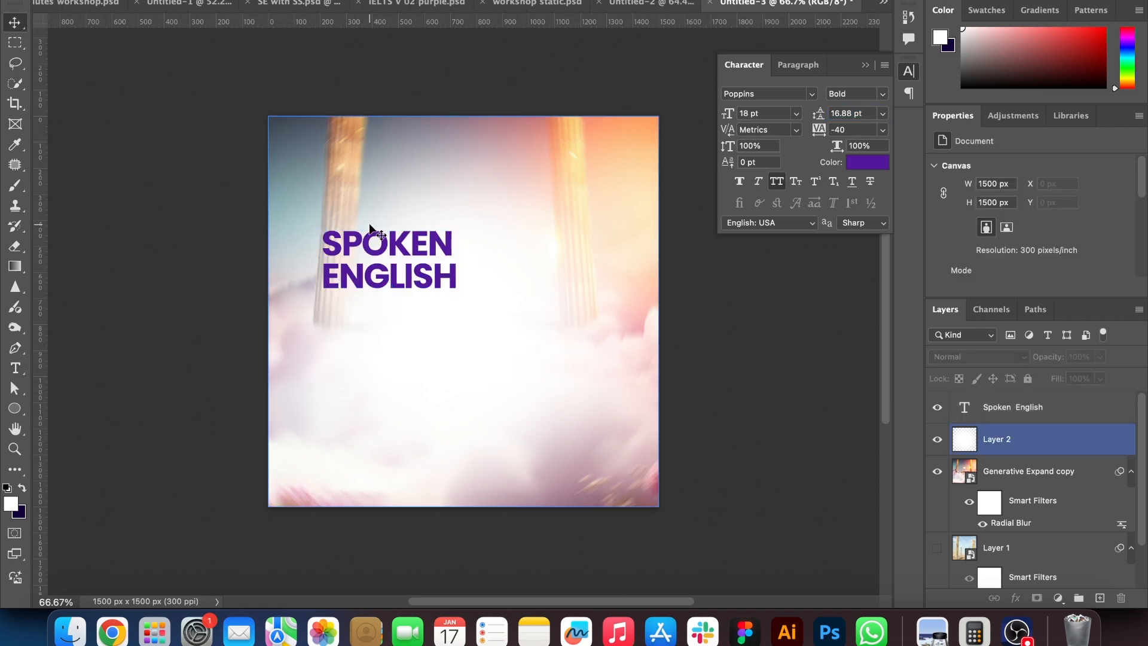
scroll(370, 226, up, 5)
mouse_move(370, 227)
mouse_down()
mouse_move(365, 281)
mouse_move(355, 210)
mouse_up()
drag(448, 231, 540, 228)
drag(477, 205, 465, 204)
key(Return)
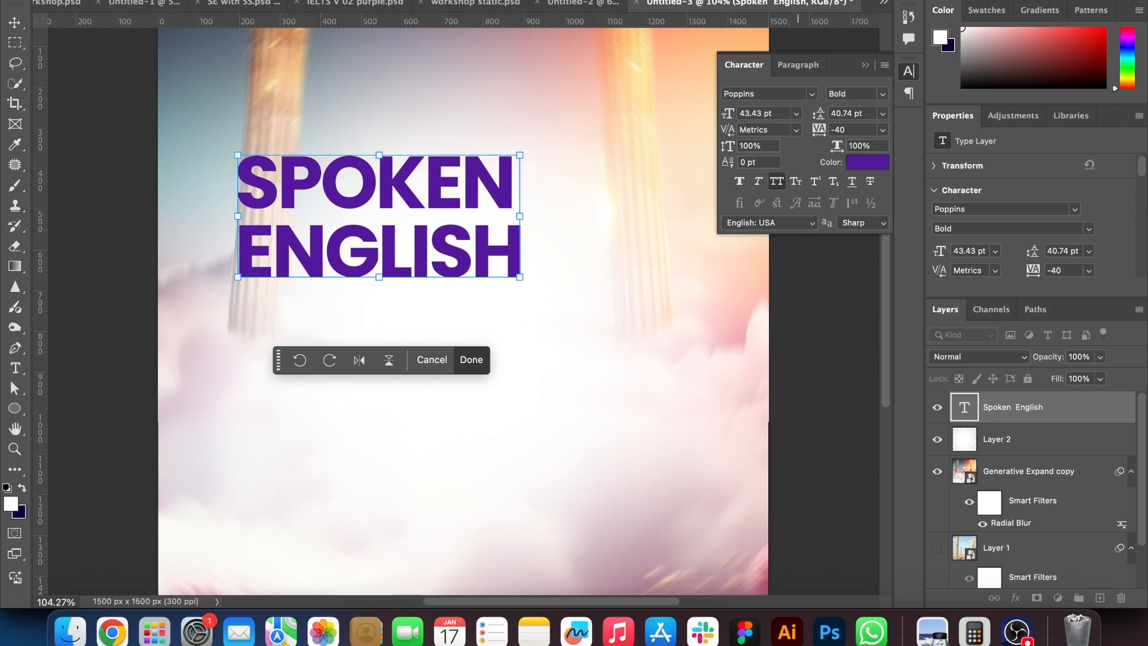
Recolour the title a deeper purple, #3d0b7a
click(861, 162)
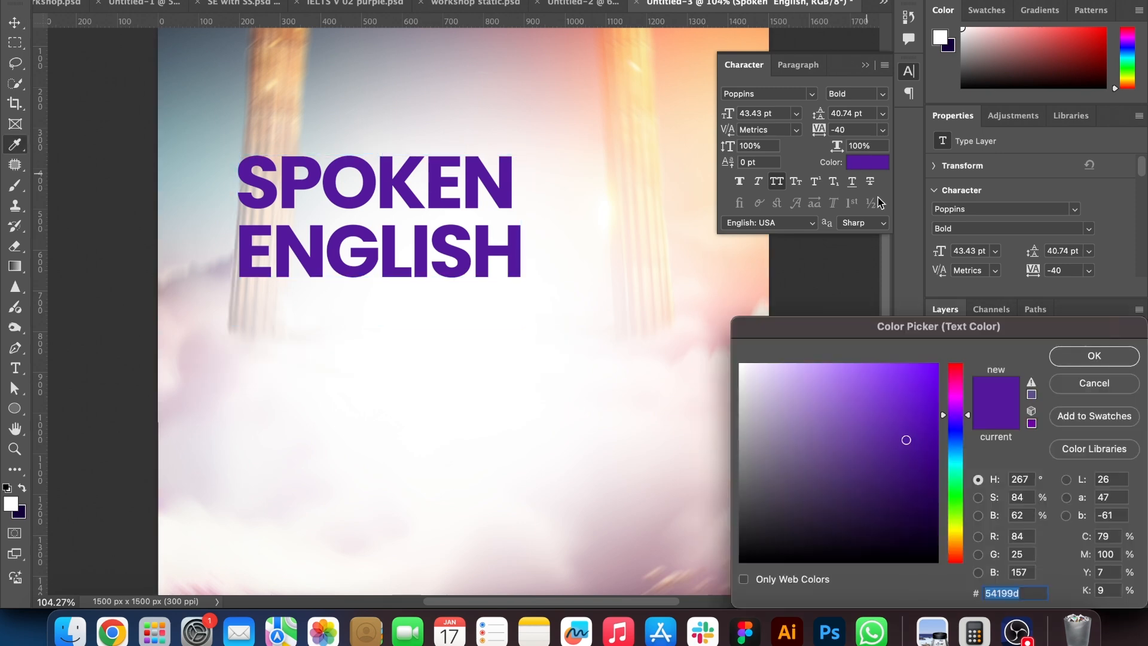
click(920, 466)
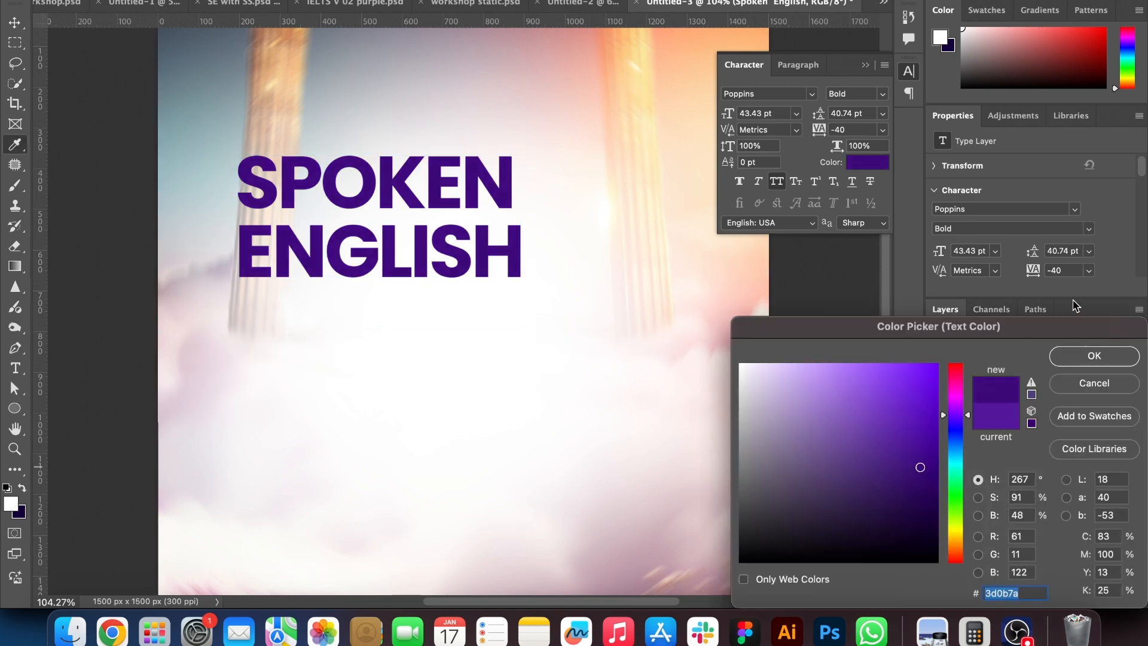
click(1086, 359)
Add a new empty layer clipped to the title text
click(1089, 451)
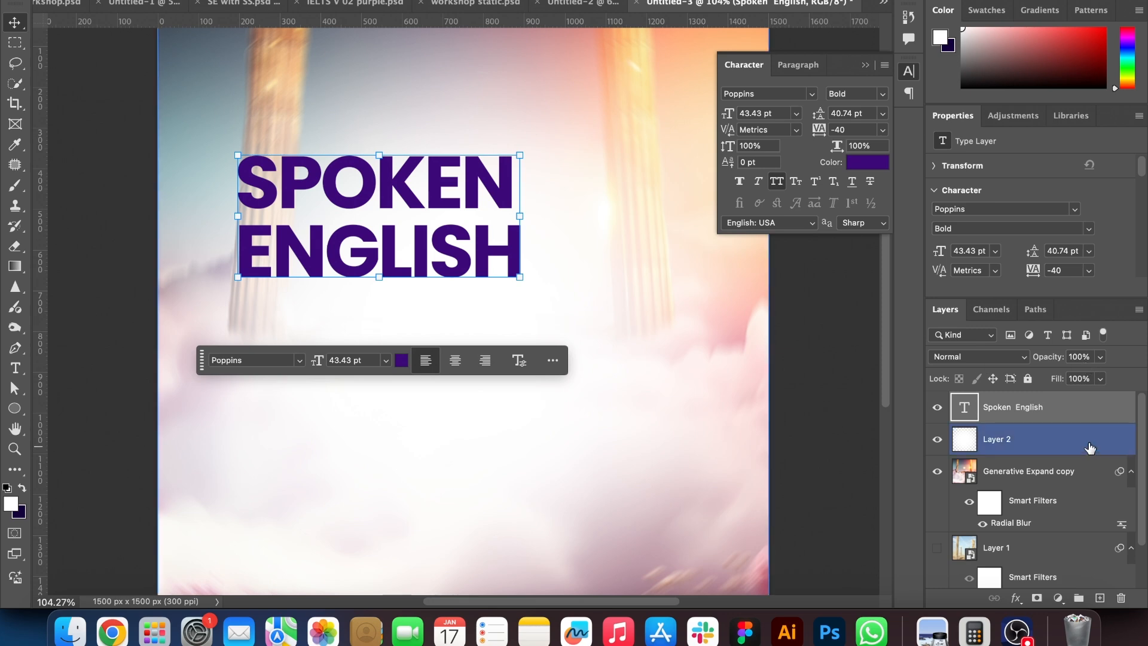
alt+click(1098, 596)
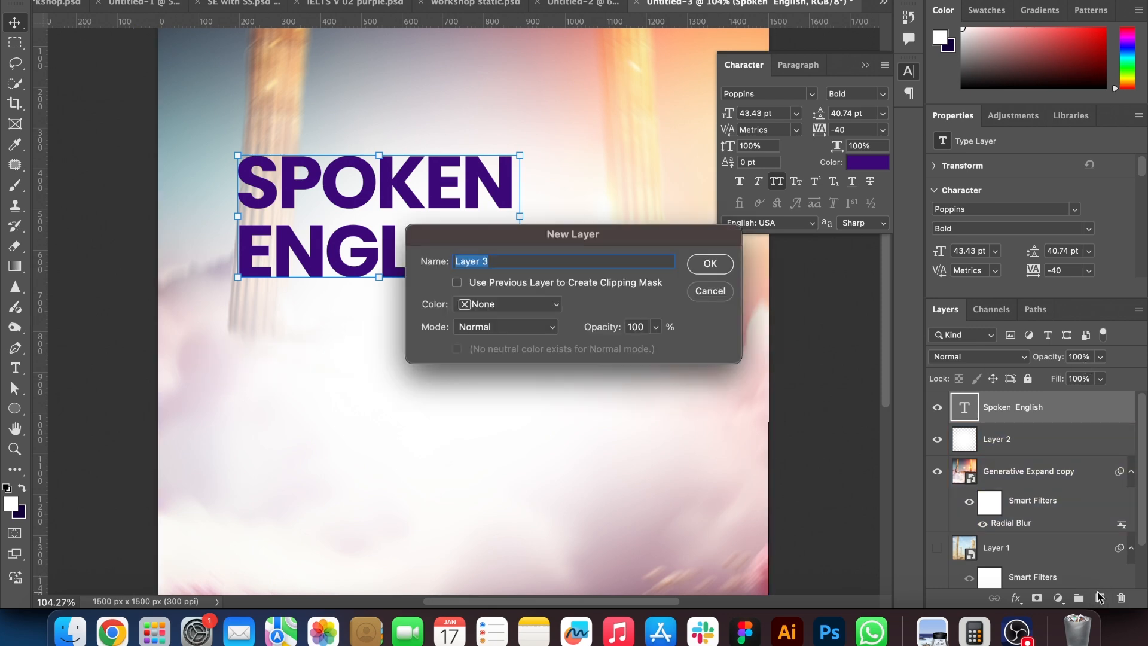
click(706, 292)
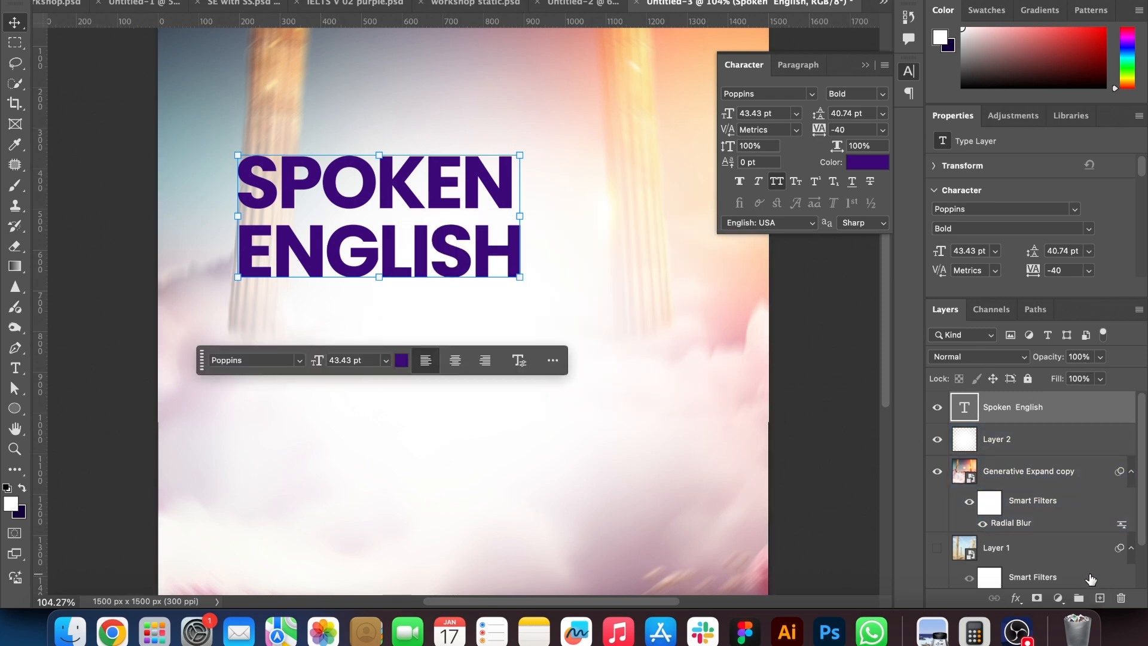
click(1100, 596)
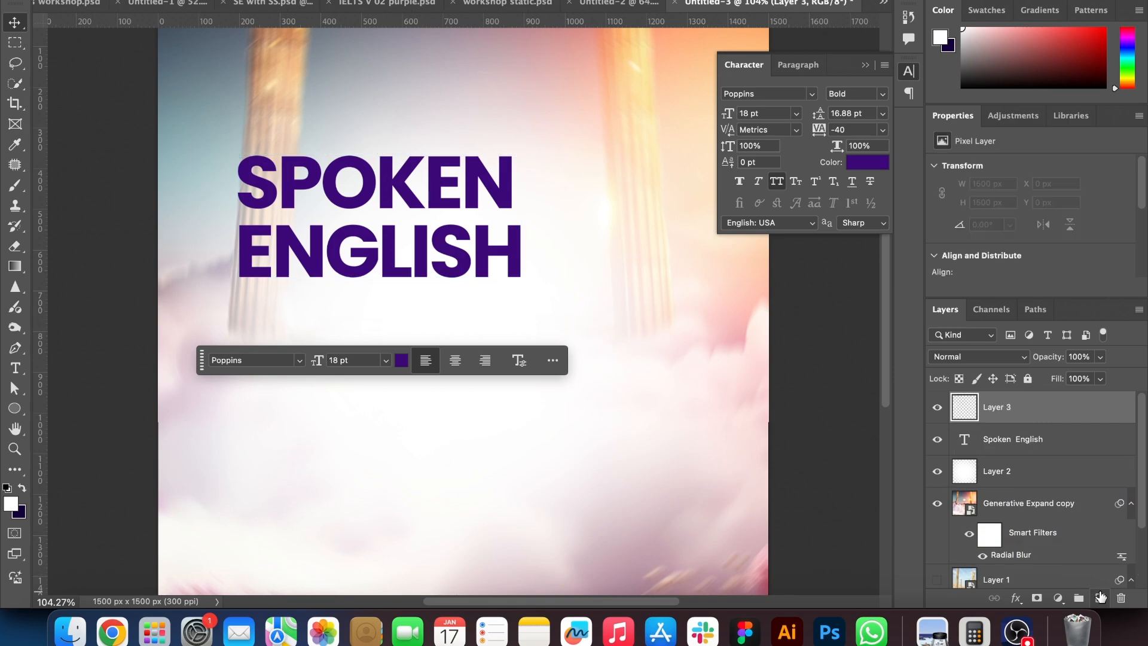
alt+click(966, 421)
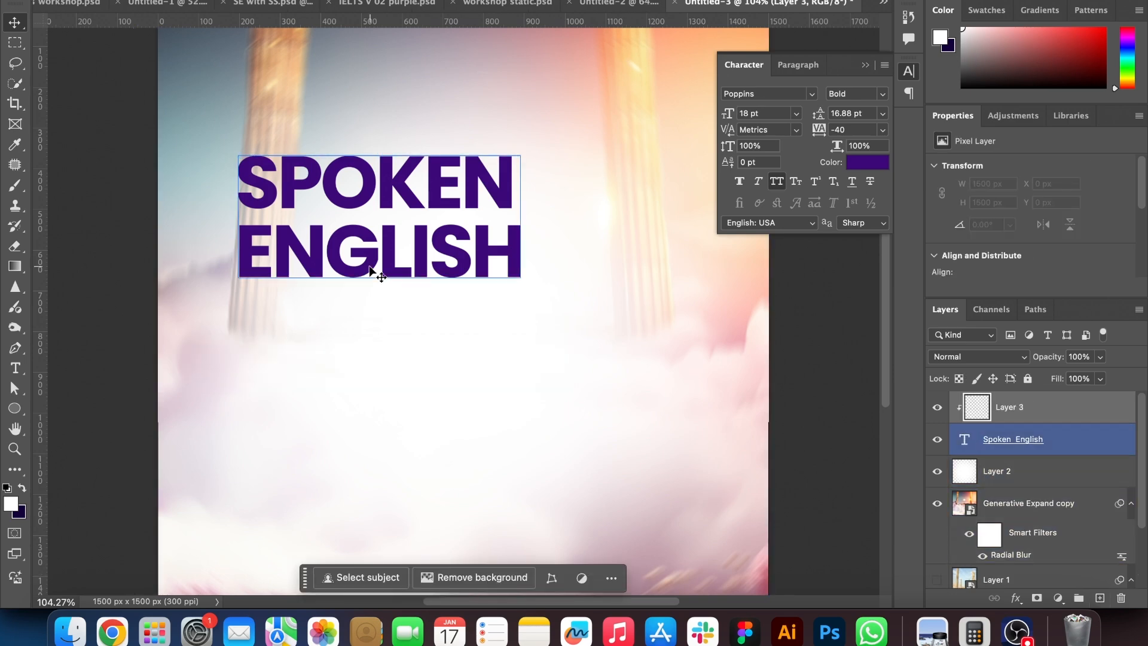
Brush soft white highlights onto SPOKEN and ENGLISH, undoing two that didn't work
click(14, 188)
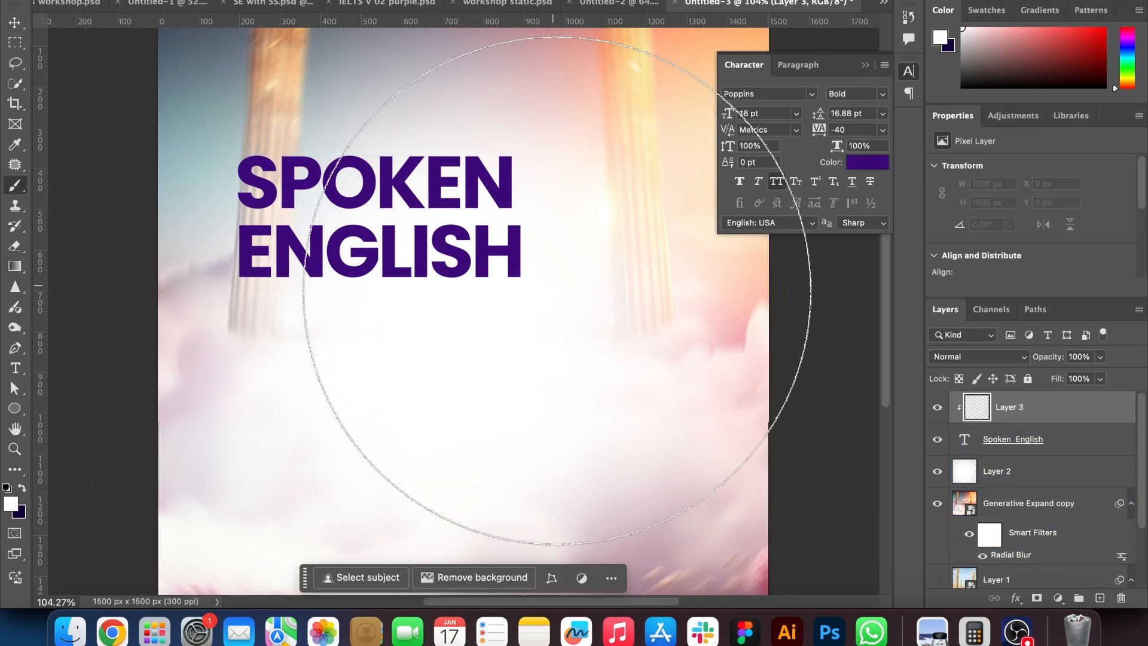
key(bracketleft)
key(bracketleft)
key(bracketleft)
key(bracketleft)
key(bracketleft)
key(bracketleft)
key(bracketleft)
key(bracketleft)
key(bracketleft)
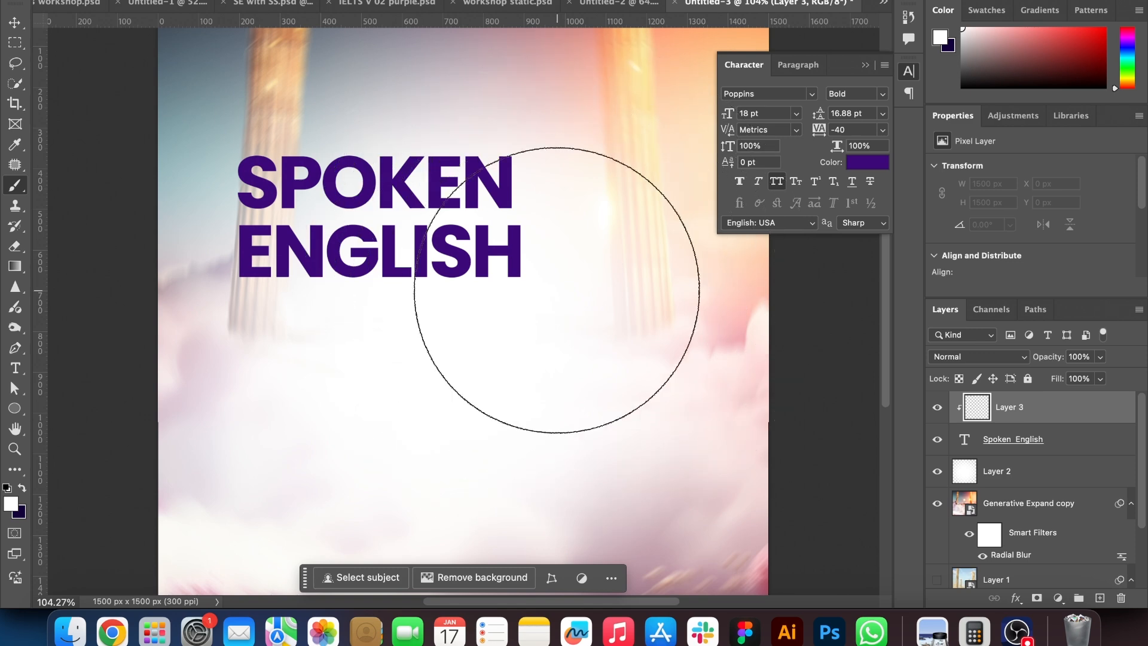
click(391, 300)
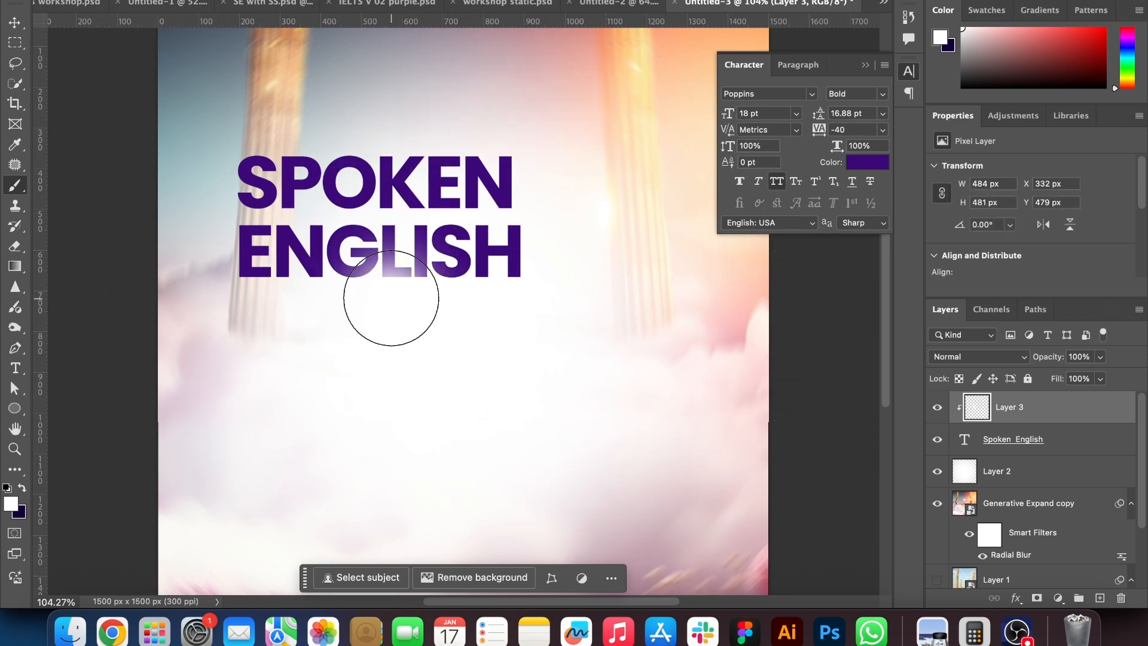
key(super+z)
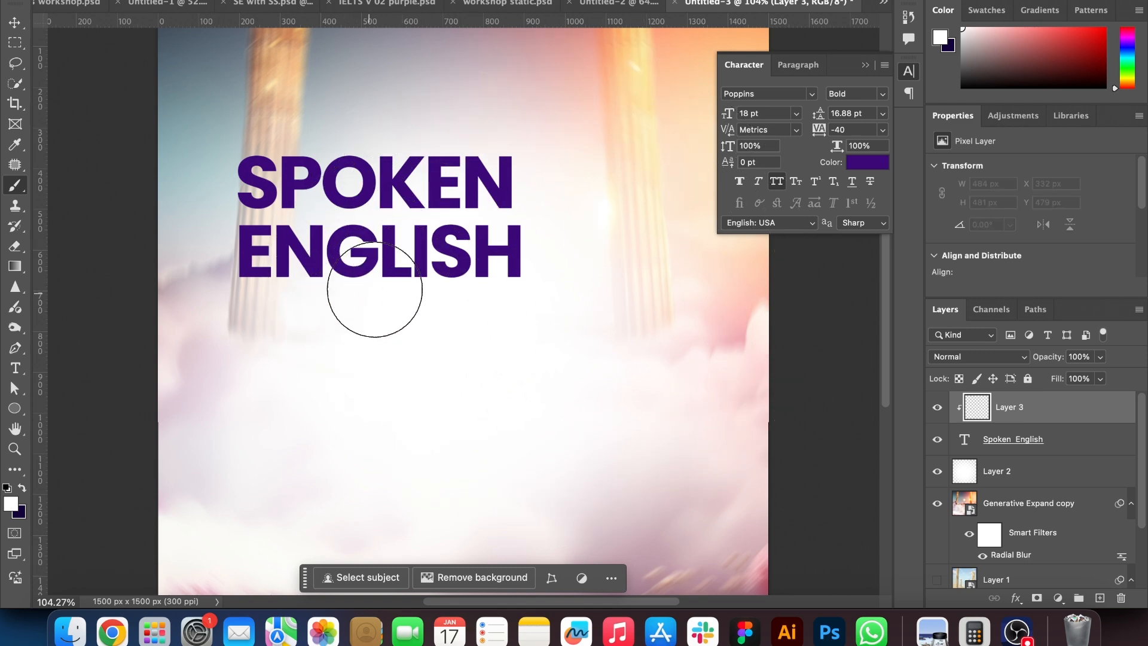
key(bracketright)
click(542, 147)
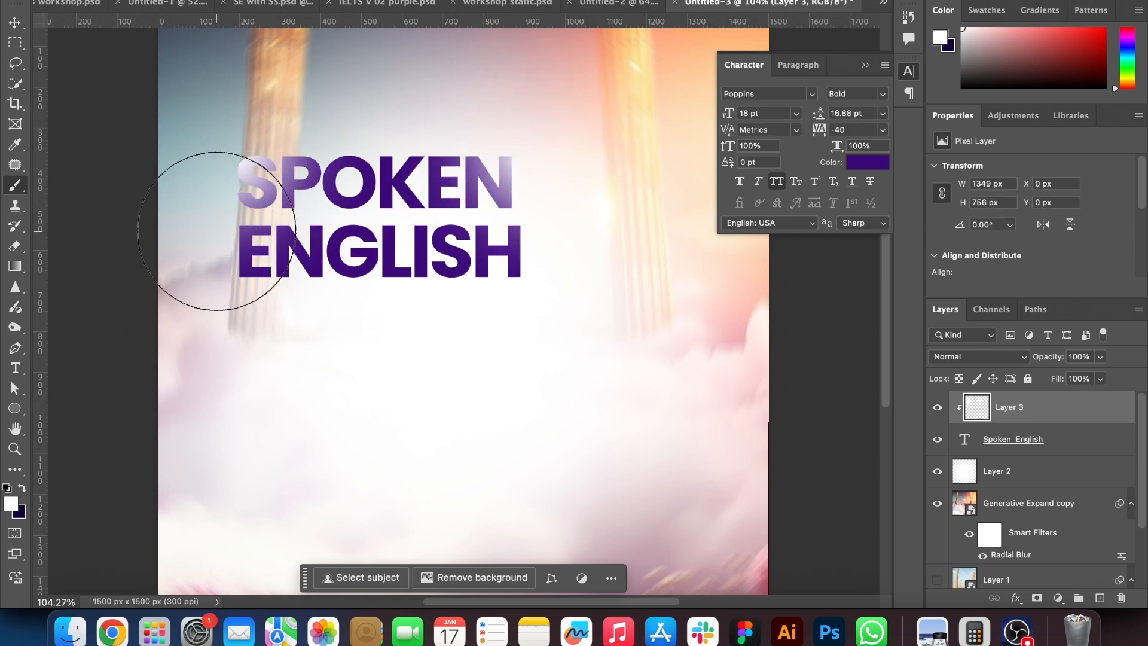
click(316, 307)
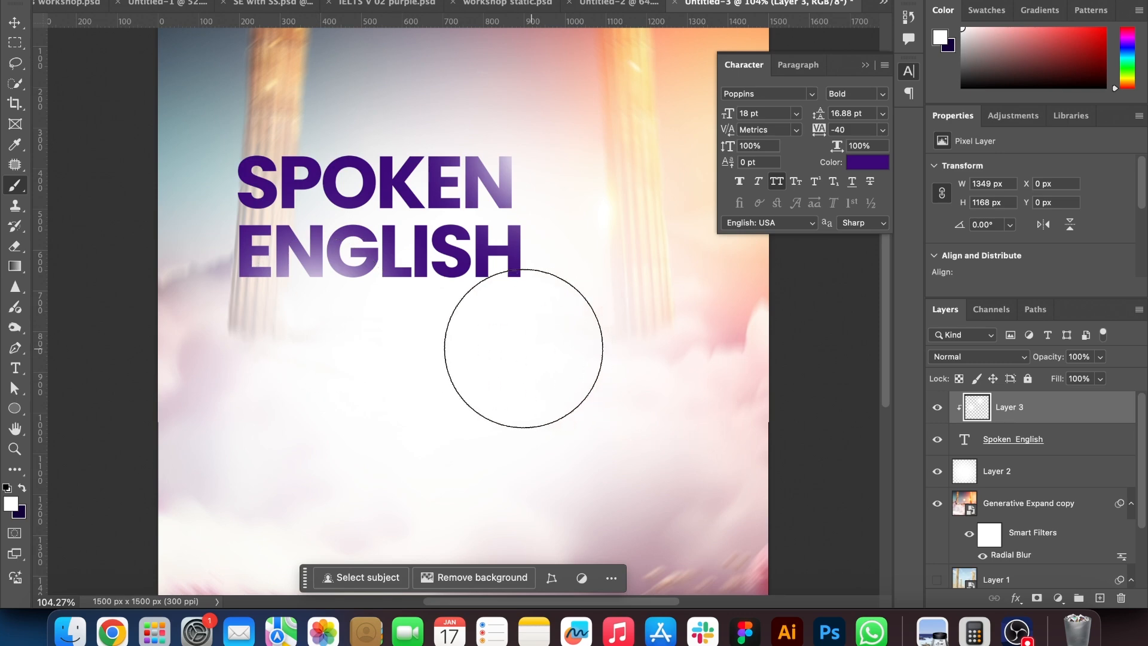
click(418, 335)
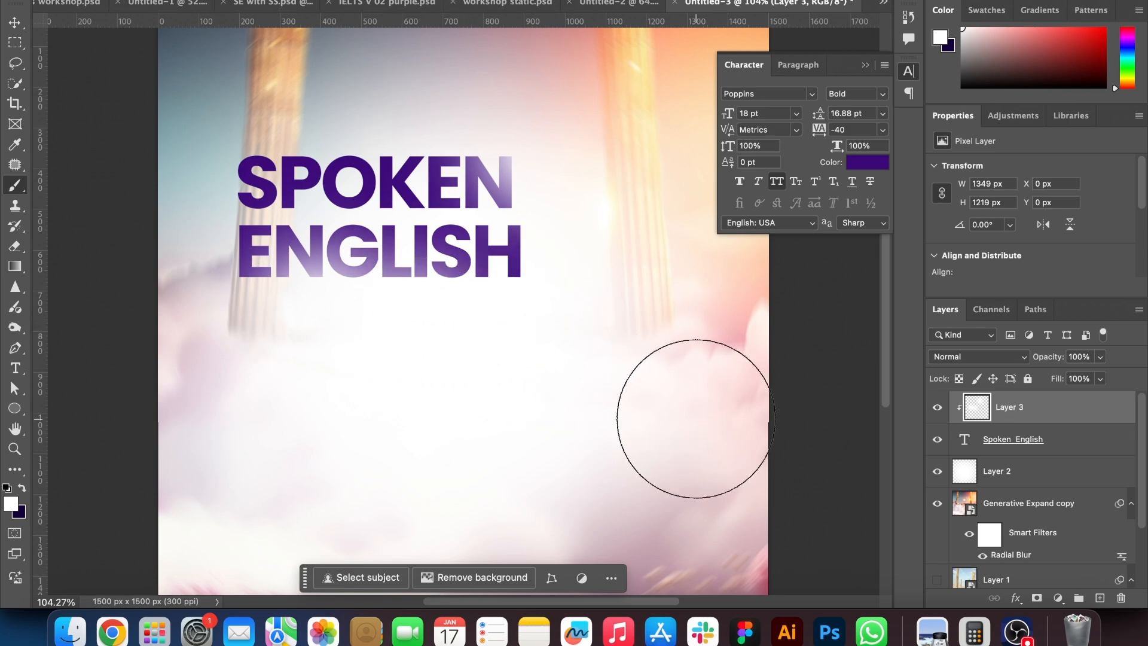
key(ctrl+z)
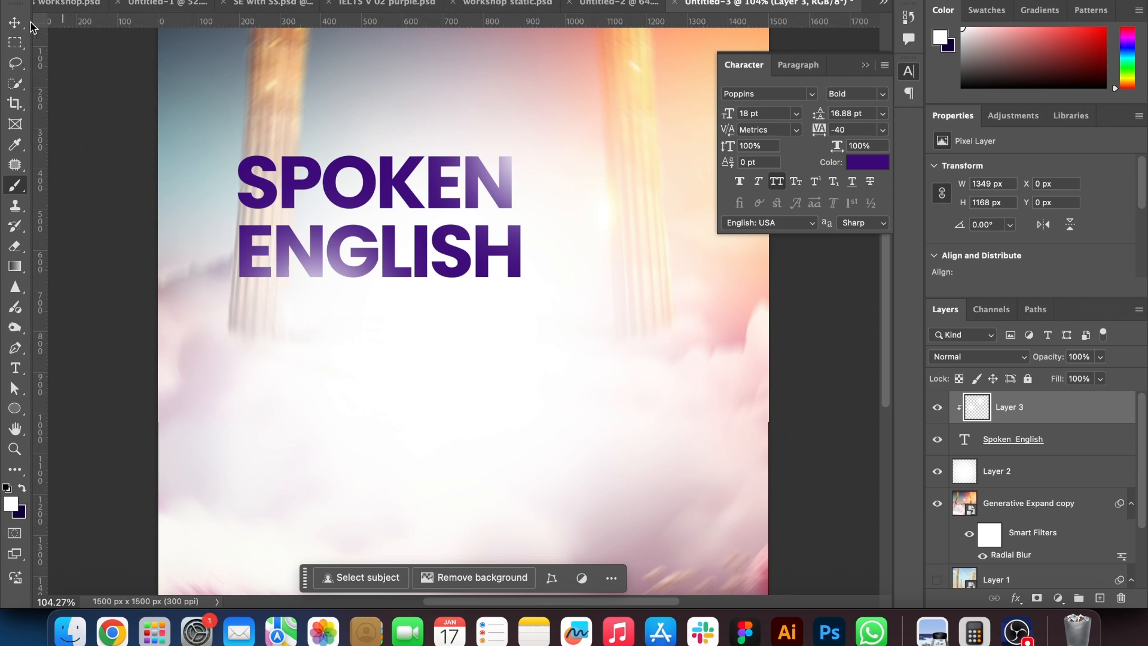
Add a new layer above Layer 2 for brushing behind the title
key(v)
click(299, 197)
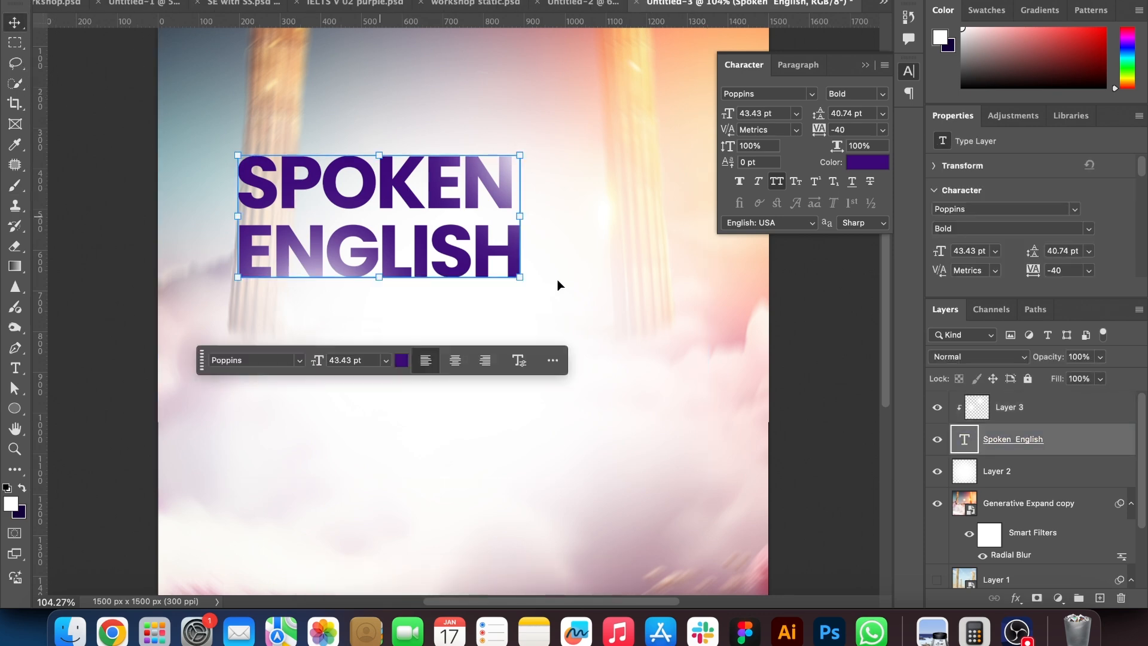
click(1046, 472)
click(15, 185)
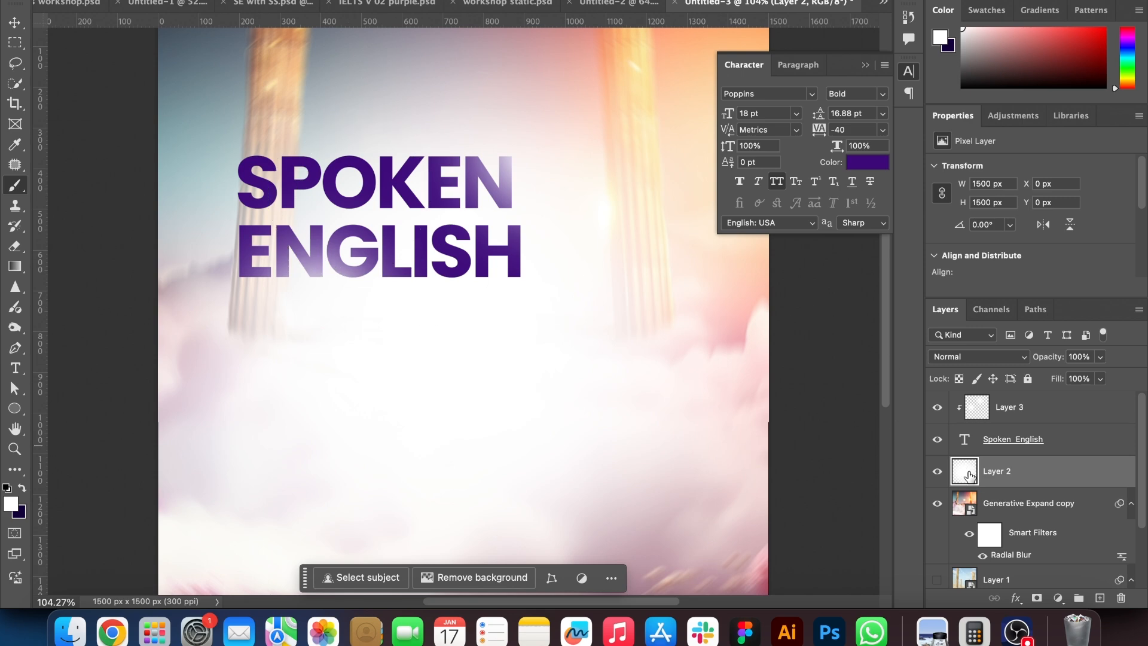
click(1101, 598)
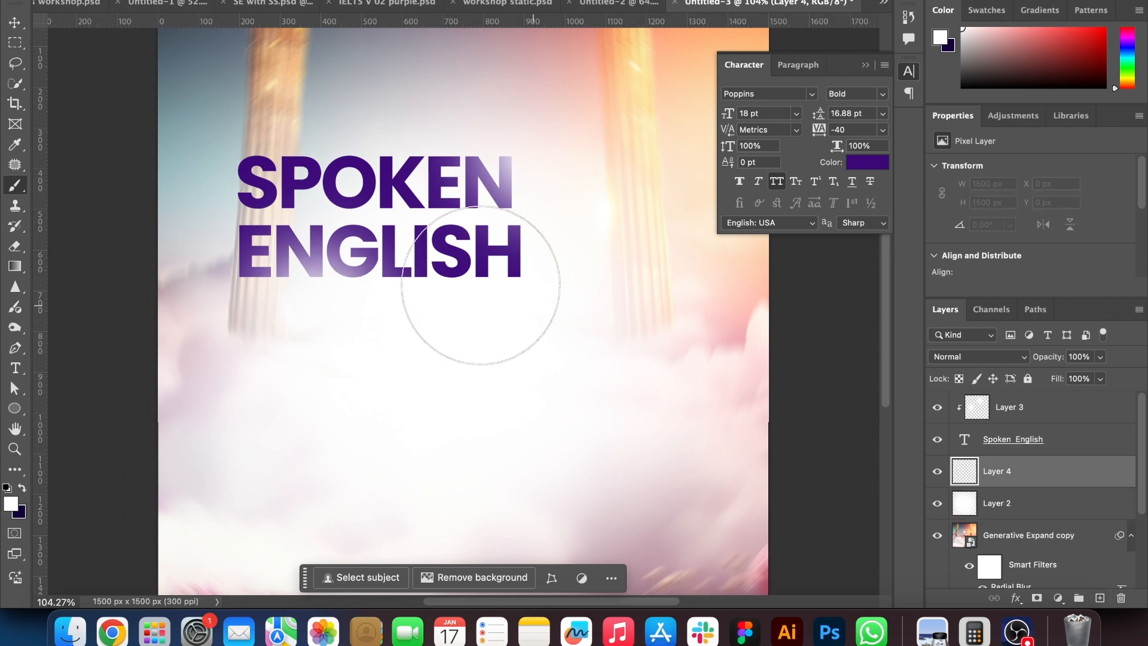
Dab soft white behind the headline and left pillar, then deselect the layers
click(271, 182)
click(297, 206)
click(285, 225)
click(364, 192)
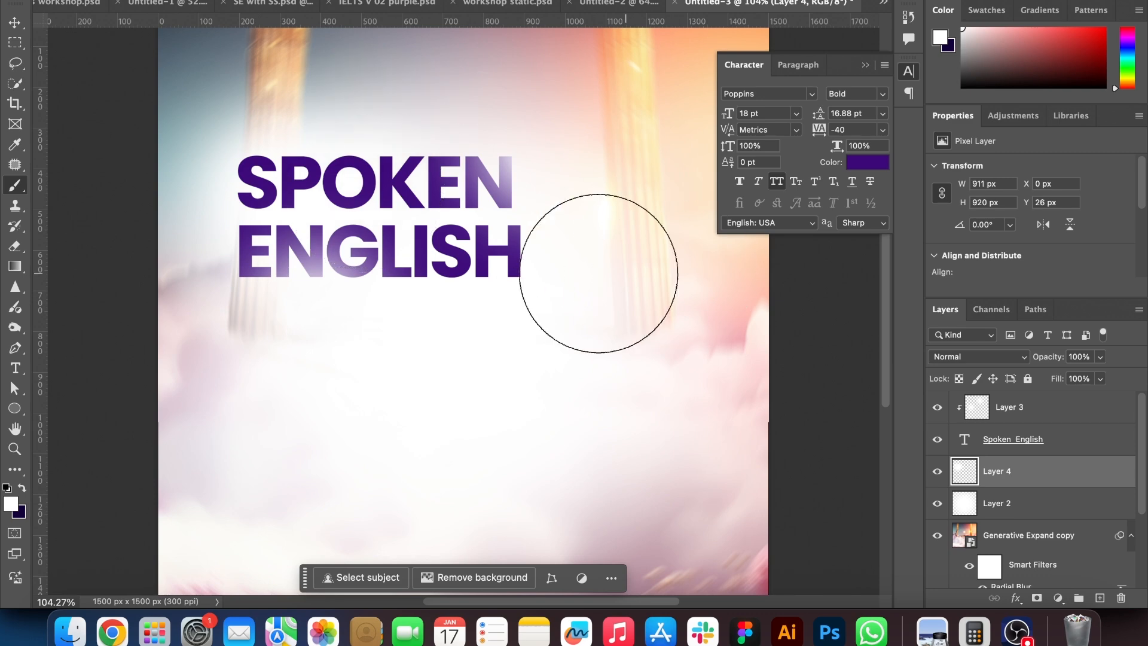
click(24, 26)
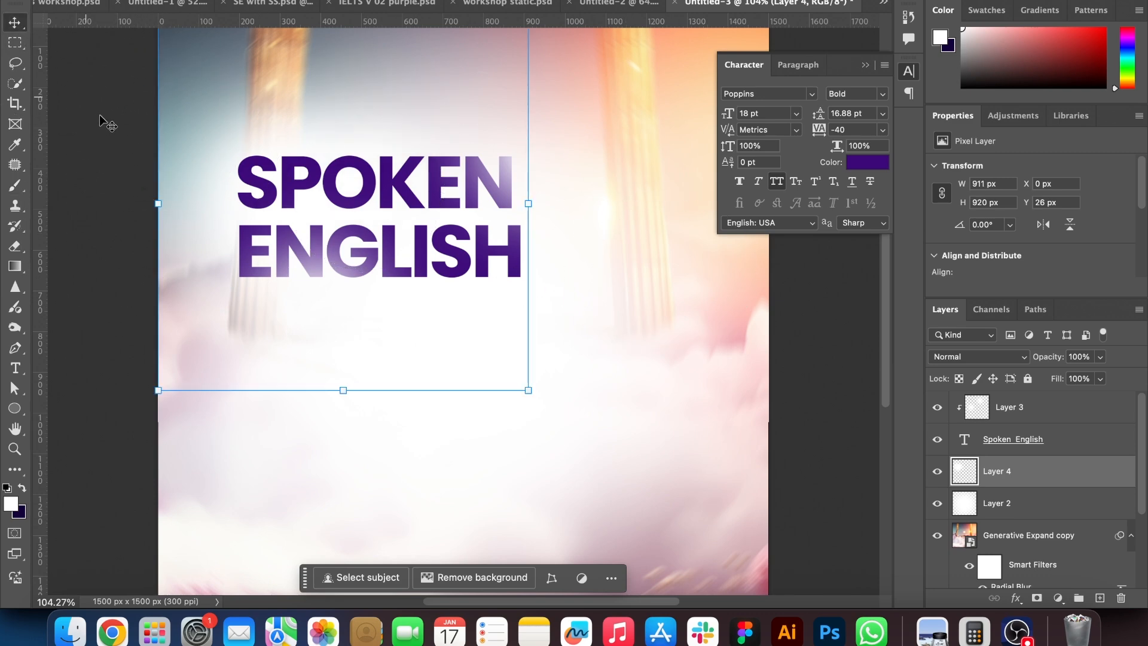
click(123, 147)
click(90, 317)
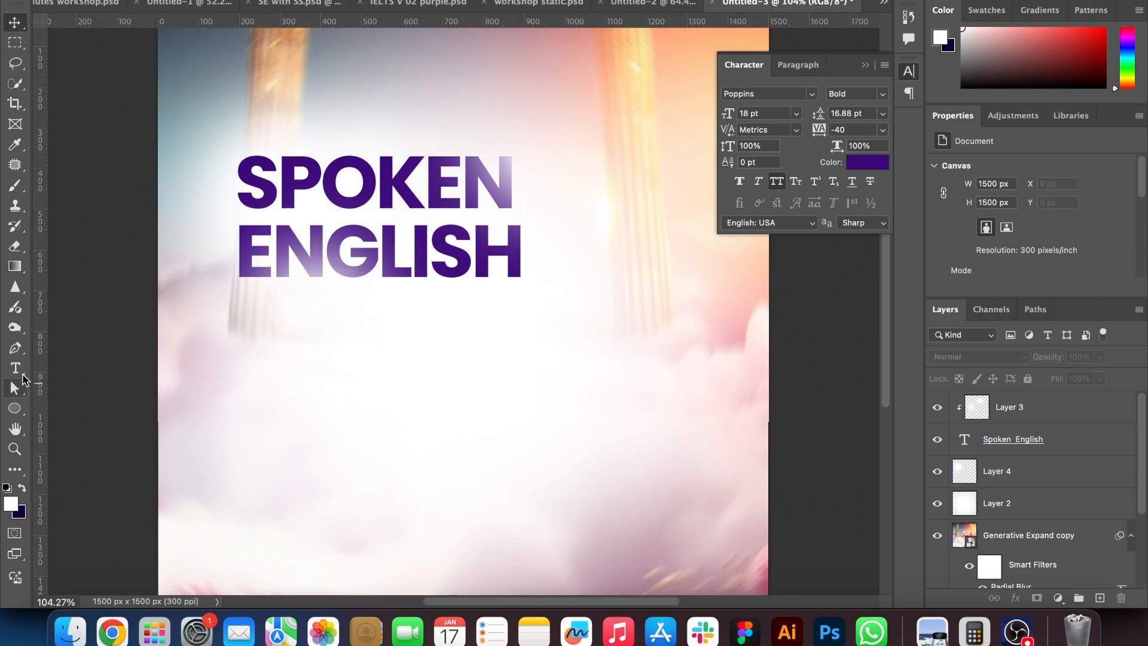
Add a new layer at the top of the stack and set the shape fill to none
scroll(293, 180, up, 5)
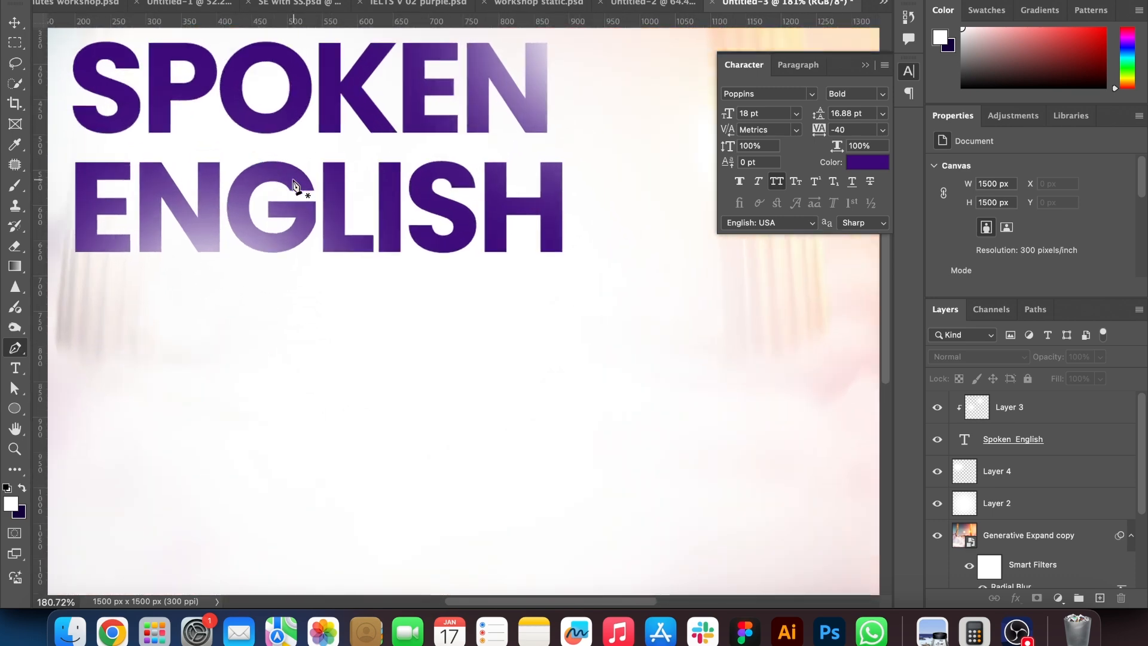
scroll(294, 181, left, 5)
scroll(294, 181, up, 4)
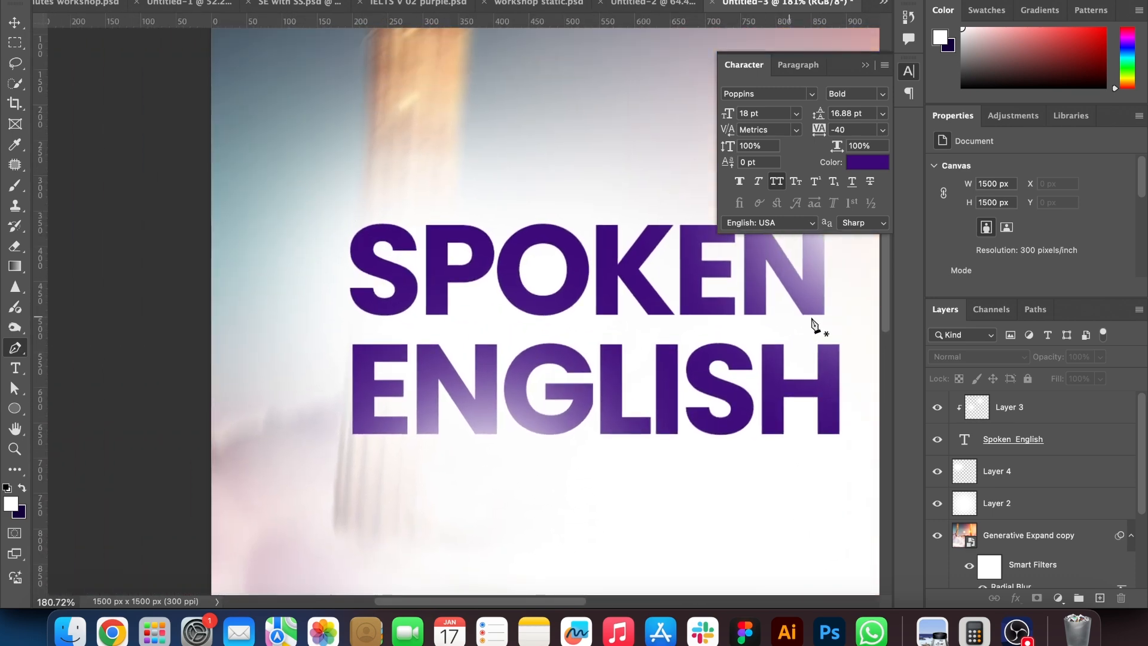
click(1069, 407)
click(1099, 598)
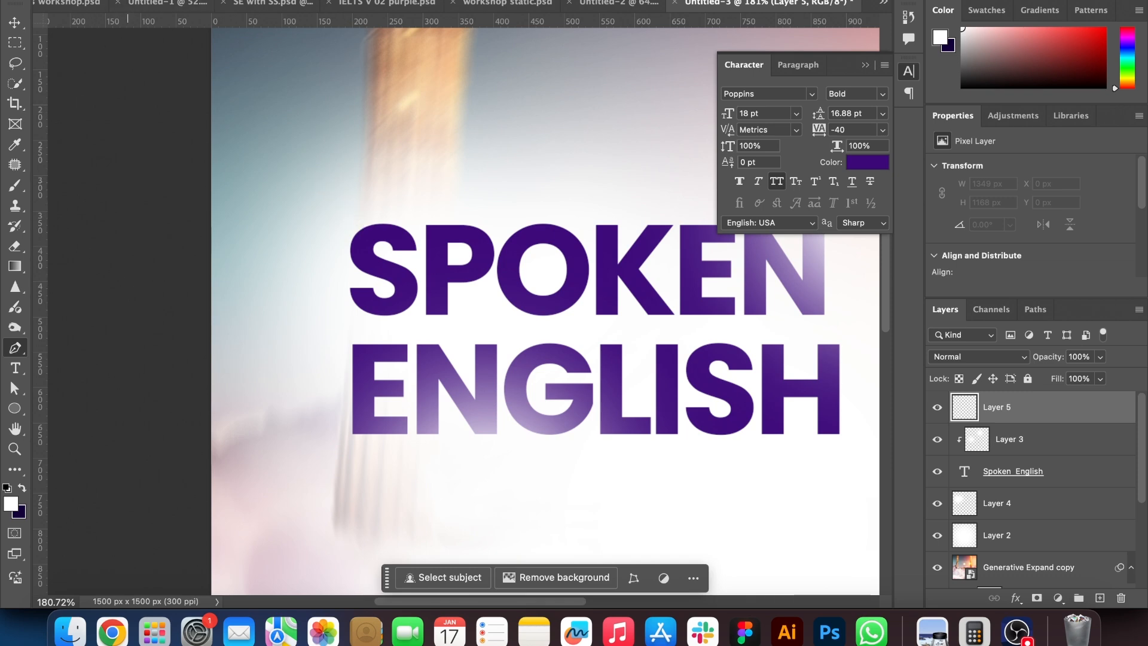
click(127, 1)
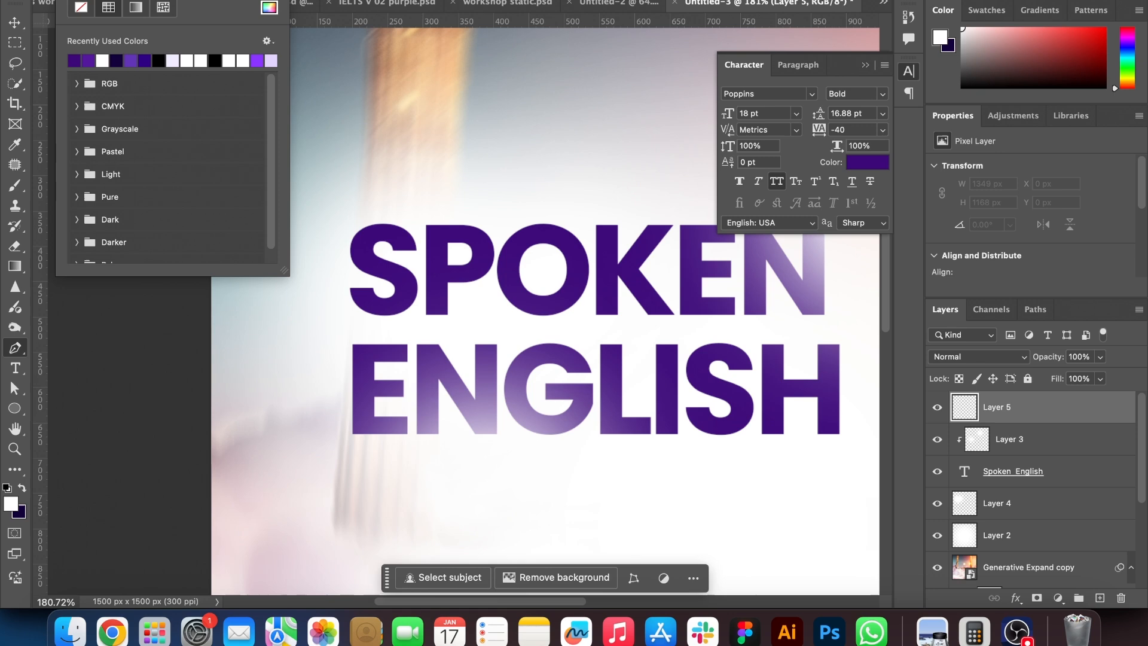
click(86, 8)
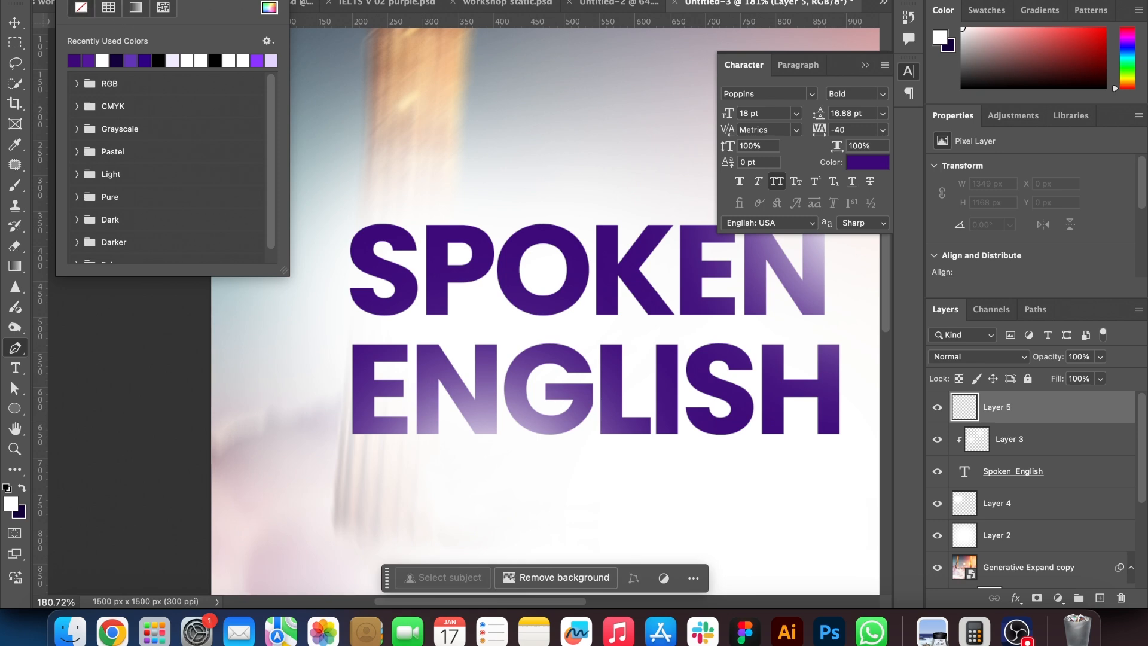
click(127, 0)
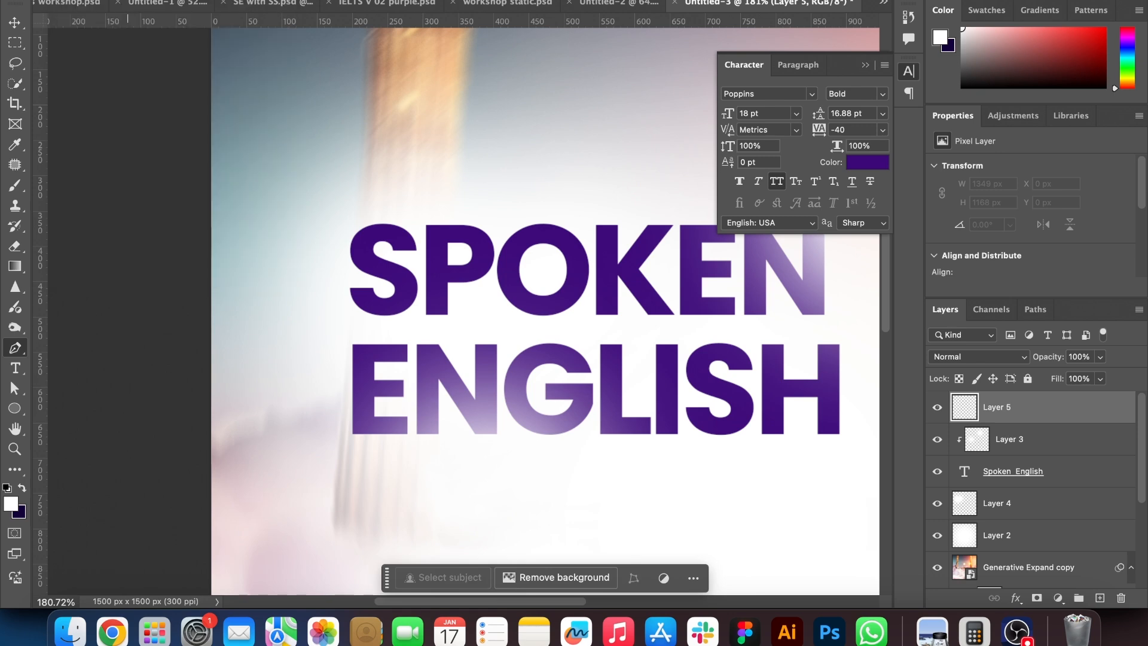
Draw three short accent strokes above and left of the title
click(346, 197)
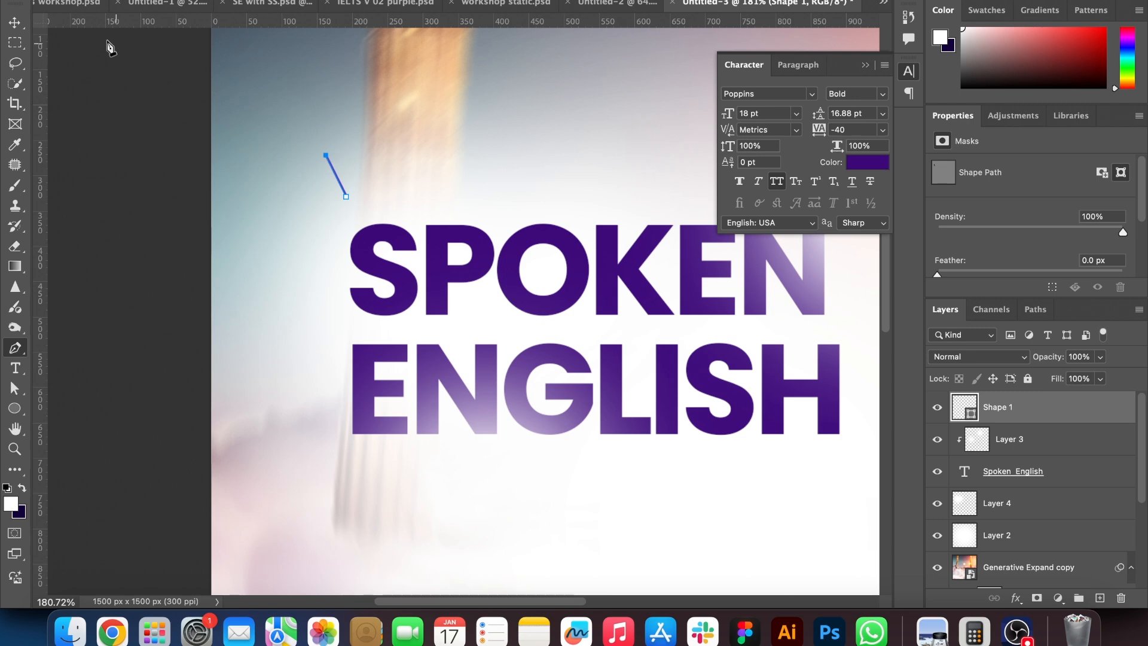
click(17, 25)
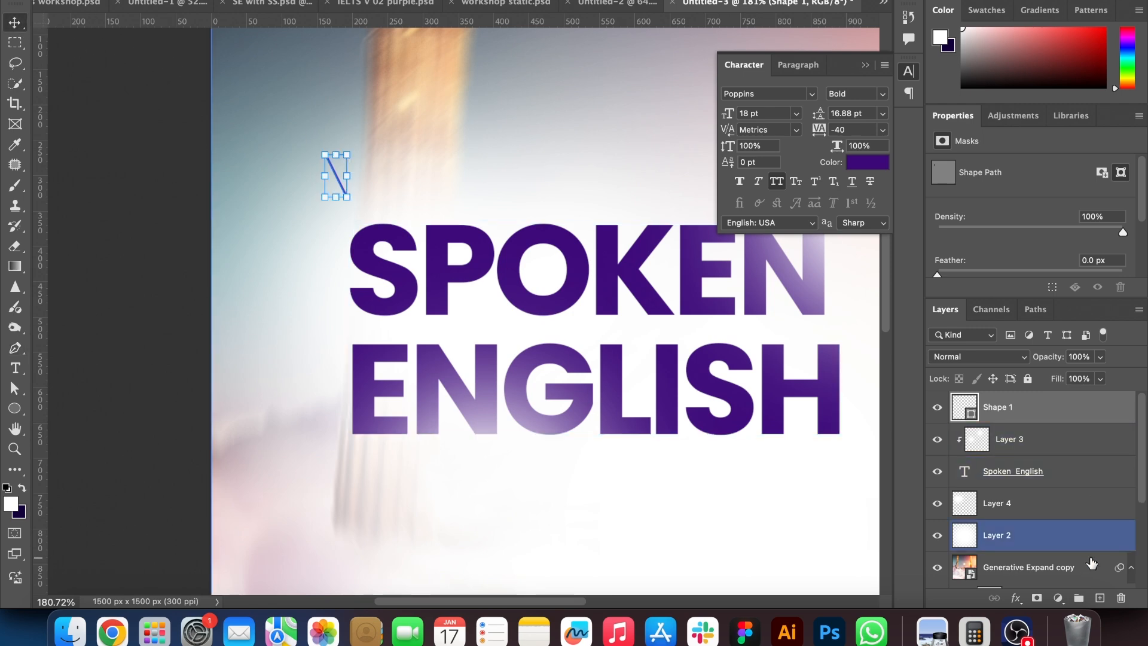
click(1100, 597)
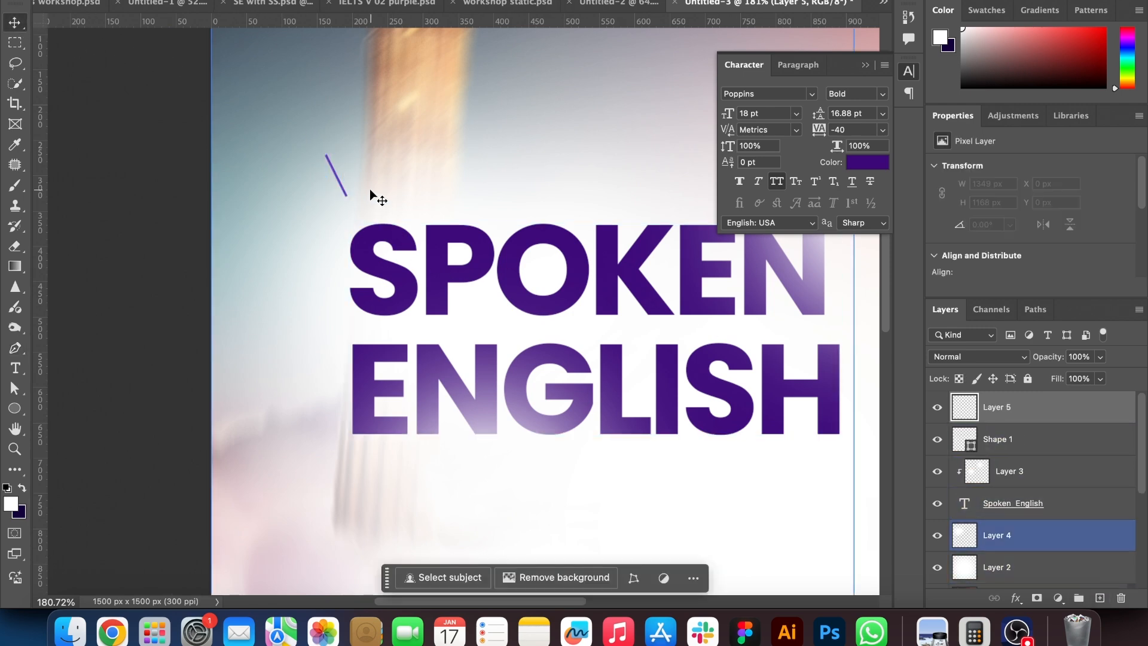
click(20, 349)
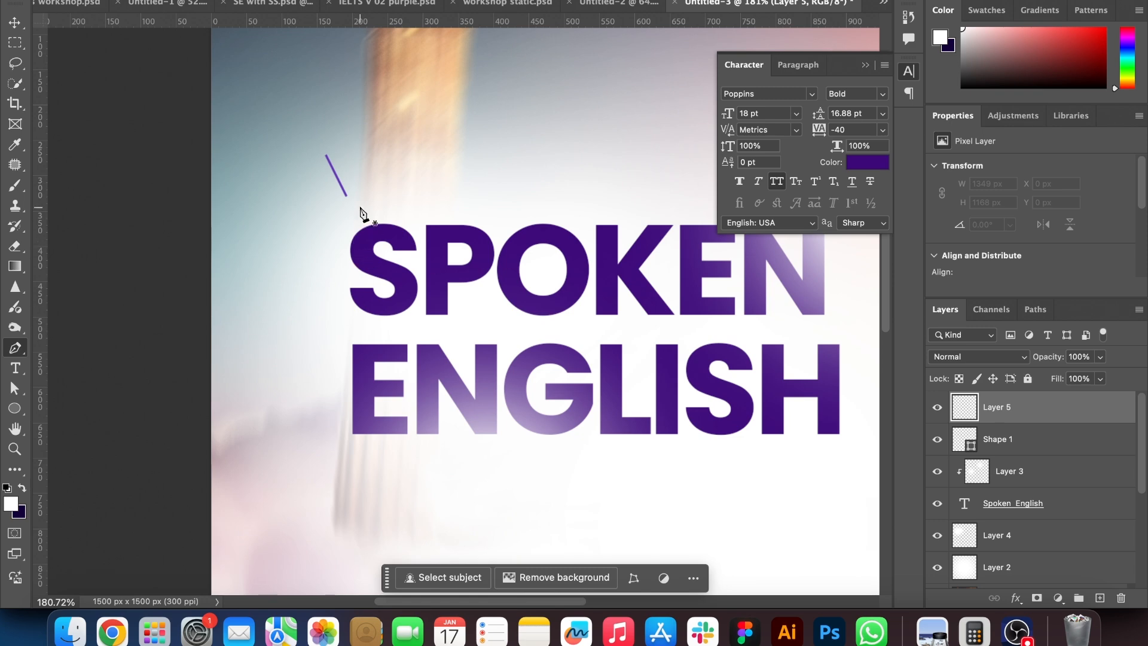
click(370, 192)
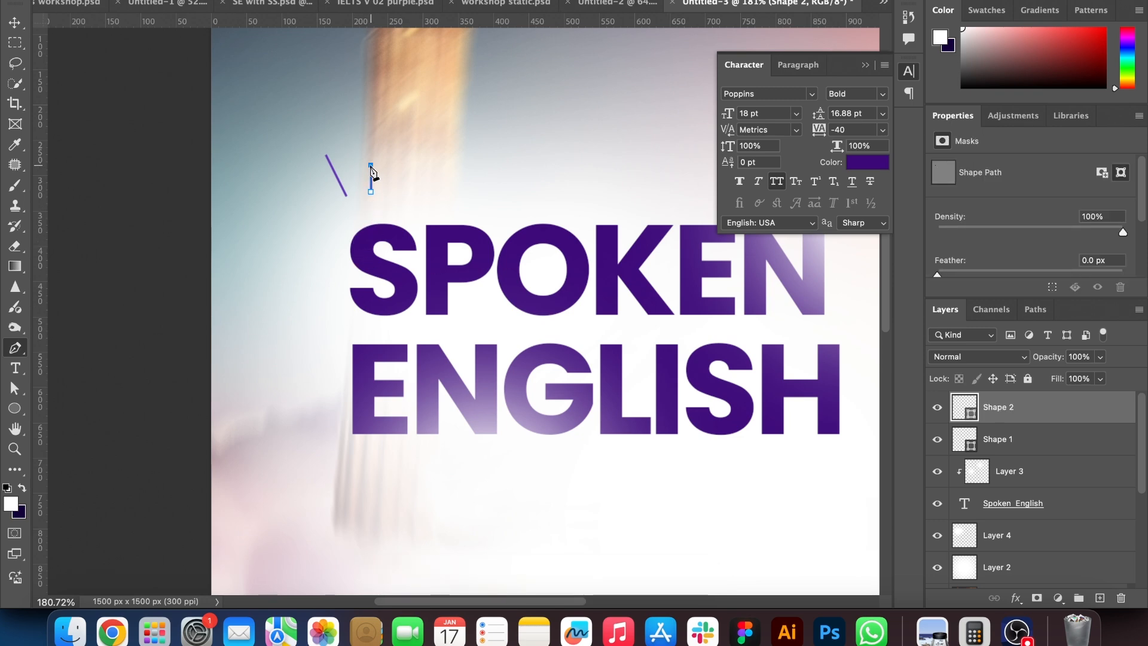
click(18, 27)
click(133, 187)
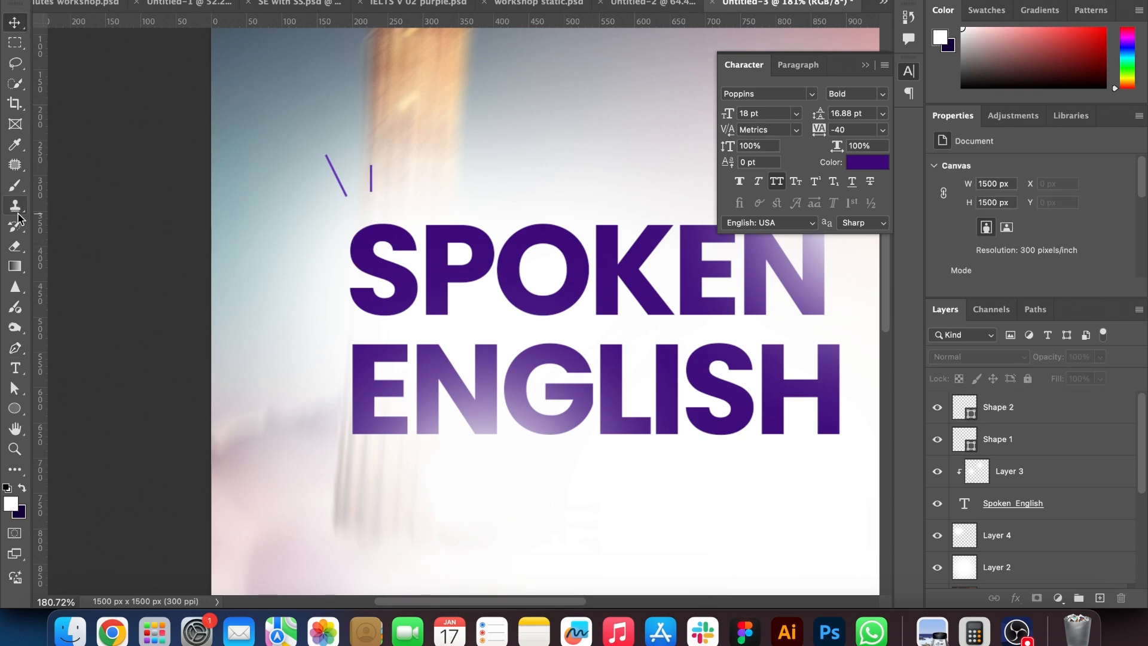
click(18, 351)
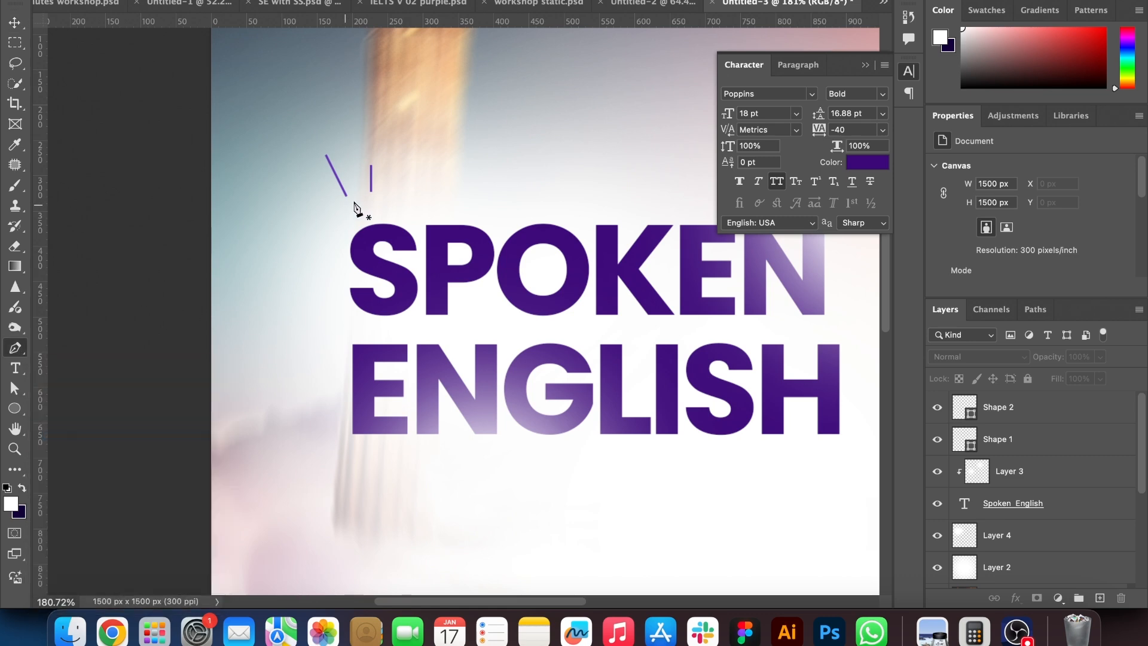
click(327, 220)
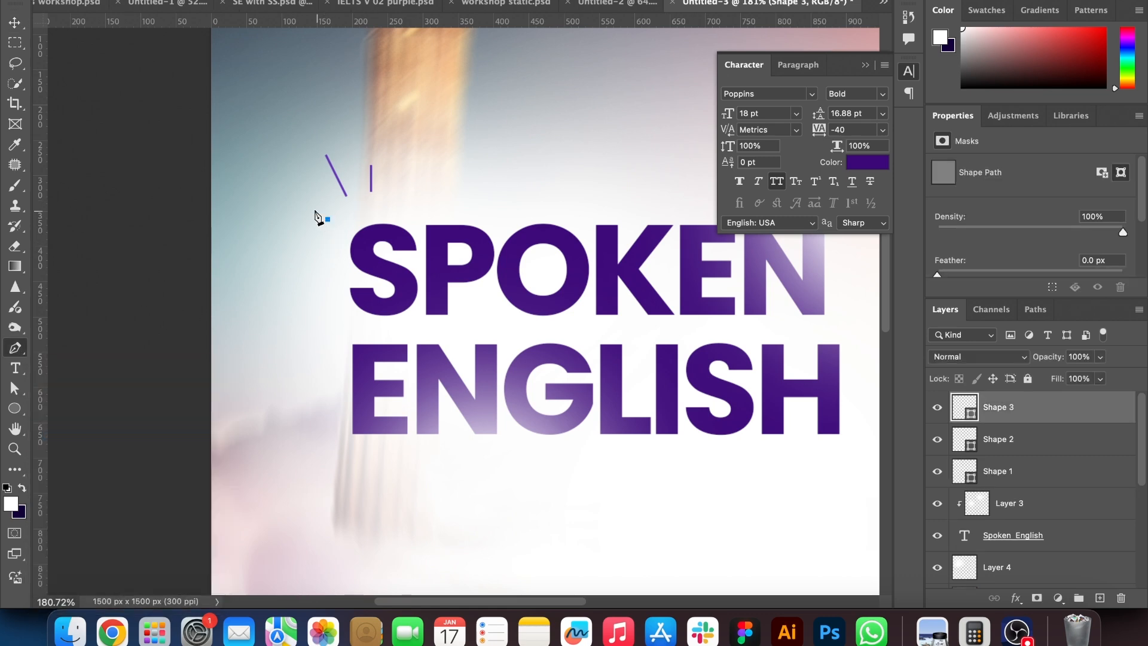
click(15, 22)
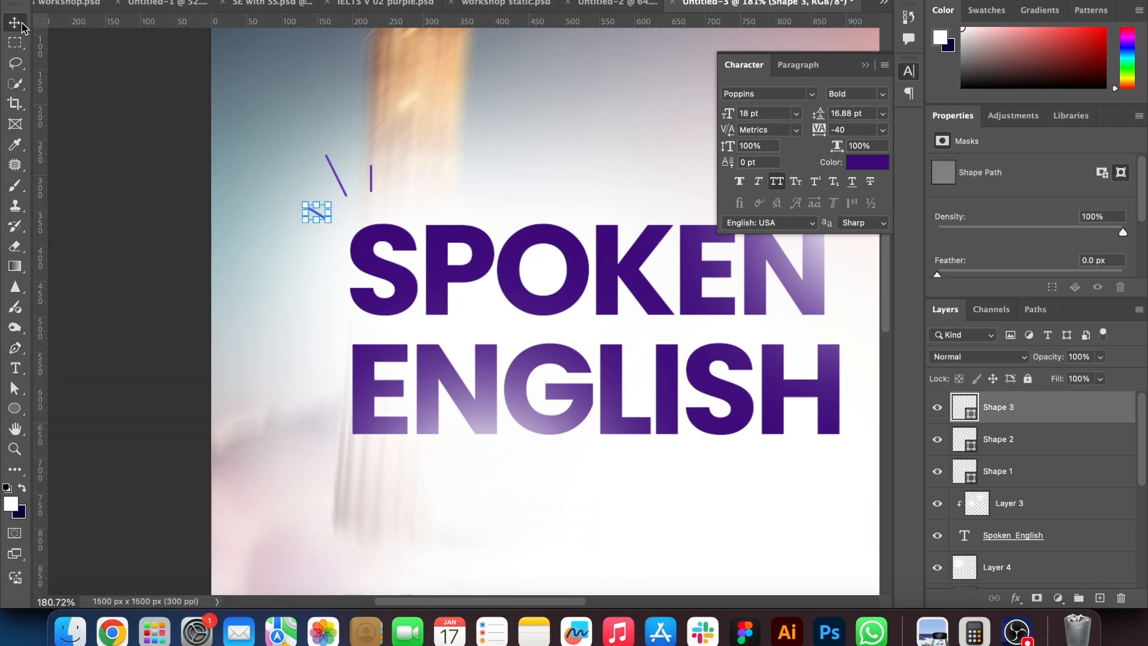
click(117, 115)
Recolour the Shape 2 and Shape 3 strokes to blue #21a0e2
click(1049, 439)
click(1005, 406)
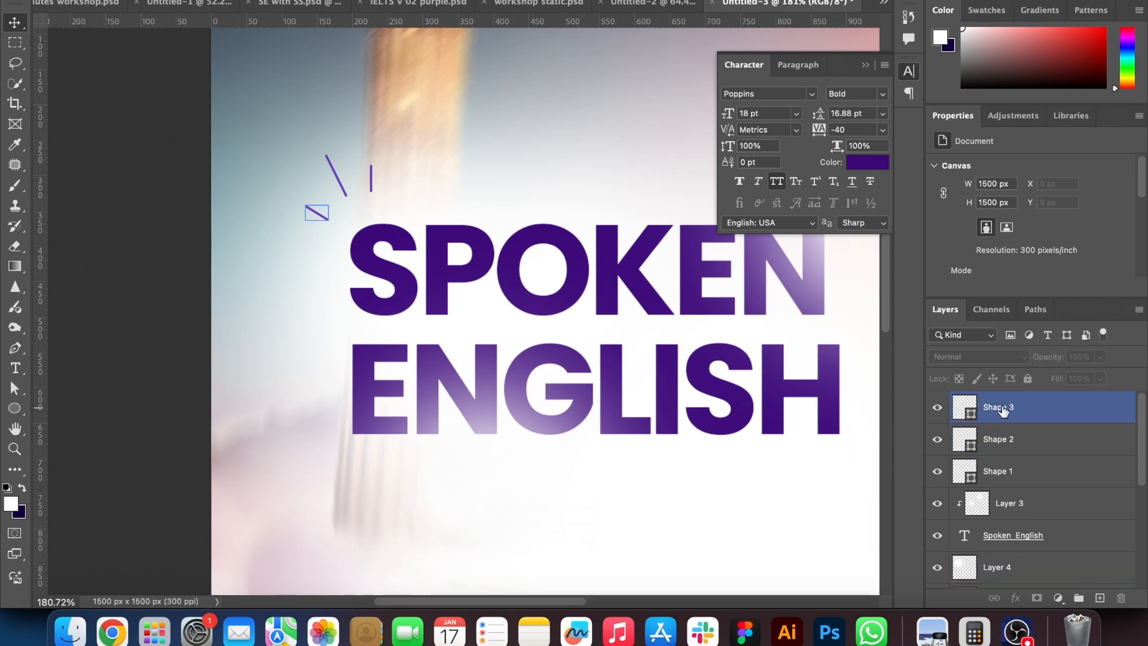
shift+click(1007, 442)
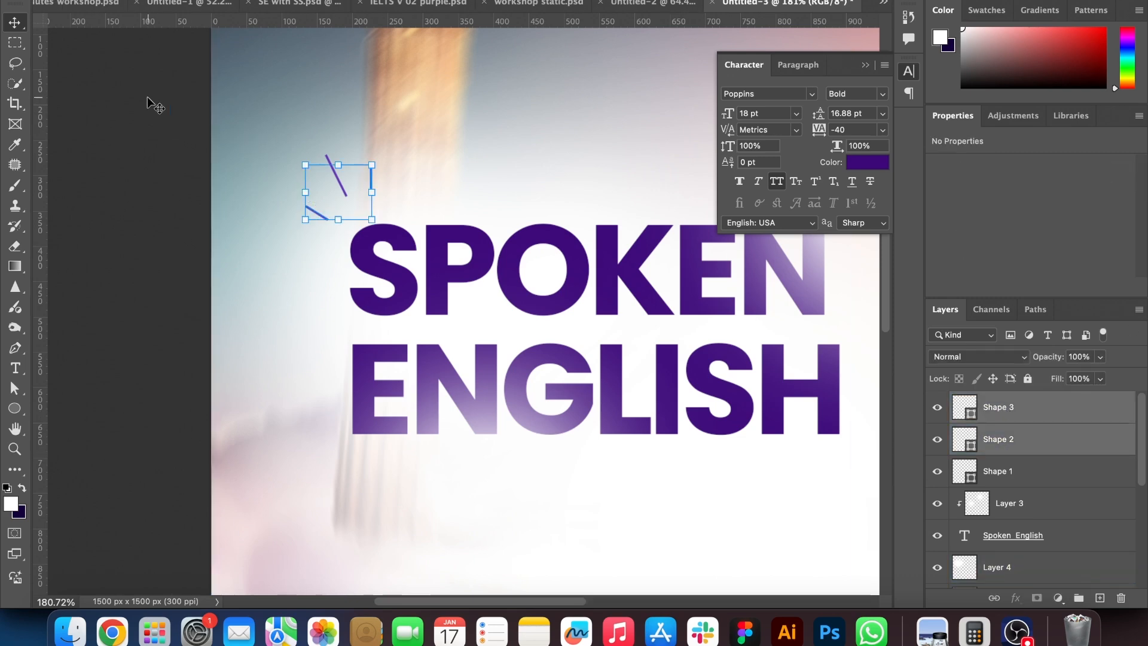
click(21, 408)
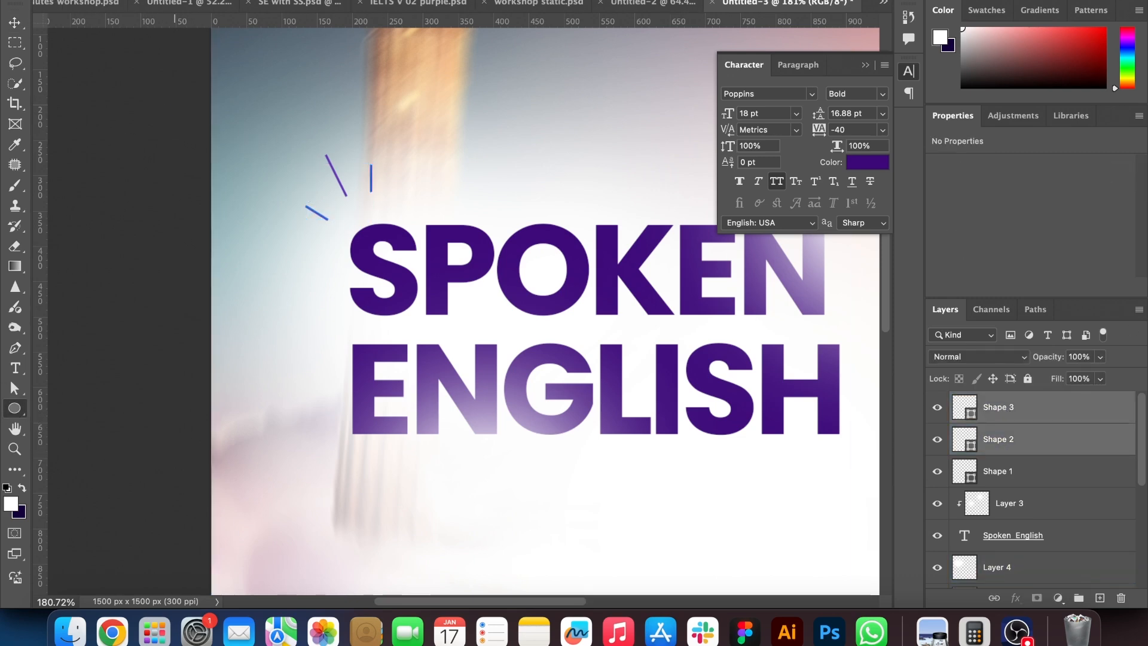
click(175, 0)
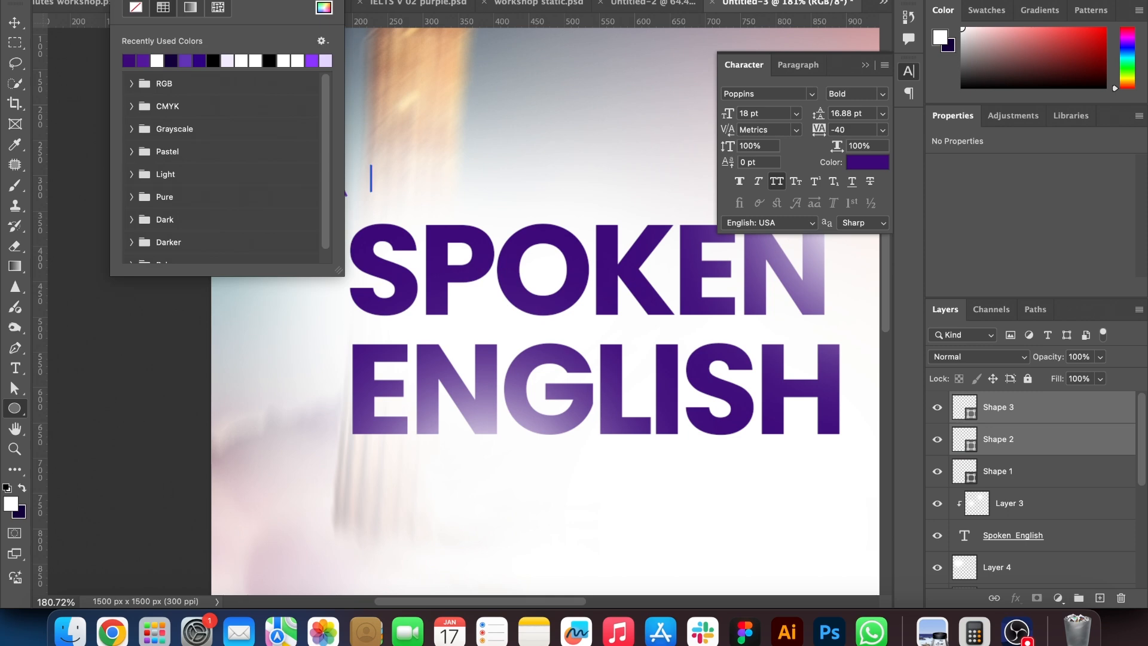
click(323, 8)
mouse_move(950, 466)
mouse_down()
mouse_move(962, 453)
mouse_move(909, 385)
mouse_up()
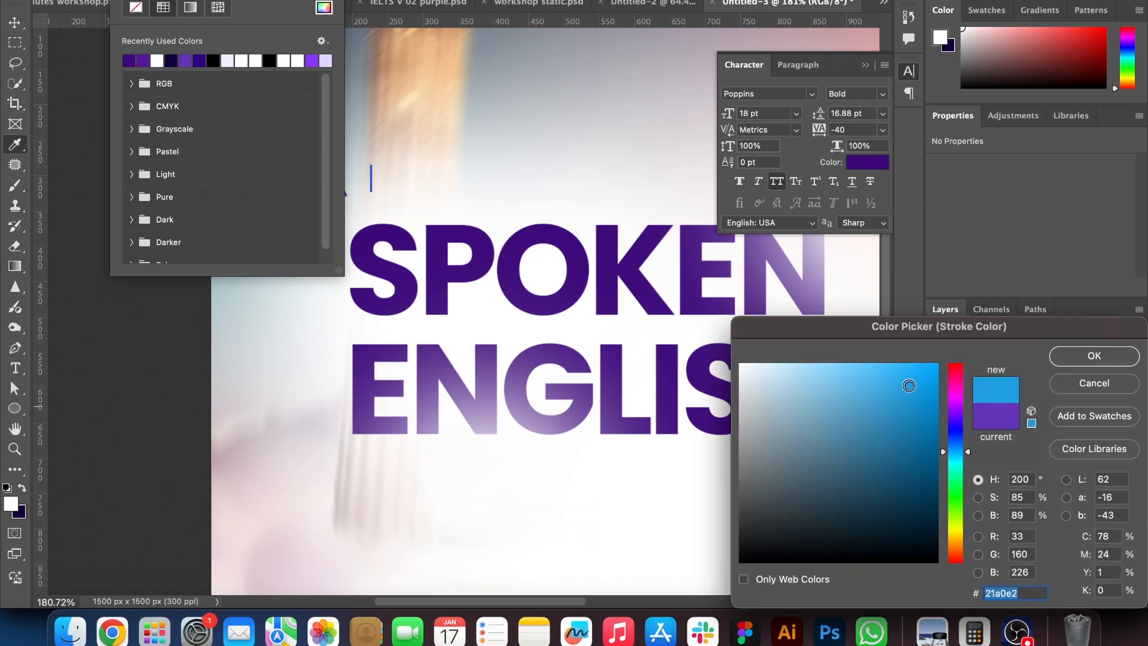
click(1062, 361)
click(19, 28)
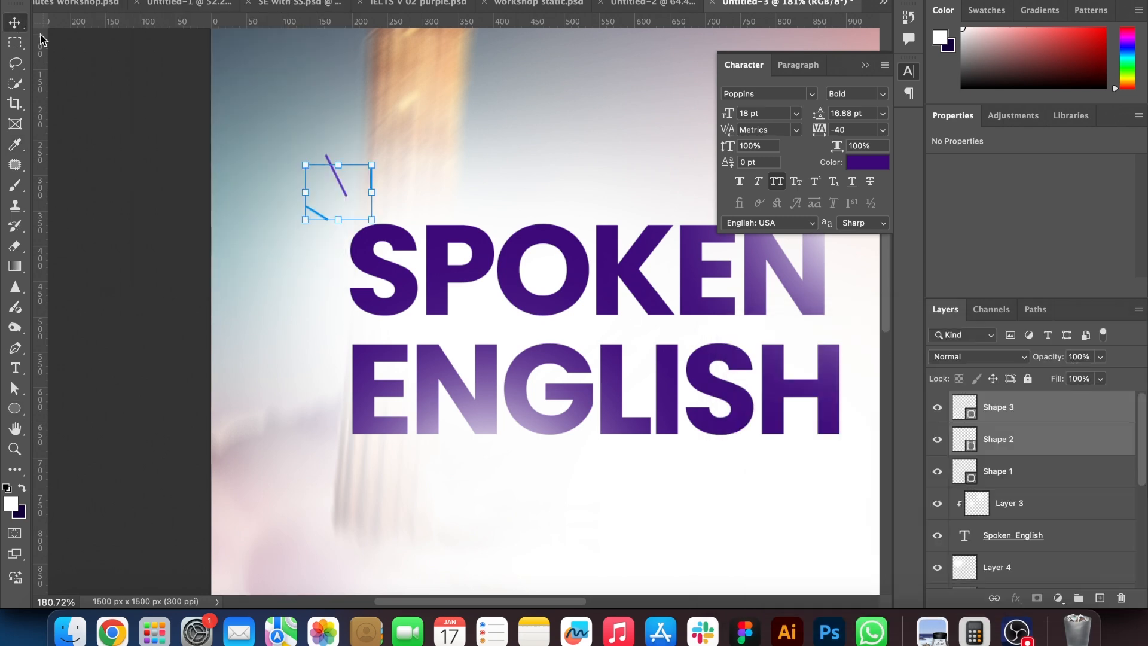
click(104, 122)
scroll(104, 122, down, 1)
scroll(104, 122, down, 3)
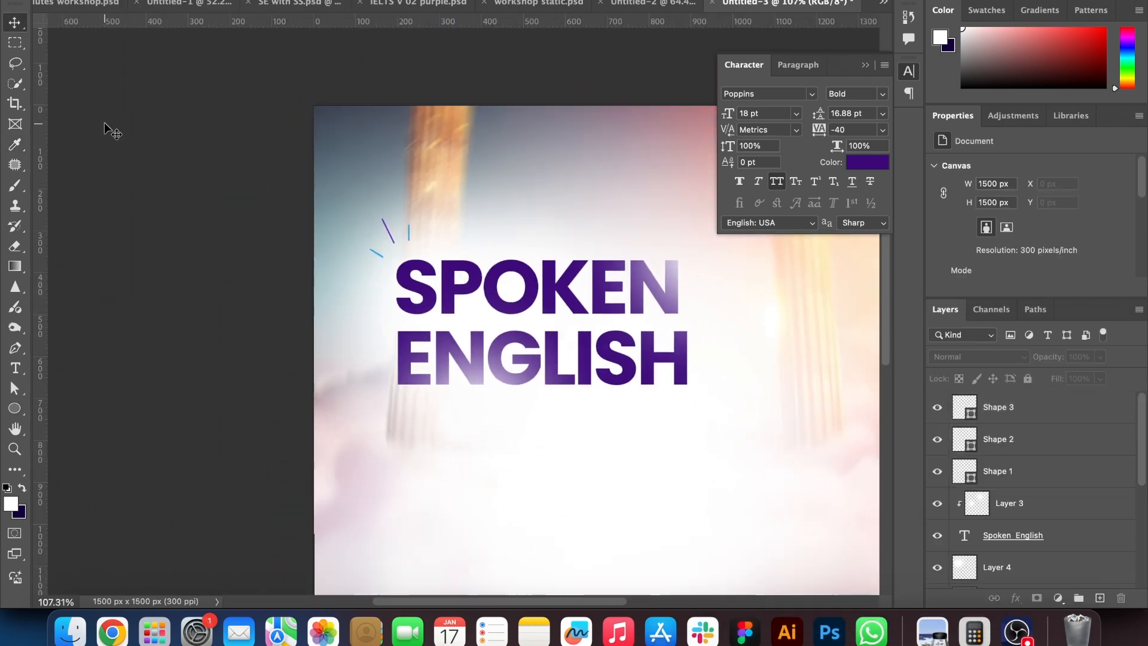
scroll(96, 154, down, 2)
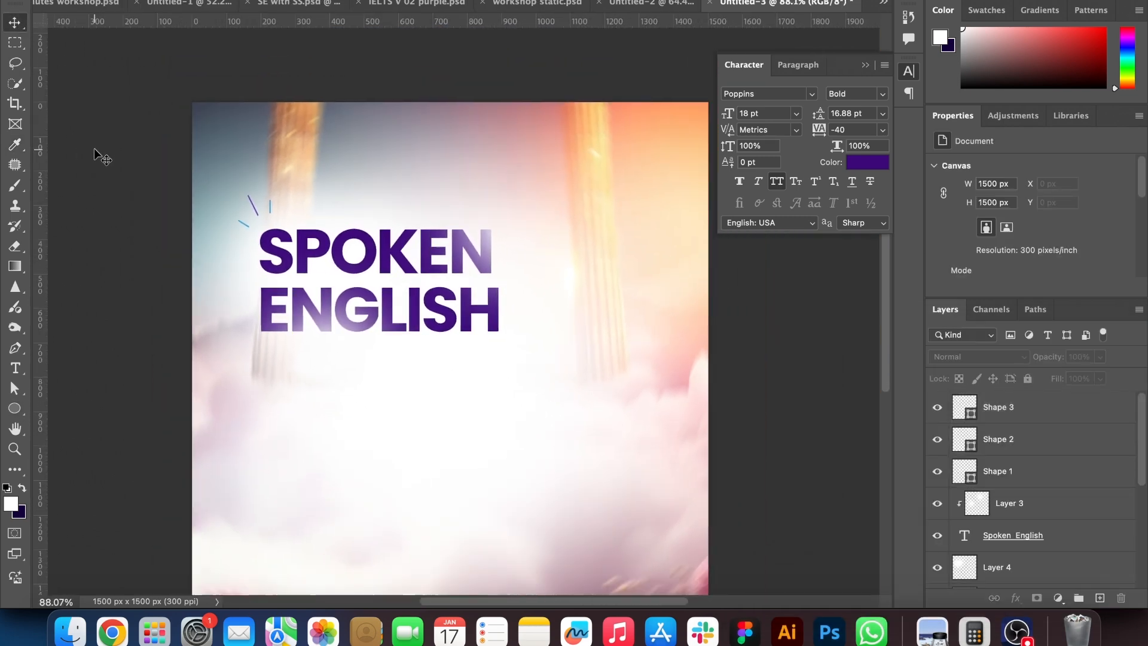
scroll(96, 154, down, 1)
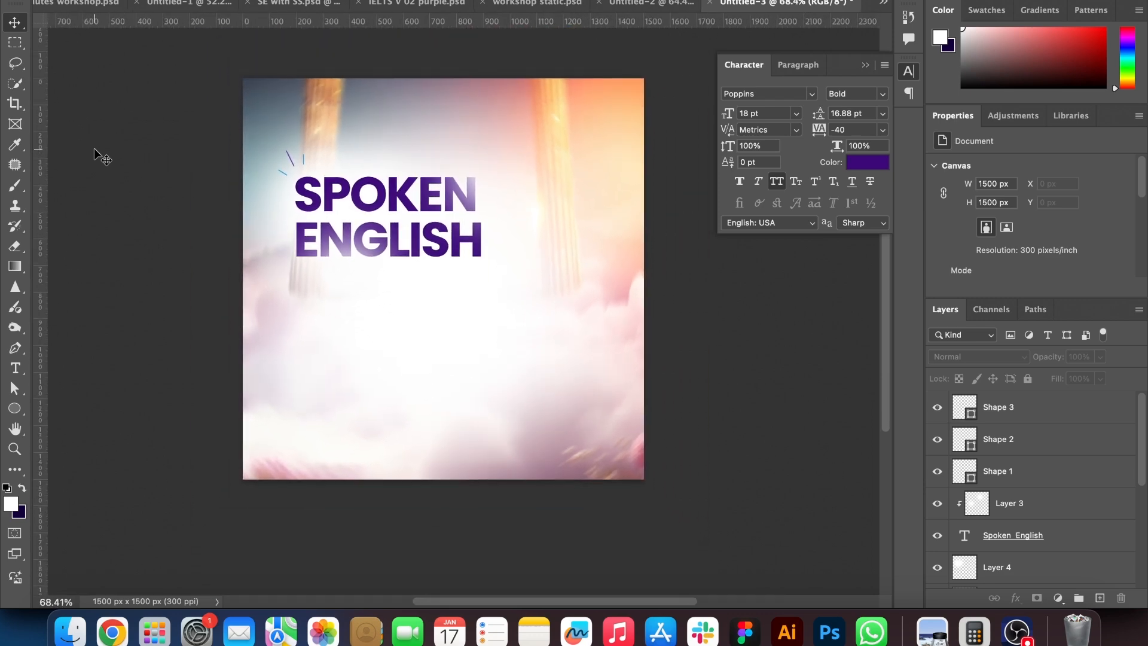
Switch to SE with SS.psd, fit the poster to the window, and select the portrait photo layer
click(293, 3)
click(98, 188)
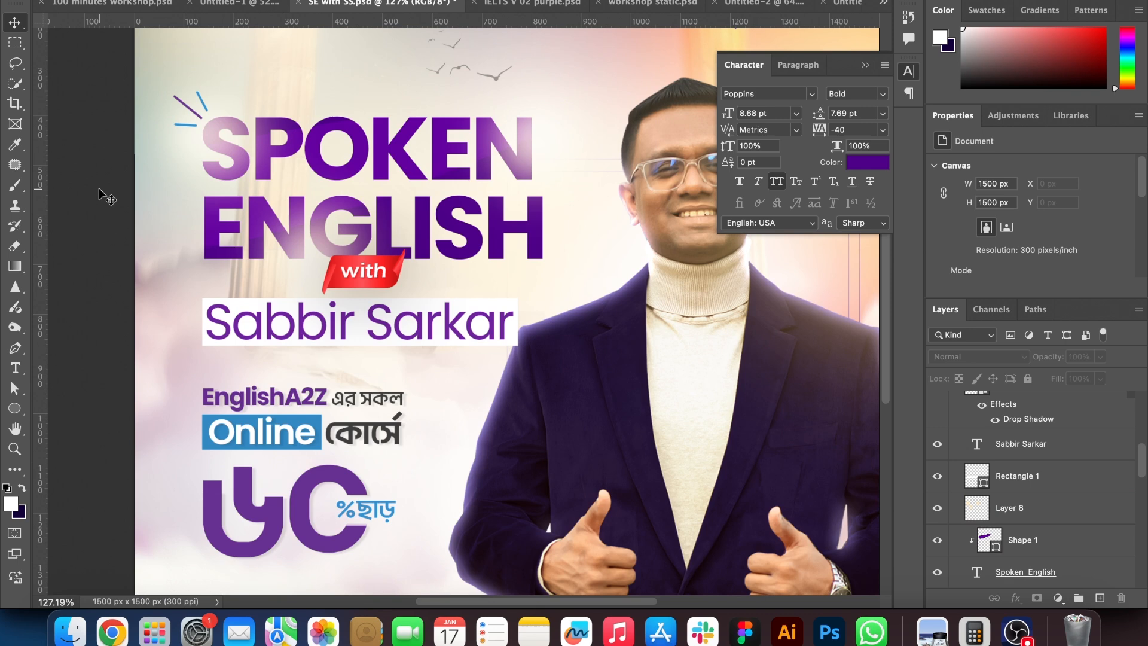
key(super+0)
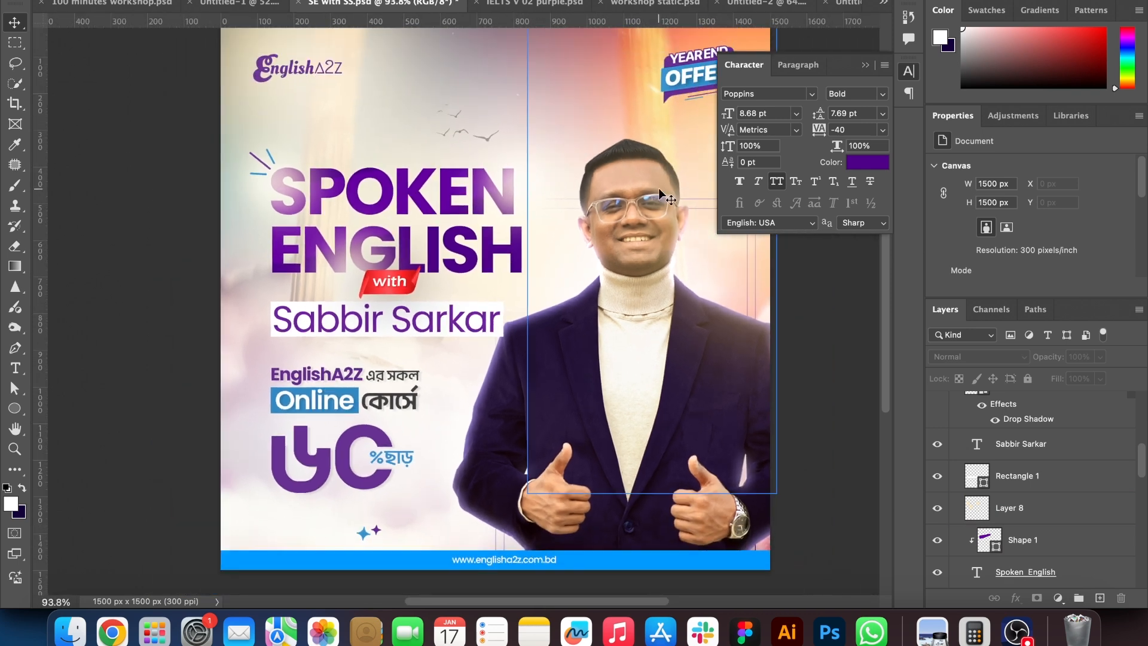
click(638, 203)
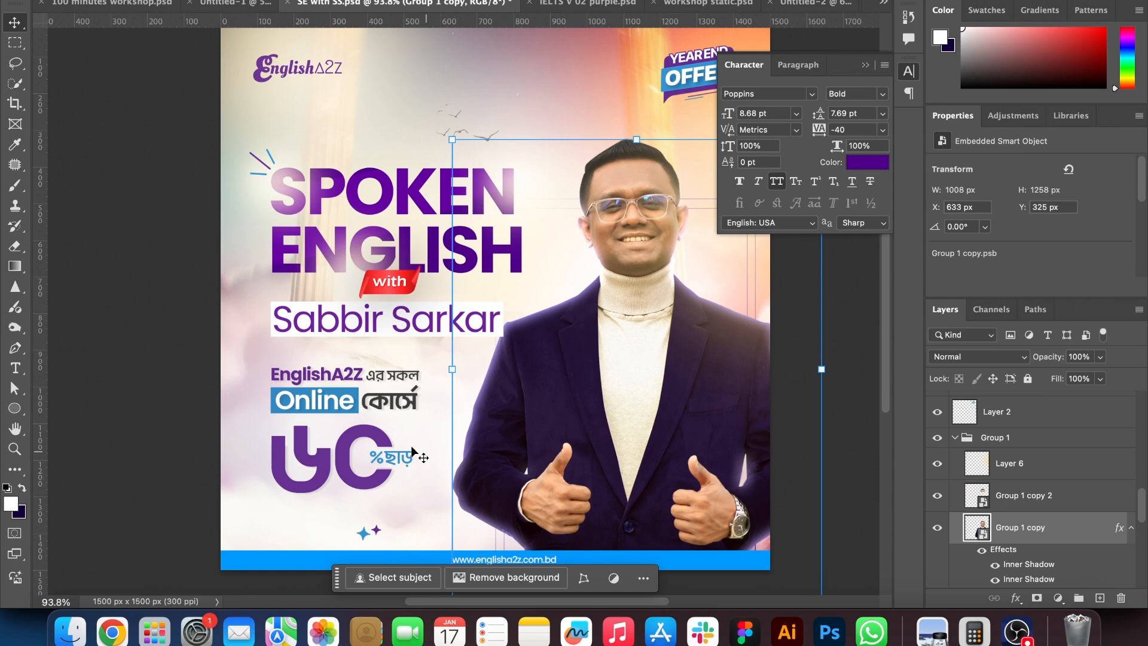
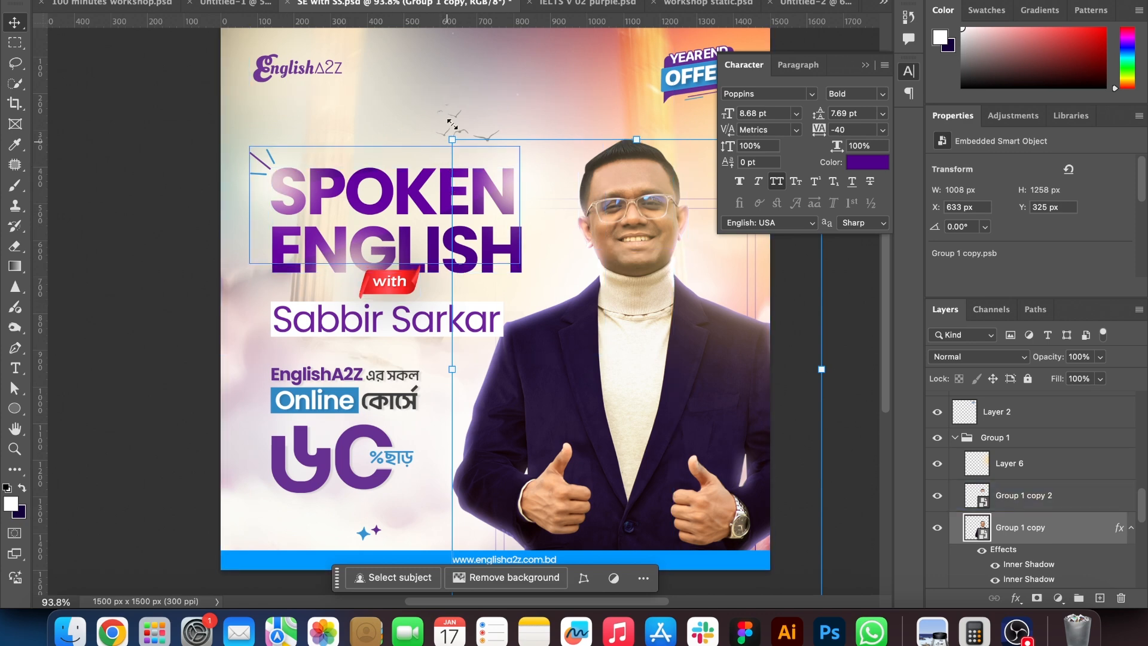
Collapse the Character panel, return to Untitled-3 and nudge SPOKEN ENGLISH up and left
click(864, 66)
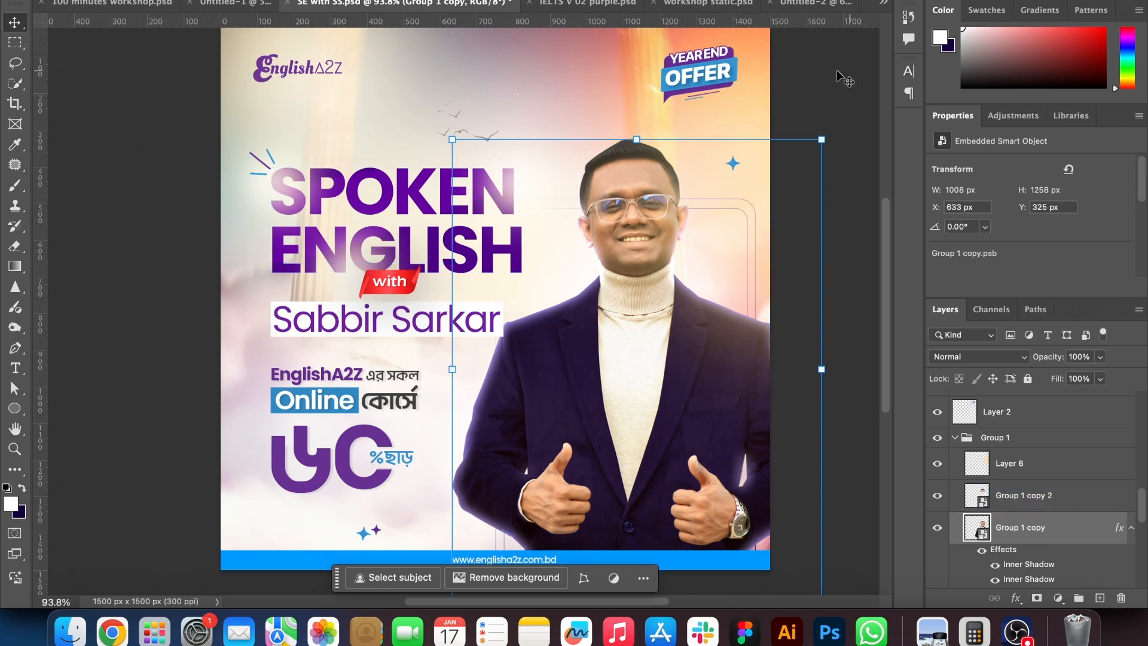
click(813, 3)
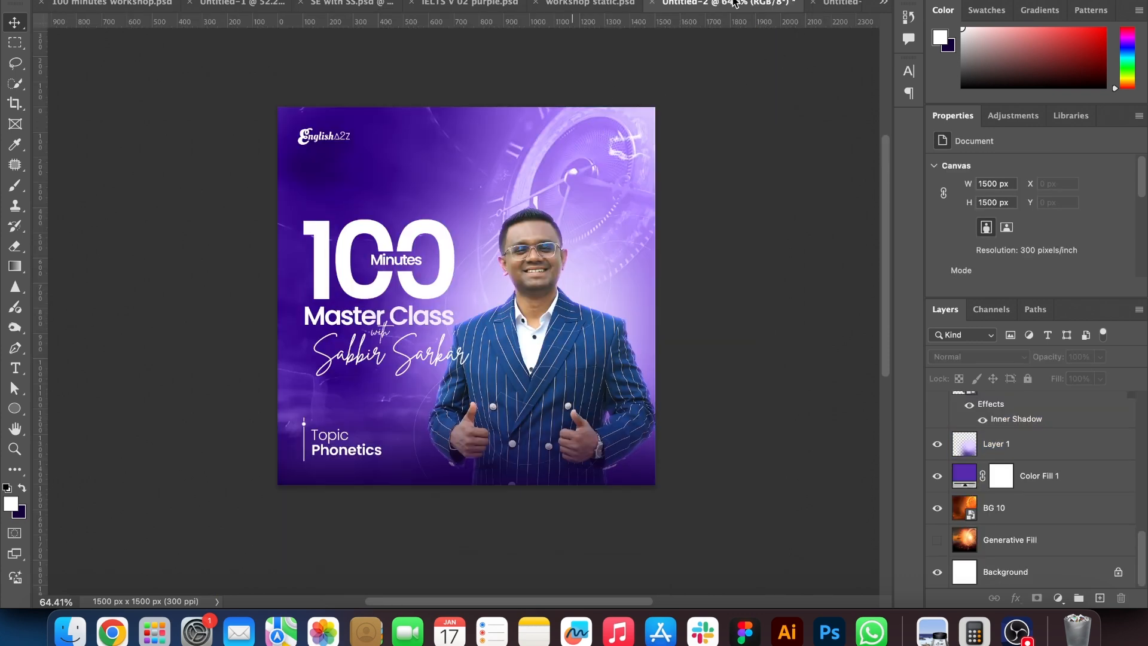
click(850, 2)
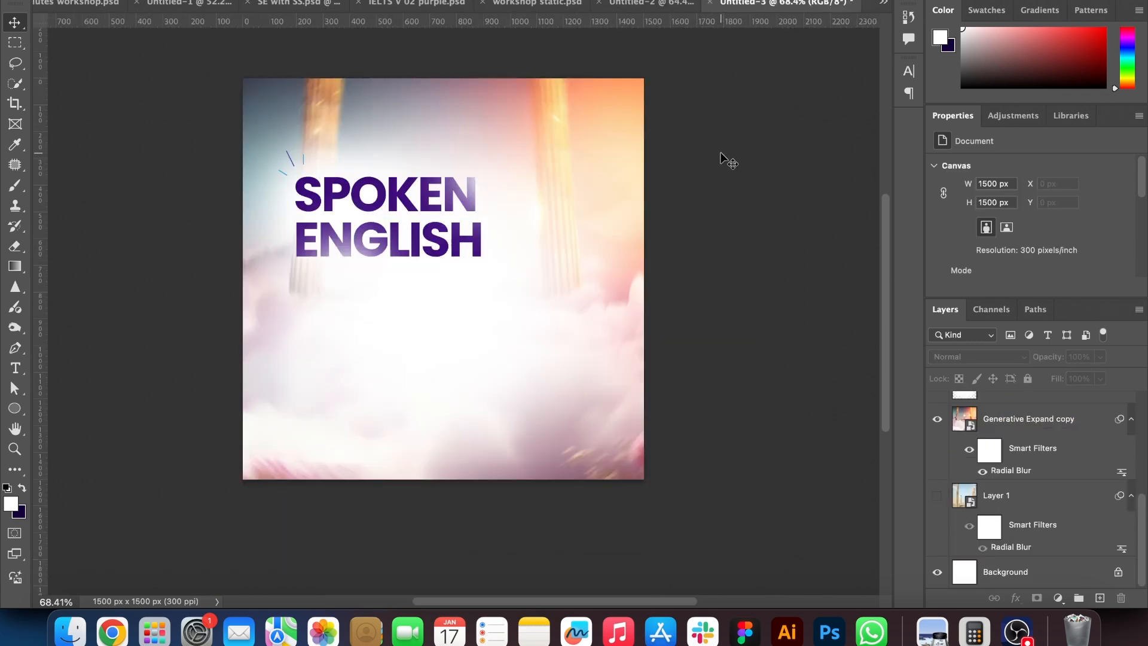
scroll(463, 165, up, 3)
drag(319, 149, 315, 147)
Clear the layer selection and choose the Rectangle Tool from the shape tools
click(795, 229)
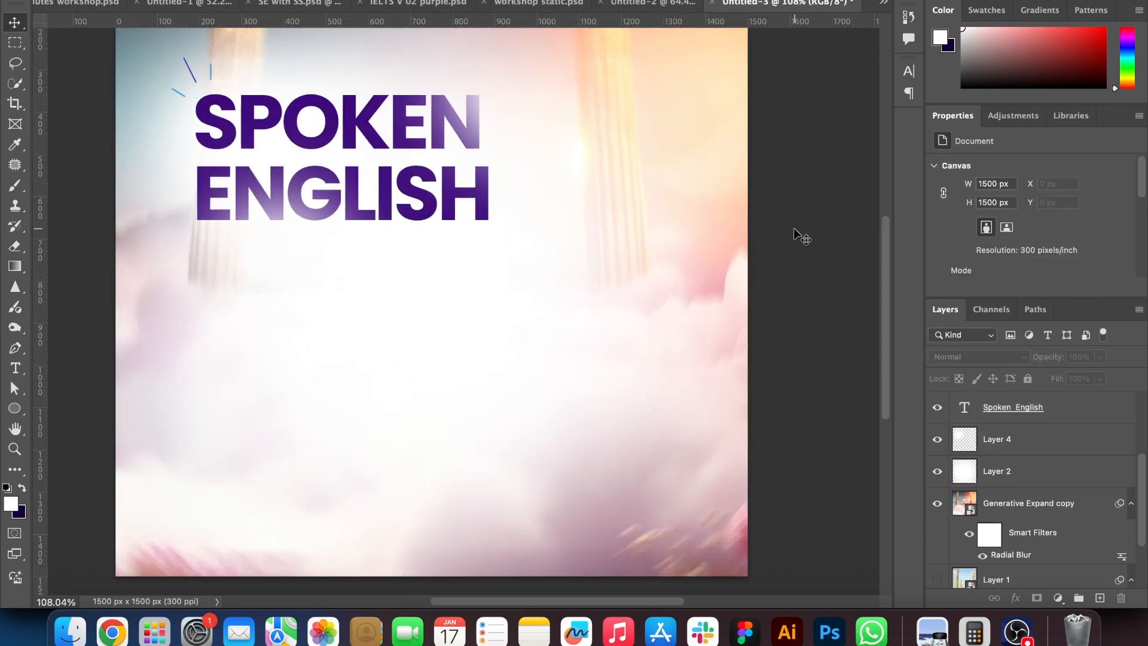
click(568, 257)
click(335, 203)
click(280, 336)
scroll(232, 386, down, 3)
click(64, 431)
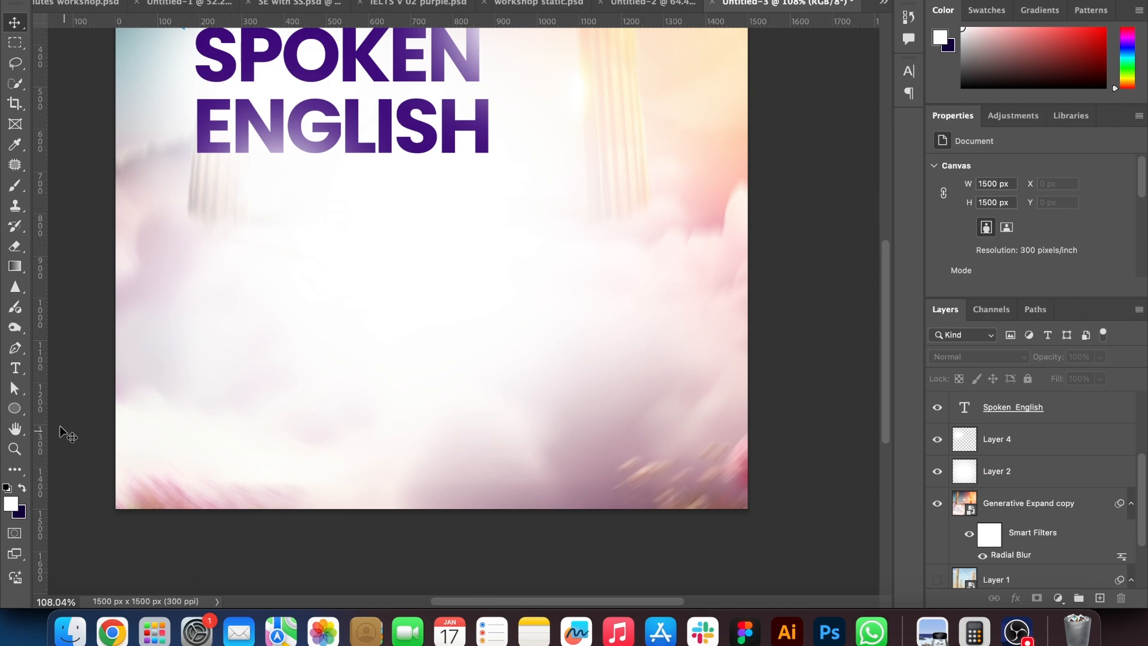
right_click(15, 408)
click(84, 402)
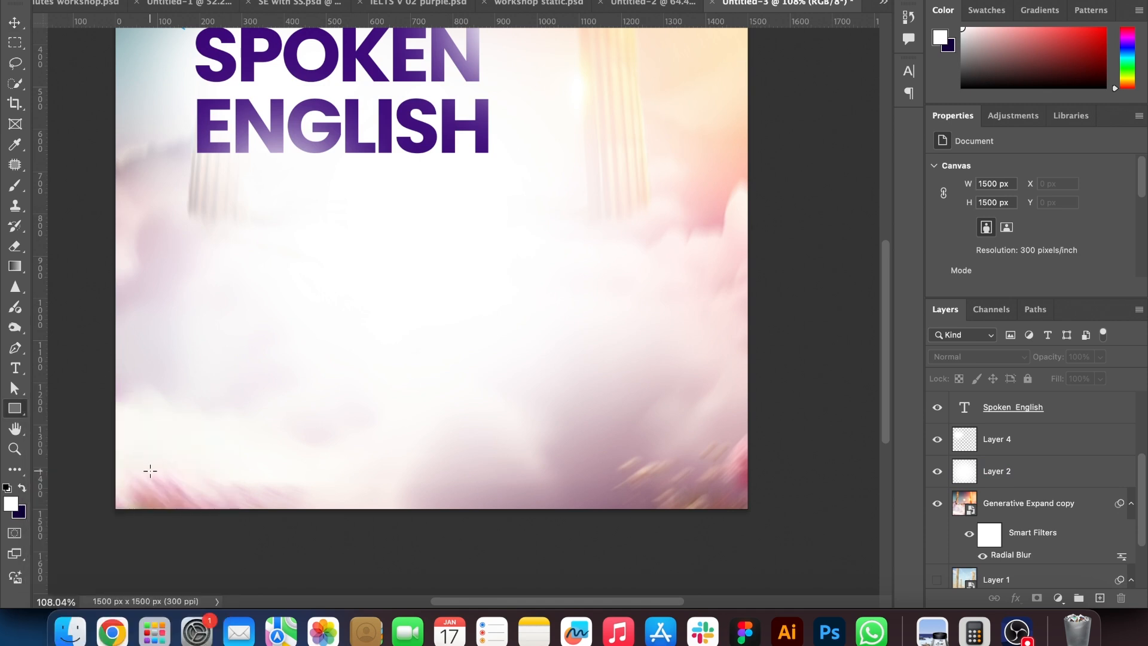
Draw a wide bottom footer rectangle with blue fill and no stroke
mouse_move(106, 477)
mouse_down()
mouse_move(787, 443)
mouse_move(754, 514)
mouse_up()
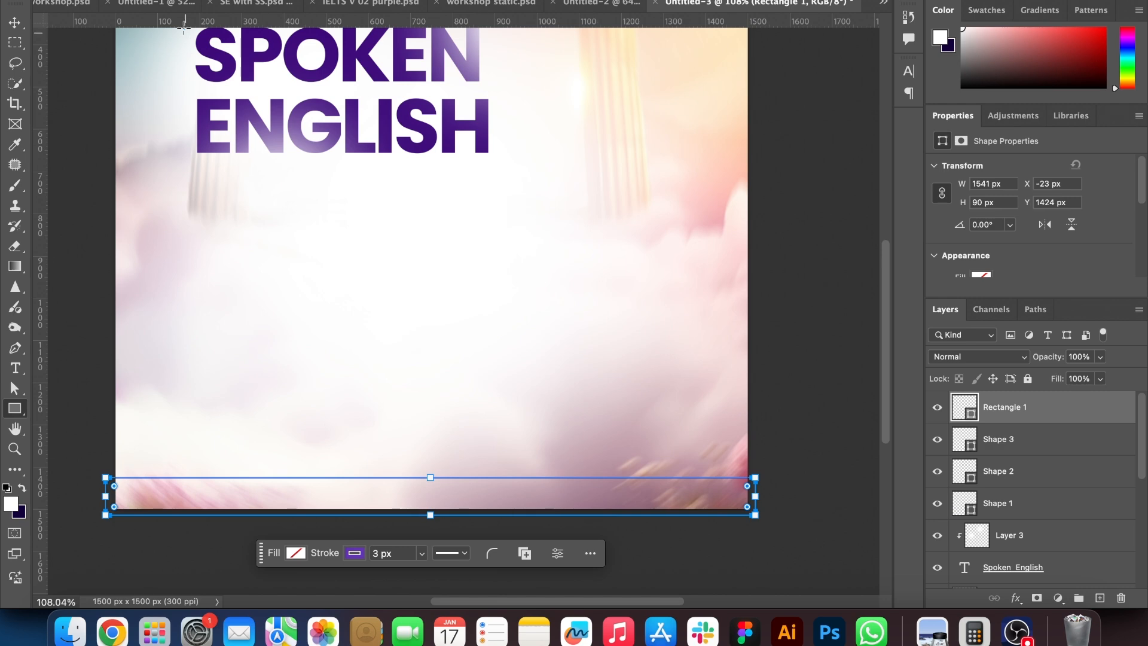
click(224, 3)
click(136, 7)
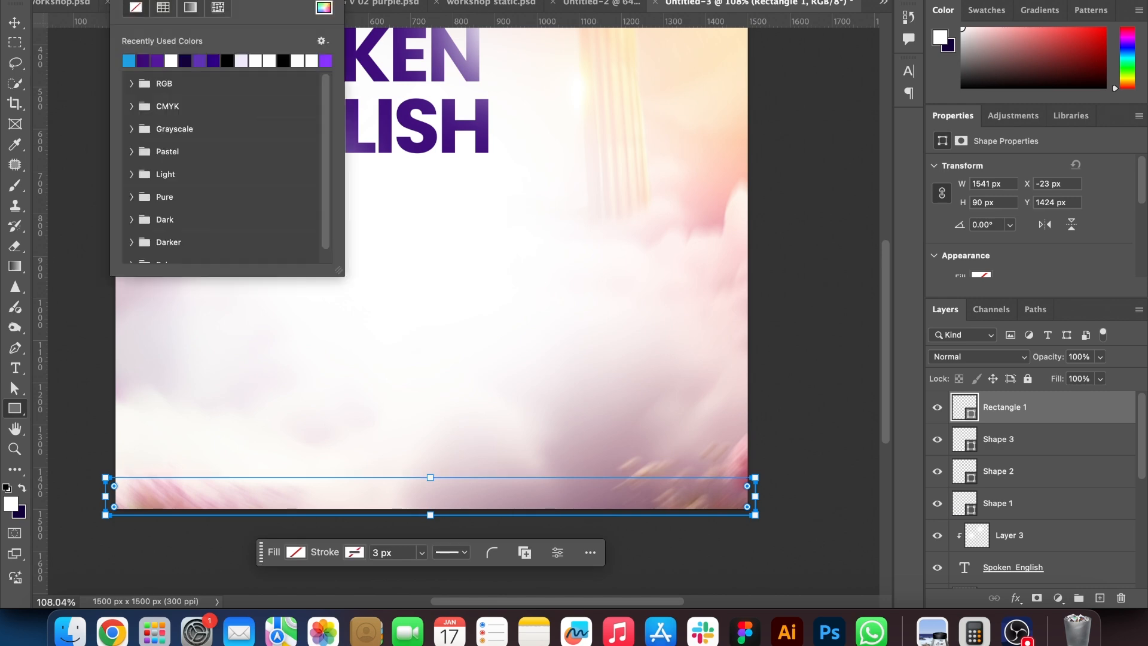
click(74, 61)
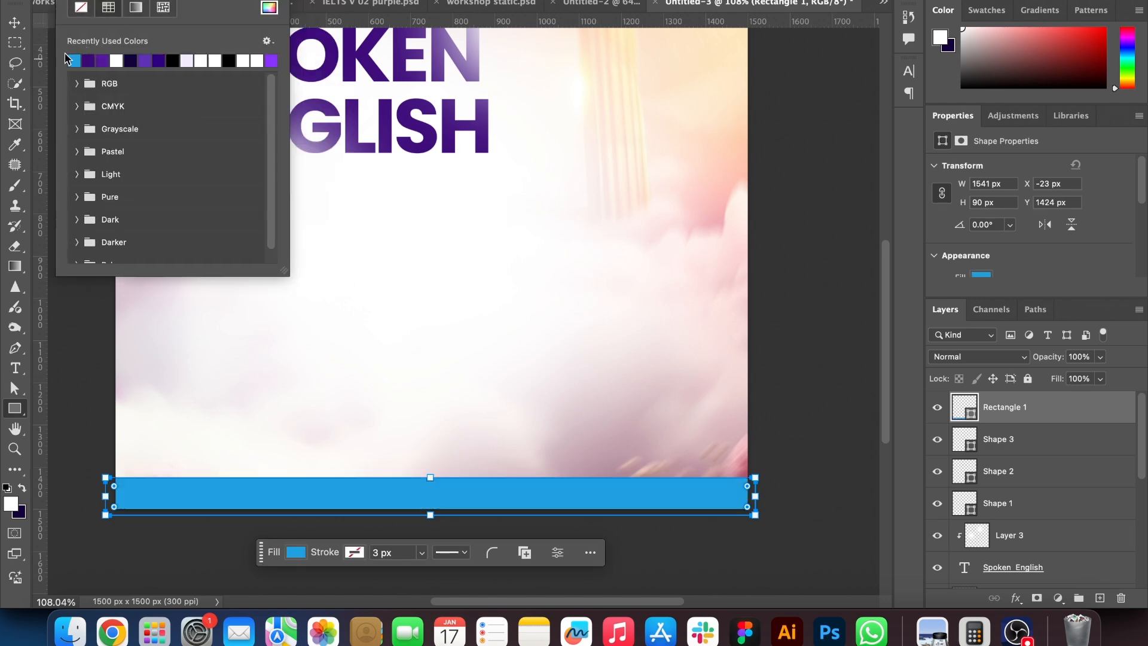
click(15, 23)
click(816, 353)
click(299, 60)
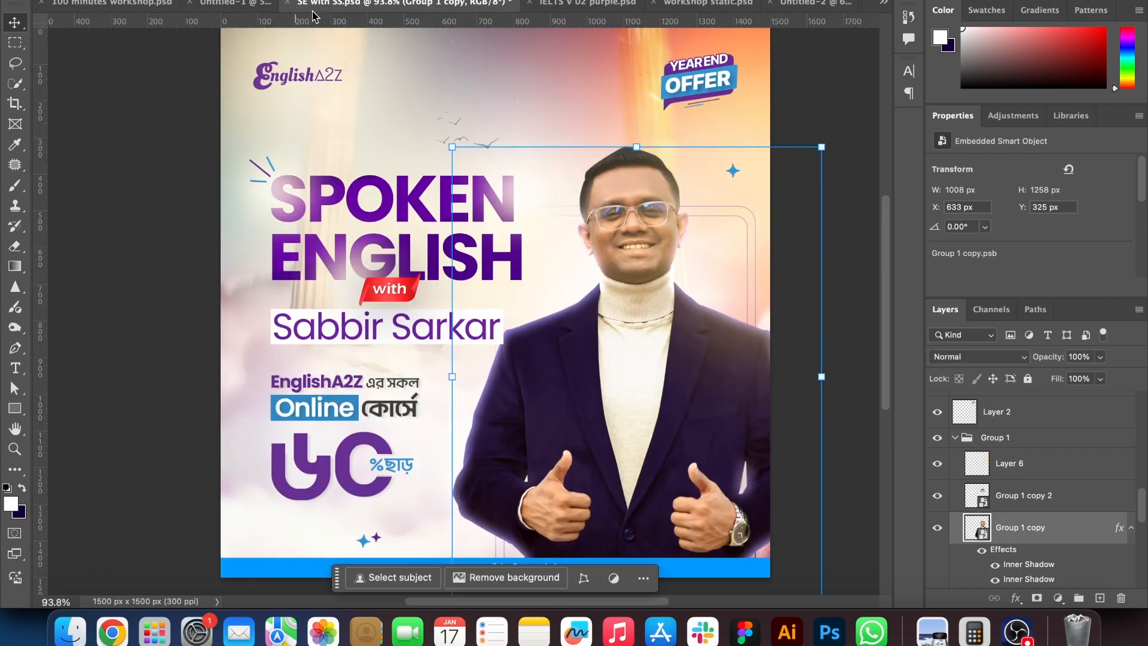
Paste the presenter layers from SE with SS on the right, with the blue bar above them
click(298, 3)
shift+click(1040, 468)
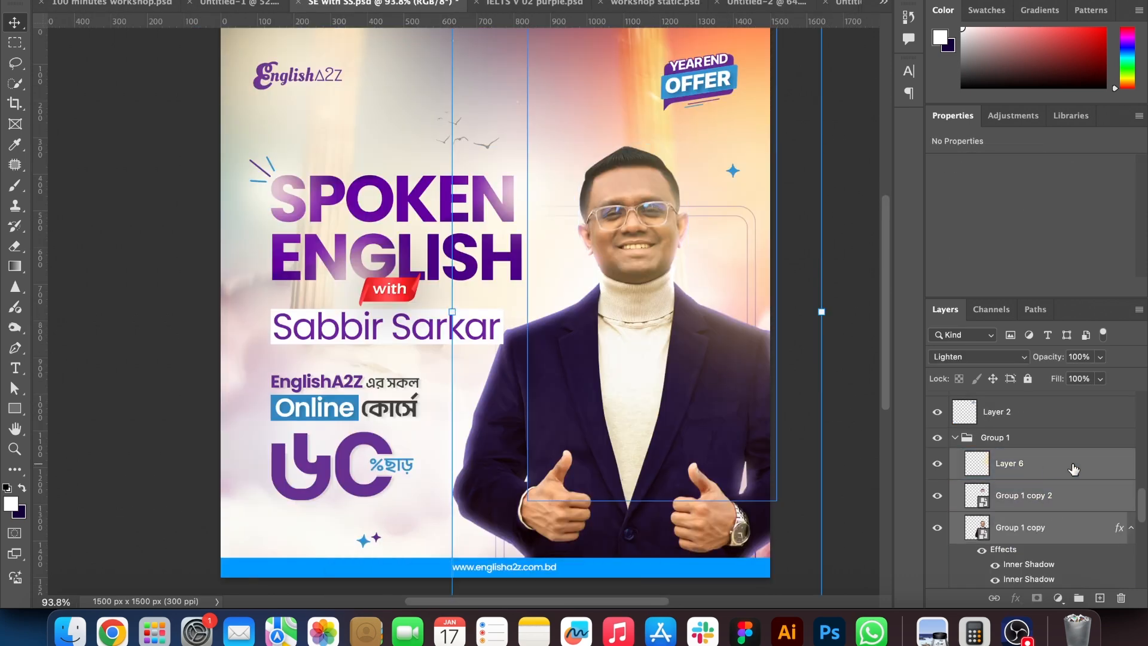
click(843, 3)
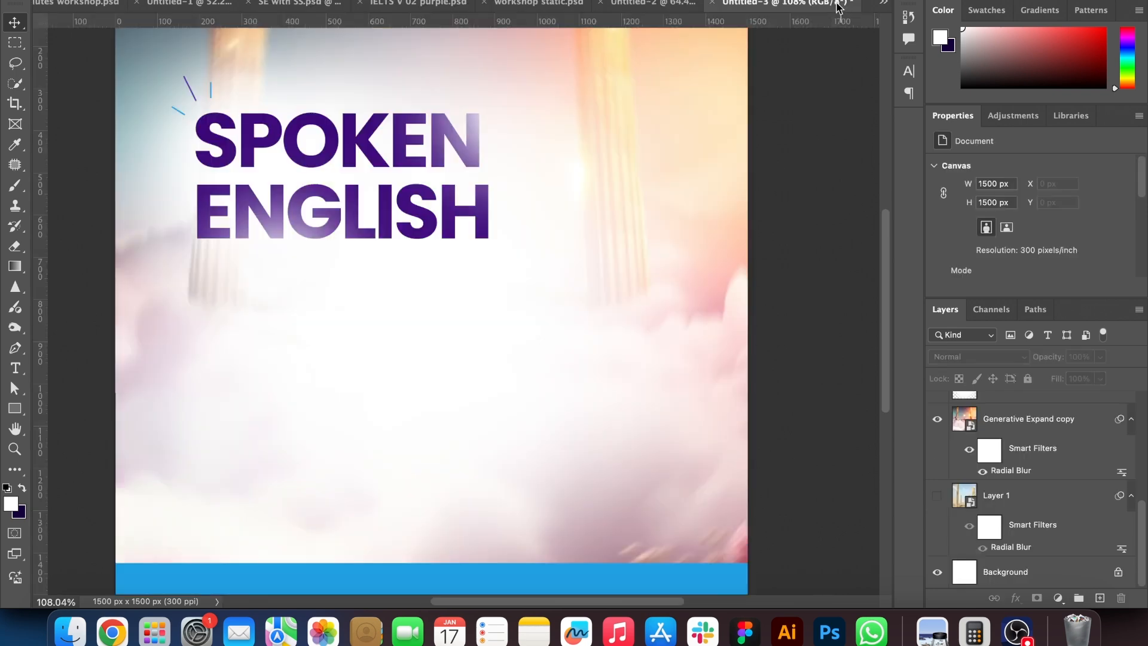
key(super+v)
drag(423, 205, 607, 205)
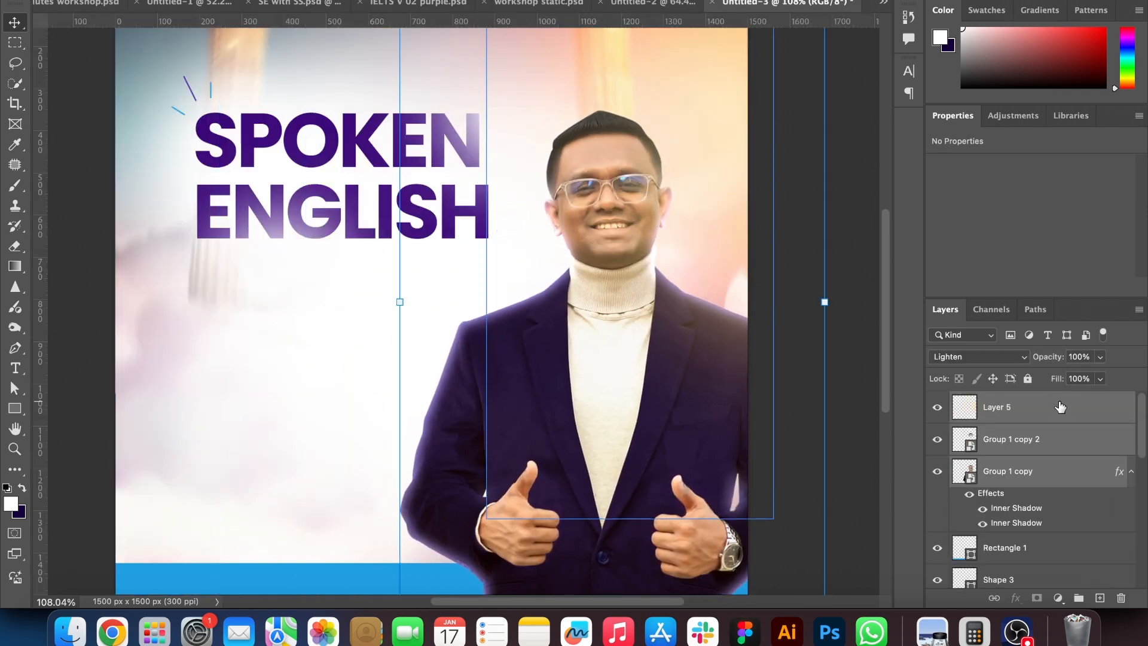
drag(1060, 407, 1058, 399)
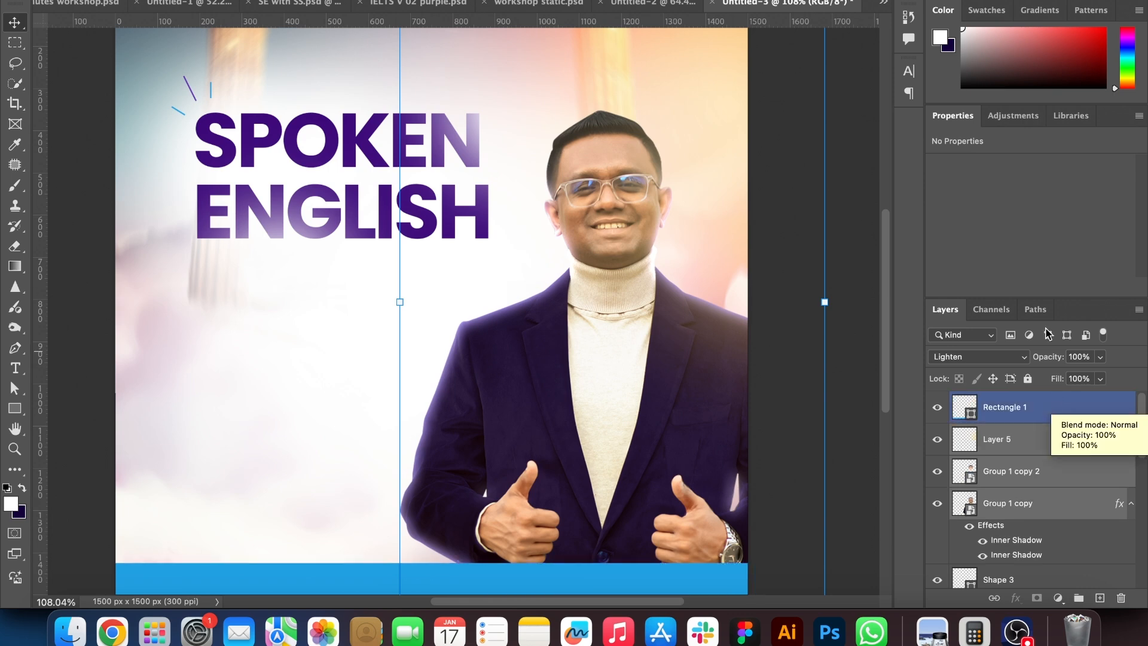
click(864, 197)
scroll(423, 215, up, 5)
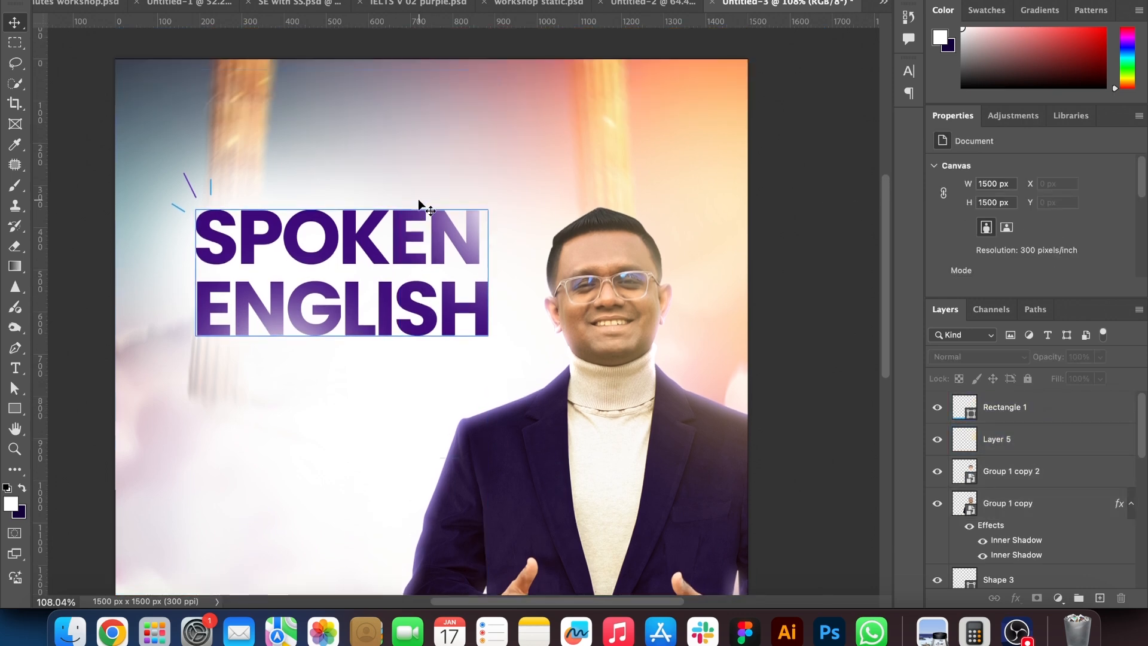
Paste the EnglishA2Z logo and YEAR END OFFER badge along the top edge
click(278, 5)
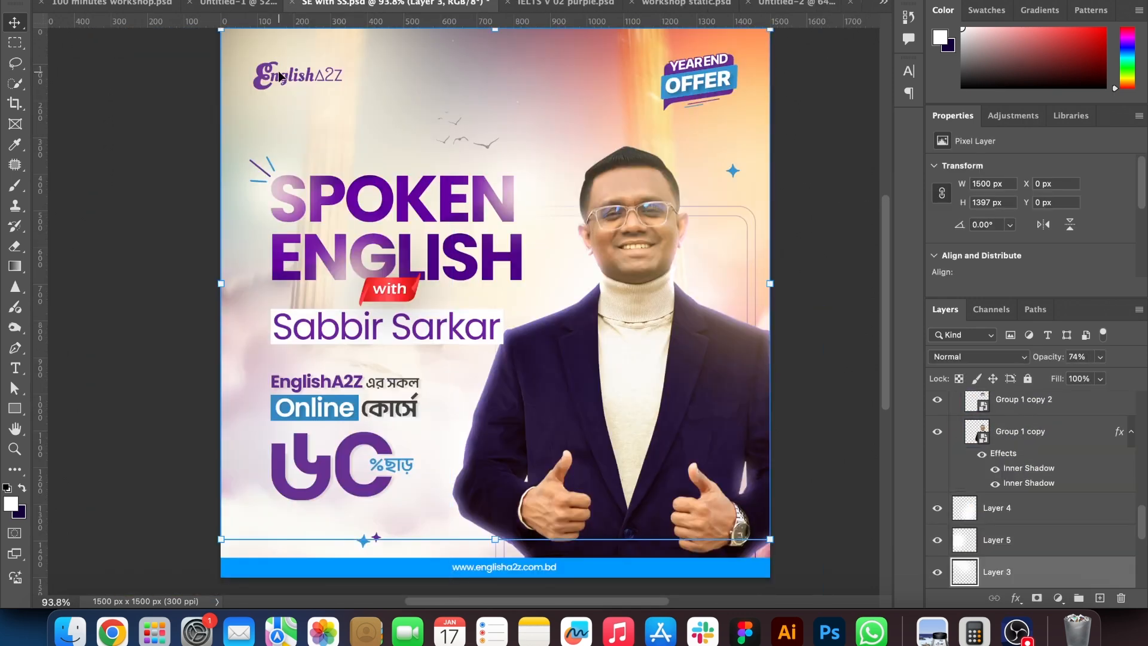
click(326, 73)
shift+click(689, 92)
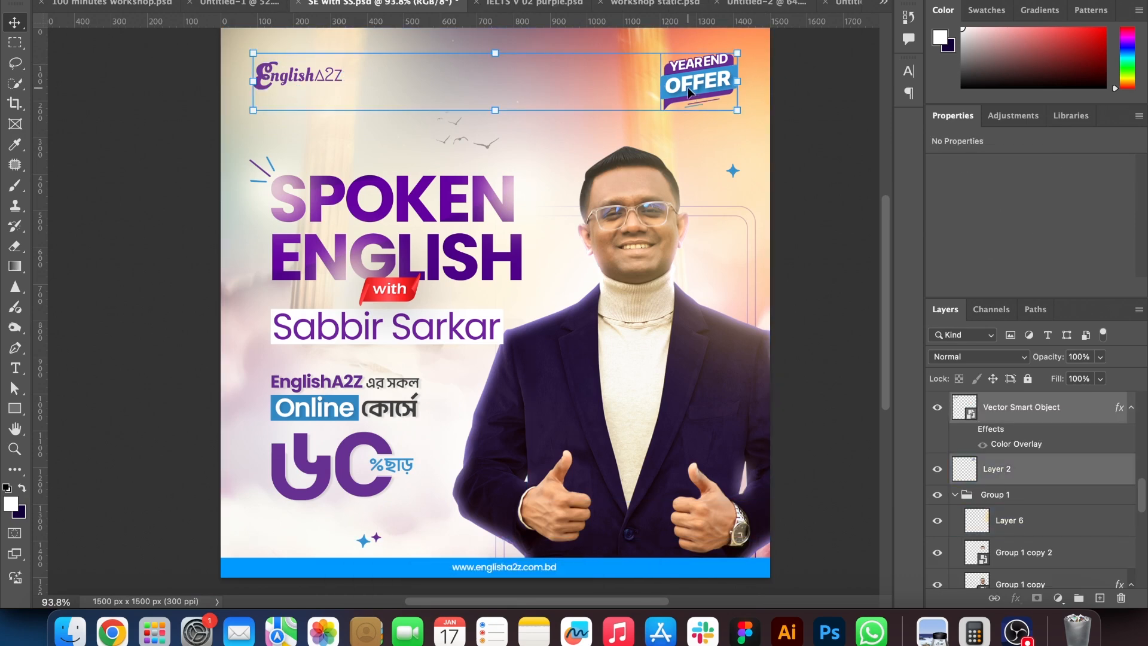
click(852, 3)
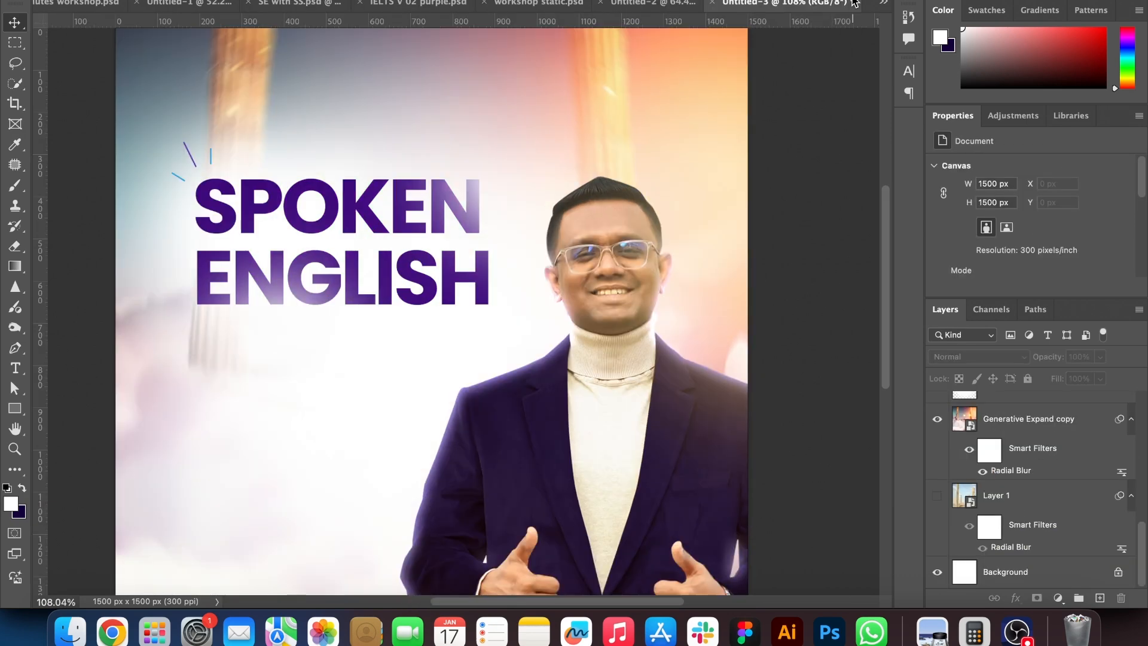
key(super+v)
drag(665, 294, 665, 65)
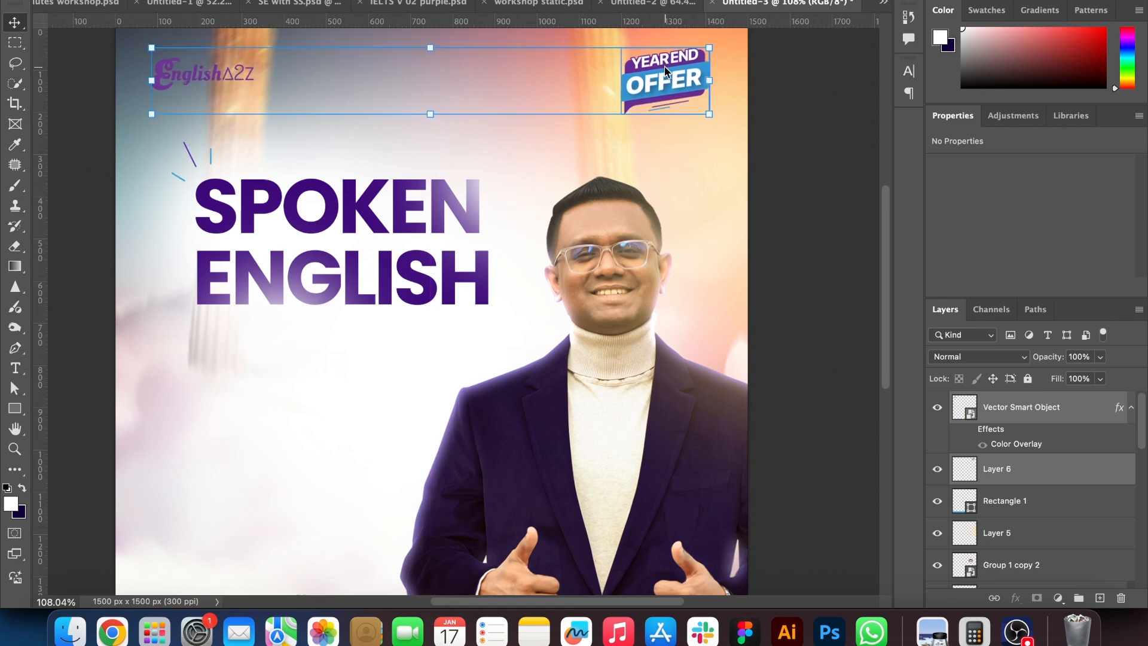
click(770, 146)
key(super+0)
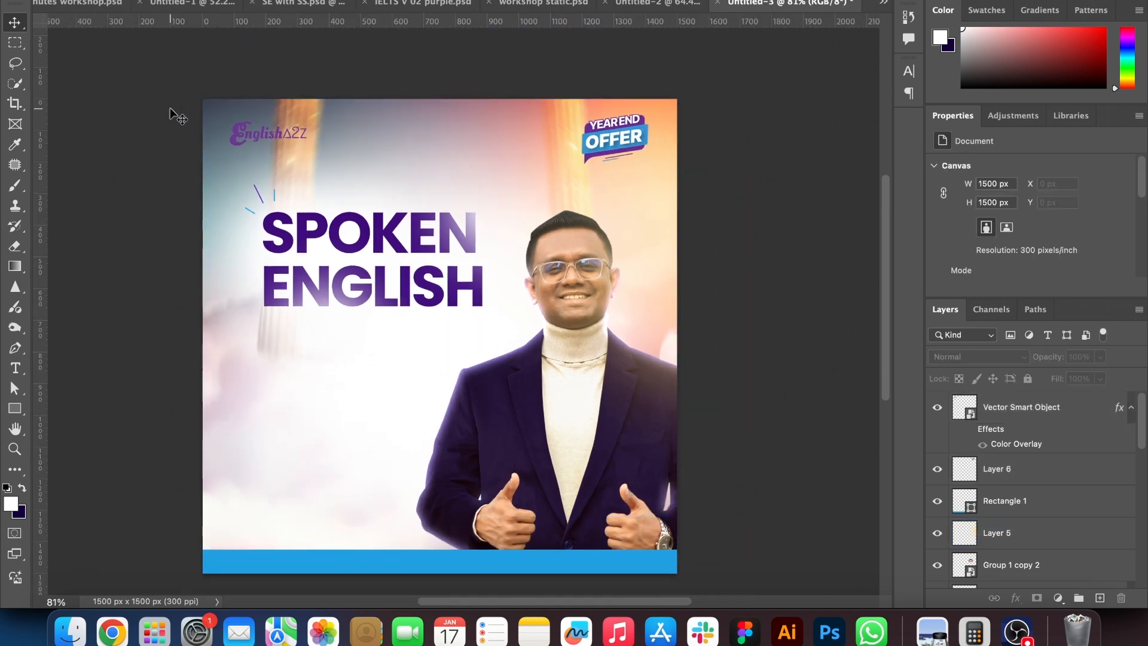
scroll(1039, 496, down, 6)
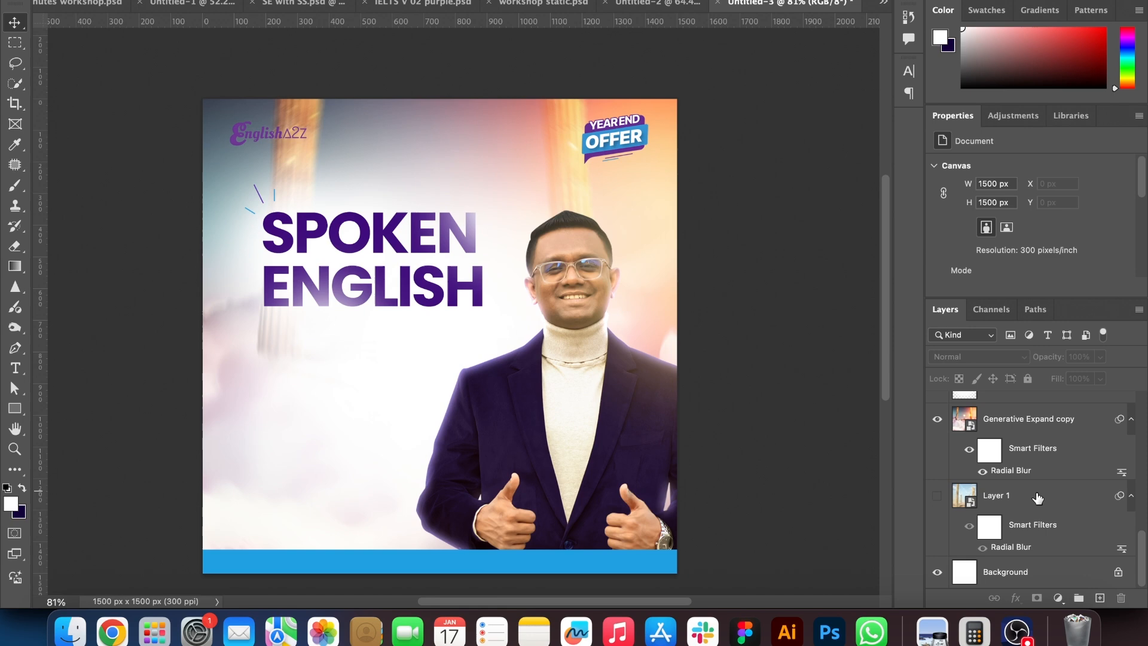
click(1028, 421)
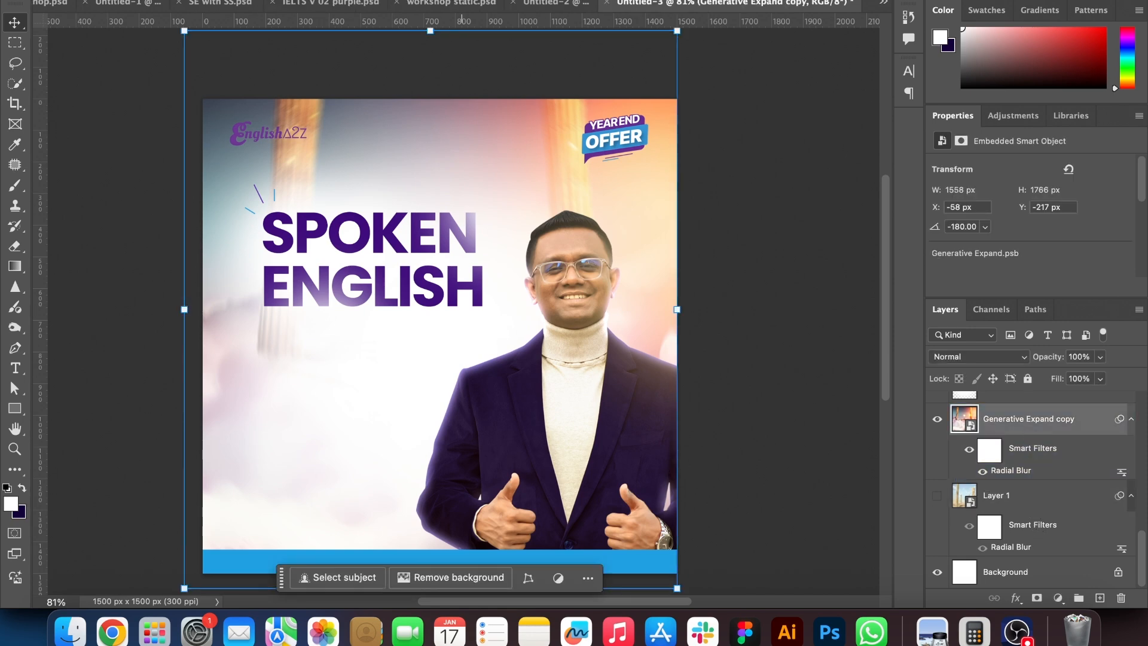
Apply a Camera Raw Filter vignette of +72 to the Generative Expand cloud background
click(426, 0)
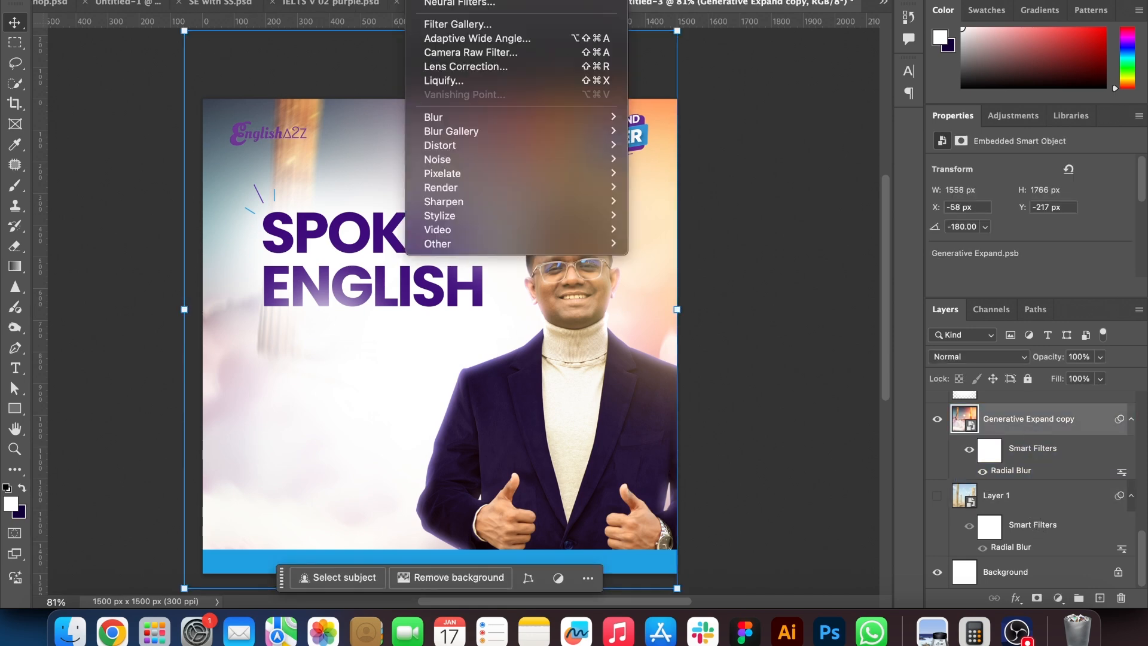
click(487, 55)
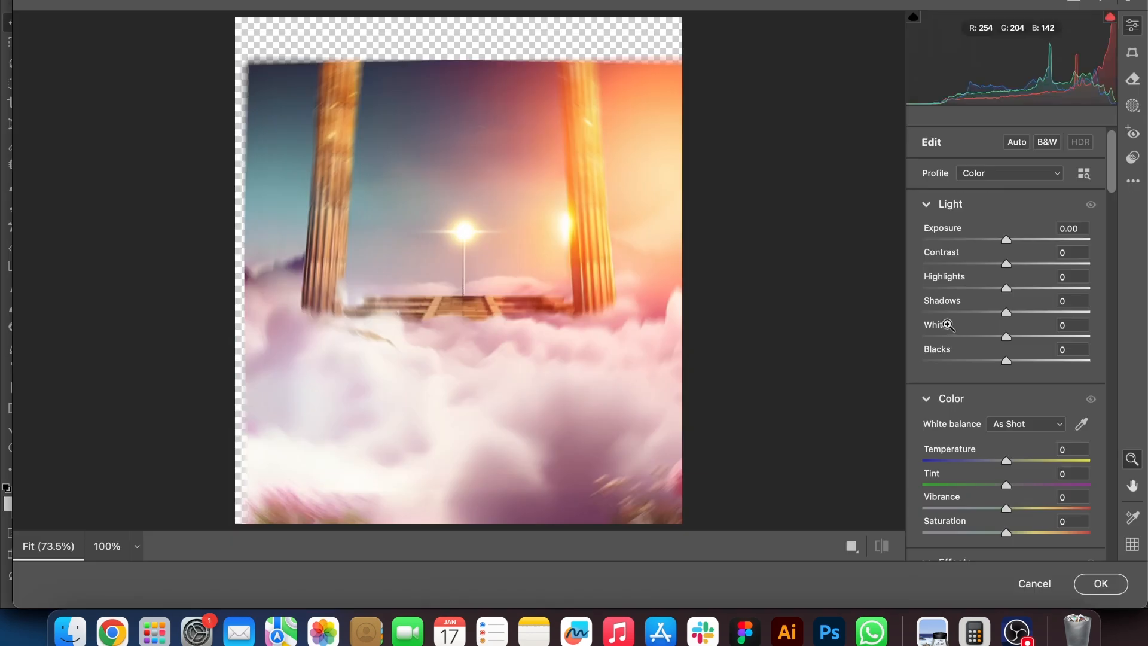
scroll(986, 346, down, 5)
scroll(989, 347, down, 3)
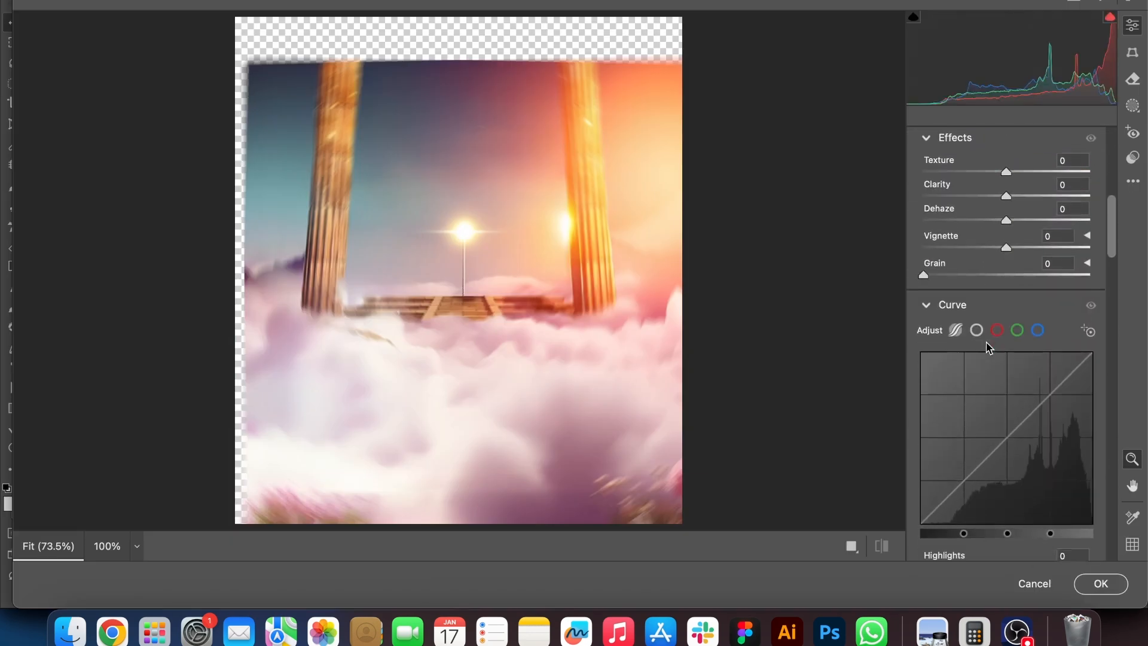
drag(1005, 251, 1070, 253)
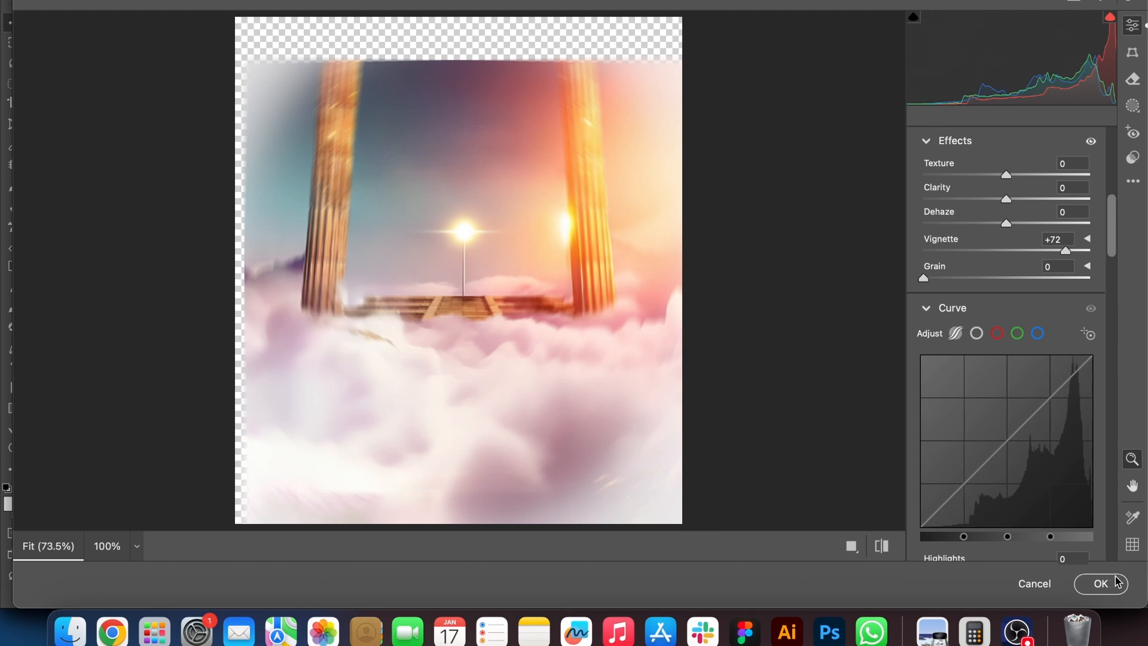
click(1100, 584)
click(813, 387)
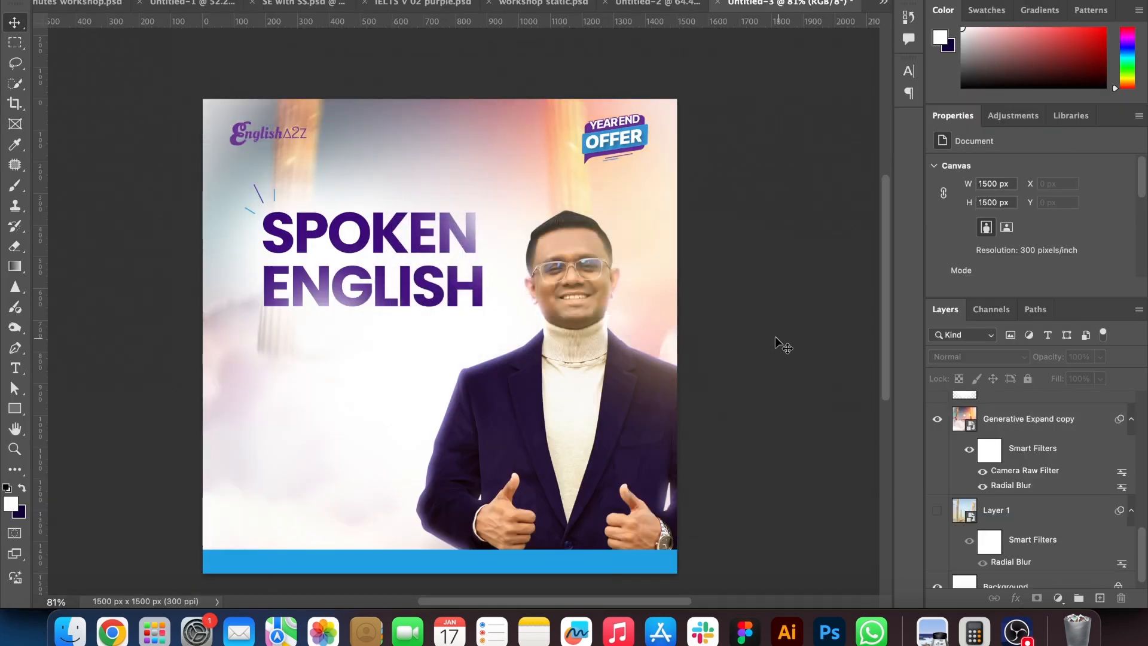
Copy the name text and its white Rectangle 1 from SE with SS, placing them under ENGLISH
click(286, 4)
click(158, 193)
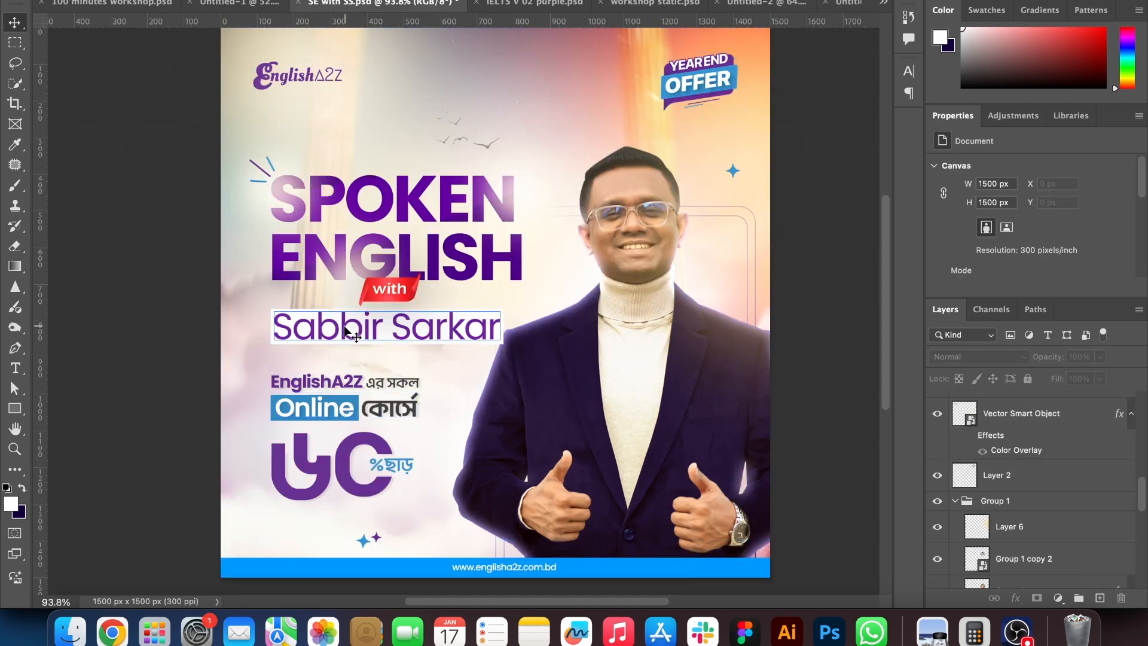
scroll(345, 327, up, 5)
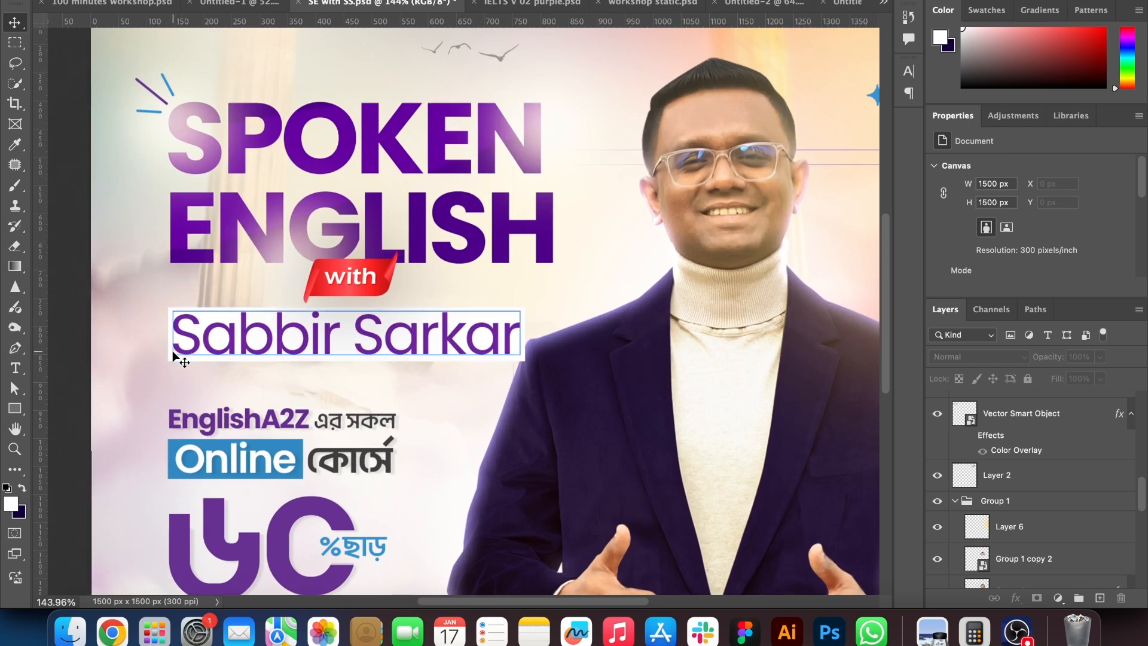
click(173, 353)
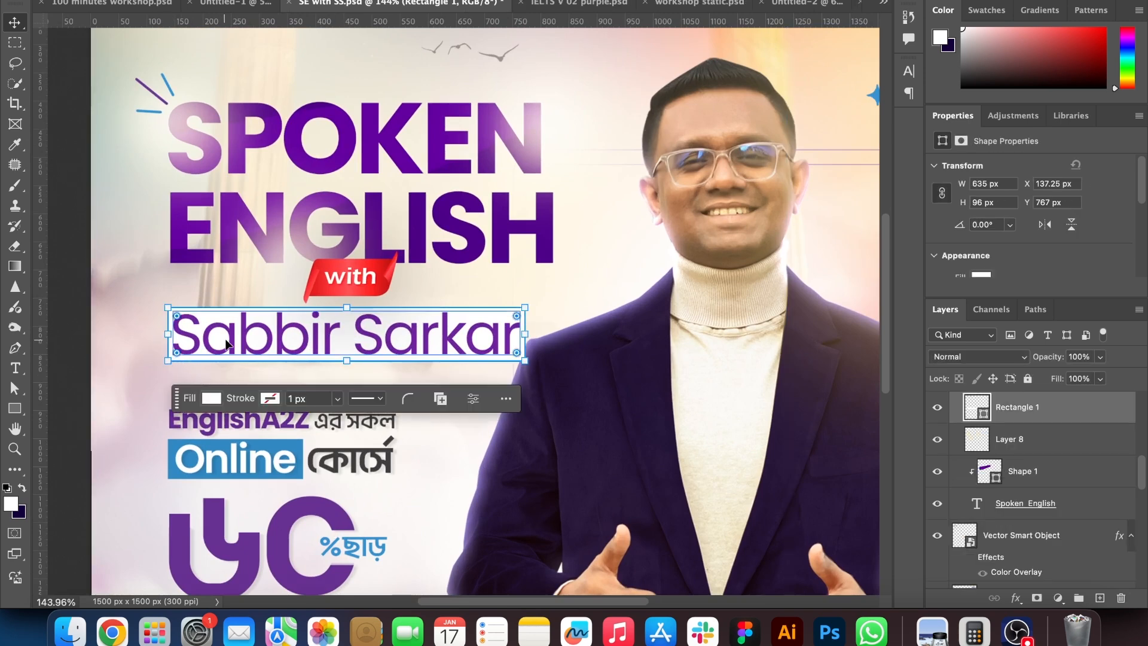
shift+click(226, 339)
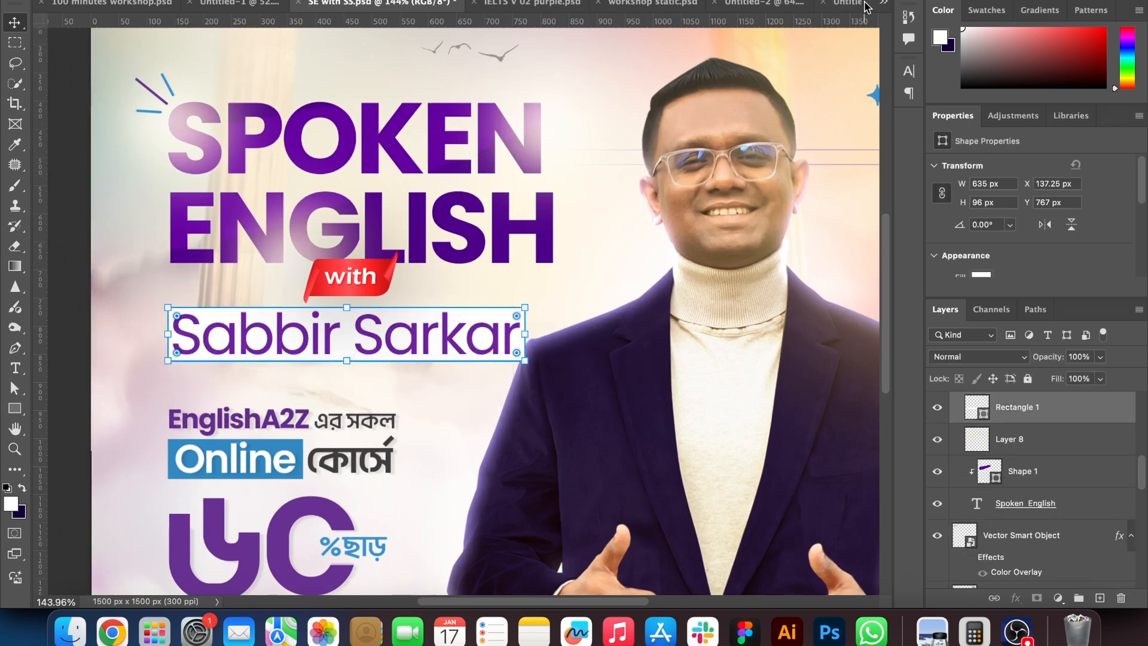
click(848, 6)
key(ctrl+v)
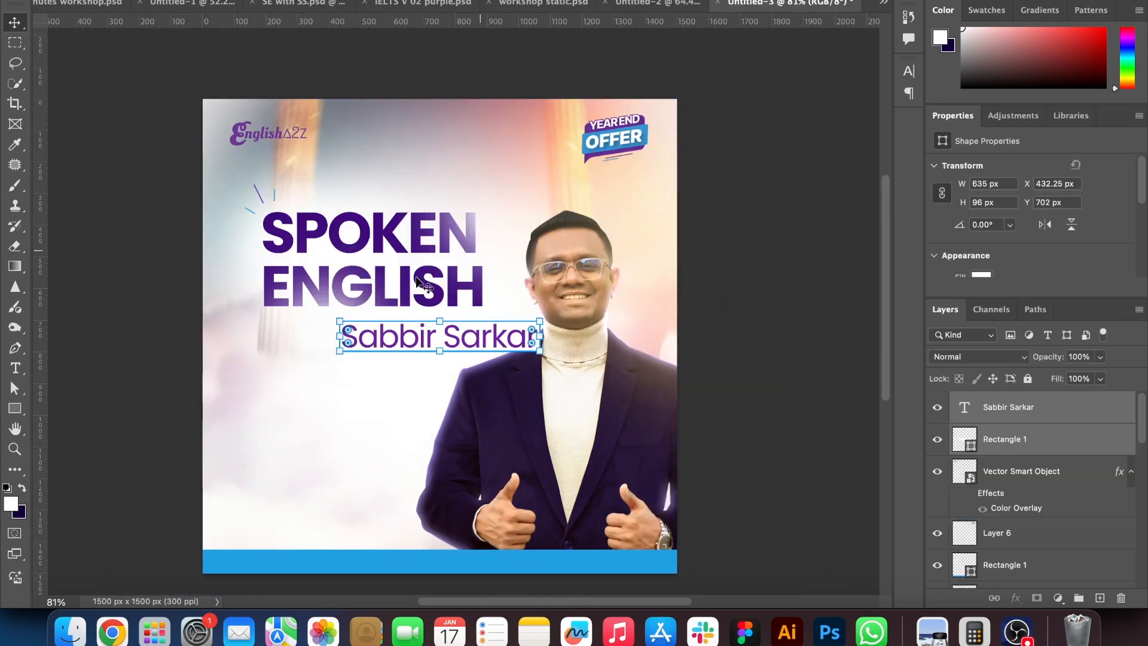
drag(466, 346, 411, 346)
click(761, 307)
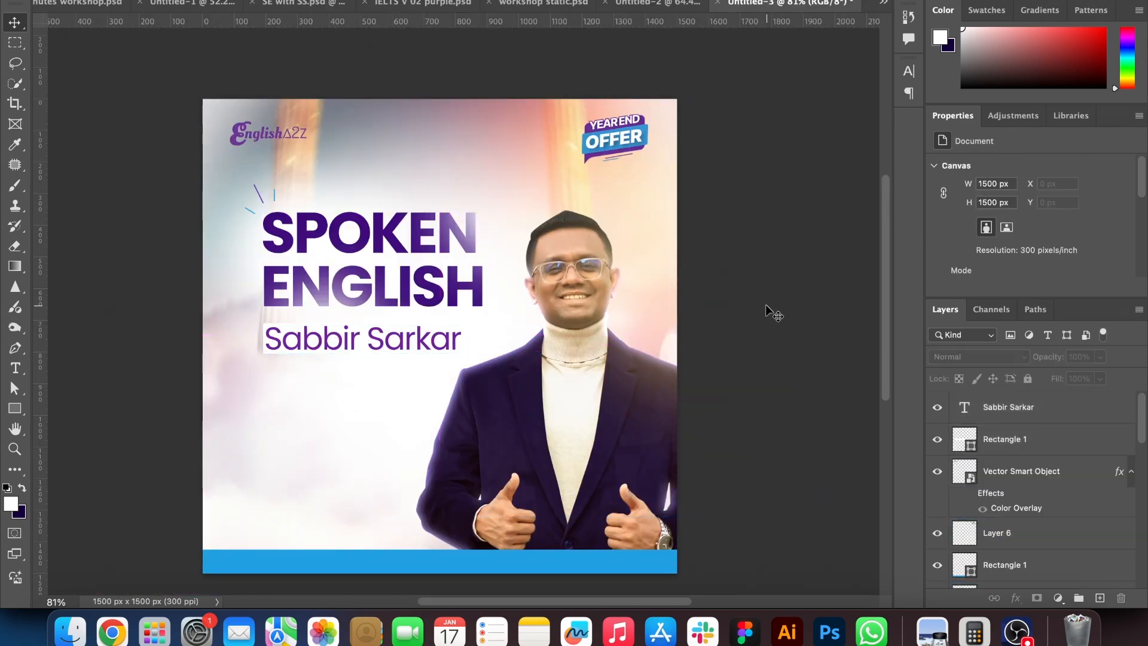
click(317, 4)
drag(358, 263, 845, 7)
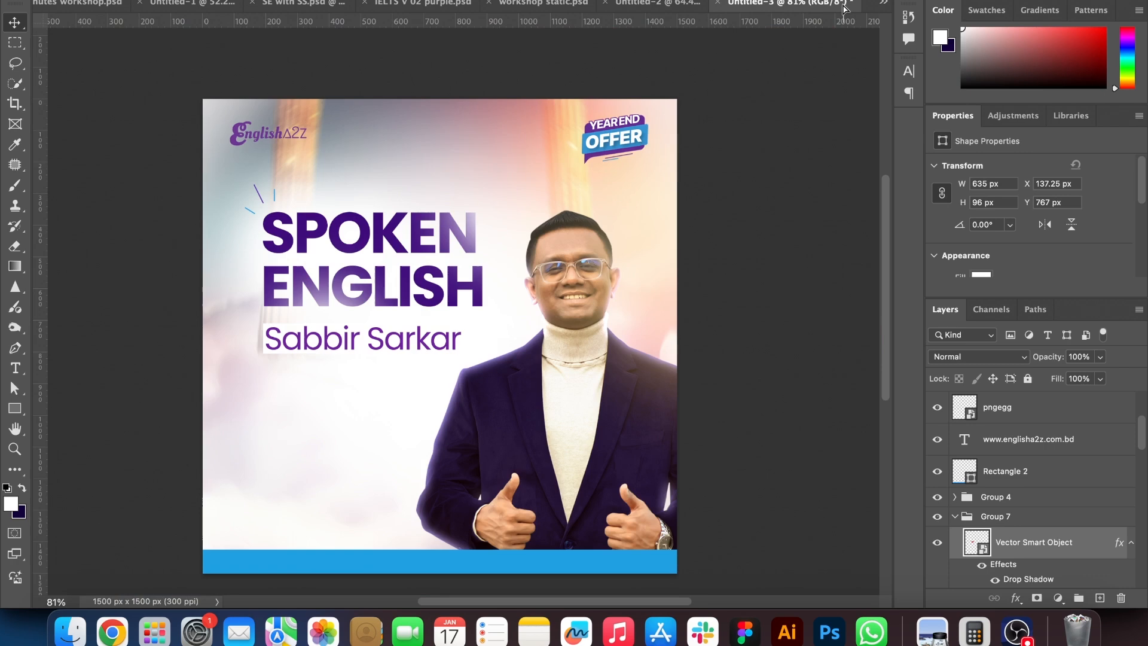
Drop the red 'with' badge into Untitled-3 and set it between ENGLISH and the name
drag(388, 299, 356, 307)
scroll(356, 308, up, 5)
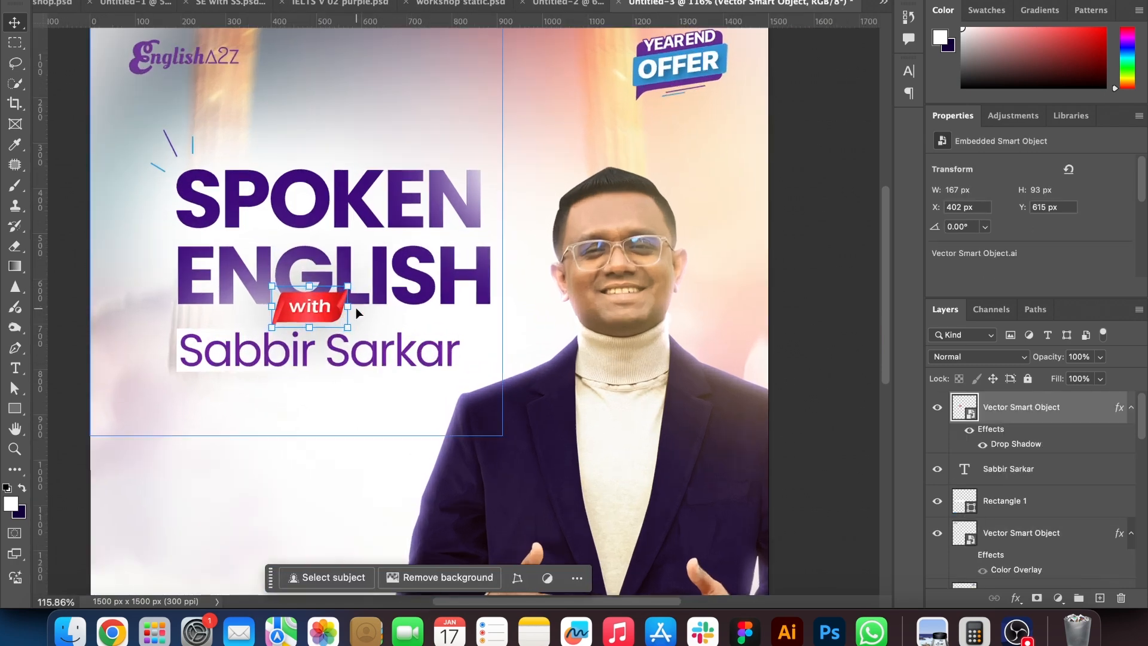
scroll(356, 307, left, 3)
drag(415, 304, 437, 305)
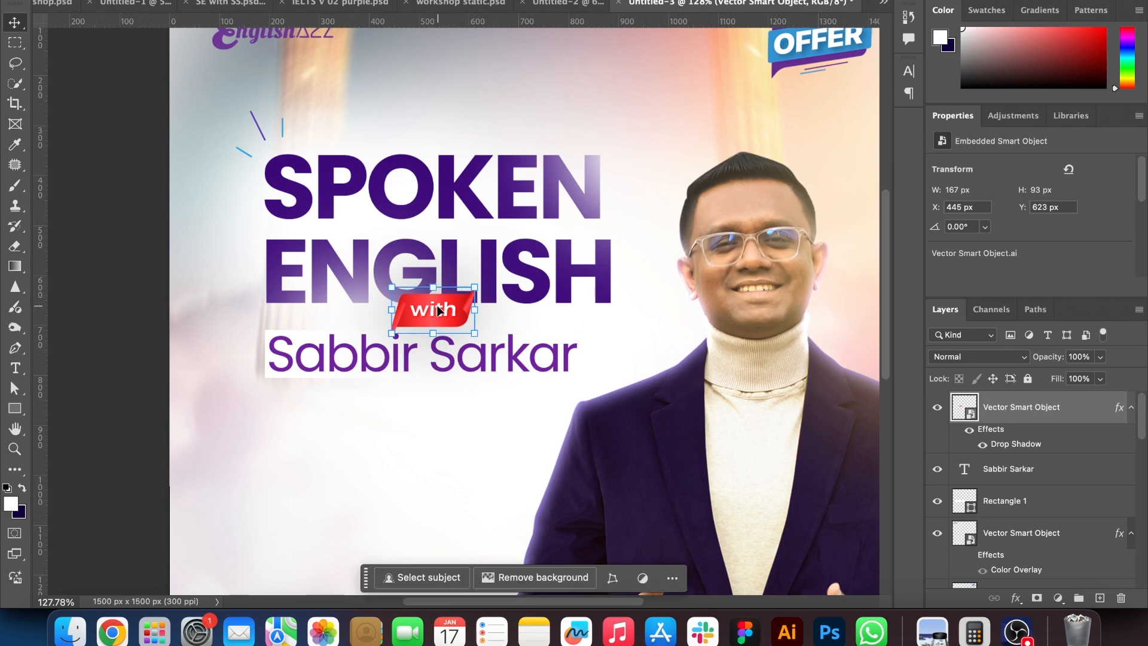
scroll(436, 305, down, 3)
click(102, 278)
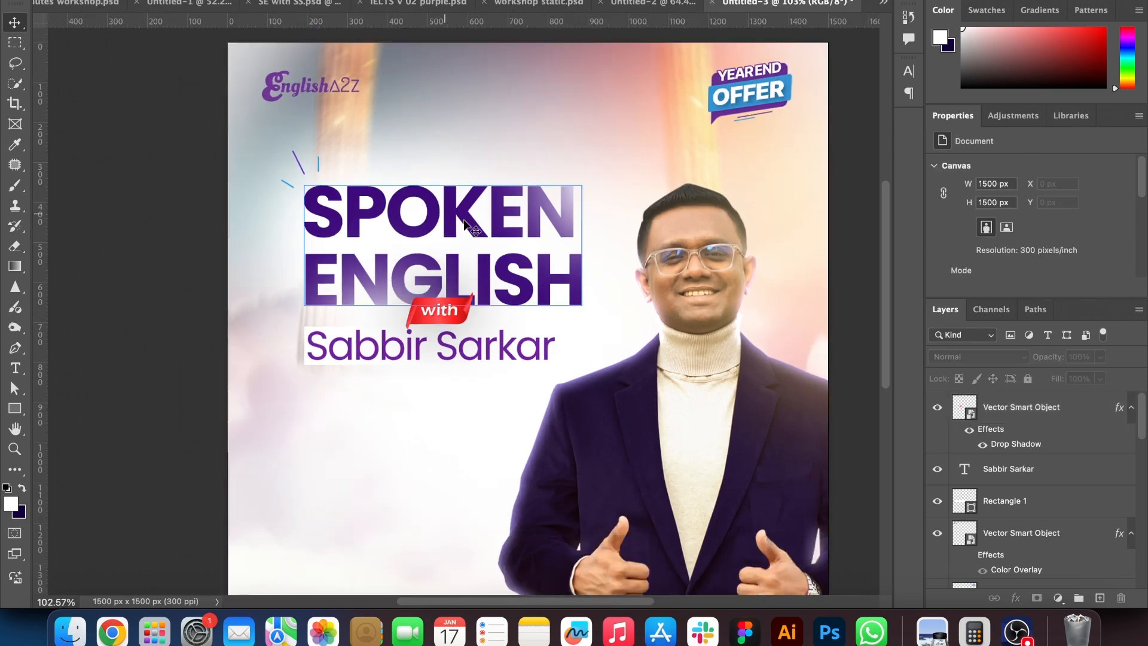
scroll(478, 227, down, 3)
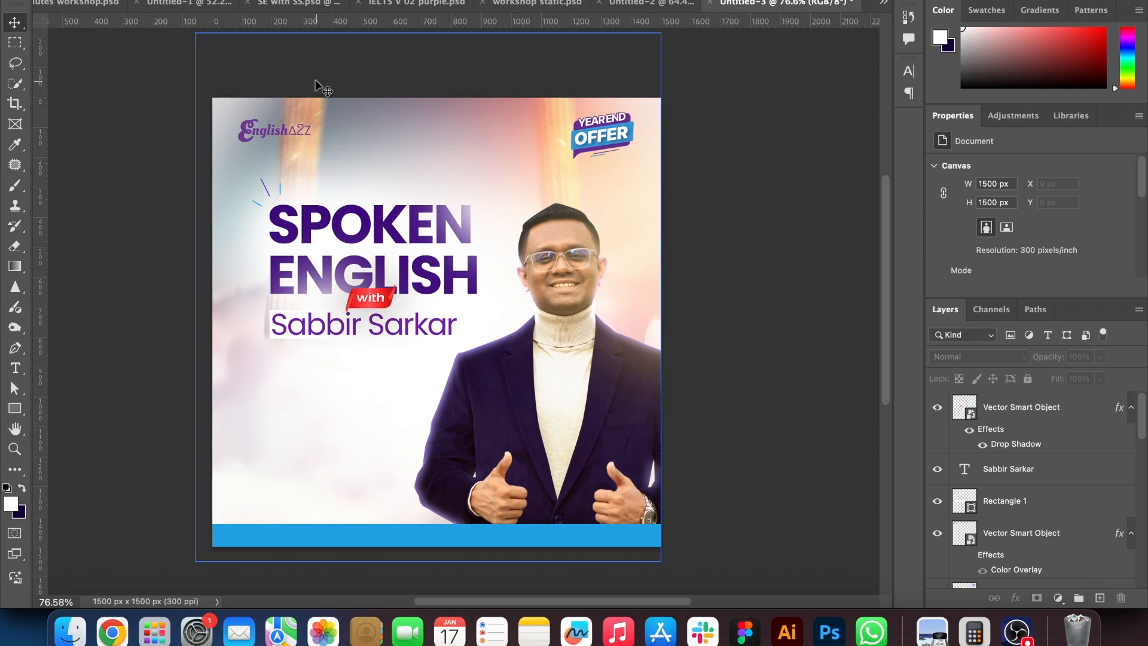
click(276, 6)
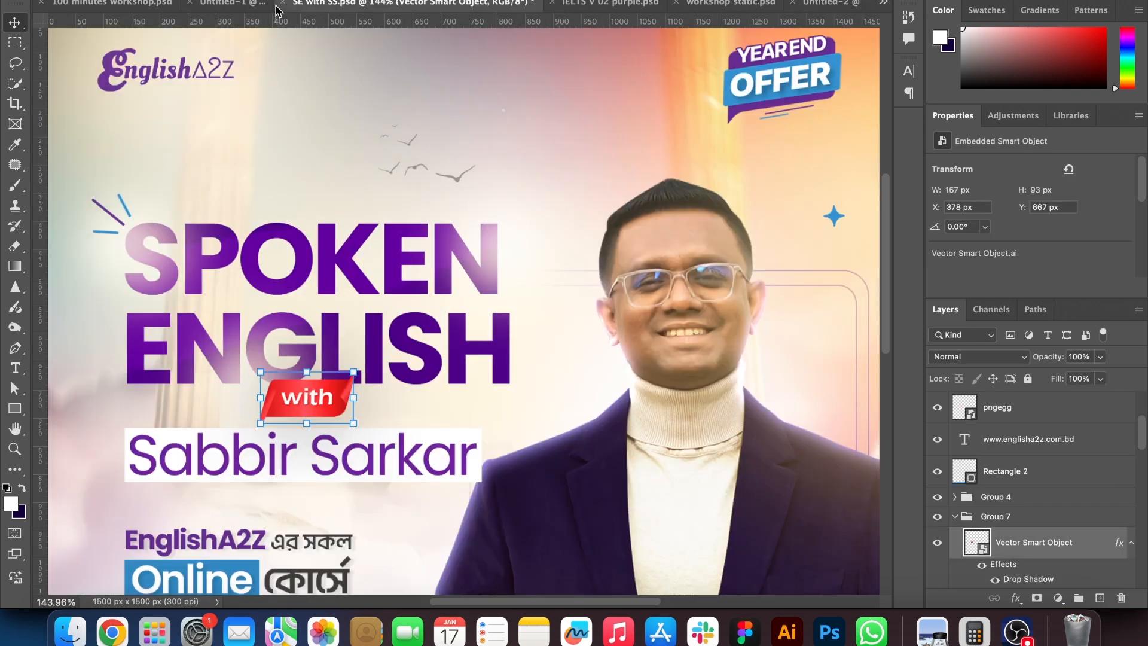
Paste the pngegg flying-birds graphic into Untitled-3 and move it above the SPOKEN title
click(458, 177)
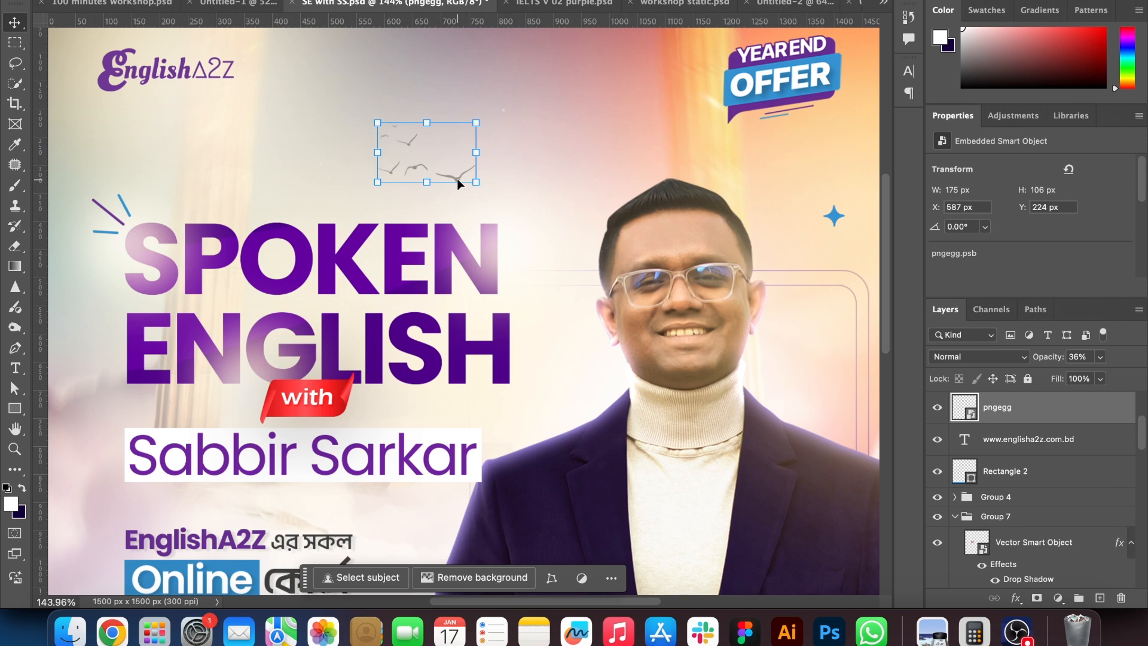
drag(457, 178, 624, 140)
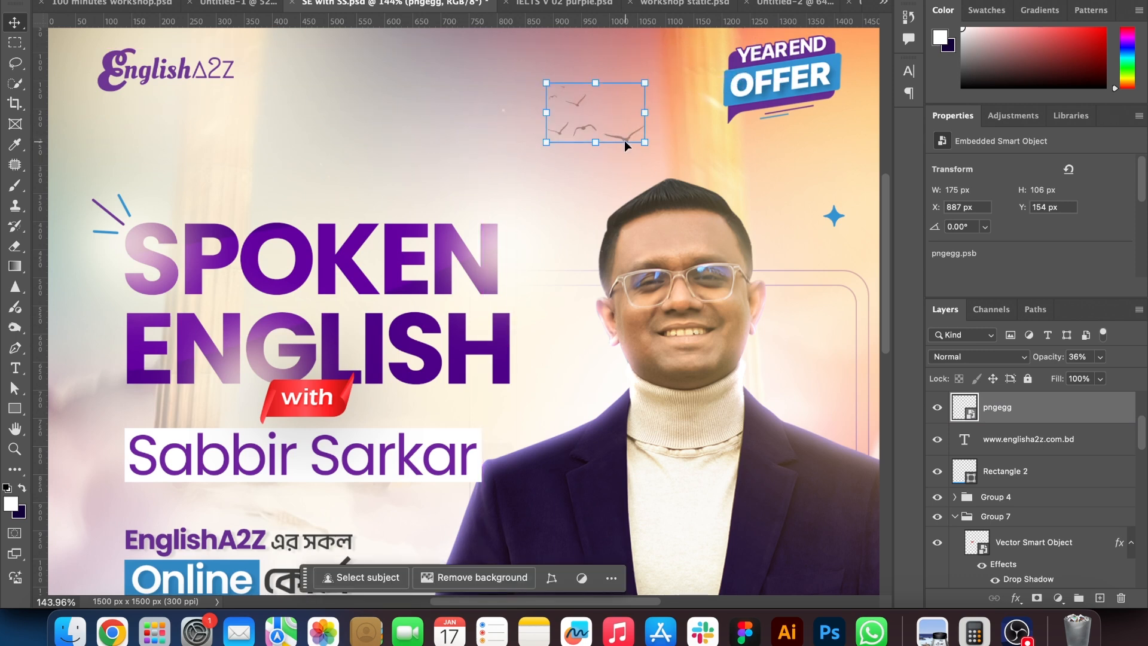
key(super+z)
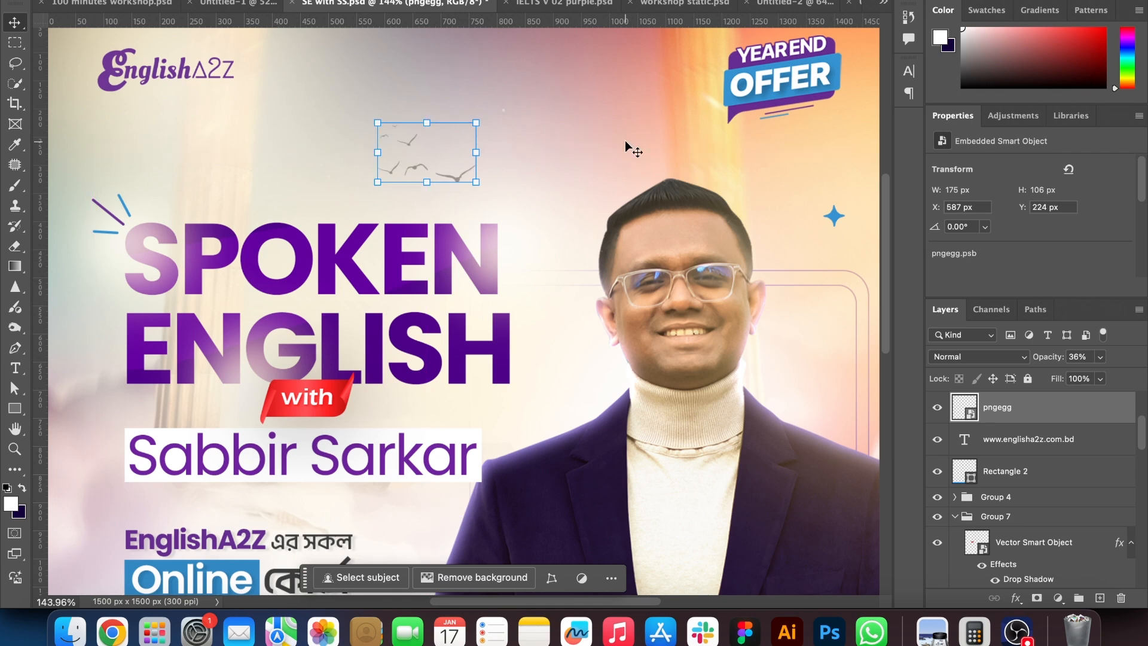
click(858, 5)
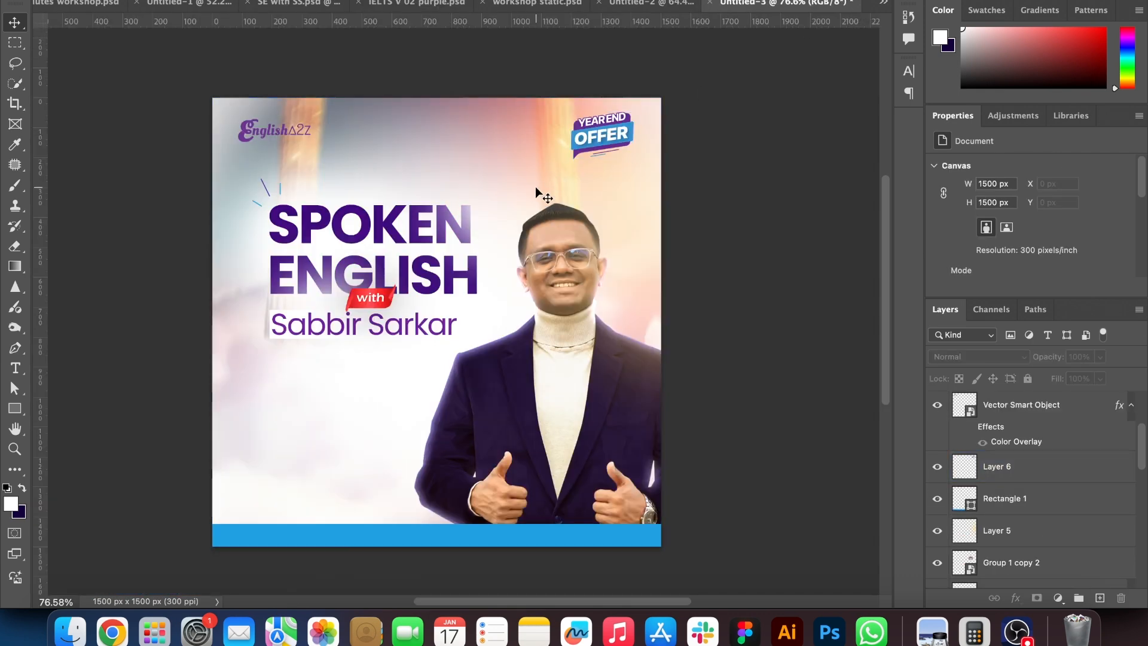
key(super+v)
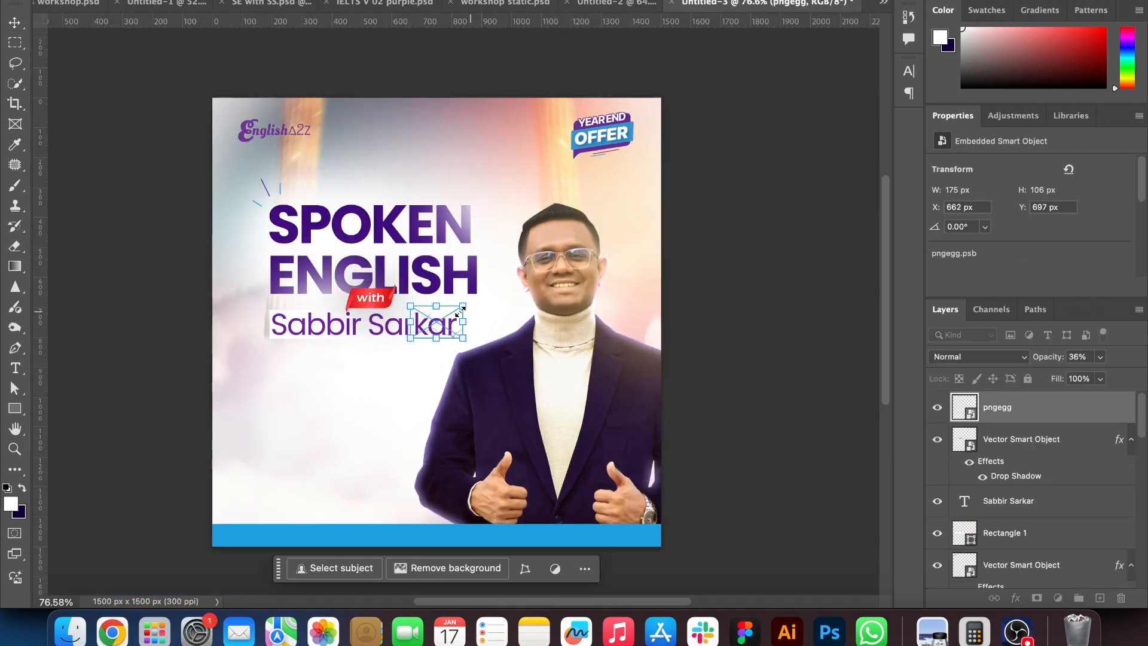
key(super+t)
drag(442, 321, 437, 171)
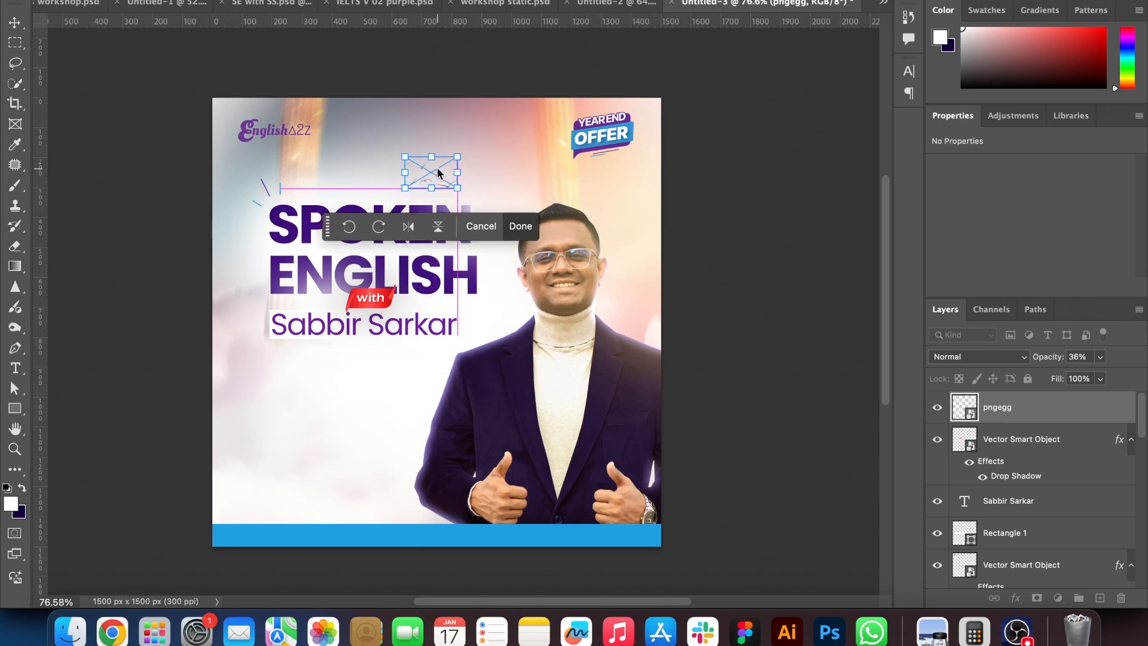
key(Return)
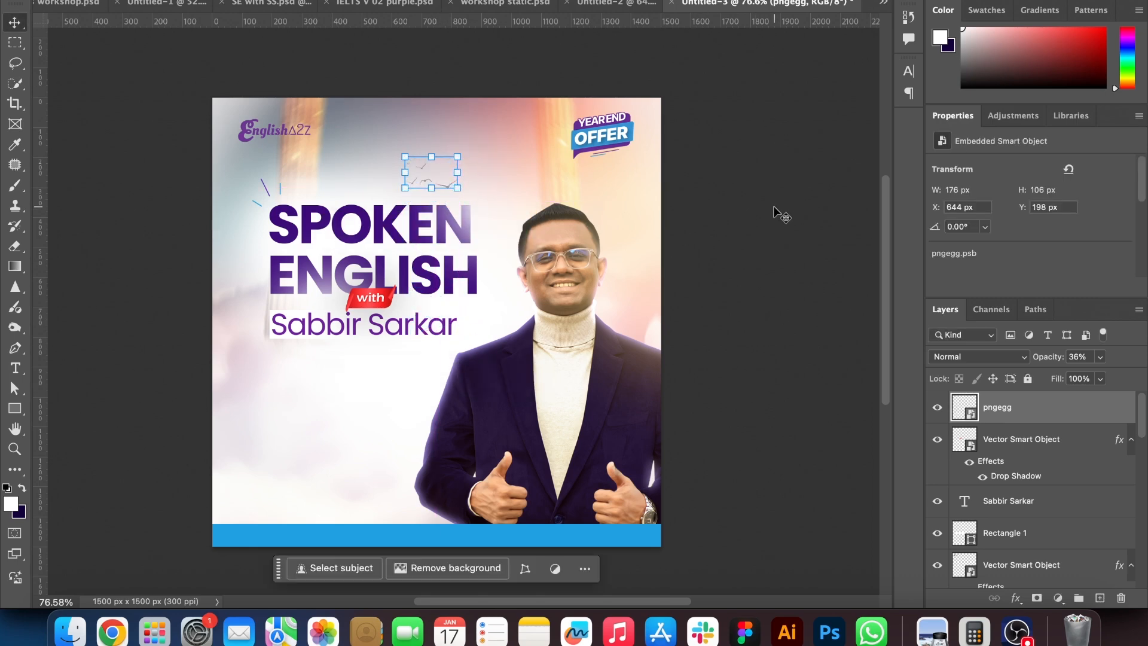
click(773, 205)
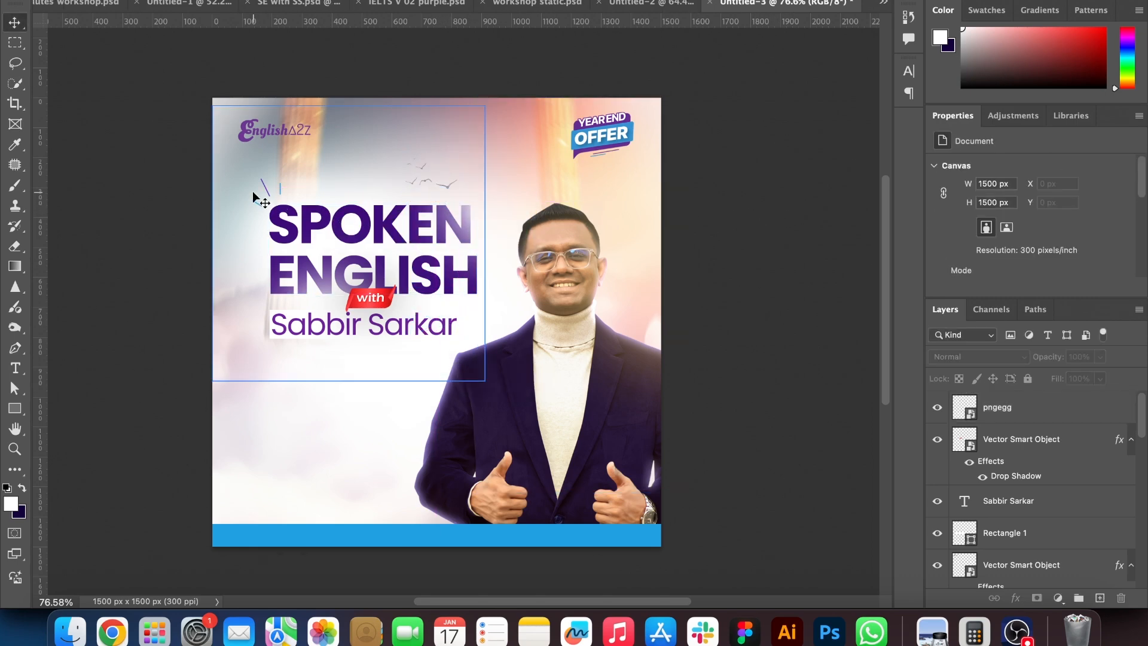
Shift Layer 5 and the Group 1 copy presenter layers slightly to the right
click(553, 253)
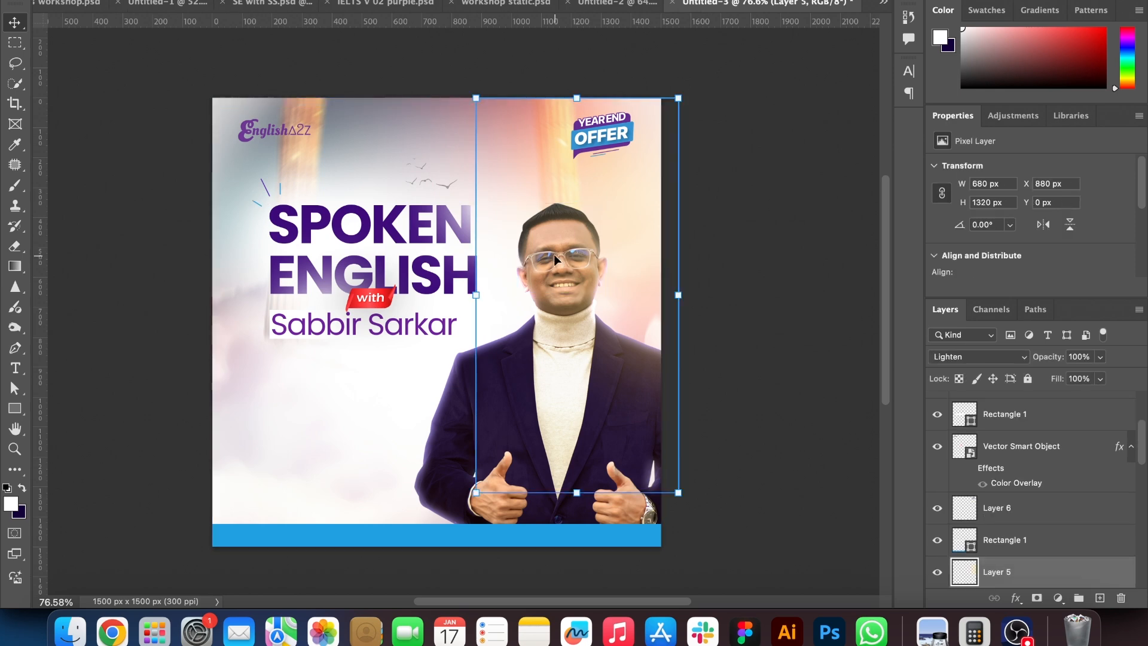
click(618, 405)
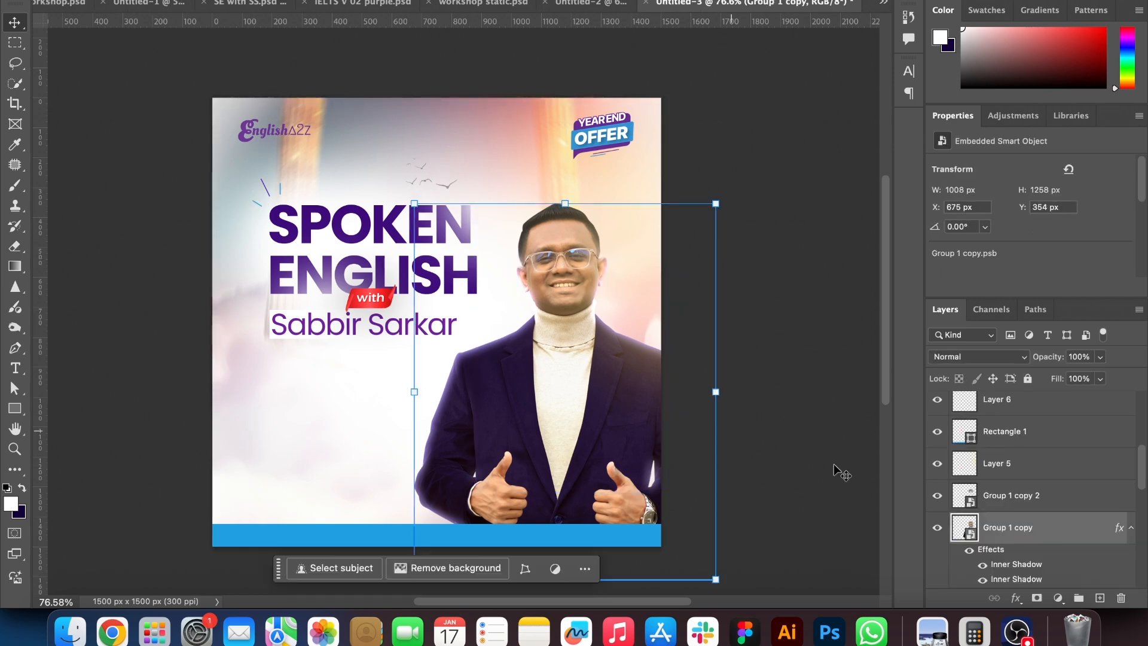
shift+click(1016, 466)
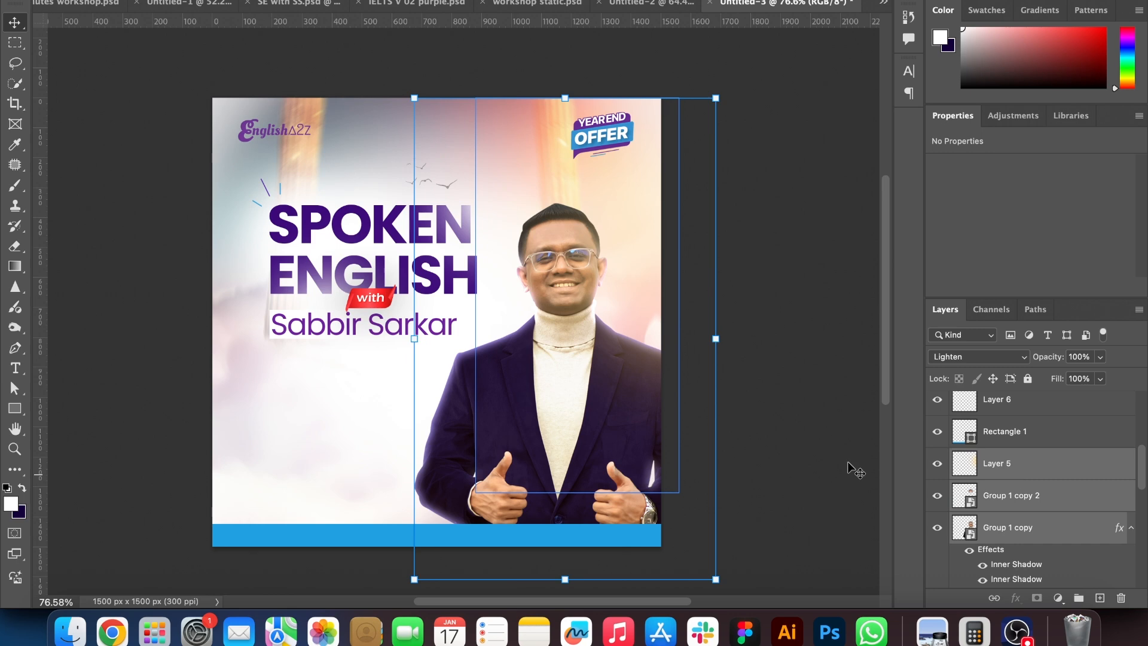
drag(579, 416, 601, 416)
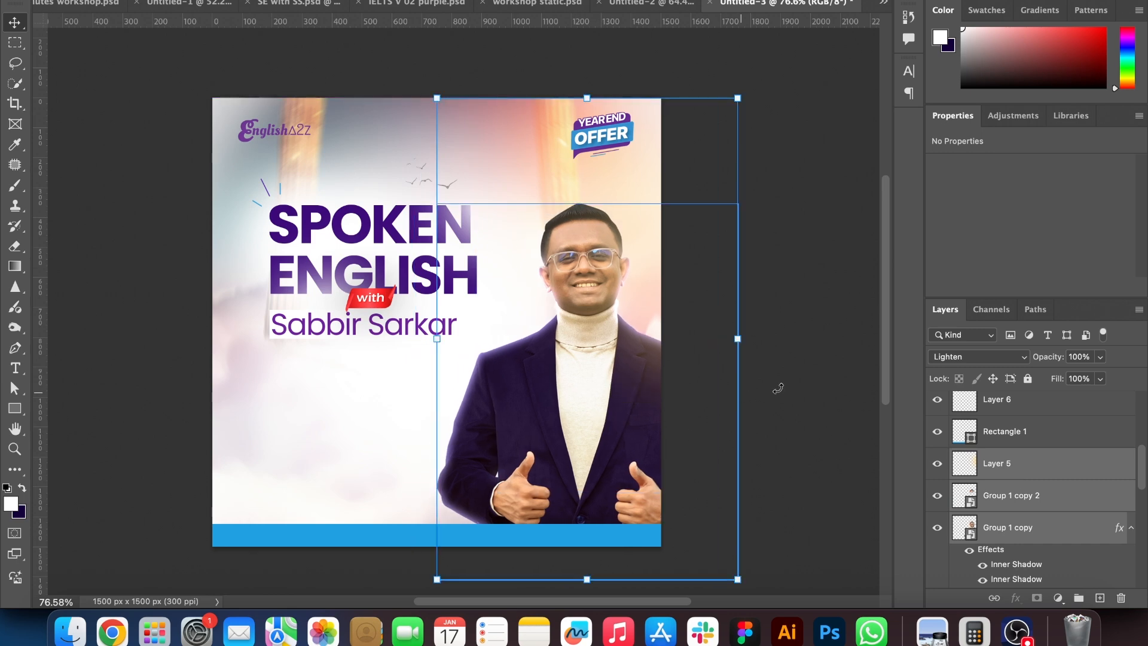
click(807, 394)
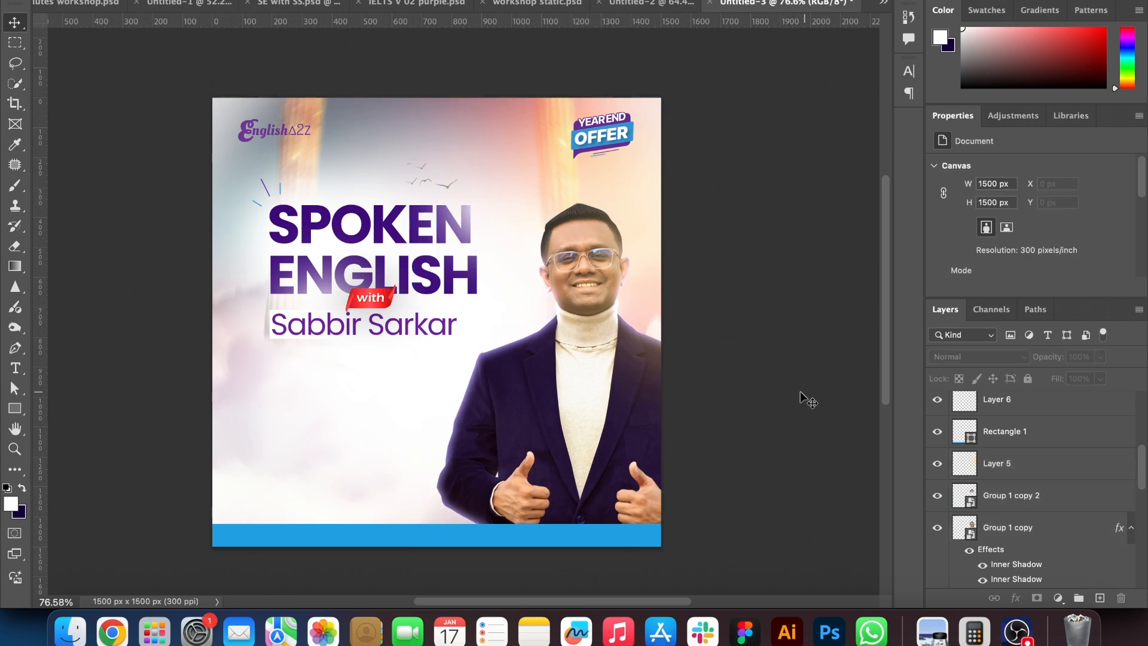
Paste the Bengali Group 4 offer block from SE with SS at lower left under the name
click(293, 9)
scroll(317, 381, down, 5)
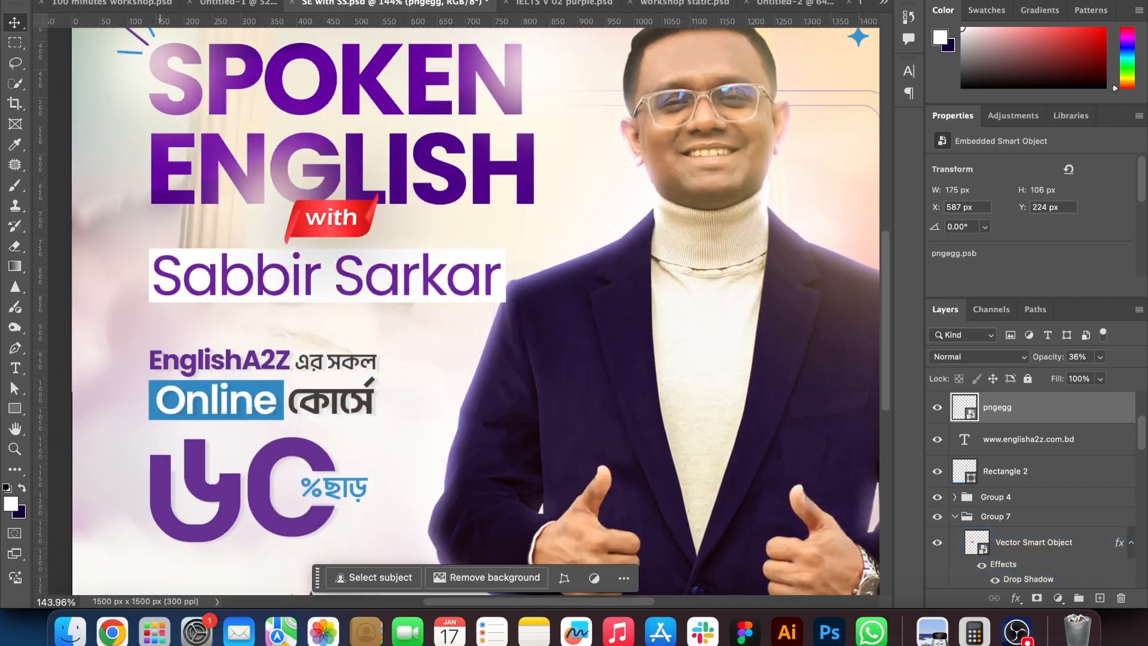
click(246, 388)
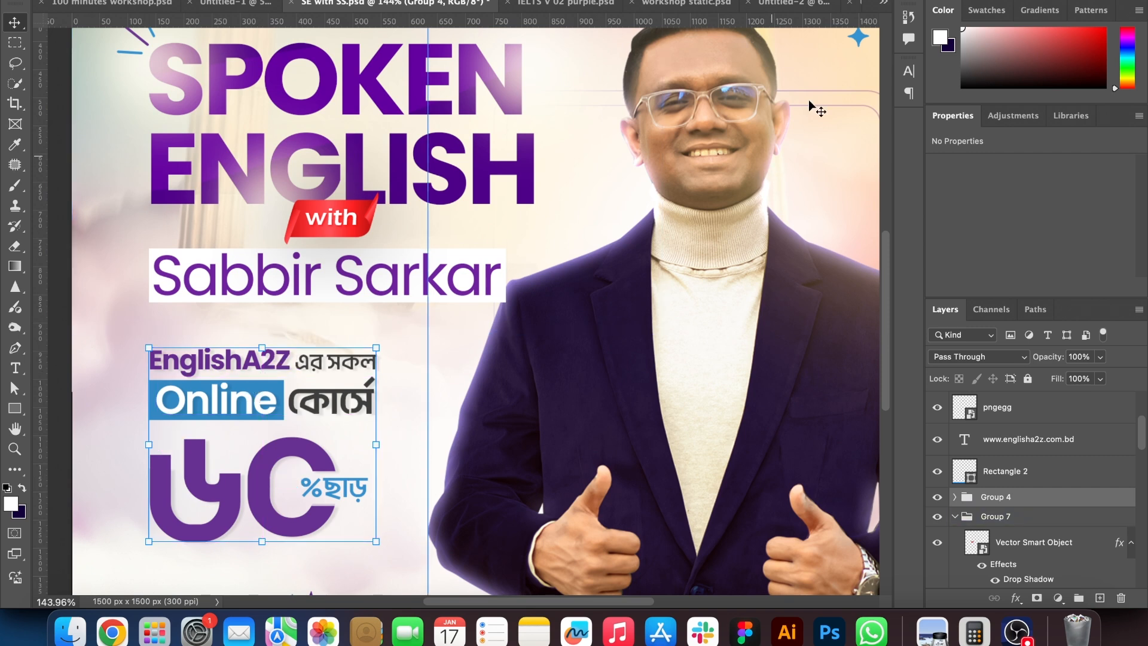
click(883, 3)
click(925, 108)
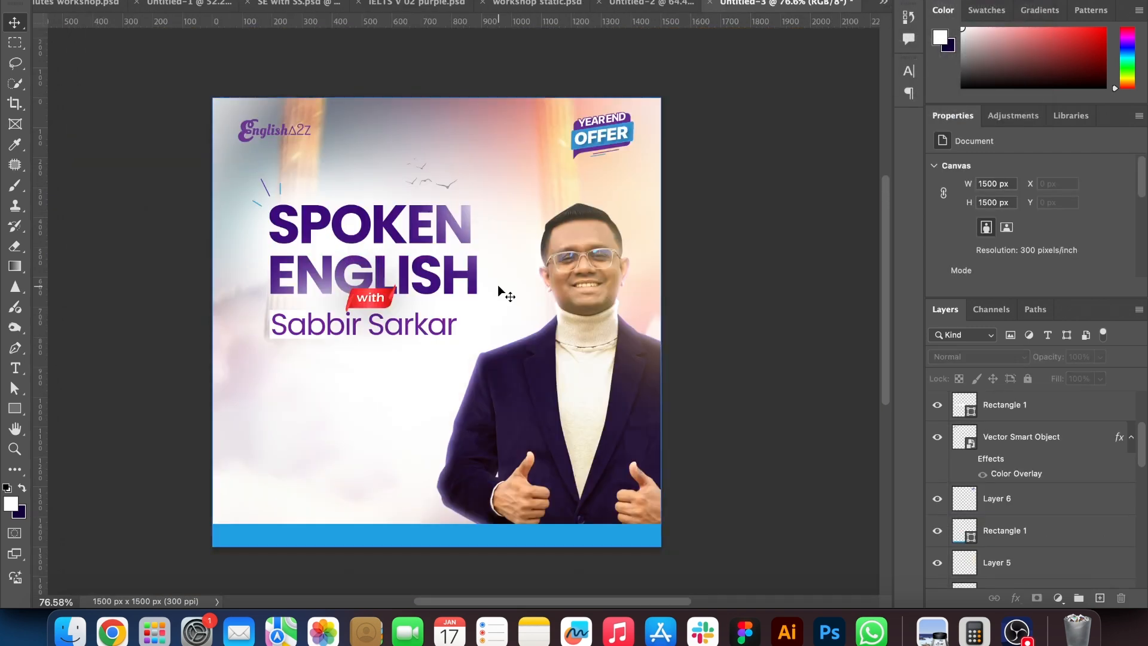
key(ctrl+v)
drag(438, 341, 323, 450)
click(142, 416)
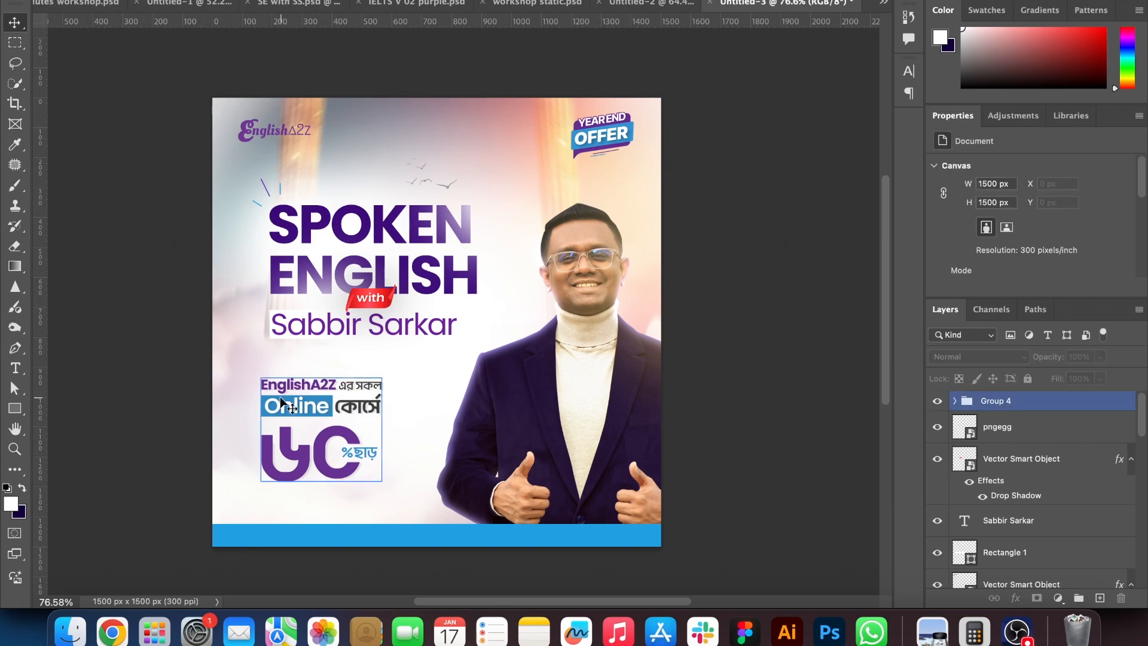
Nudge the Bengali offer block slightly right to align it under the name
scroll(280, 398, up, 3)
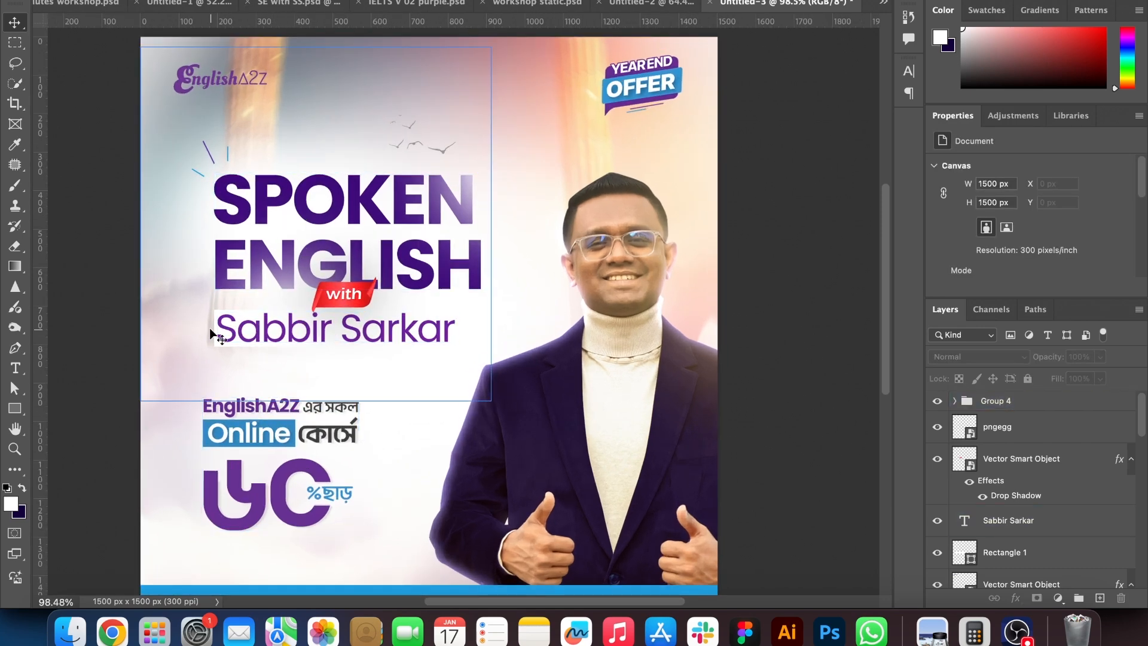
click(277, 413)
drag(276, 412, 289, 413)
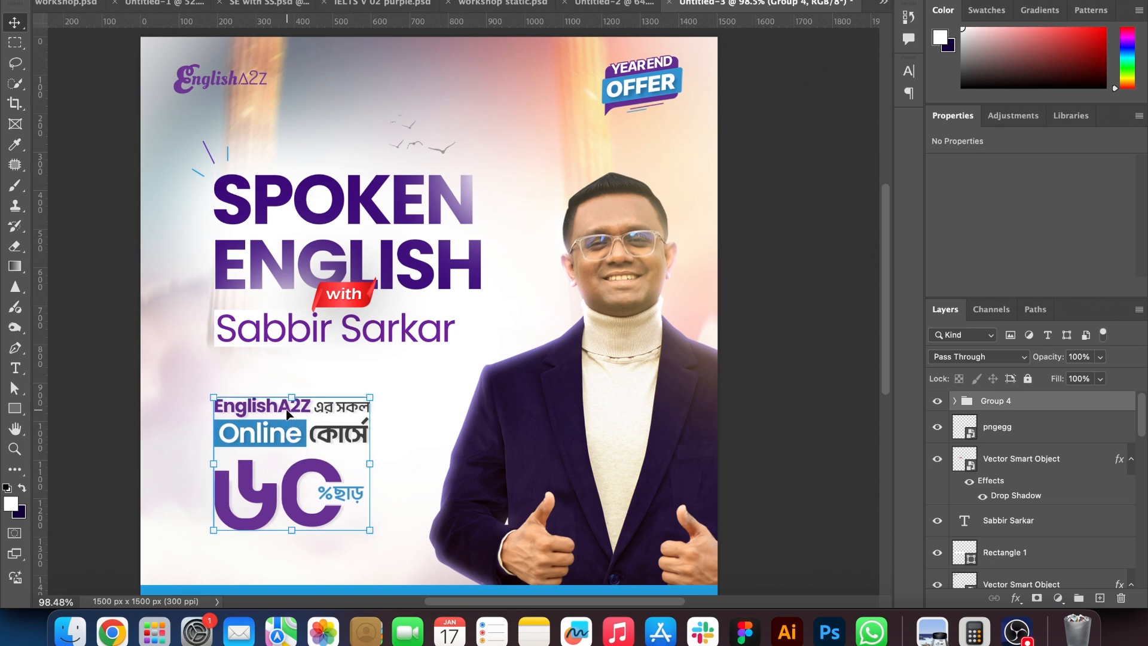
click(100, 333)
scroll(99, 333, down, 5)
scroll(100, 334, down, 1)
scroll(100, 334, down, 1)
scroll(100, 334, right, 1)
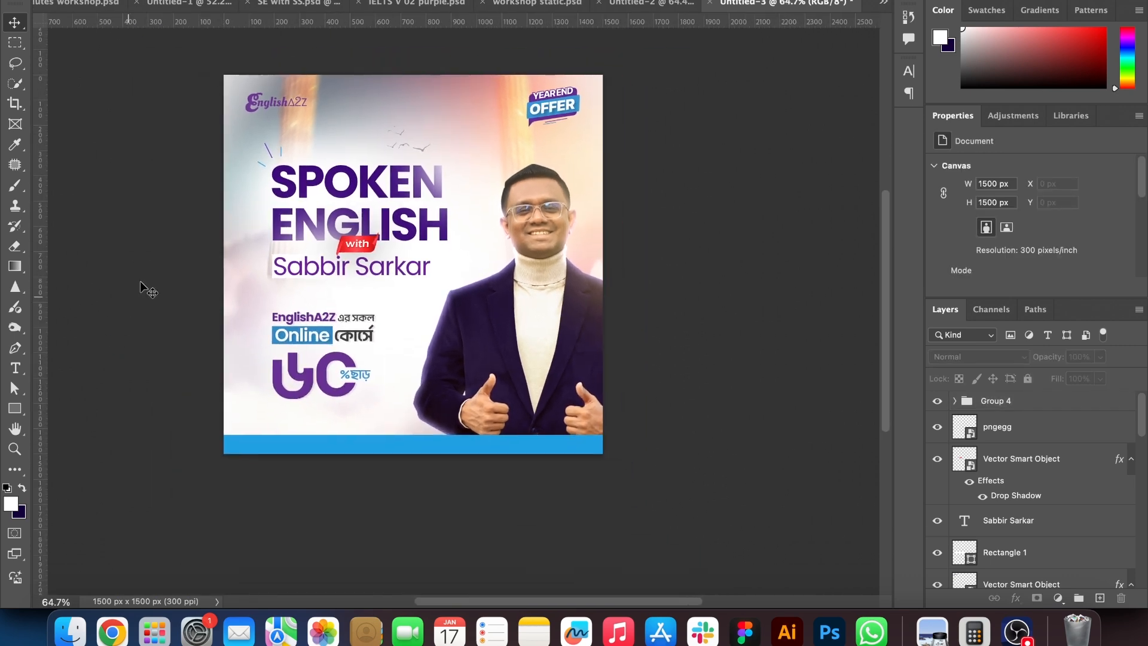
View SE with SS.psd, then scroll through the IELTS V 02 purple.psd poster
click(296, 3)
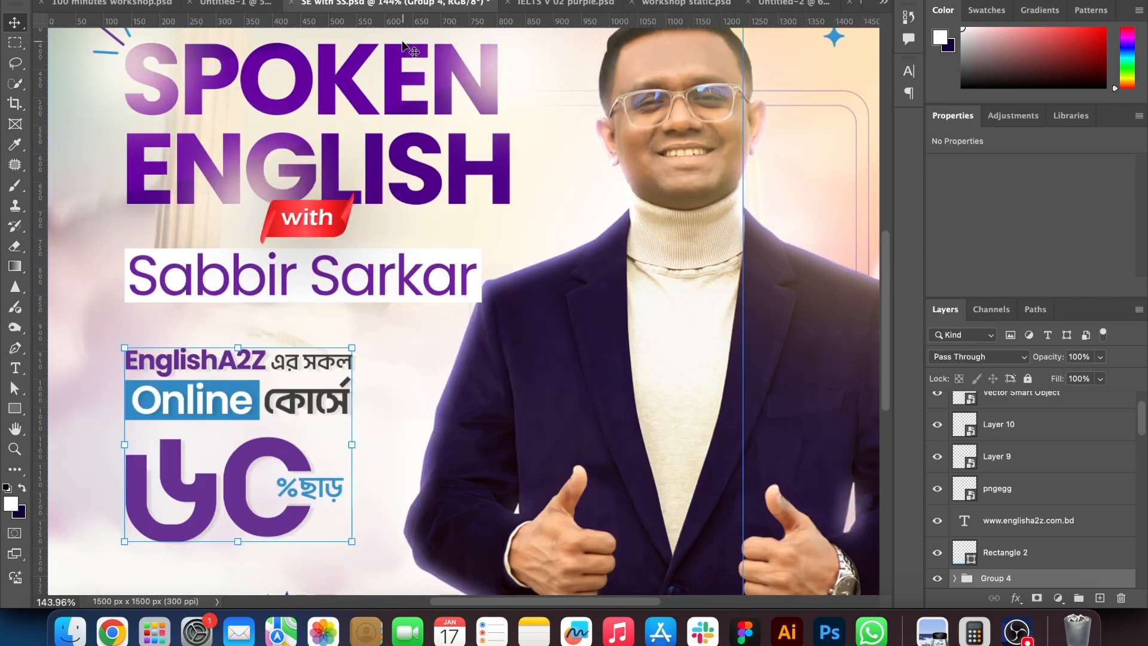
click(538, 3)
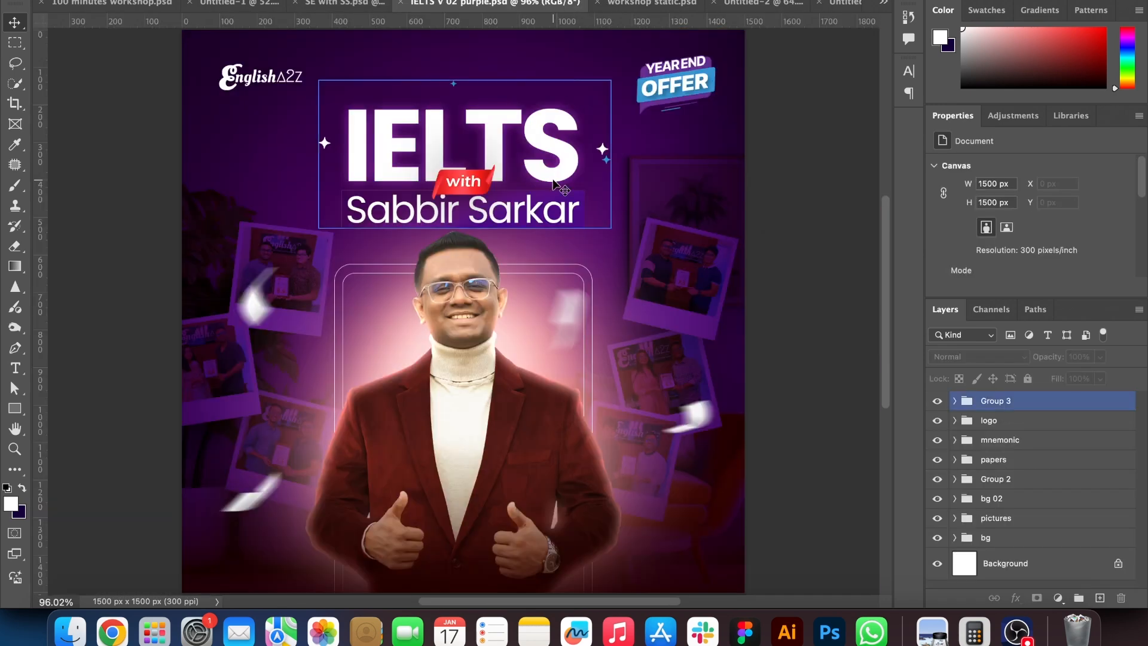
scroll(553, 180, down, 1)
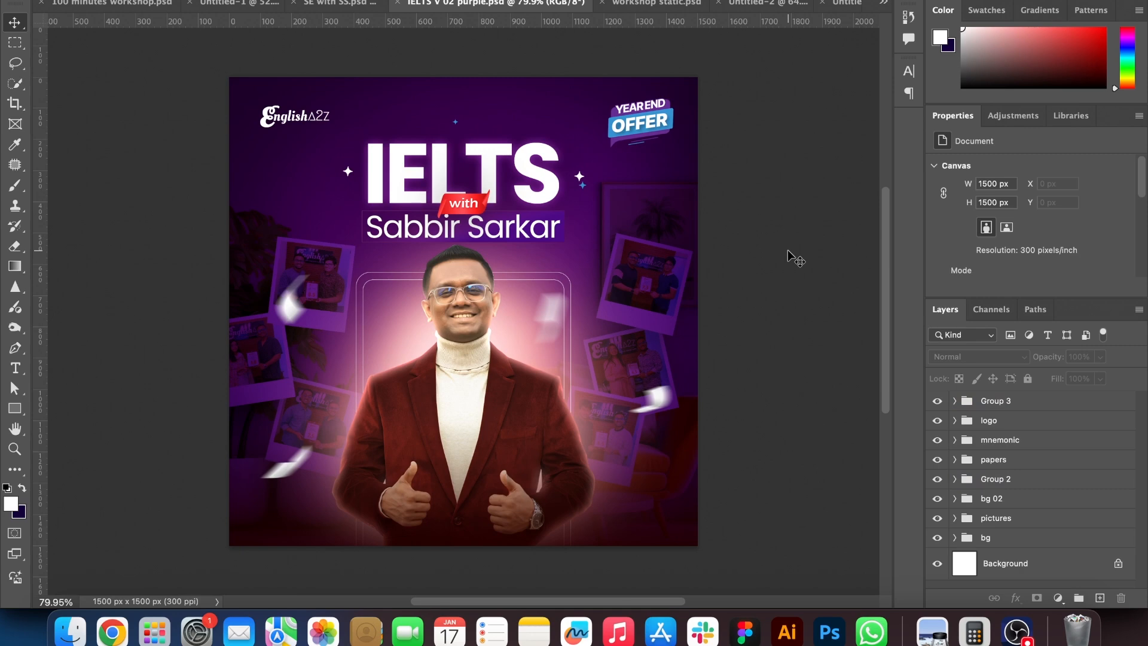
scroll(787, 249, up, 5)
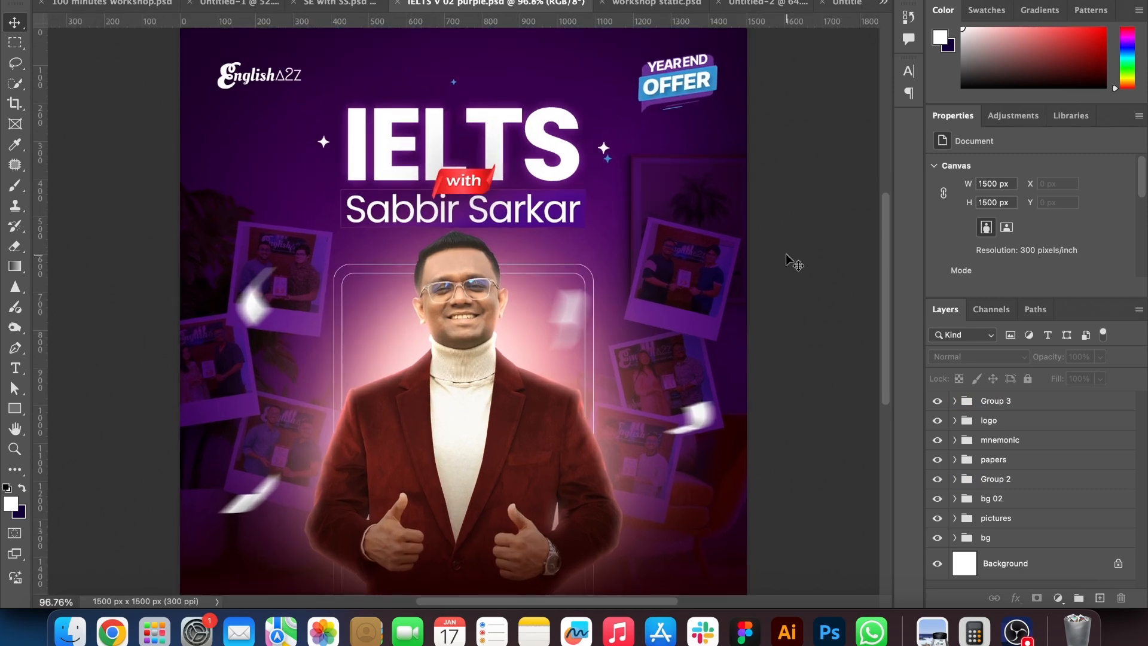
scroll(786, 254, down, 2)
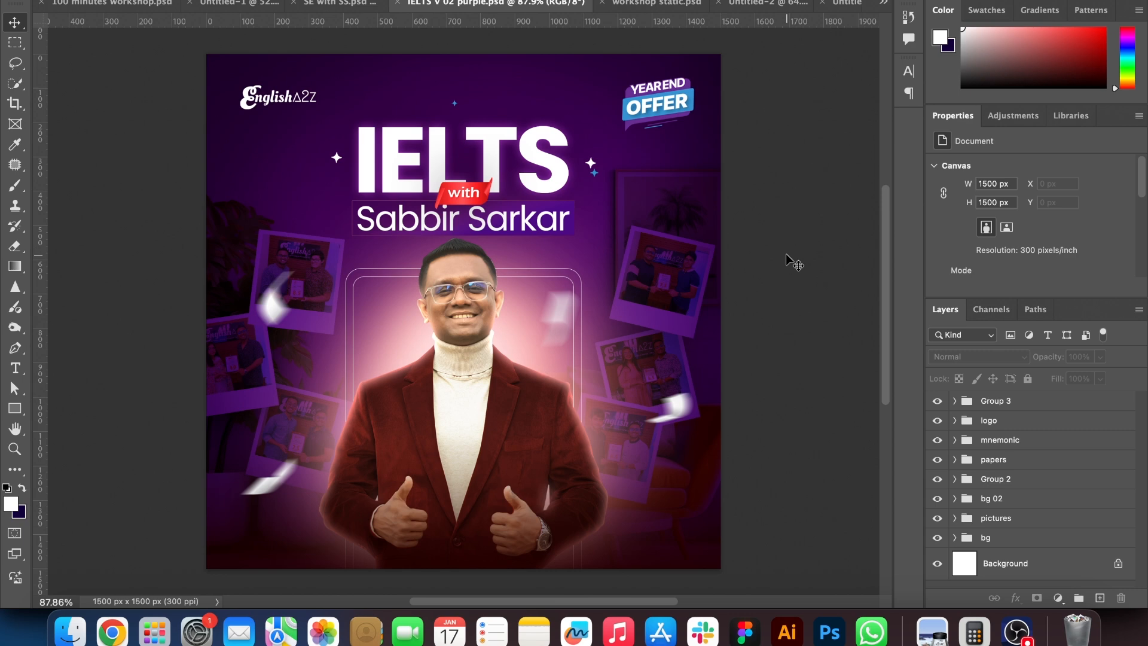
Compare with workshop static.psd, then settle back on the IELTS V 02 purple poster
click(647, 6)
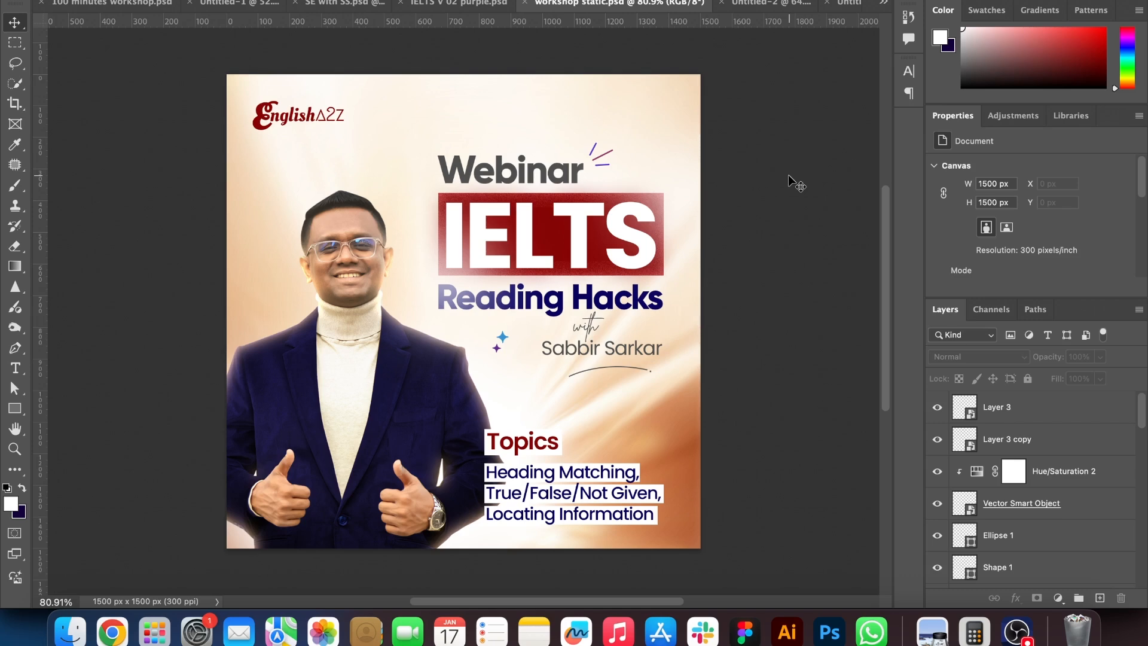
click(453, 4)
click(616, 5)
click(424, 5)
click(236, 368)
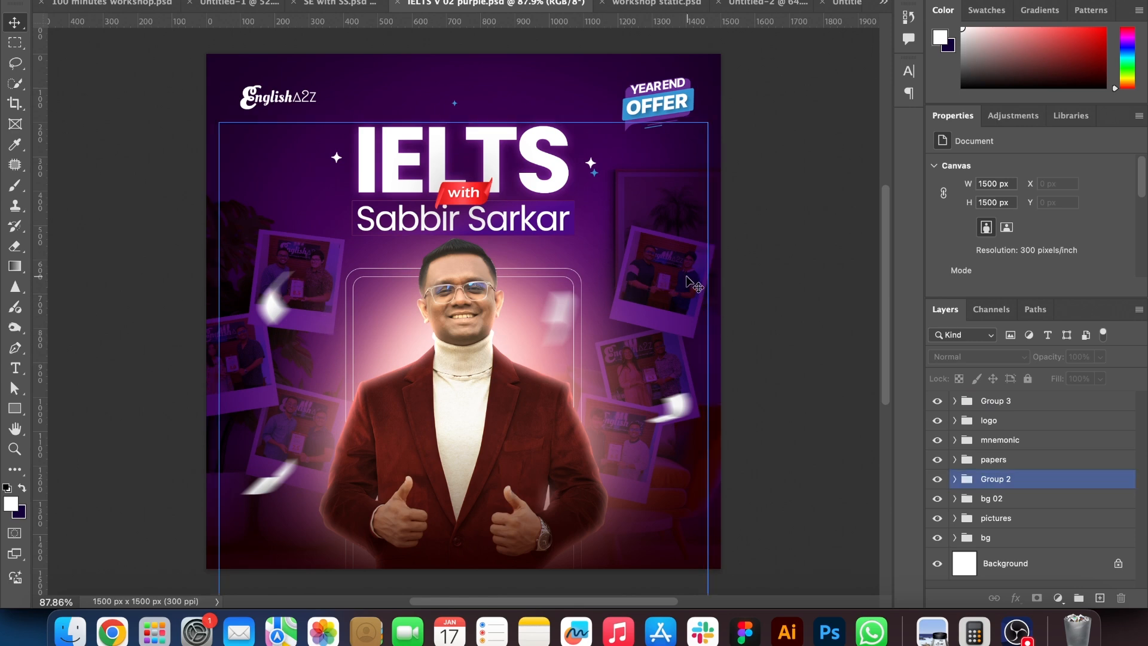
click(861, 99)
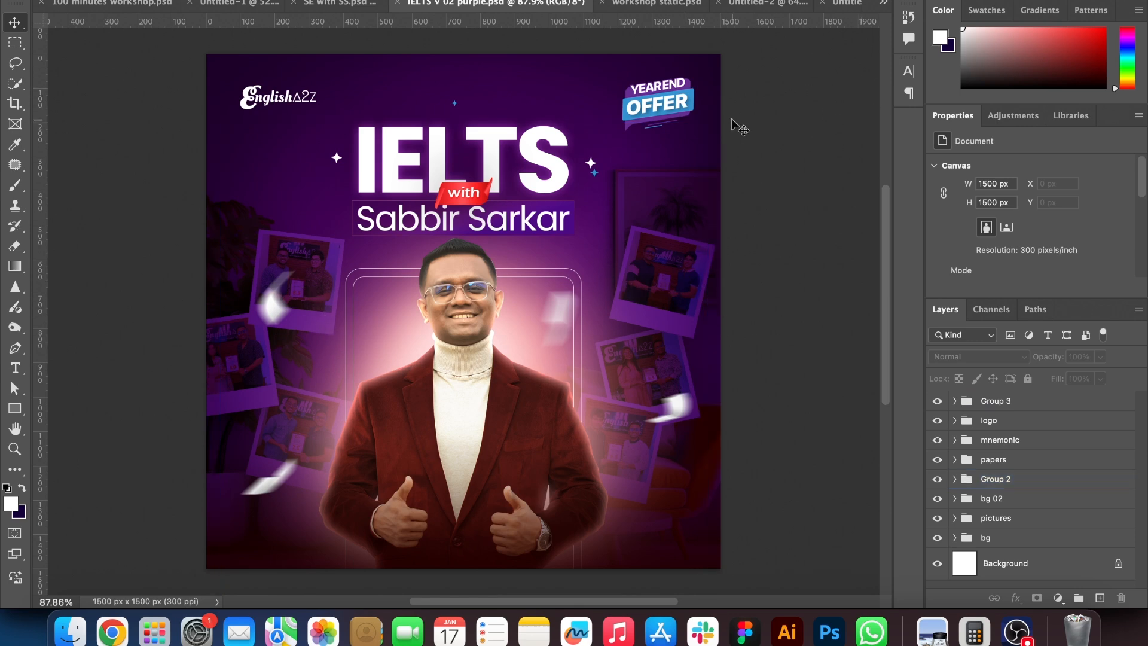